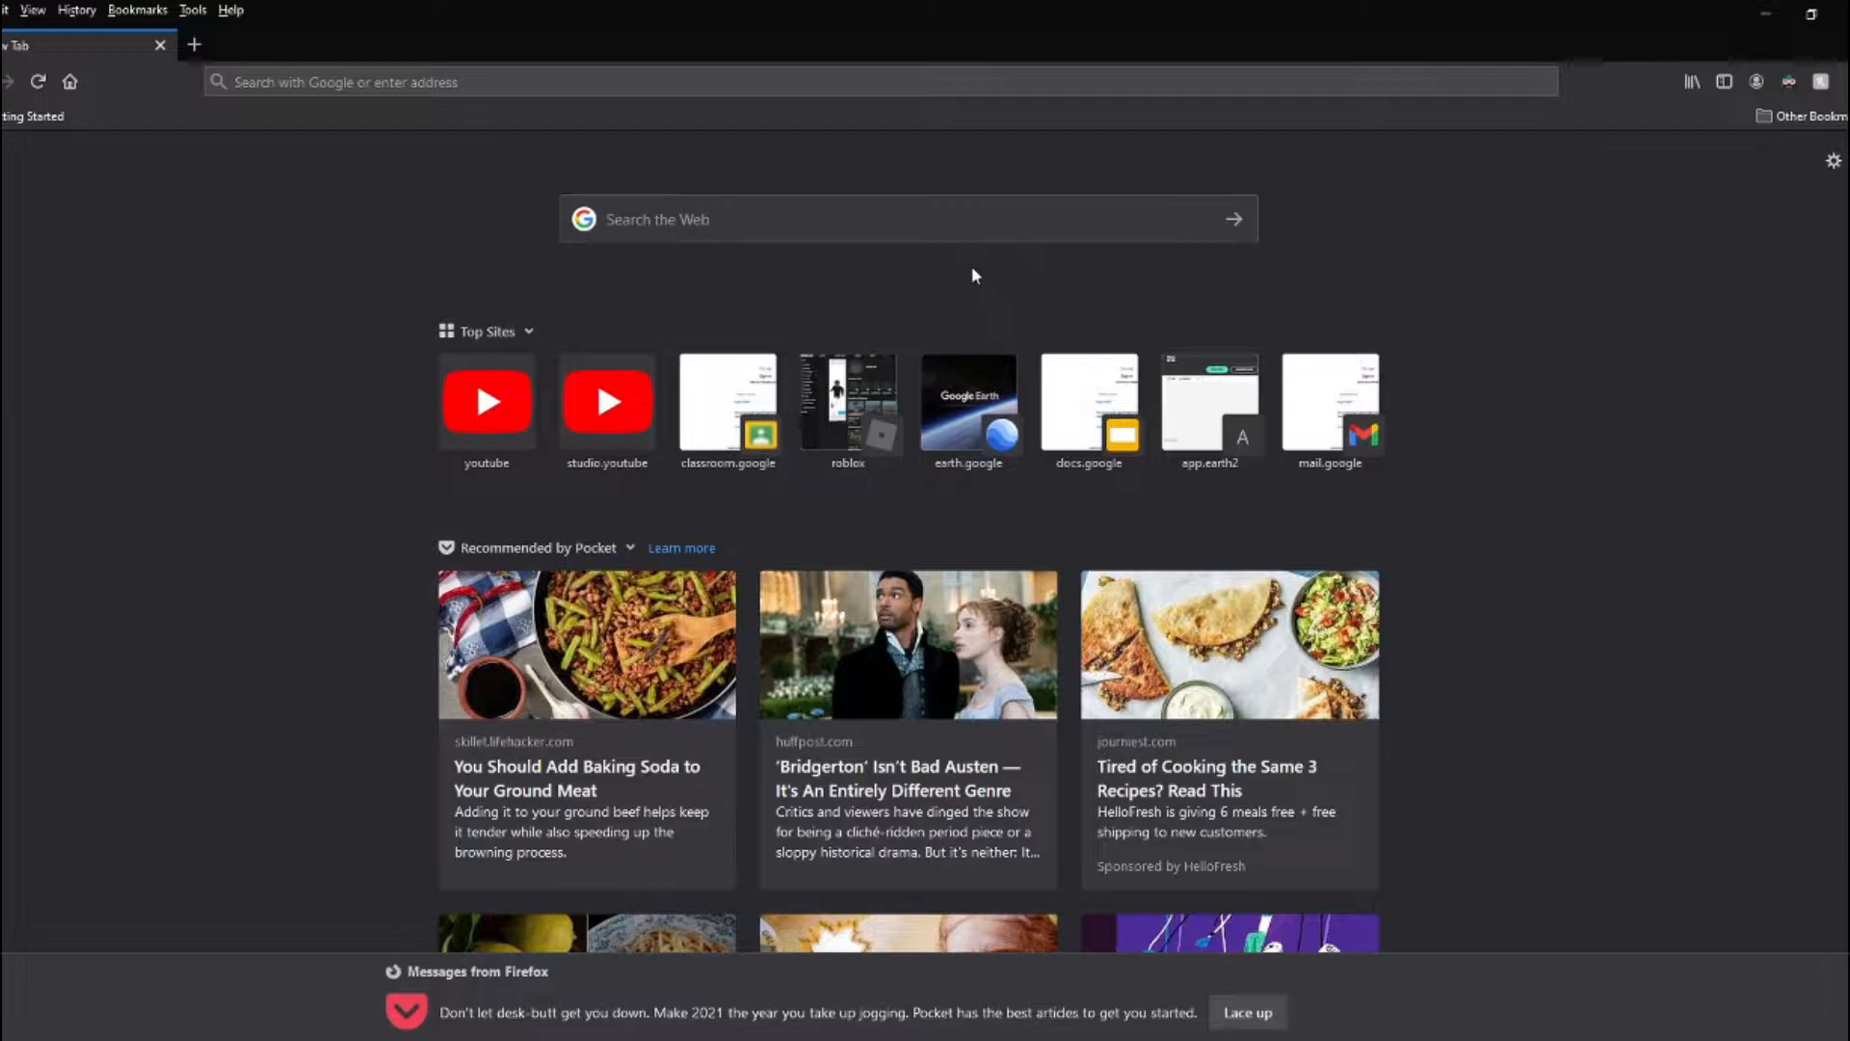
# Search the web for "Get paint.net"
pyautogui.click(954, 227)
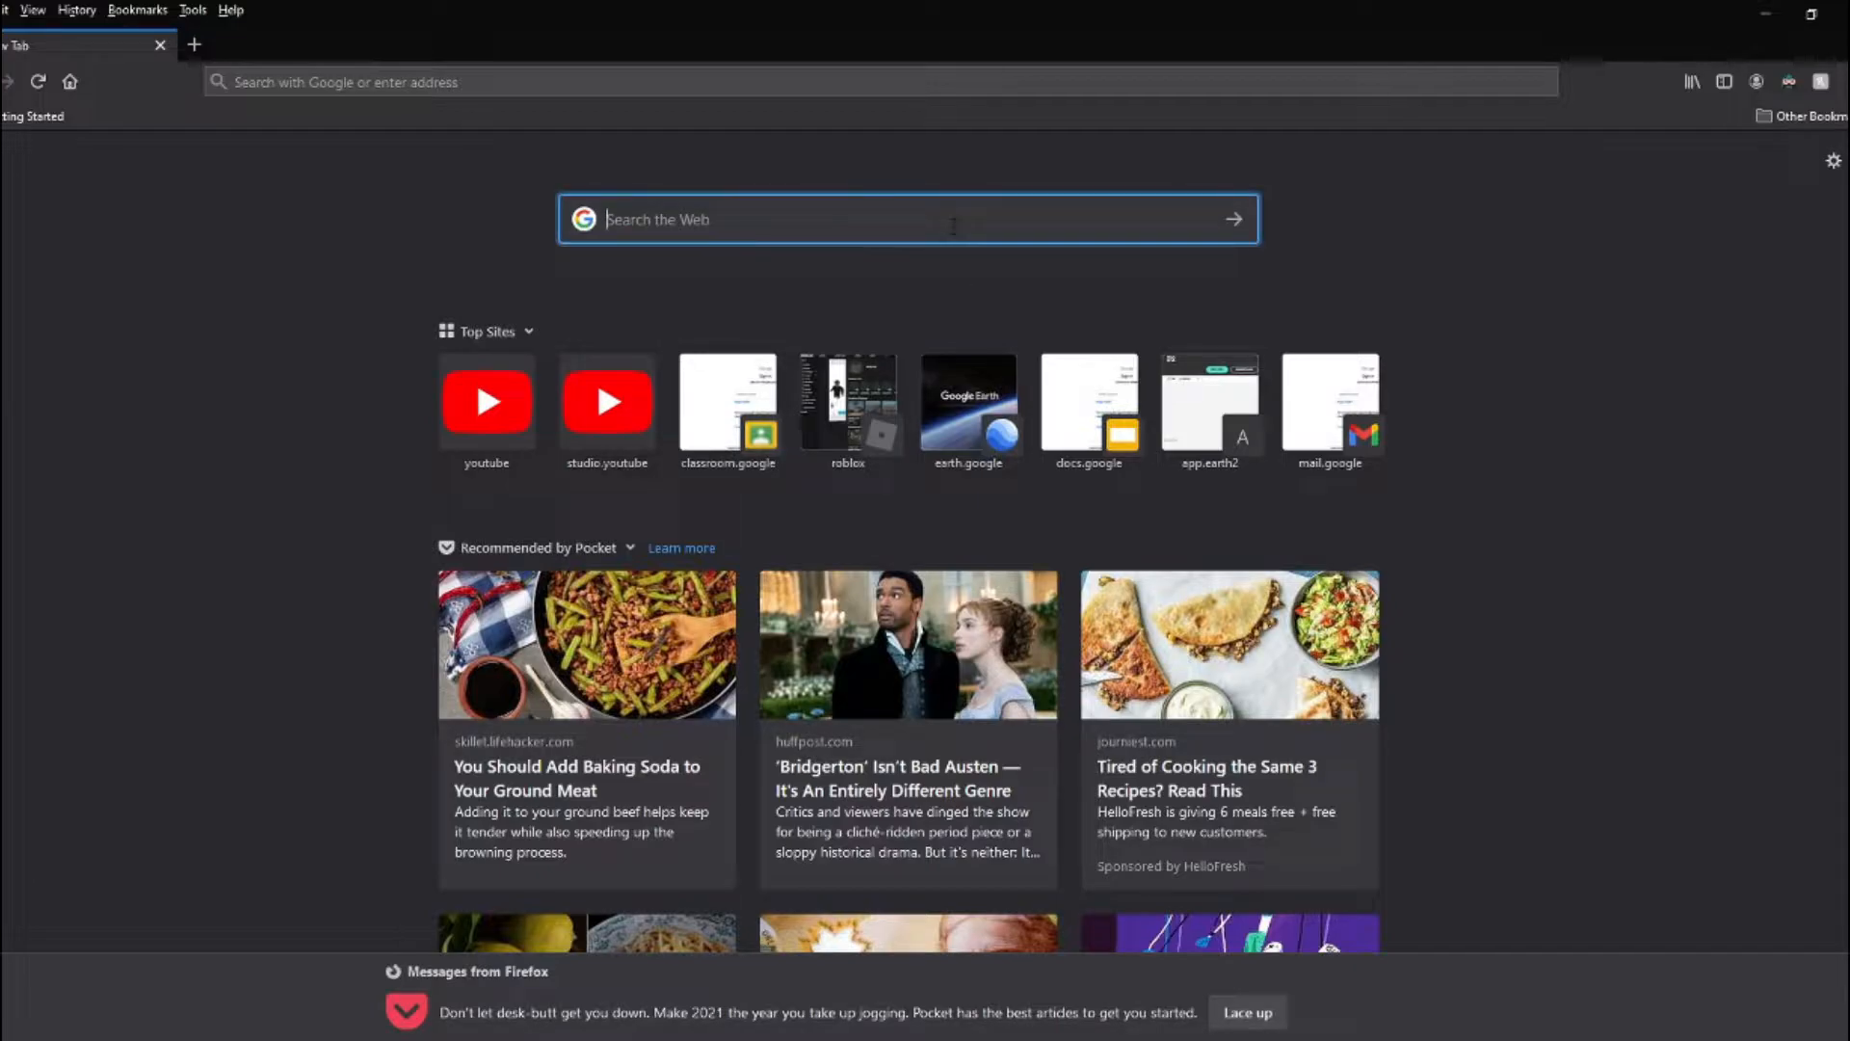
pyautogui.write('Get ')
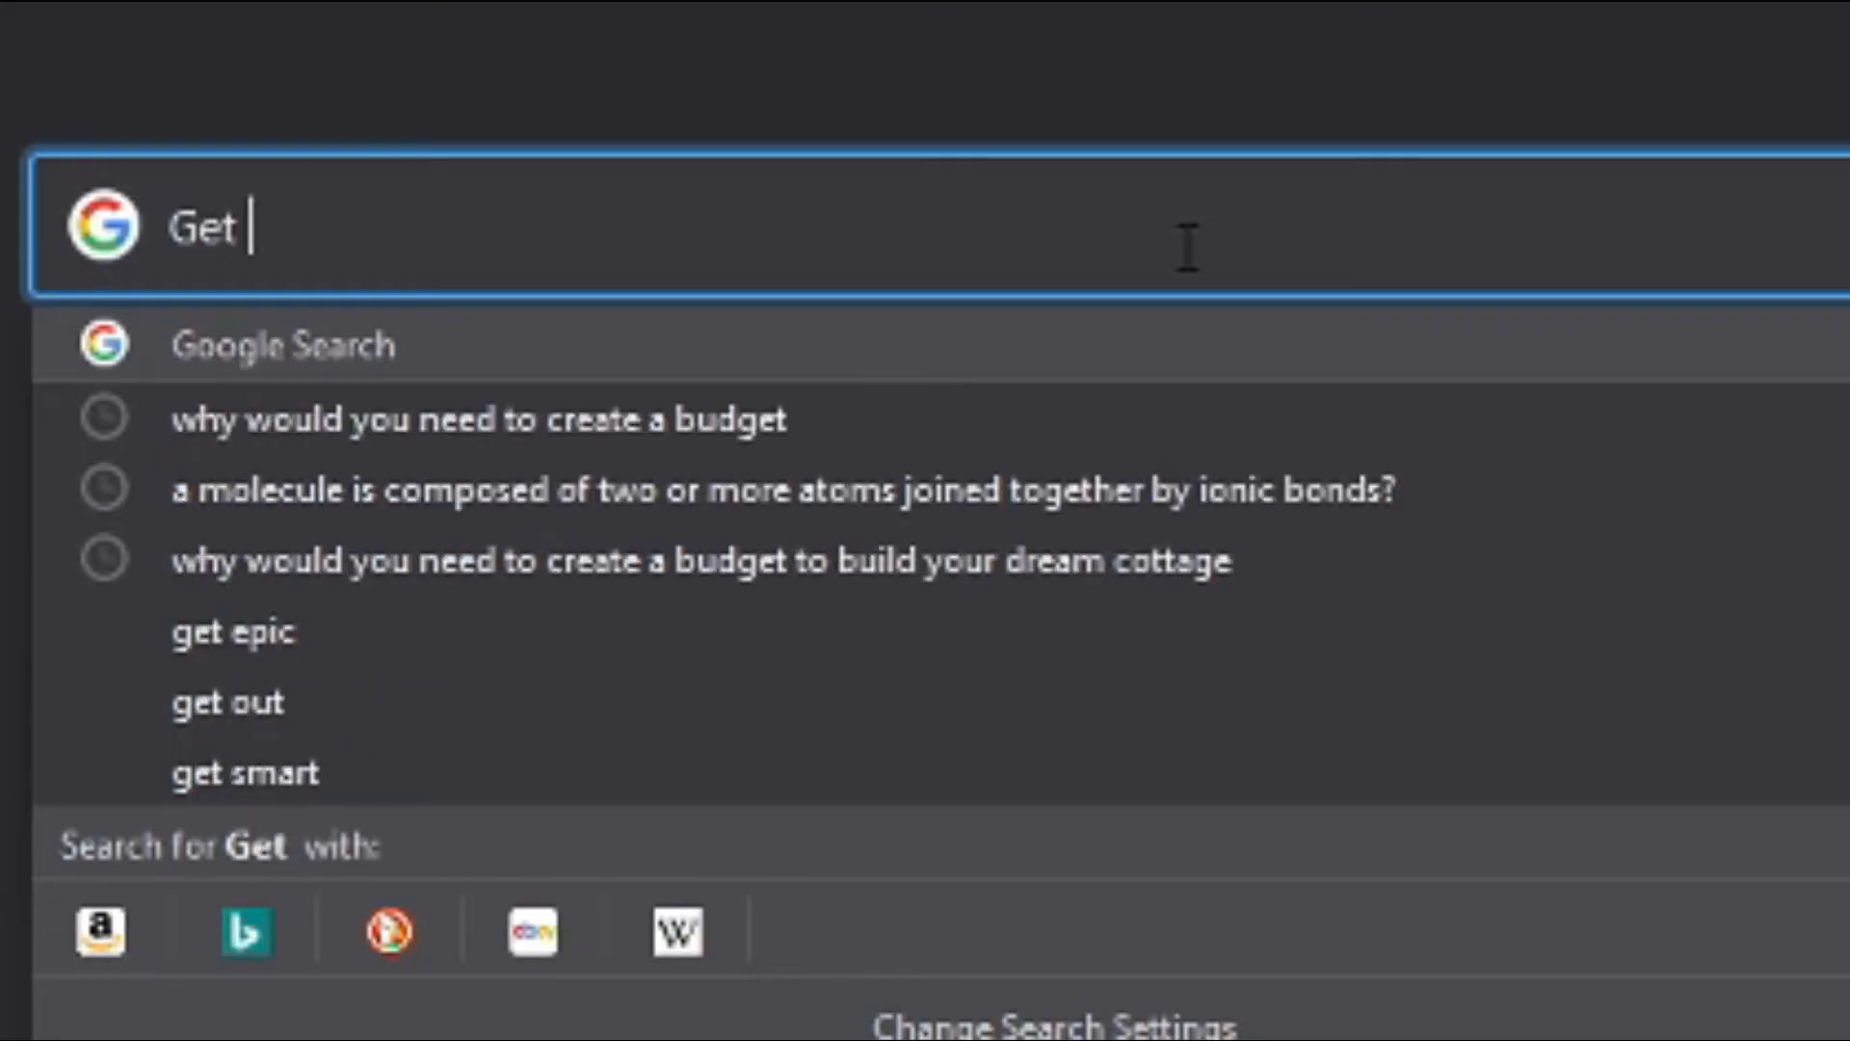
pyautogui.write('paint')
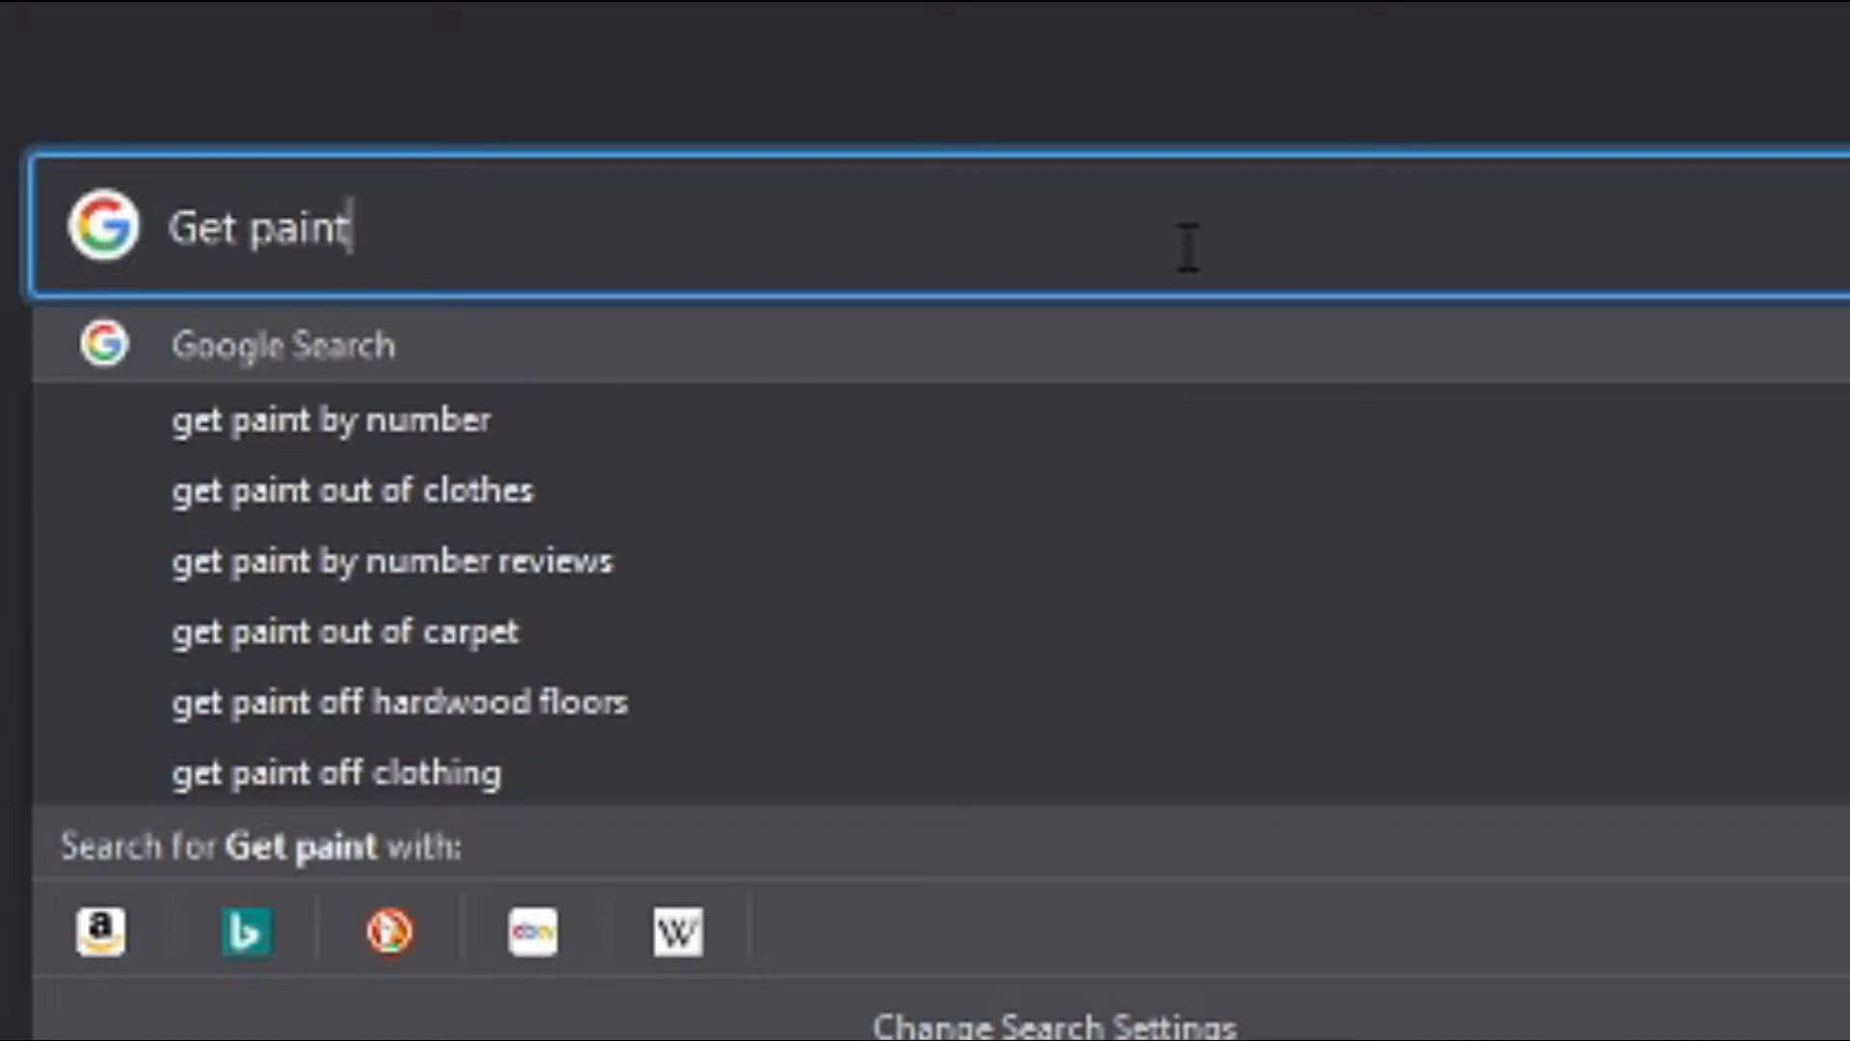
pyautogui.write('.net')
pyautogui.press('Return')
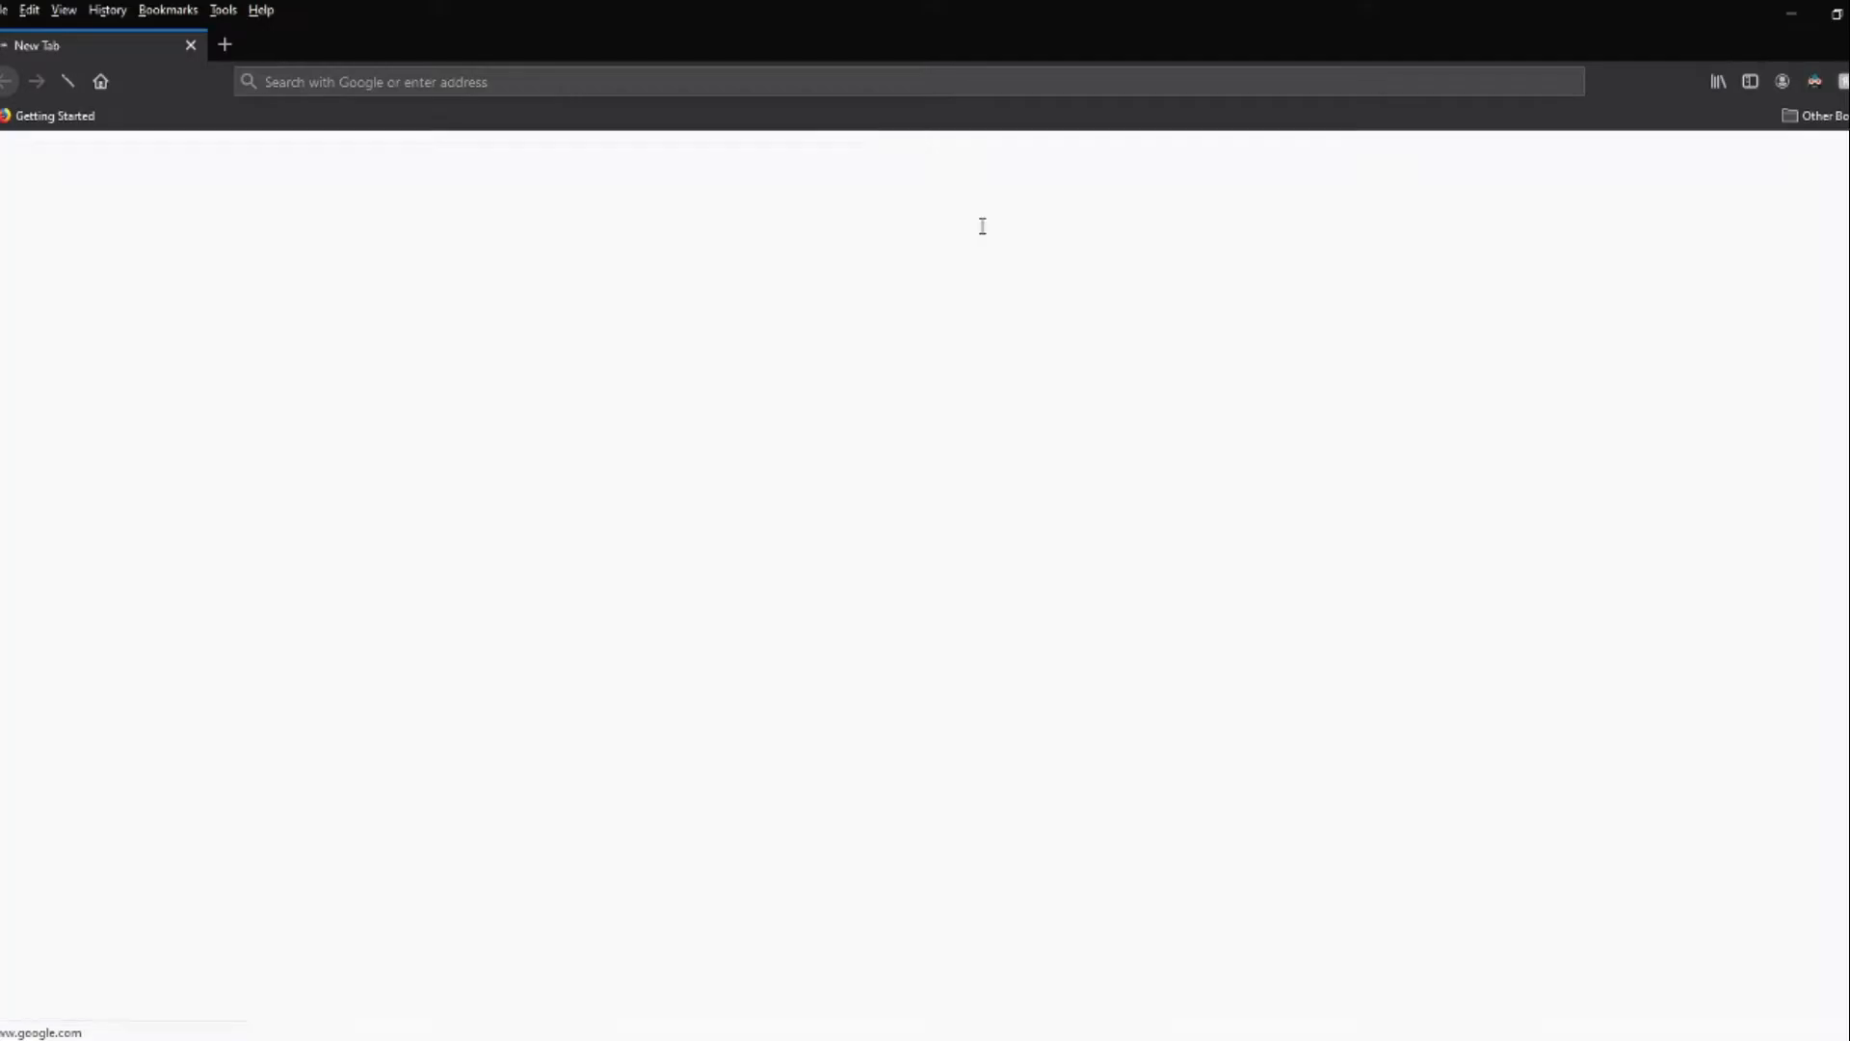
# Open the getpaint.net website and go to the download options for Paint.NET 4.2.15
pyautogui.click(385, 331)
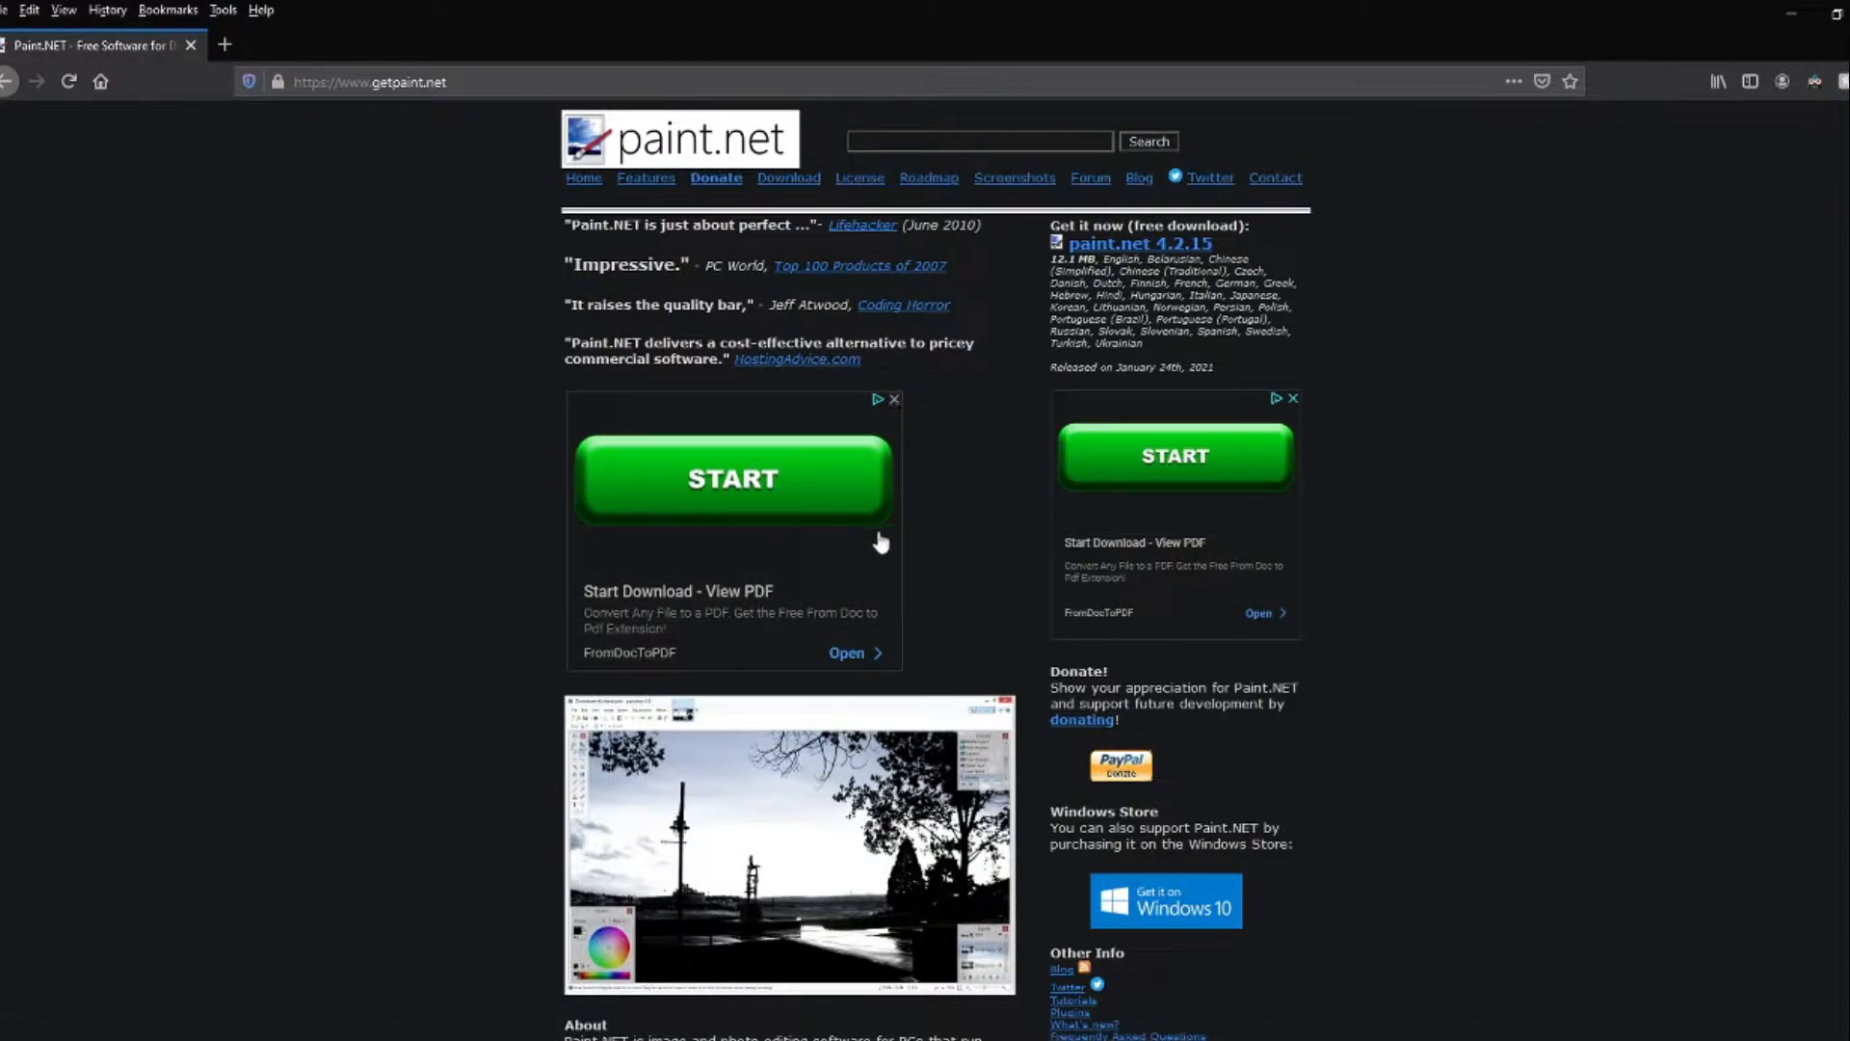
pyautogui.click(777, 178)
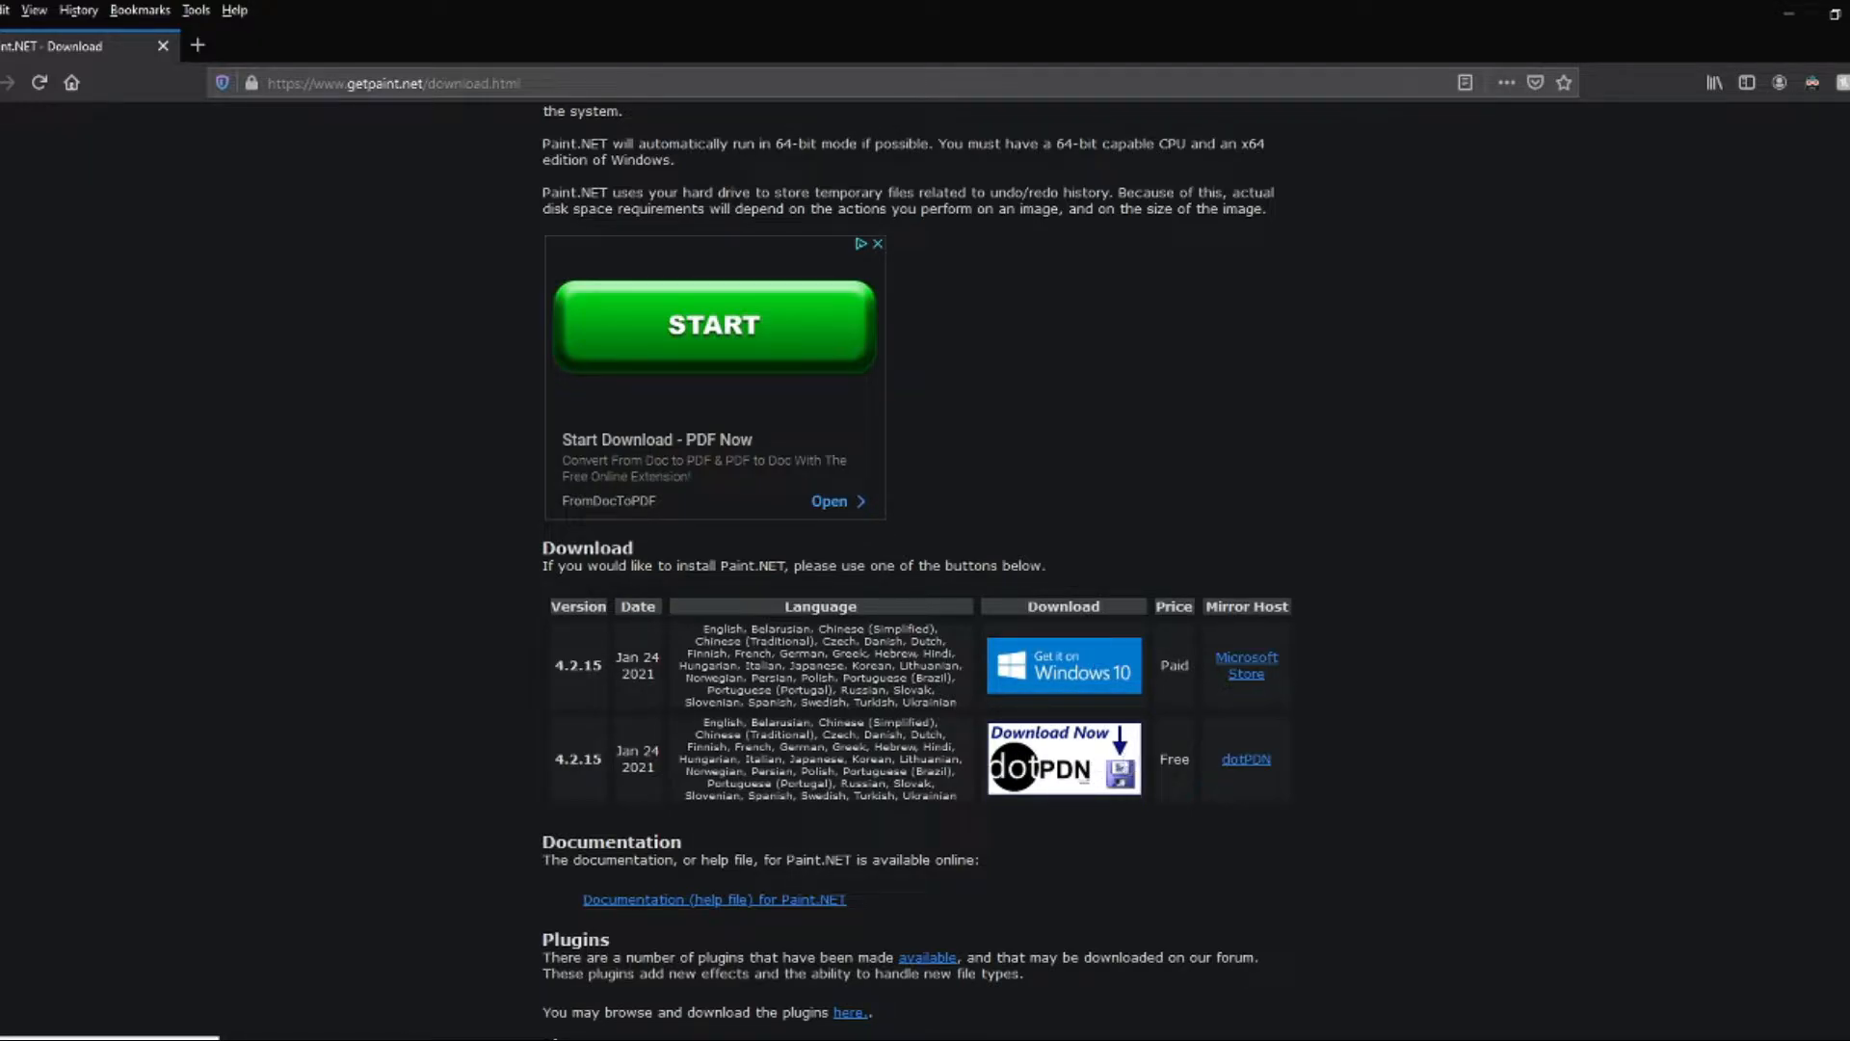
pyautogui.click(1079, 651)
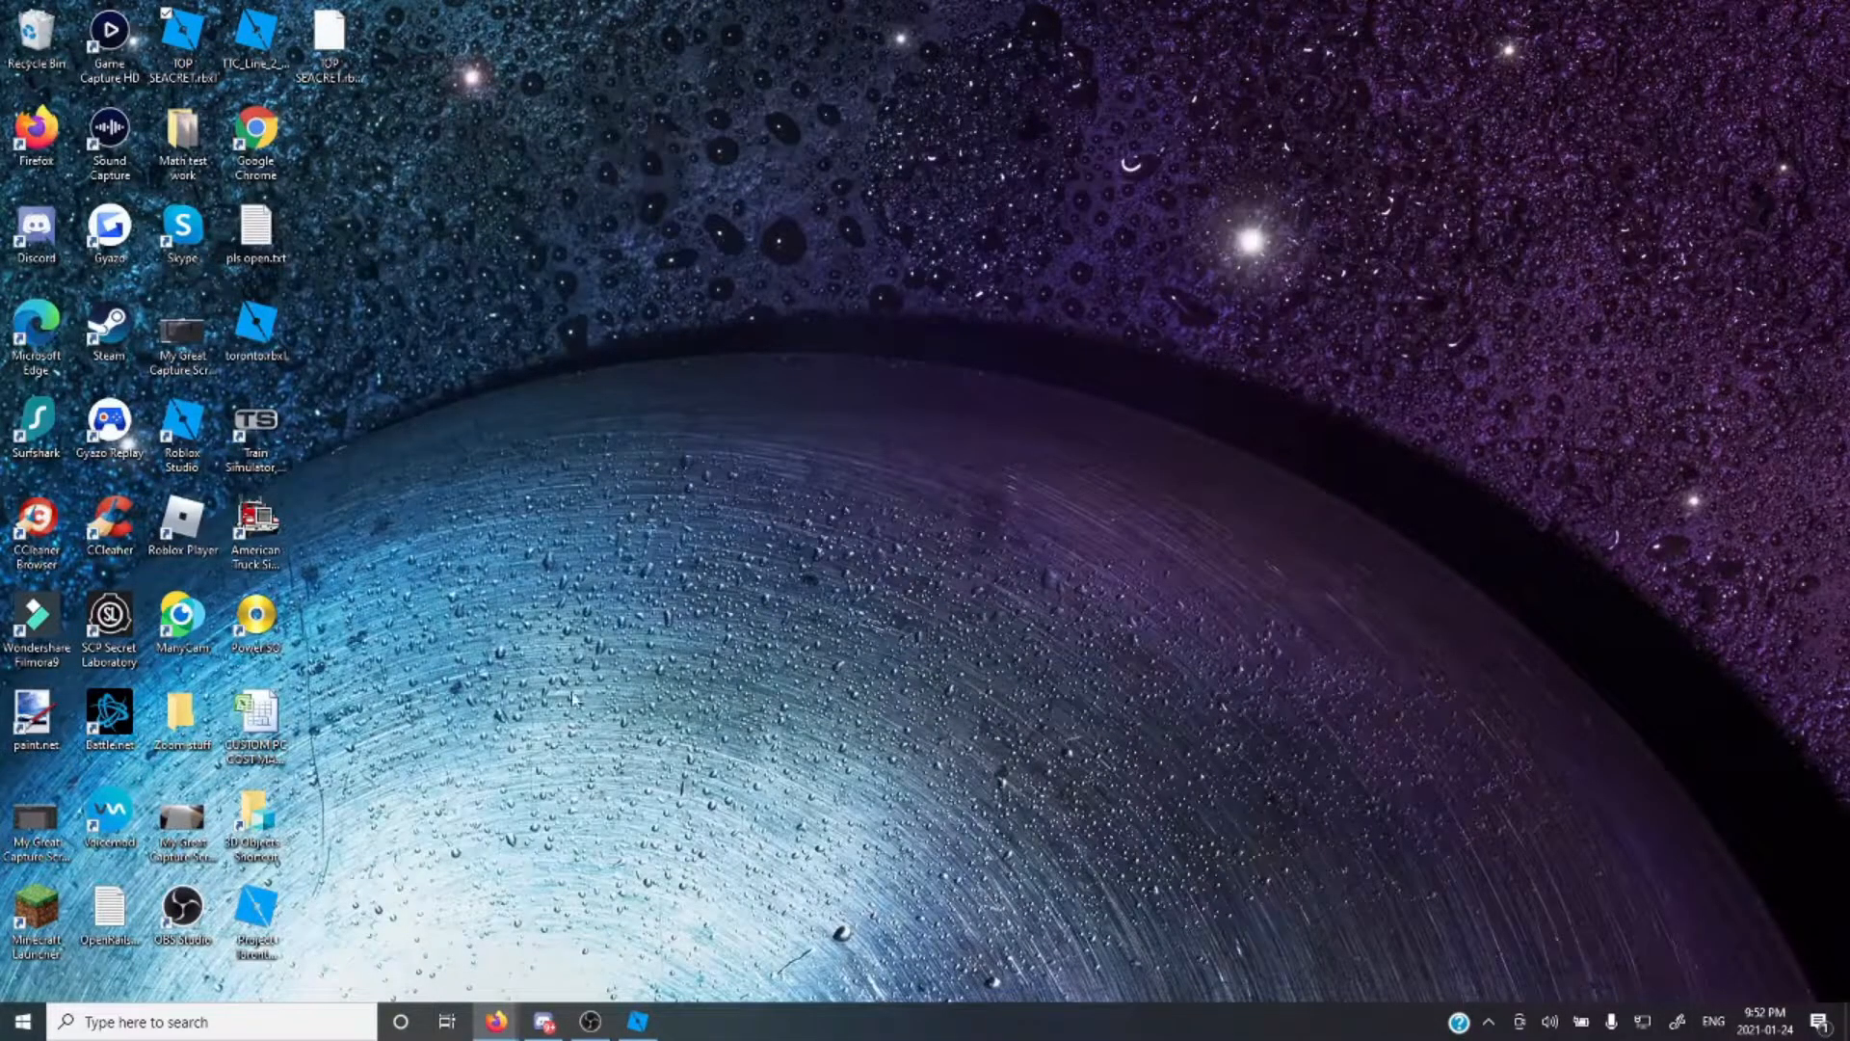
# Switch to the TOP SEACRET.rbxl place in Roblox Studio and search the marketplace models for "Police car"
pyautogui.doubleClick(68, 758)
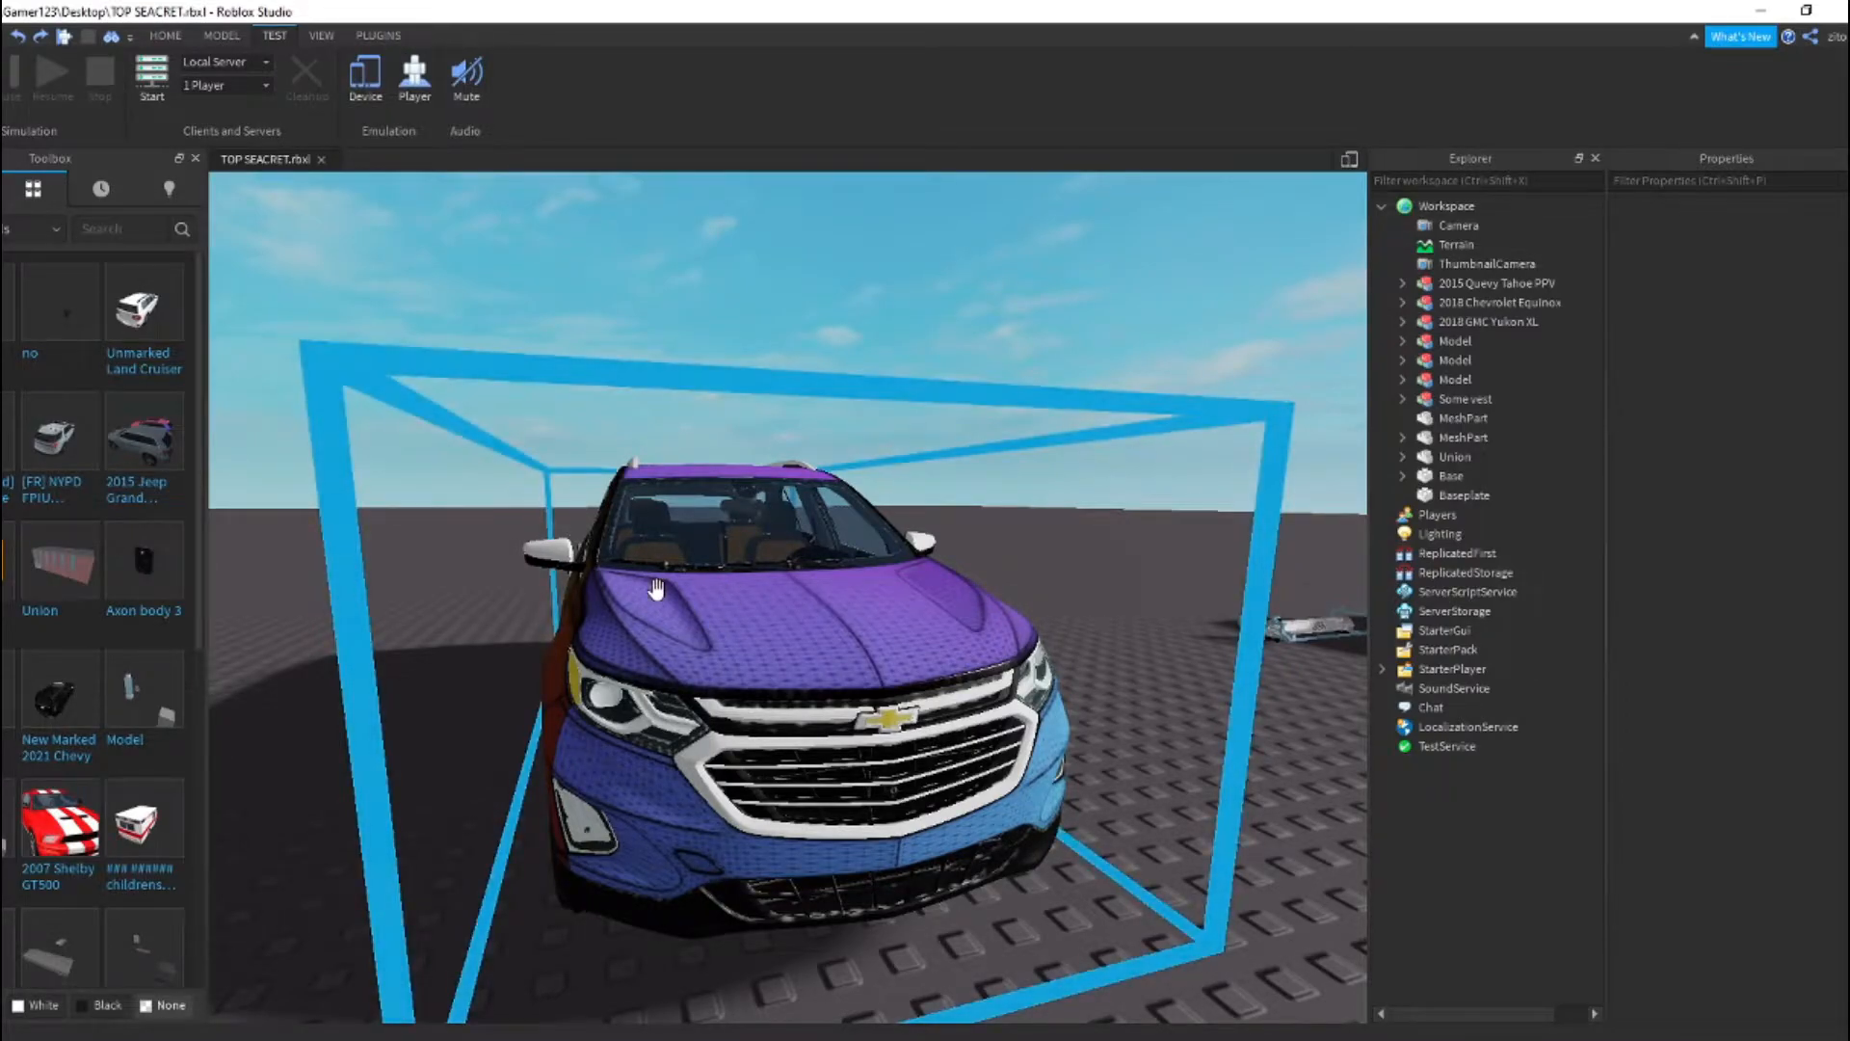
pyautogui.click(3, 189)
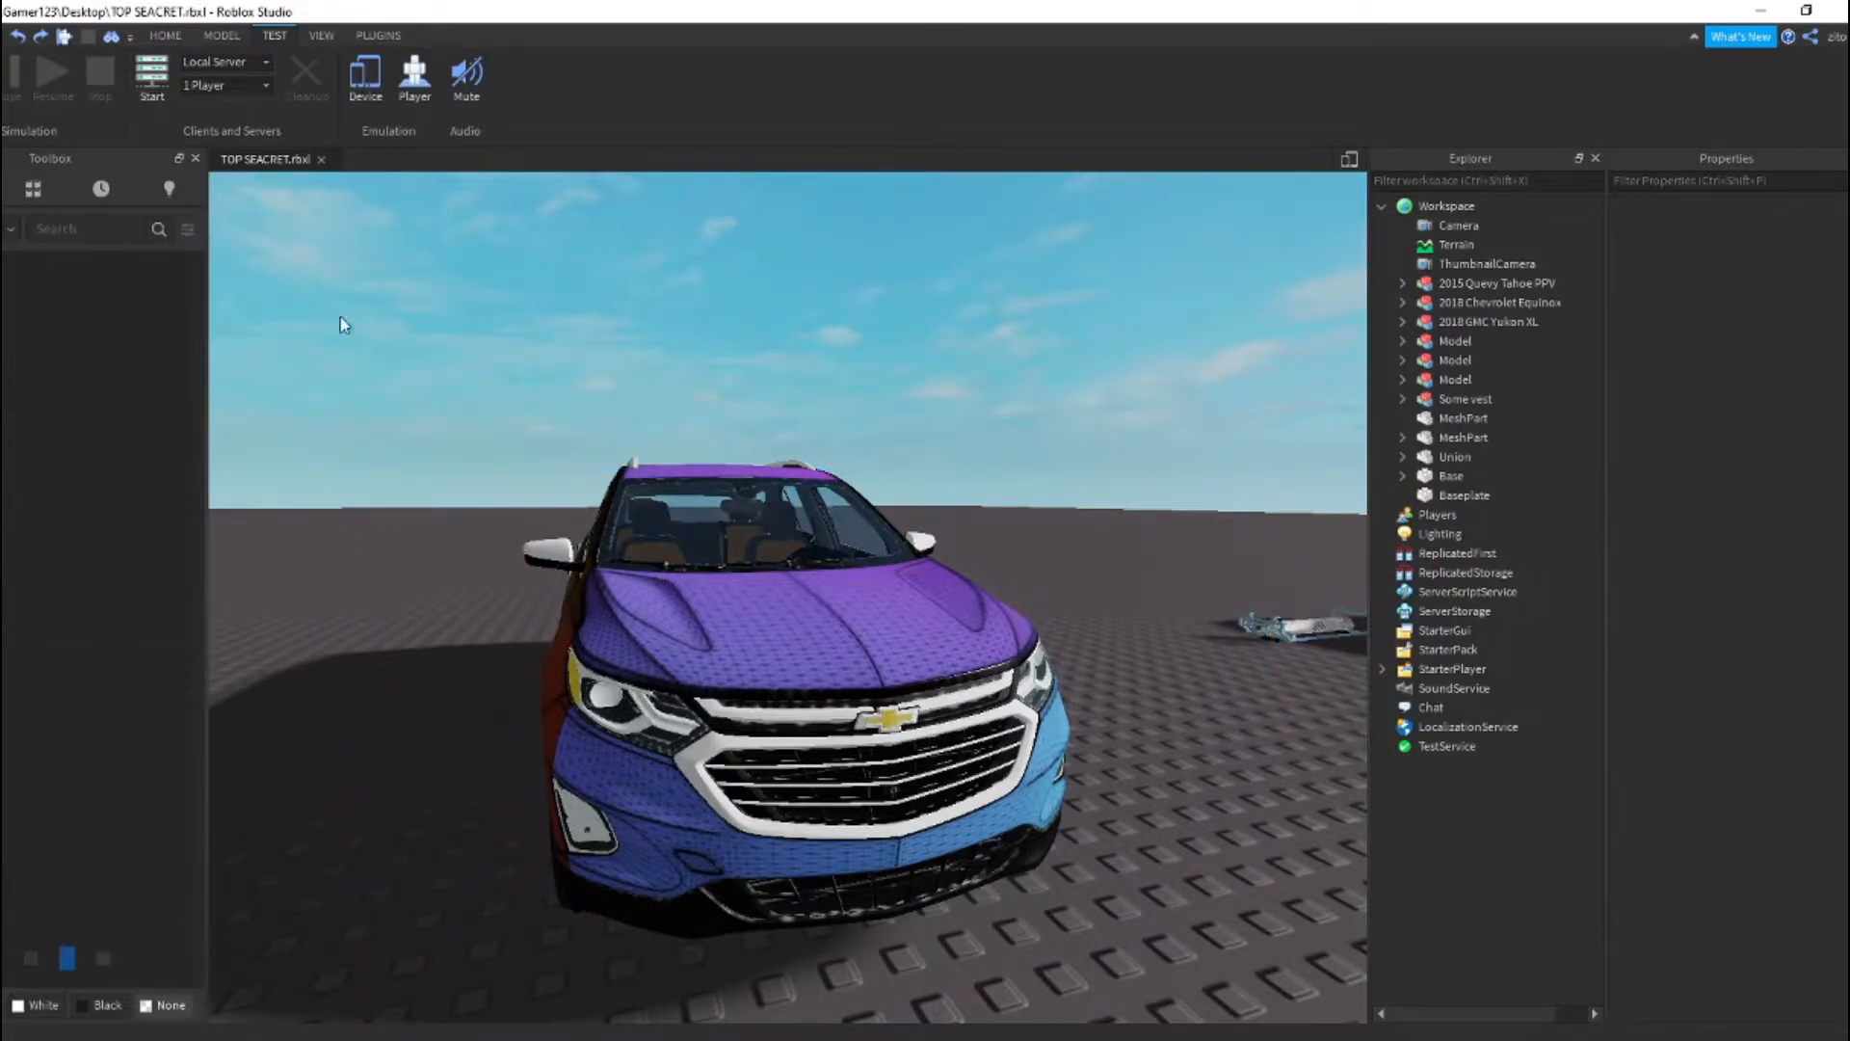
pyautogui.press('a')
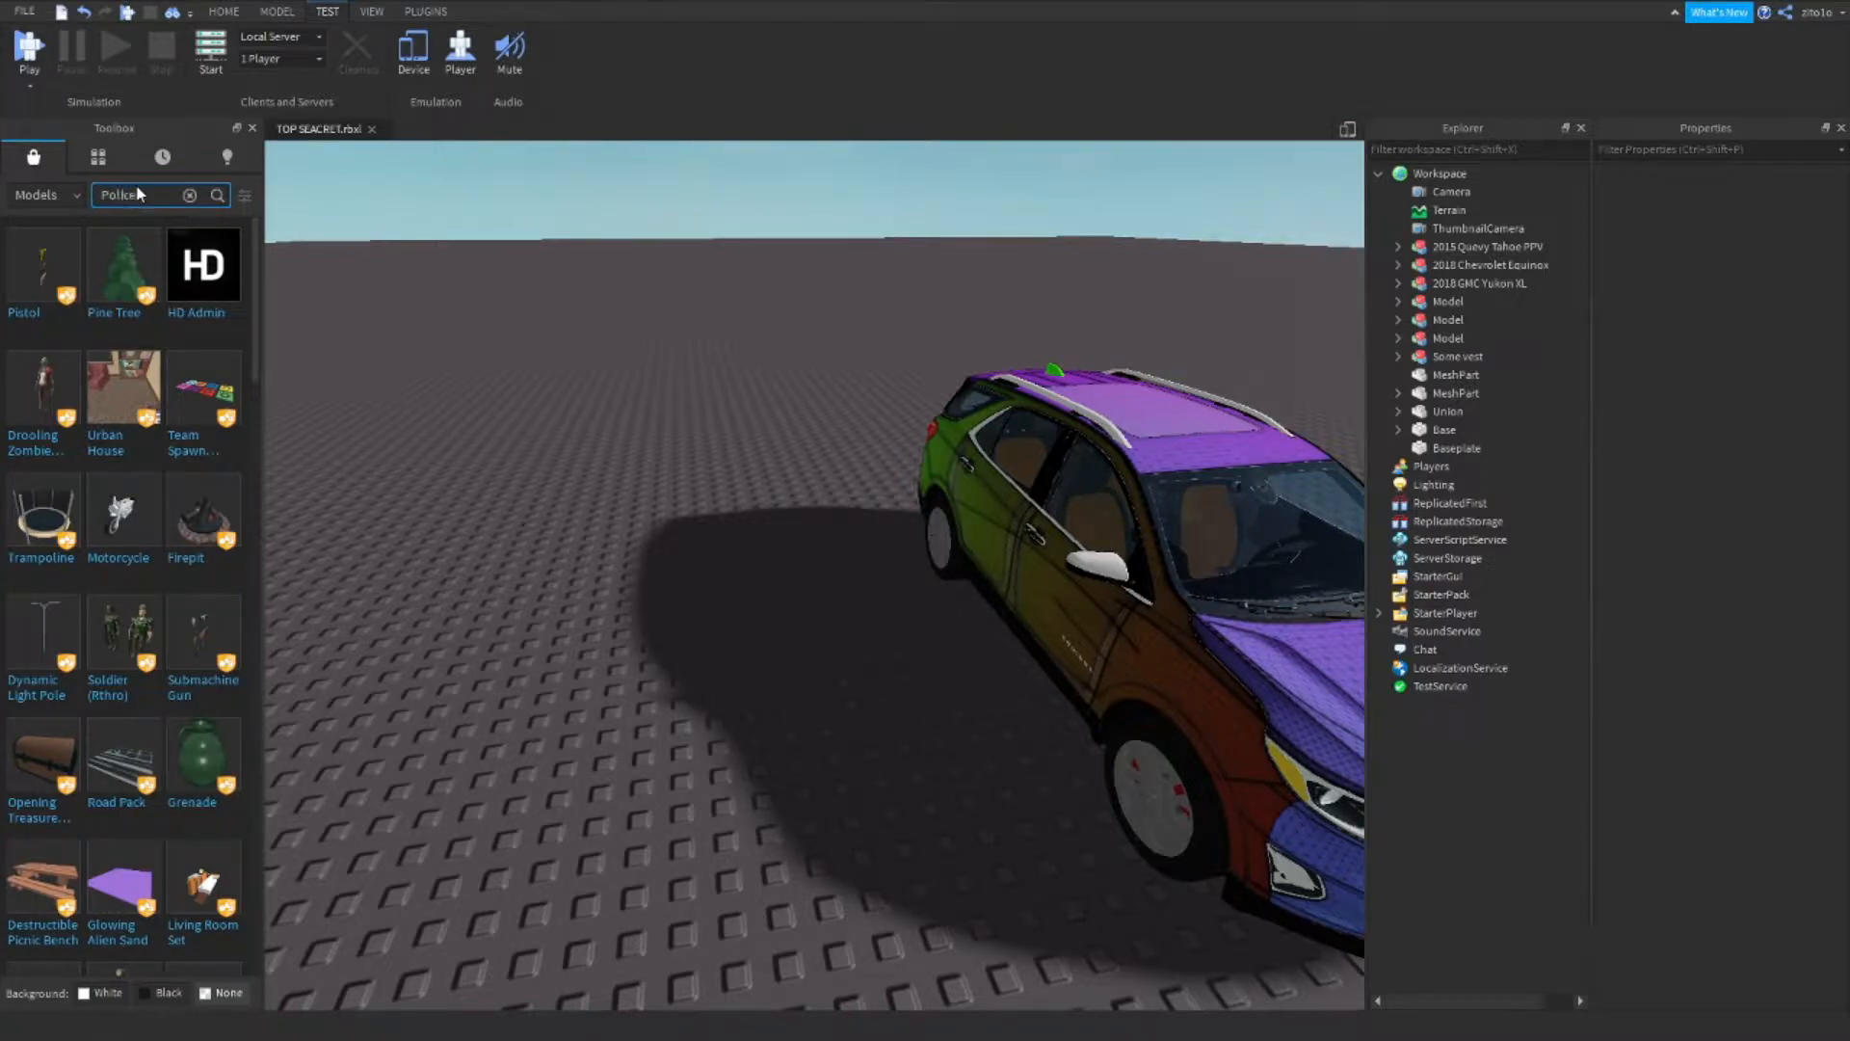
pyautogui.write('r')
pyautogui.press('Return')
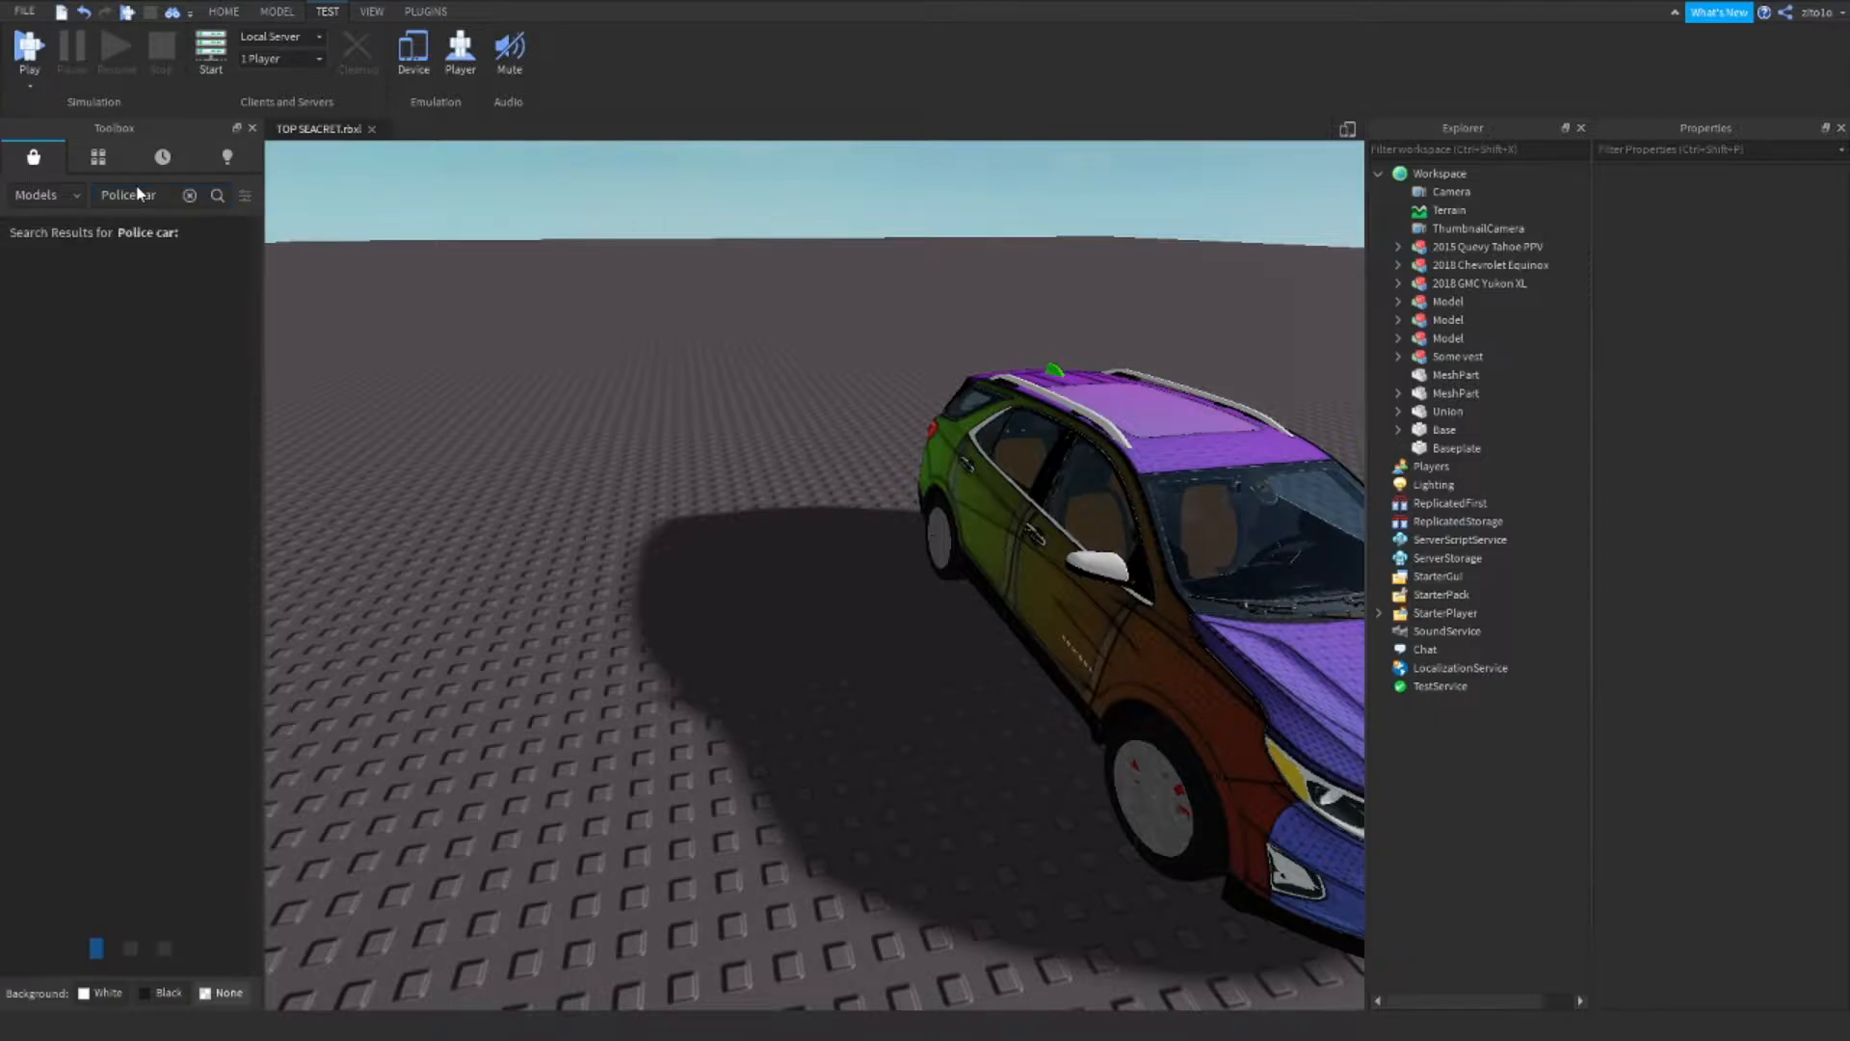
# List the marketplace models by TheFordInterceptor and insert the free Tesla Model S into the scene
pyautogui.rightClick(709, 576)
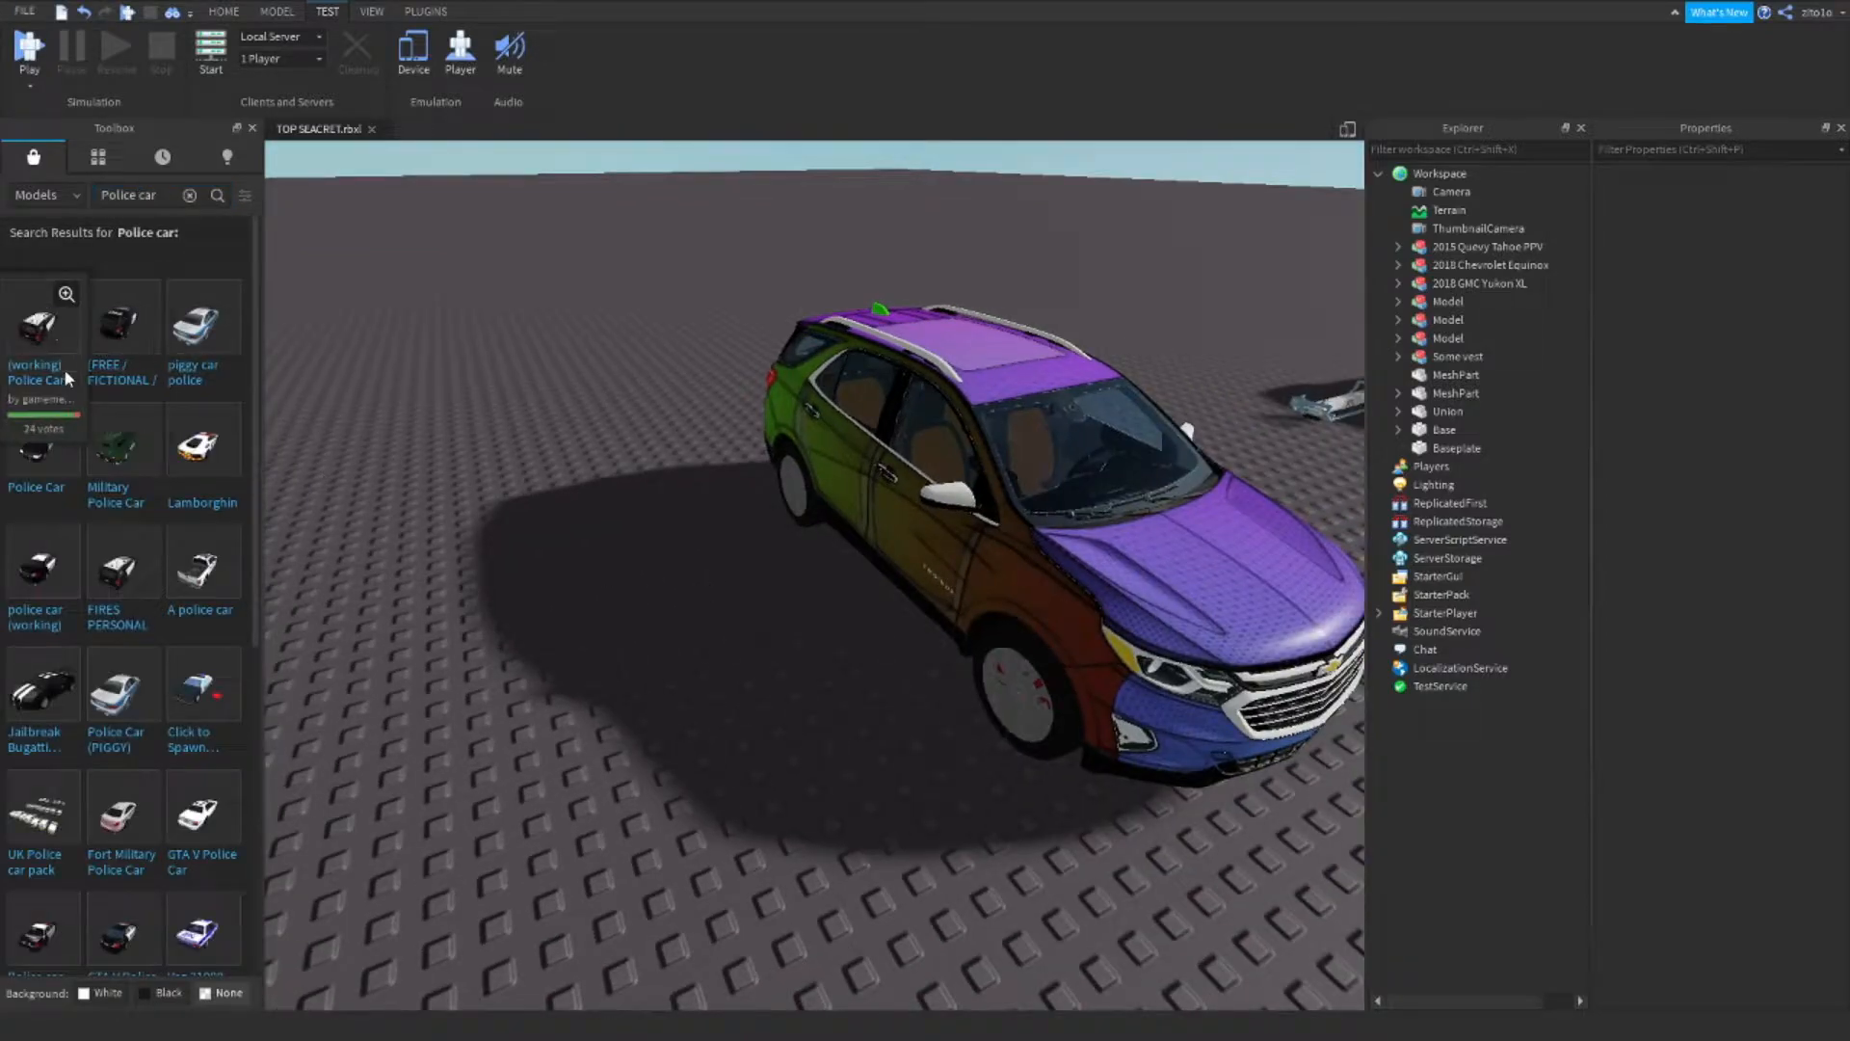
pyautogui.click(130, 401)
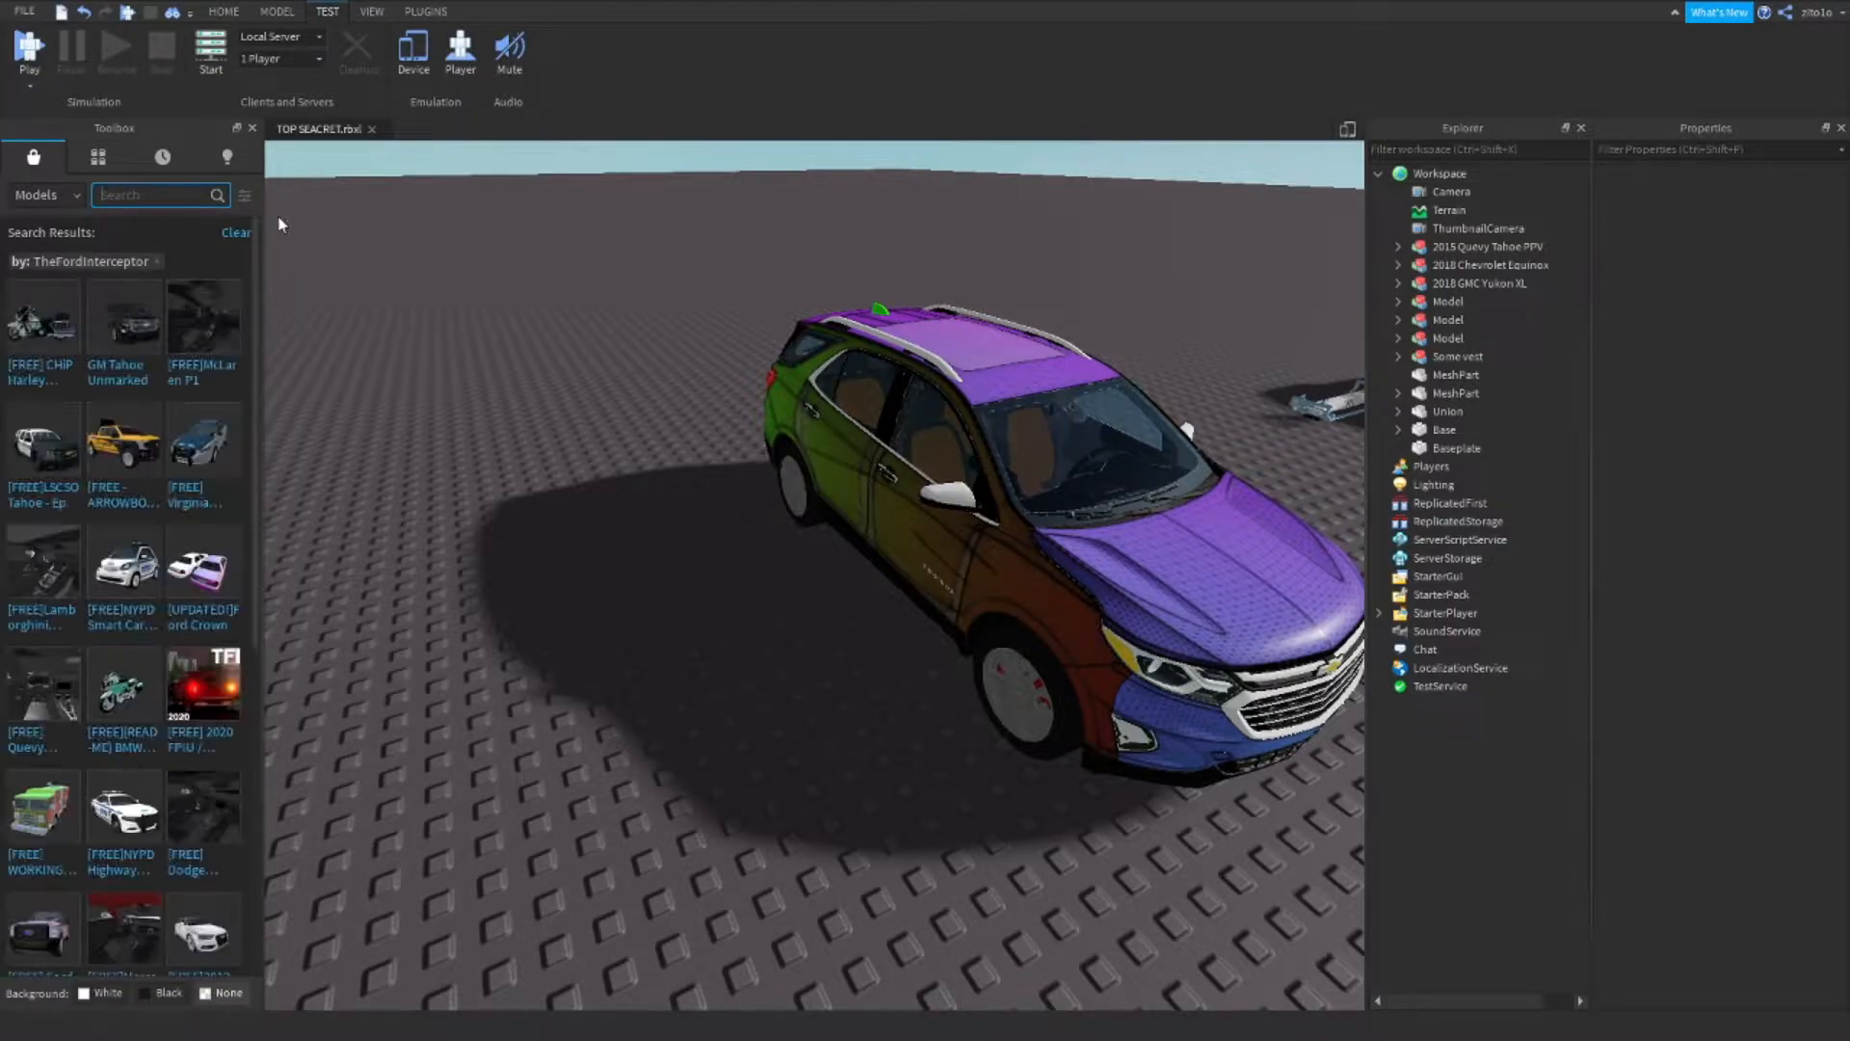
pyautogui.scroll(-3, 53, 472)
pyautogui.scroll(3, 53, 472)
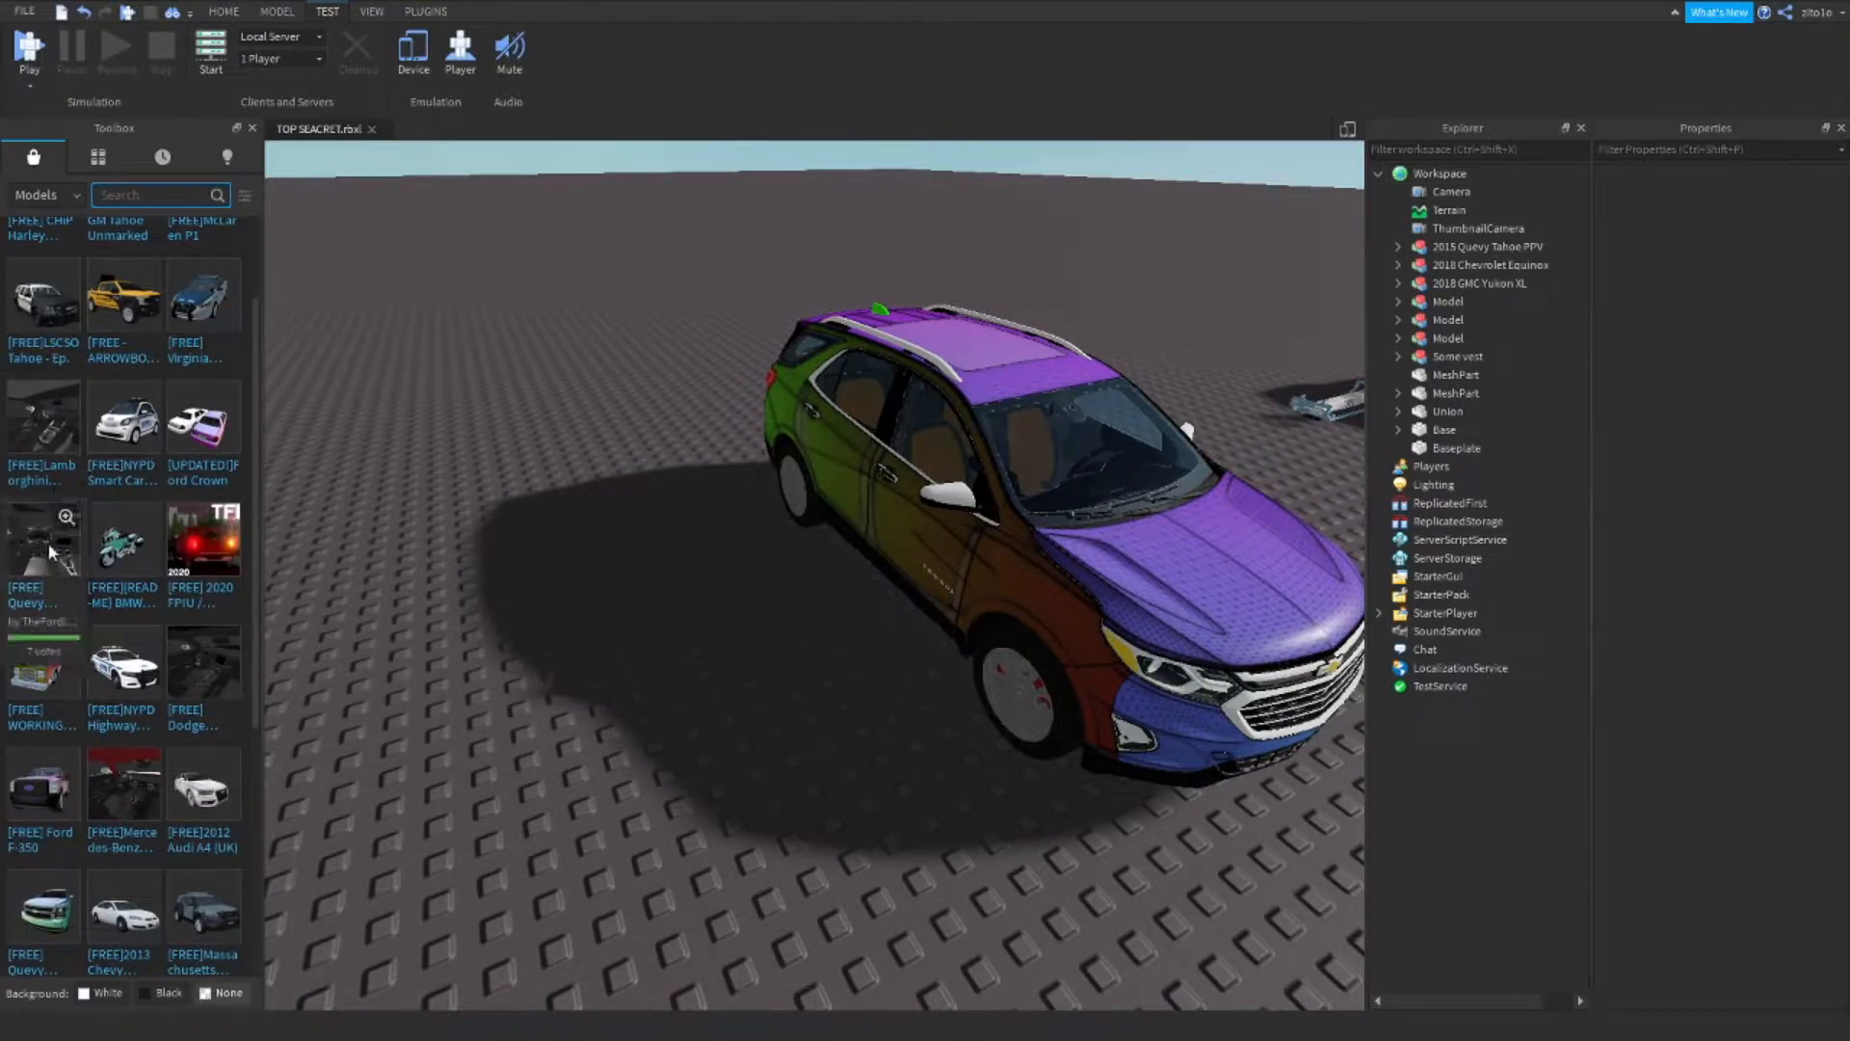
pyautogui.scroll(-10, 135, 726)
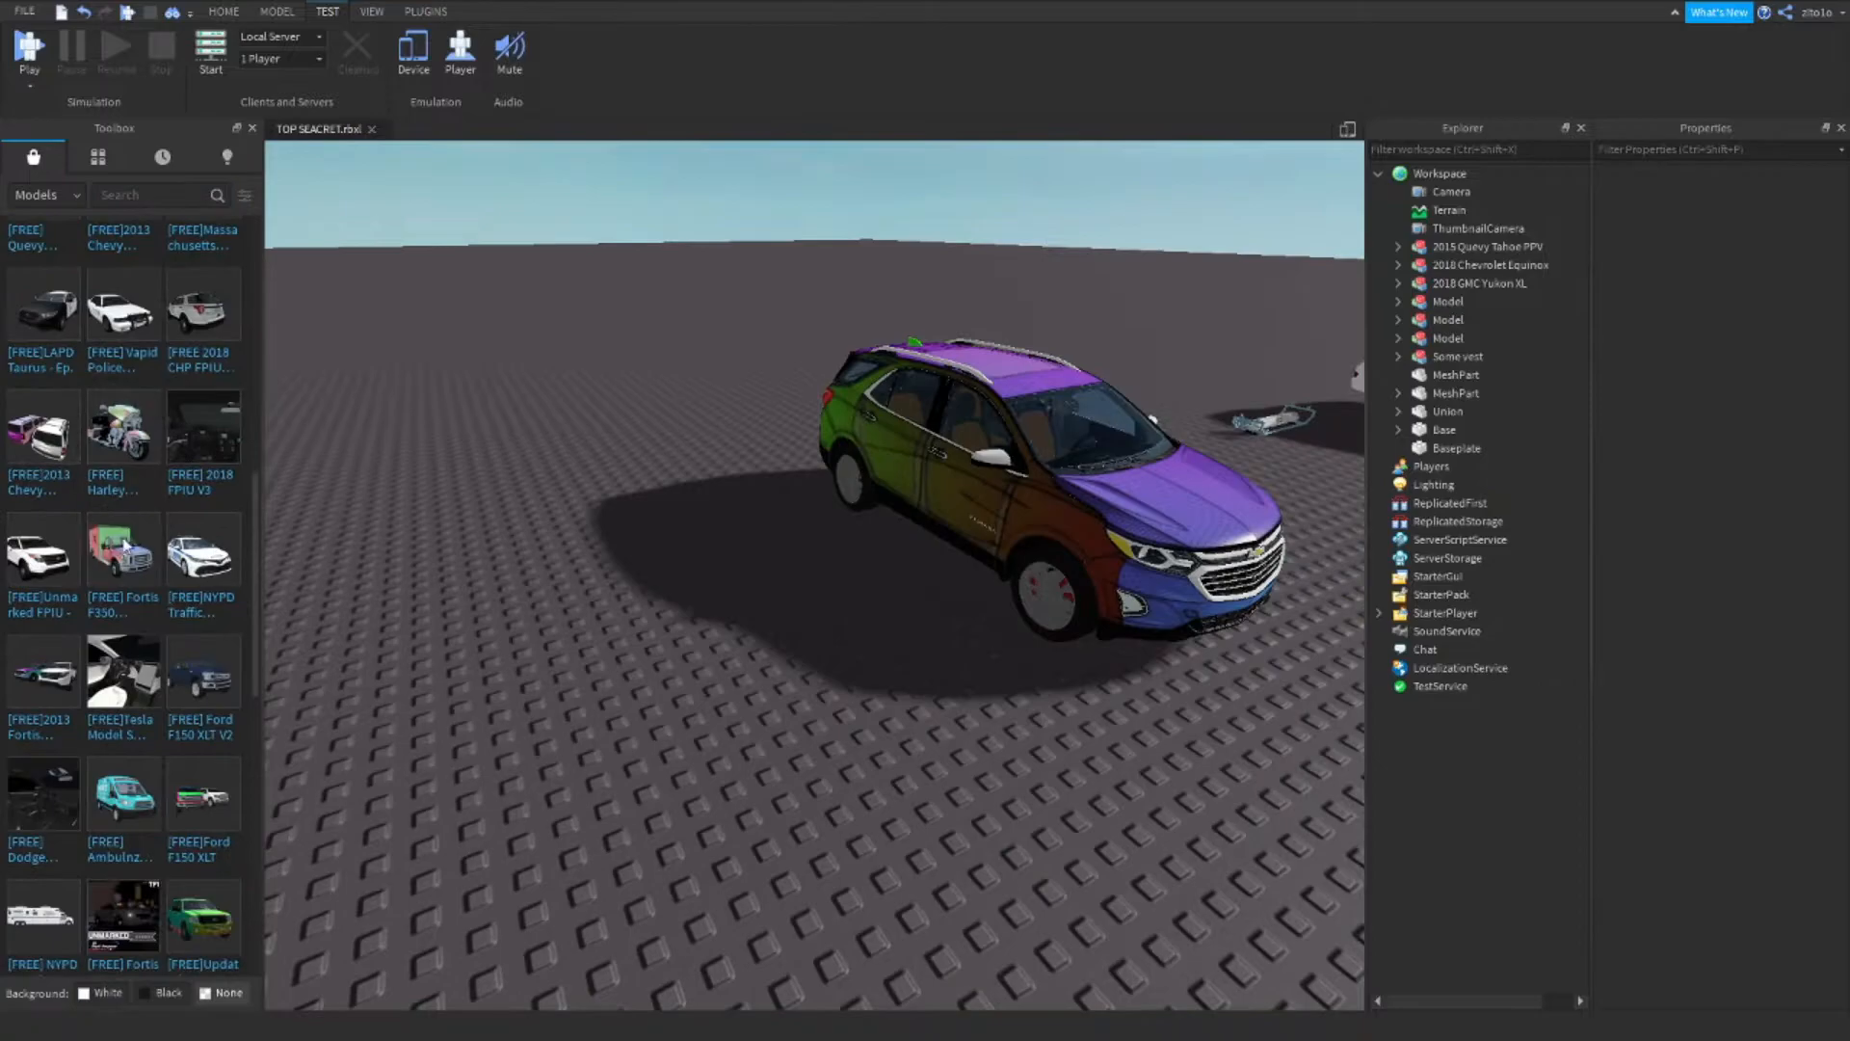
pyautogui.moveTo(115, 692); pyautogui.dragTo(521, 636)
# Examine the bodywork mesh of the inserted Tesla model from the front and the side
pyautogui.moveTo(672, 790); pyautogui.dragTo(656, 714)
pyautogui.press('f')
pyautogui.rightClick(701, 981)
pyautogui.rightClick(703, 984)
pyautogui.press('d')
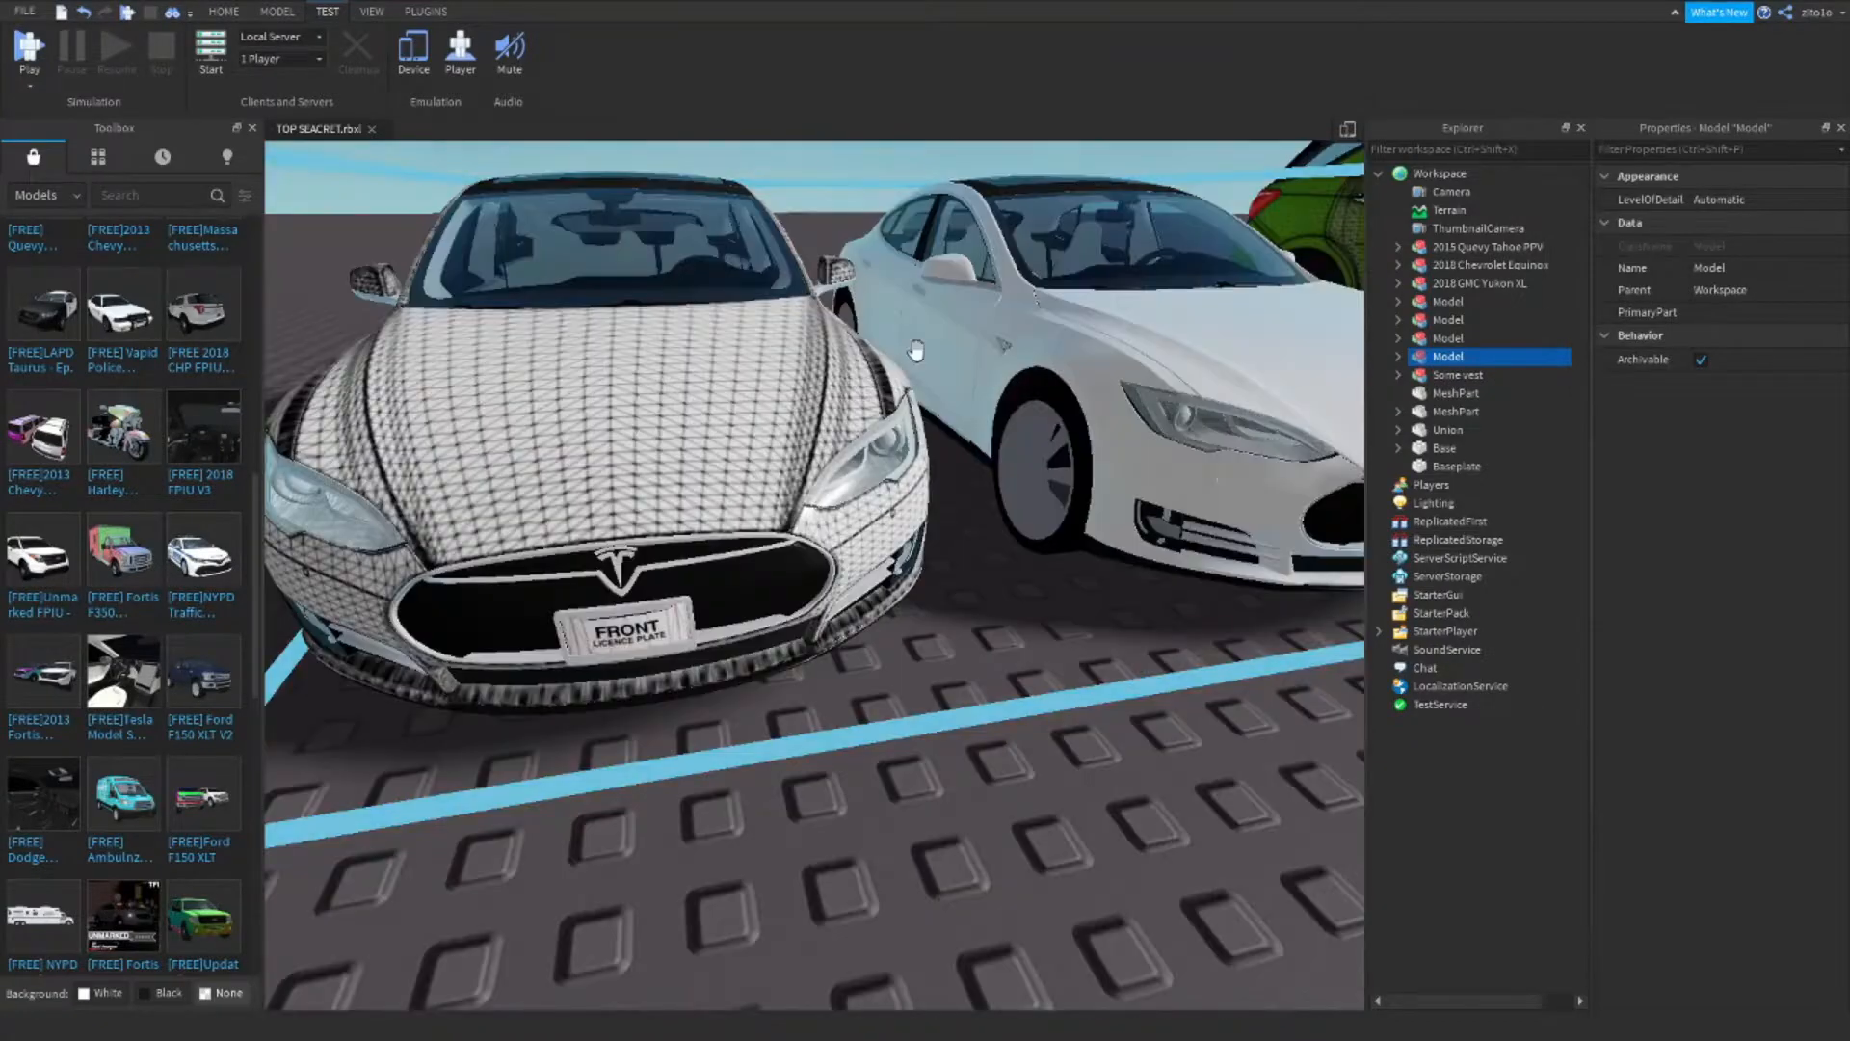
pyautogui.press('d')
pyautogui.rightClick(661, 674)
pyautogui.press('a')
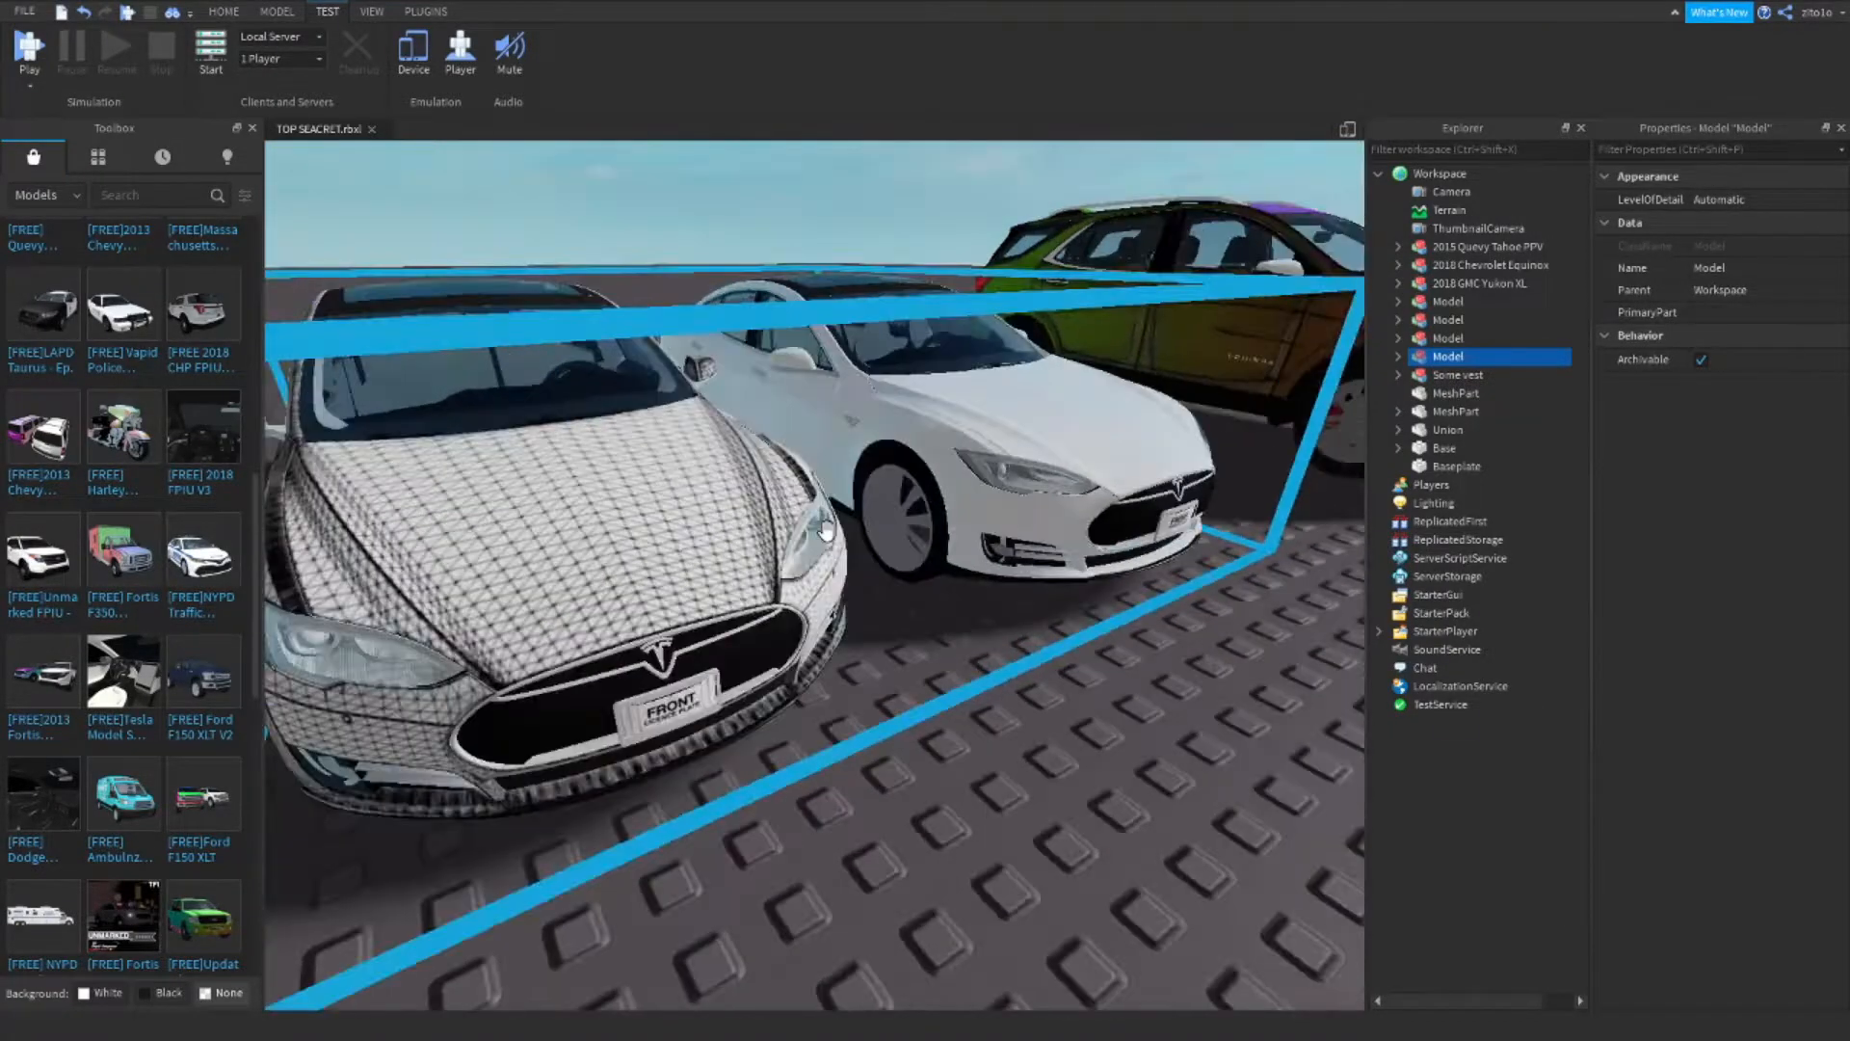
pyautogui.rightClick(813, 739)
pyautogui.press('a')
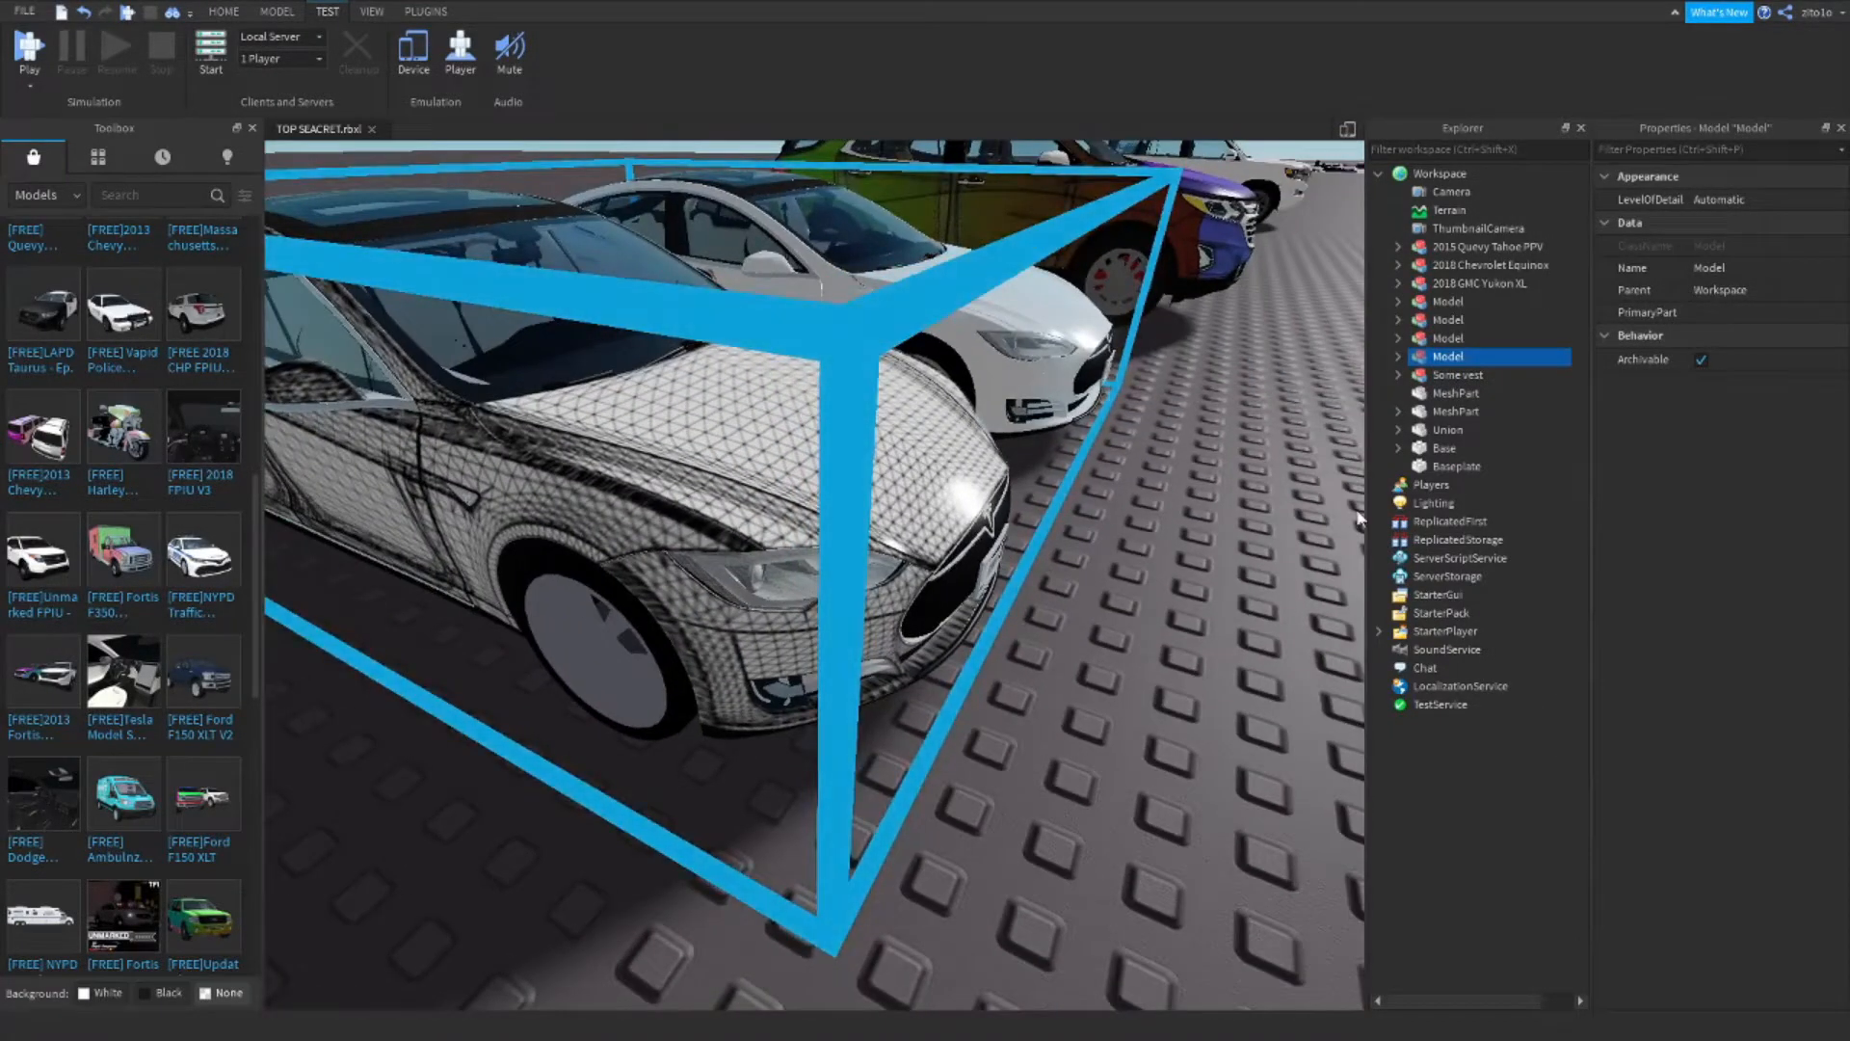
# Insert the free Updated Fortis Expedition V2 model next to the Teslas and inspect its bodywork from all sides
pyautogui.scroll(-3, 174, 516)
pyautogui.scroll(-2, 174, 516)
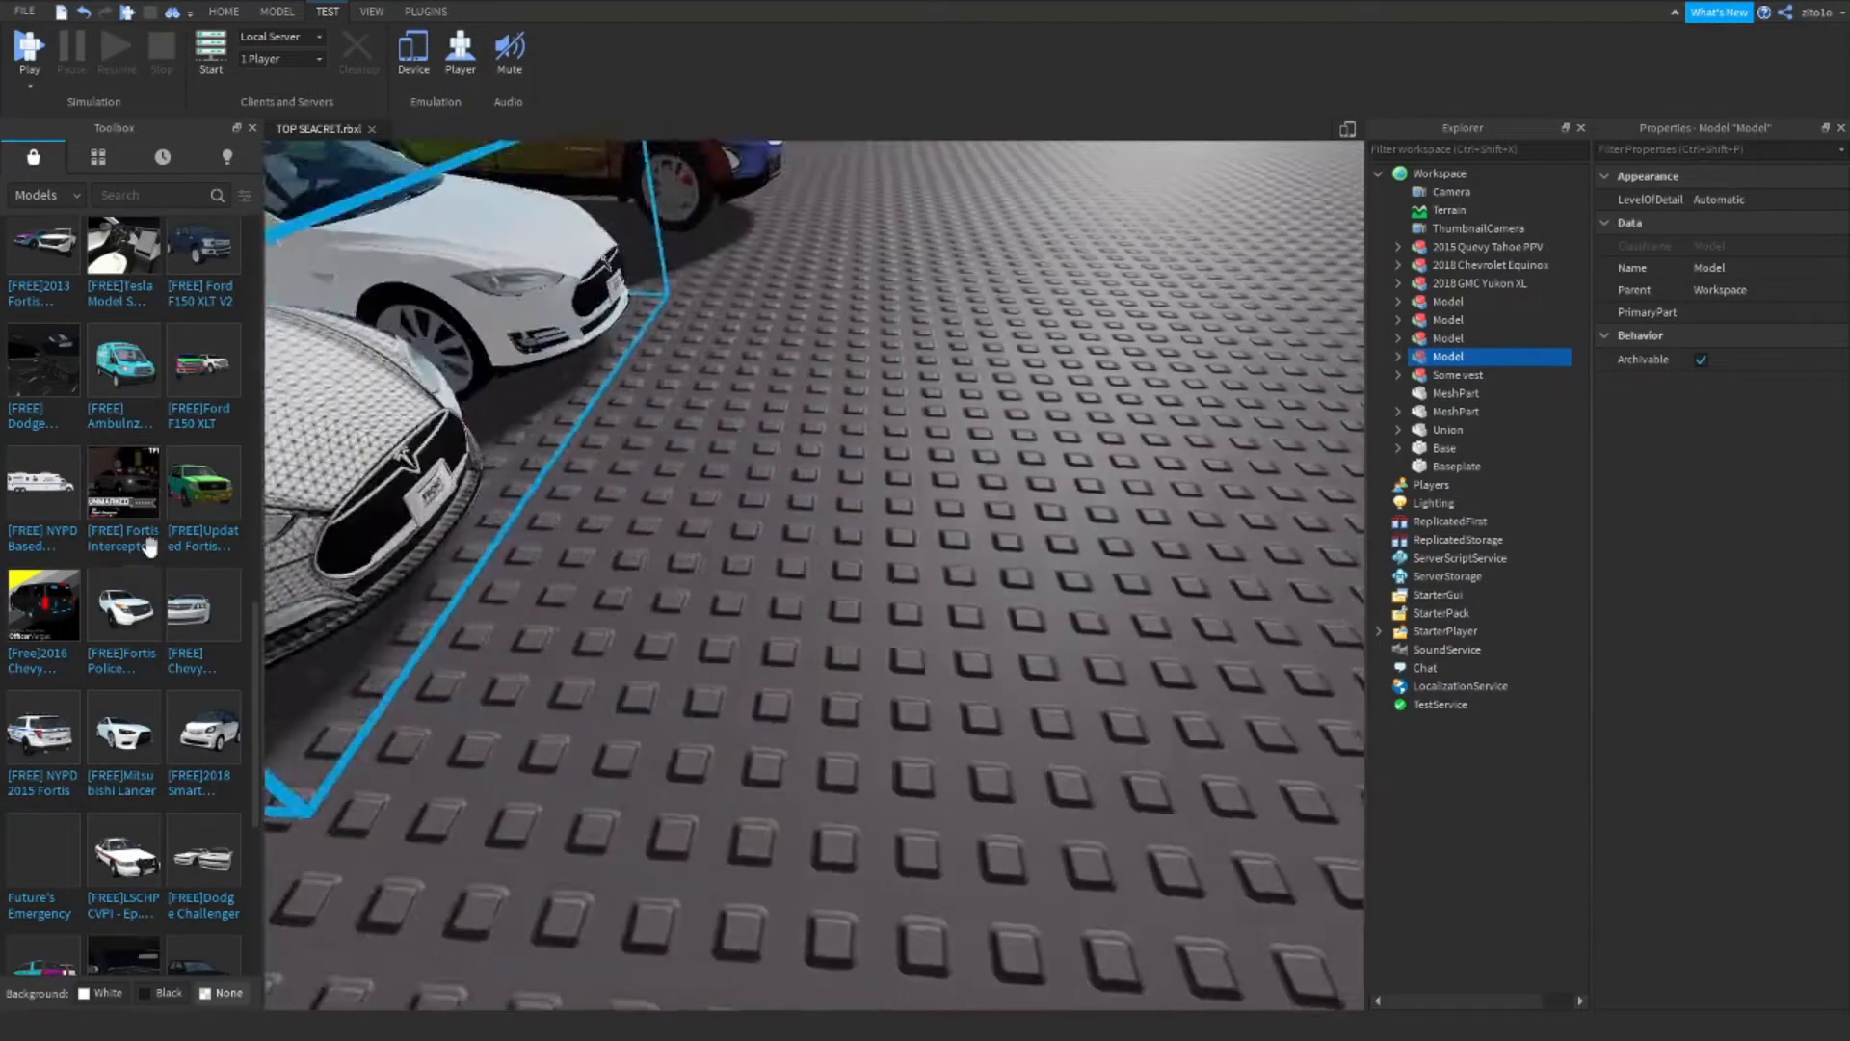
pyautogui.moveTo(149, 546); pyautogui.dragTo(967, 567)
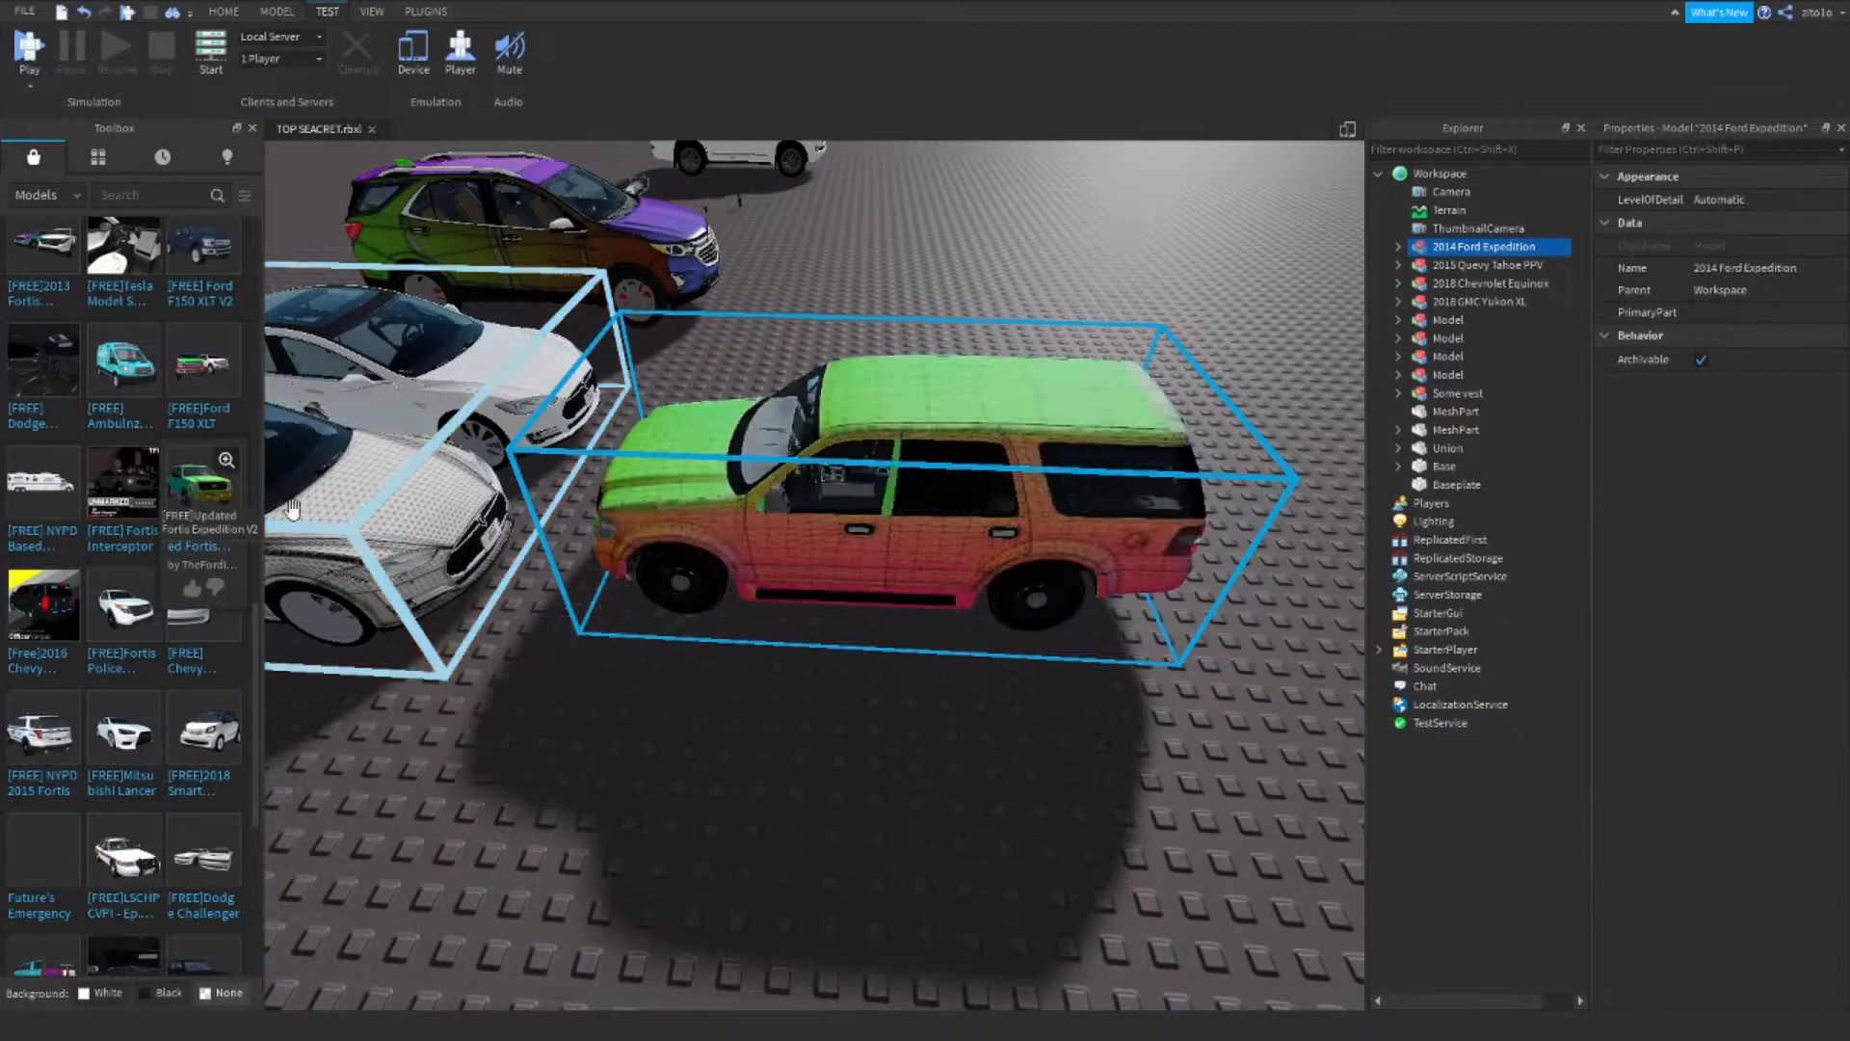
pyautogui.scroll(2, 735, 580)
pyautogui.press('a')
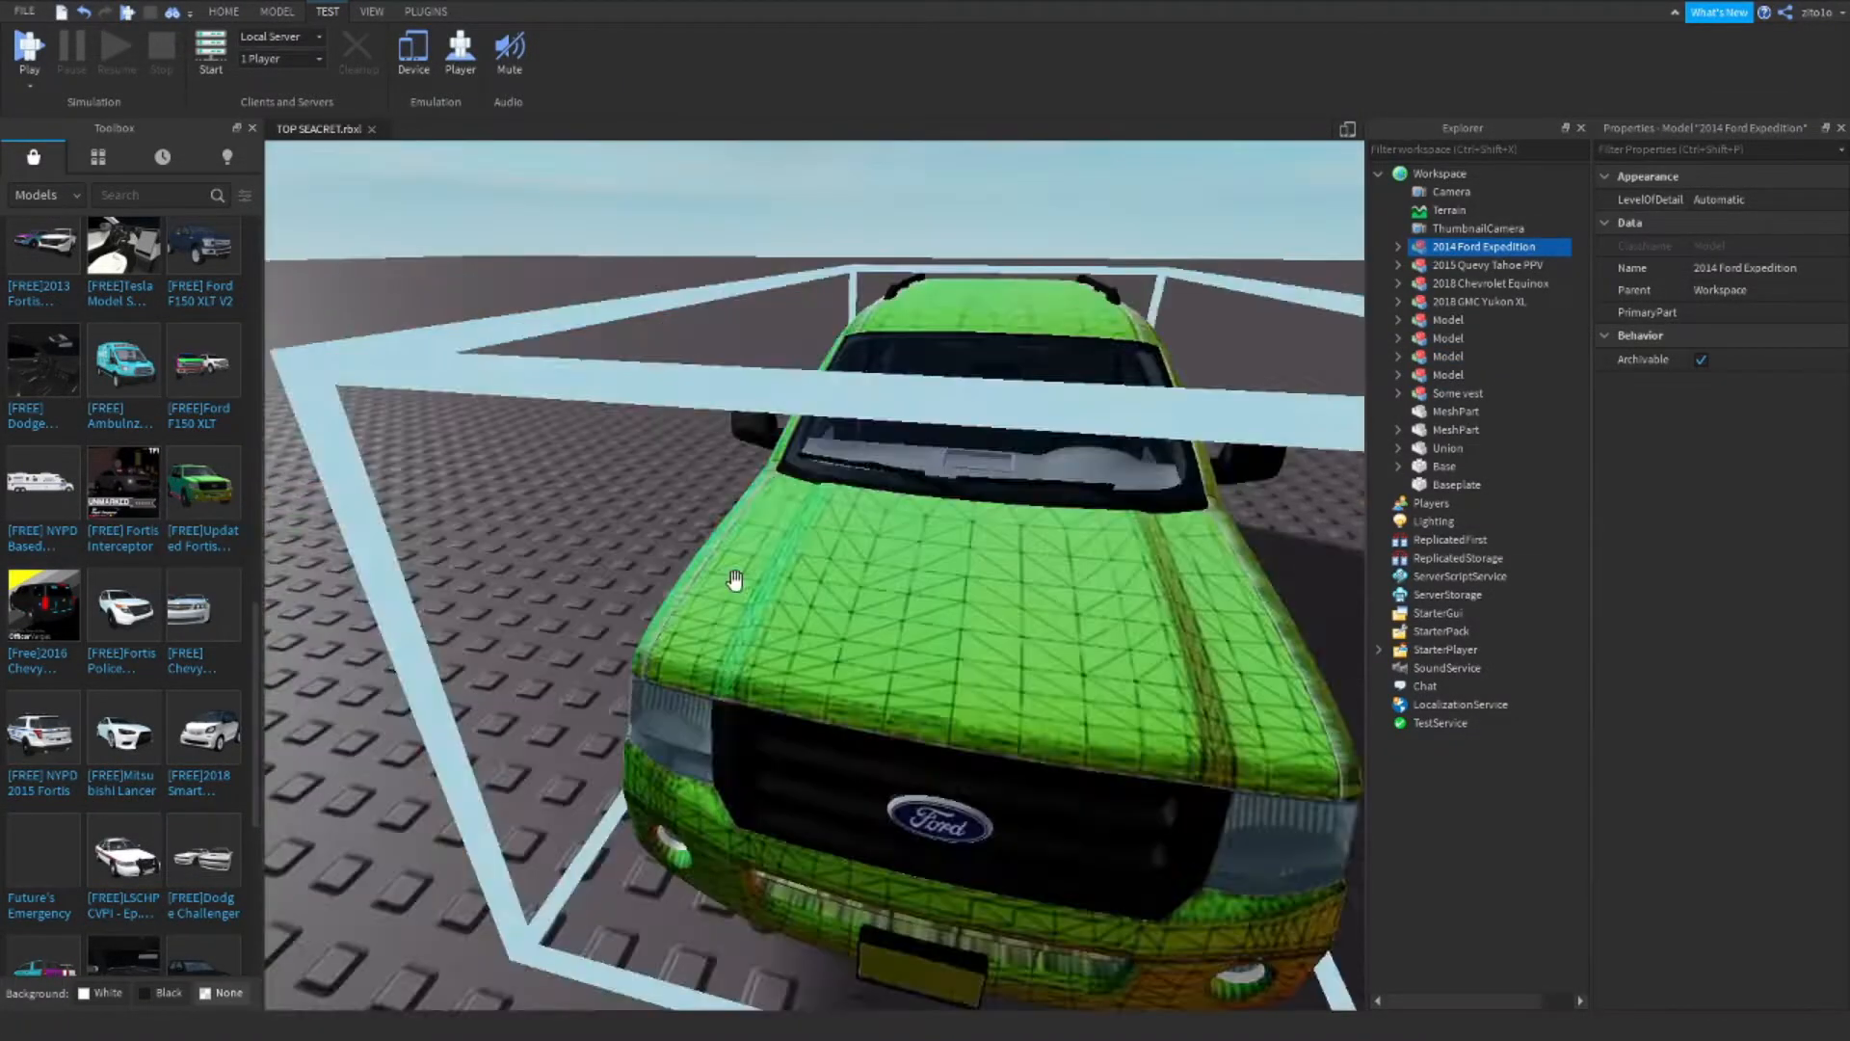
pyautogui.press('d')
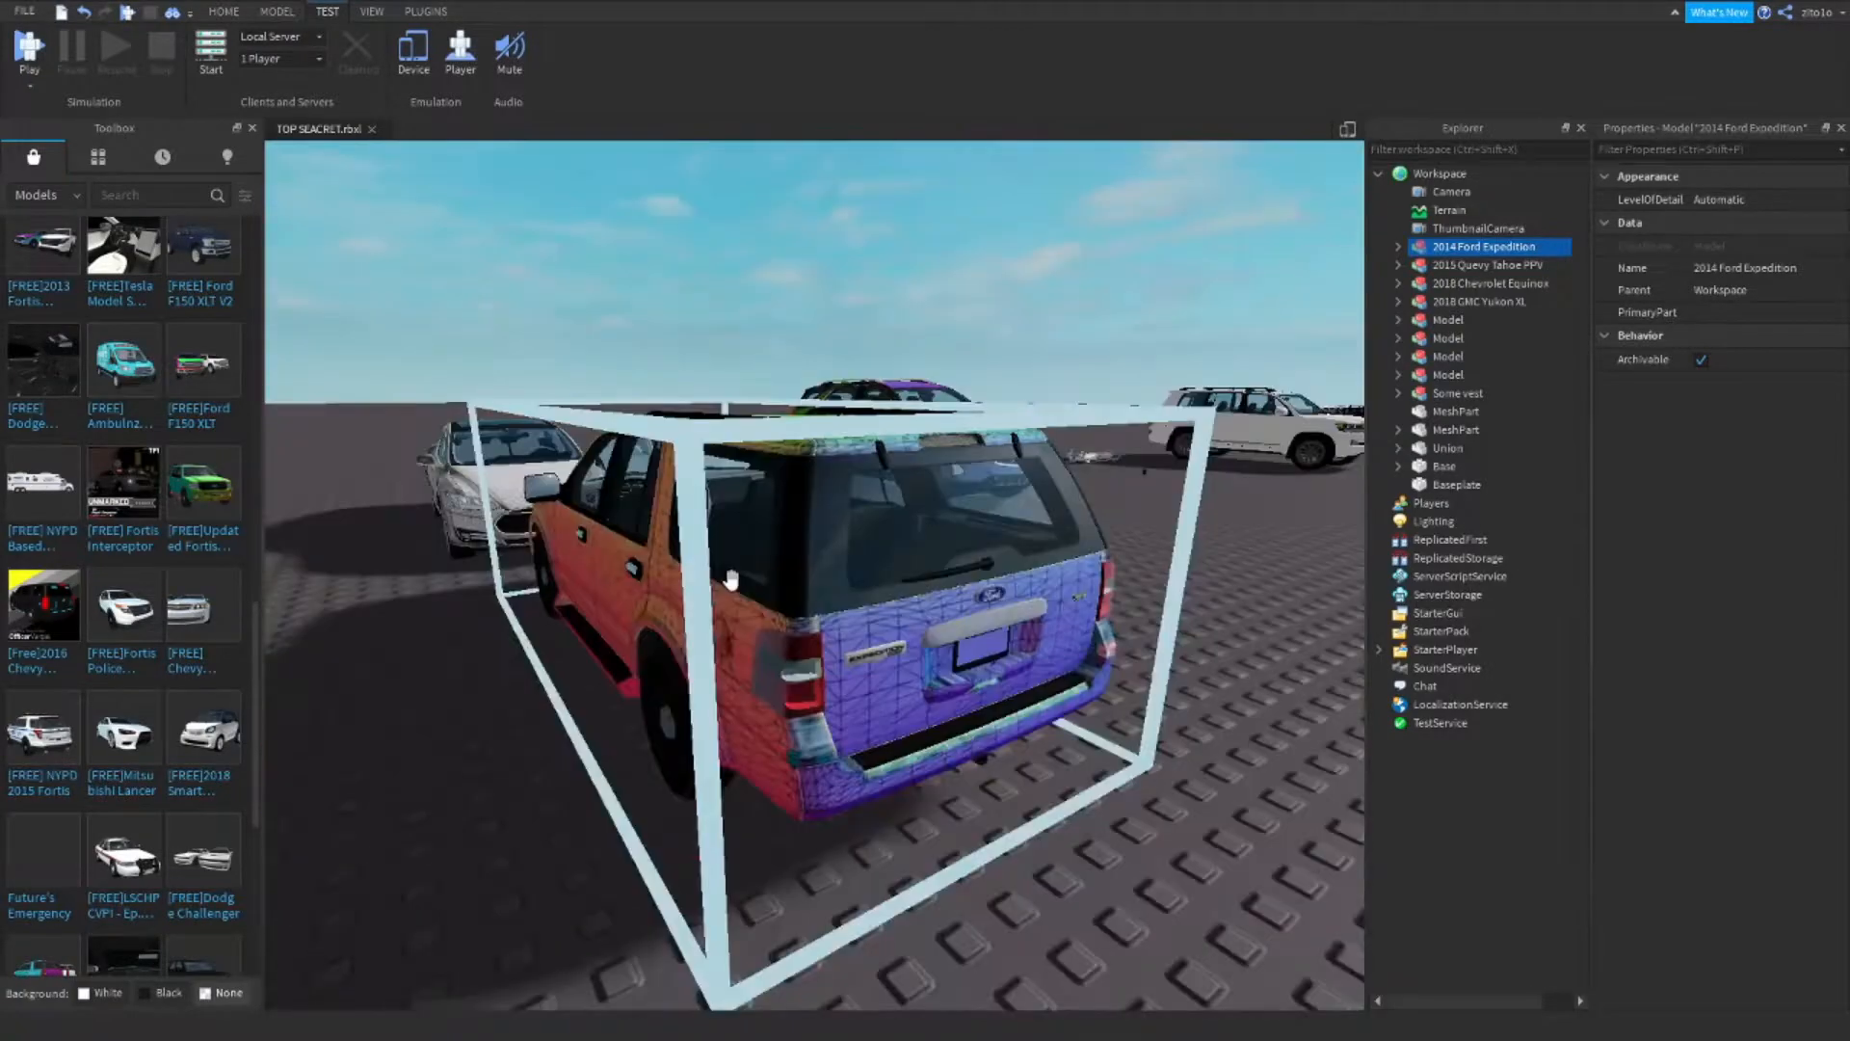
pyautogui.press('d')
pyautogui.scroll(-2, 732, 583)
pyautogui.scroll(2, 734, 582)
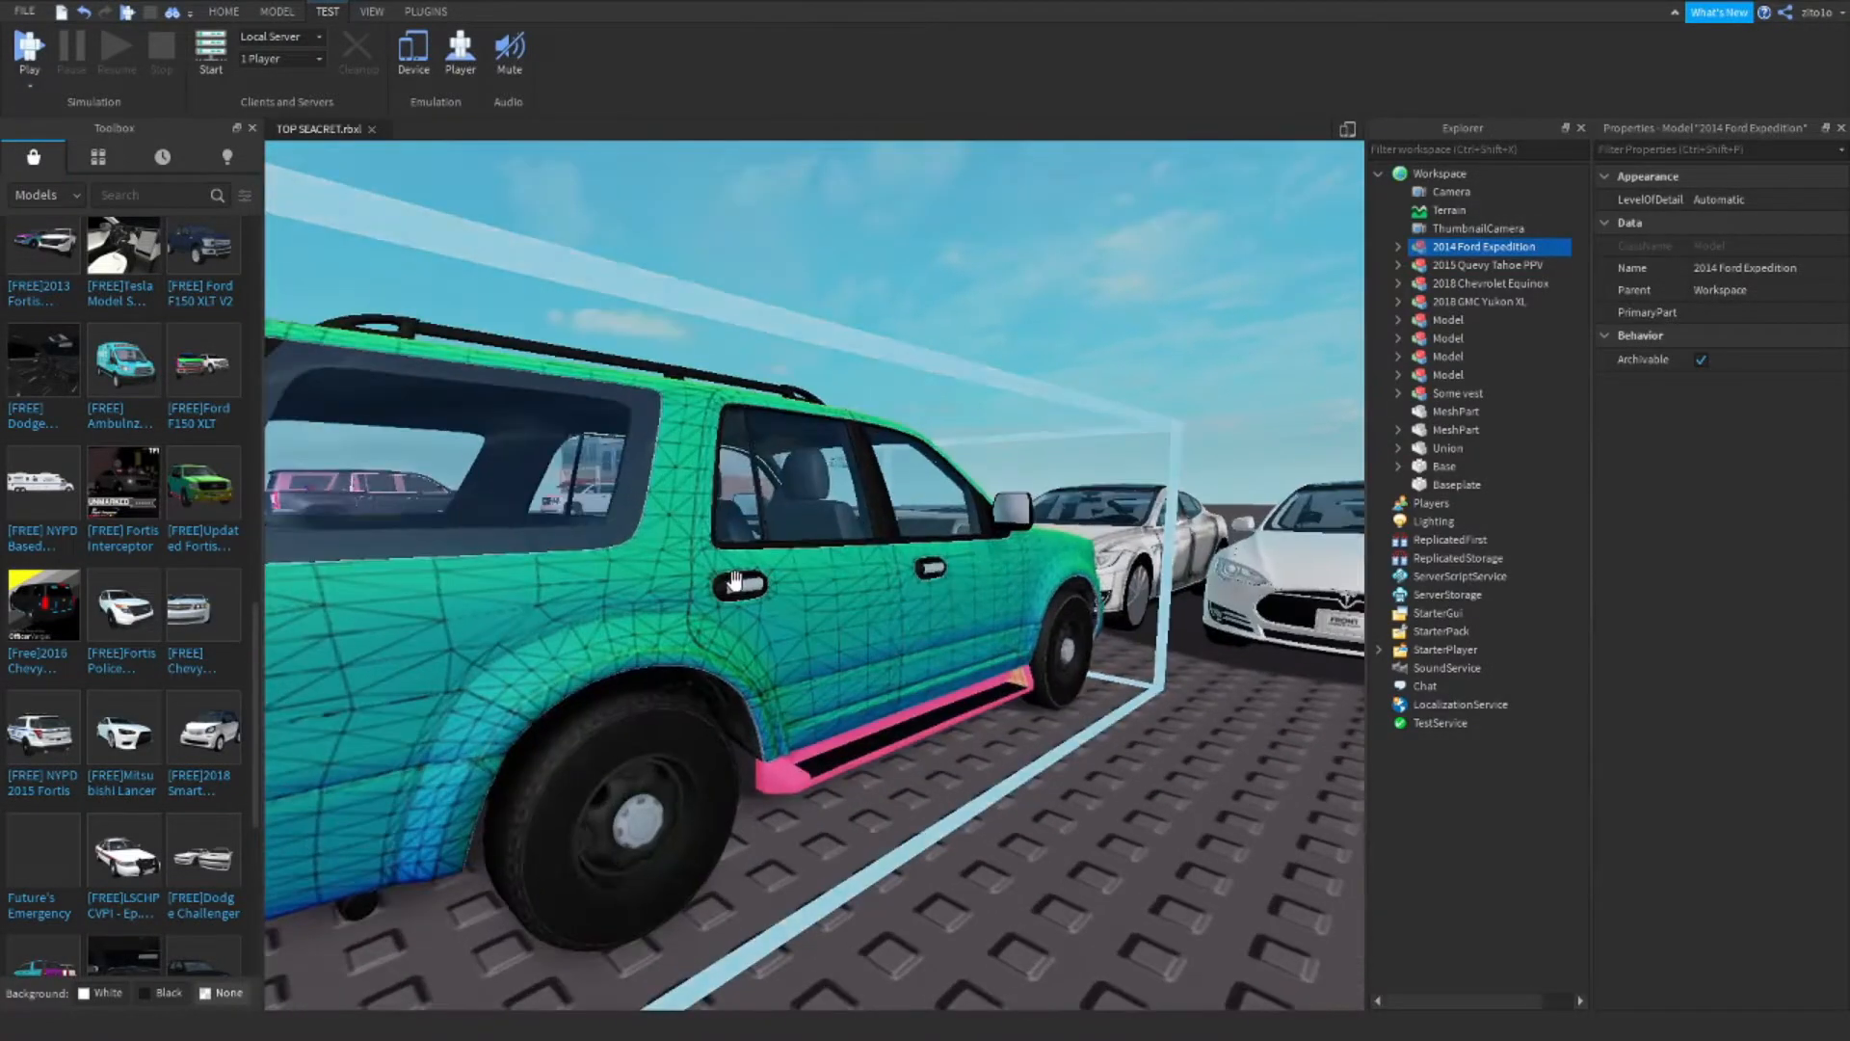
# Delete the 2014 Ford Expedition model from the workspace
pyautogui.rightClick(734, 582)
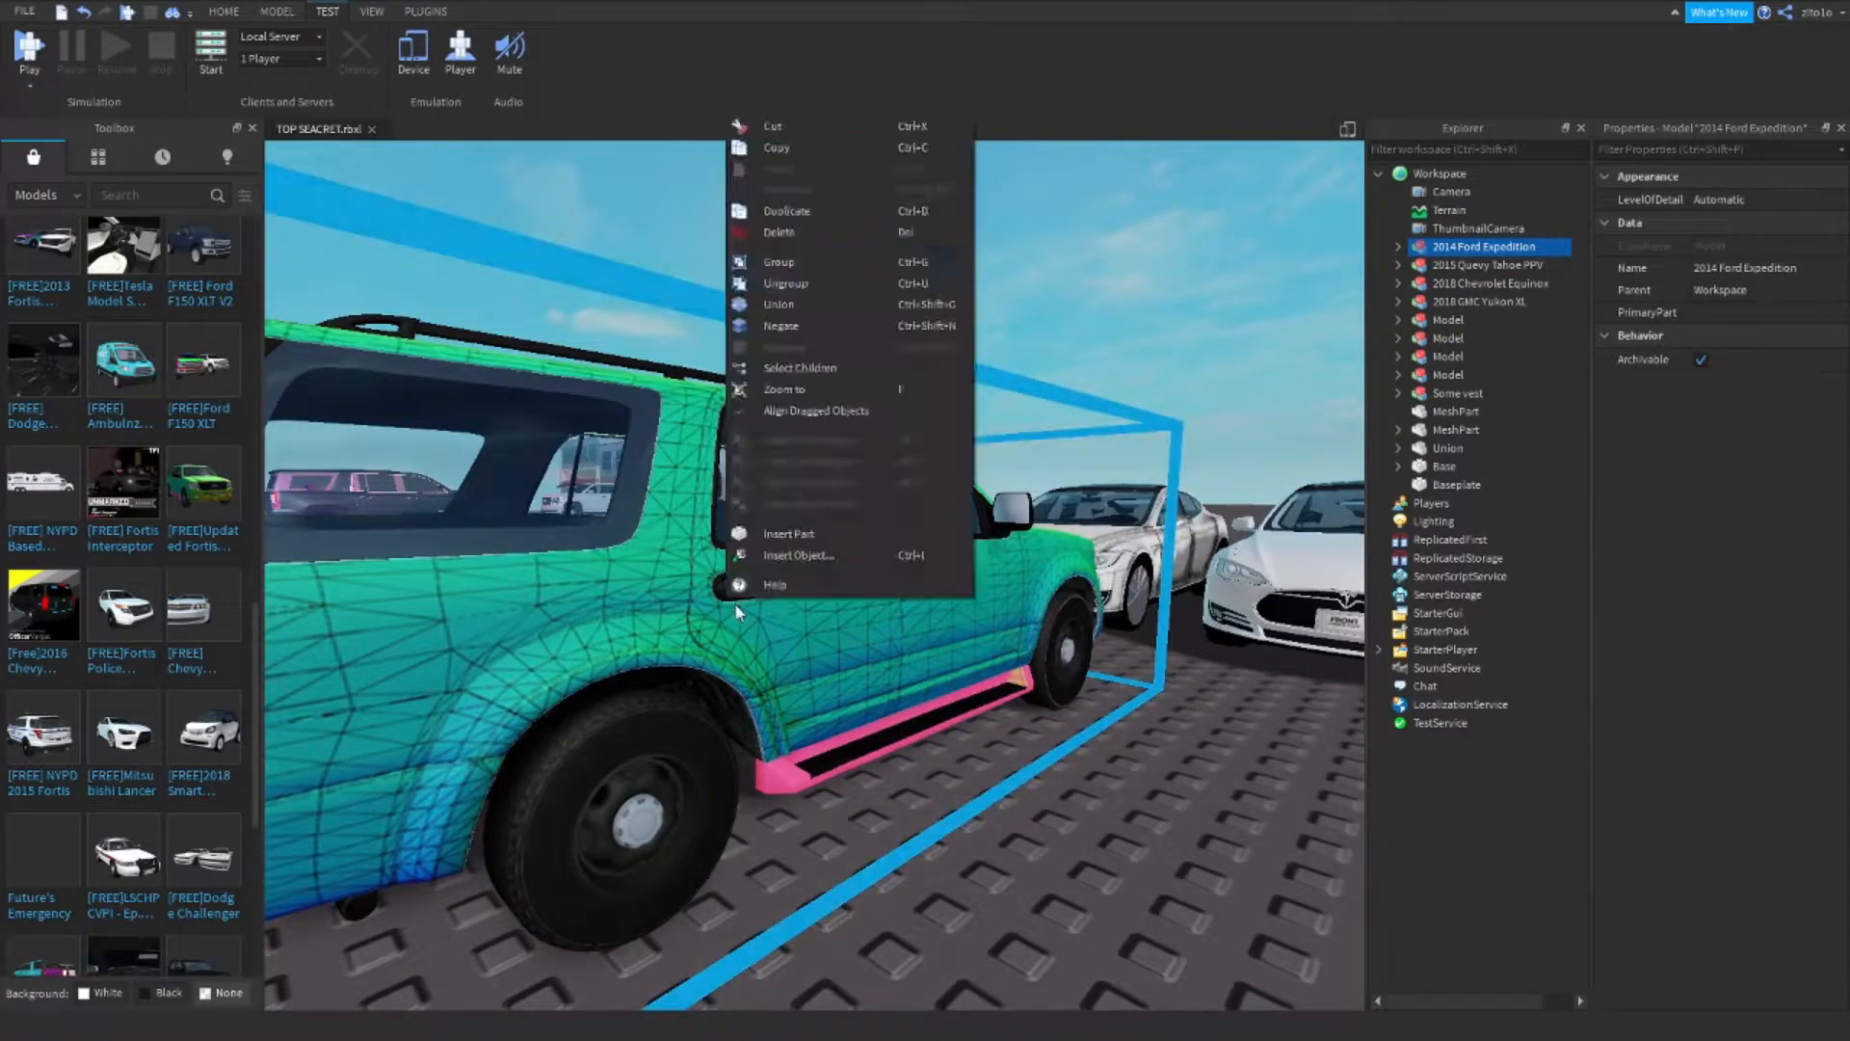
pyautogui.click(782, 233)
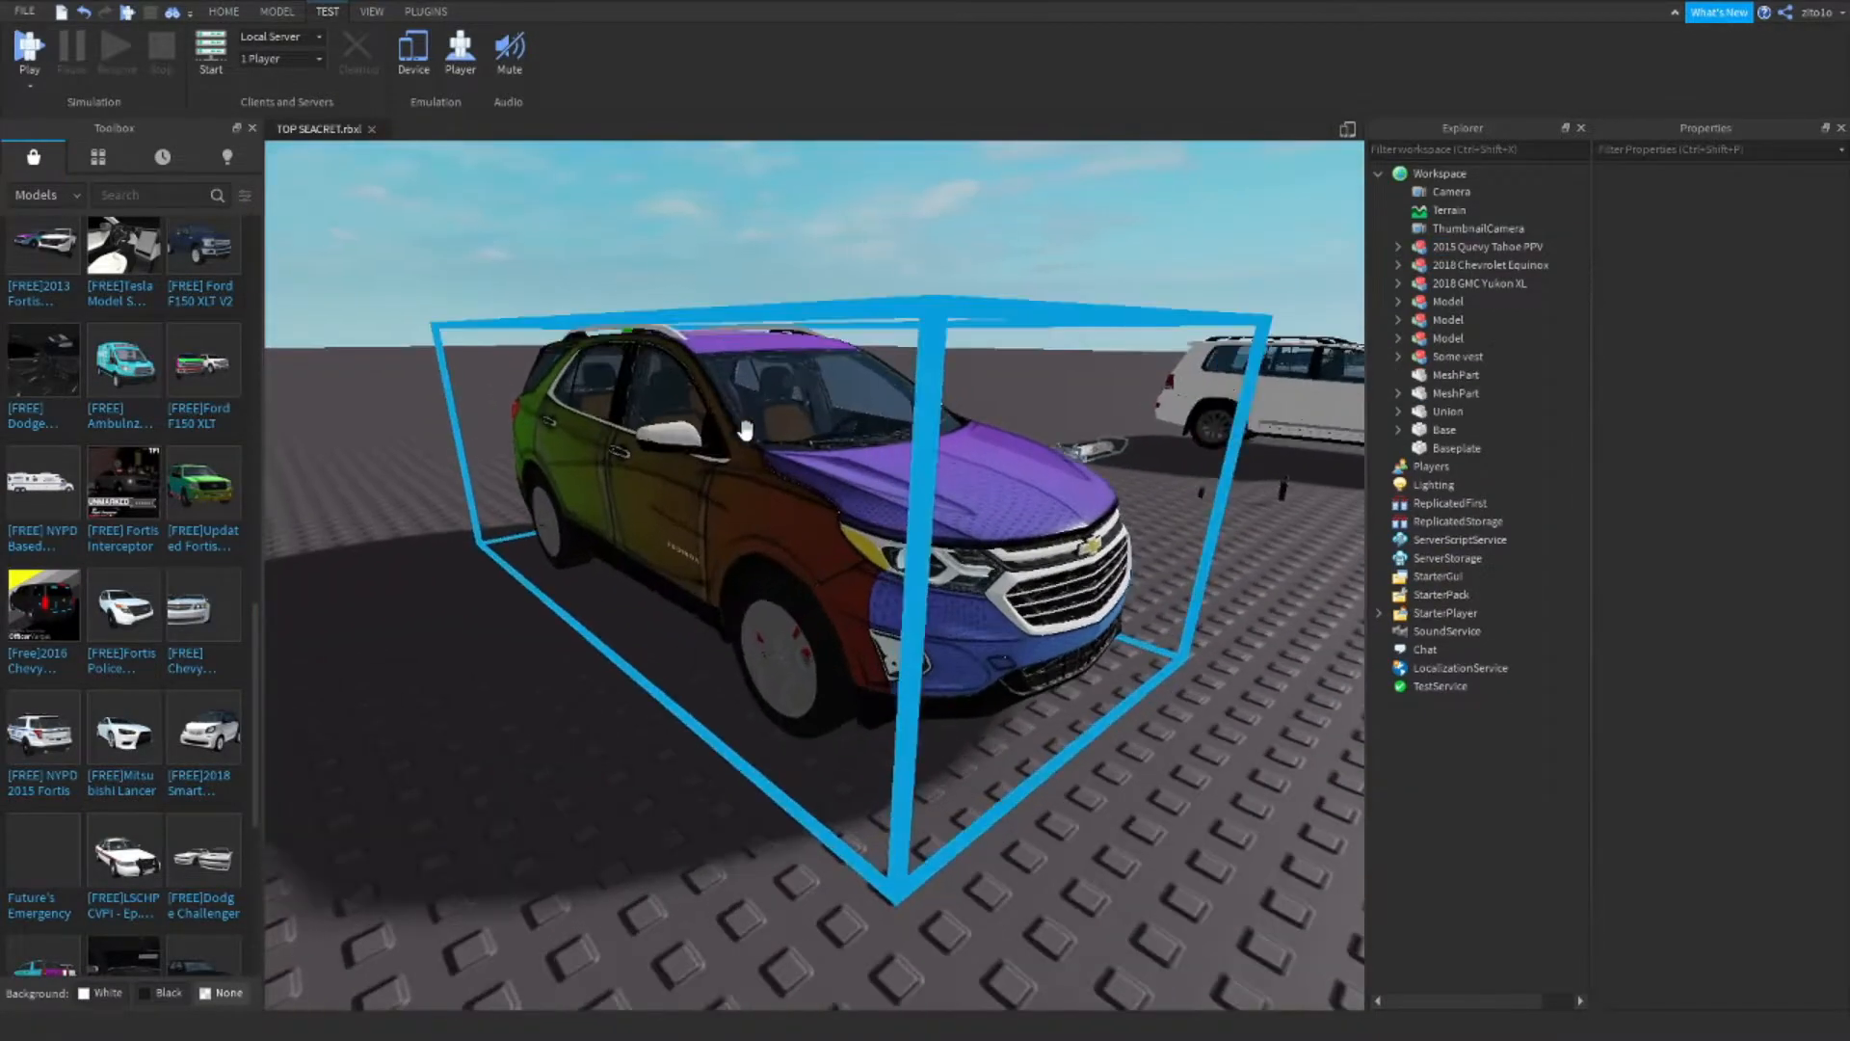
# Select every mesh part in the Color group of the 2018 Chevrolet Equinox's Body, from the first Boot to the last RR
pyautogui.press('w')
pyautogui.press('d')
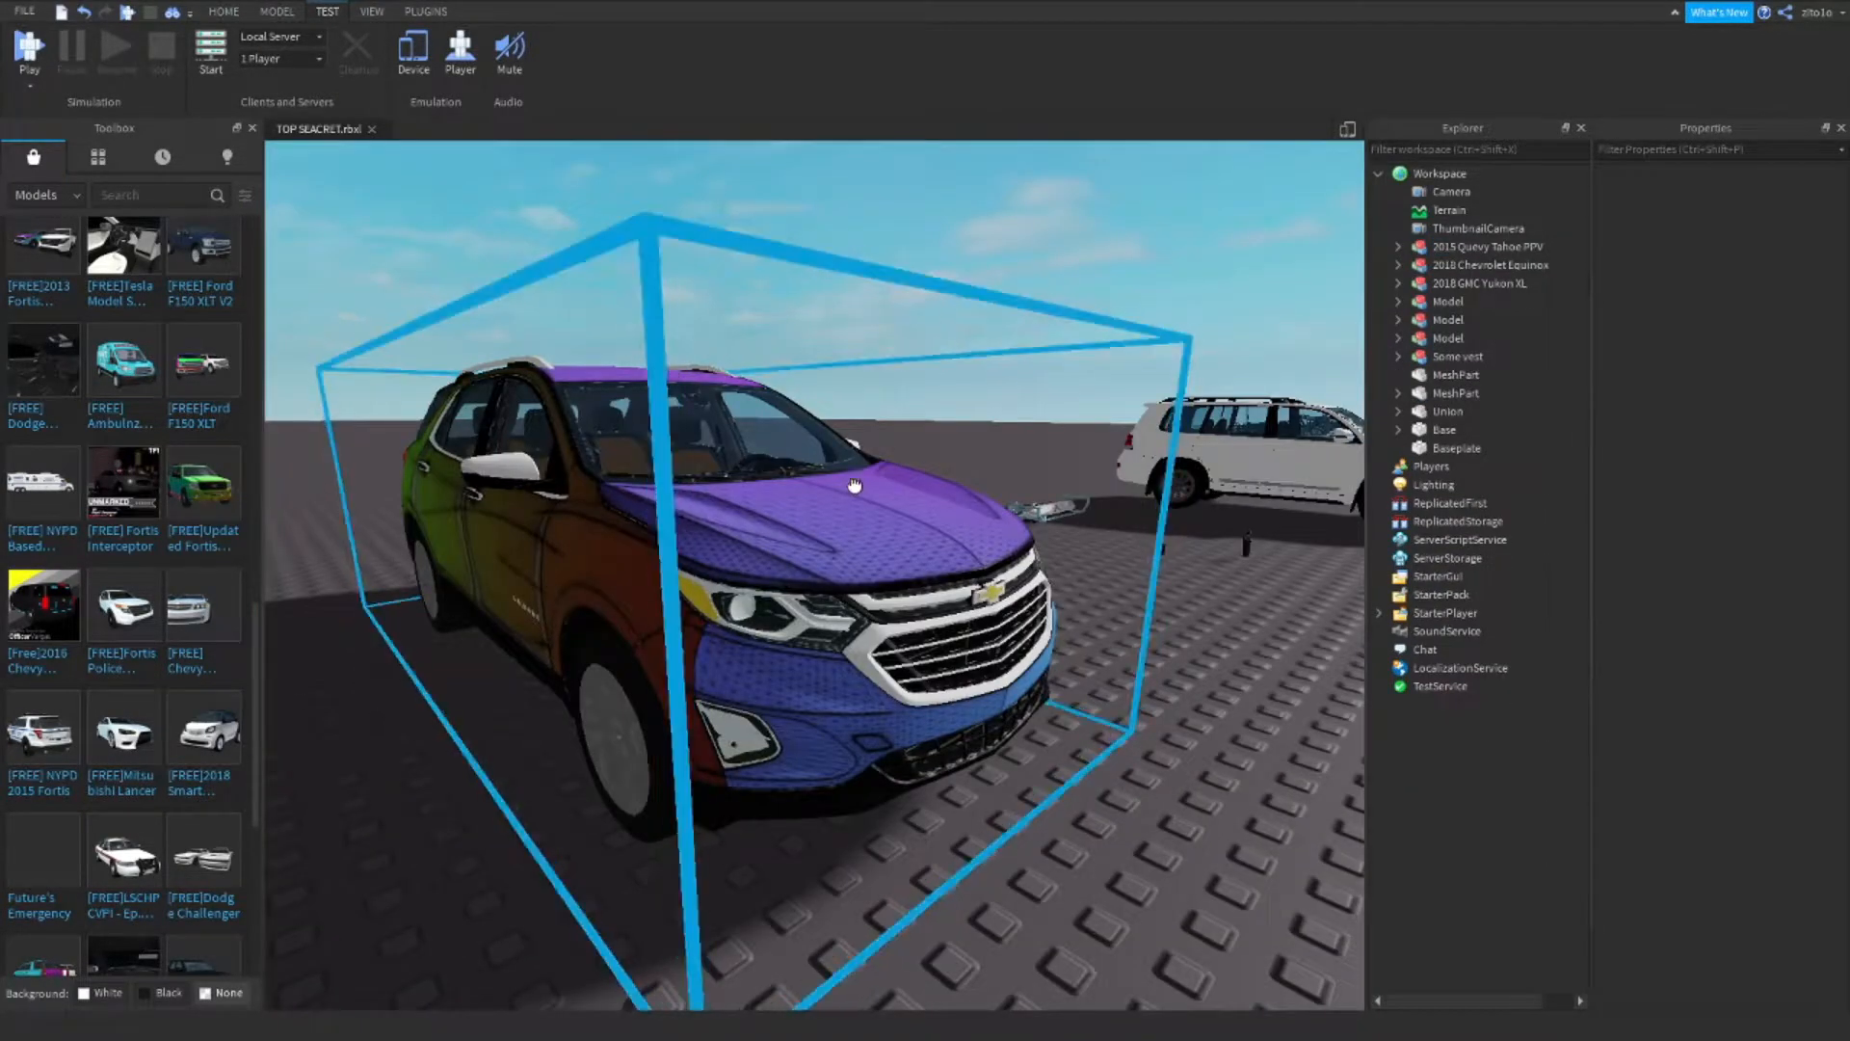
pyautogui.click(853, 484)
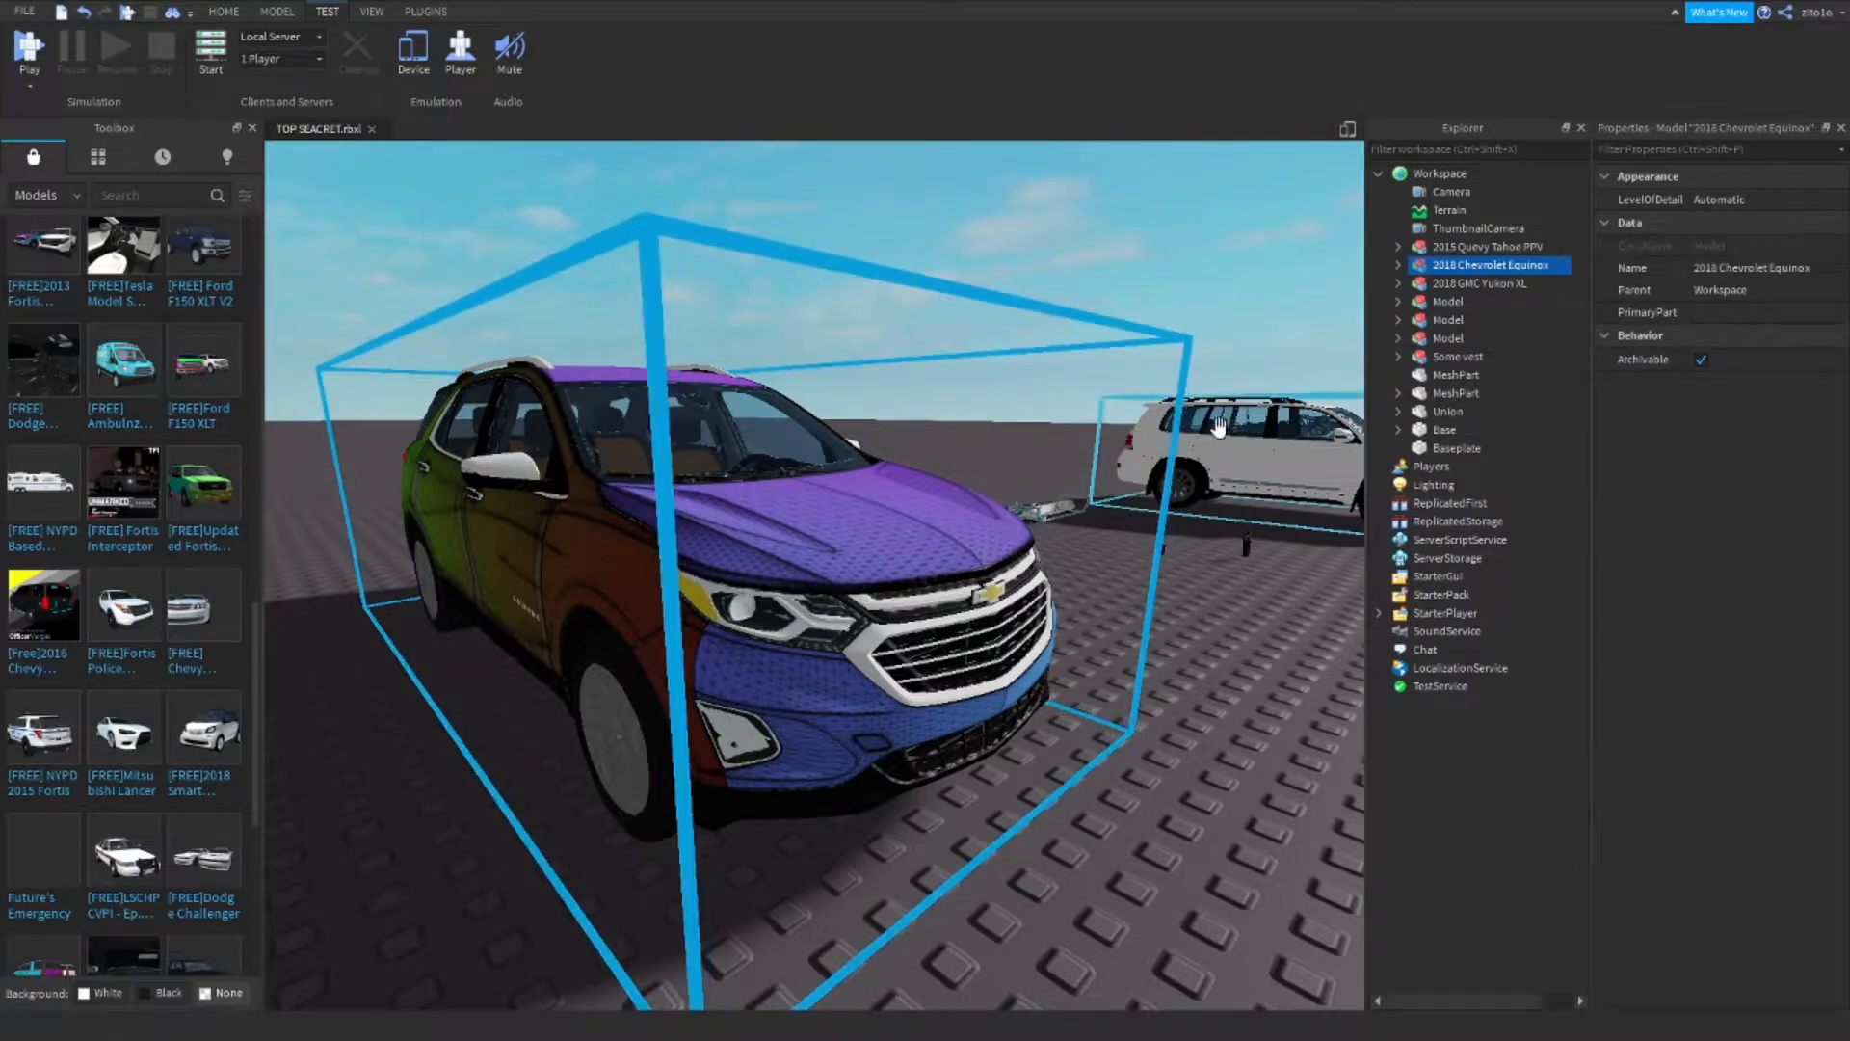
pyautogui.click(1397, 264)
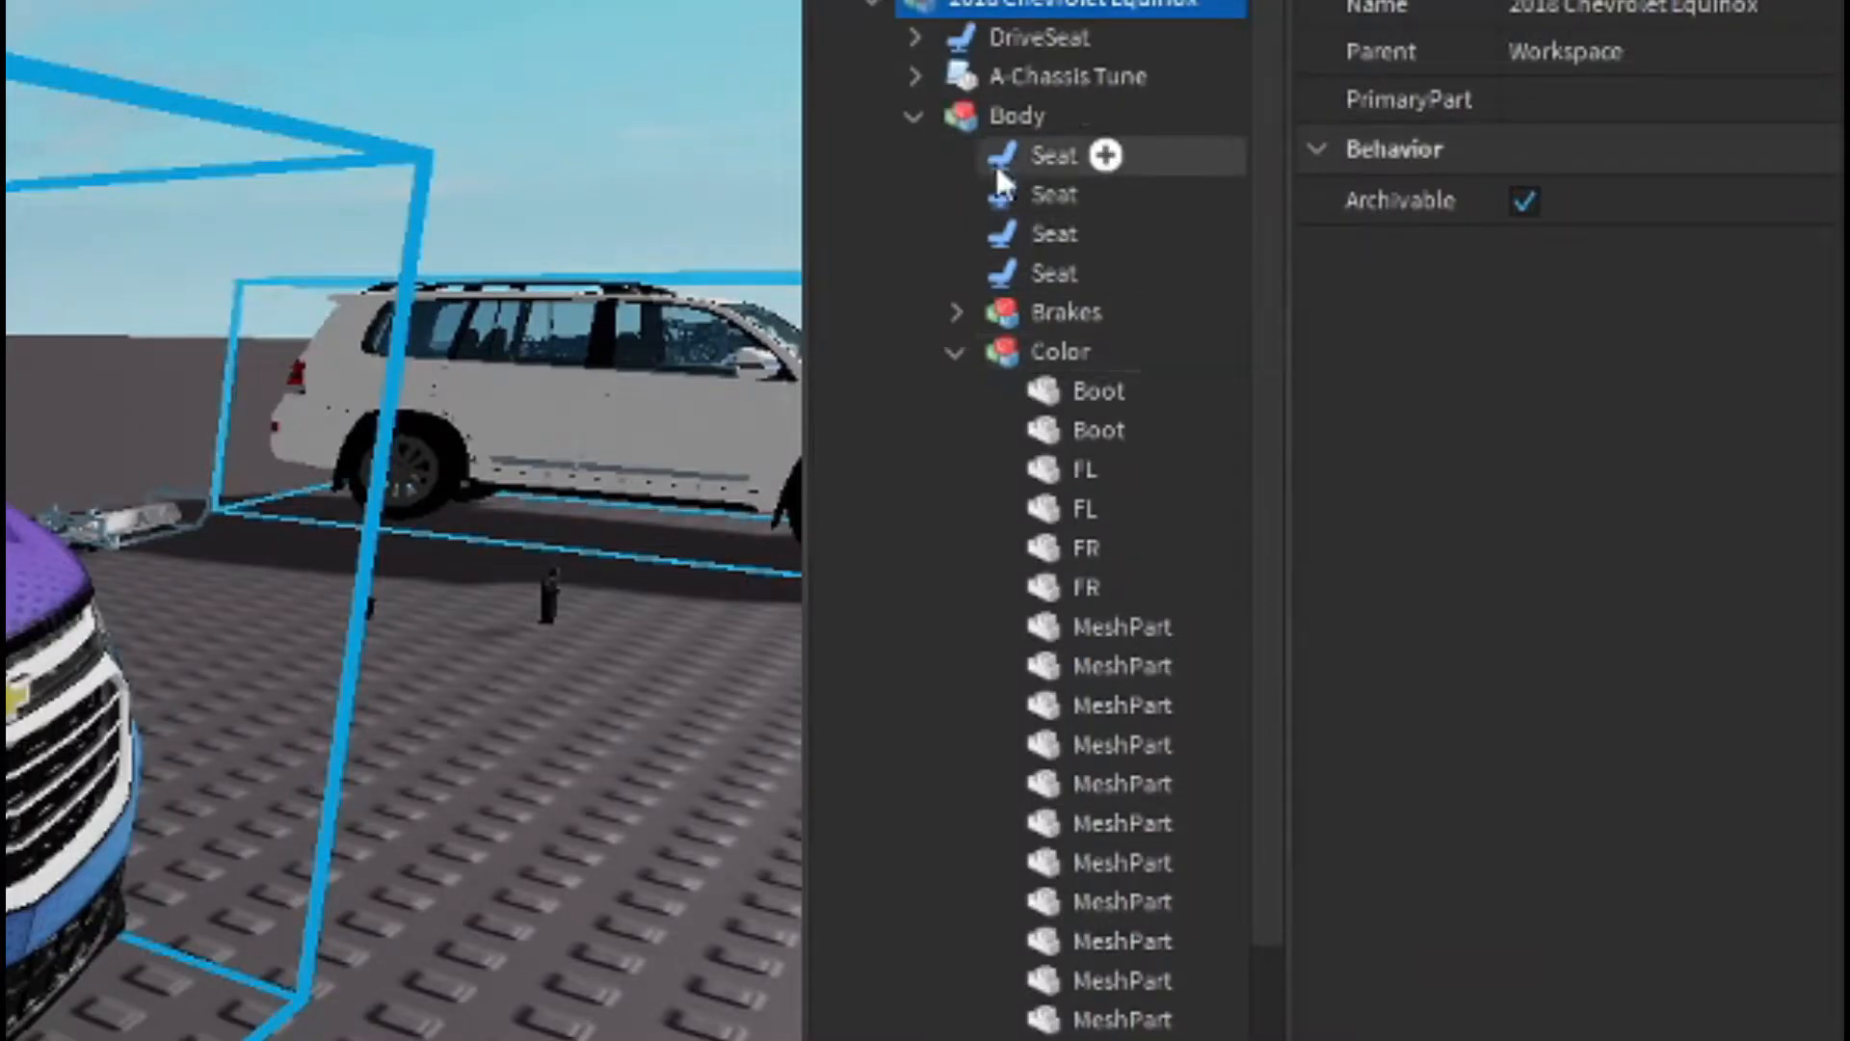
pyautogui.click(950, 352)
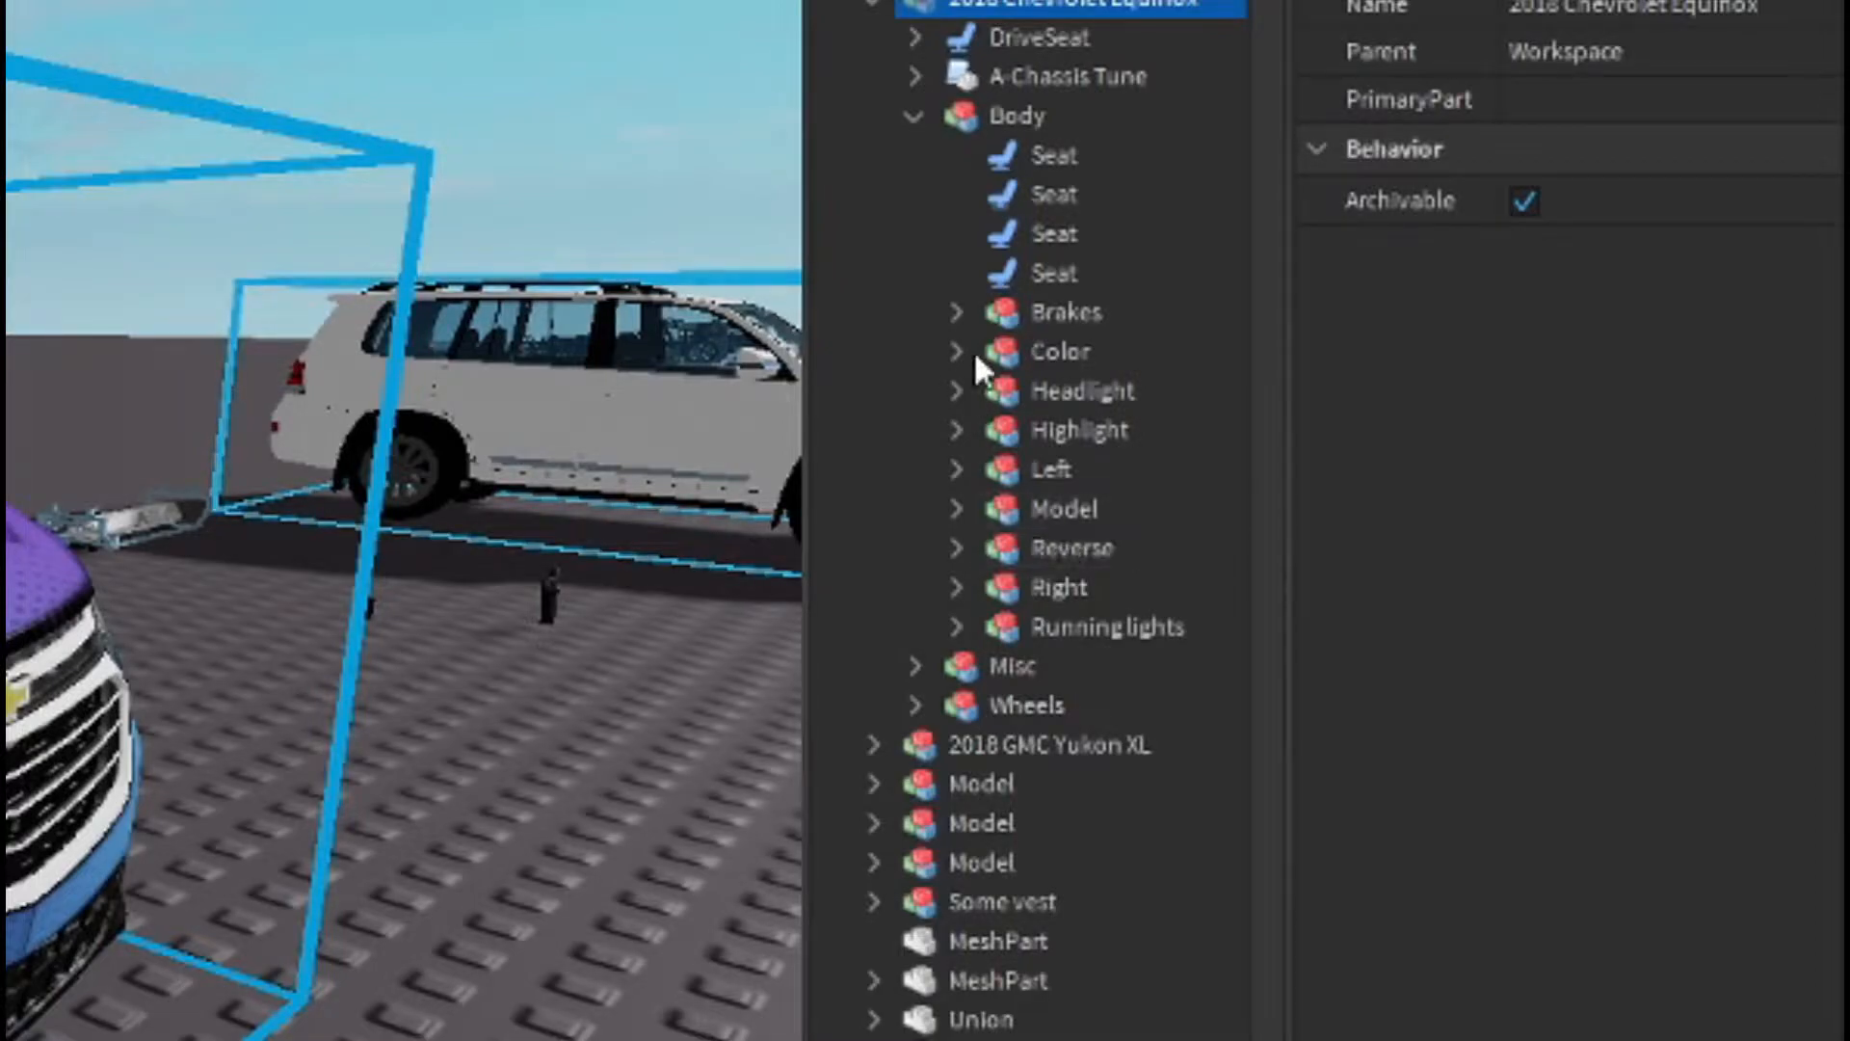
pyautogui.click(957, 352)
pyautogui.click(1109, 392)
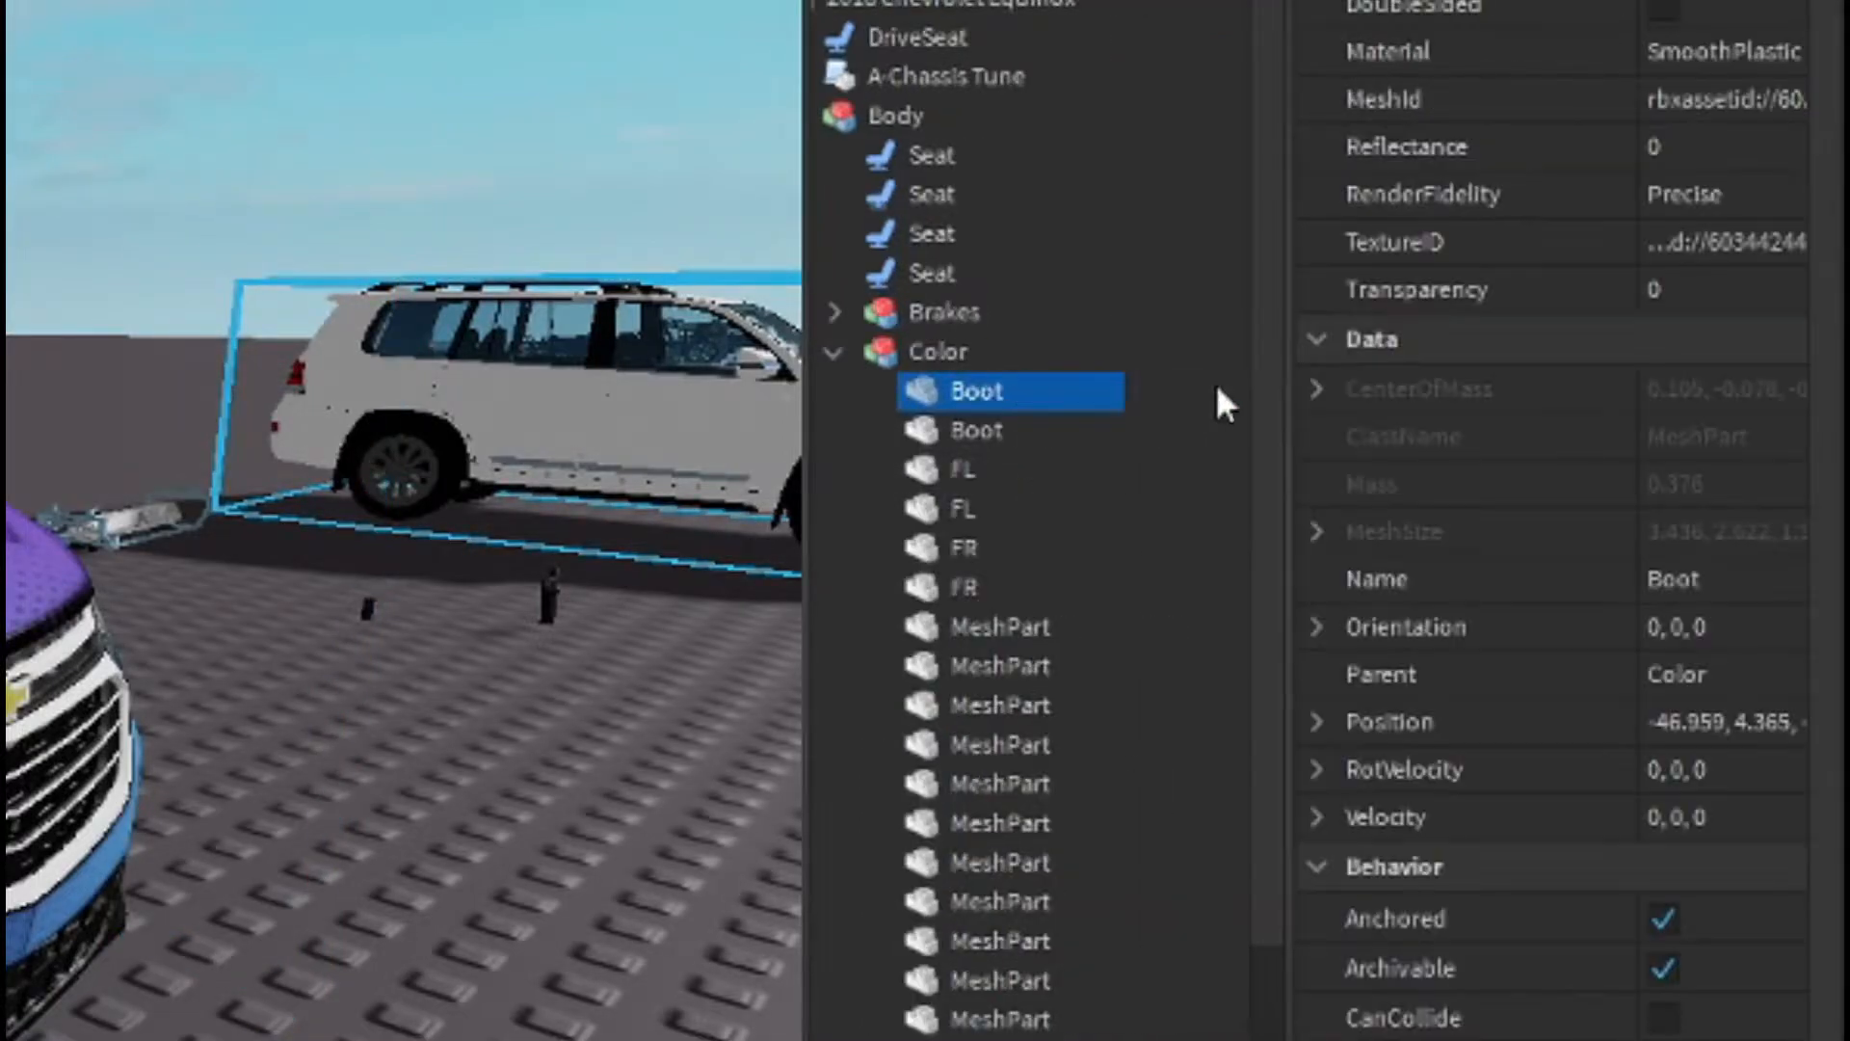
pyautogui.moveTo(1121, 390); pyautogui.dragTo(1498, 817)
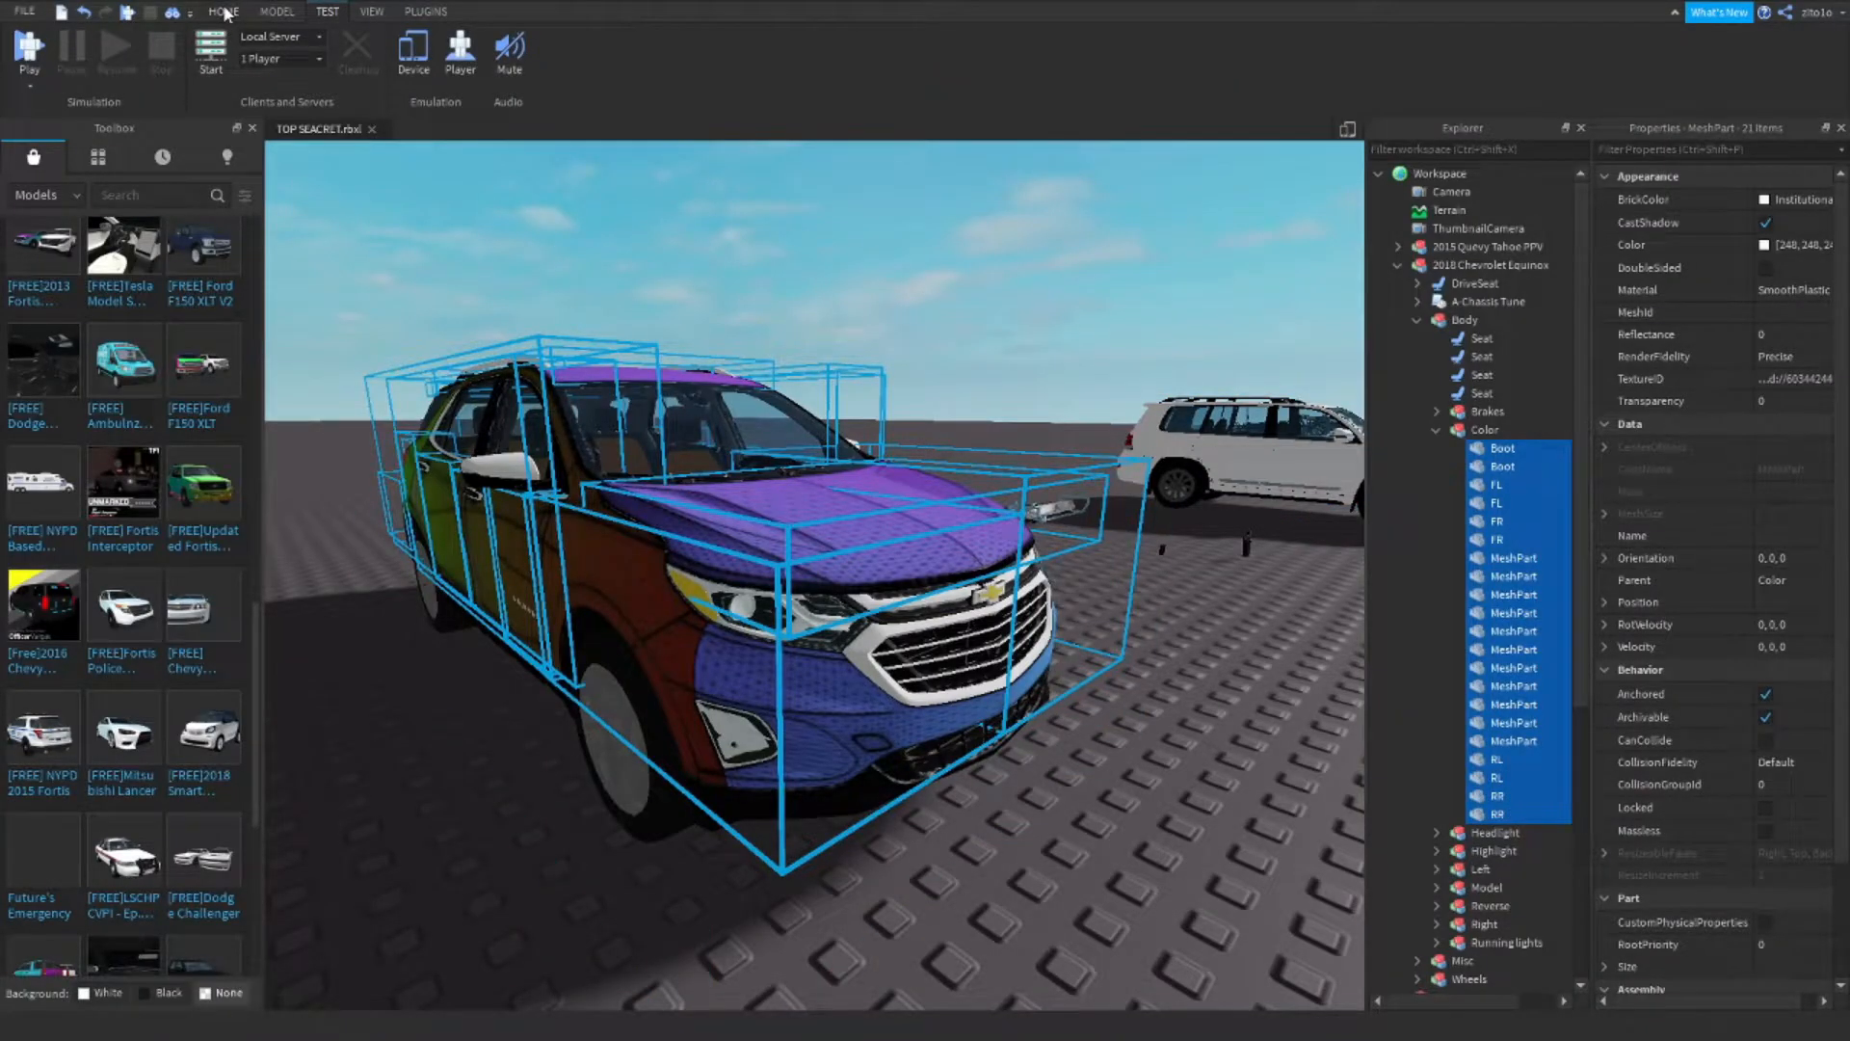
# Lift the selected Color parts straight up above the Equinox with the Move tool, and undo the move
pyautogui.click(224, 12)
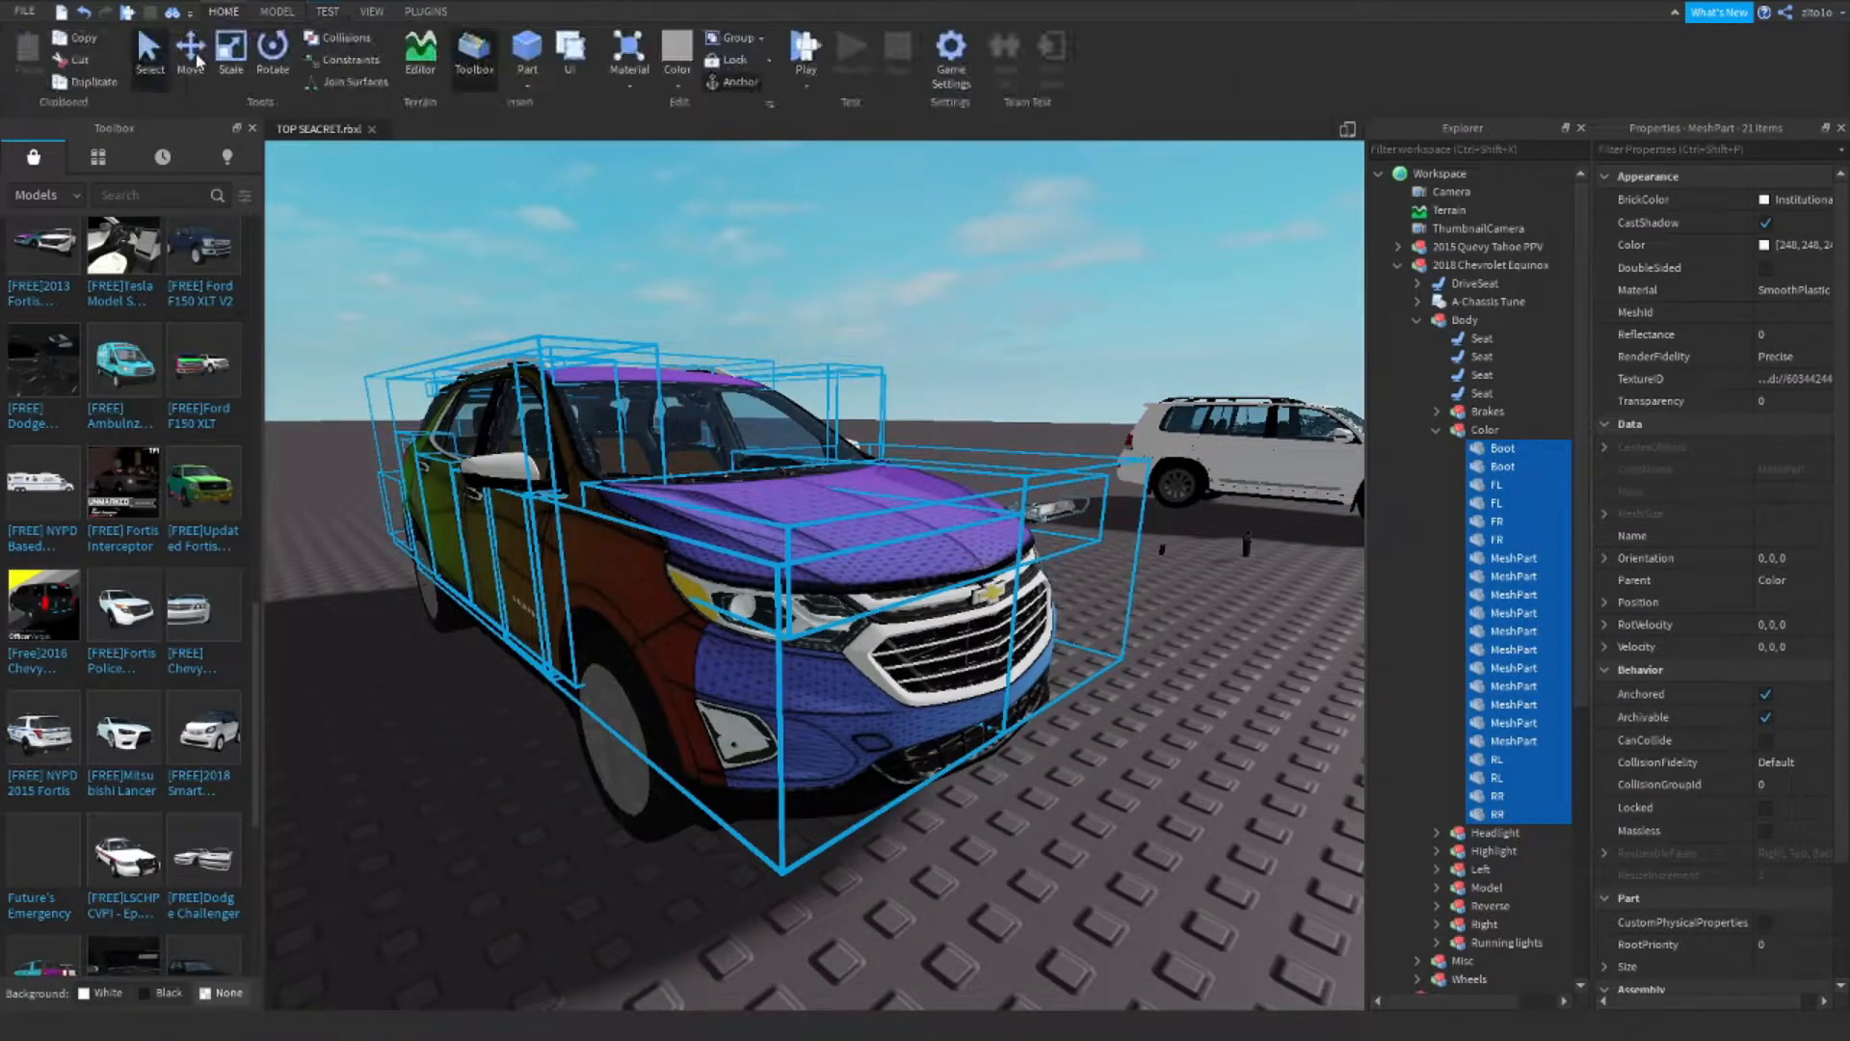
pyautogui.click(191, 50)
pyautogui.click(631, 293)
pyautogui.click(628, 295)
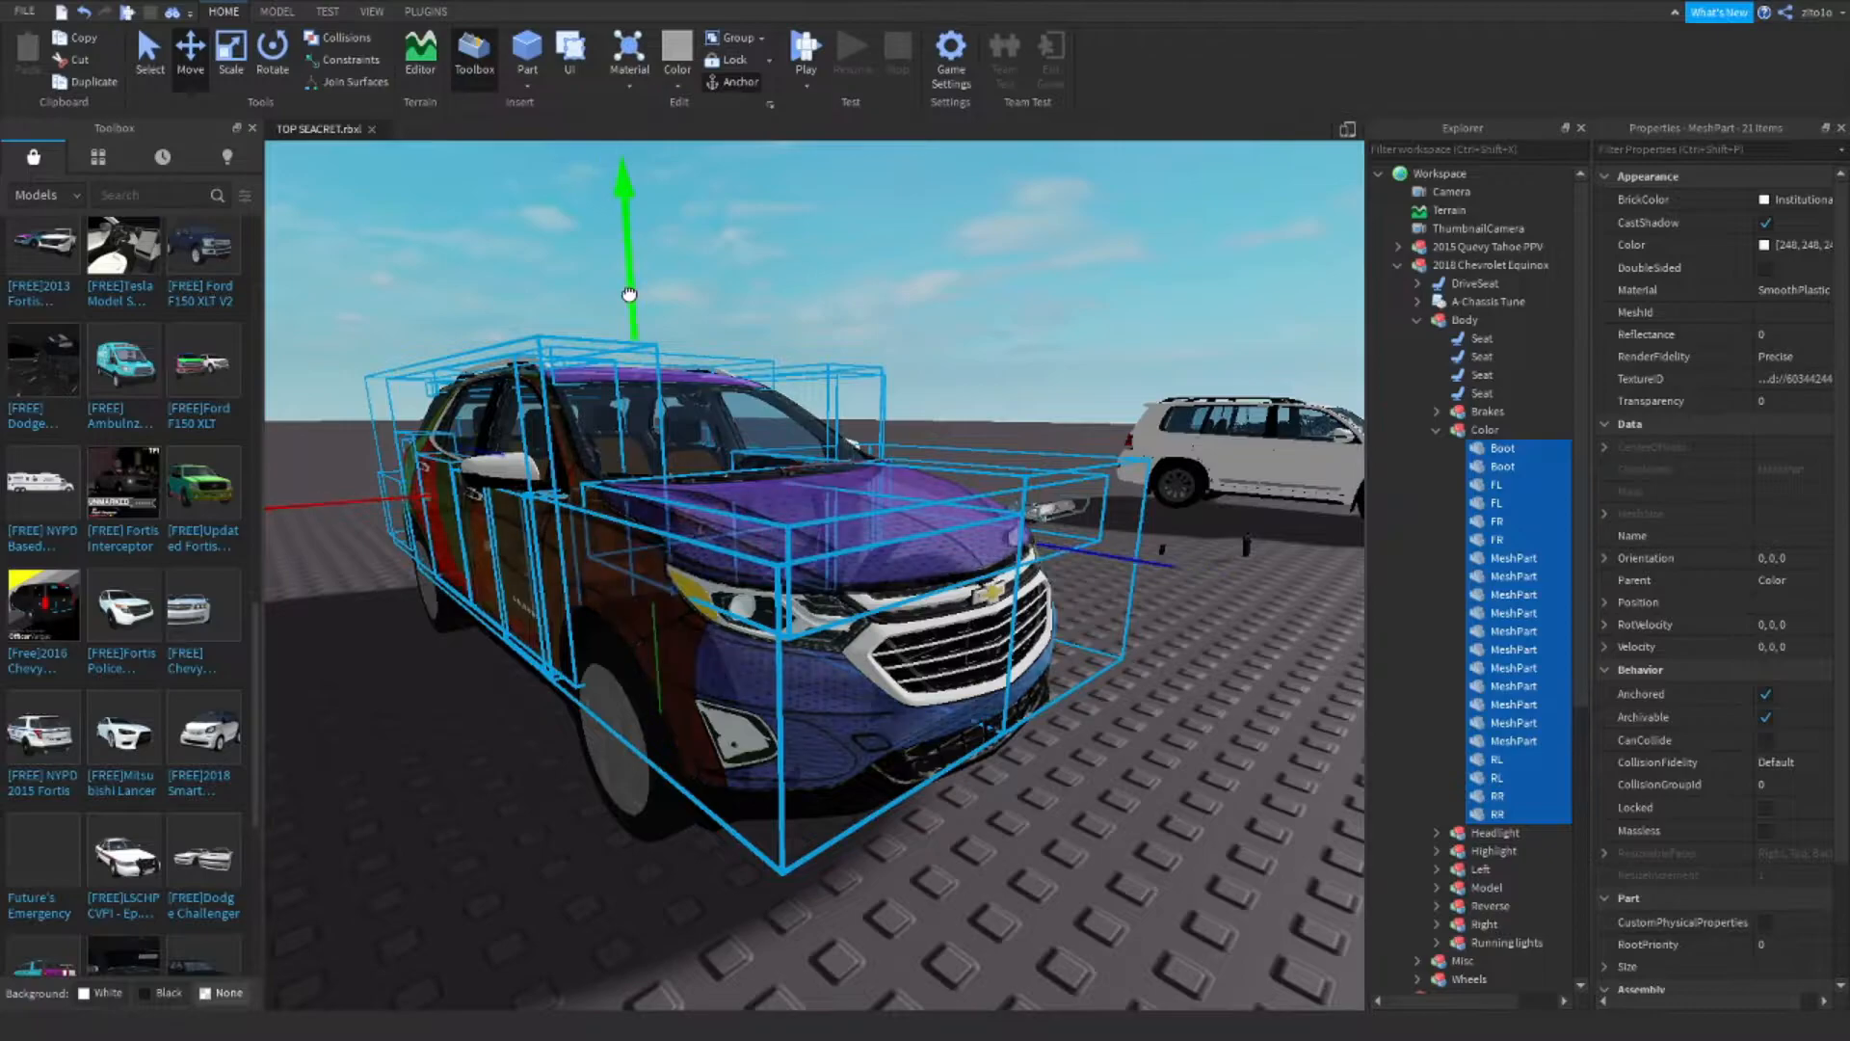
pyautogui.moveTo(628, 295); pyautogui.dragTo(629, 294)
pyautogui.scroll(-5, 633, 207)
pyautogui.moveTo(628, 295); pyautogui.dragTo(674, 92)
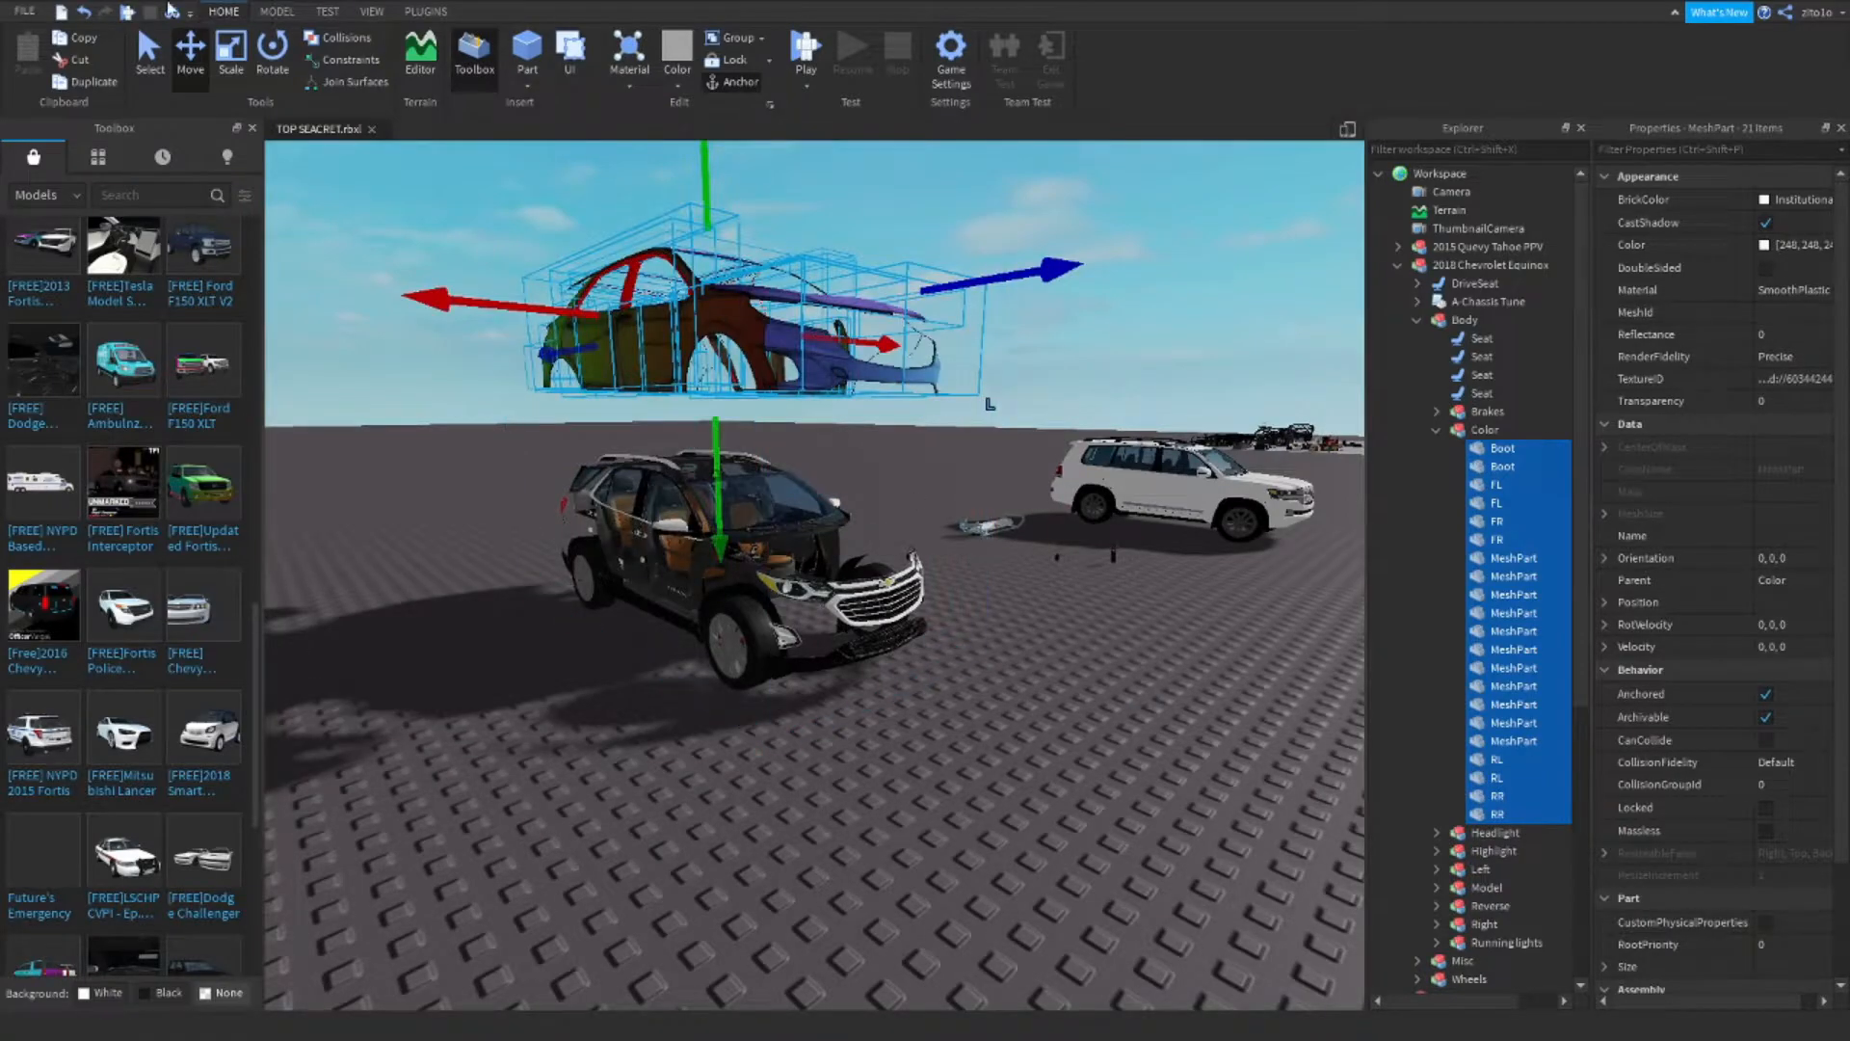
pyautogui.click(85, 11)
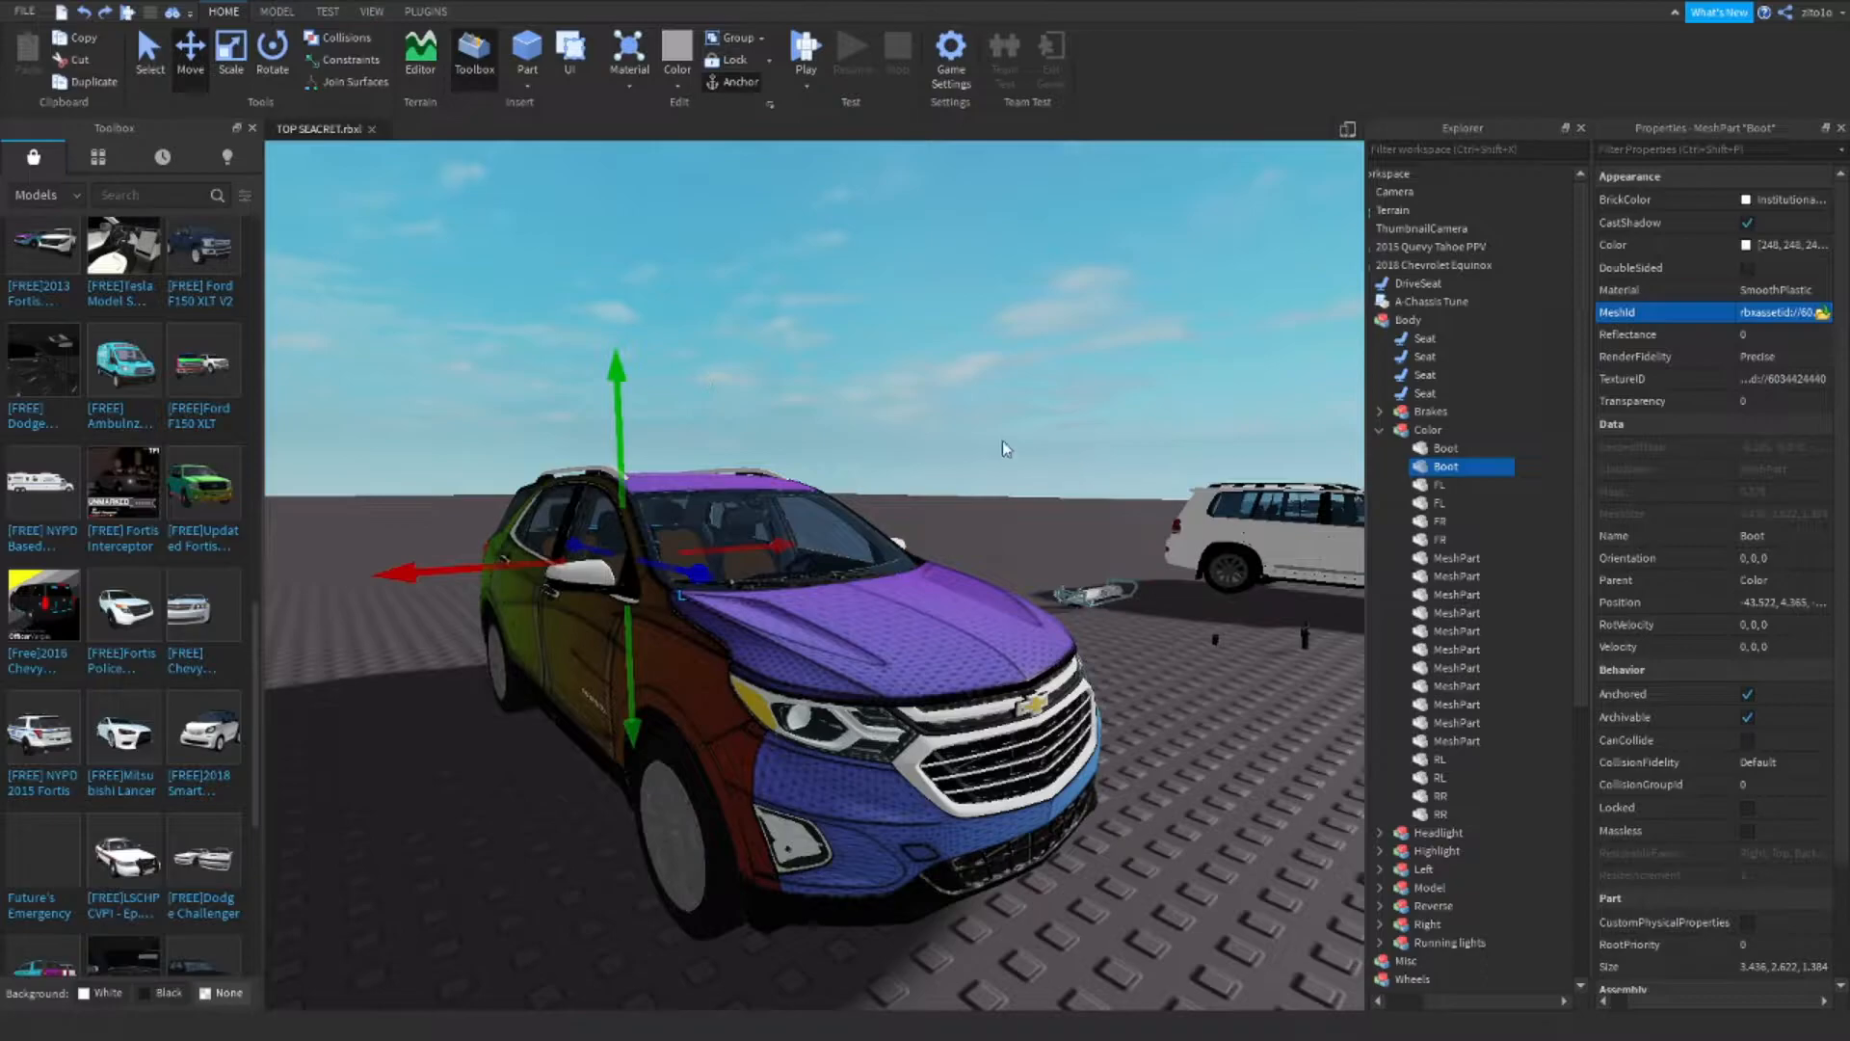
# Select the first Boot part in the Equinox's Color group and inspect the coloured bodywork from the front, side and rear
pyautogui.click(1435, 448)
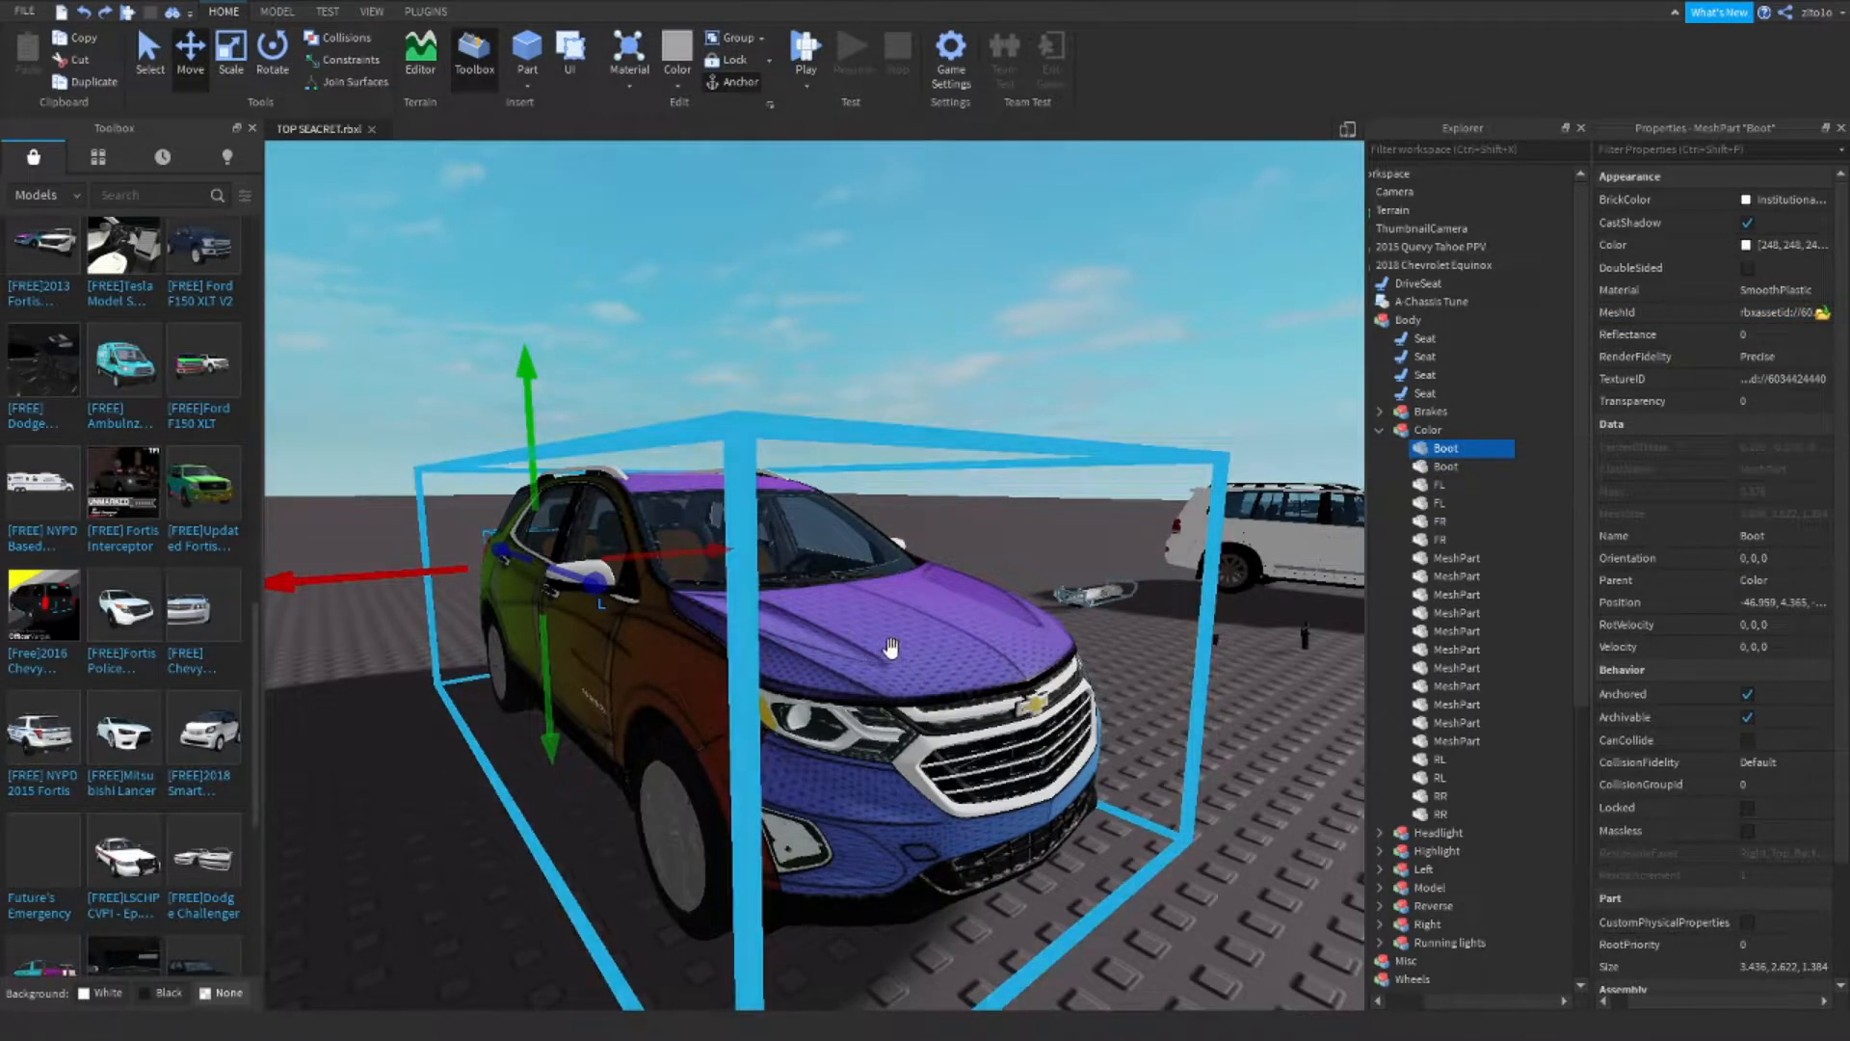
pyautogui.moveTo(865, 644); pyautogui.dragTo(909, 587)
pyautogui.scroll(3, 905, 597)
pyautogui.scroll(-4, 898, 618)
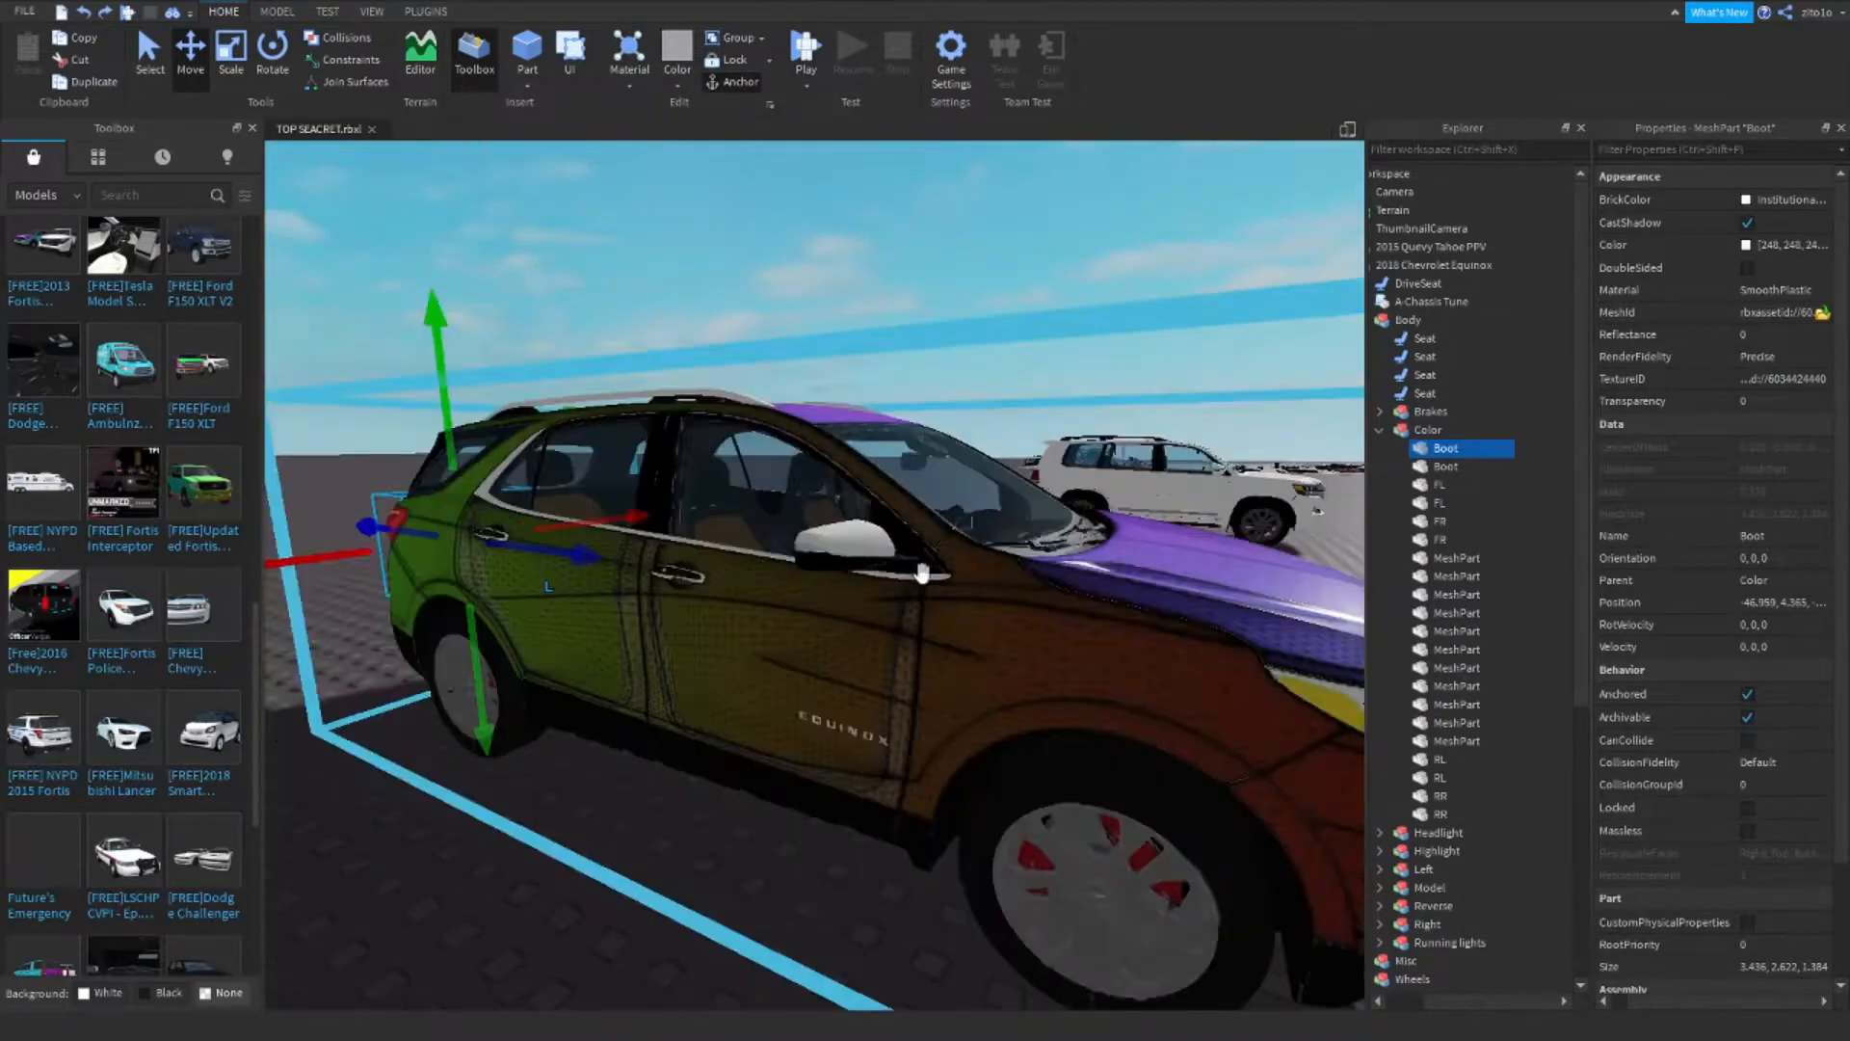
pyautogui.press('a')
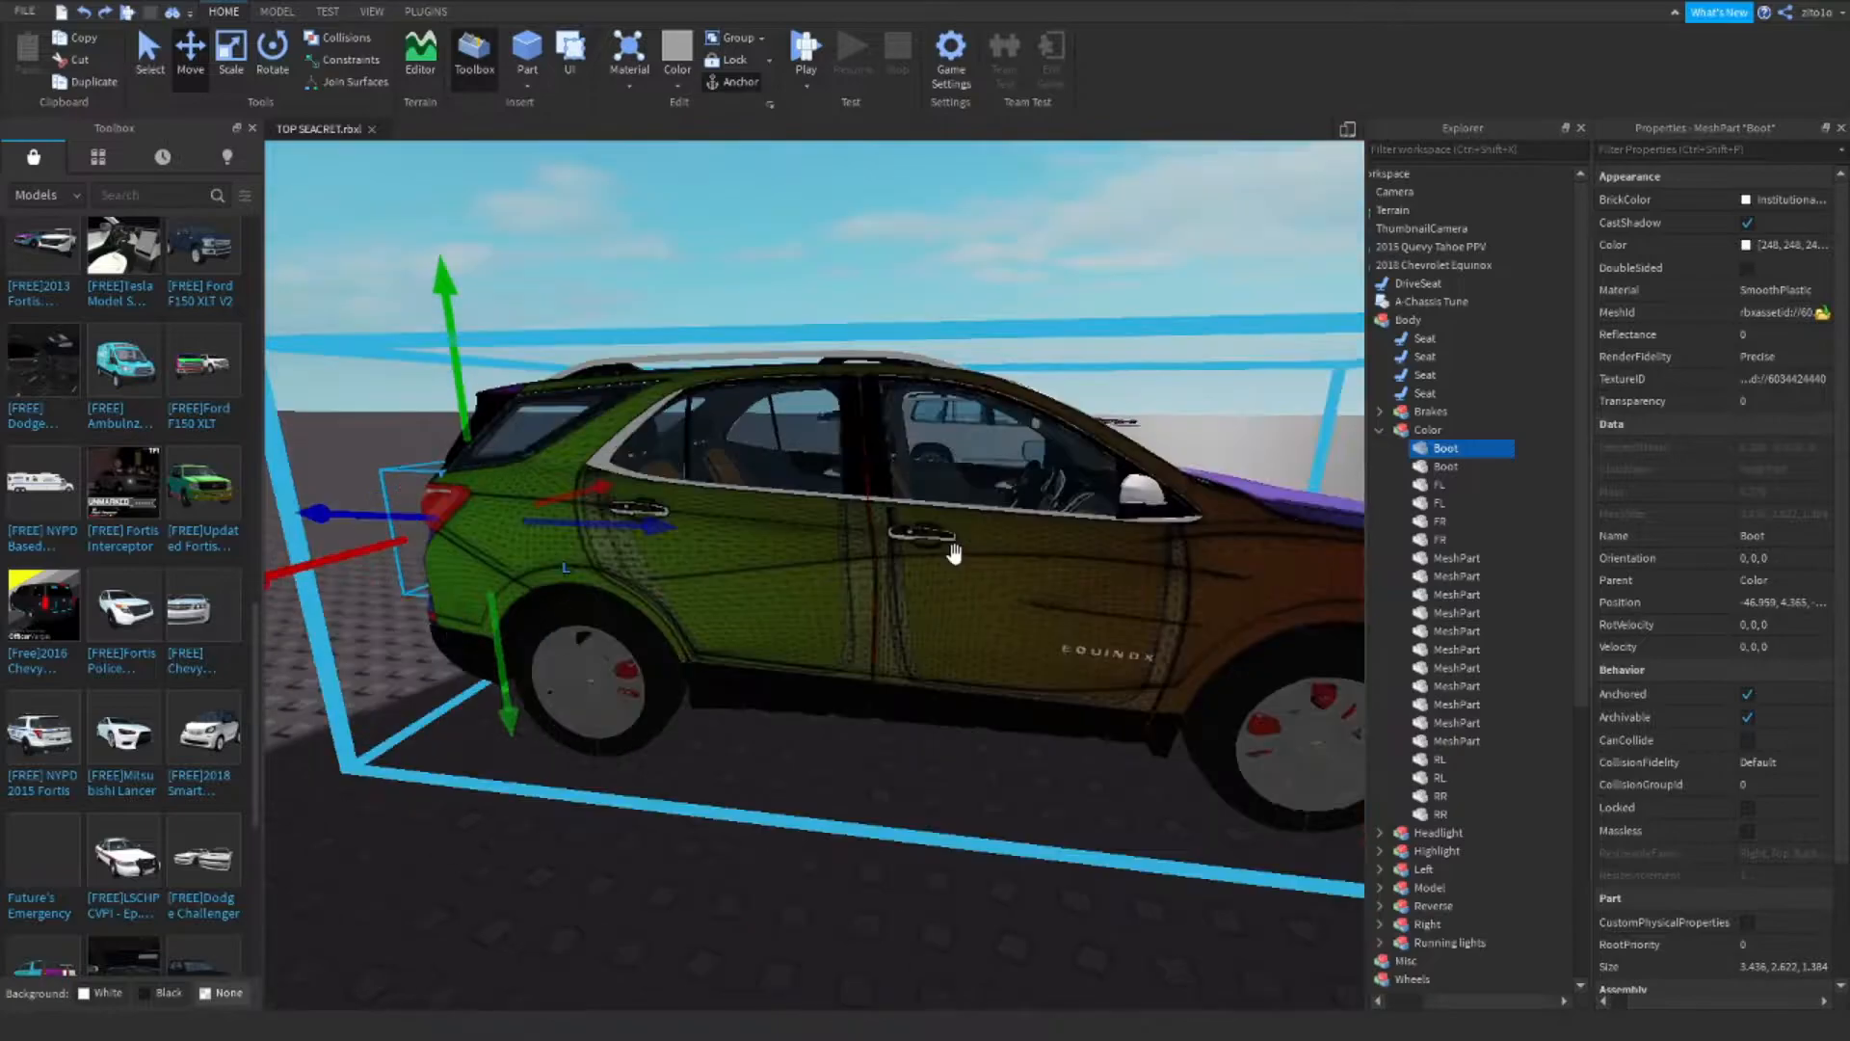
pyautogui.scroll(3, 954, 553)
pyautogui.press('a')
pyautogui.press('a')
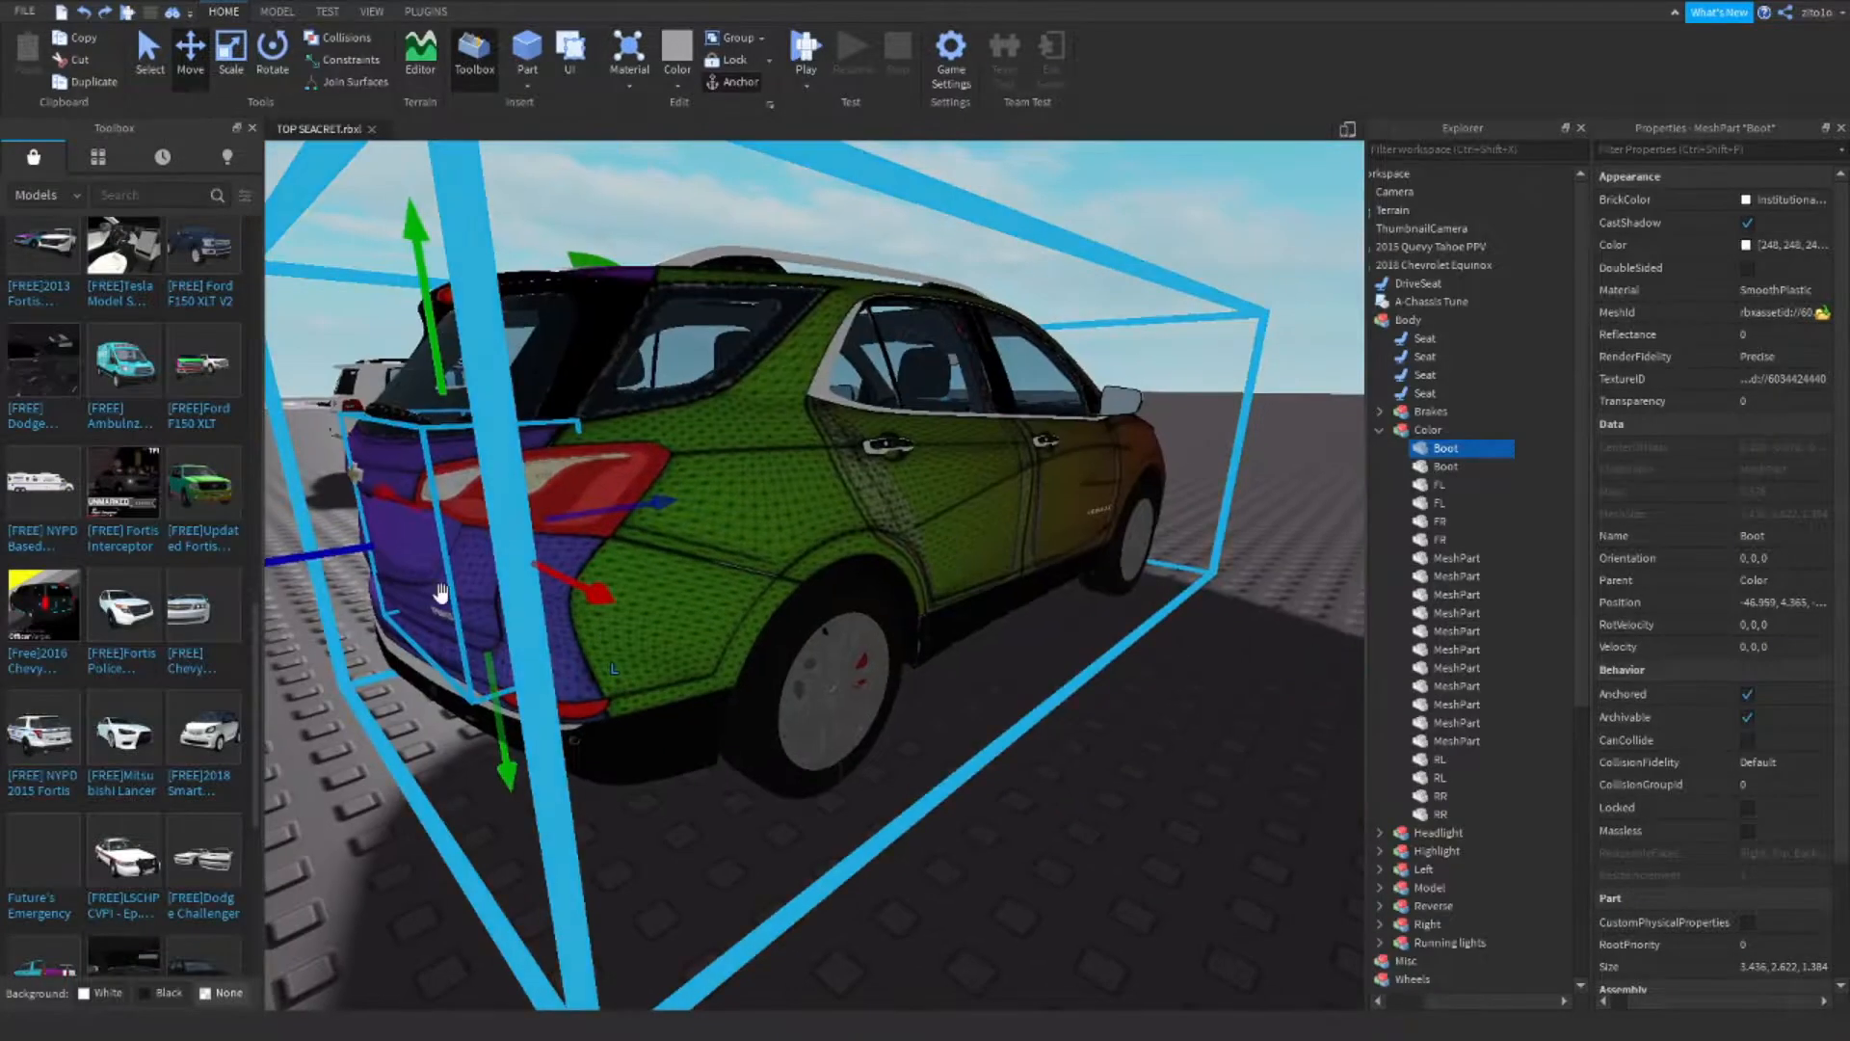
pyautogui.press('a')
pyautogui.scroll(3, 982, 544)
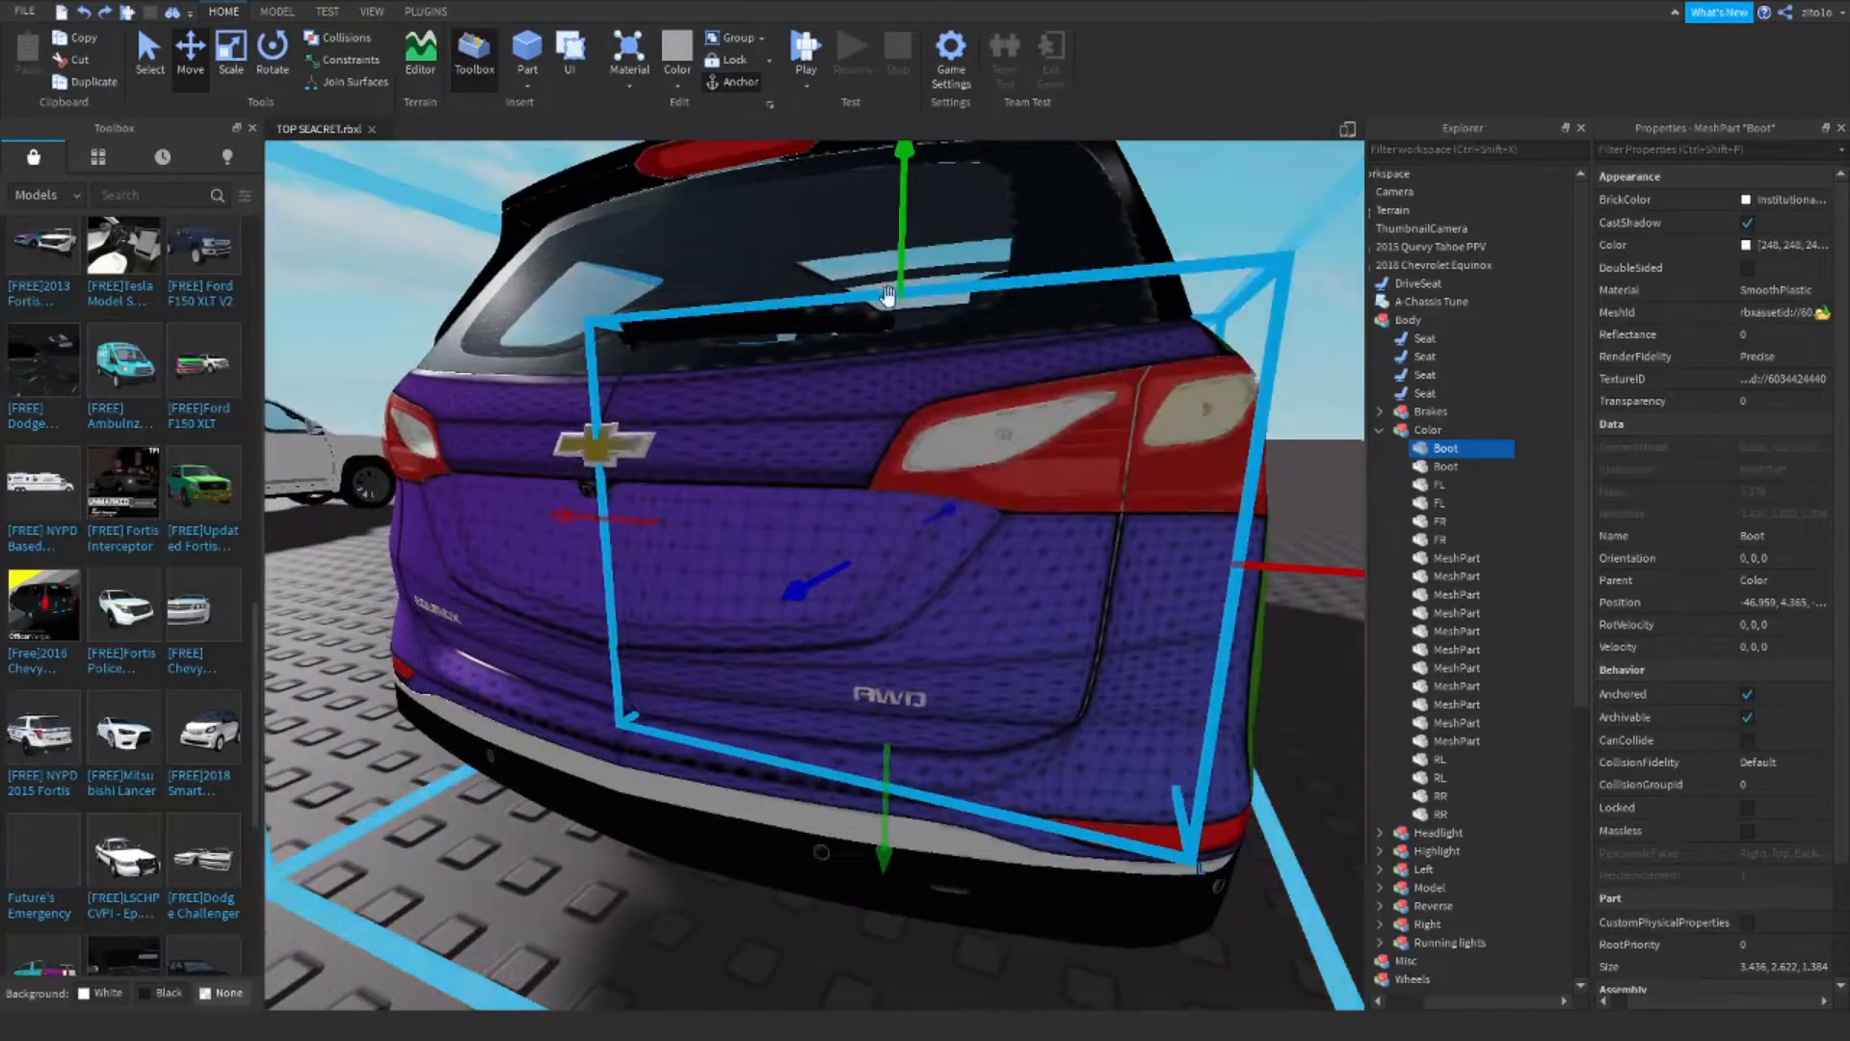
pyautogui.press('d')
pyautogui.press('d')
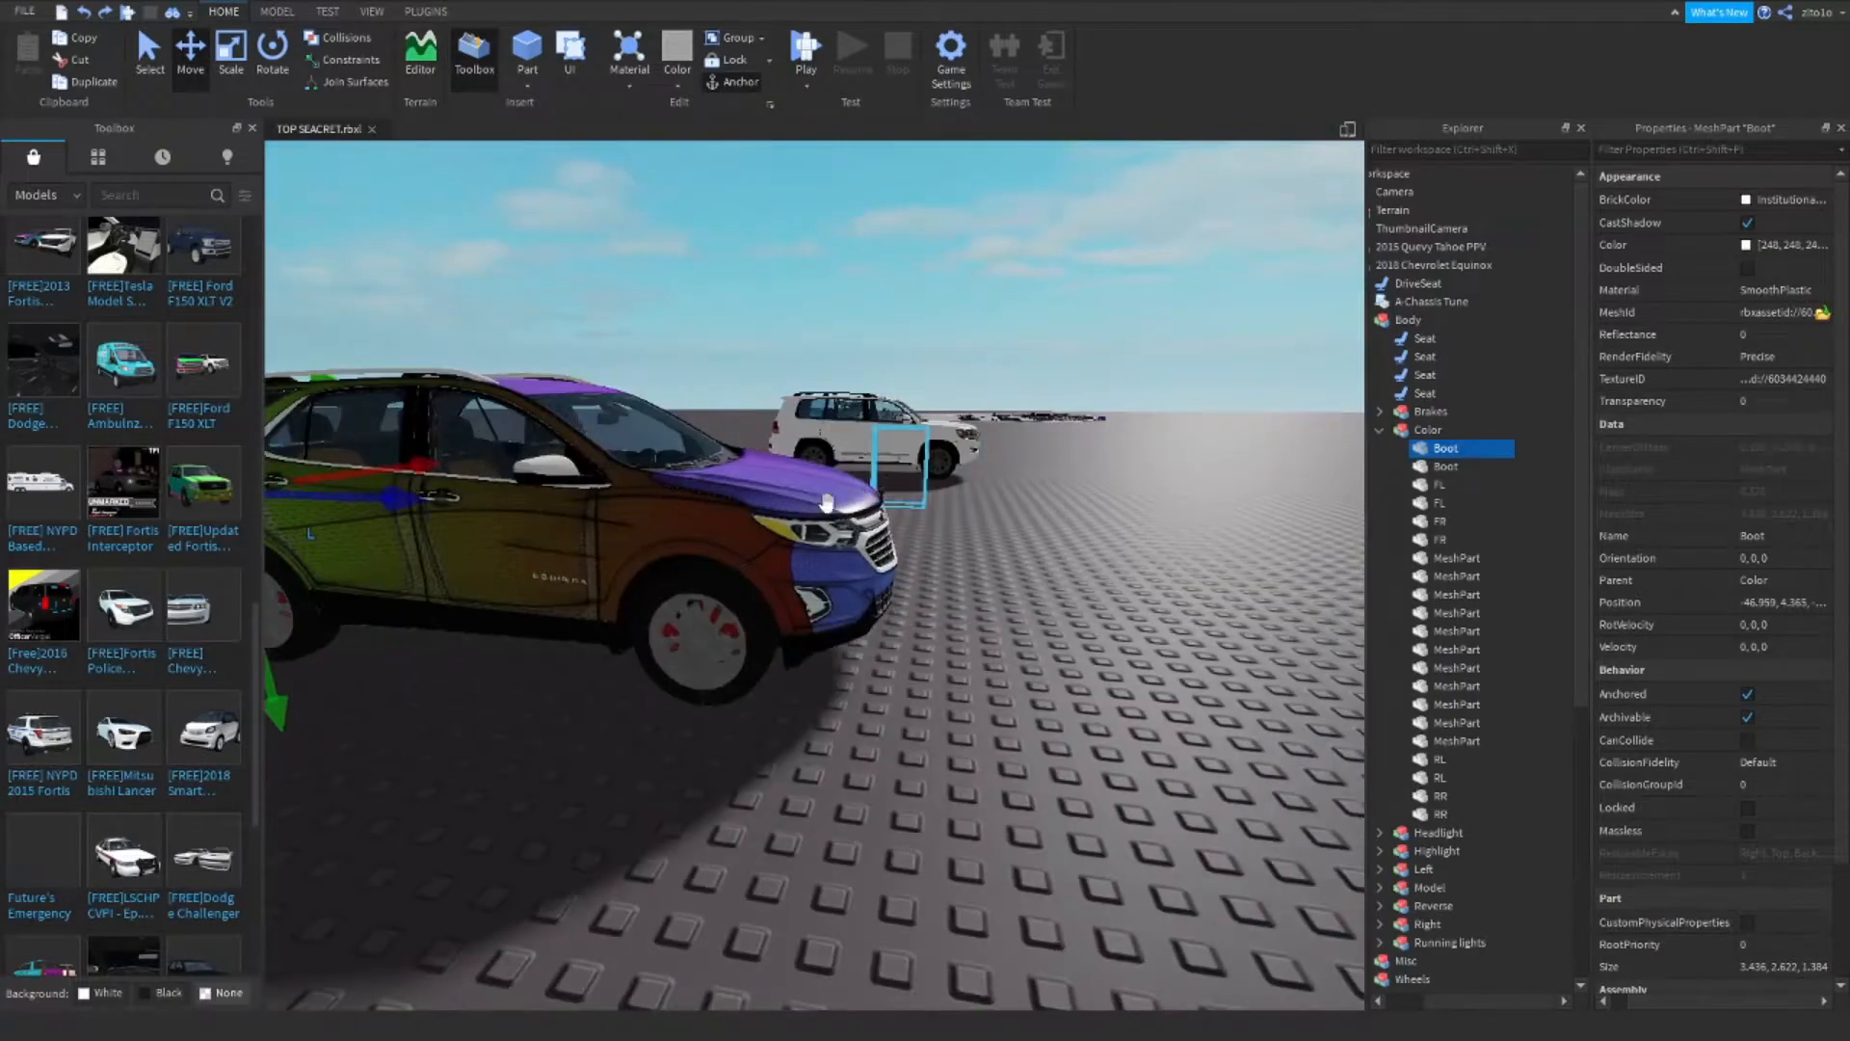
pyautogui.scroll(2, 998, 471)
pyautogui.moveTo(1503, 454); pyautogui.dragTo(1513, 820)
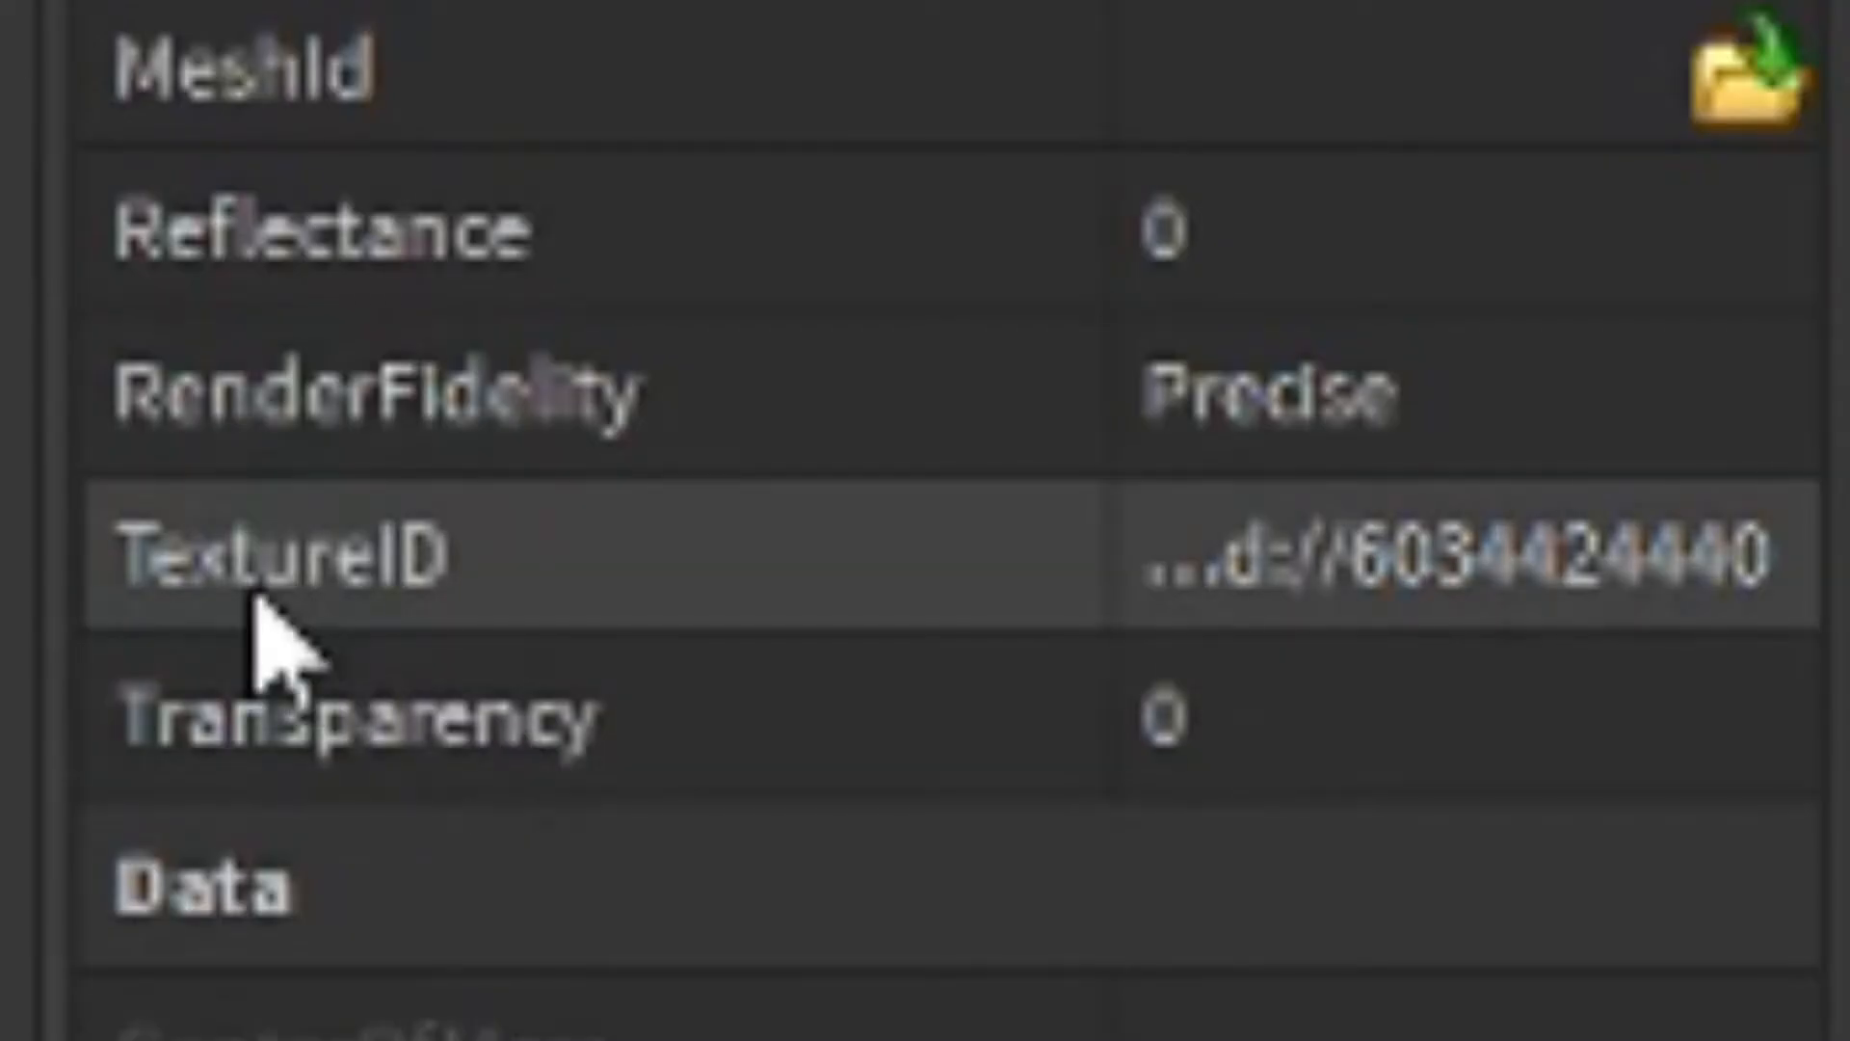
pyautogui.doubleClick(1369, 559)
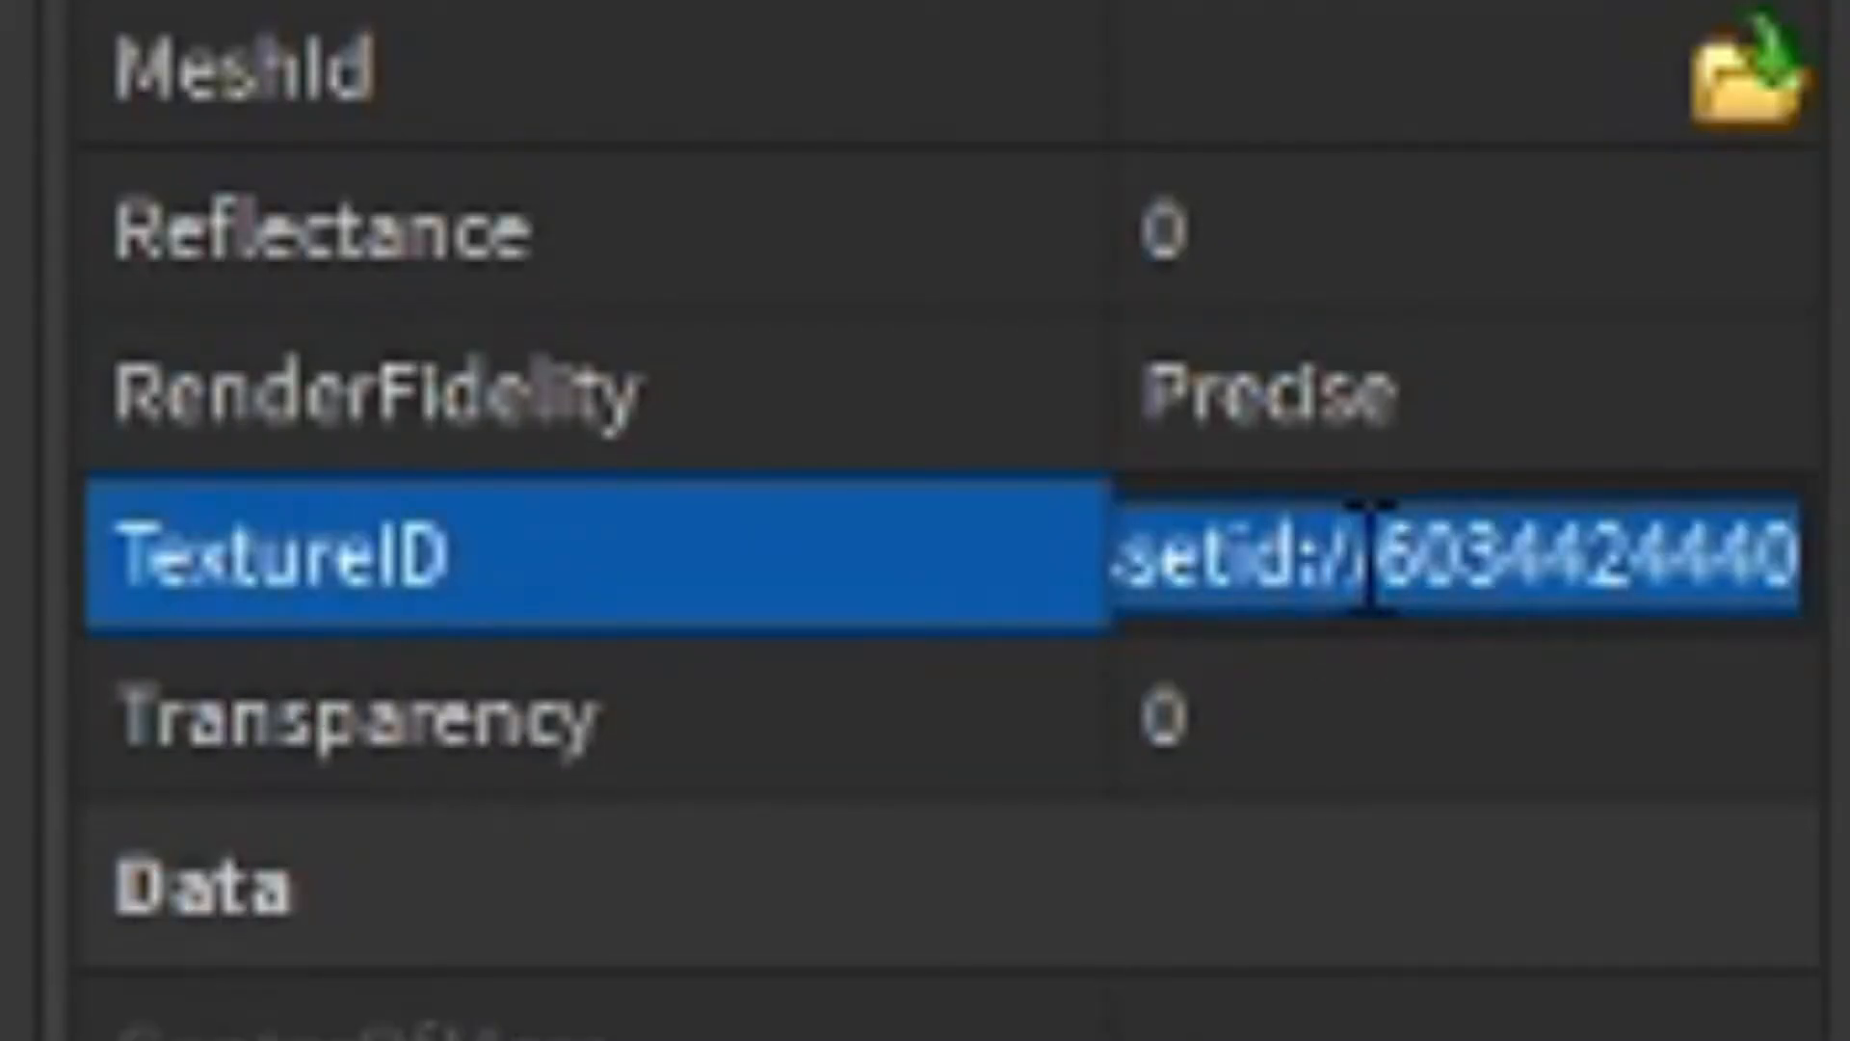
pyautogui.click(1368, 559)
pyautogui.moveTo(1378, 559); pyautogui.dragTo(1804, 551)
pyautogui.hotkey('ctrl', 'c')
pyautogui.rightClick(1709, 570)
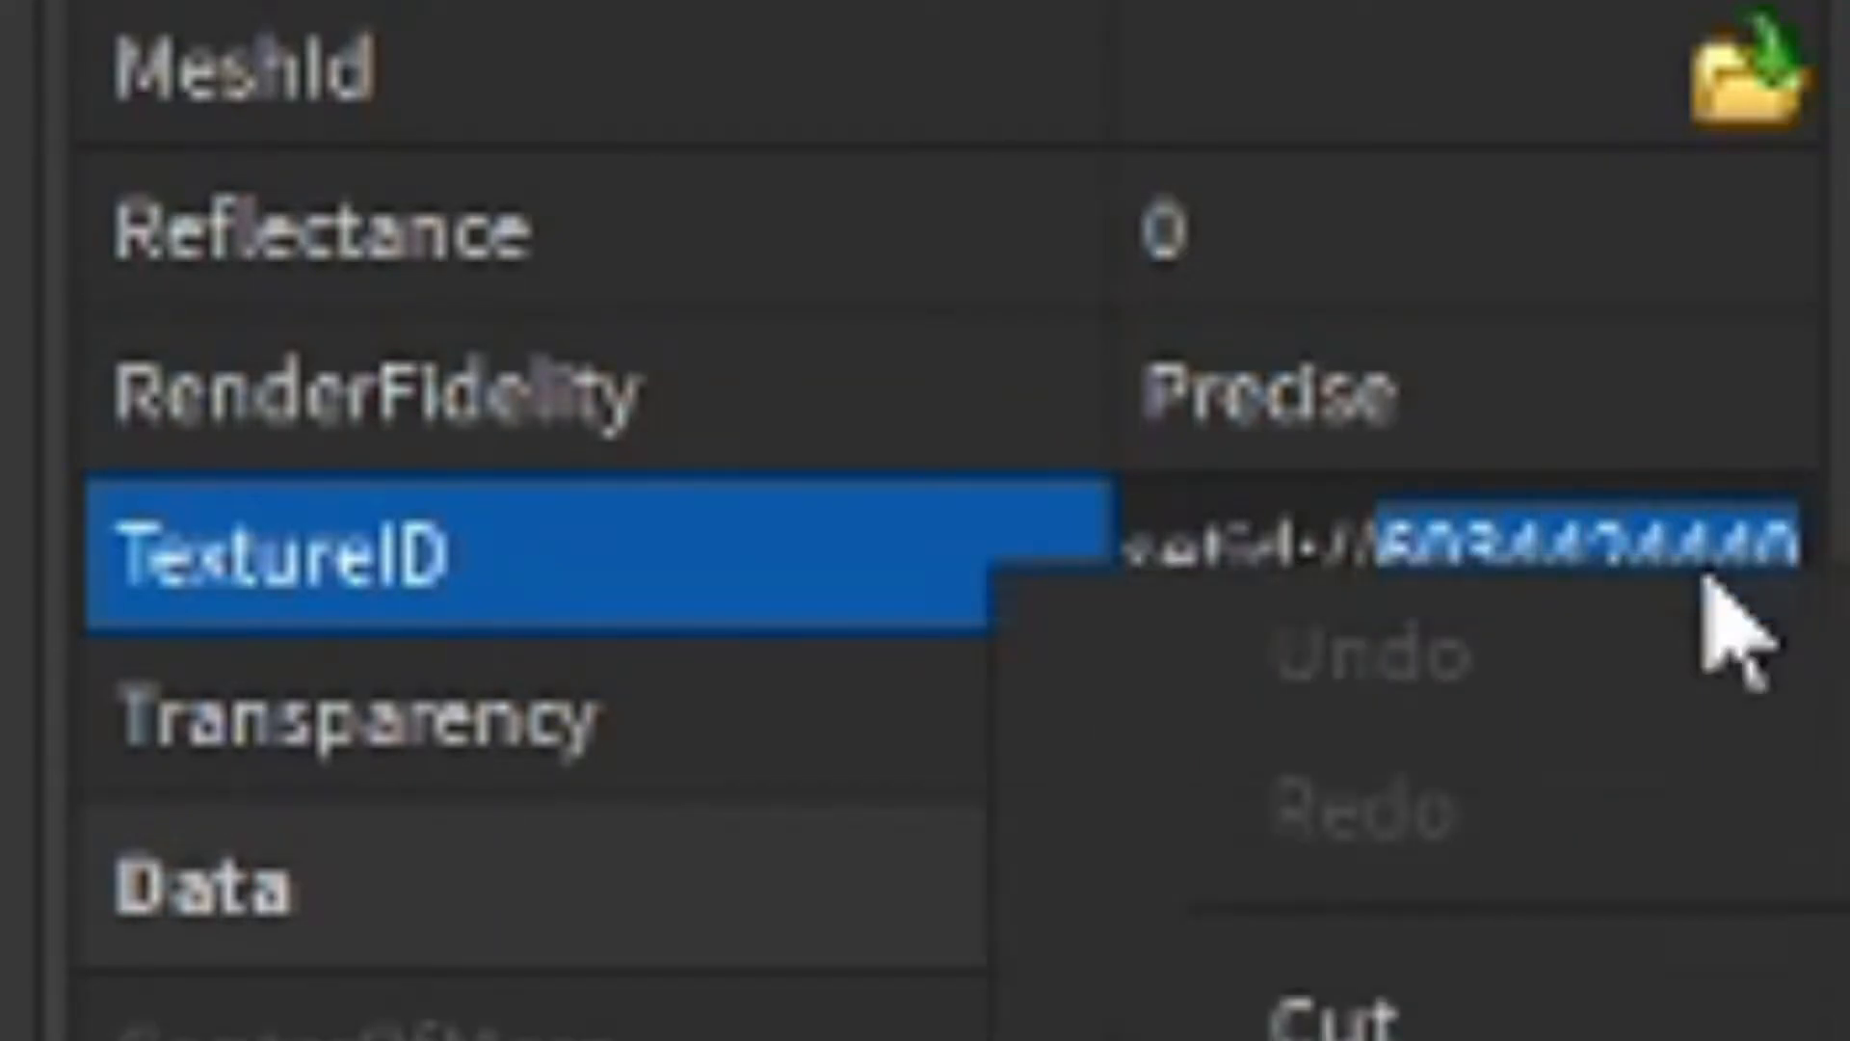
pyautogui.click(1541, 1040)
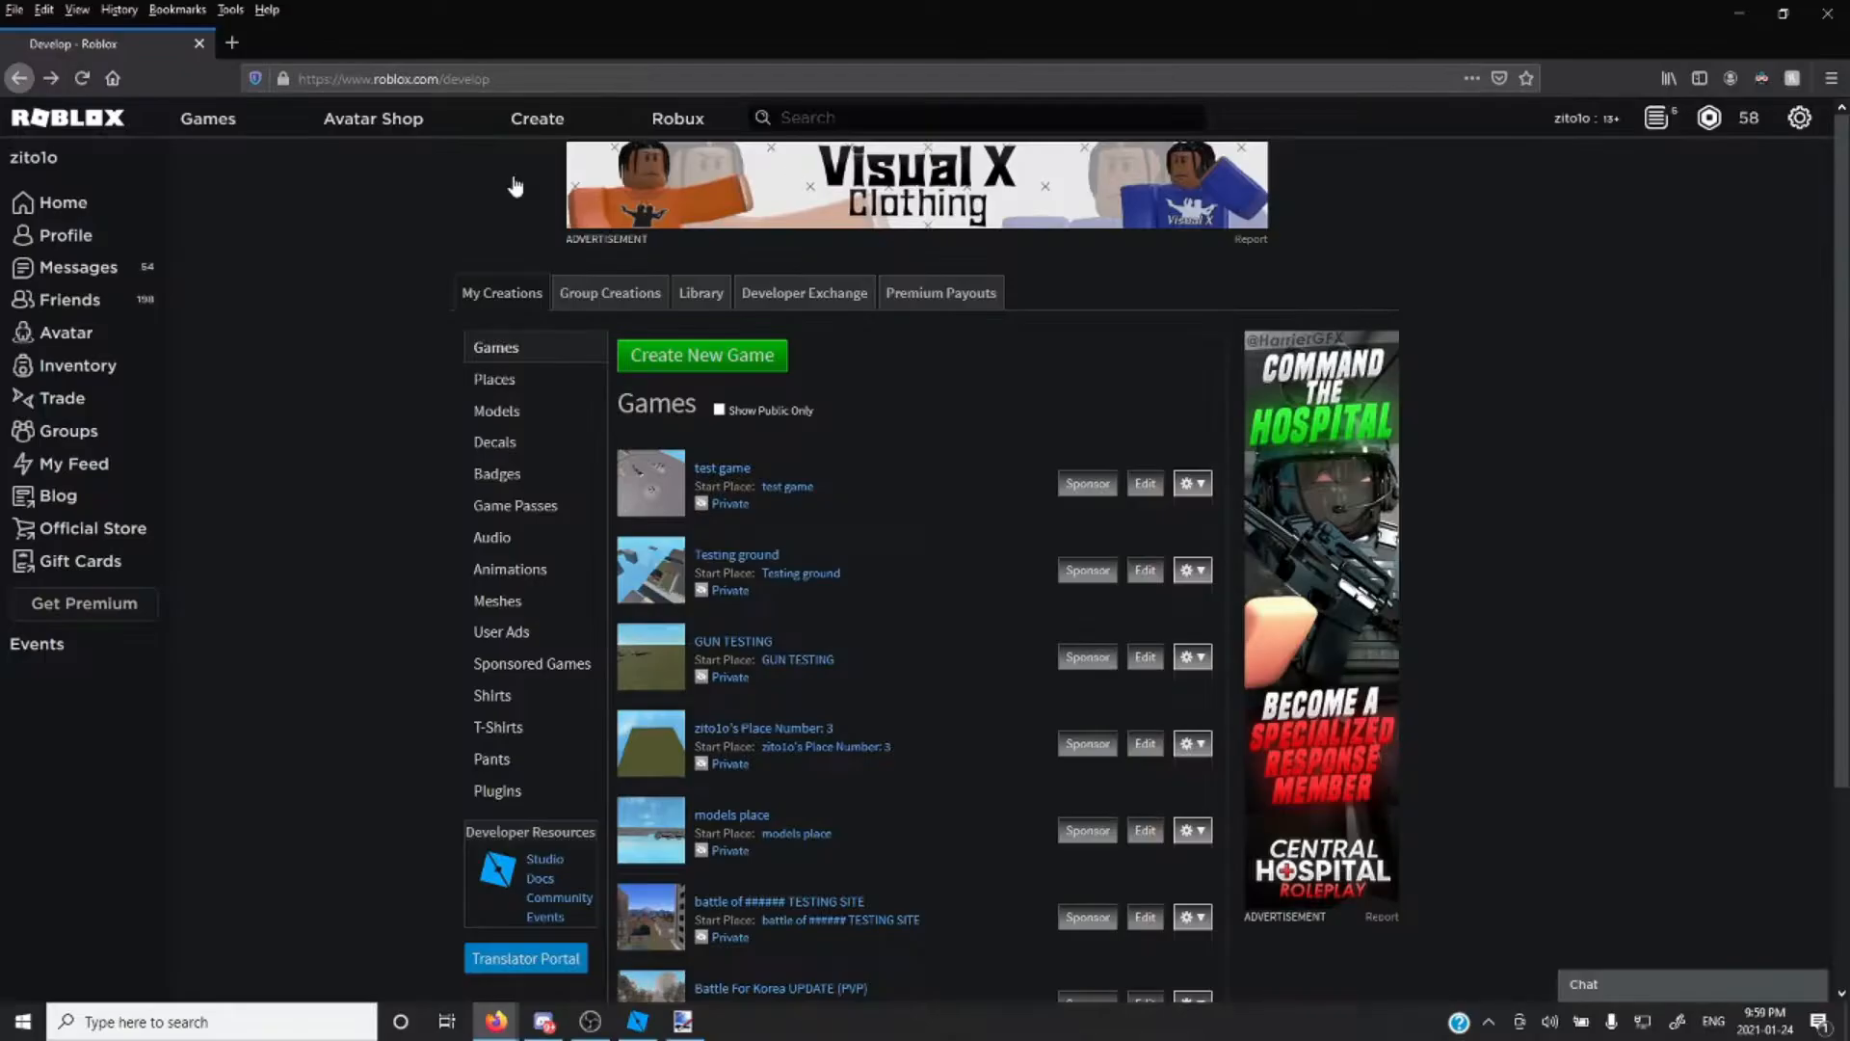
pyautogui.click(718, 293)
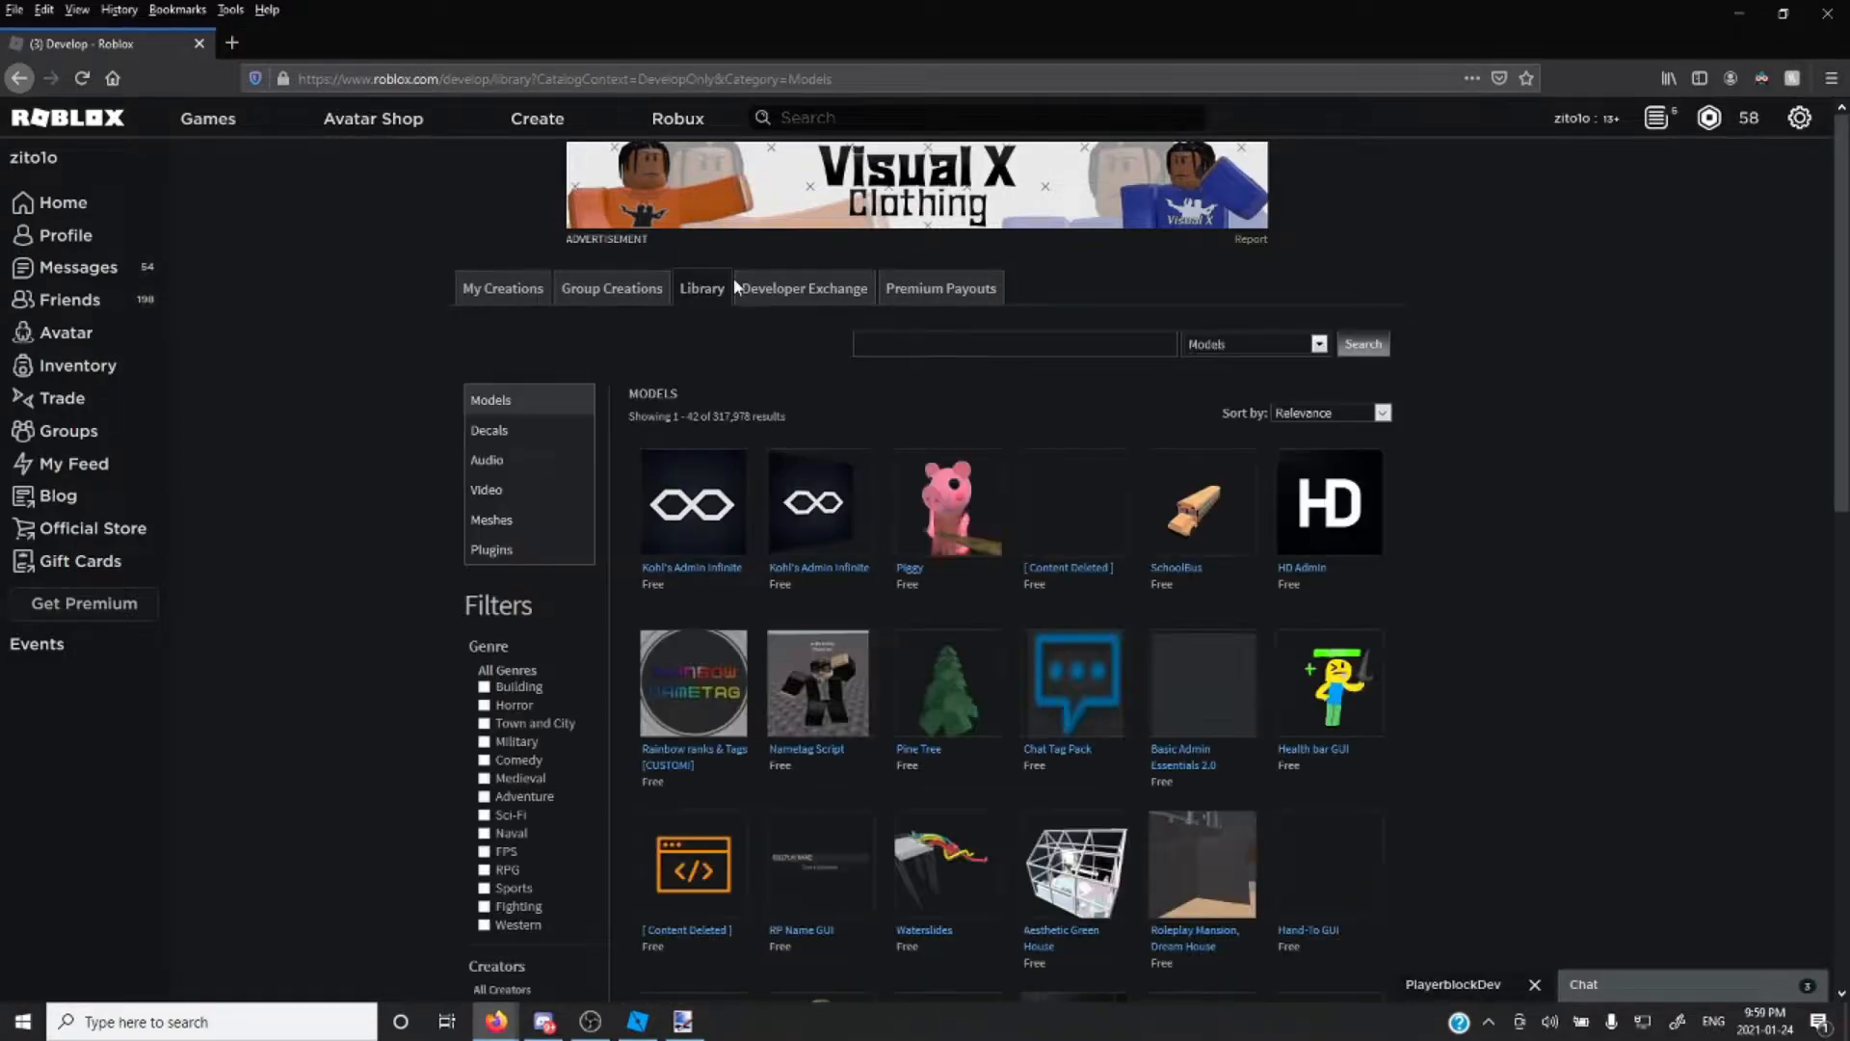
pyautogui.click(810, 505)
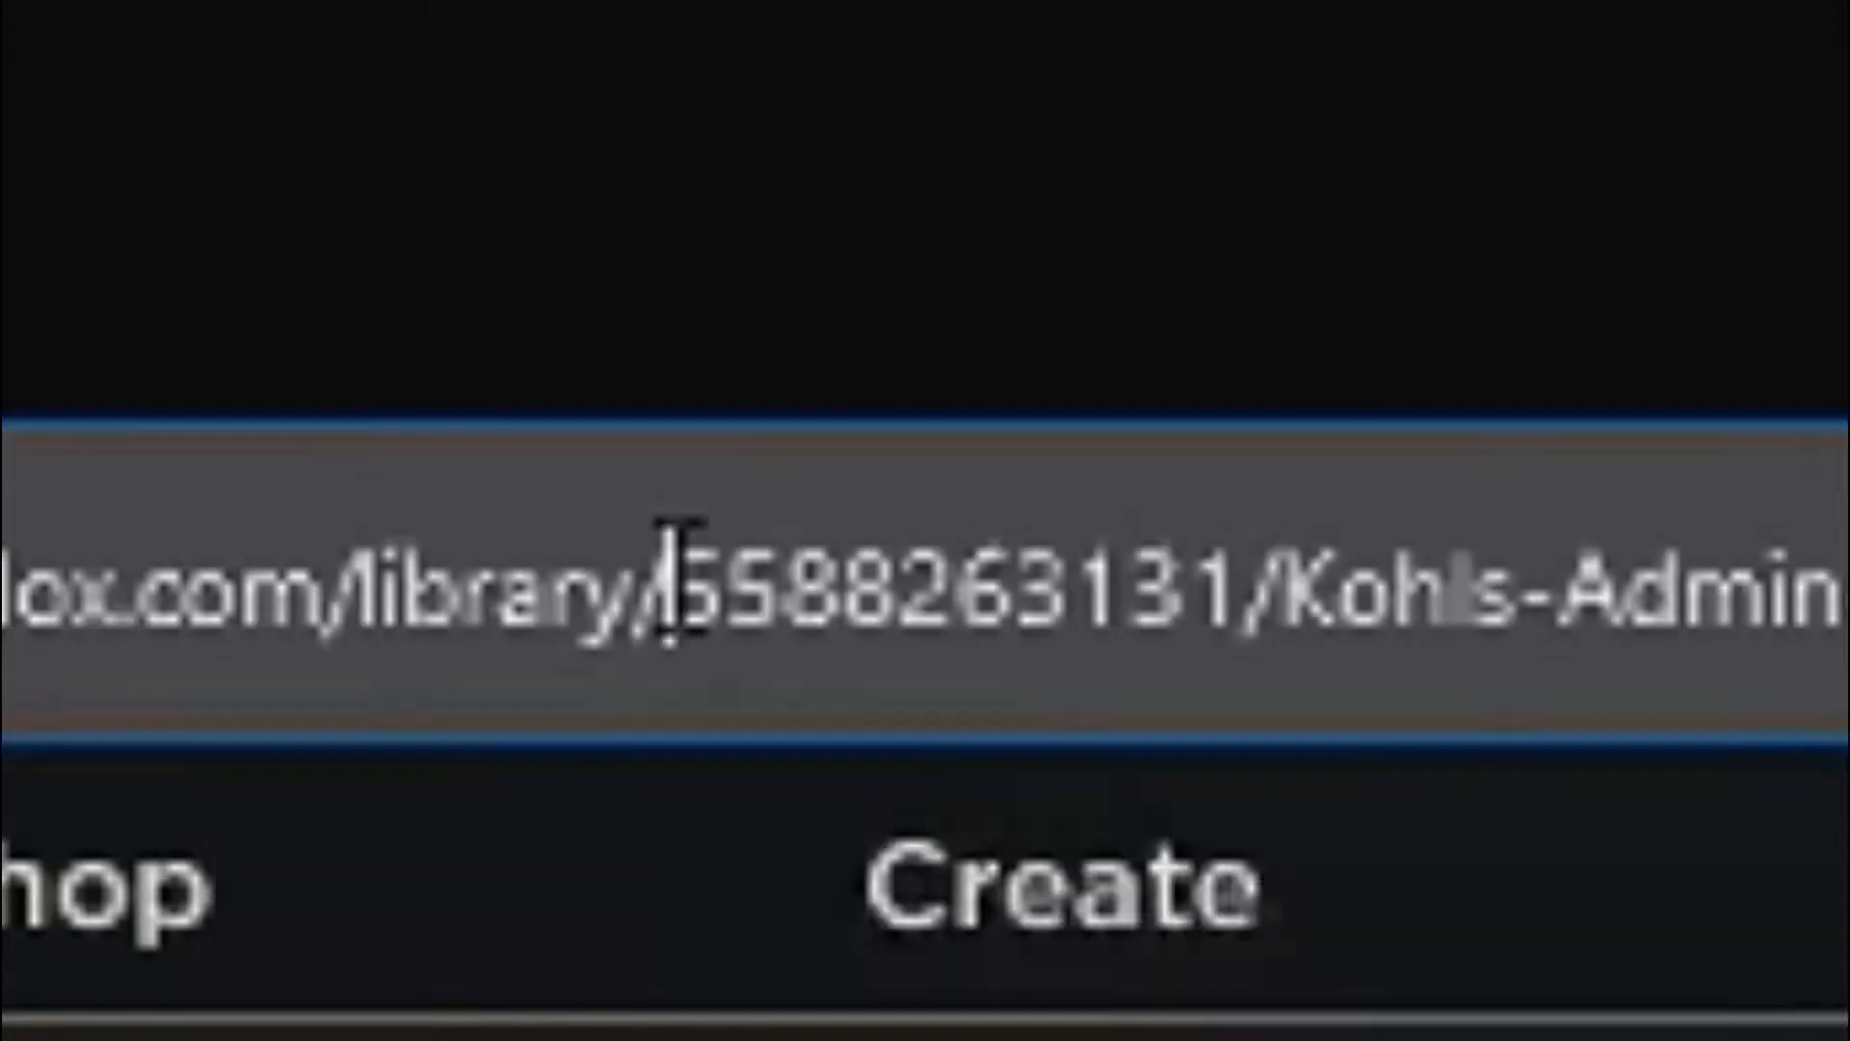
pyautogui.moveTo(485, 79); pyautogui.dragTo(550, 74)
pyautogui.moveTo(1202, 549); pyautogui.dragTo(1252, 578)
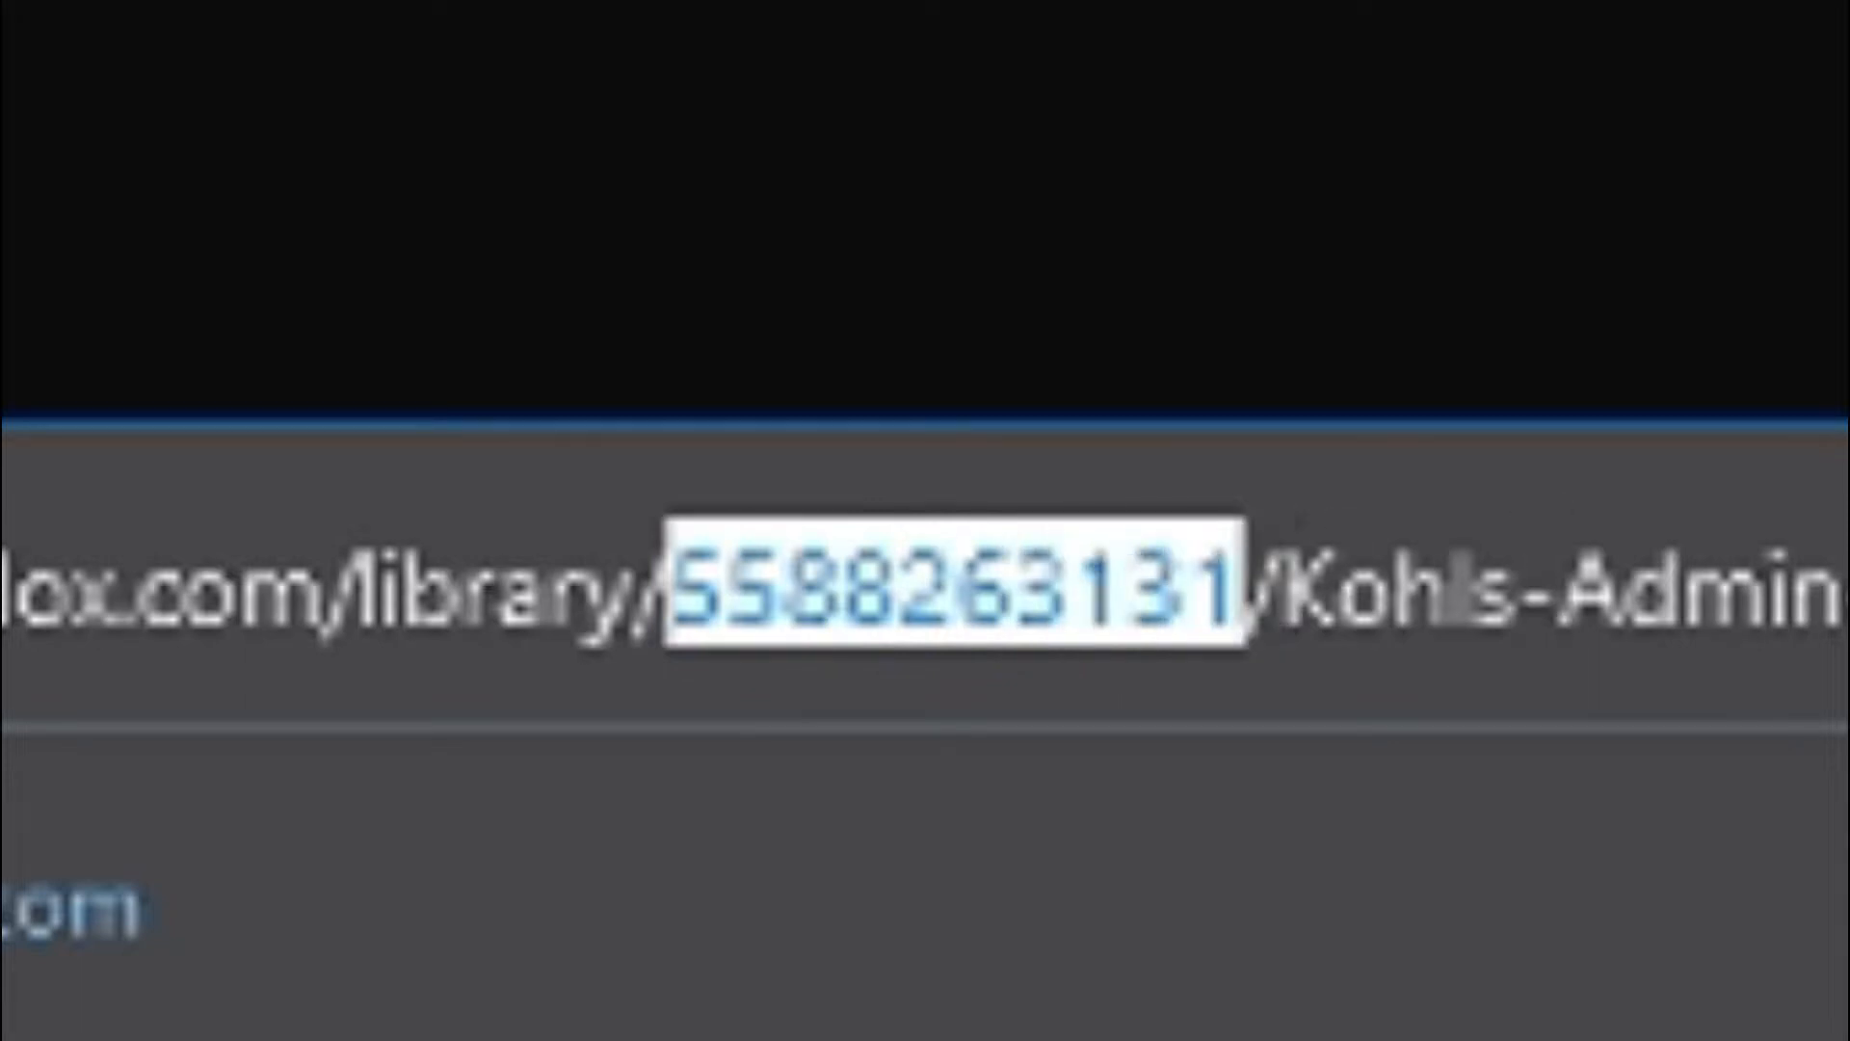
pyautogui.rightClick(993, 598)
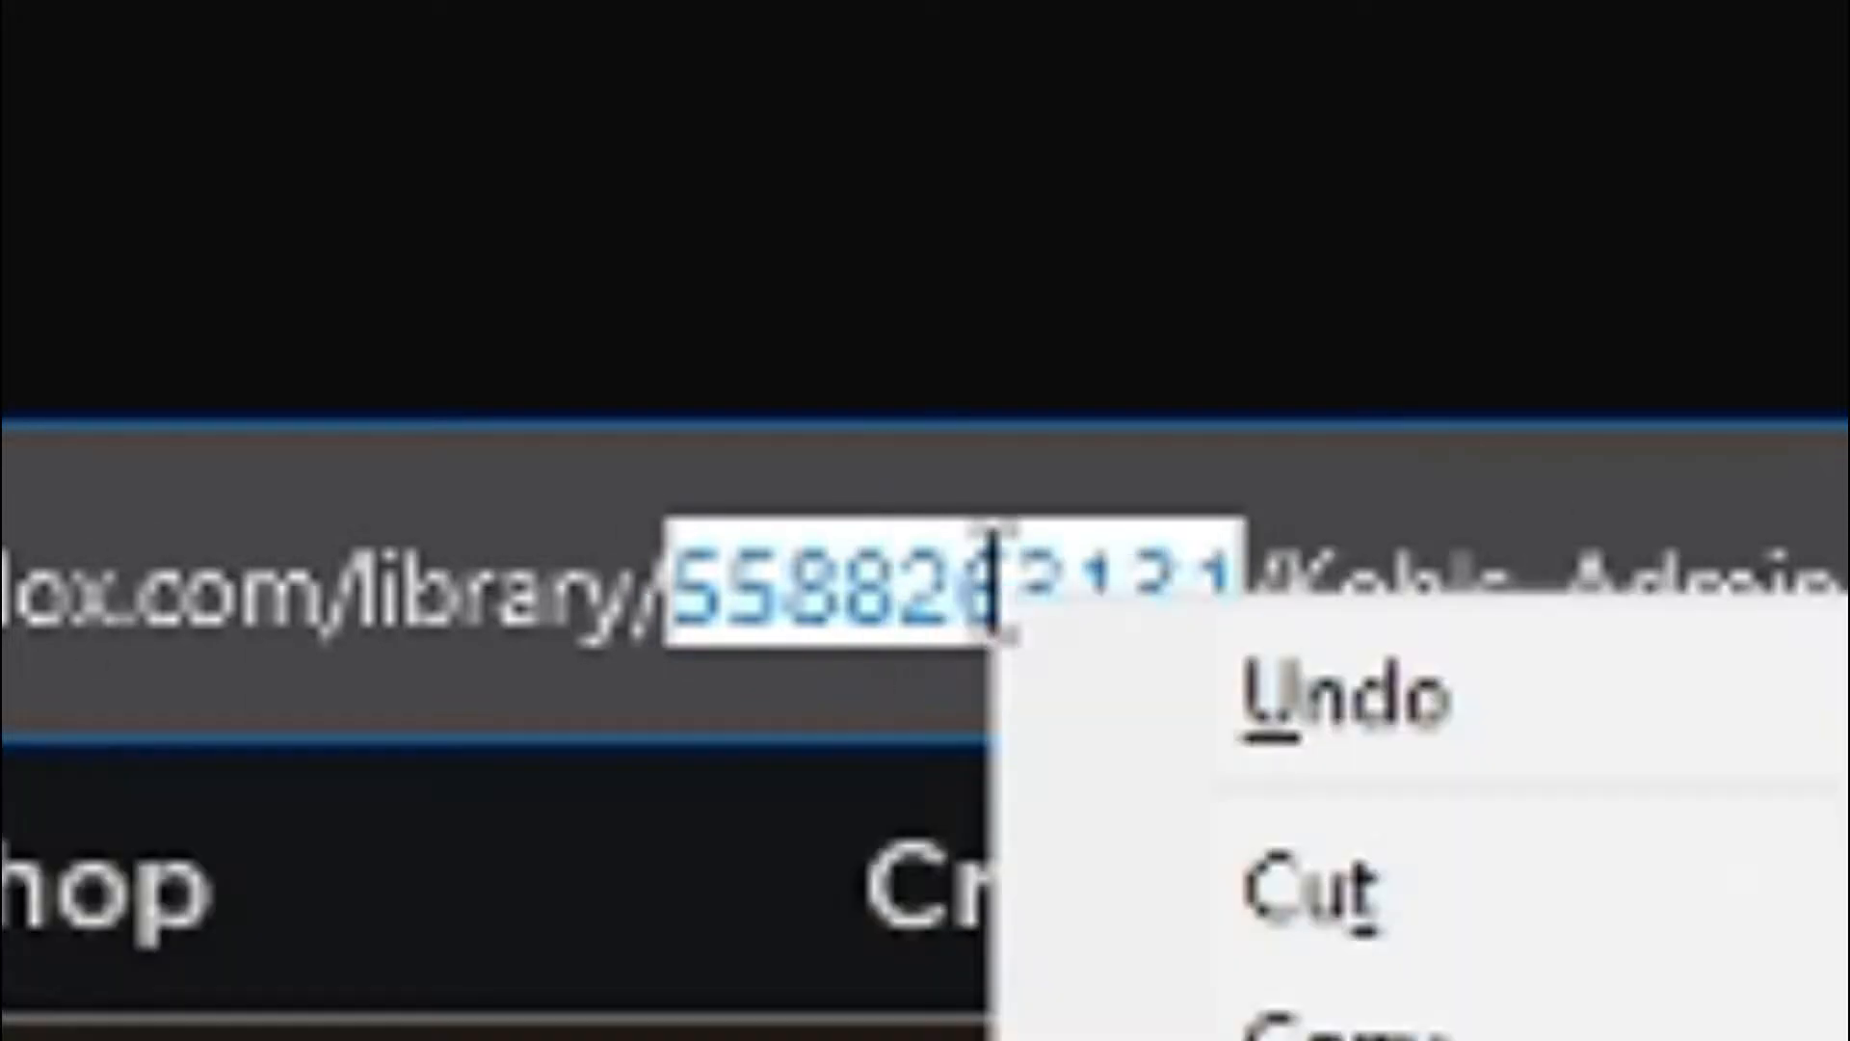
pyautogui.click(1342, 1040)
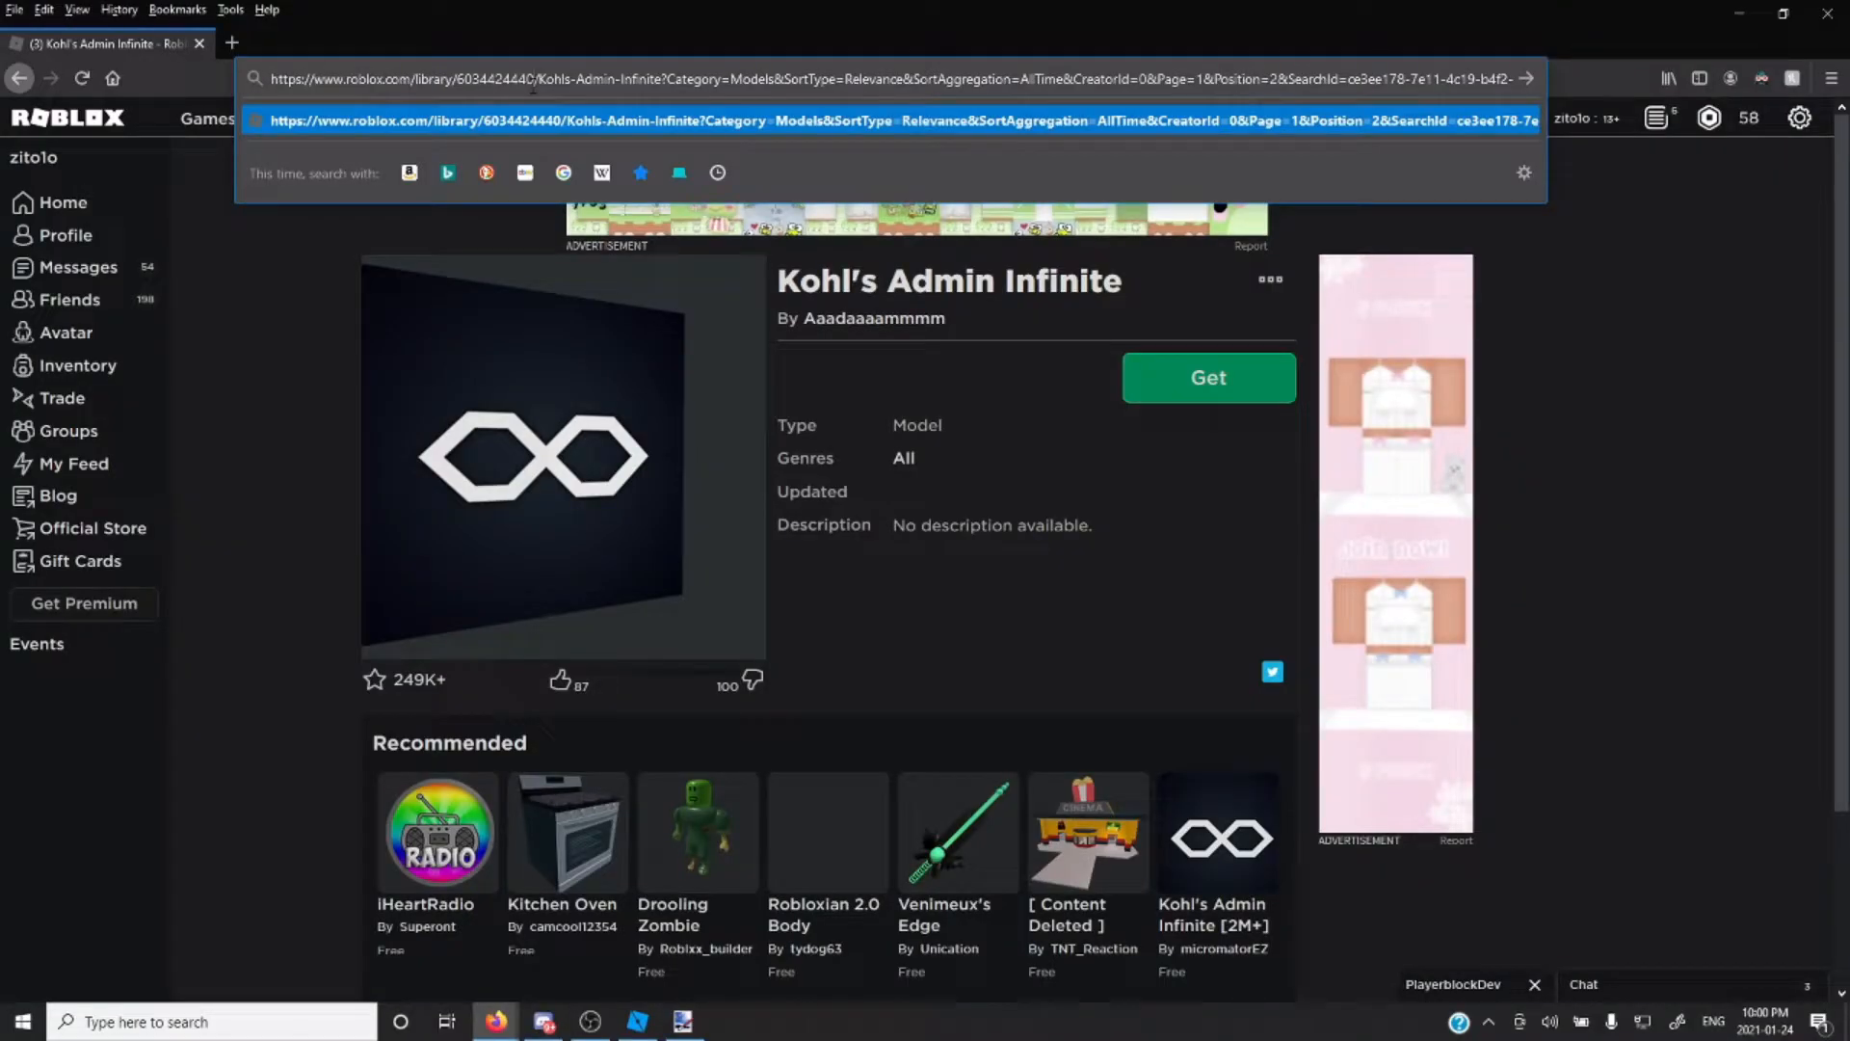
pyautogui.press('Return')
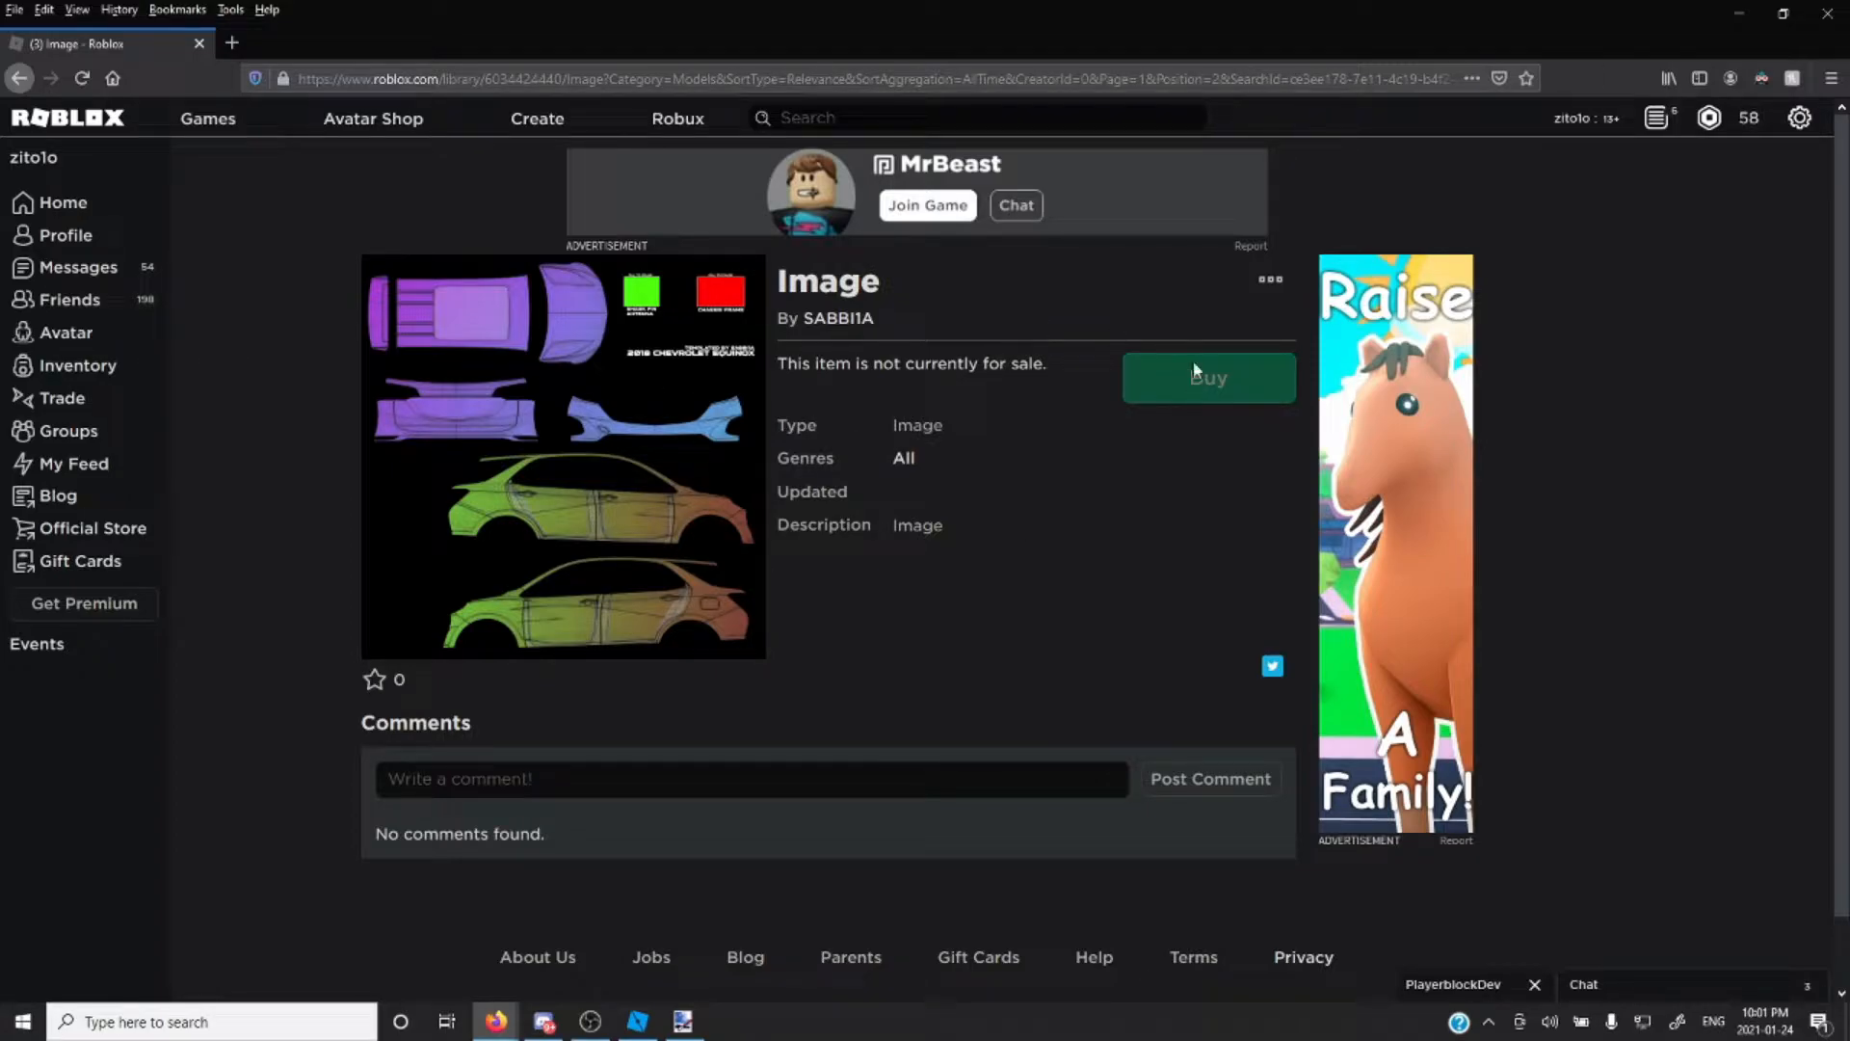
# Save the 2018 Chevrolet Equinox template image as a PNG in the UV MAP folder inside Pictures
pyautogui.rightClick(595, 380)
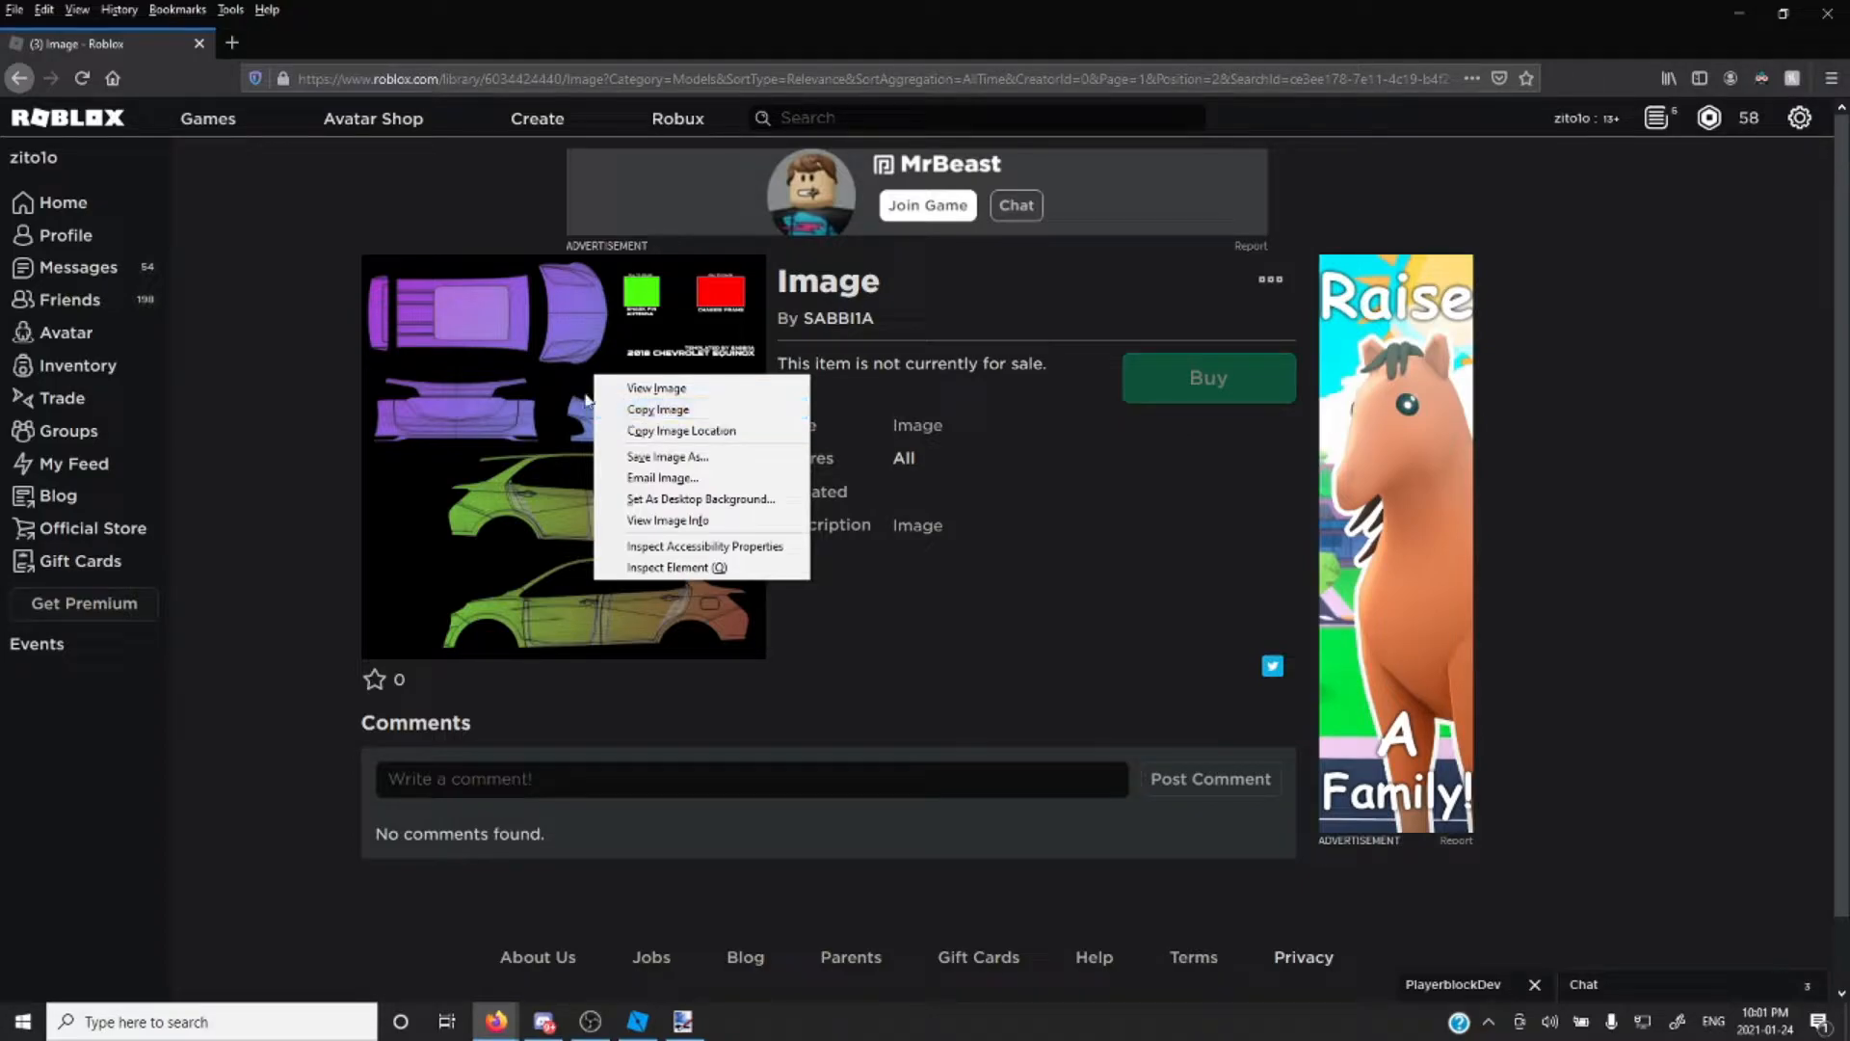
pyautogui.click(664, 456)
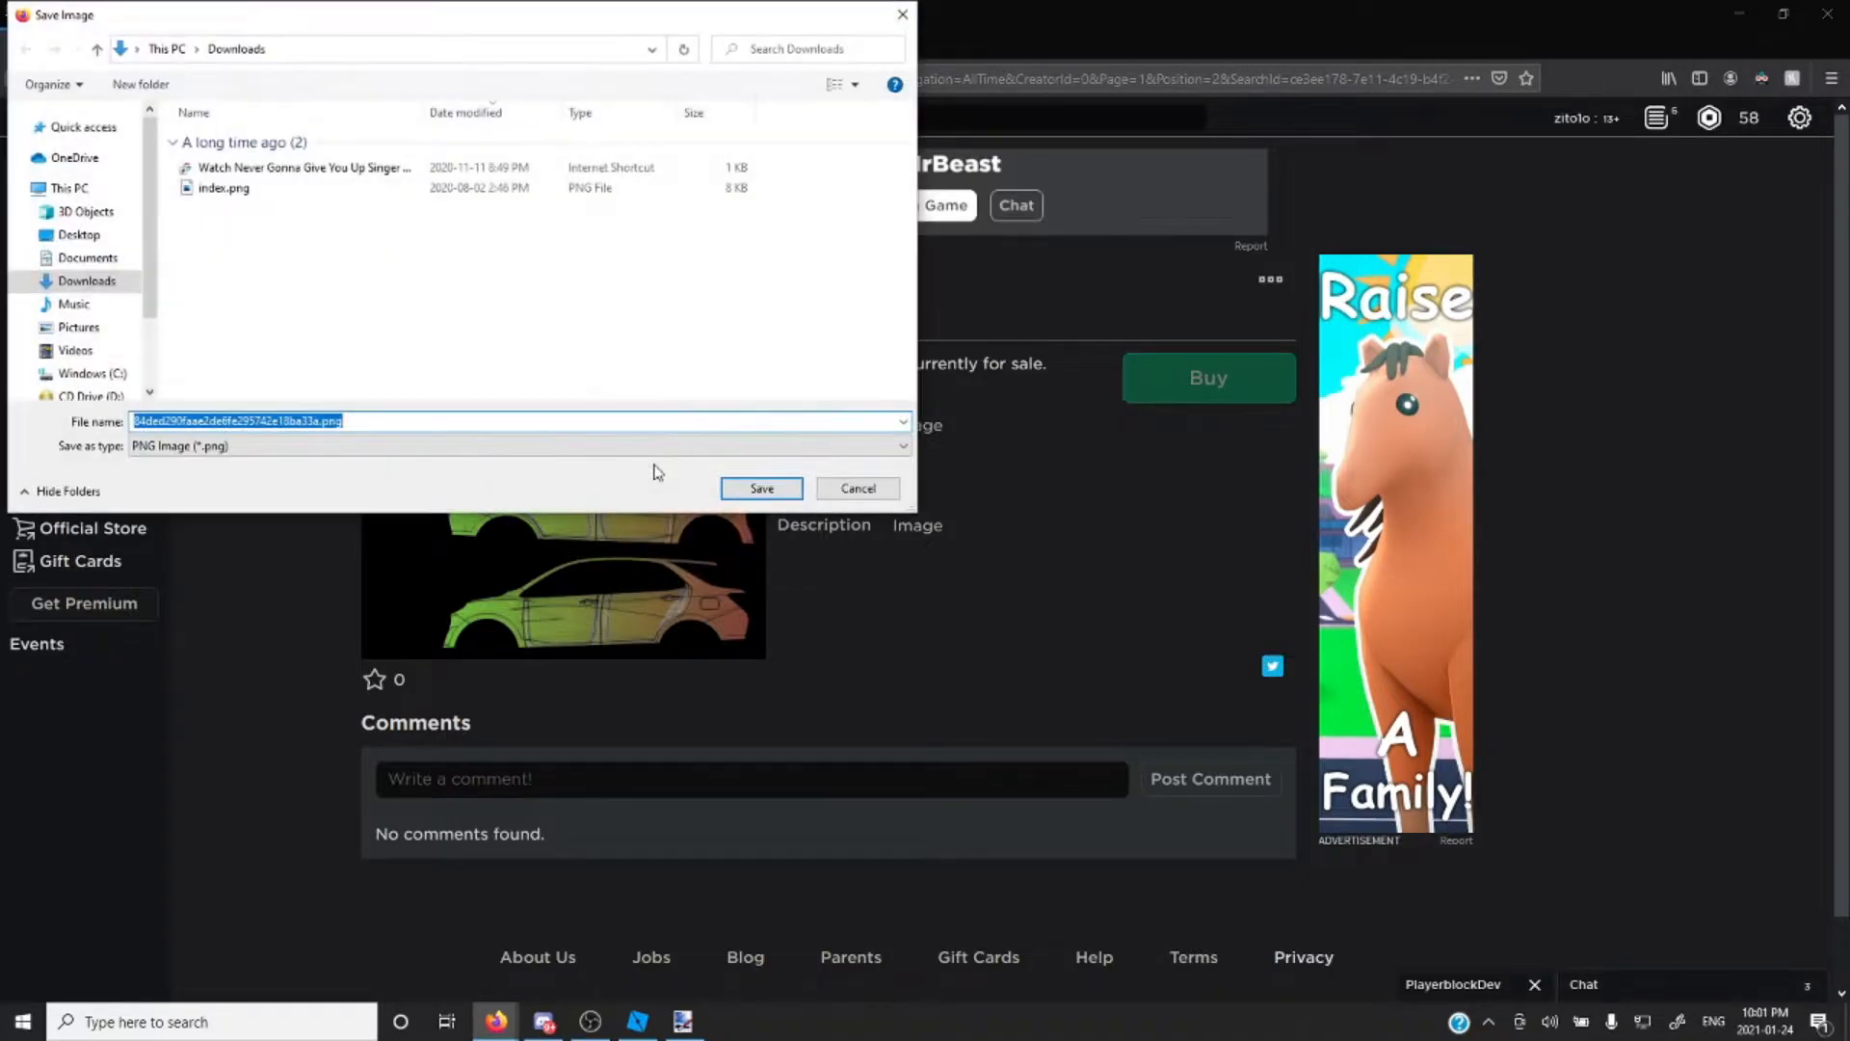
pyautogui.scroll(-1, 96, 347)
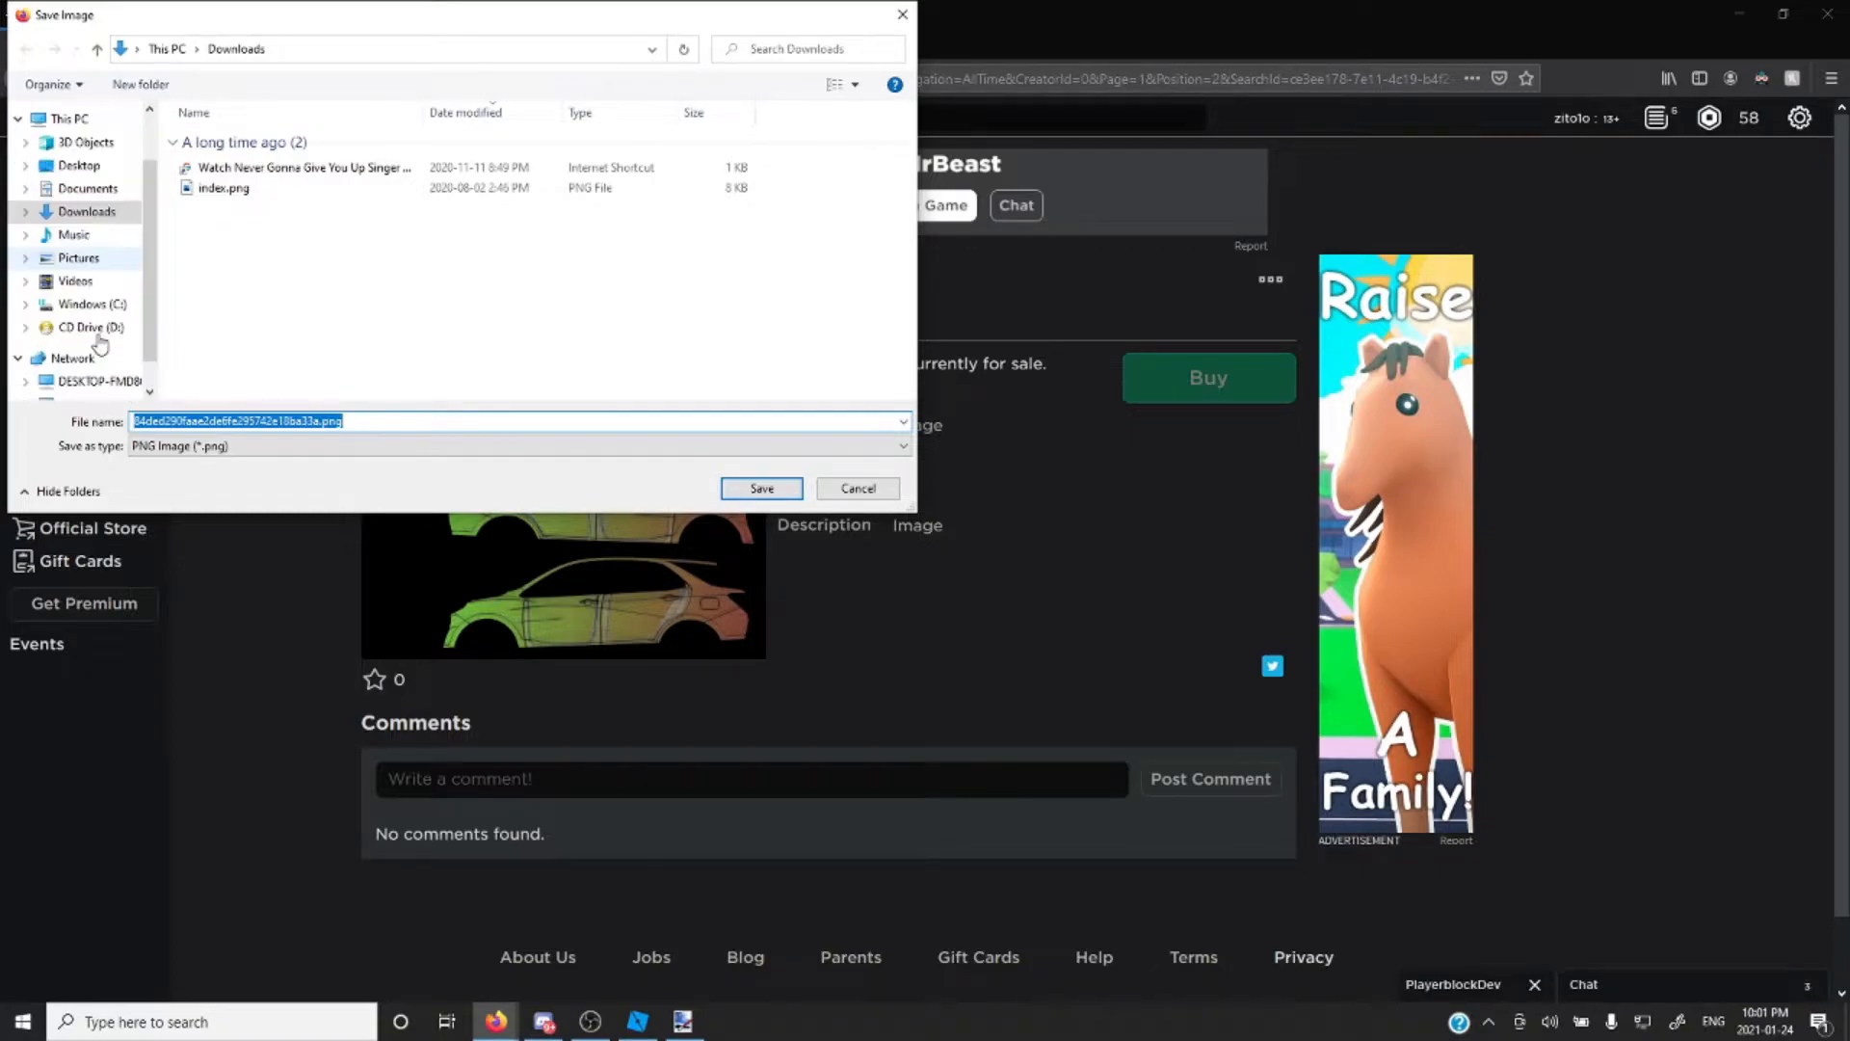
pyautogui.click(89, 264)
pyautogui.click(624, 155)
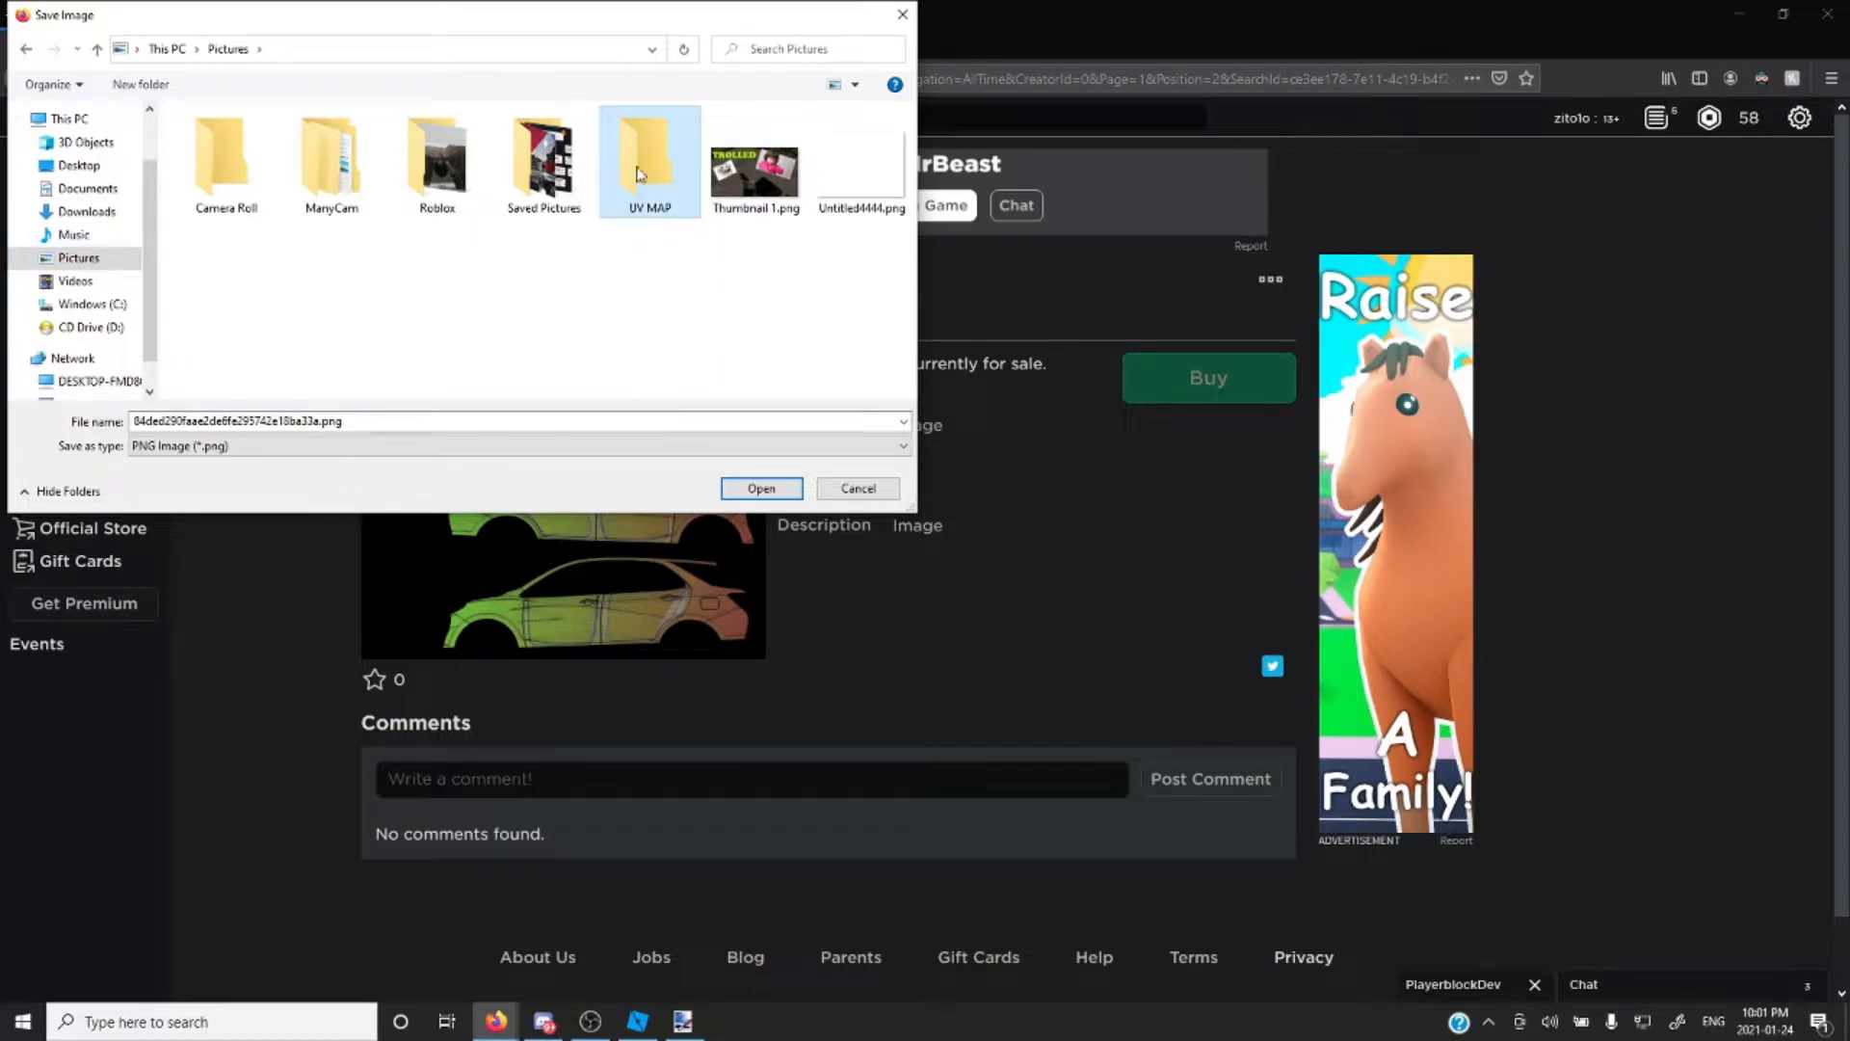
pyautogui.click(784, 488)
pyautogui.click(784, 489)
# Switch to paint.net and arrange the Layers, Tools and expanded Colors windows close around the blank canvas
pyautogui.hotkey('alt', 'Tab')
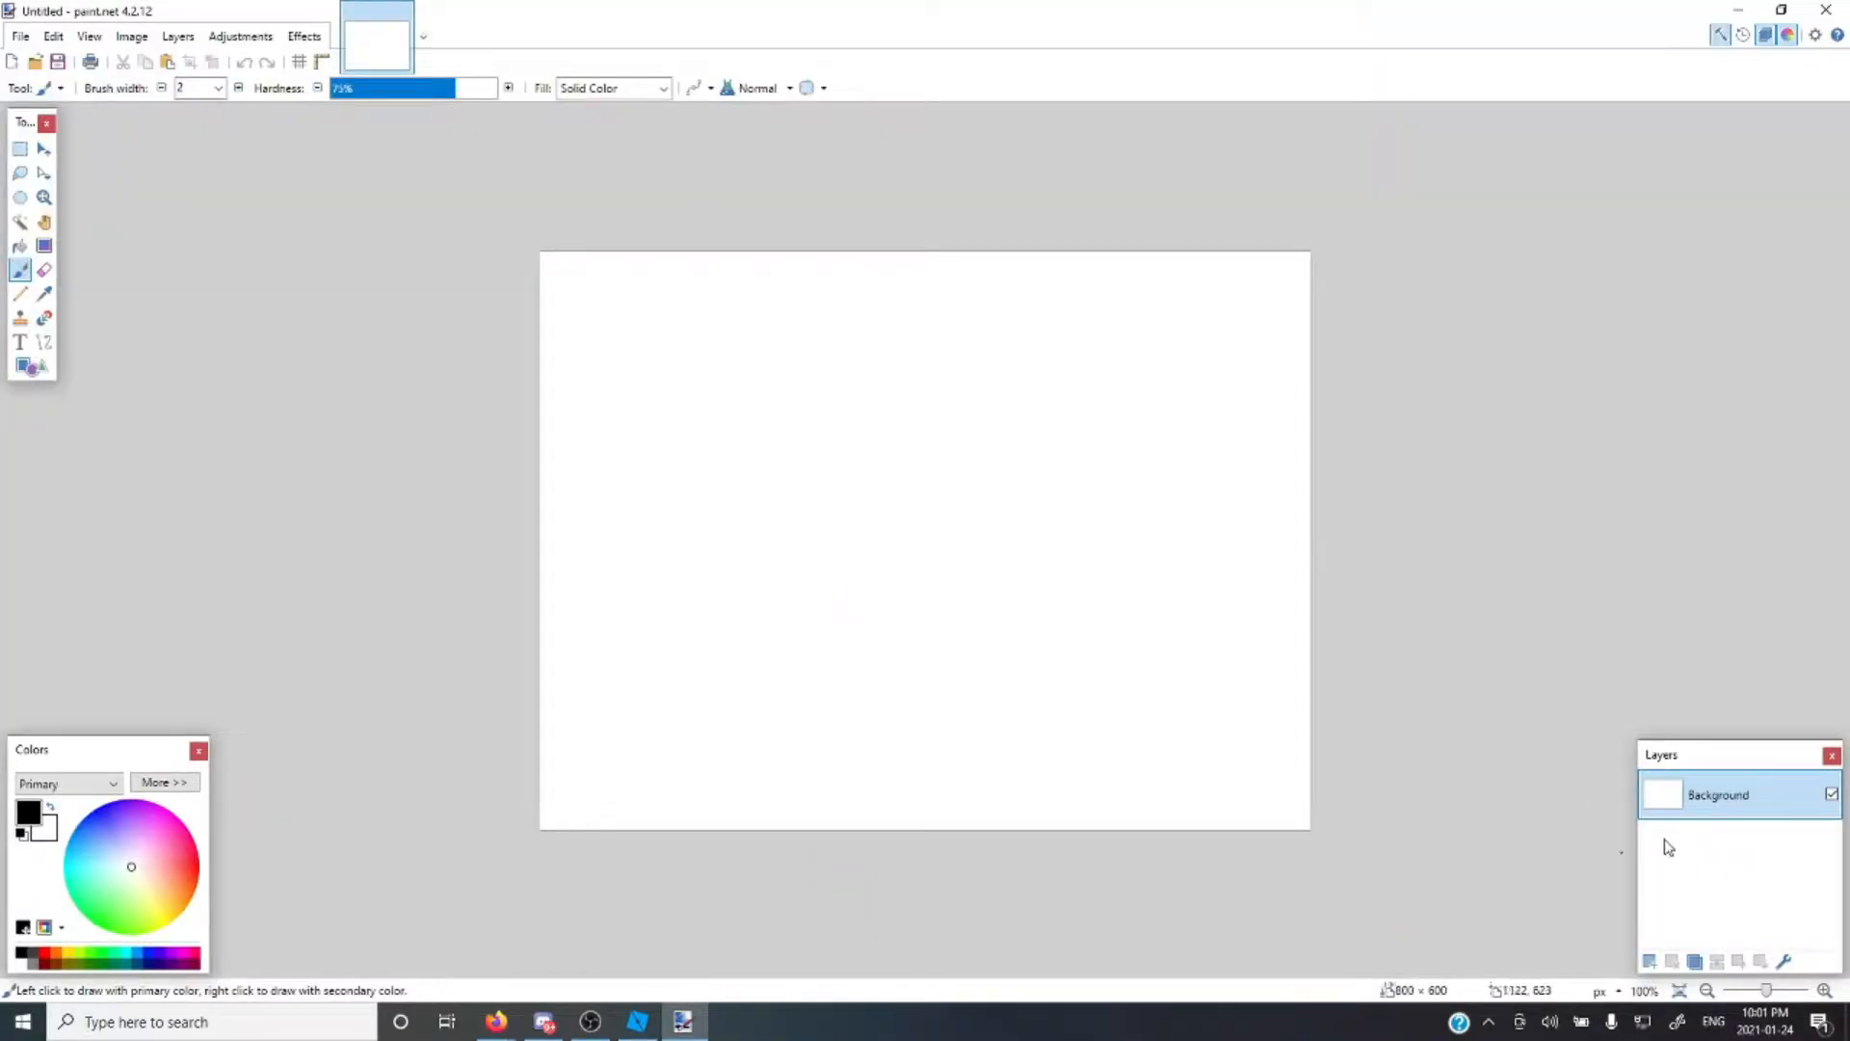
pyautogui.moveTo(1693, 771); pyautogui.dragTo(1399, 447)
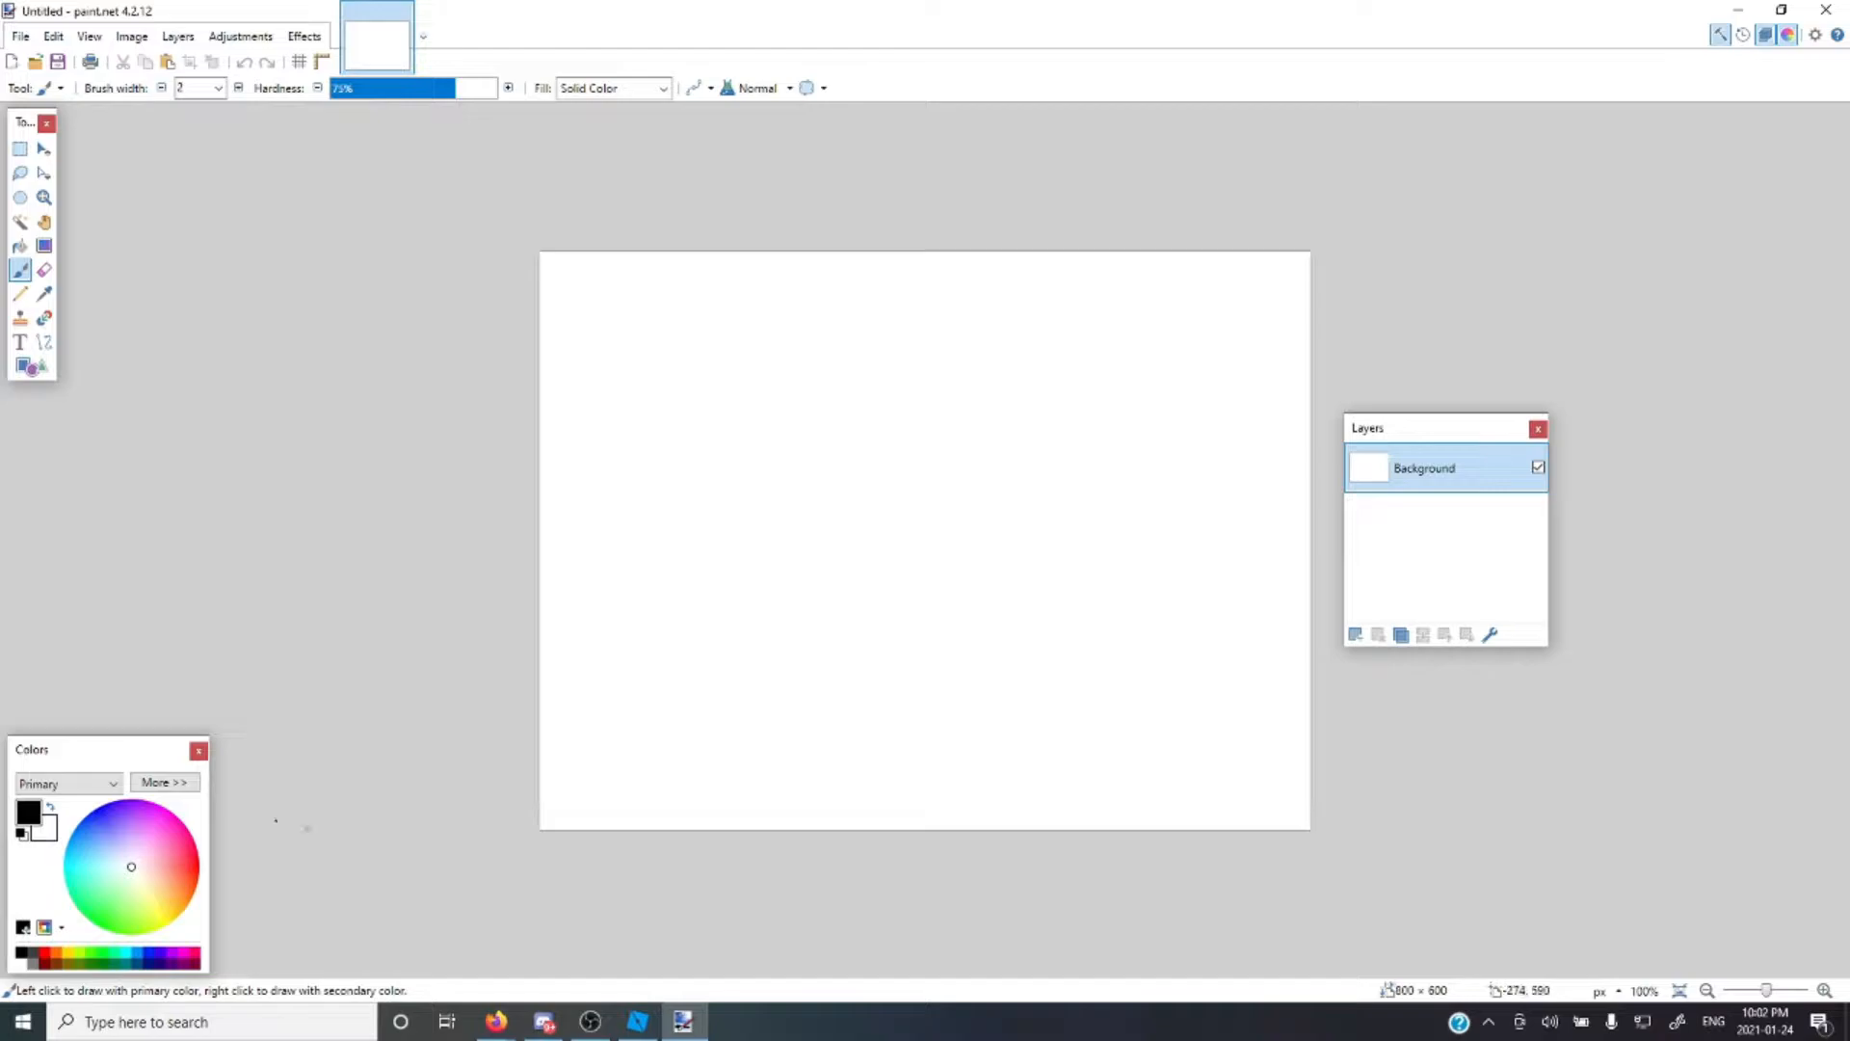
pyautogui.moveTo(128, 754); pyautogui.dragTo(441, 431)
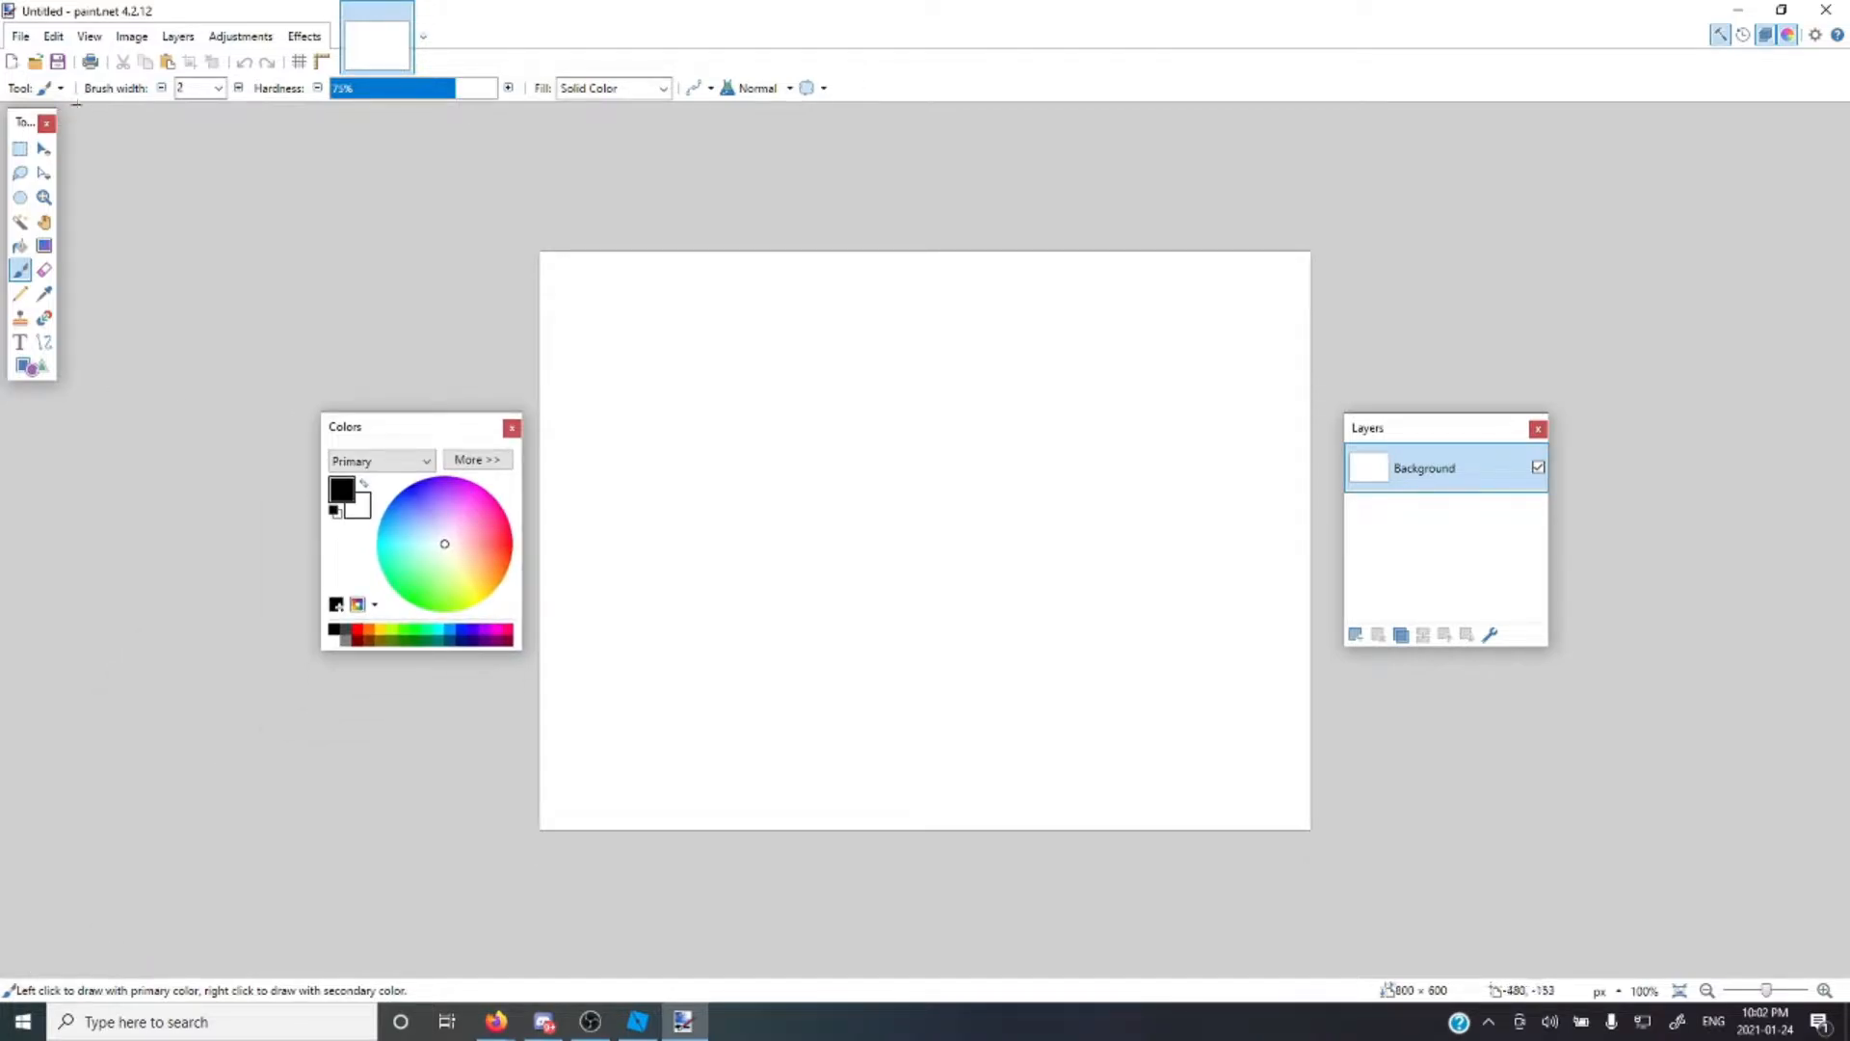
pyautogui.moveTo(27, 129); pyautogui.dragTo(500, 167)
pyautogui.moveTo(392, 432); pyautogui.dragTo(387, 487)
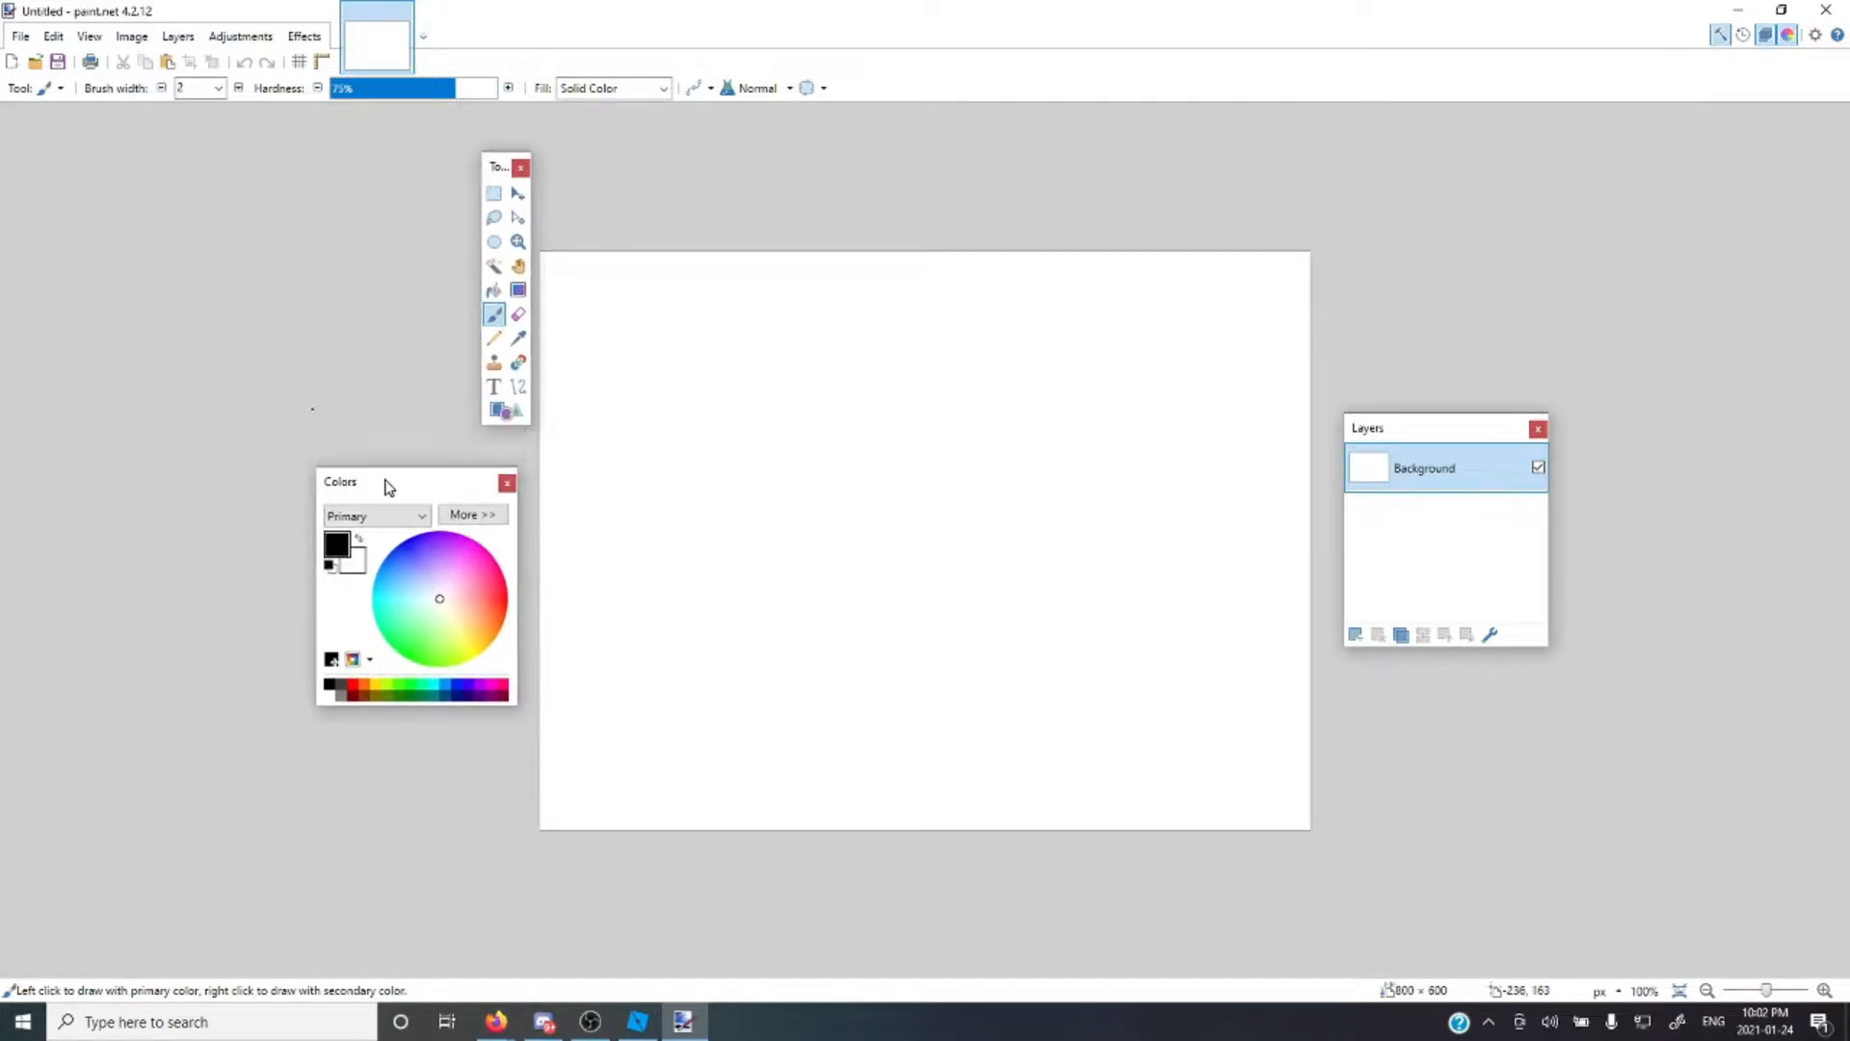
pyautogui.click(474, 517)
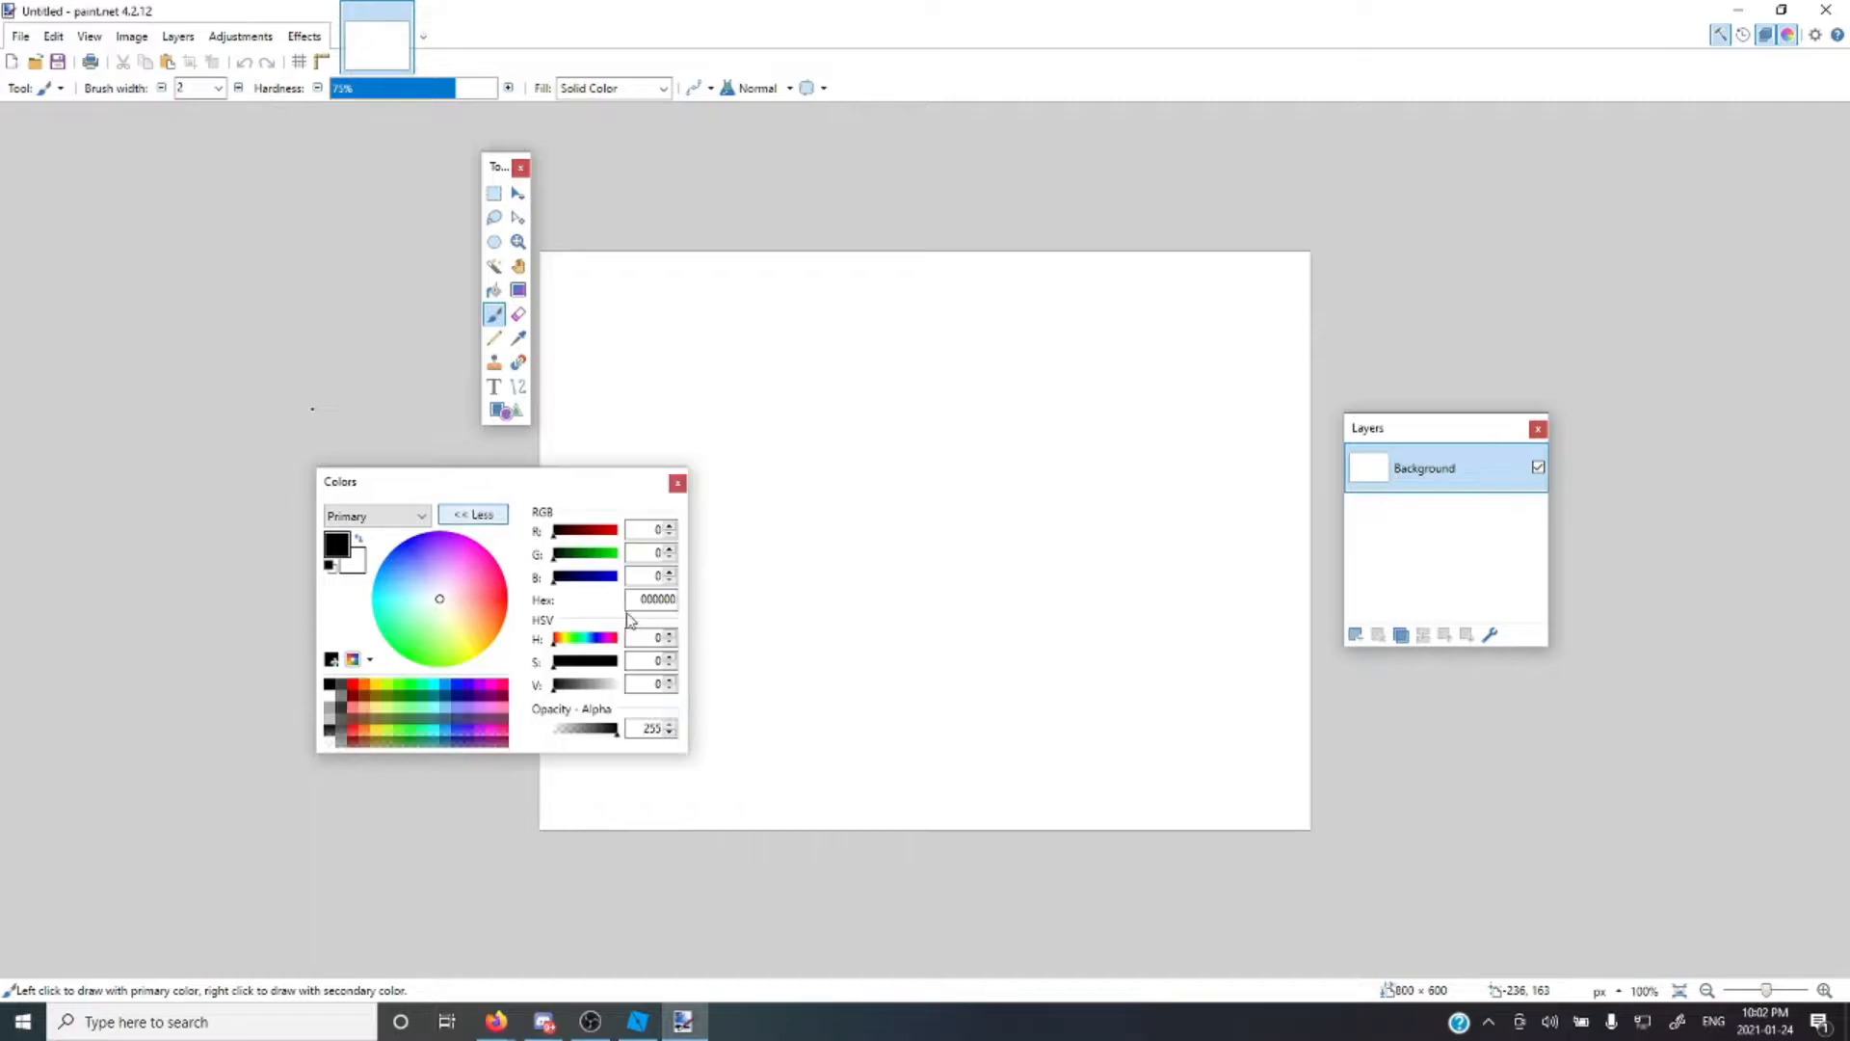
pyautogui.moveTo(553, 582)
pyautogui.mouseDown()
pyautogui.moveTo(585, 581)
pyautogui.moveTo(521, 572)
pyautogui.mouseUp()
pyautogui.moveTo(497, 485); pyautogui.dragTo(343, 470)
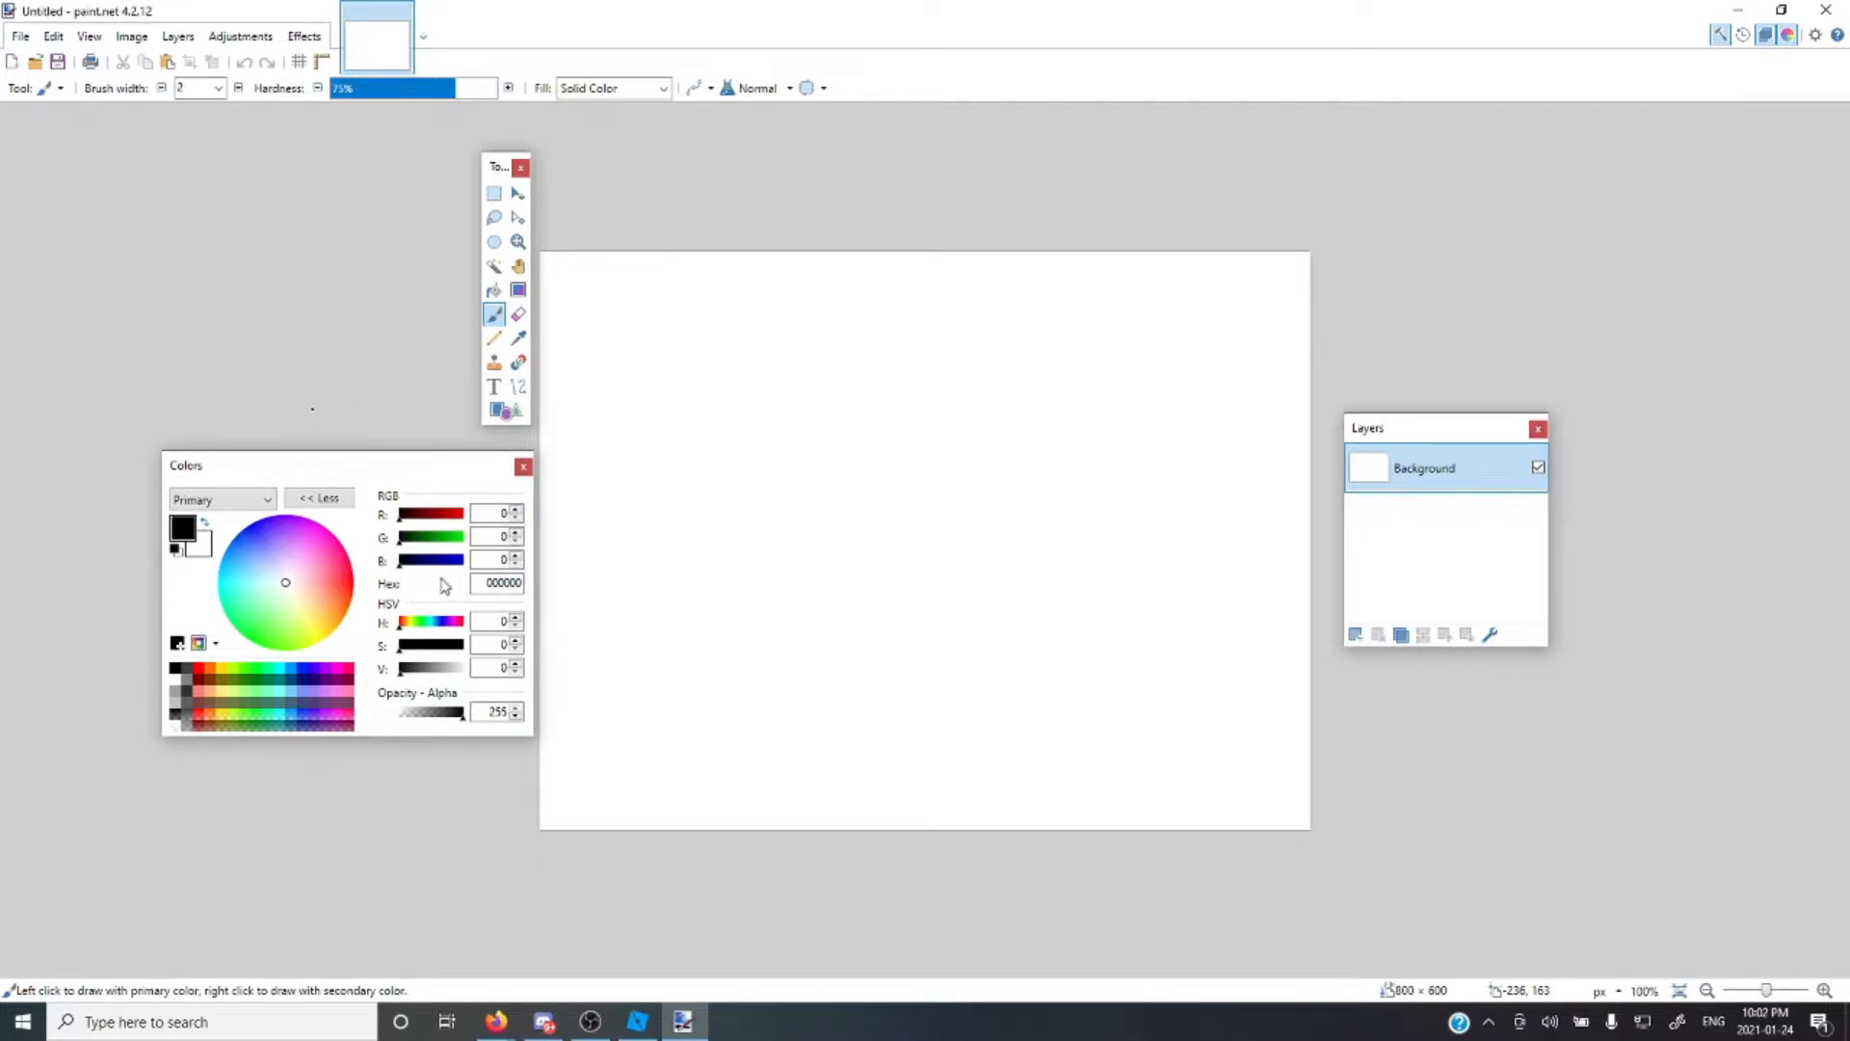
# Choose the Rectangle Select tool and view the Background layer's properties without changing them
pyautogui.click(493, 195)
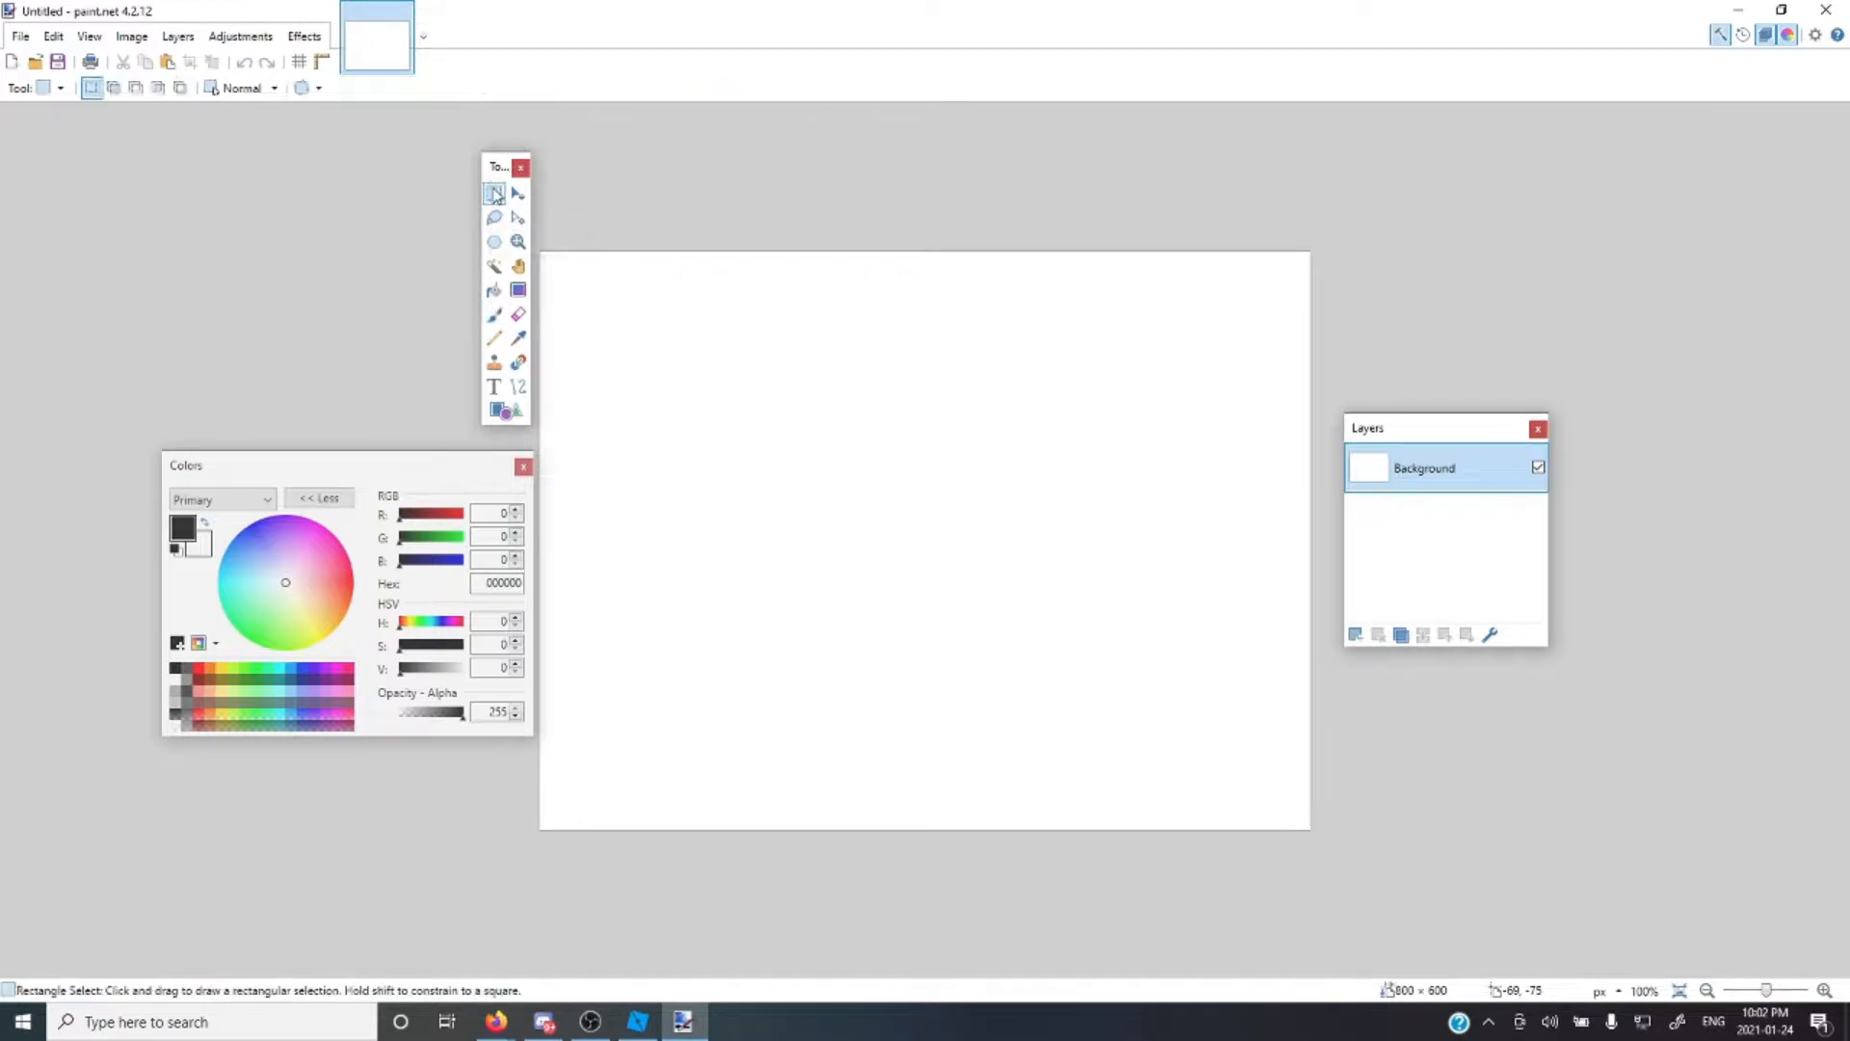
pyautogui.moveTo(1409, 439); pyautogui.dragTo(1383, 426)
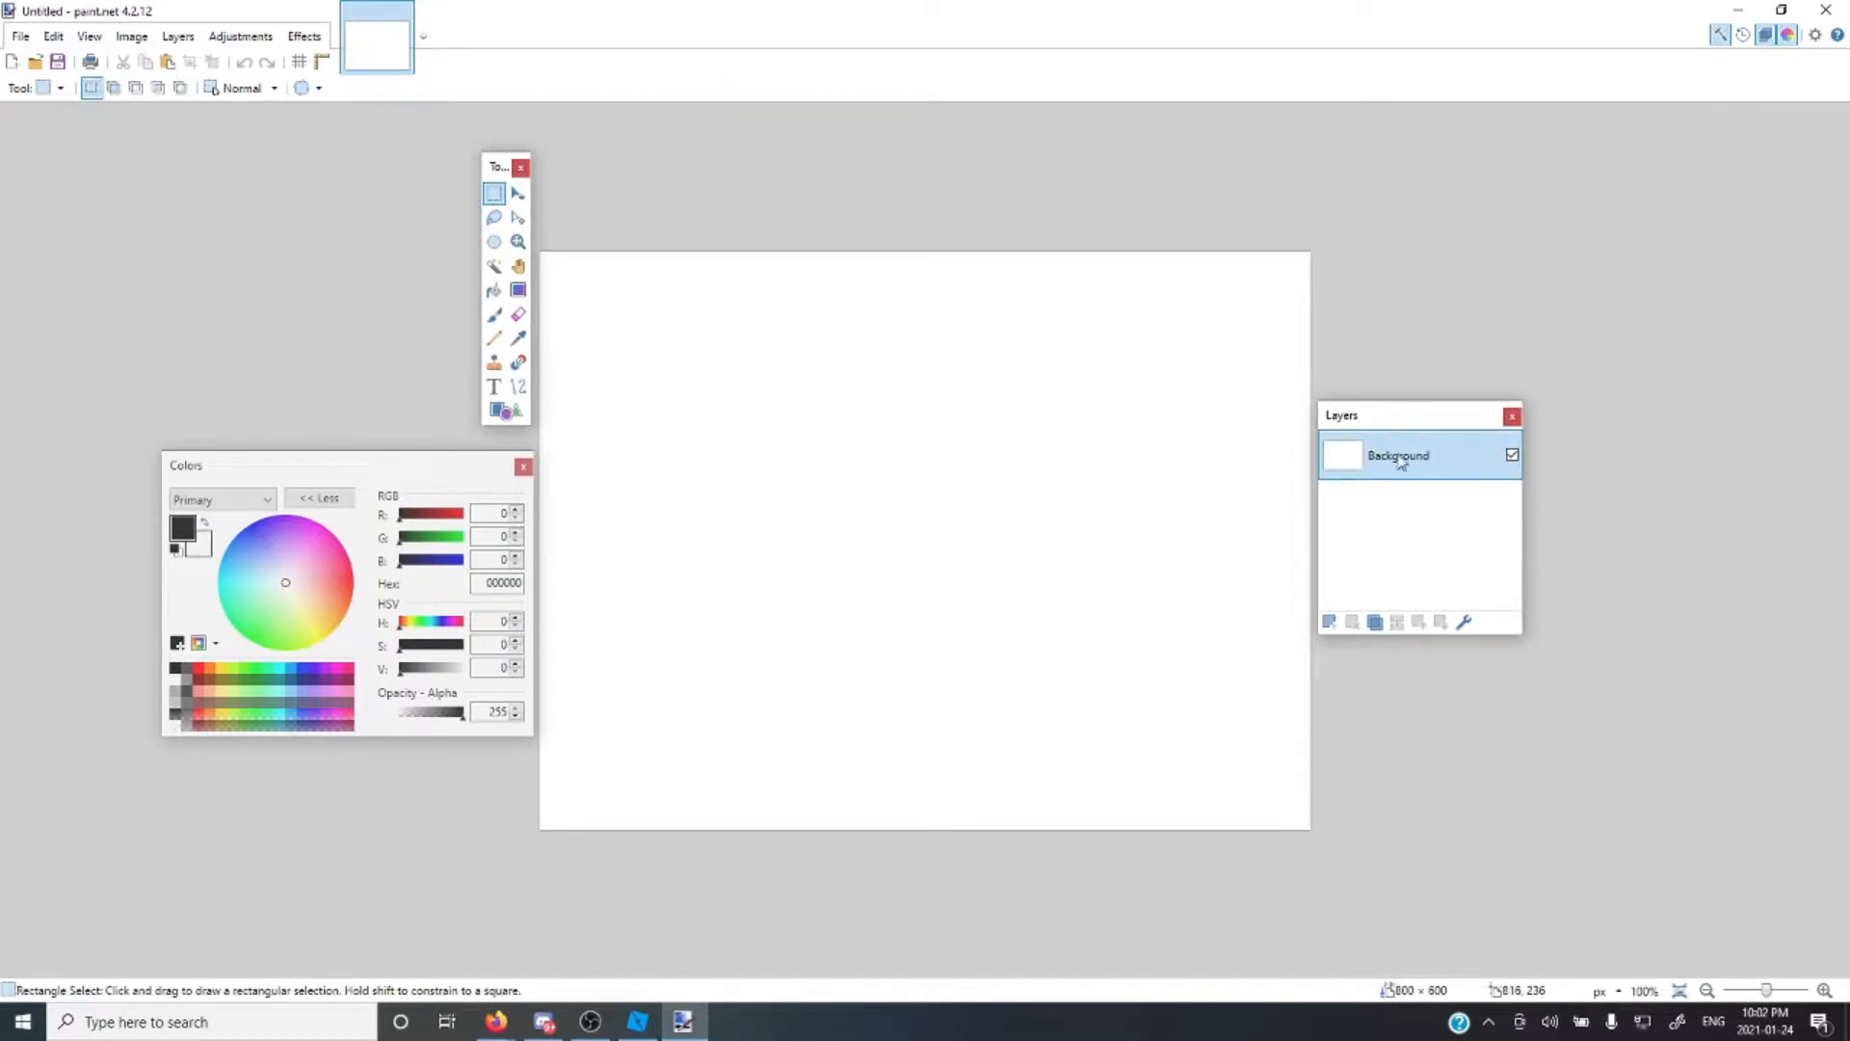
pyautogui.click(1464, 621)
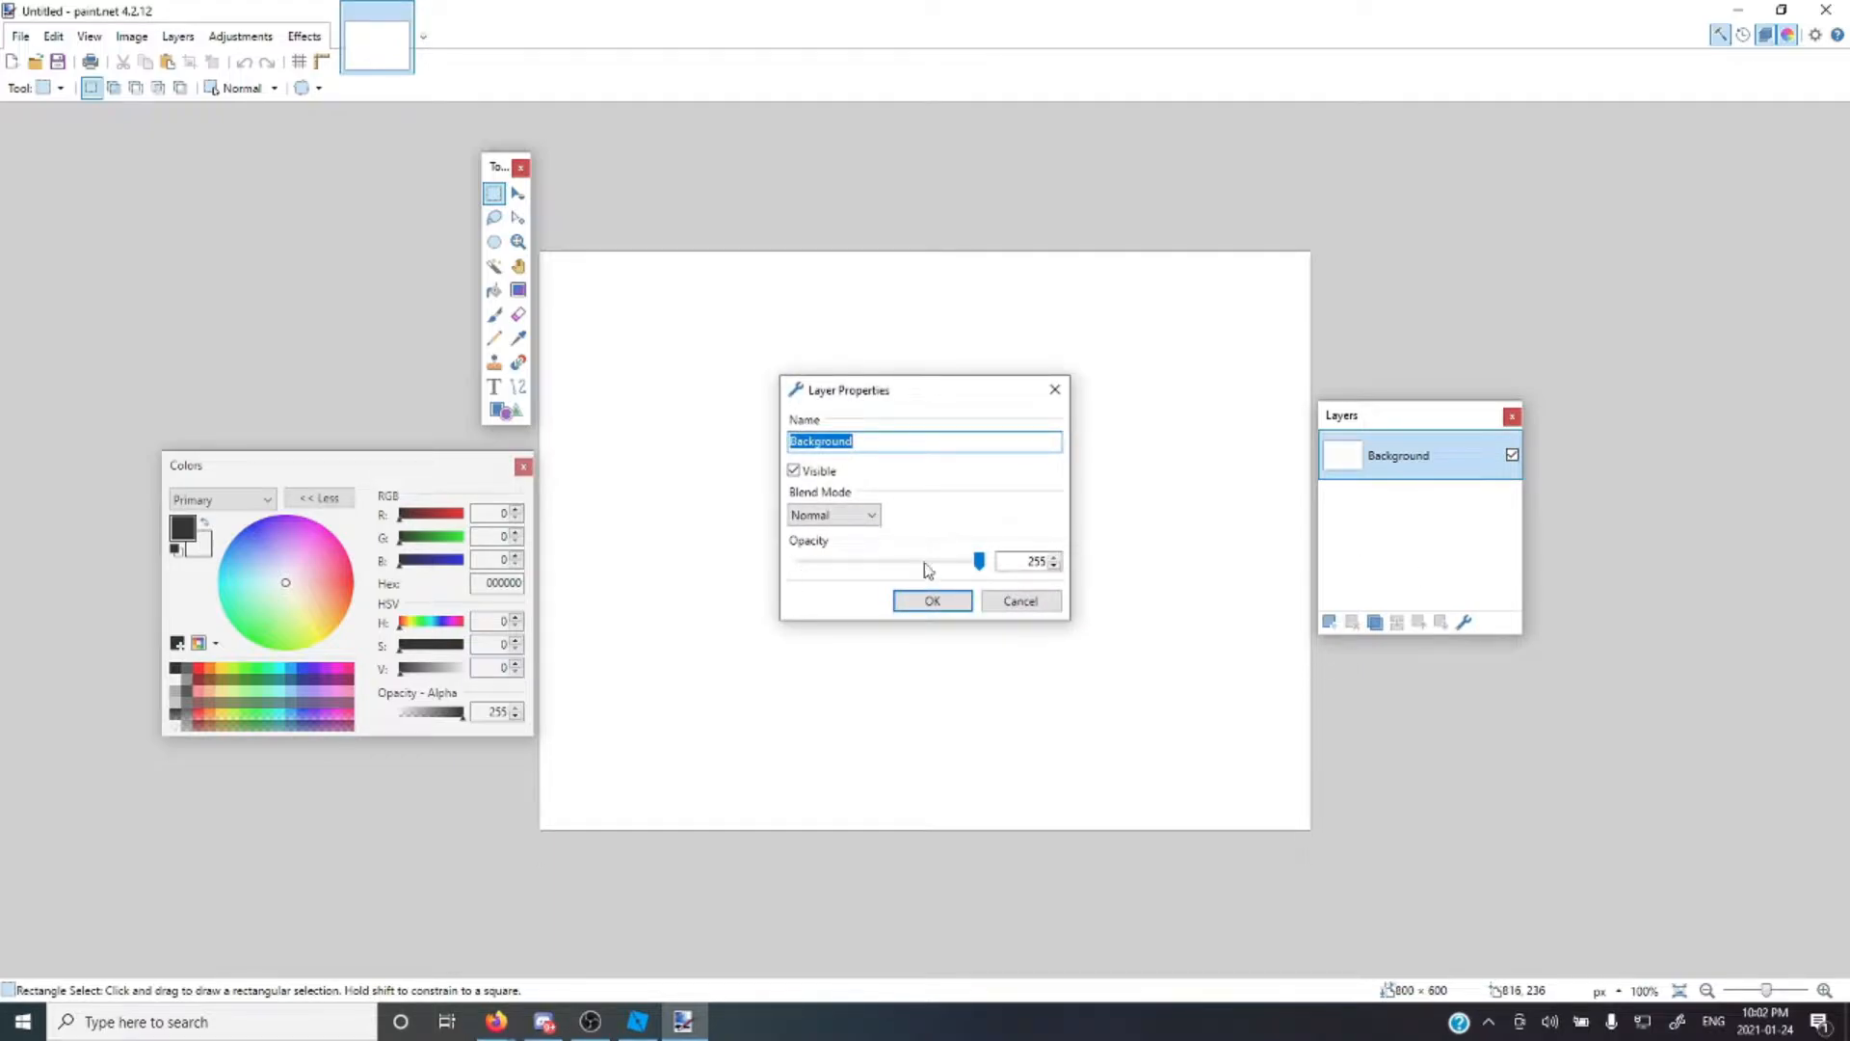
pyautogui.click(1054, 390)
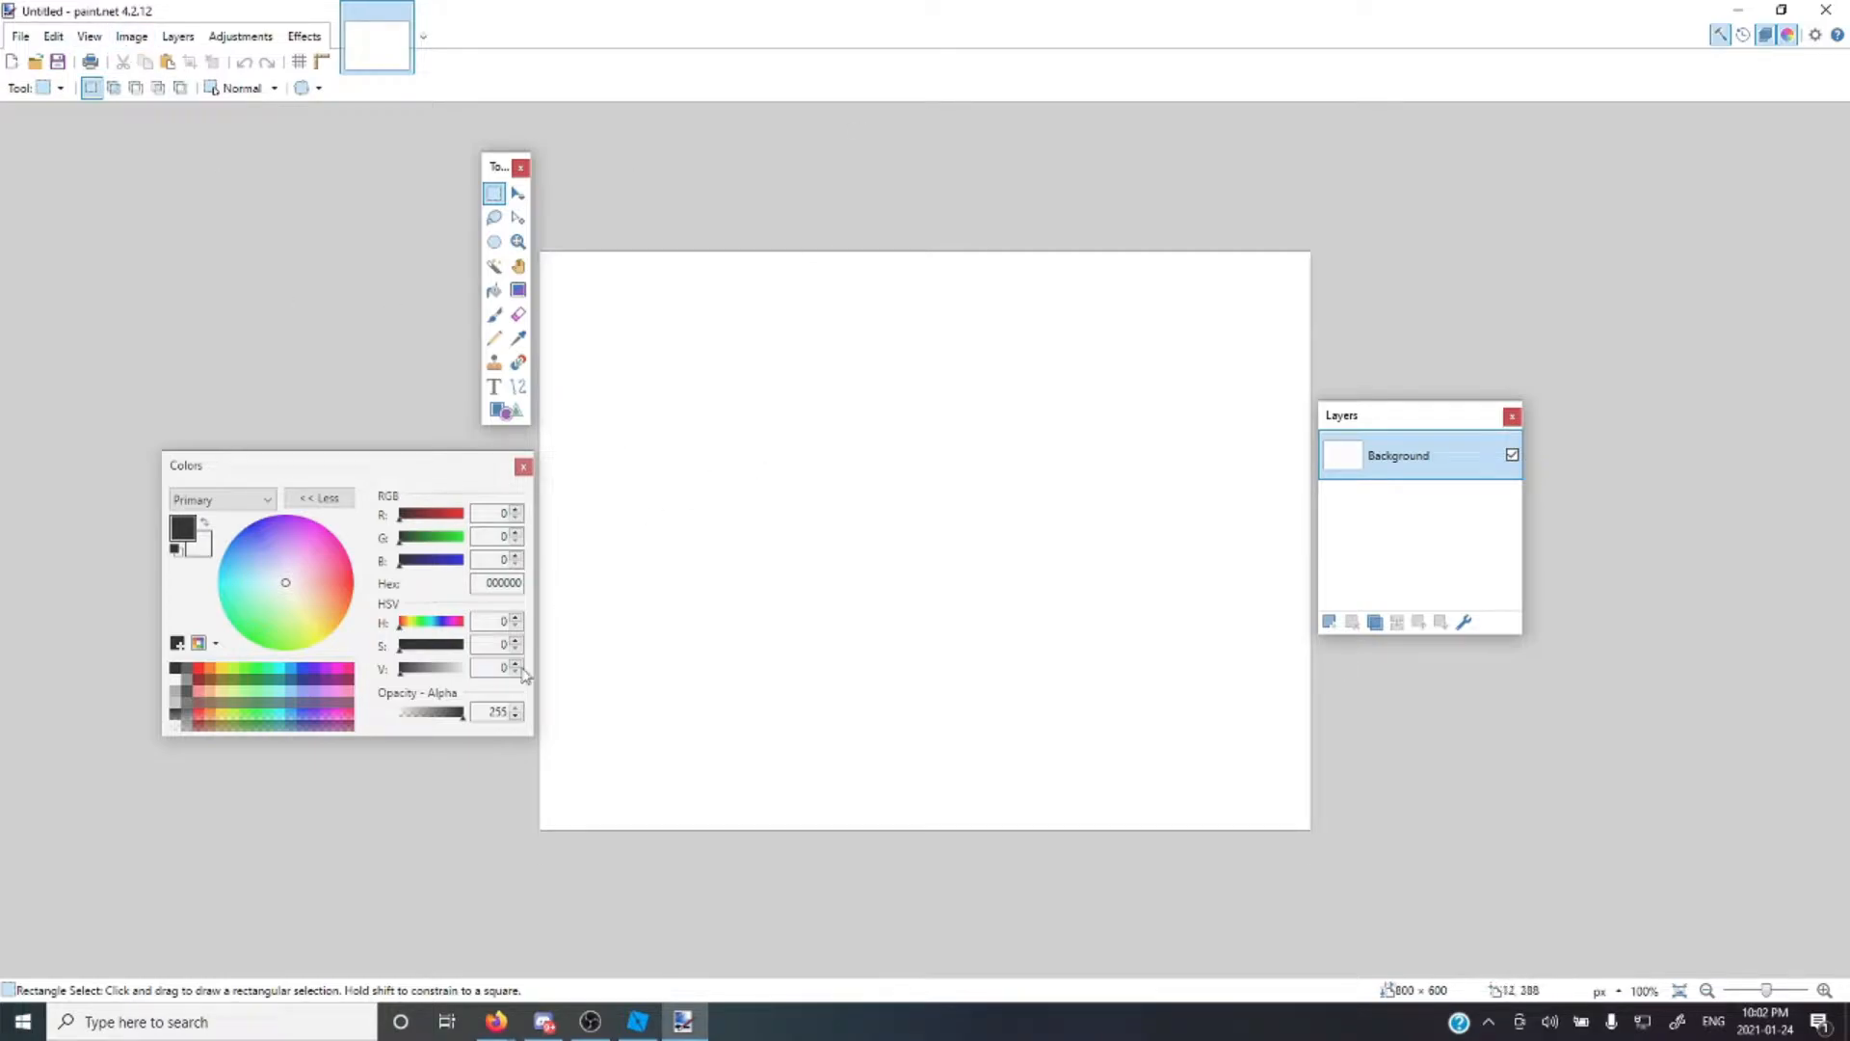
# Open the saved 2018 Chevrolet Equinox template PNG from the UV MAP folder inside Pictures
pyautogui.click(36, 62)
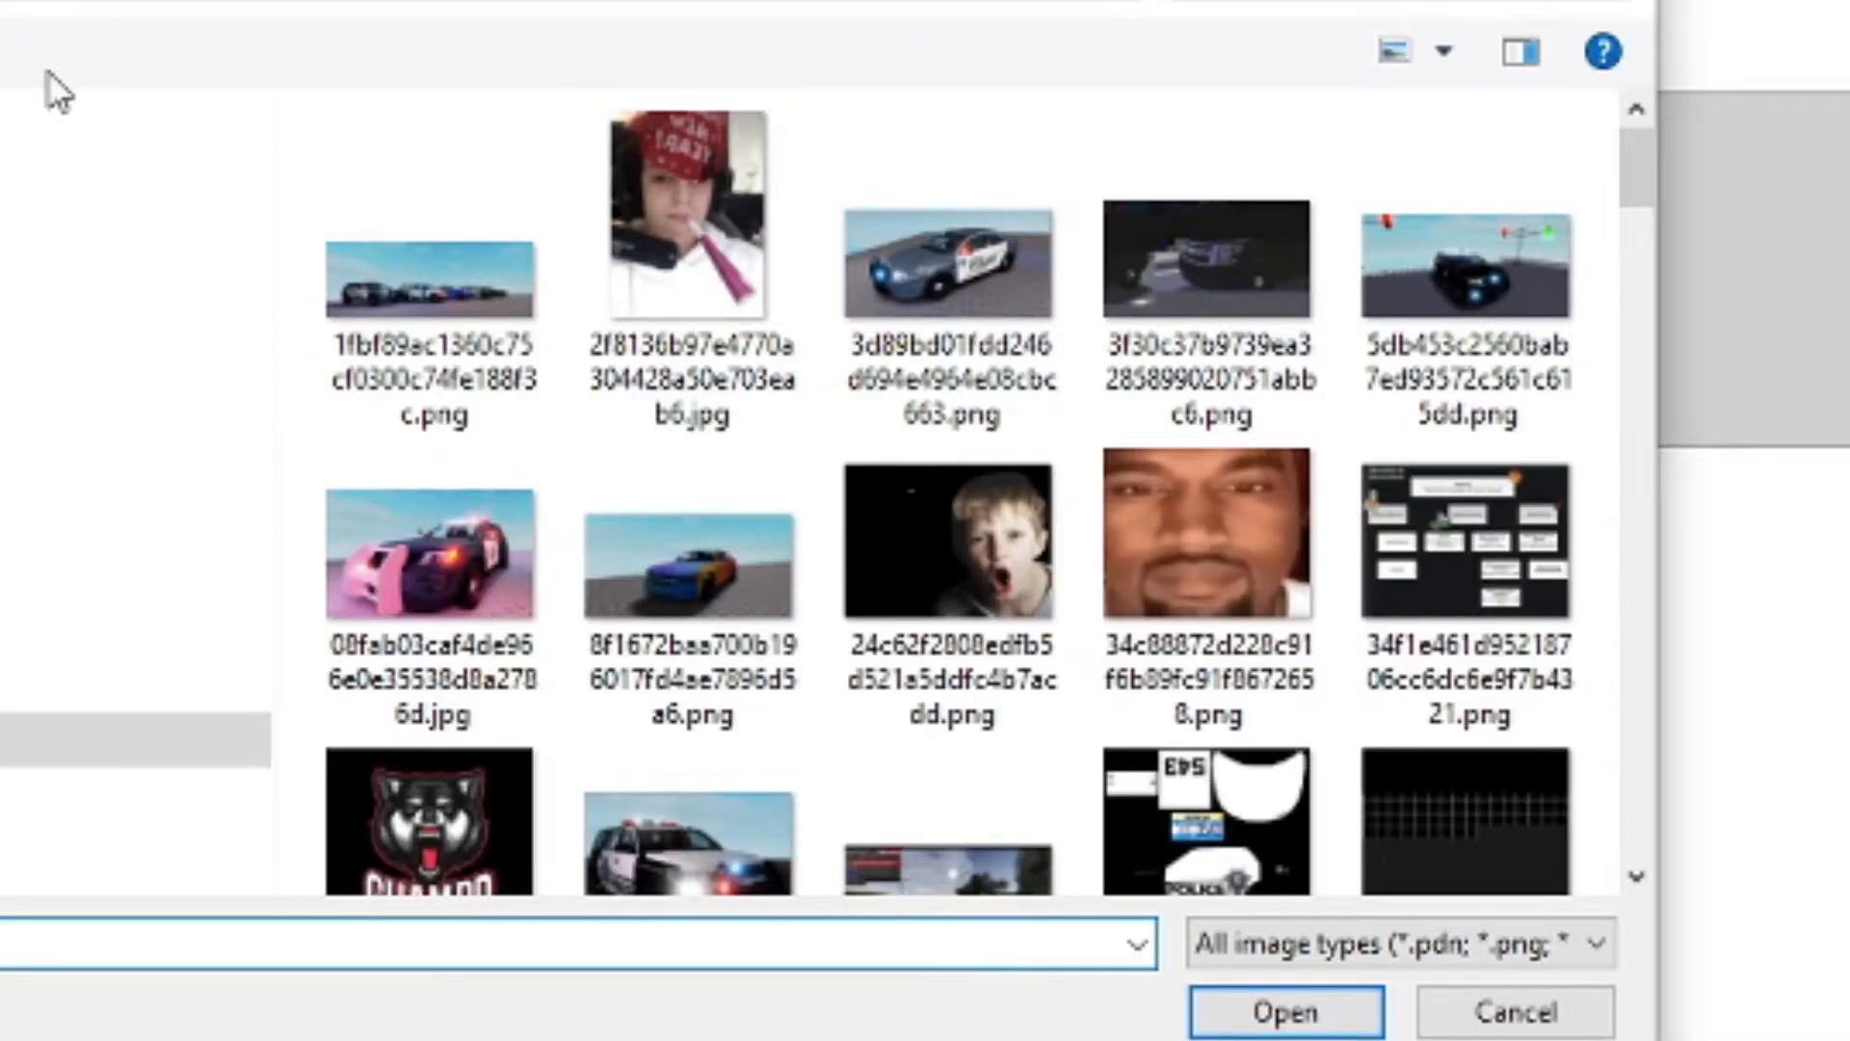
pyautogui.press('Escape')
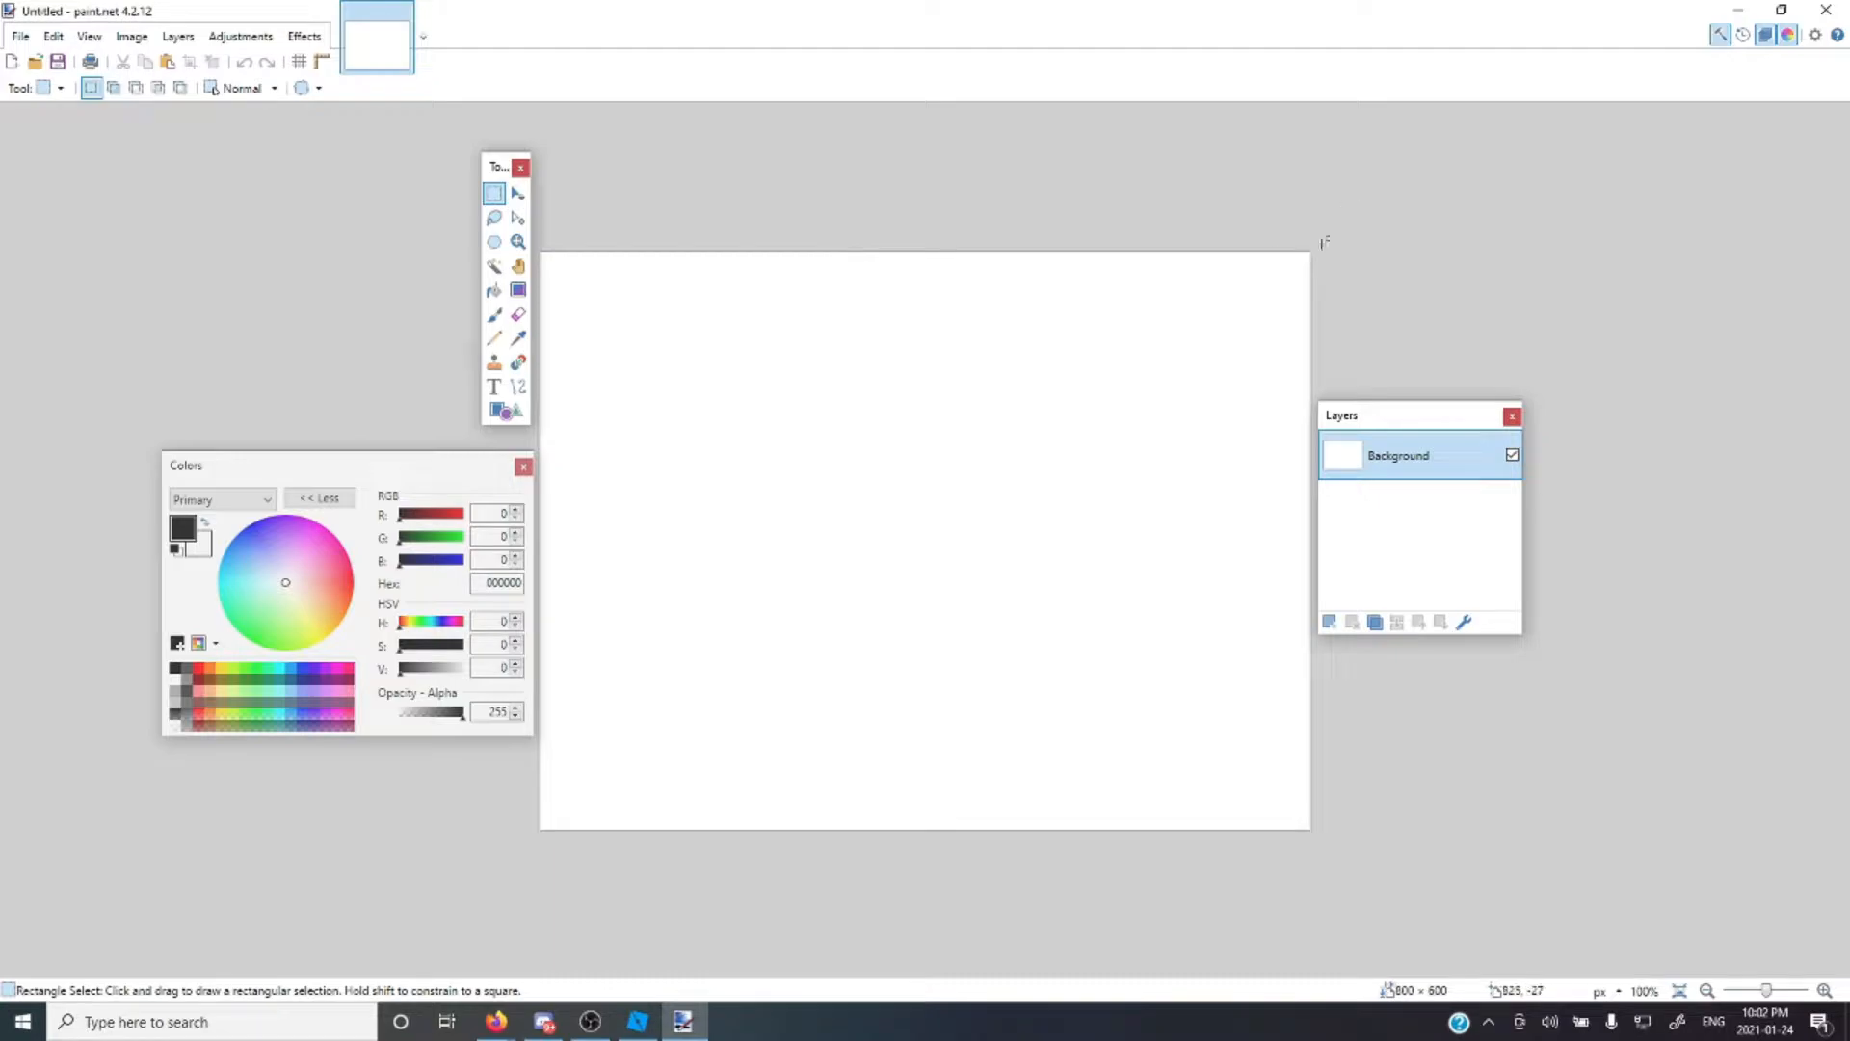
pyautogui.click(34, 62)
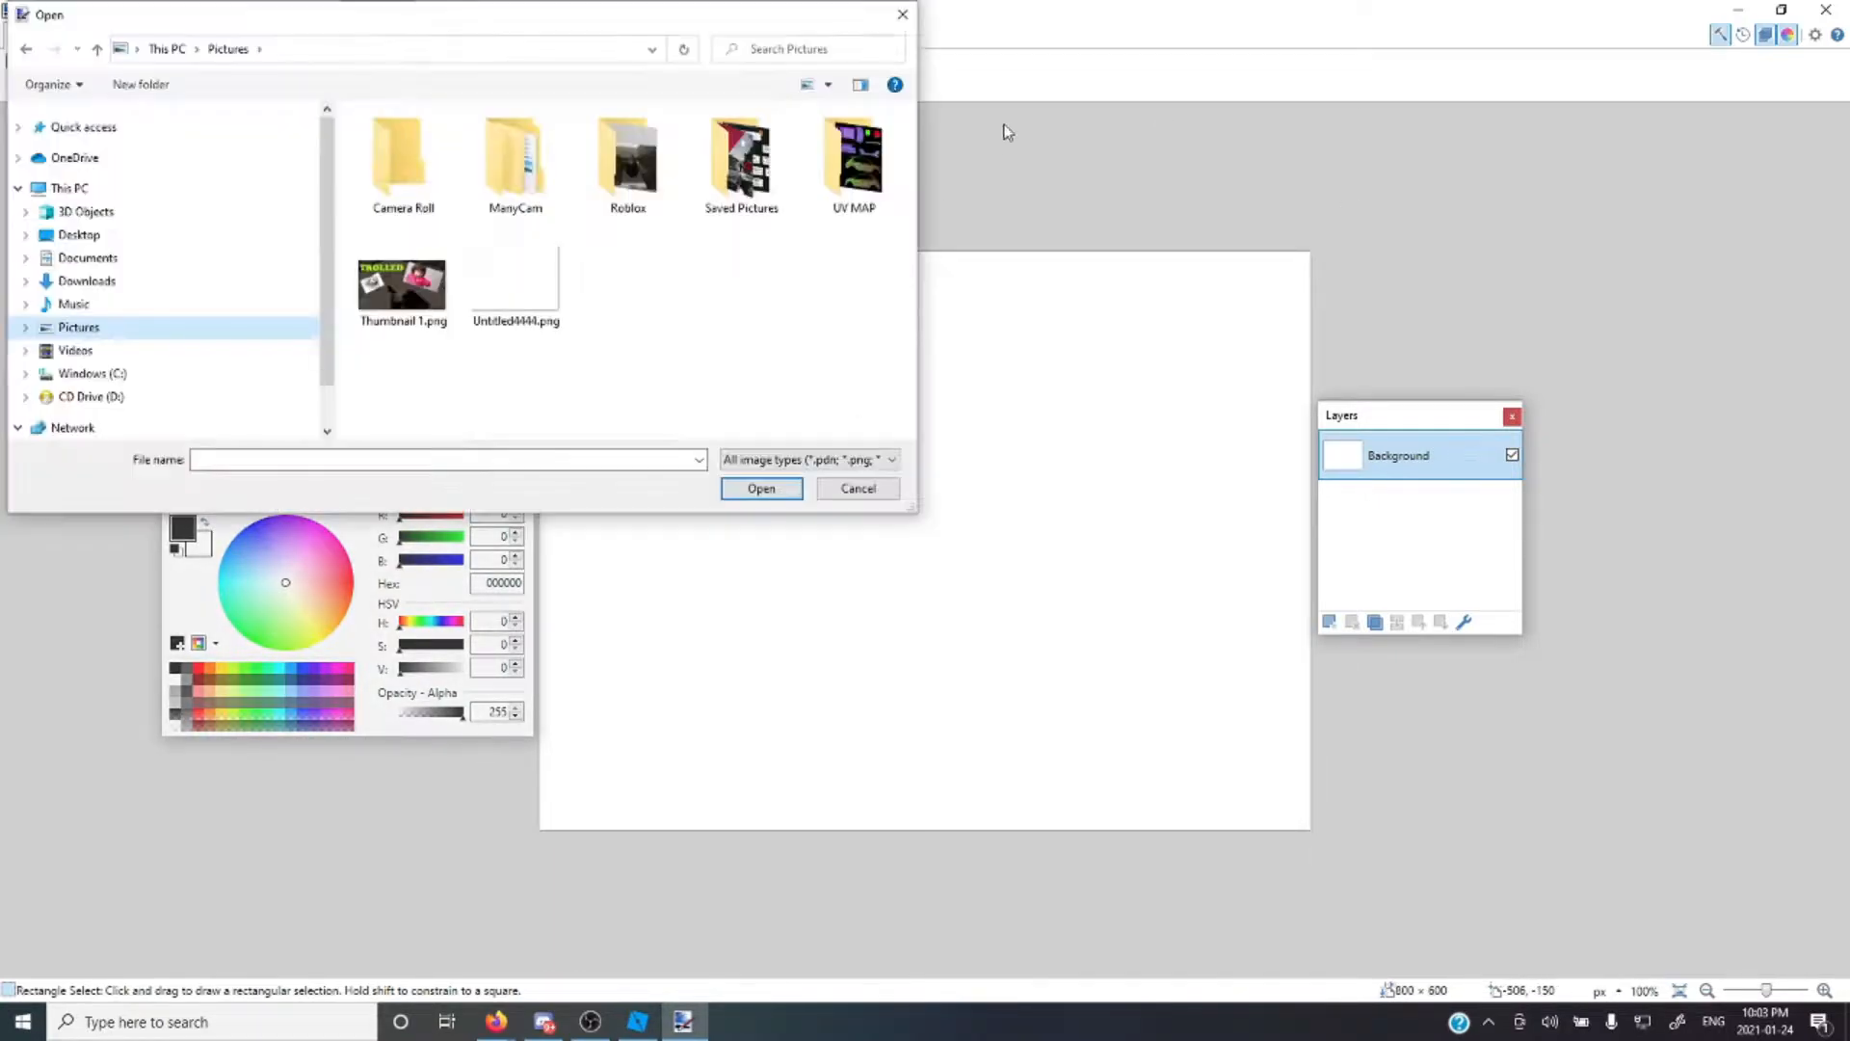
pyautogui.doubleClick(863, 161)
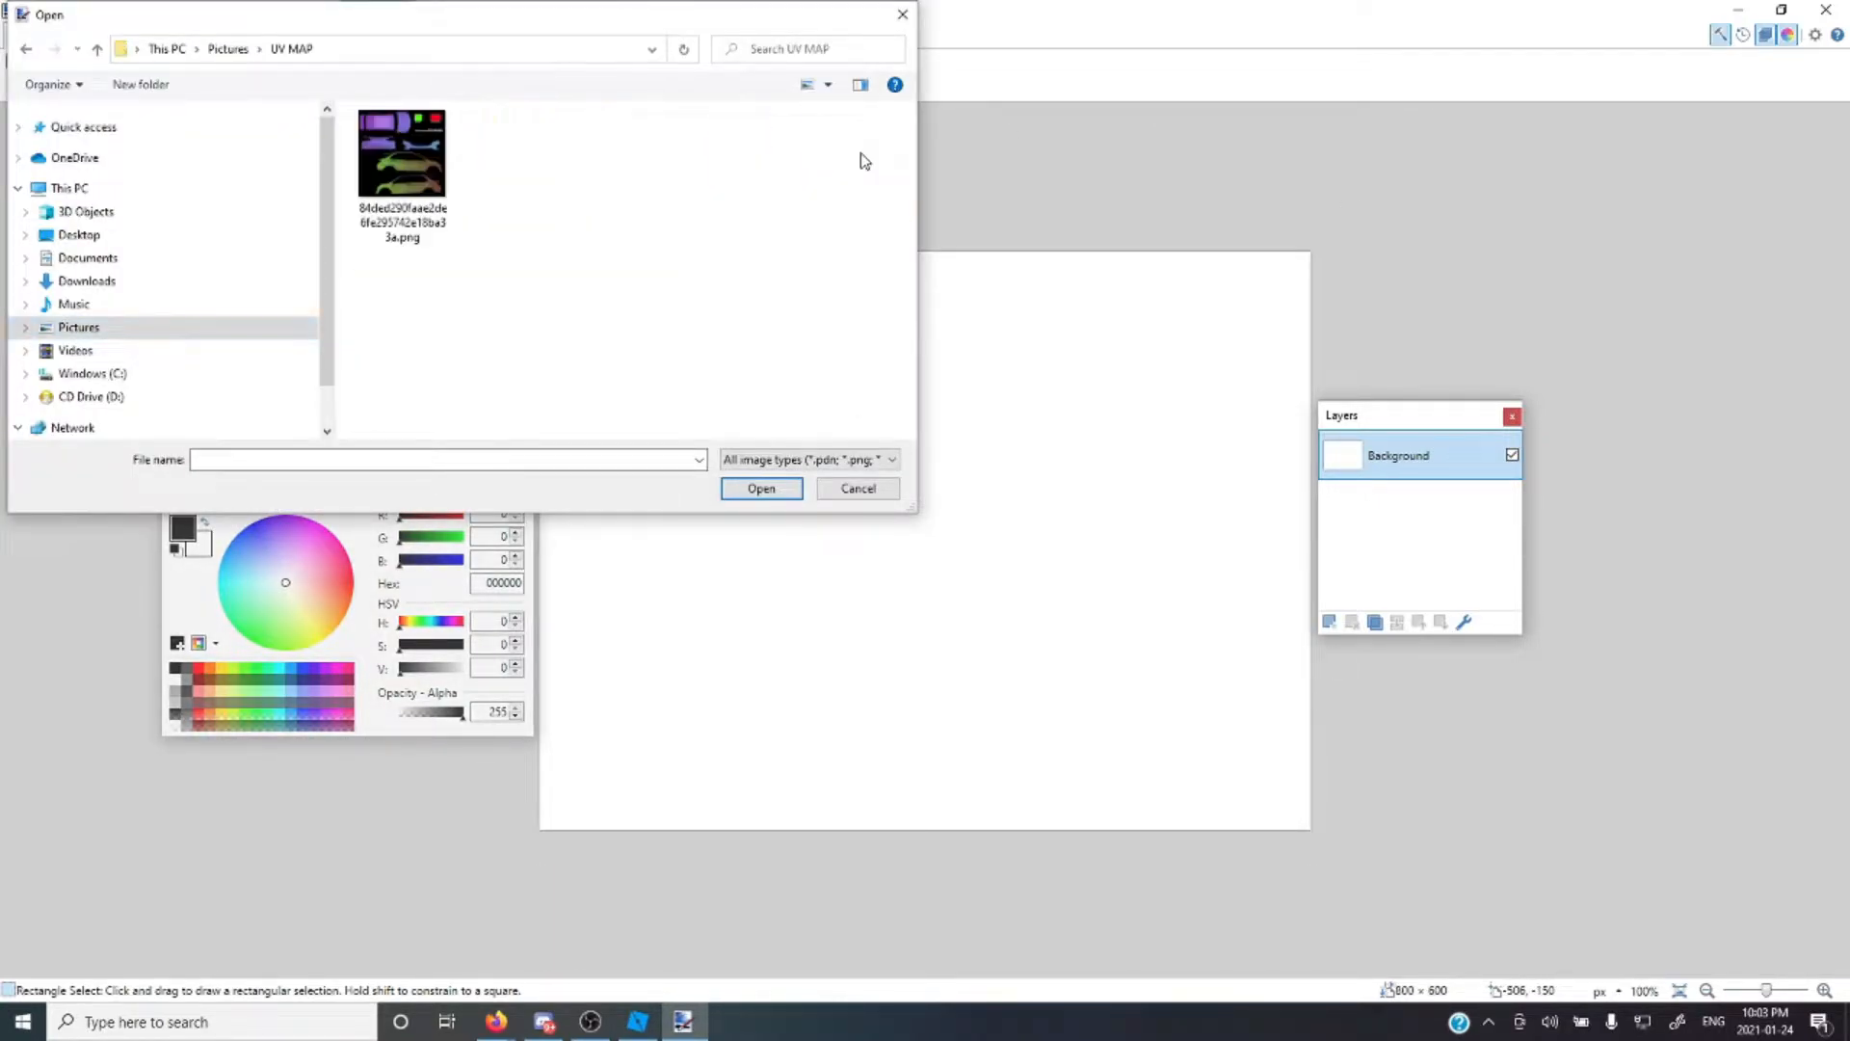
pyautogui.doubleClick(401, 165)
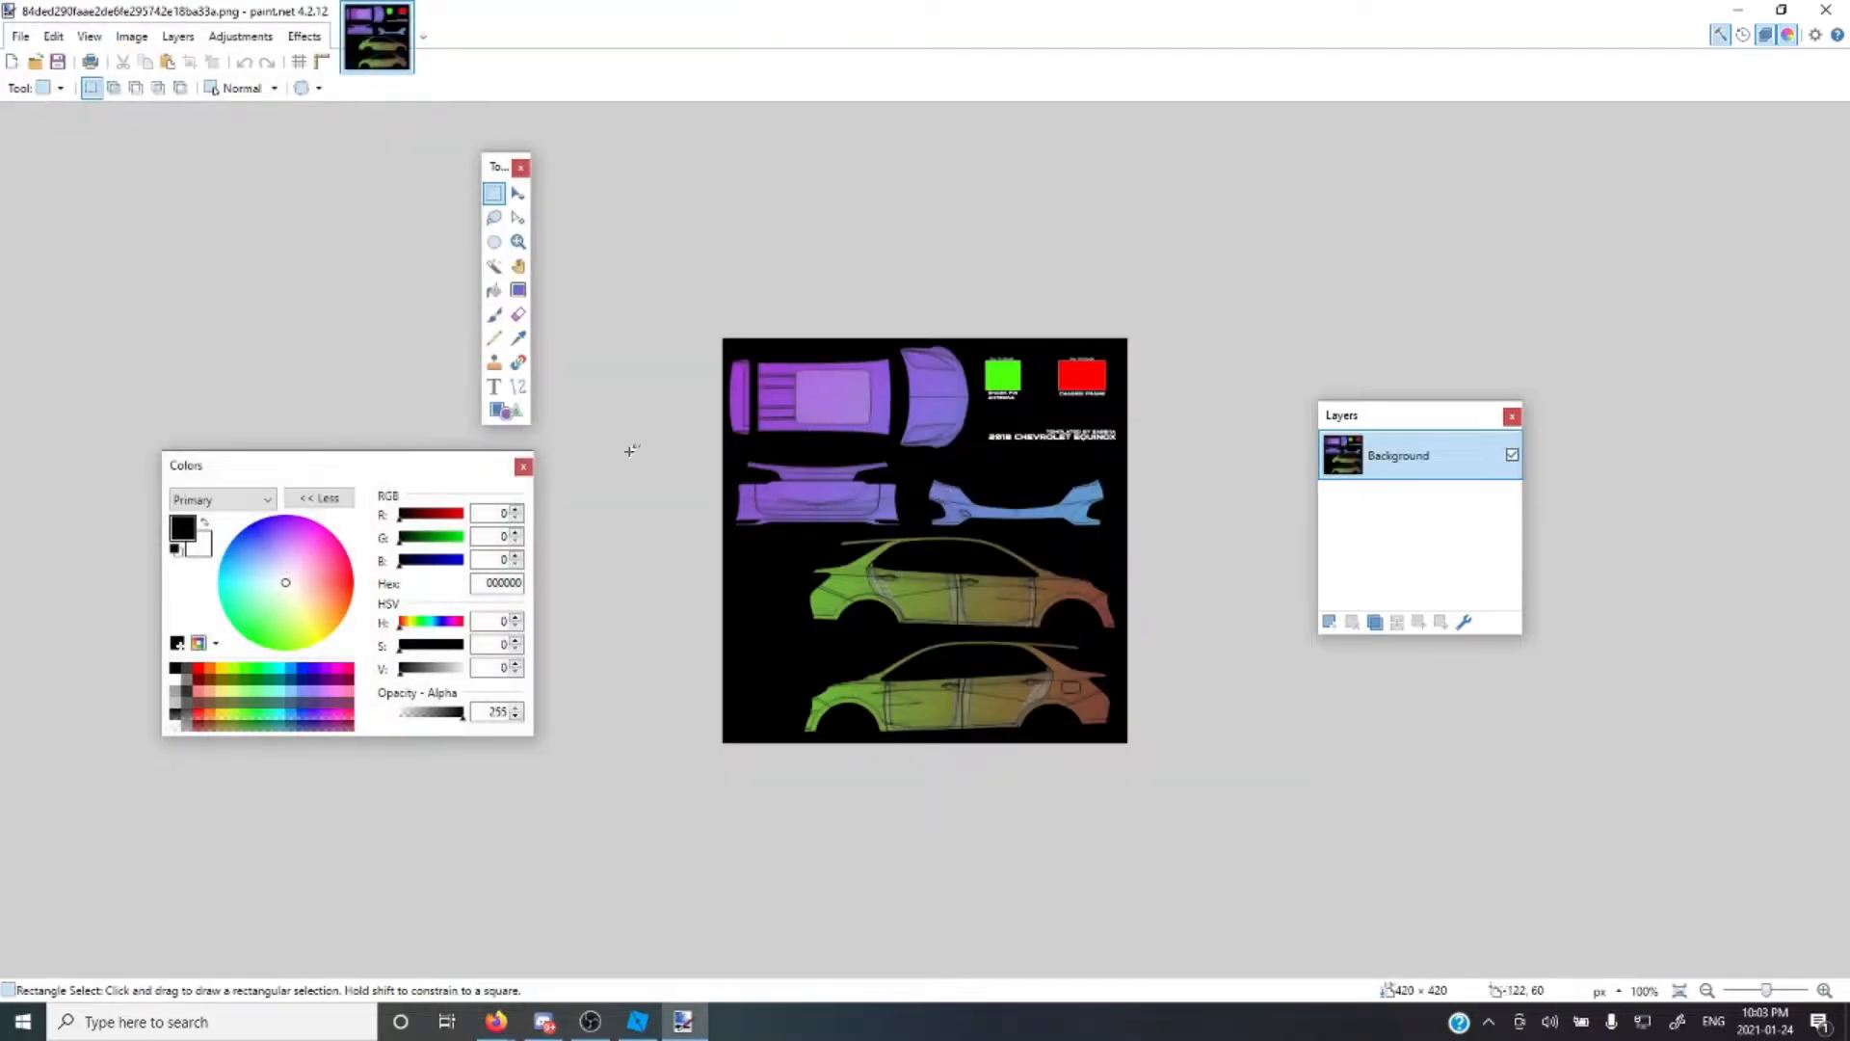
# Try widening the canvas to 428 pixels while keeping its height at 420 pixels, with the template anchored at the top left
pyautogui.click(1781, 991)
pyautogui.moveTo(1781, 989); pyautogui.dragTo(1776, 994)
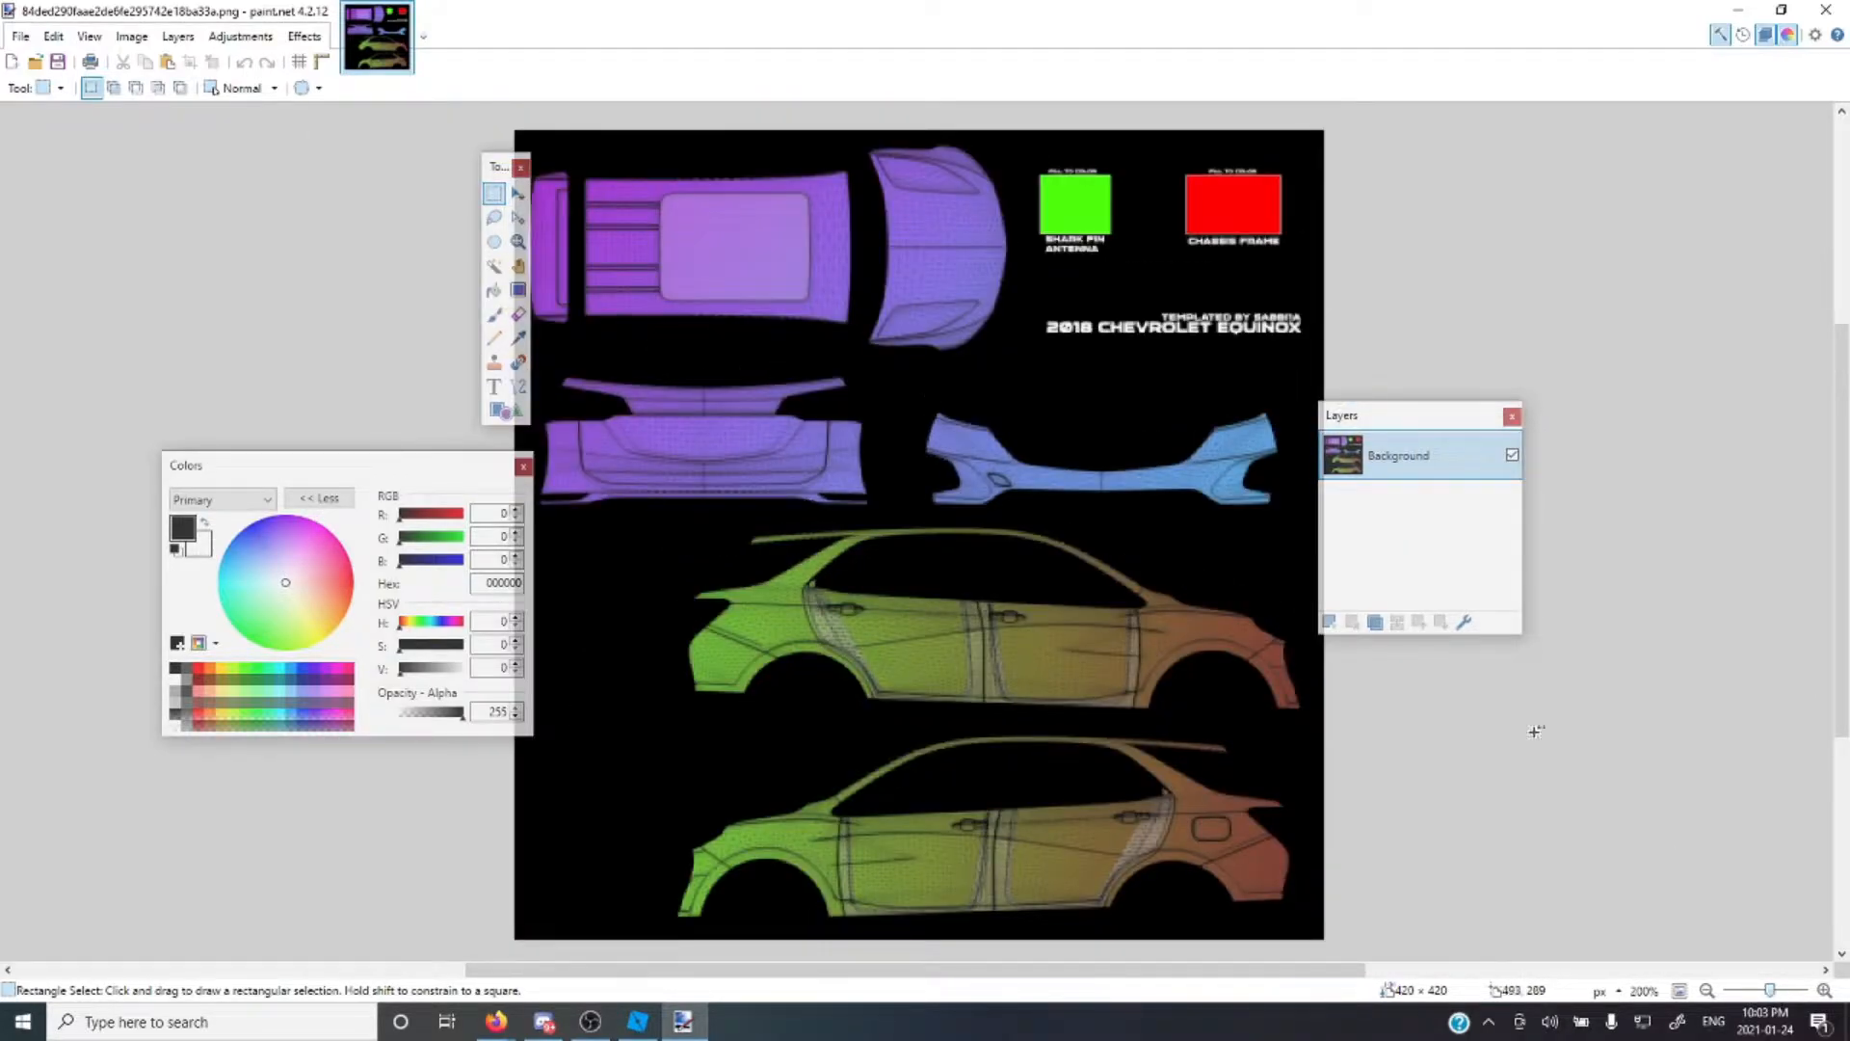
pyautogui.moveTo(1771, 992); pyautogui.dragTo(1765, 992)
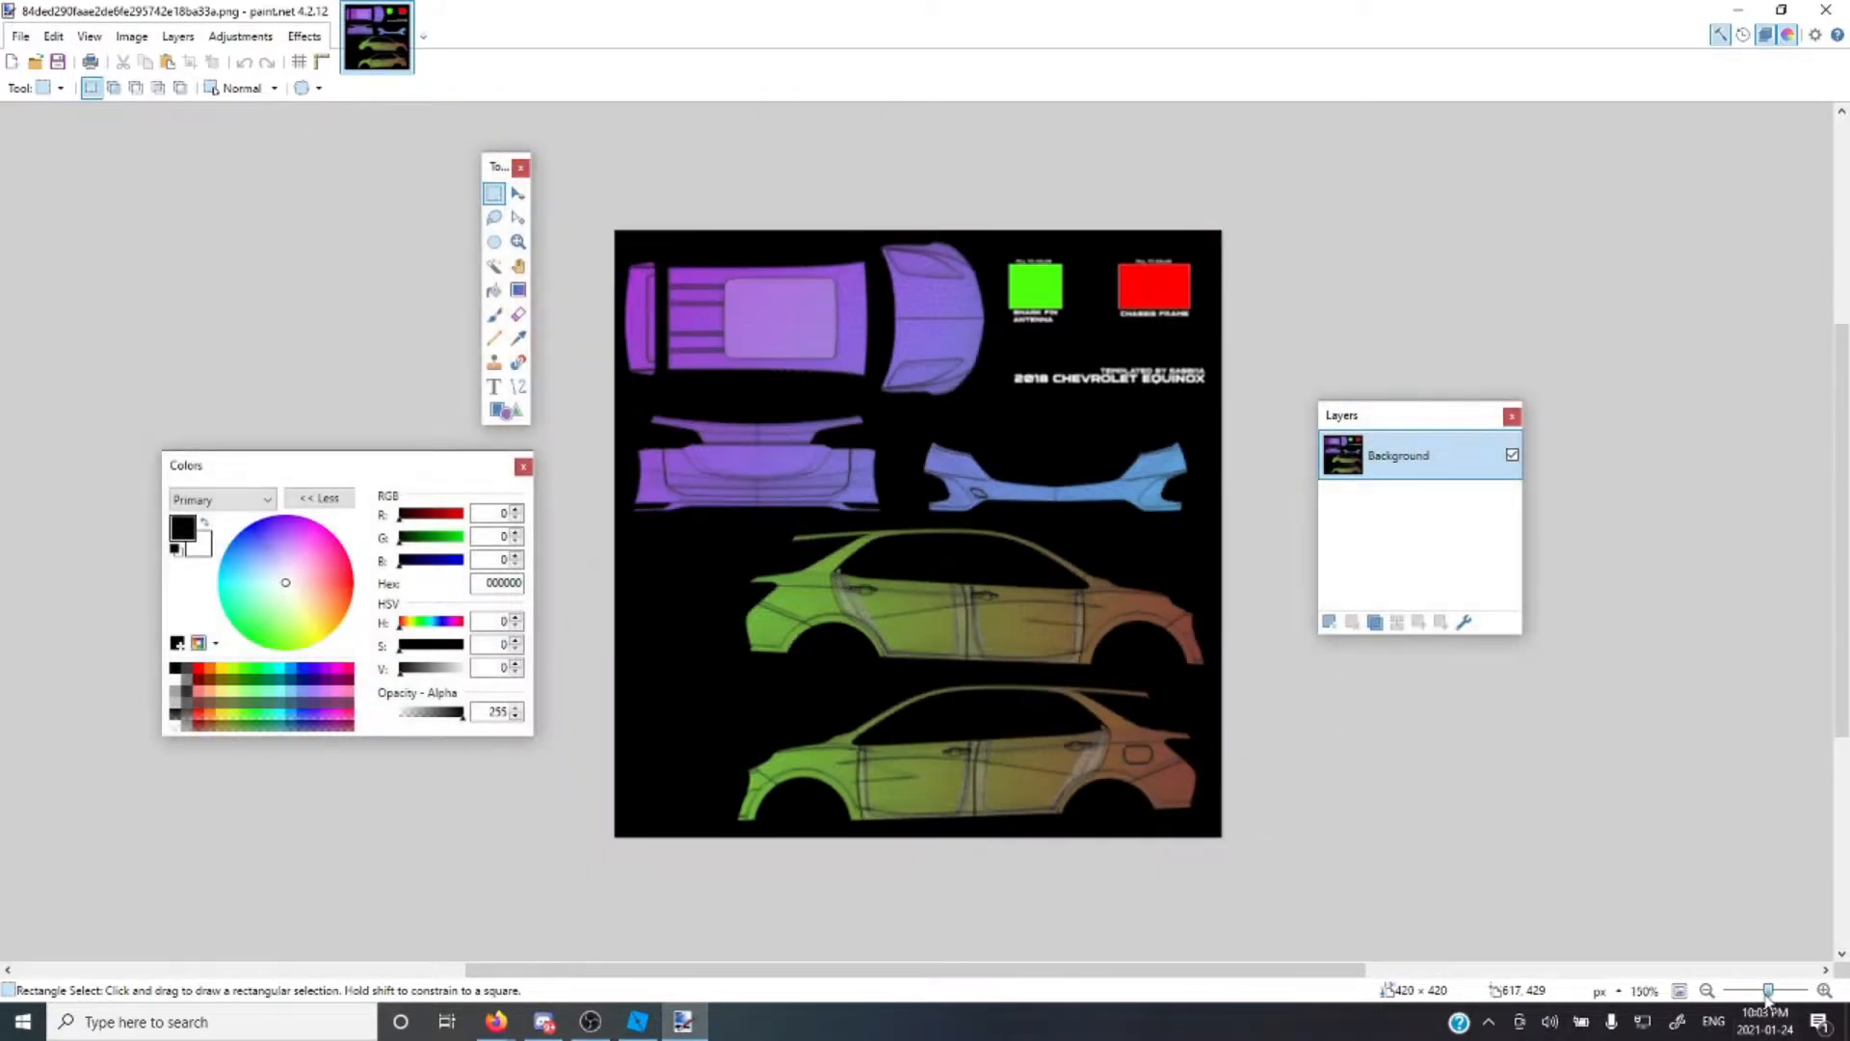
pyautogui.click(116, 35)
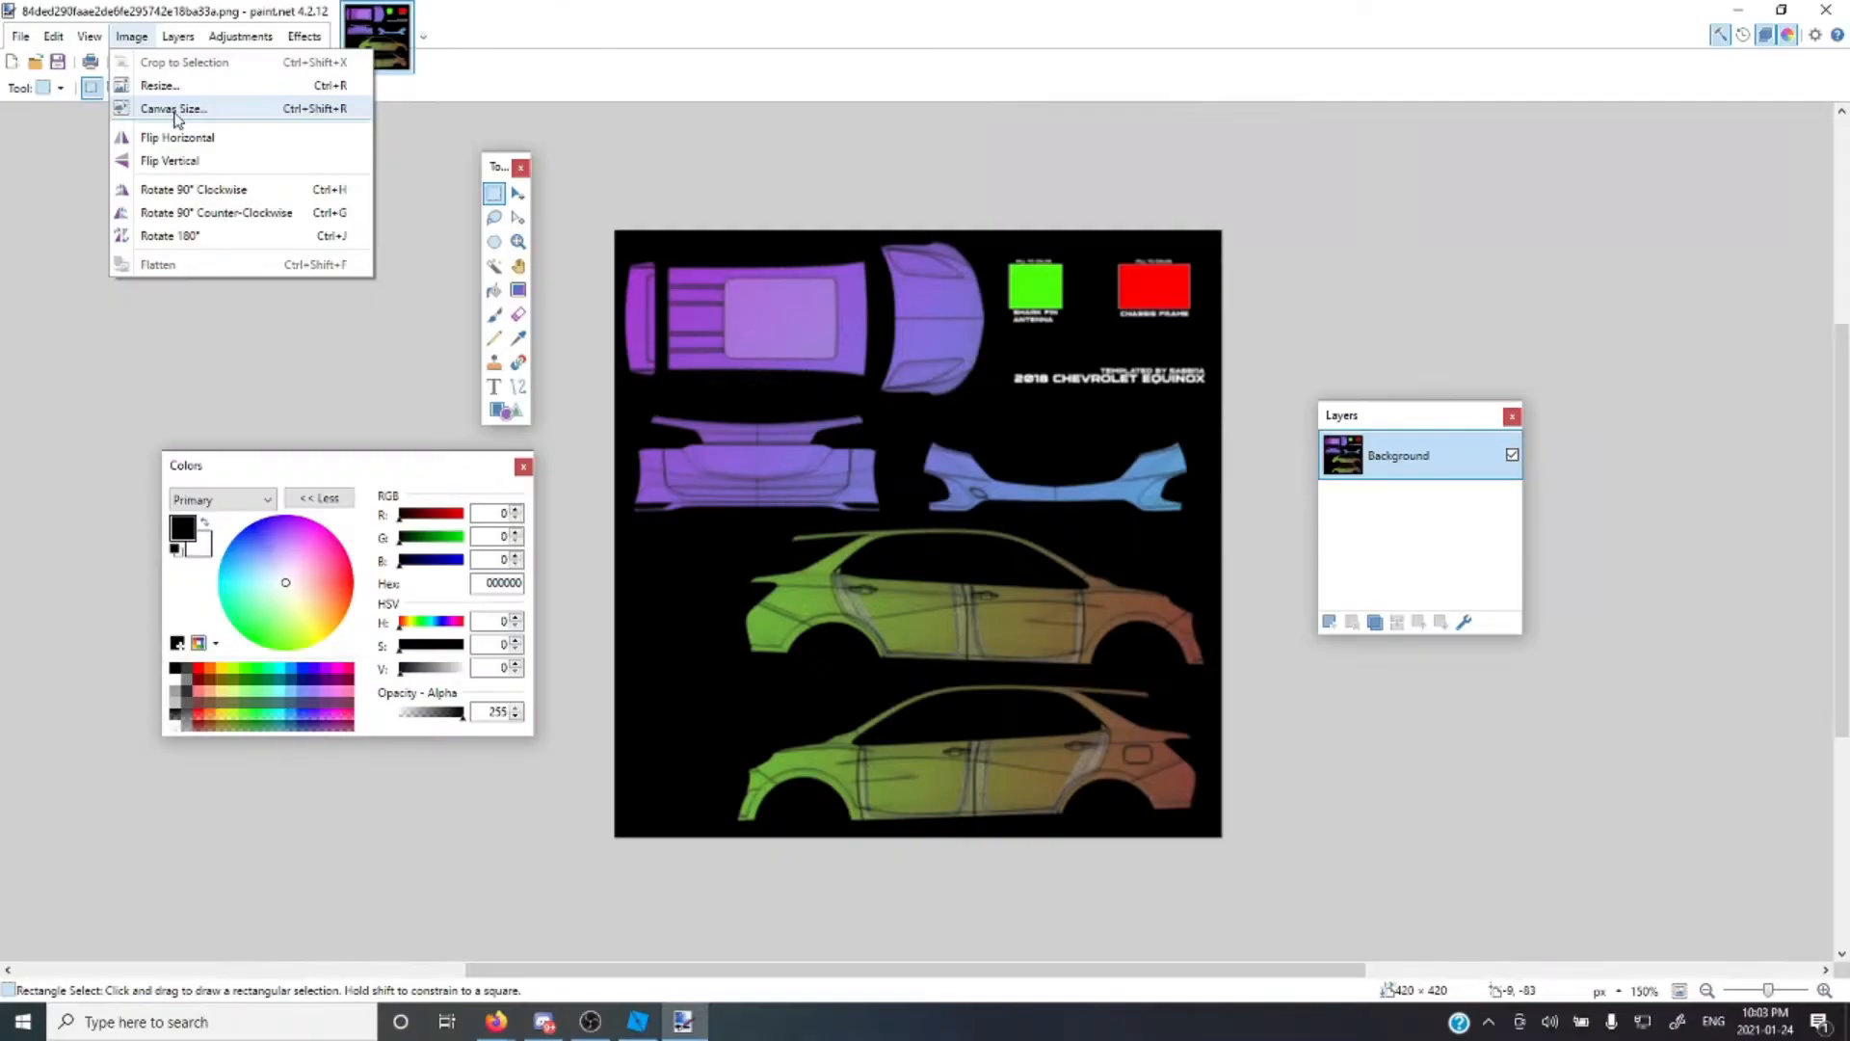
pyautogui.click(461, 294)
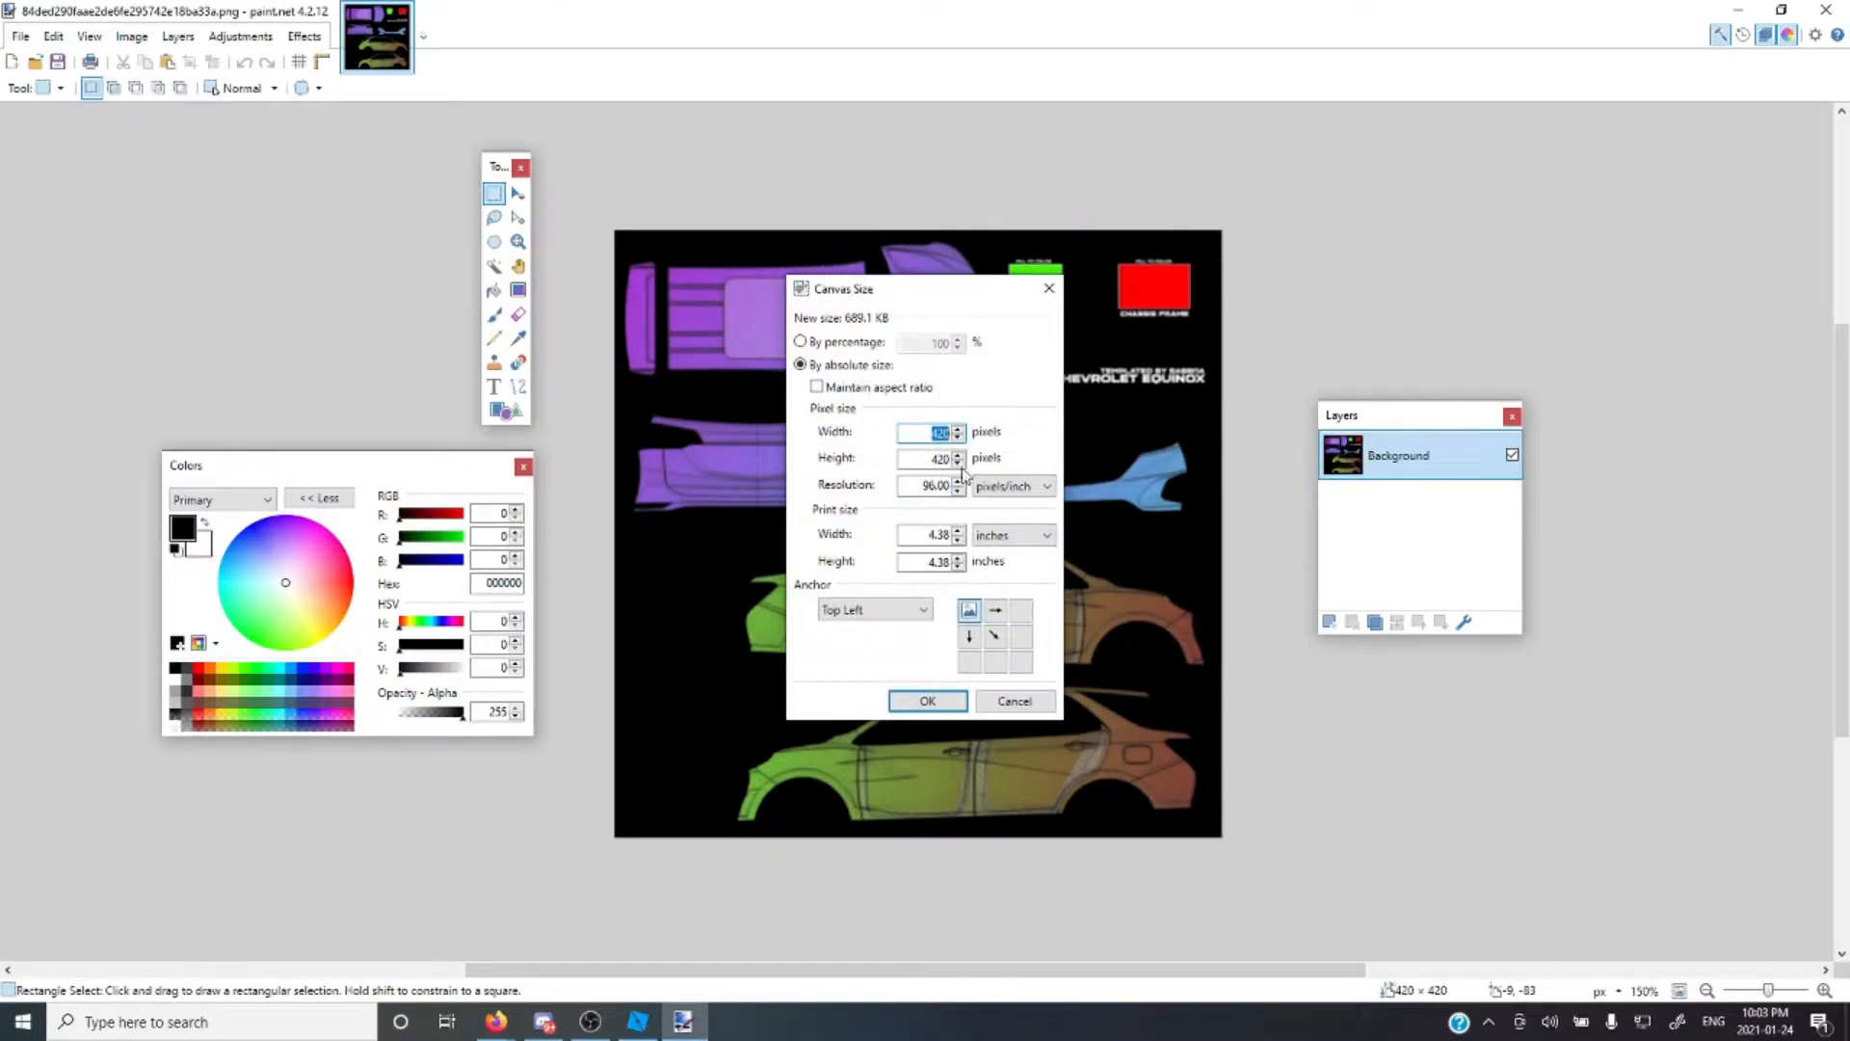
pyautogui.click(959, 429)
pyautogui.click(959, 429)
pyautogui.click(959, 429)
pyautogui.click(960, 430)
pyautogui.click(960, 429)
pyautogui.click(927, 701)
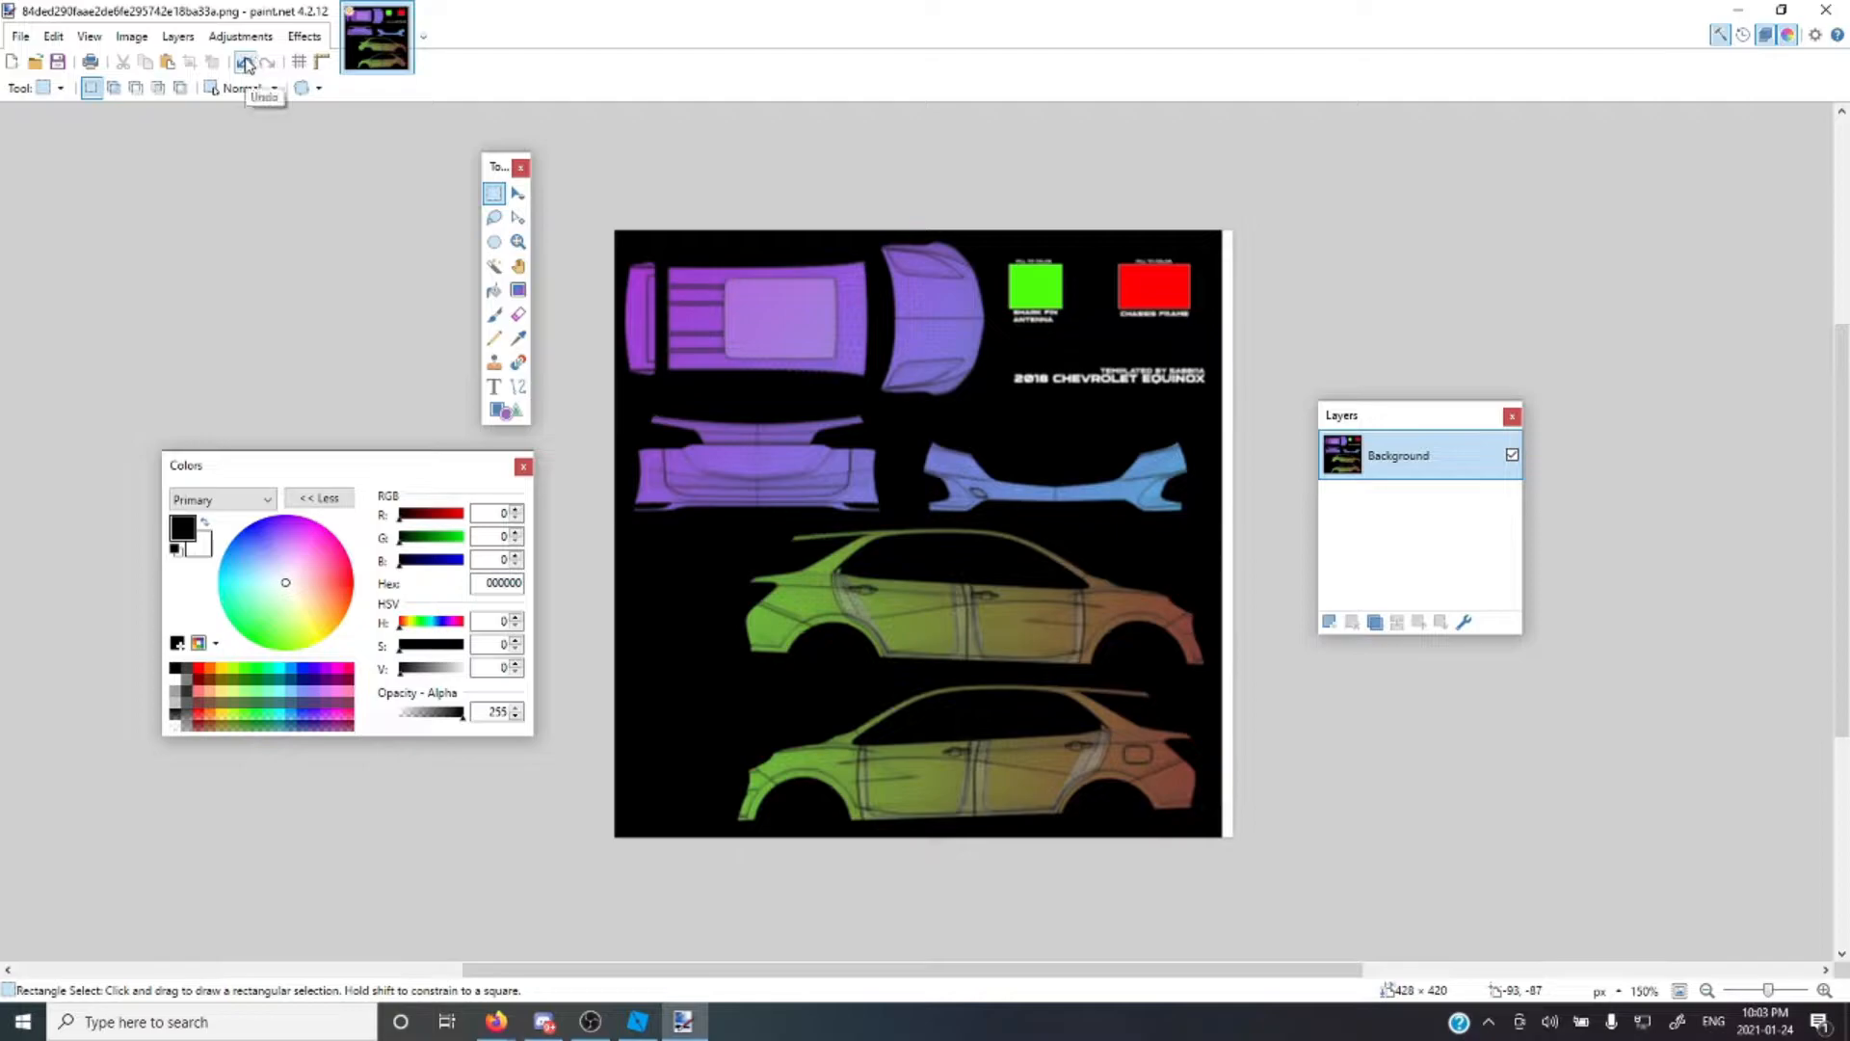
# Resize the template image to 4096 × 4096 pixels with the aspect ratio maintained
pyautogui.click(132, 35)
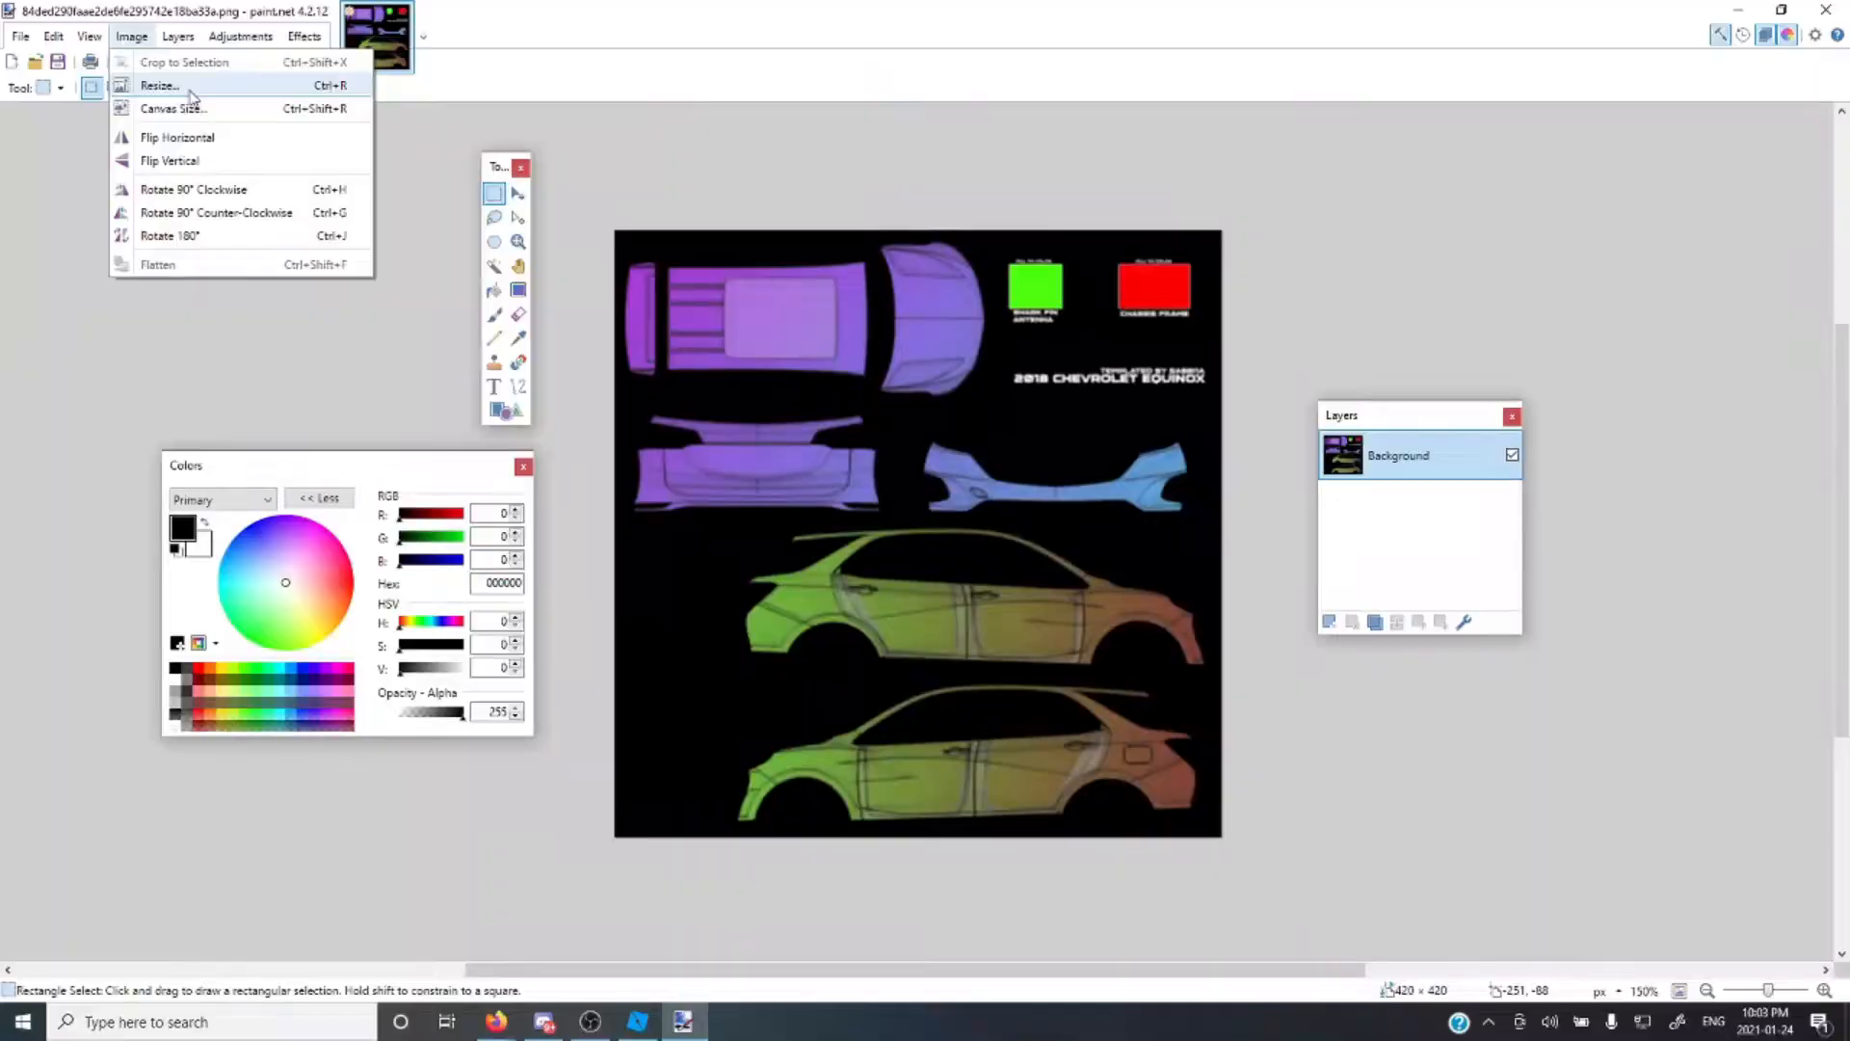
pyautogui.click(583, 289)
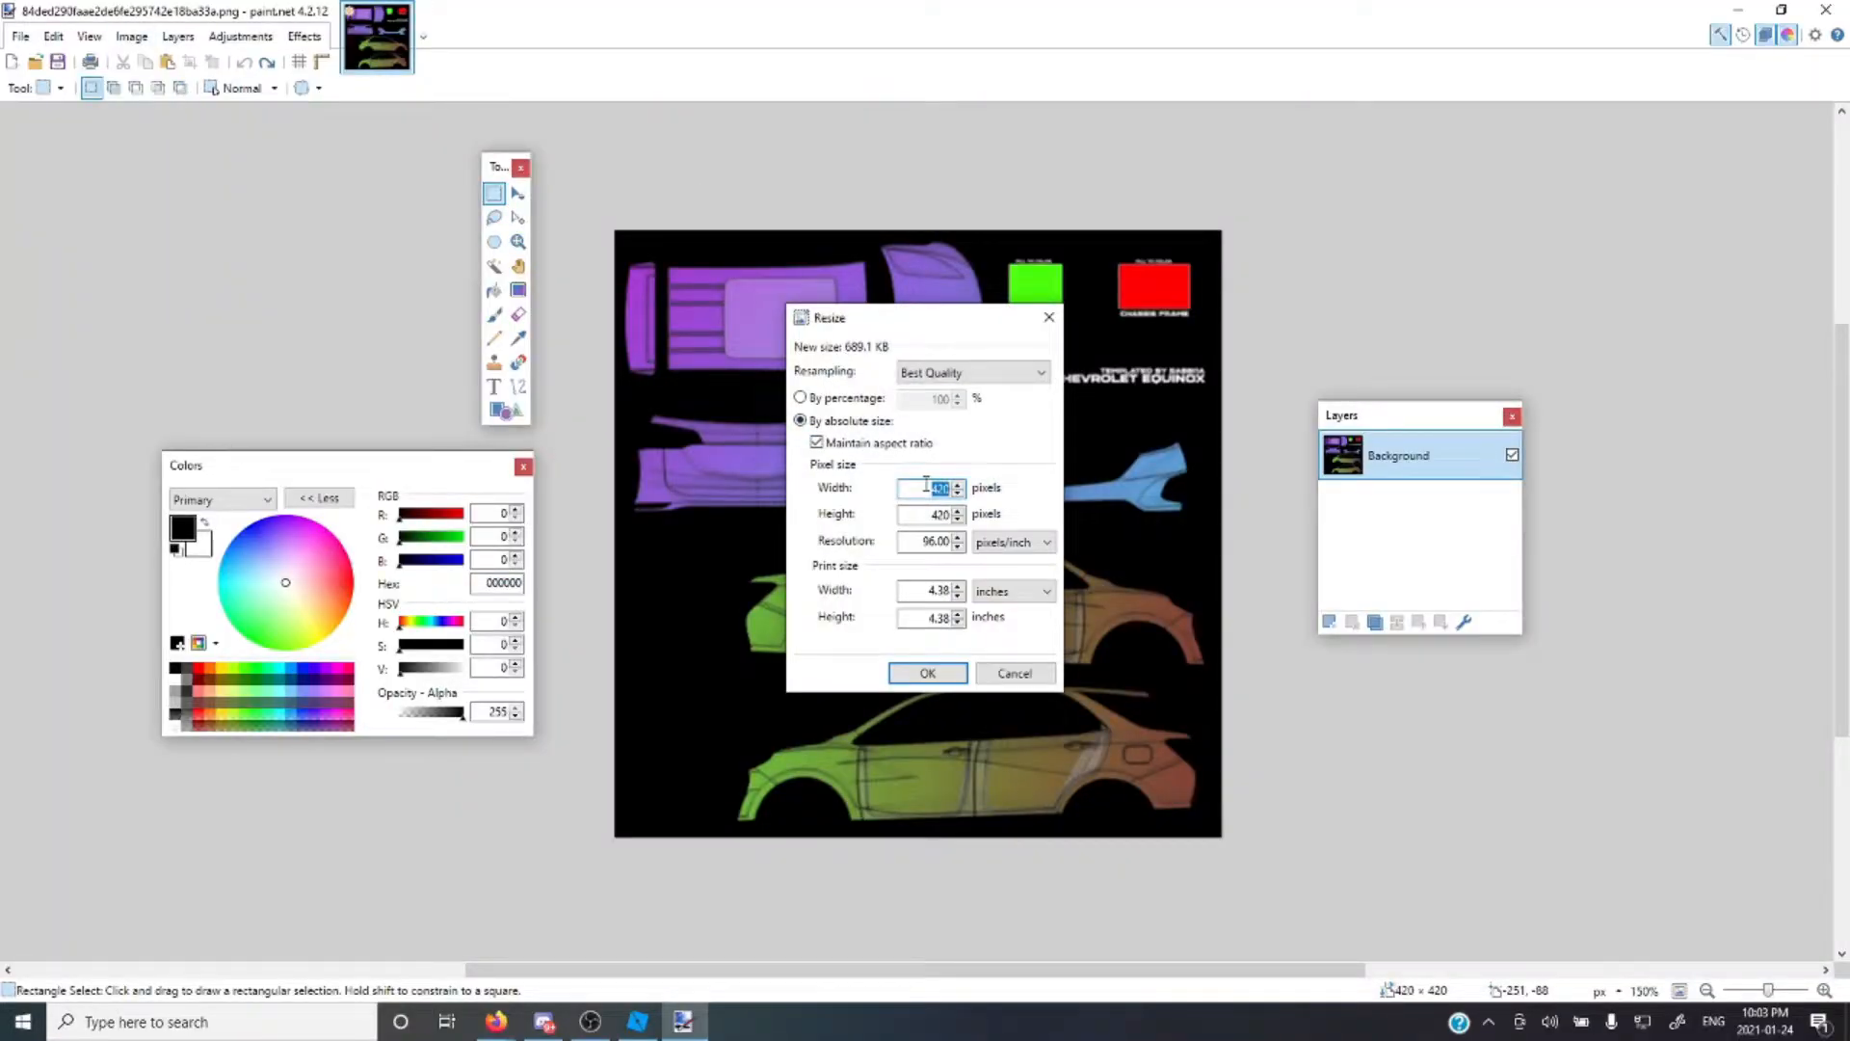
pyautogui.write('40')
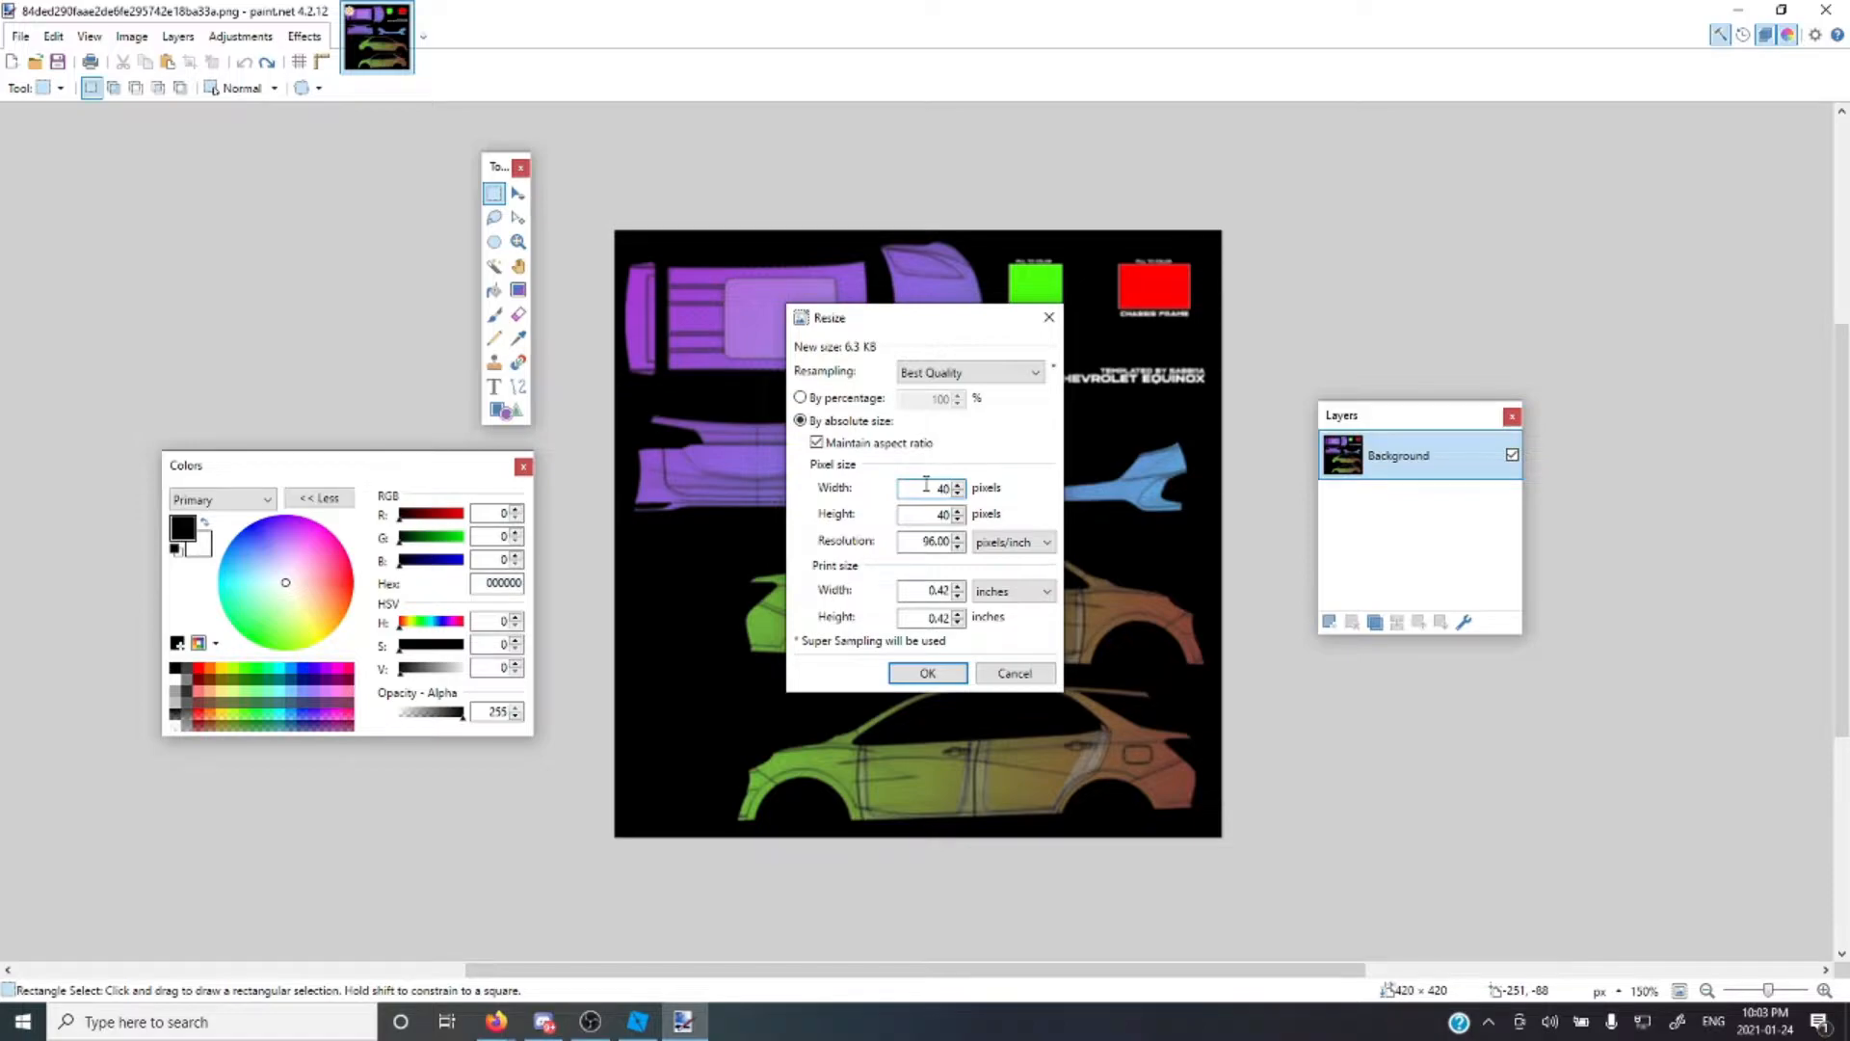
pyautogui.write('96')
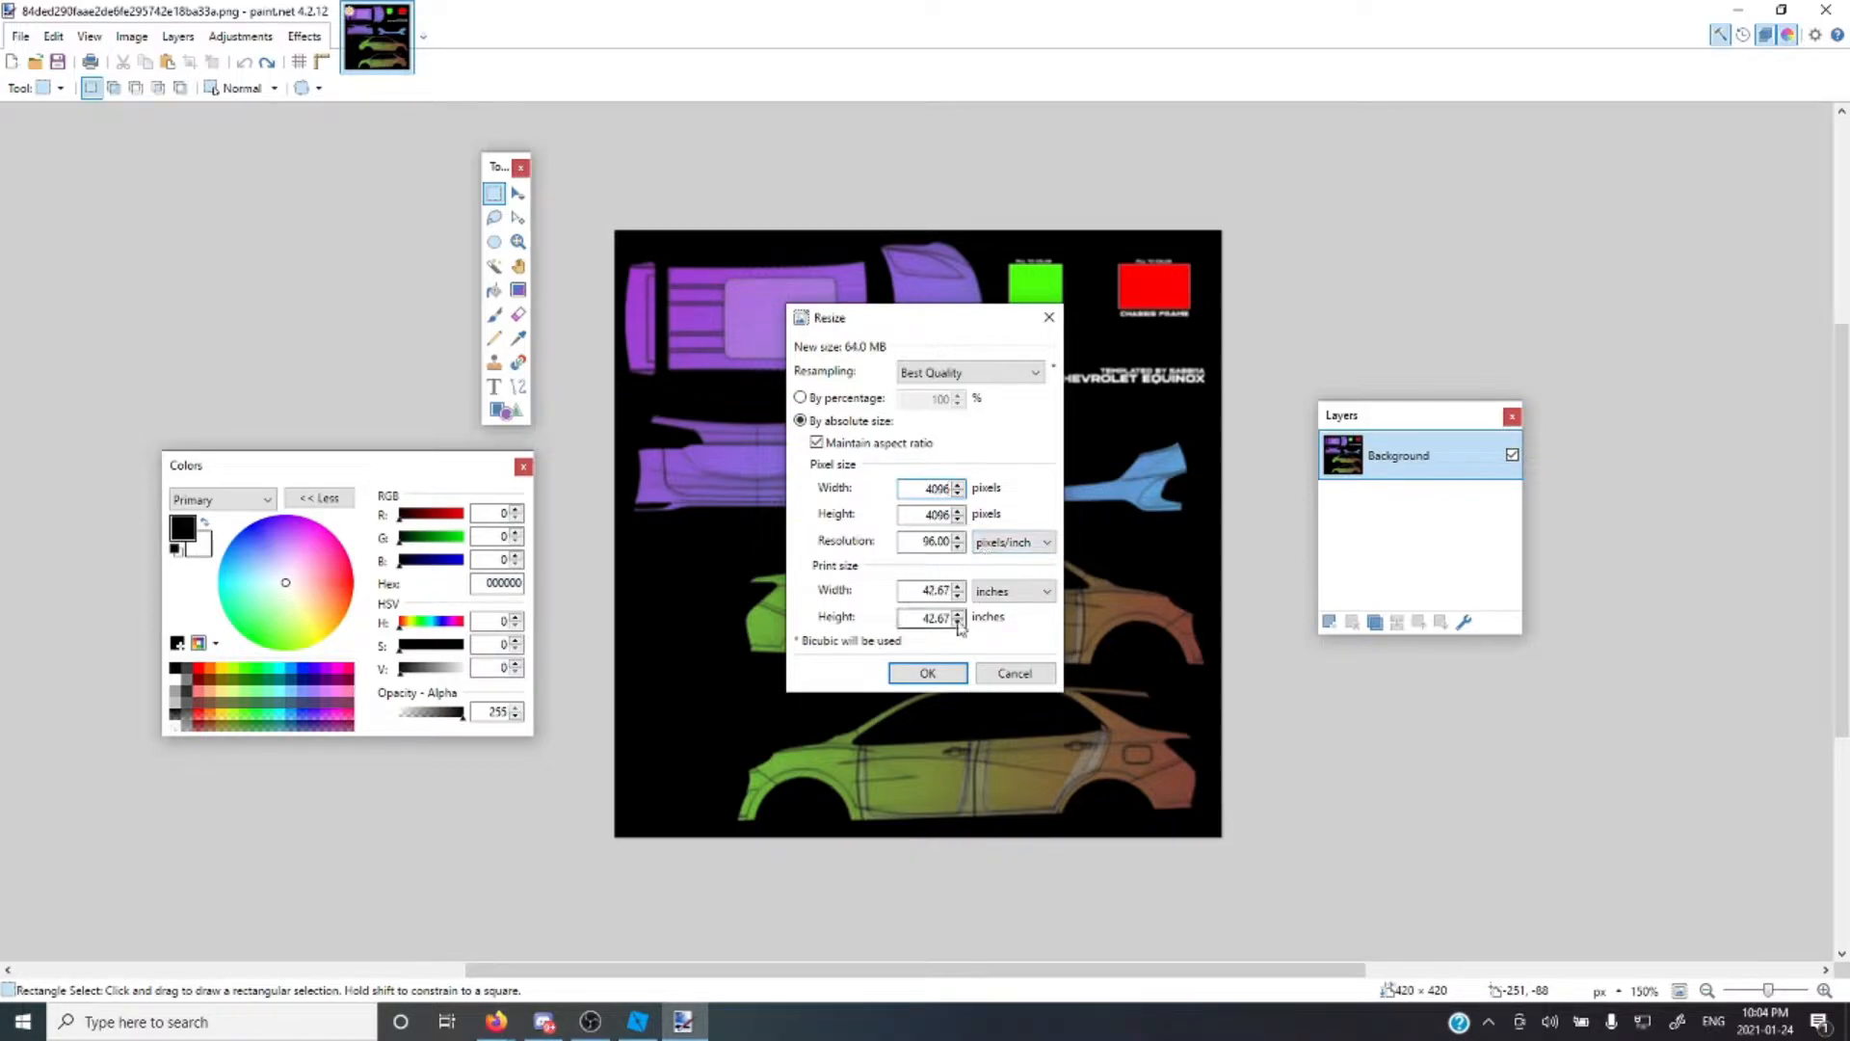
pyautogui.click(930, 679)
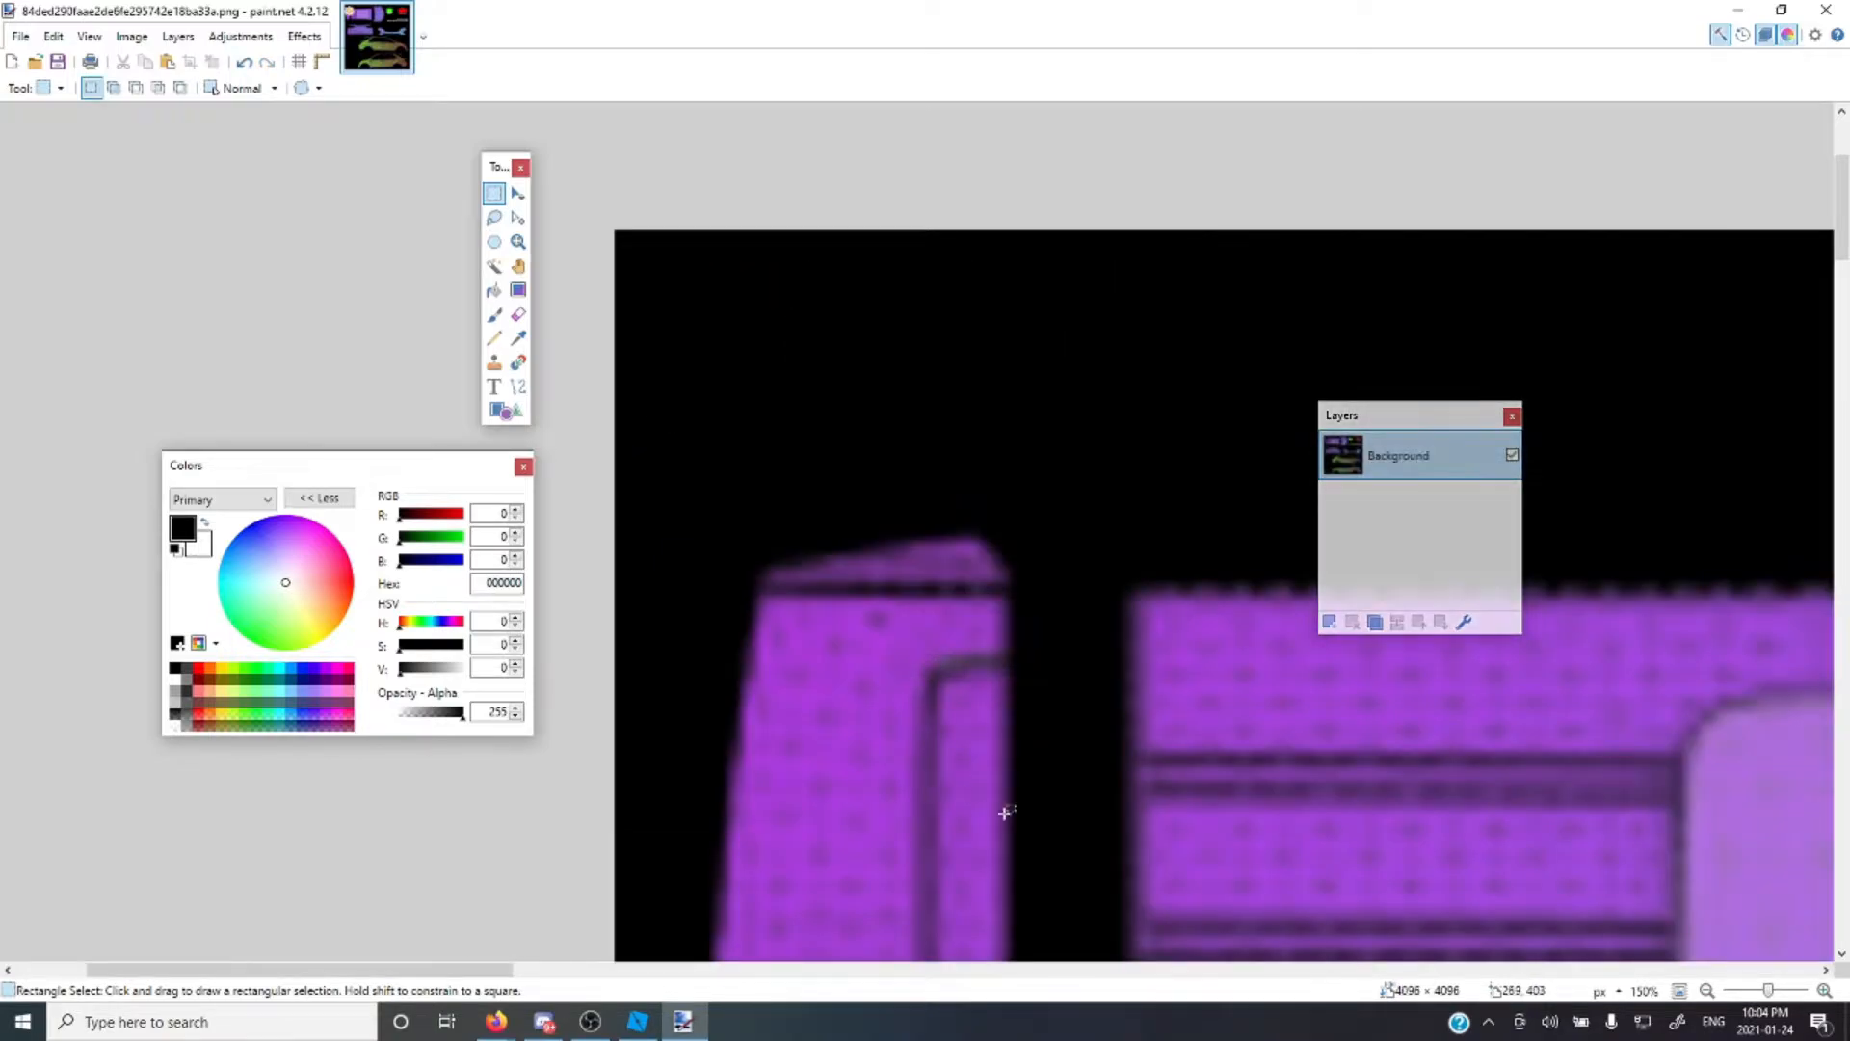
# Set the primary color to blue 3426FF and try a freehand Pencil scribble on the black area beside the car's side view
pyautogui.moveTo(1768, 992)
pyautogui.mouseDown()
pyautogui.moveTo(1734, 992)
pyautogui.moveTo(1752, 991)
pyautogui.mouseUp()
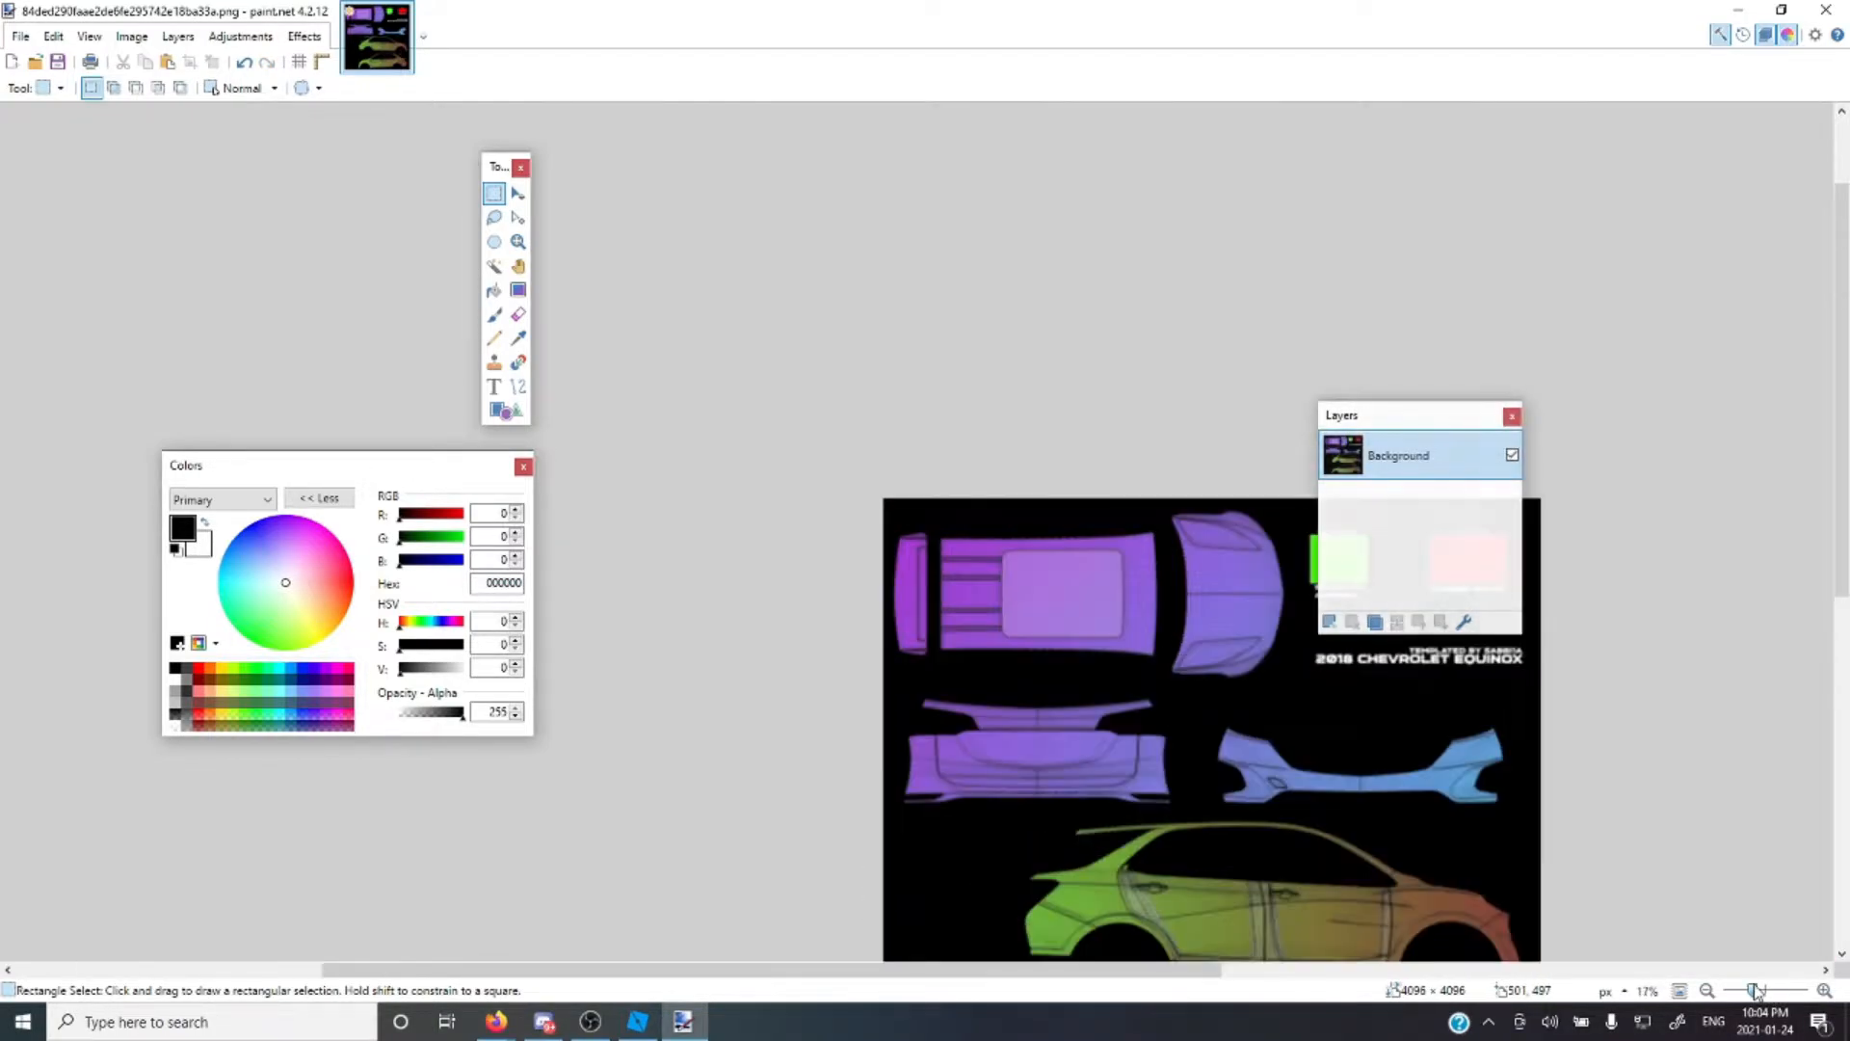
pyautogui.moveTo(708, 970); pyautogui.dragTo(834, 972)
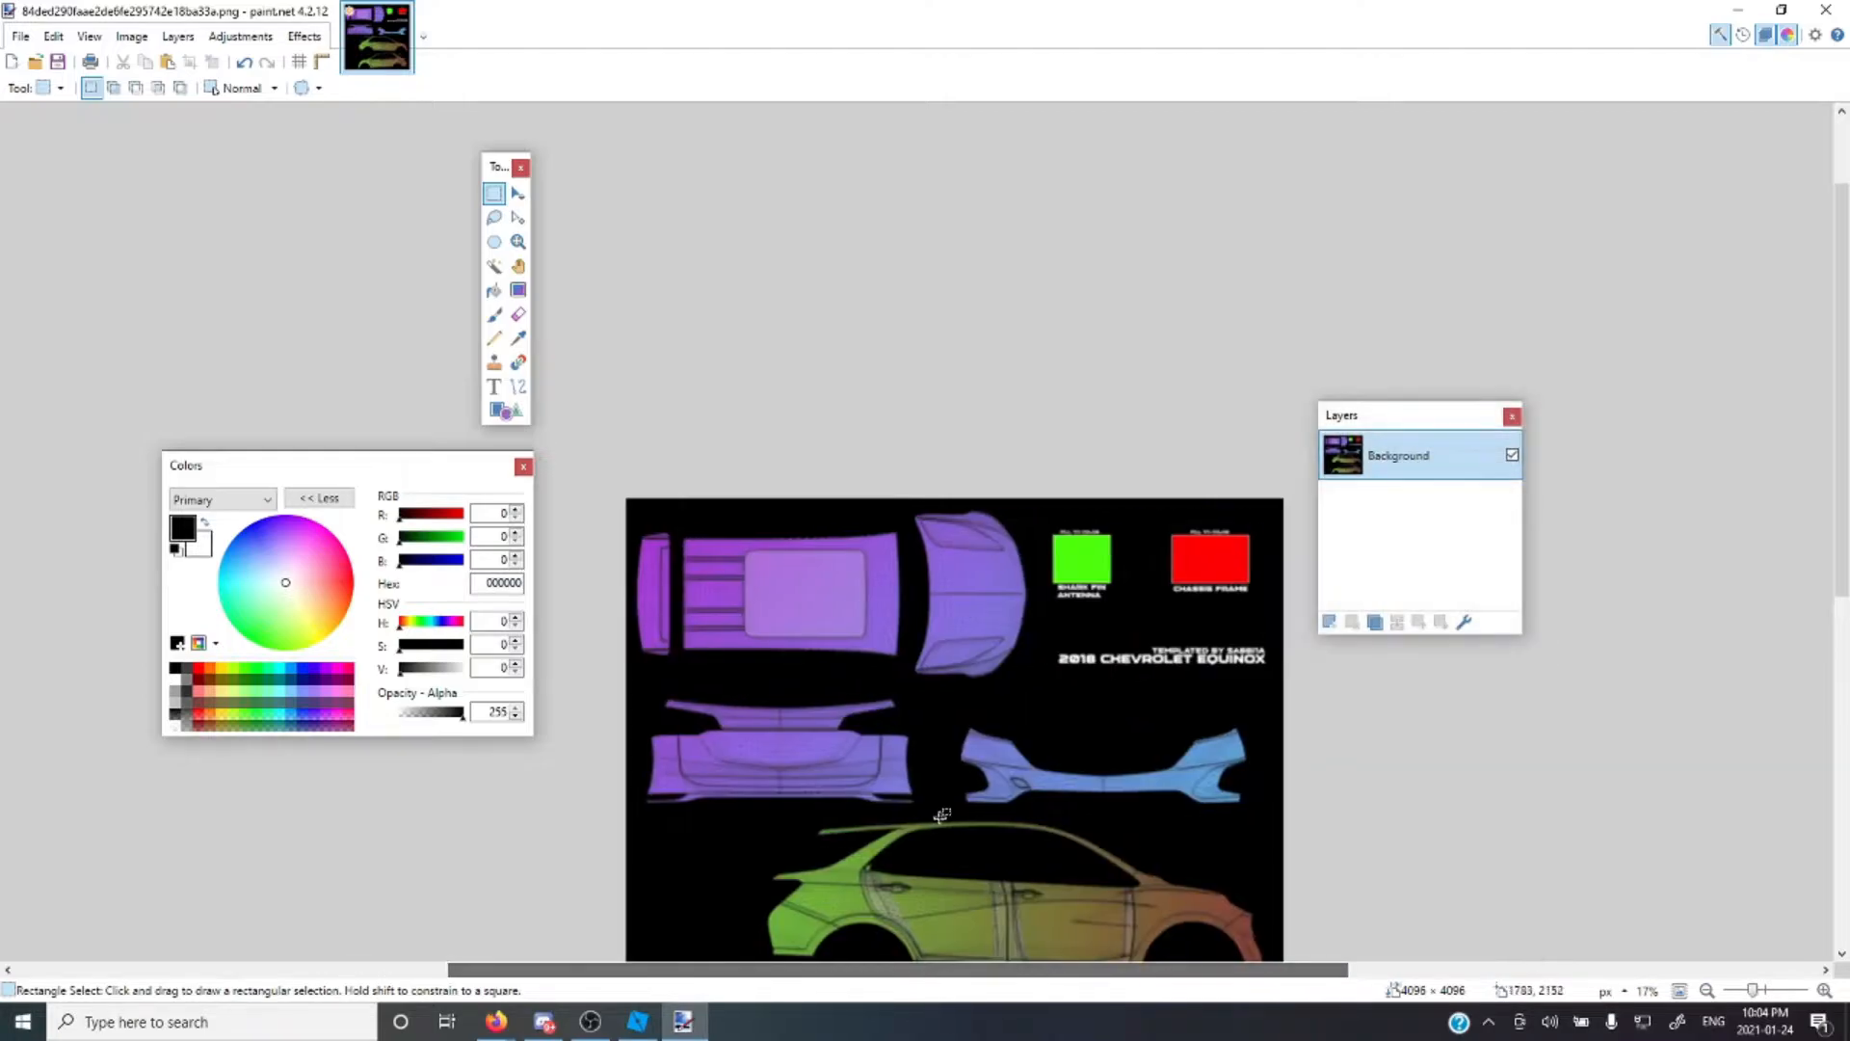
pyautogui.scroll(-3, 1232, 691)
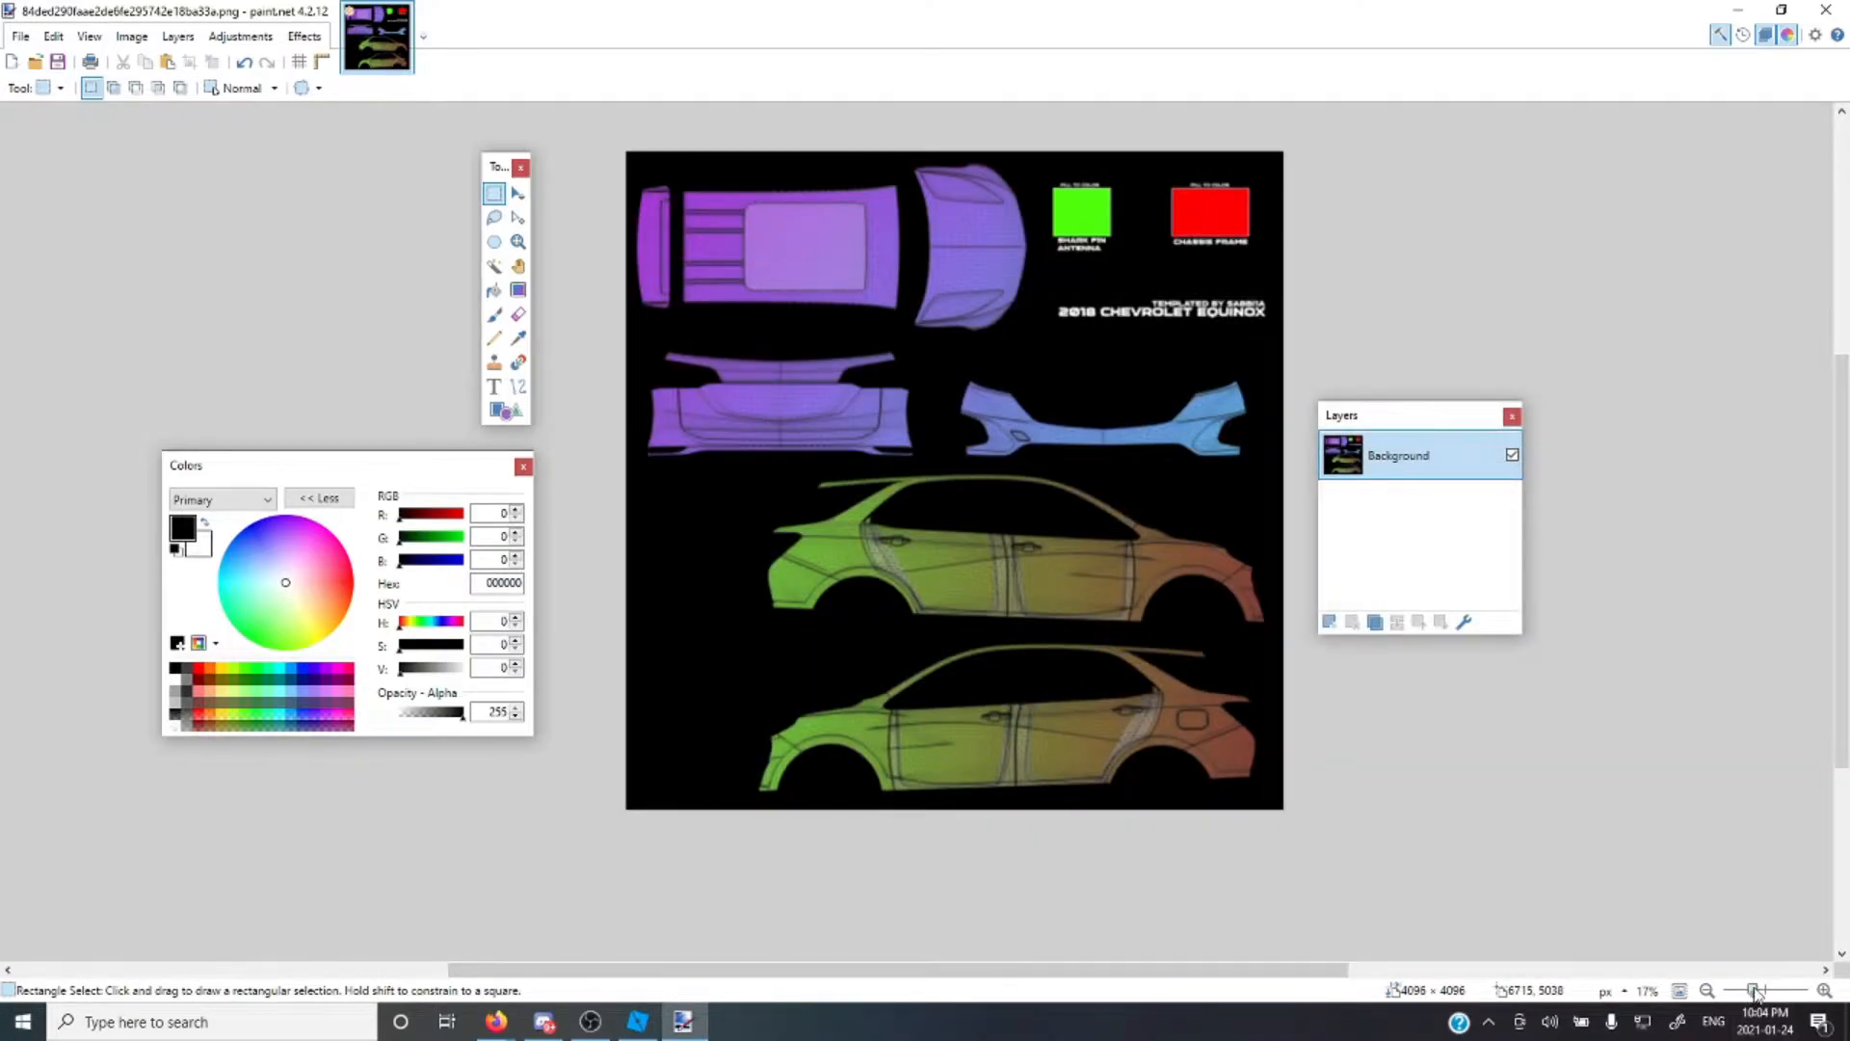
pyautogui.moveTo(1752, 989); pyautogui.dragTo(1758, 990)
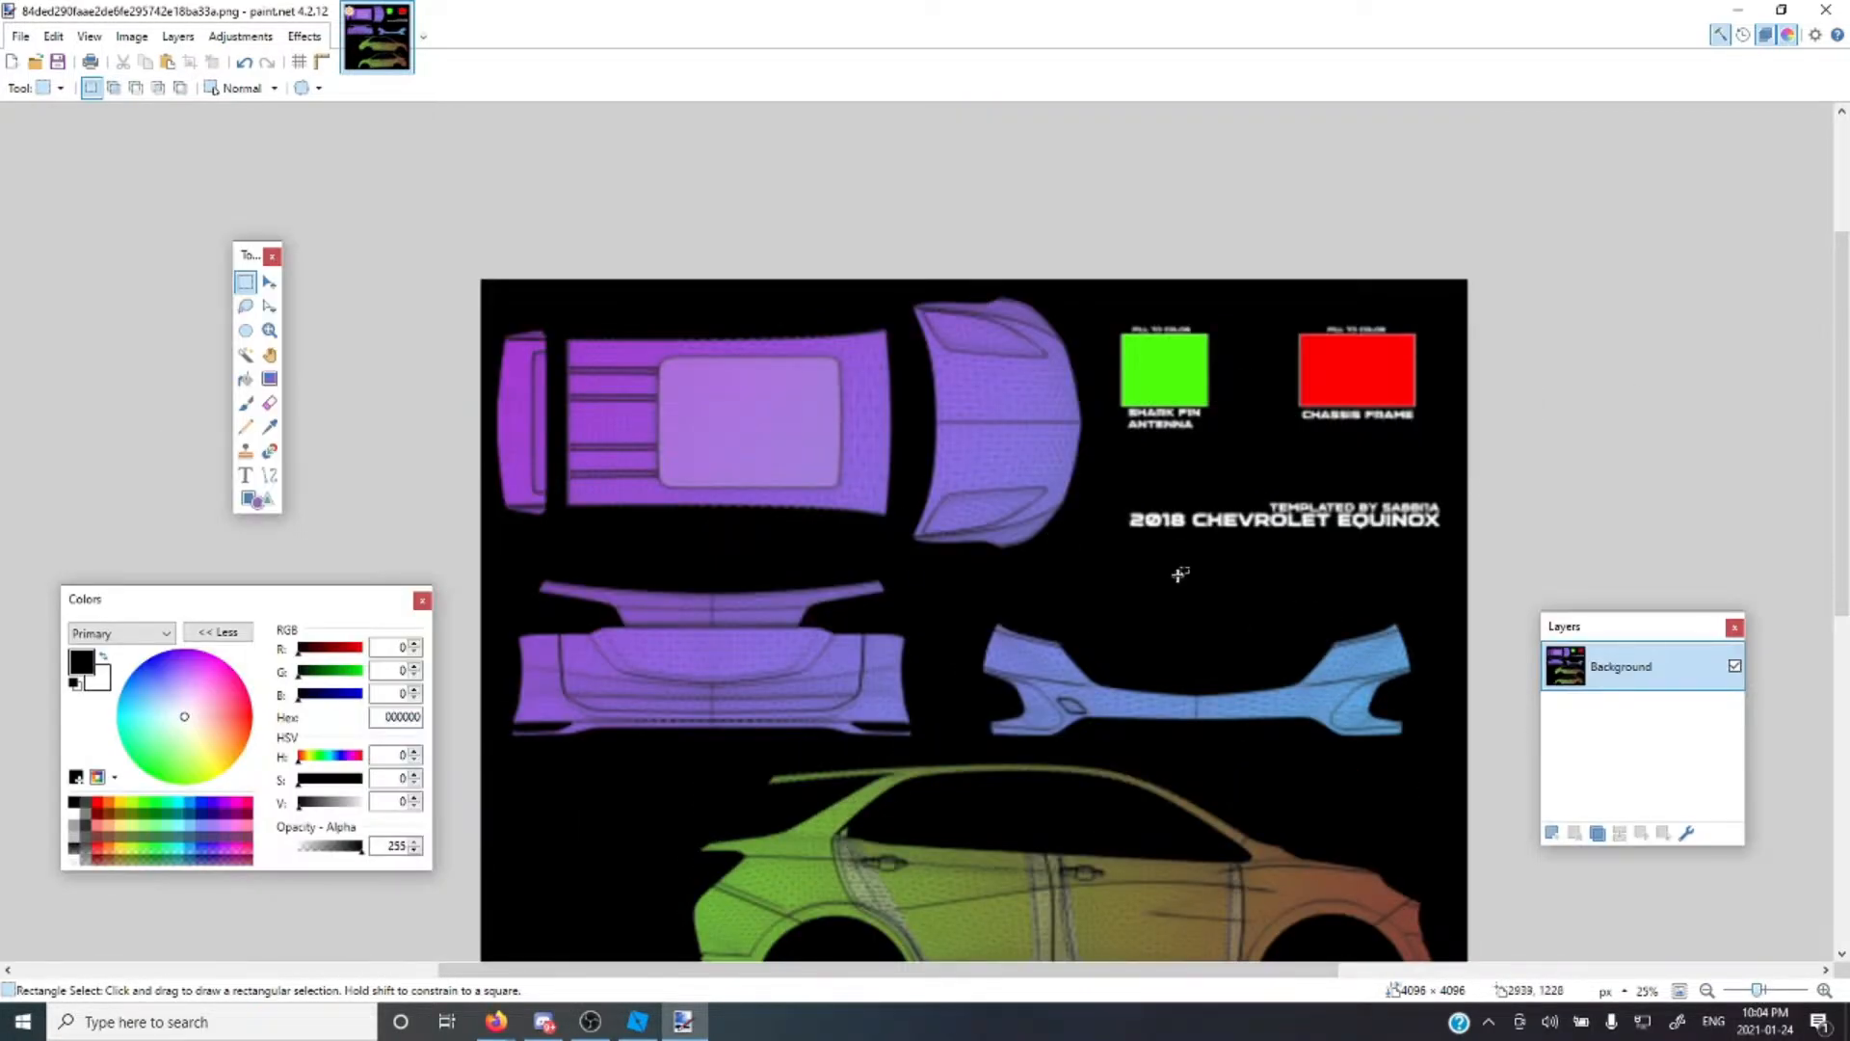
pyautogui.scroll(-2, 1179, 574)
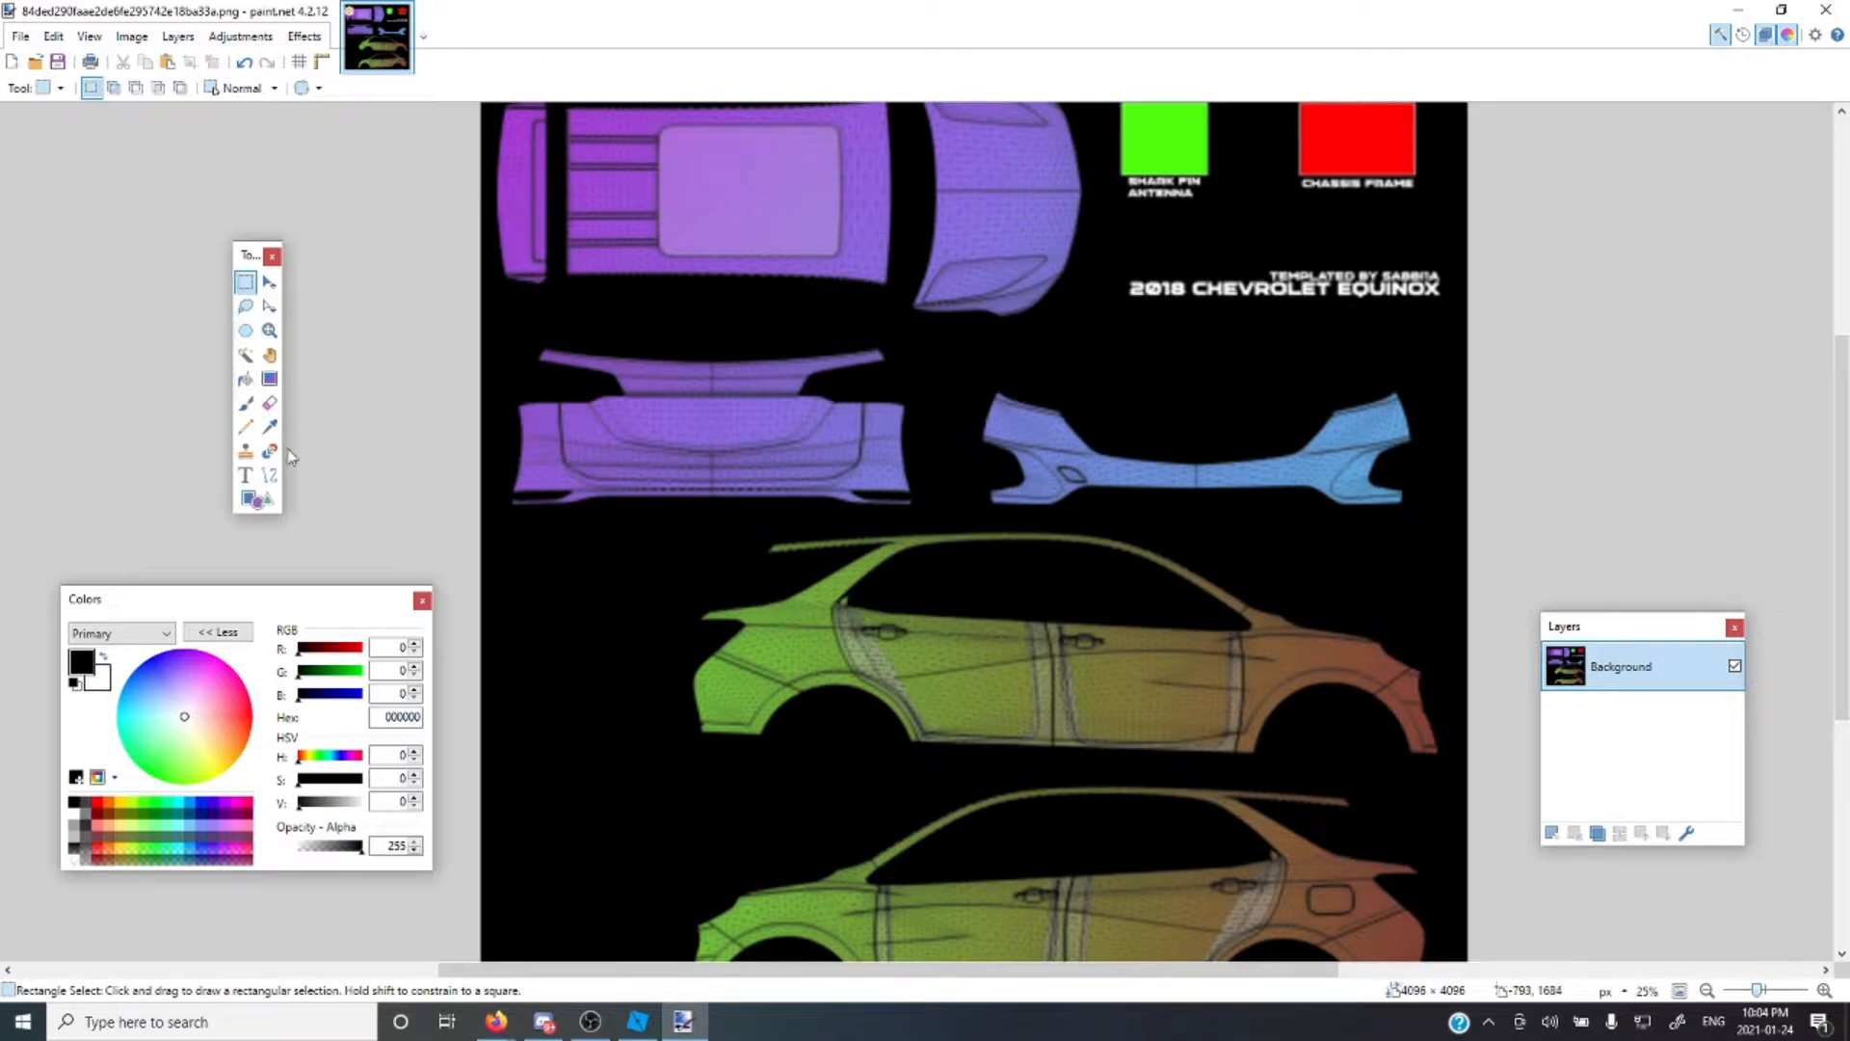
pyautogui.click(269, 475)
pyautogui.click(246, 427)
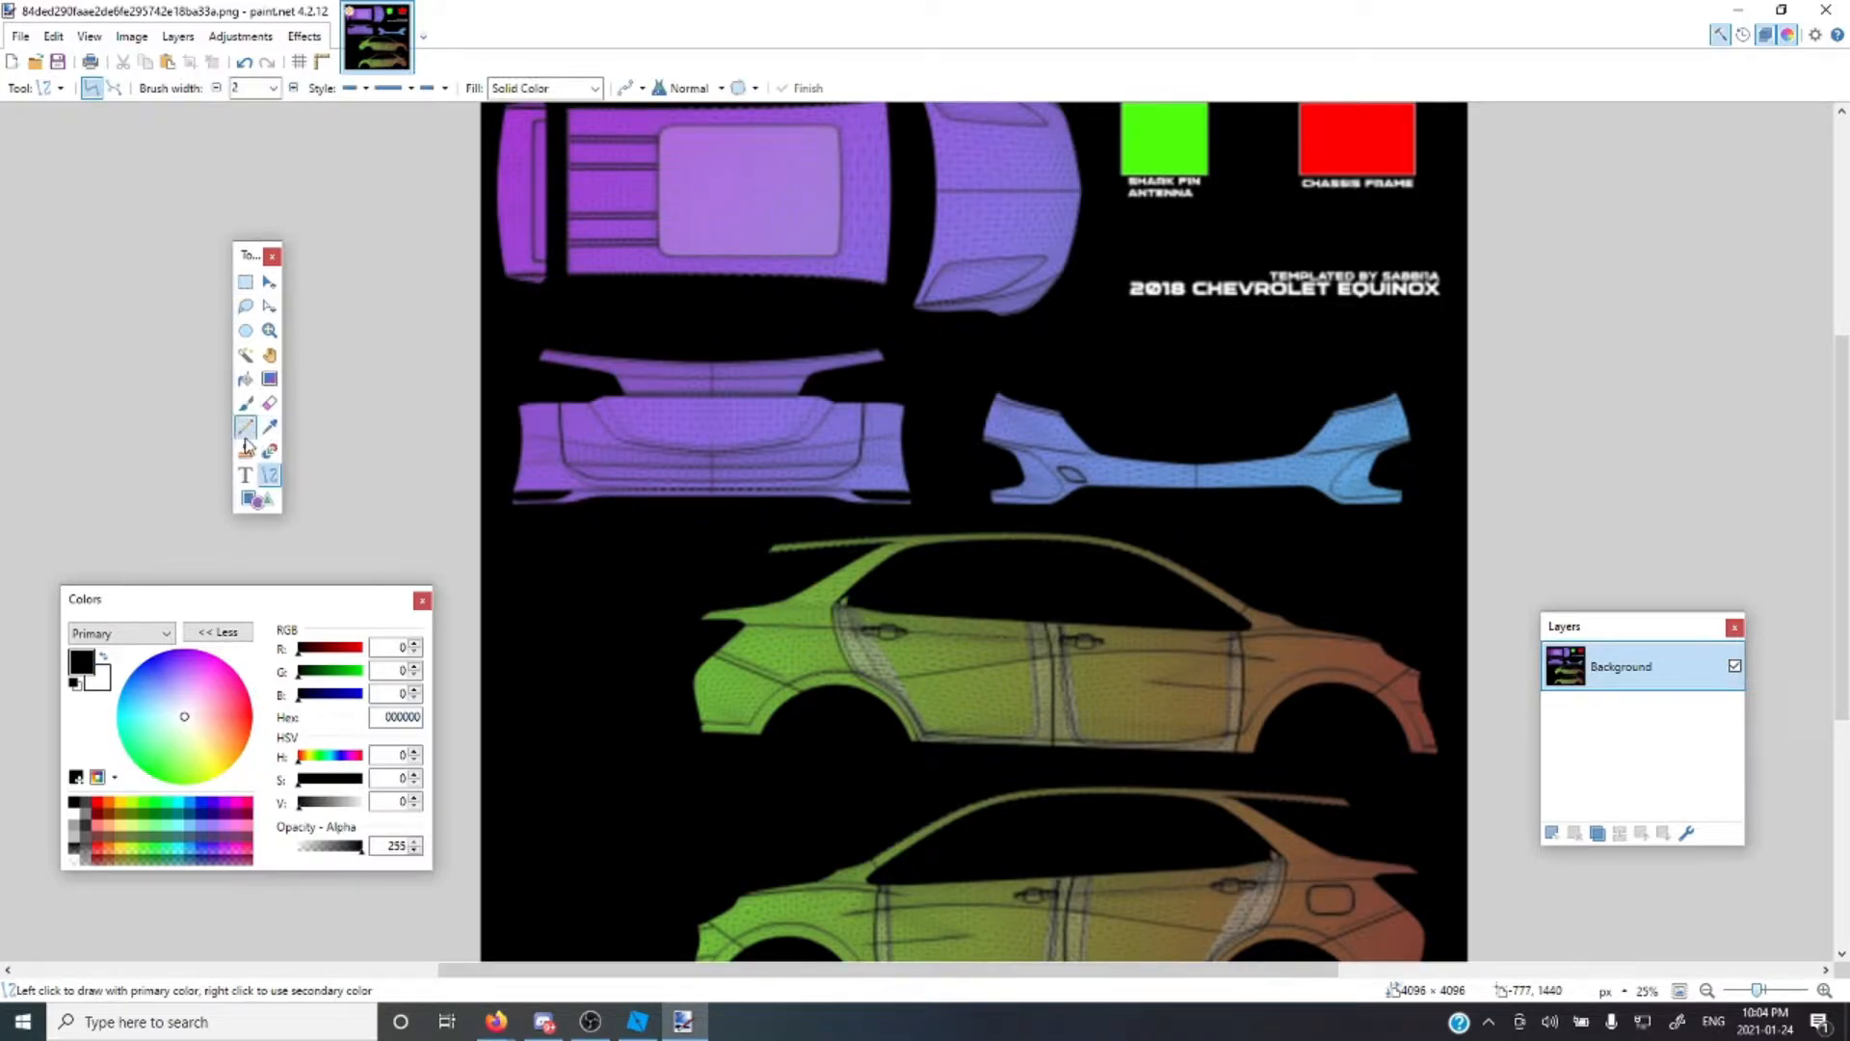
pyautogui.moveTo(179, 711); pyautogui.dragTo(158, 662)
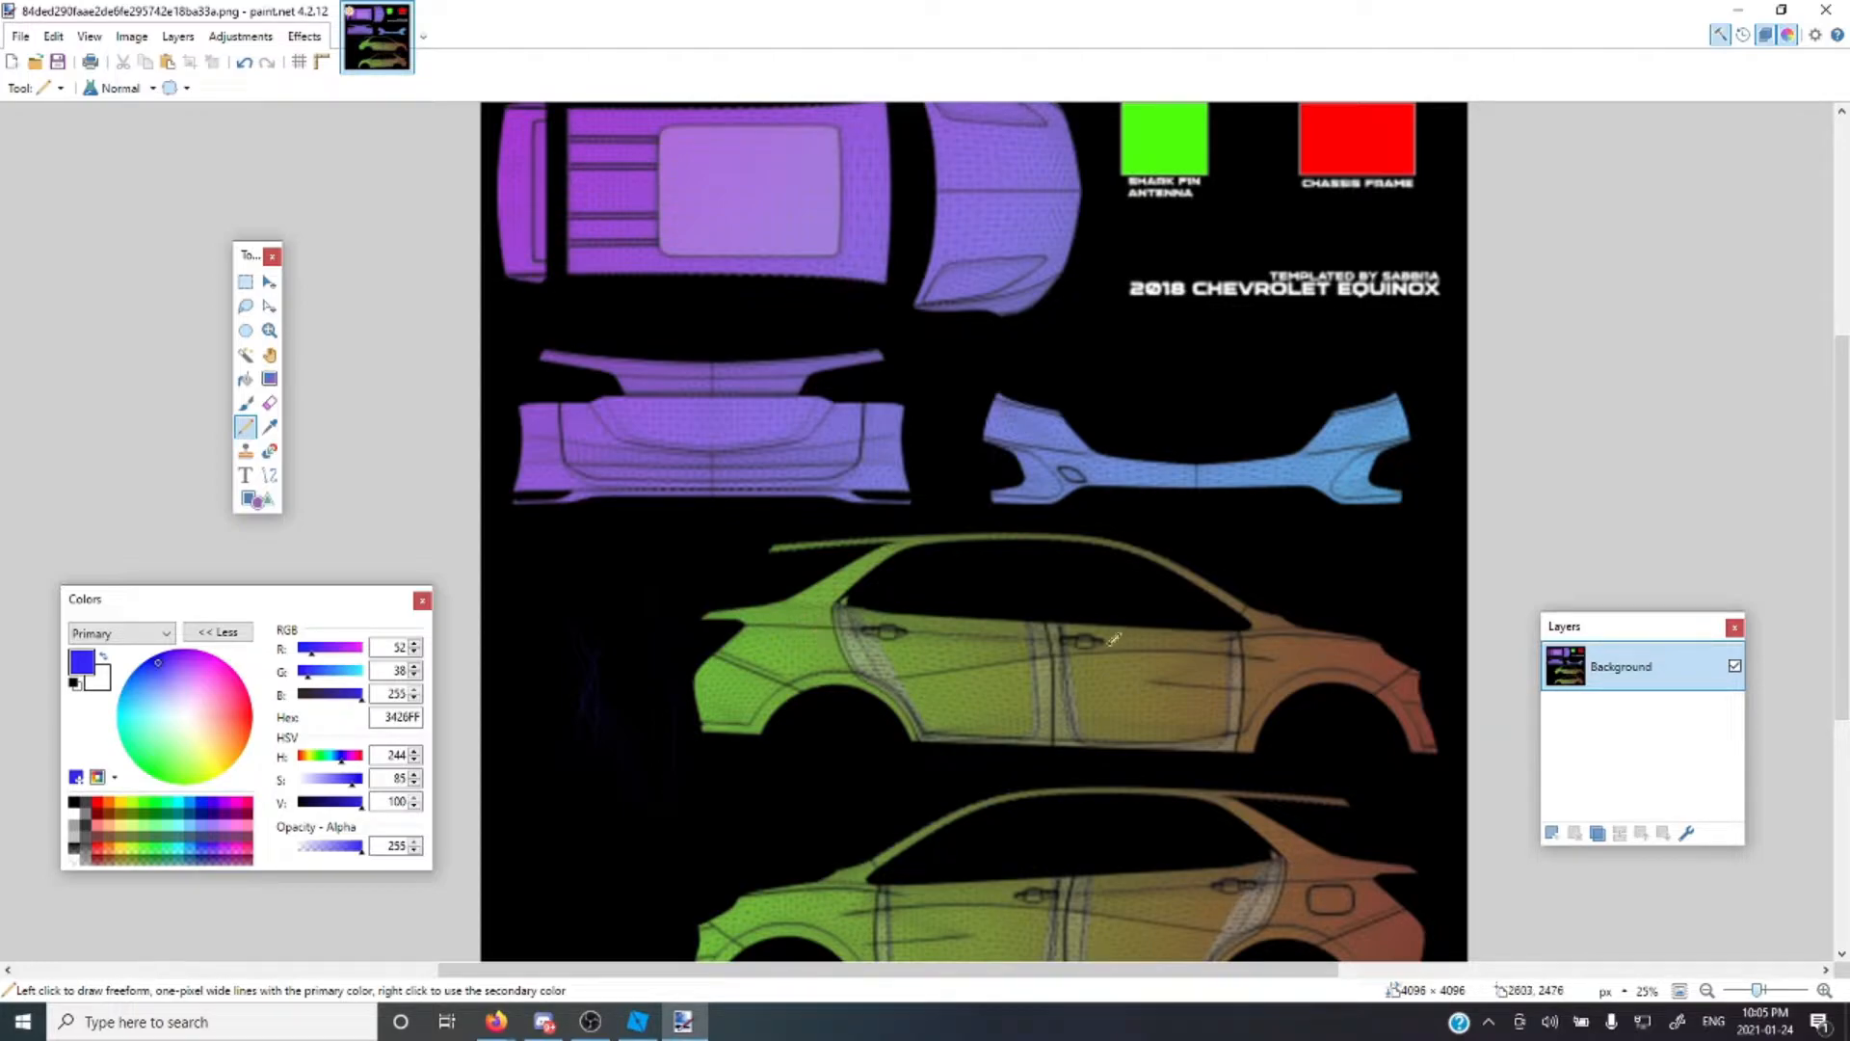
# Draw a rectangular selection about 589 × 529 pixels over the tail and roof parts, and reshape its outline to about 769 × 665 pixels below the roof
pyautogui.press('s')
pyautogui.scroll(1, 487, 241)
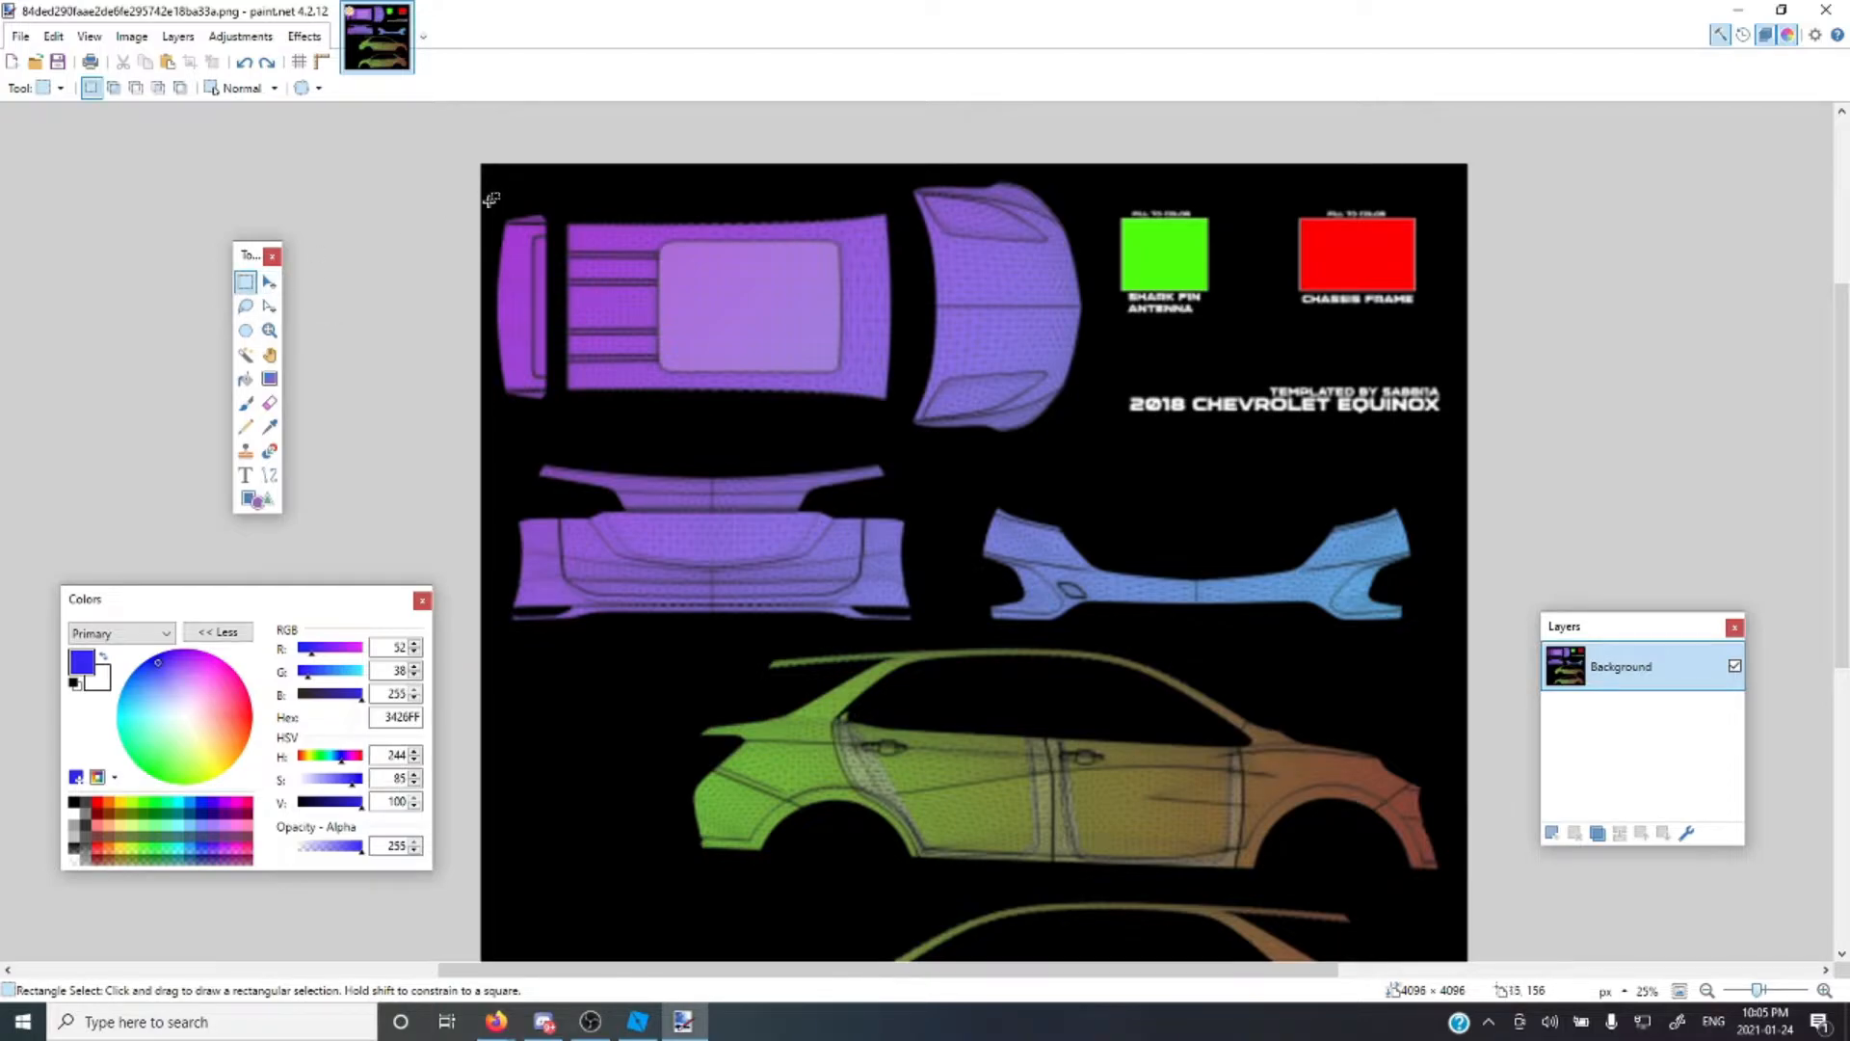
pyautogui.moveTo(501, 192); pyautogui.dragTo(643, 319)
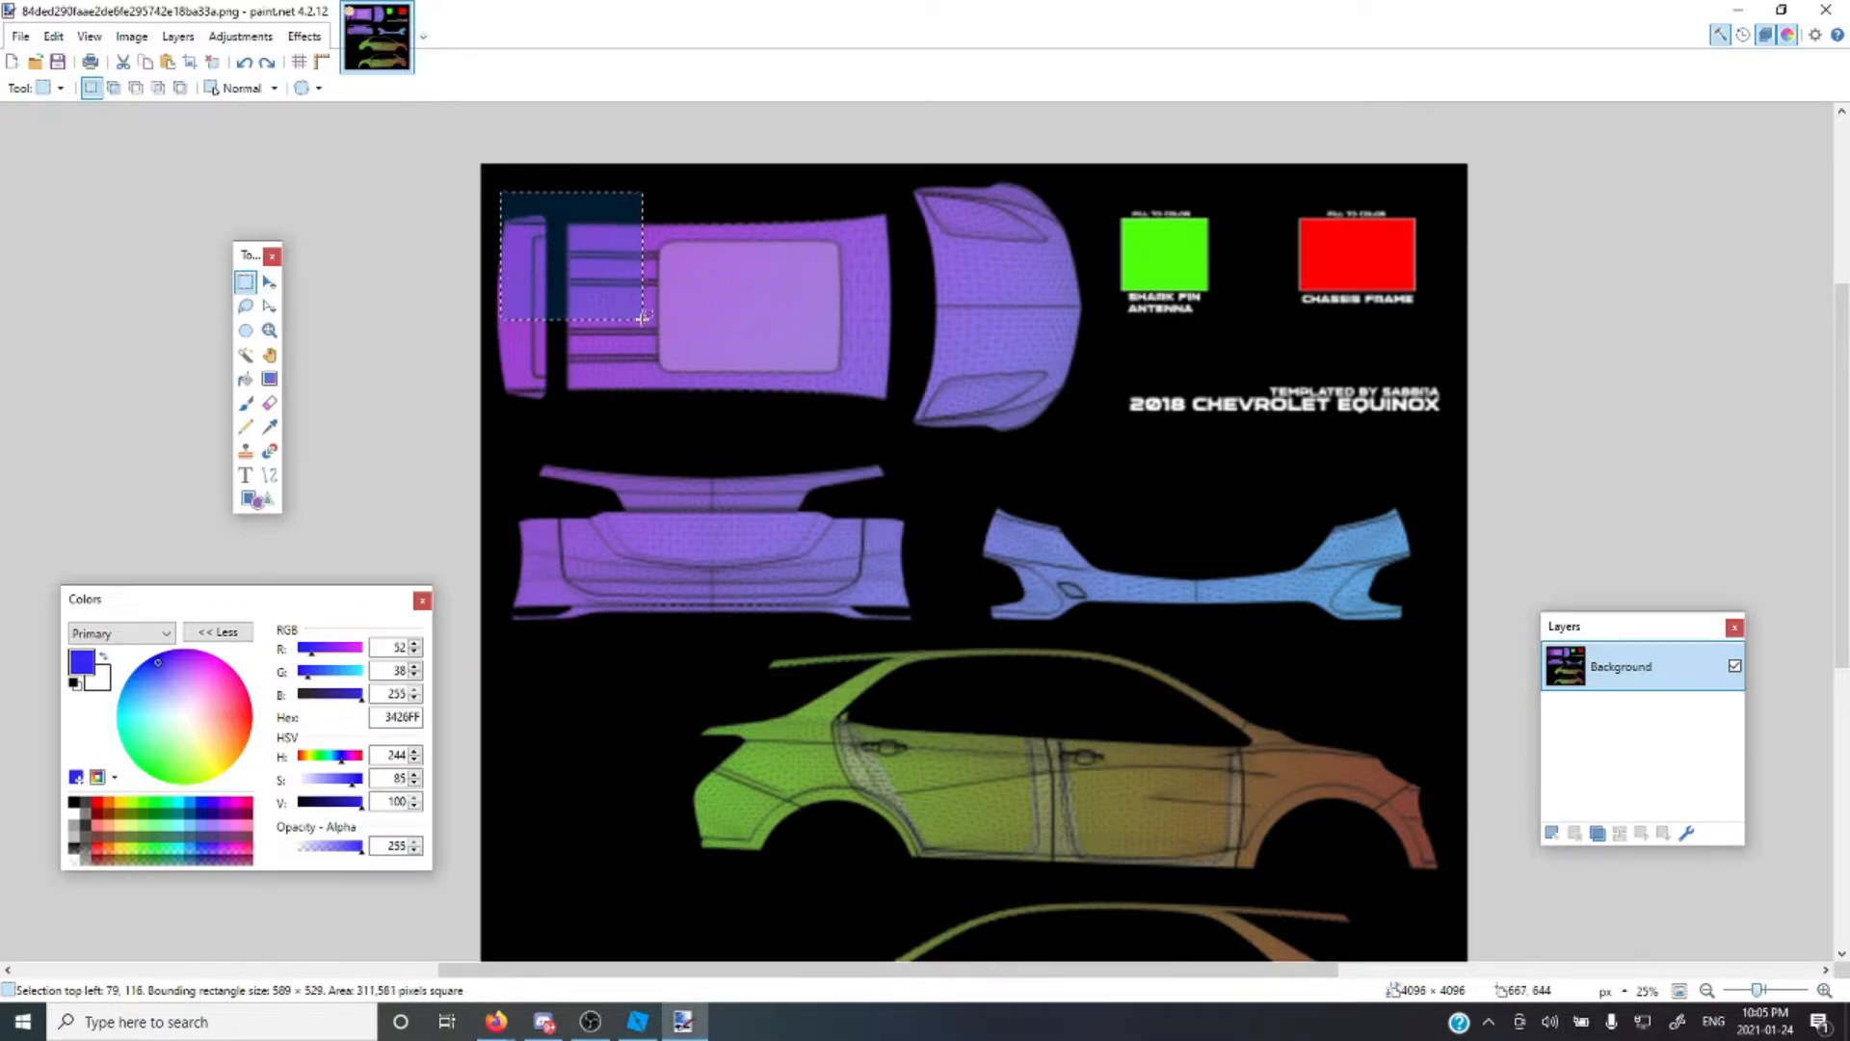
pyautogui.click(271, 306)
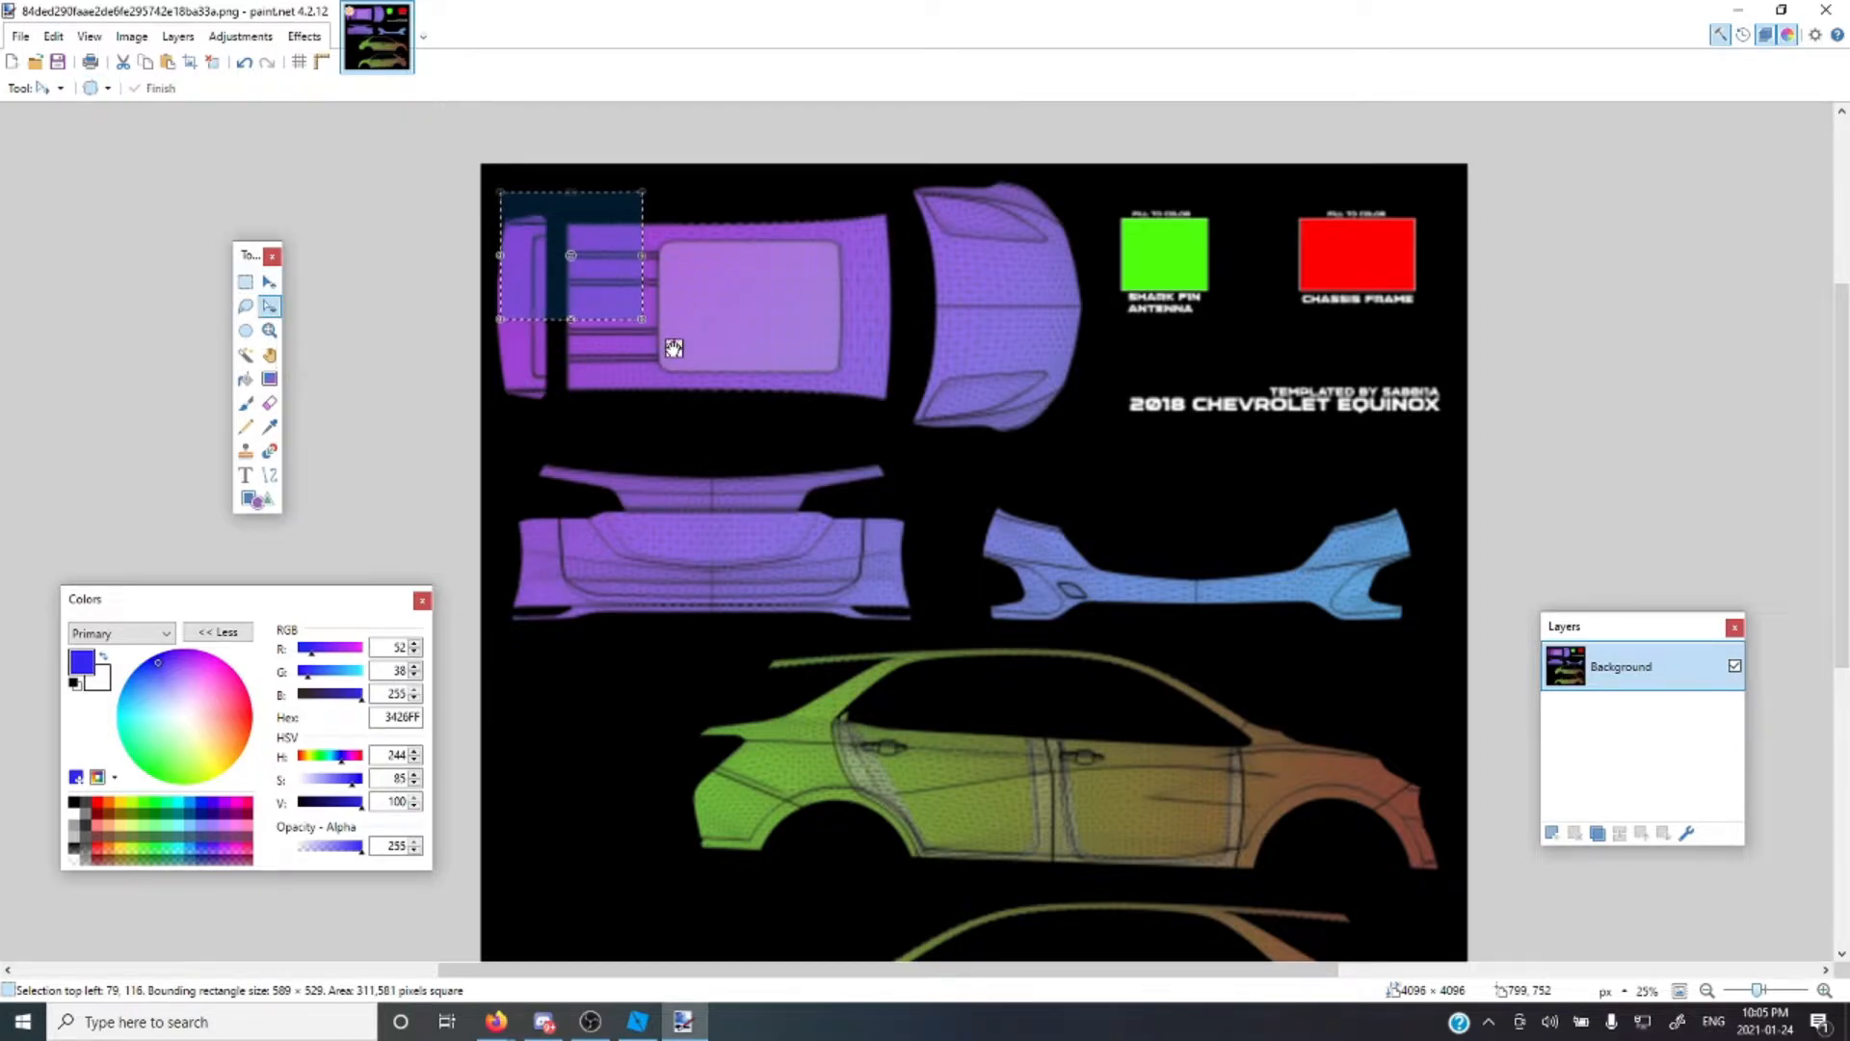
pyautogui.moveTo(642, 319); pyautogui.dragTo(860, 537)
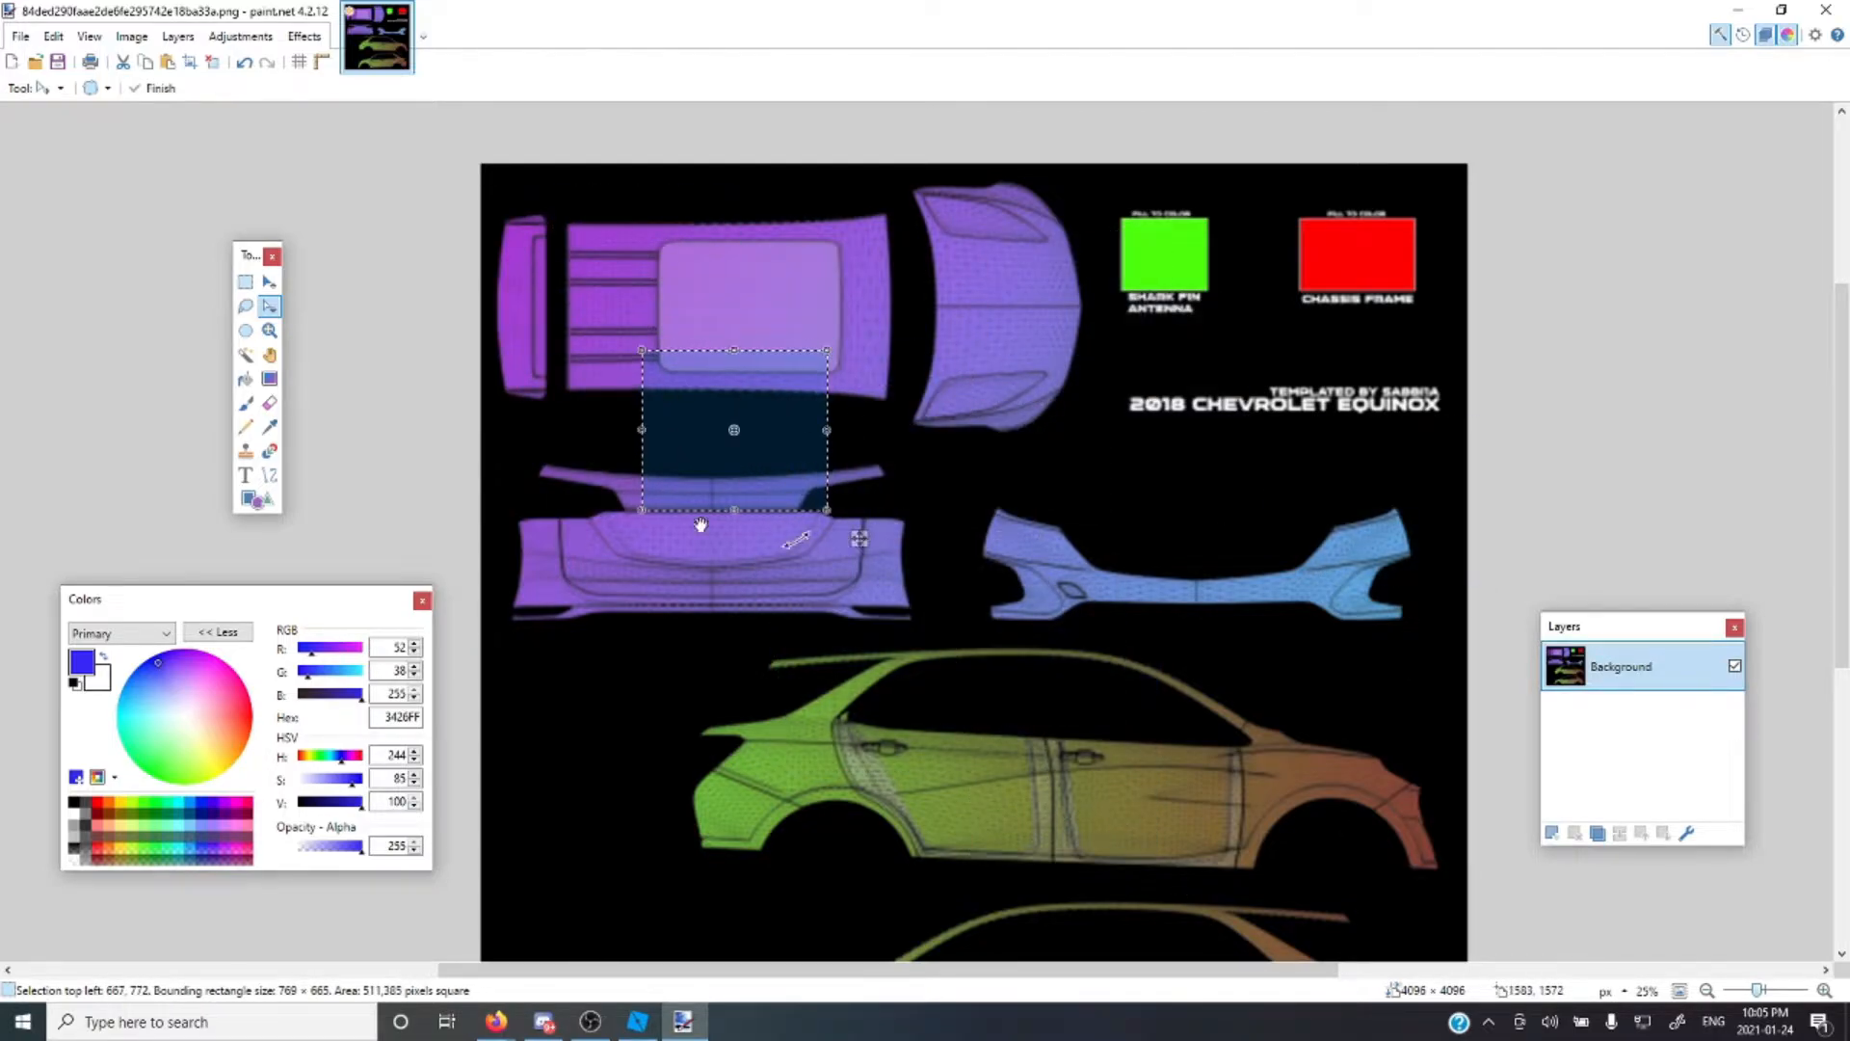
# Try moving the selected pixels below the roof with the Move Selected Pixels tool, and undo the move
pyautogui.click(269, 281)
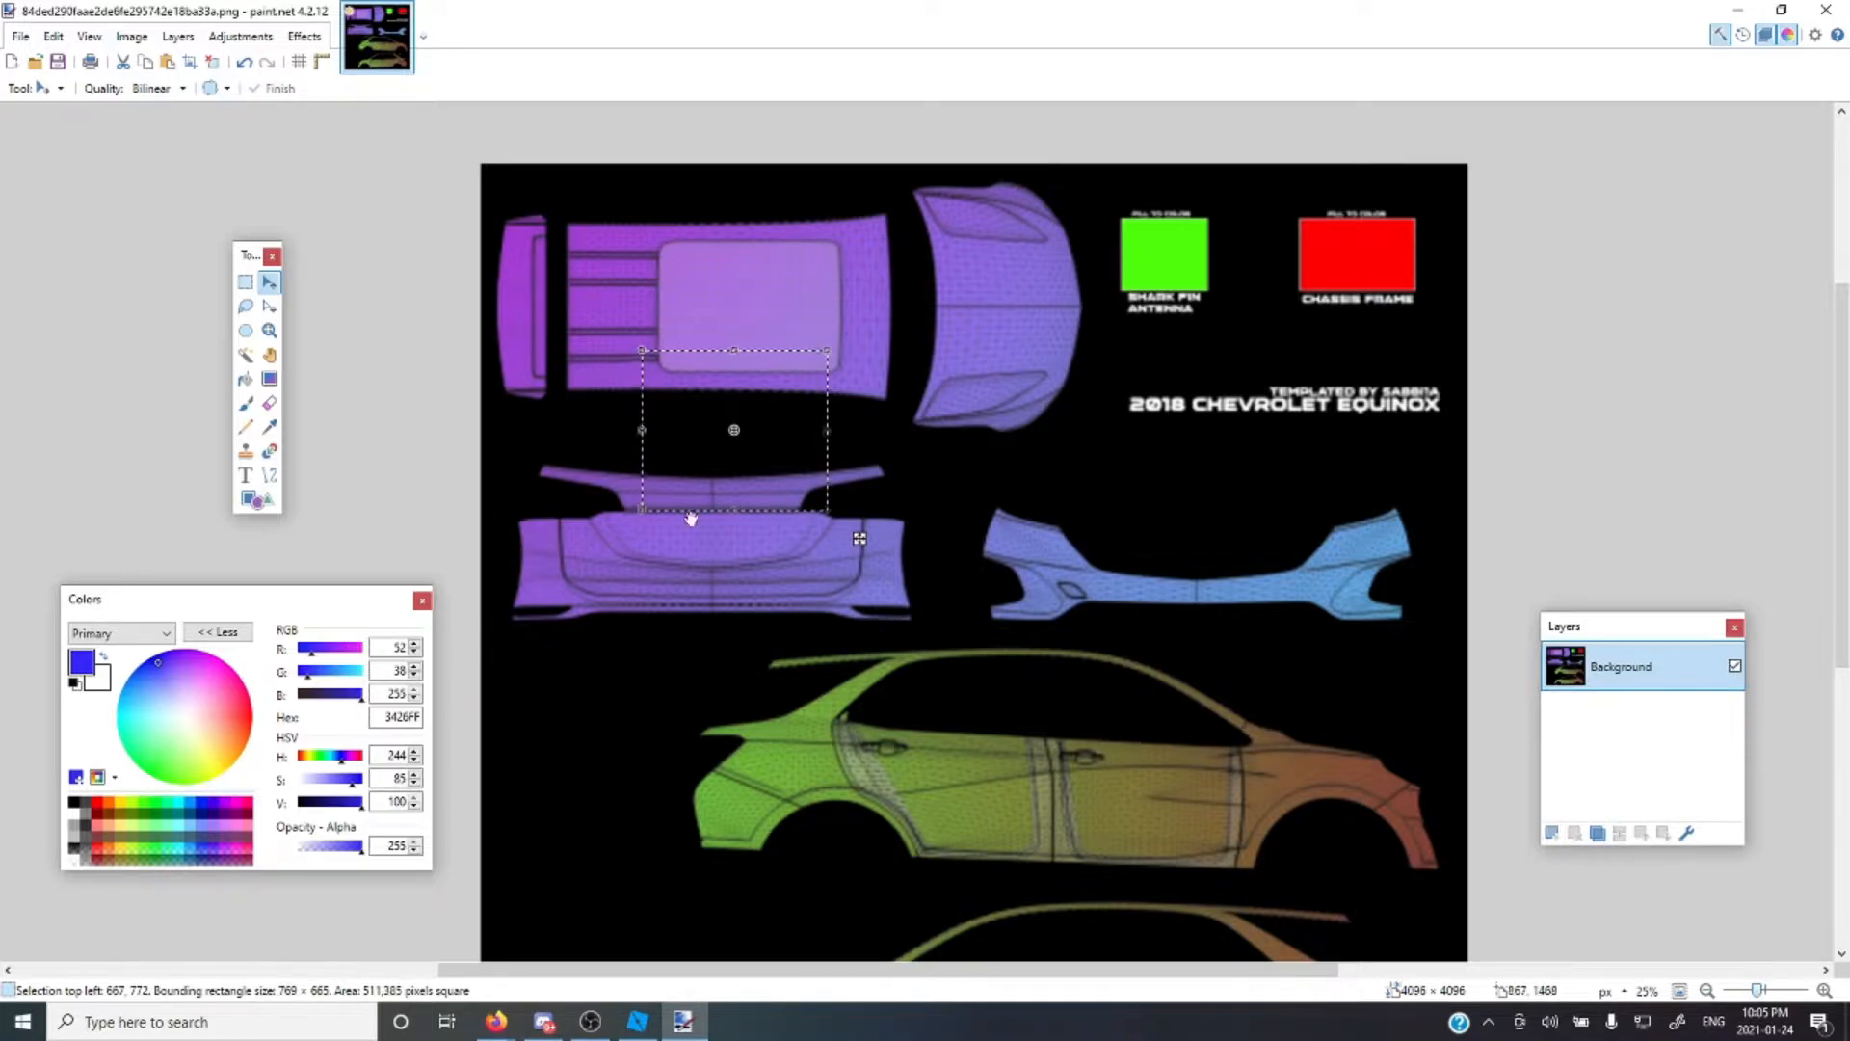
pyautogui.moveTo(856, 537); pyautogui.dragTo(843, 593)
pyautogui.click(244, 62)
# Draw an elliptical selection about 1257 × 981 pixels between the roof and bumper parts, clear it, and return to the Rectangle Select tool
pyautogui.click(246, 330)
pyautogui.moveTo(676, 360); pyautogui.dragTo(978, 595)
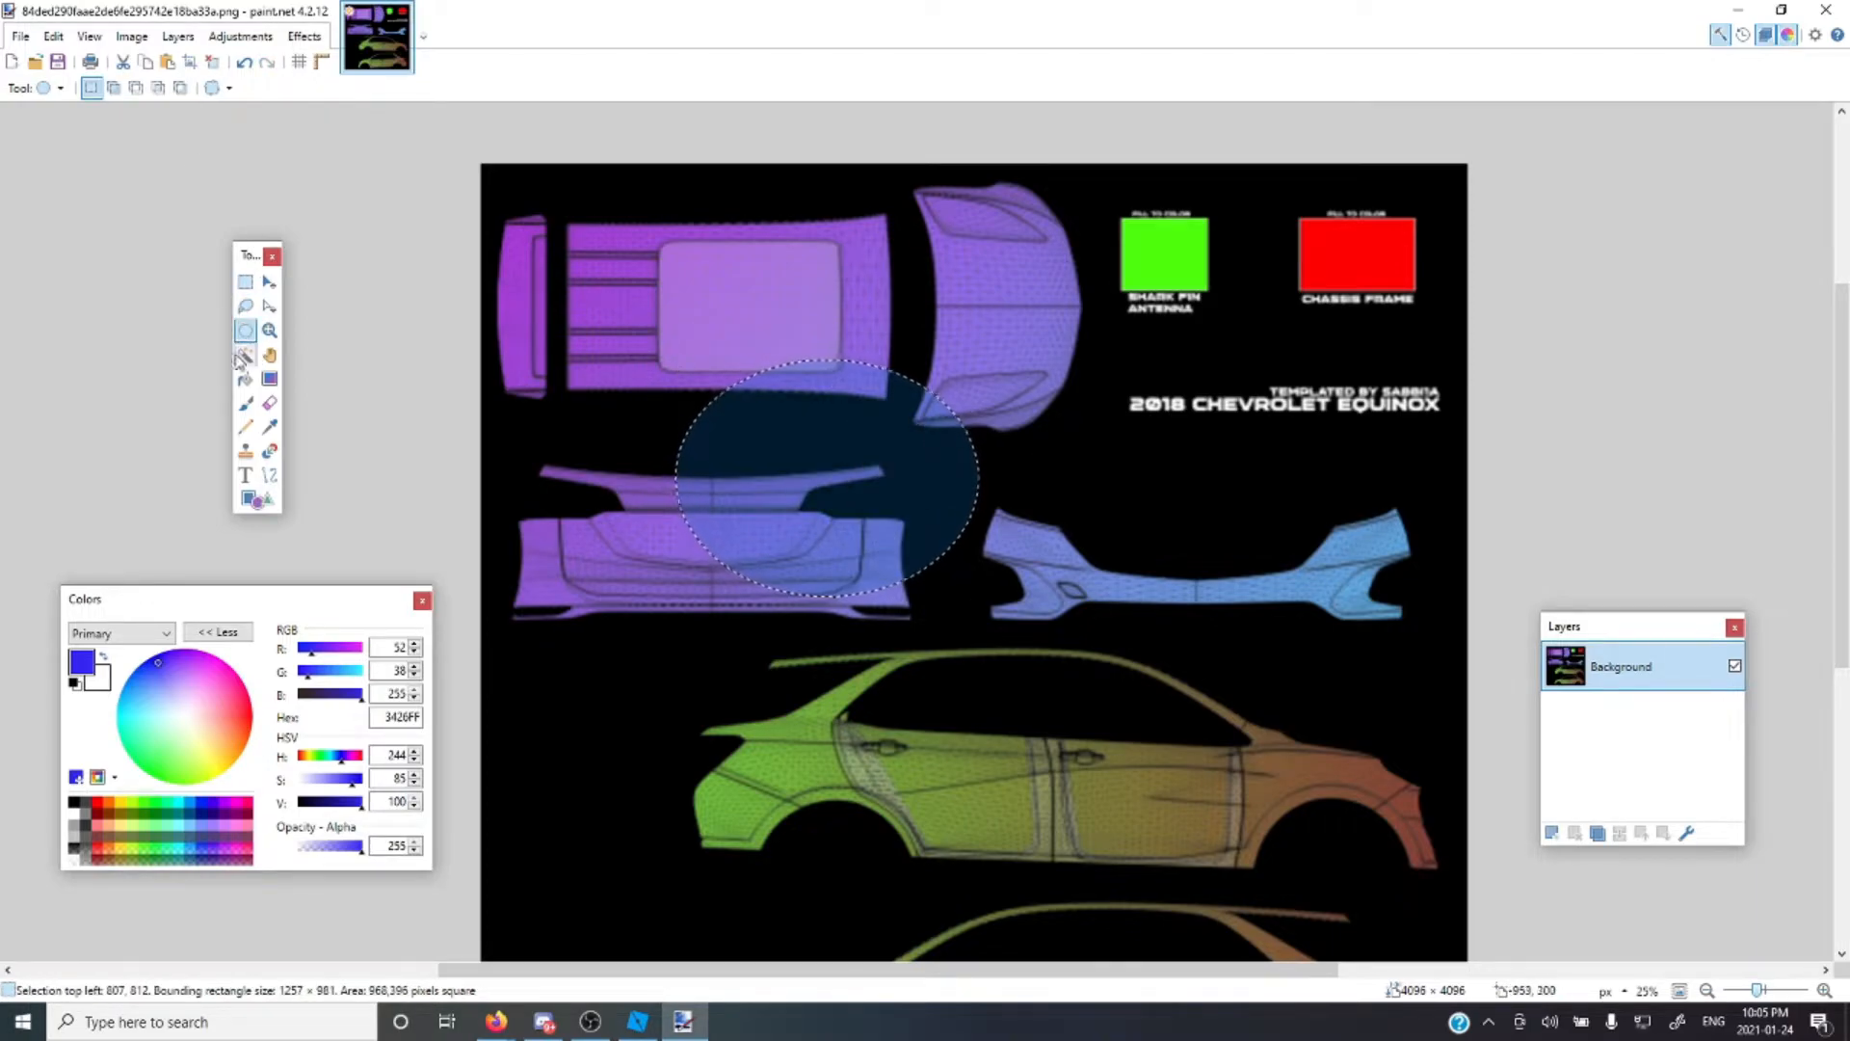
pyautogui.click(245, 281)
pyautogui.click(625, 298)
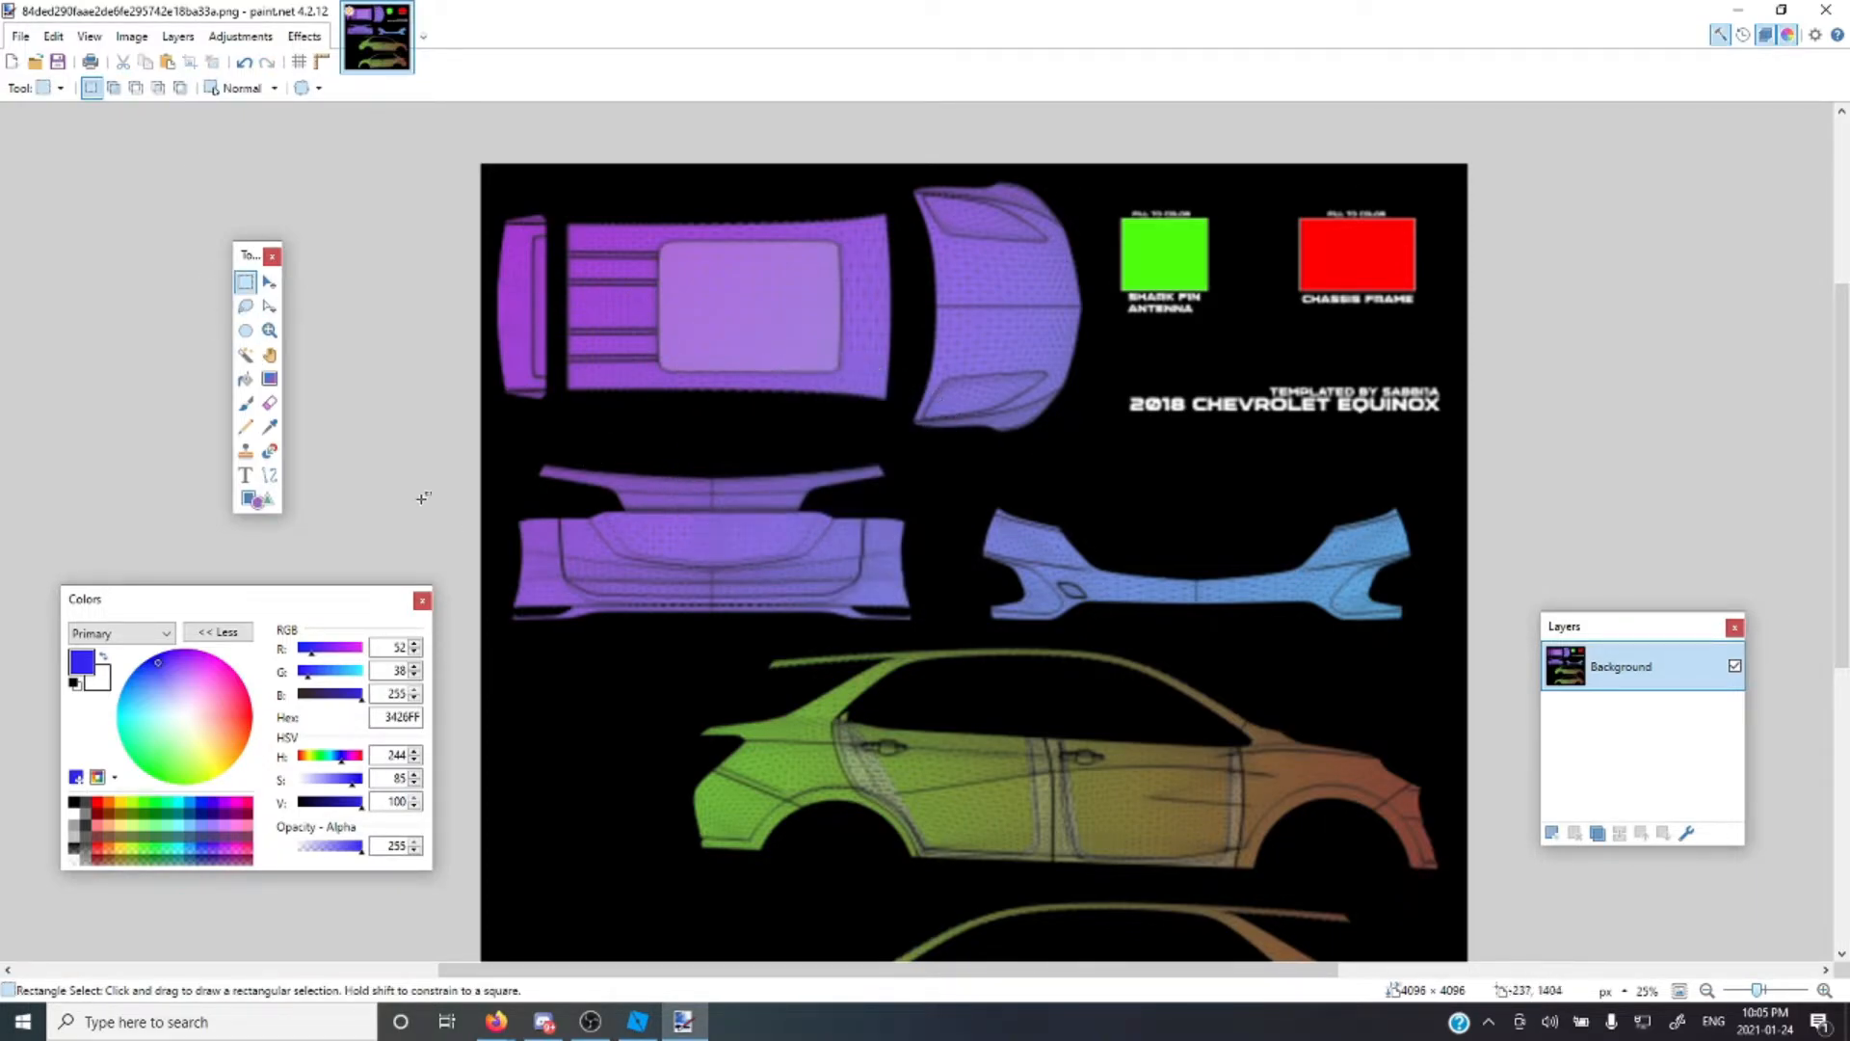
pyautogui.click(244, 357)
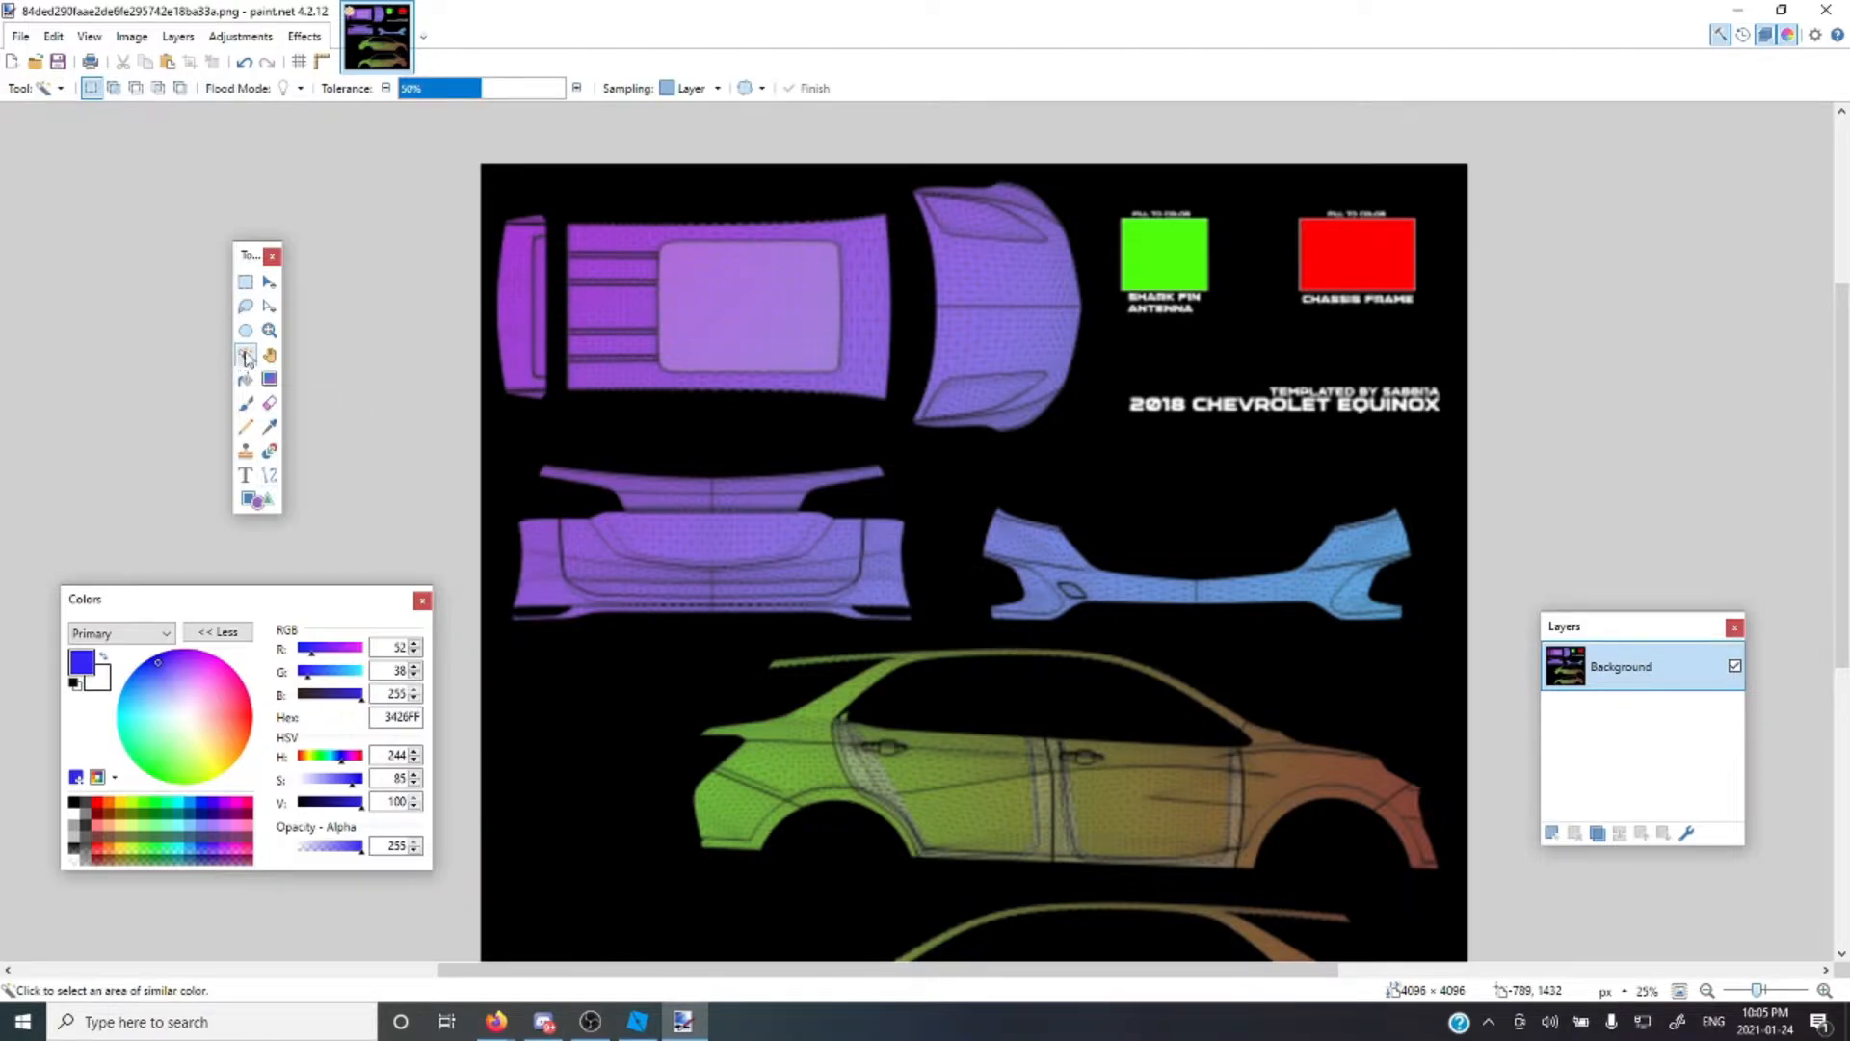
pyautogui.click(244, 285)
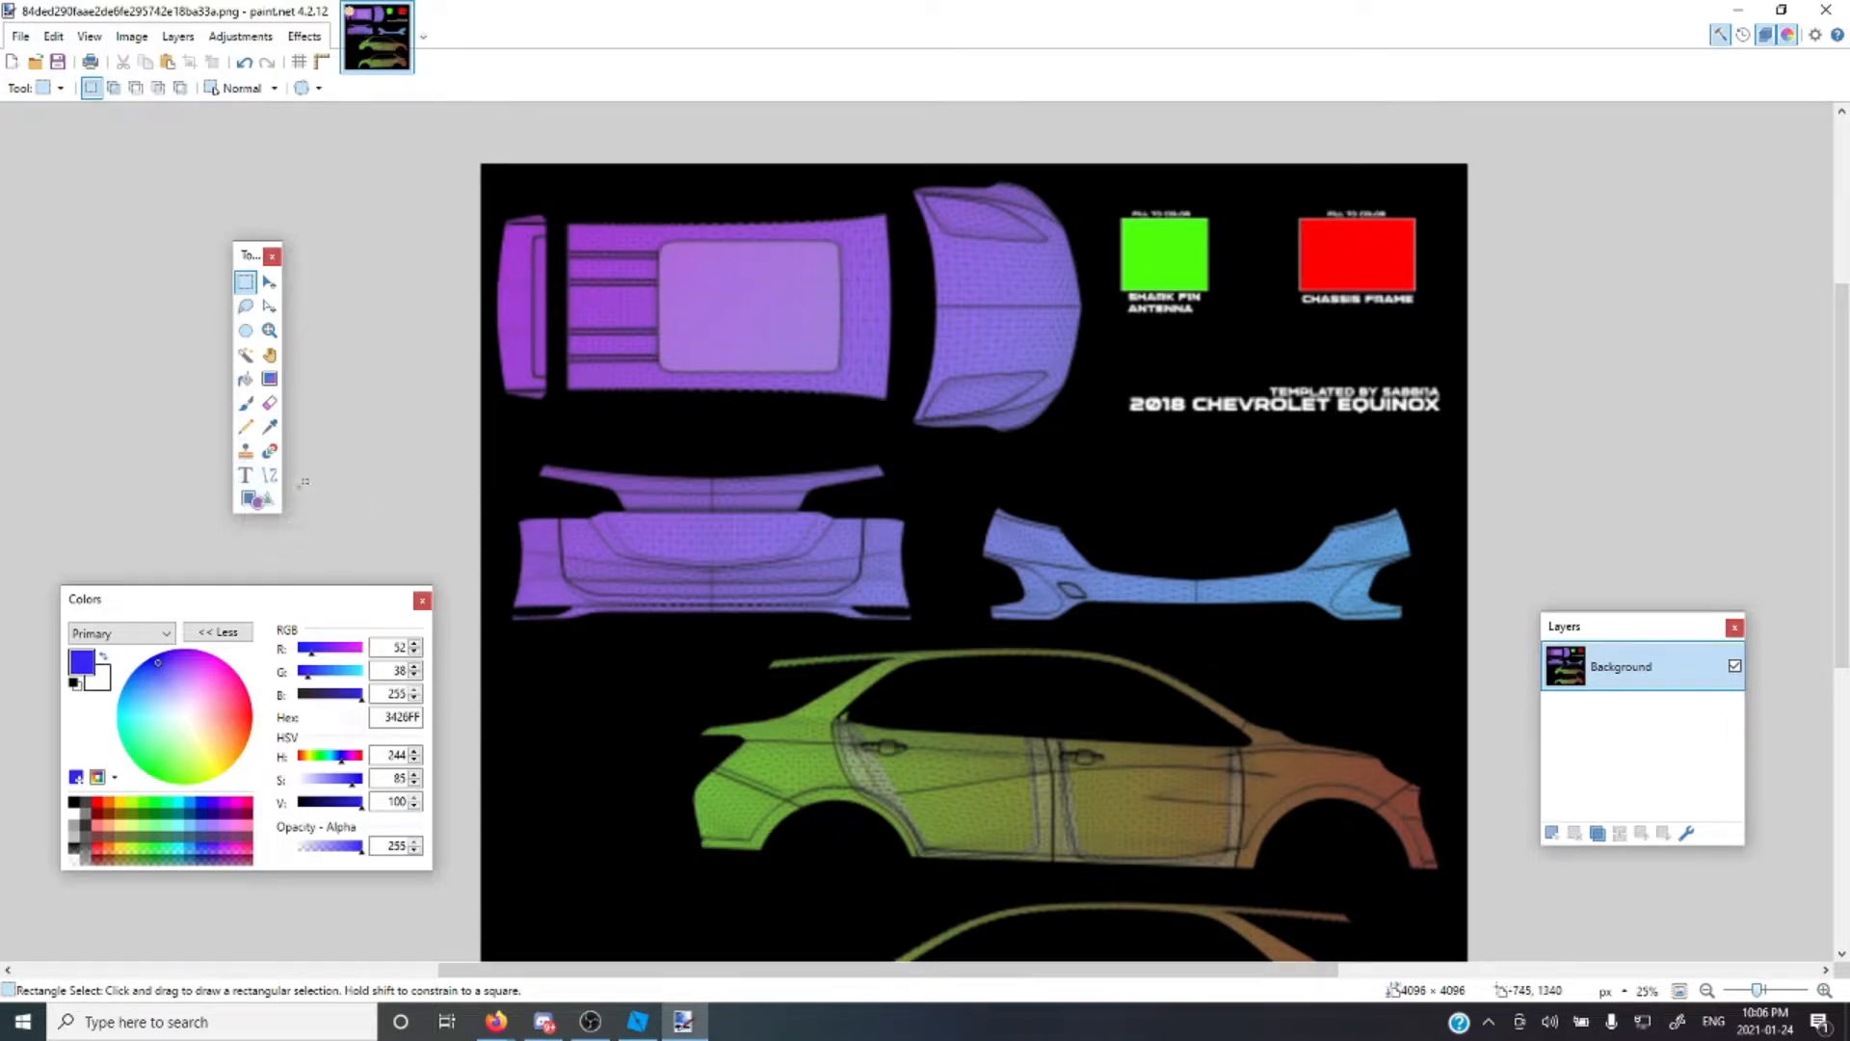
# Place the test text "retgertgerte" on the roof part in Calibri size 84, and delete it
pyautogui.click(257, 480)
pyautogui.click(756, 356)
pyautogui.click(284, 88)
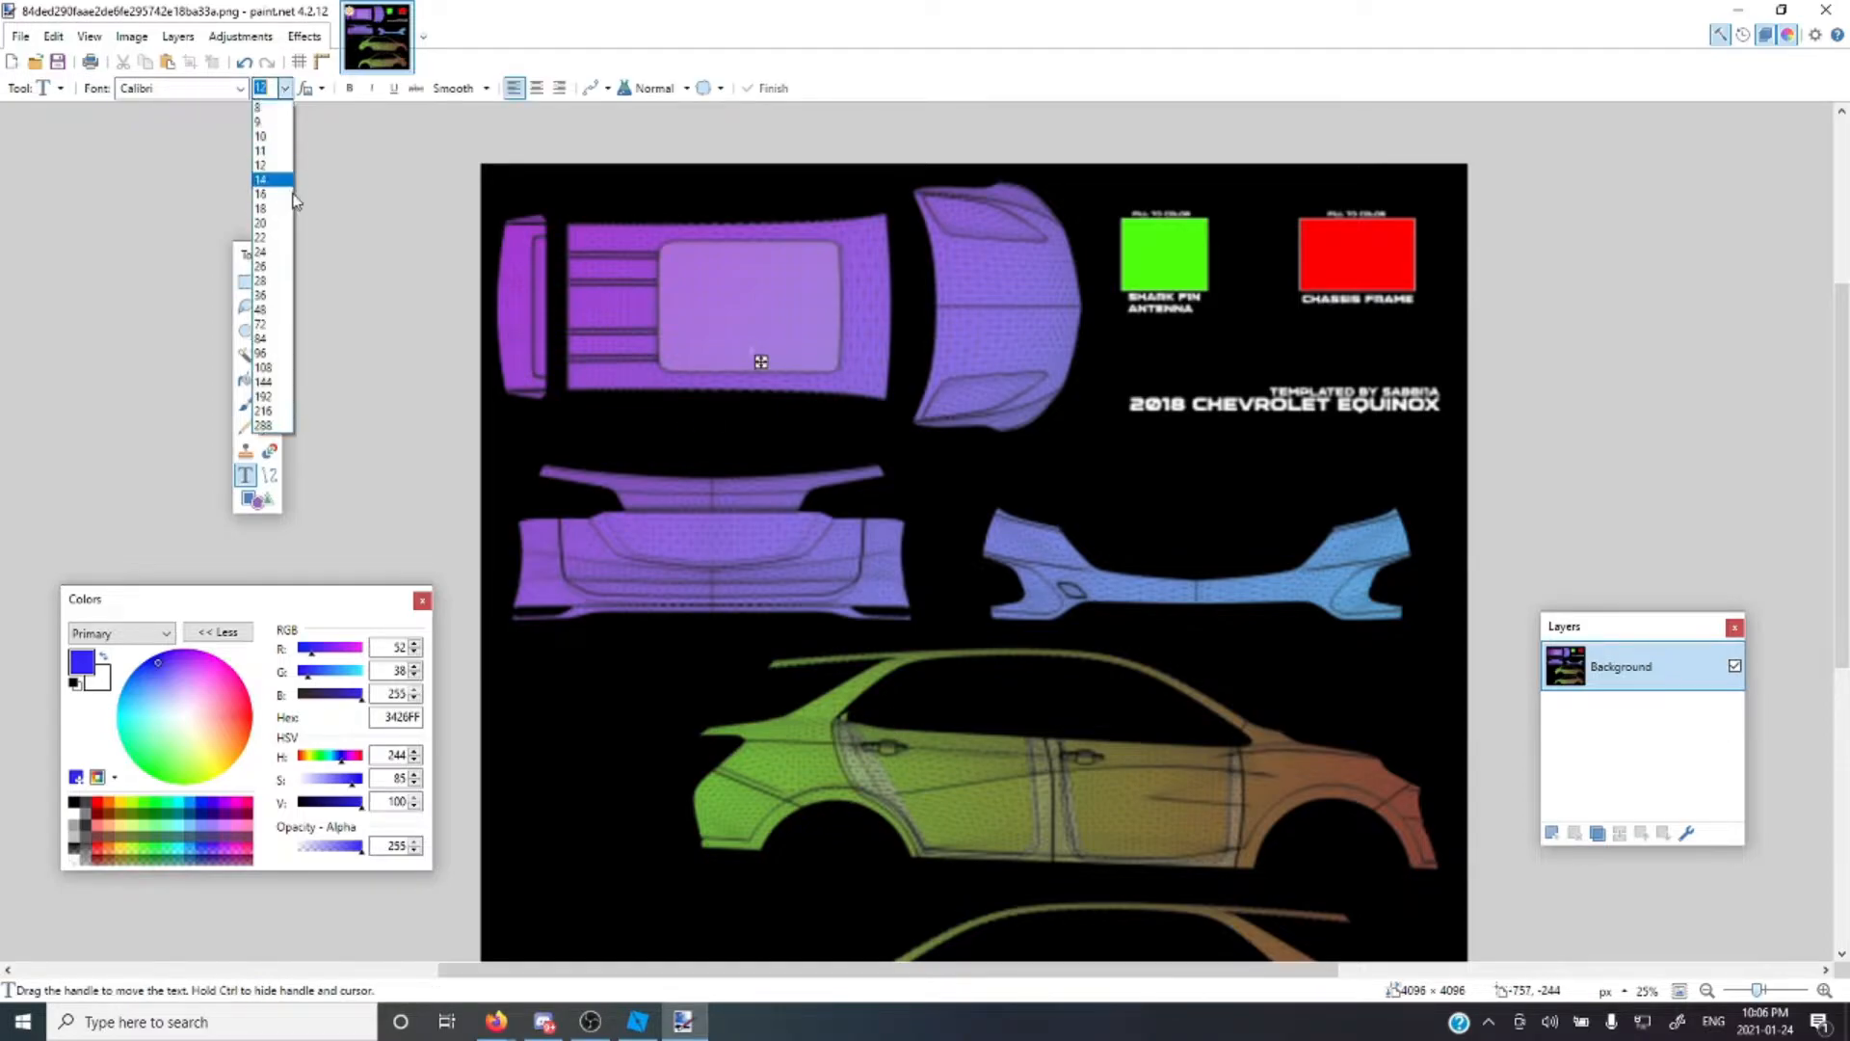
pyautogui.click(273, 339)
pyautogui.write('retgertgerte')
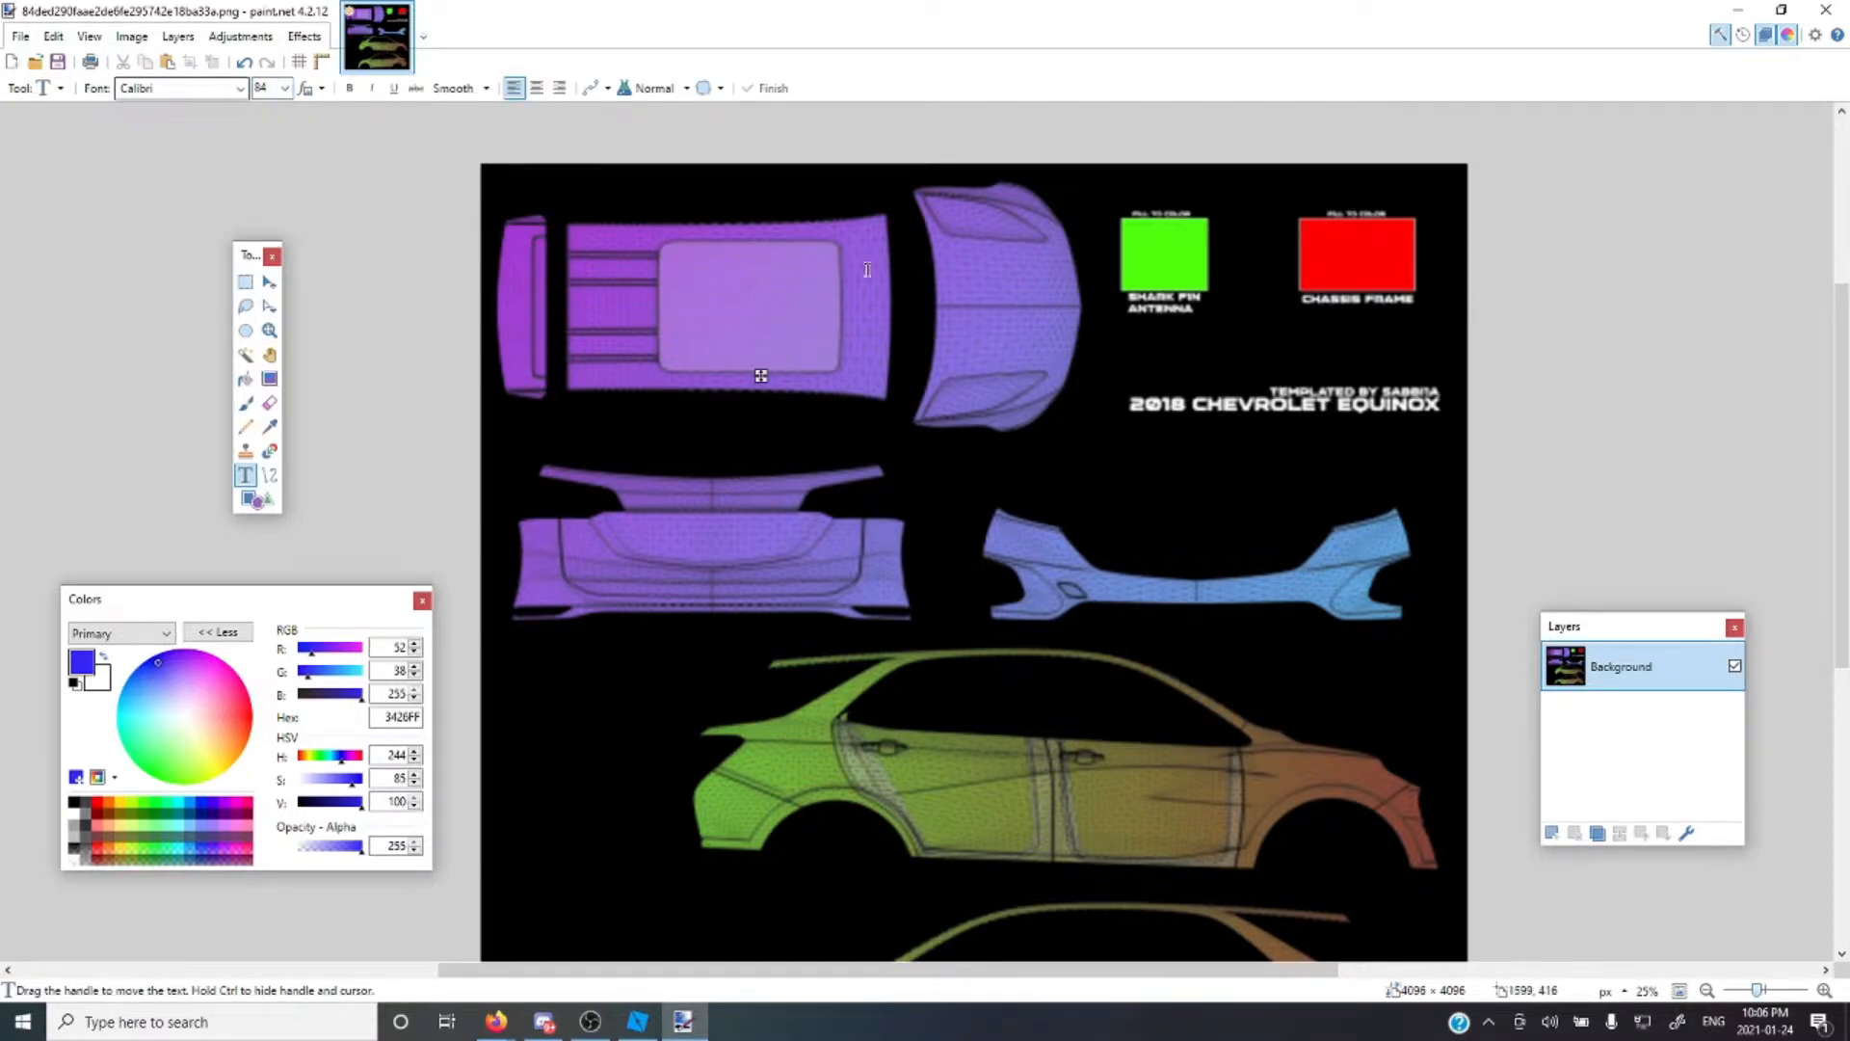
pyautogui.press('BackSpace')
pyautogui.press('BackSpace')
pyautogui.press('BackSpace')
pyautogui.press('BackSpace')
pyautogui.press('BackSpace')
pyautogui.press('BackSpace')
pyautogui.press('BackSpace')
pyautogui.press('BackSpace')
pyautogui.press('BackSpace')
pyautogui.press('BackSpace')
pyautogui.press('BackSpace')
pyautogui.press('BackSpace')
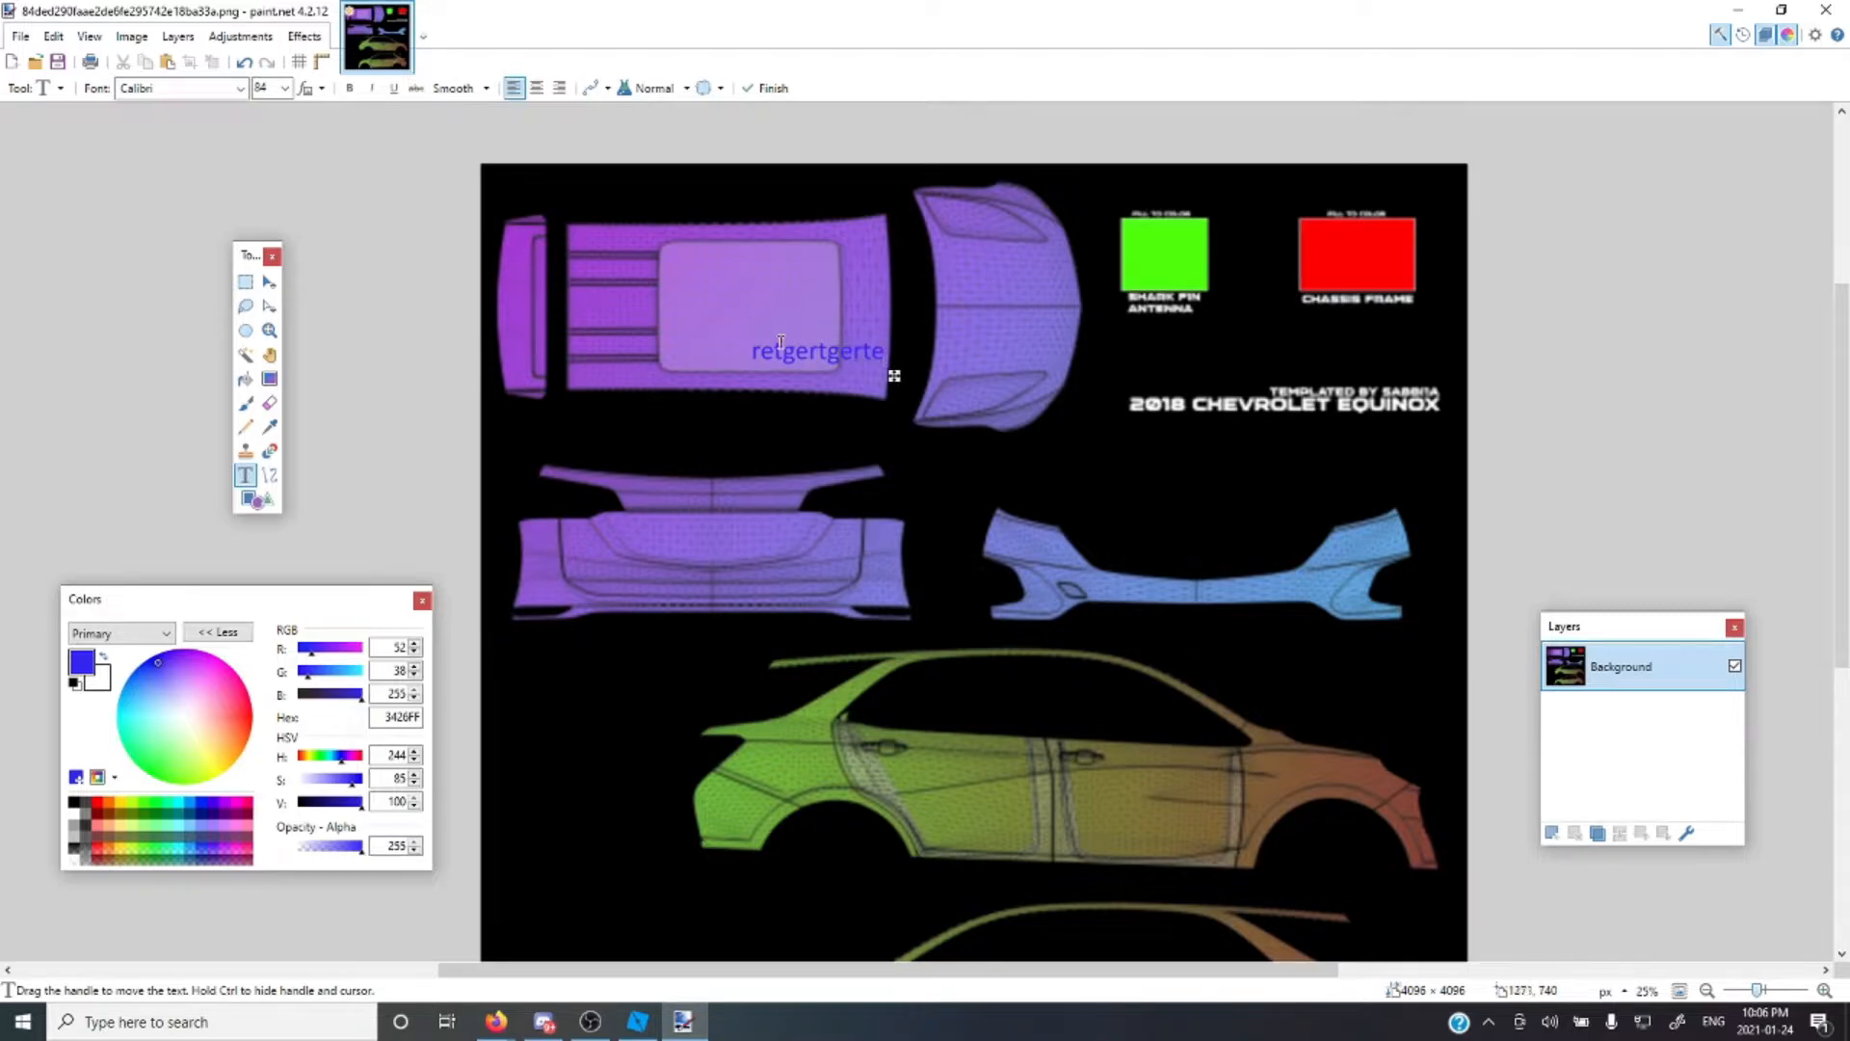
# Try filling the roof part with black 000000 at two spots using the Paint Bucket, undoing each fill
pyautogui.click(245, 379)
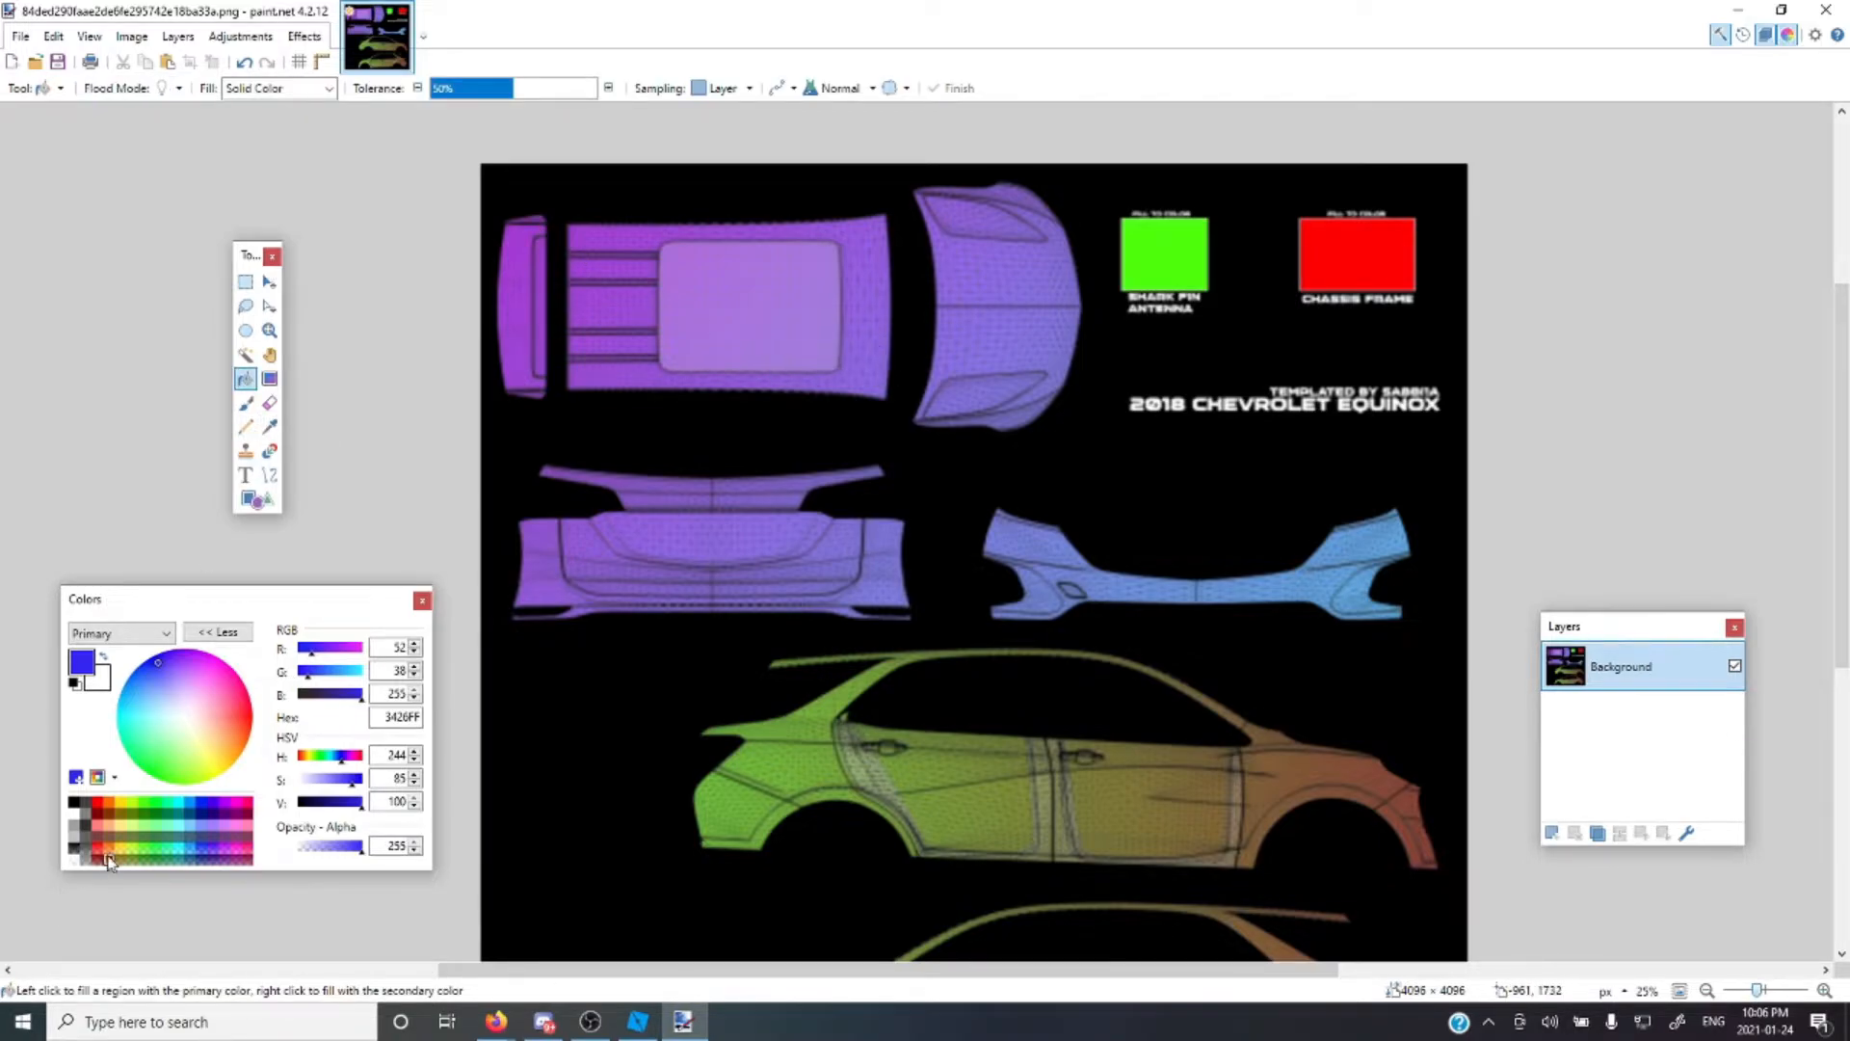
pyautogui.click(74, 802)
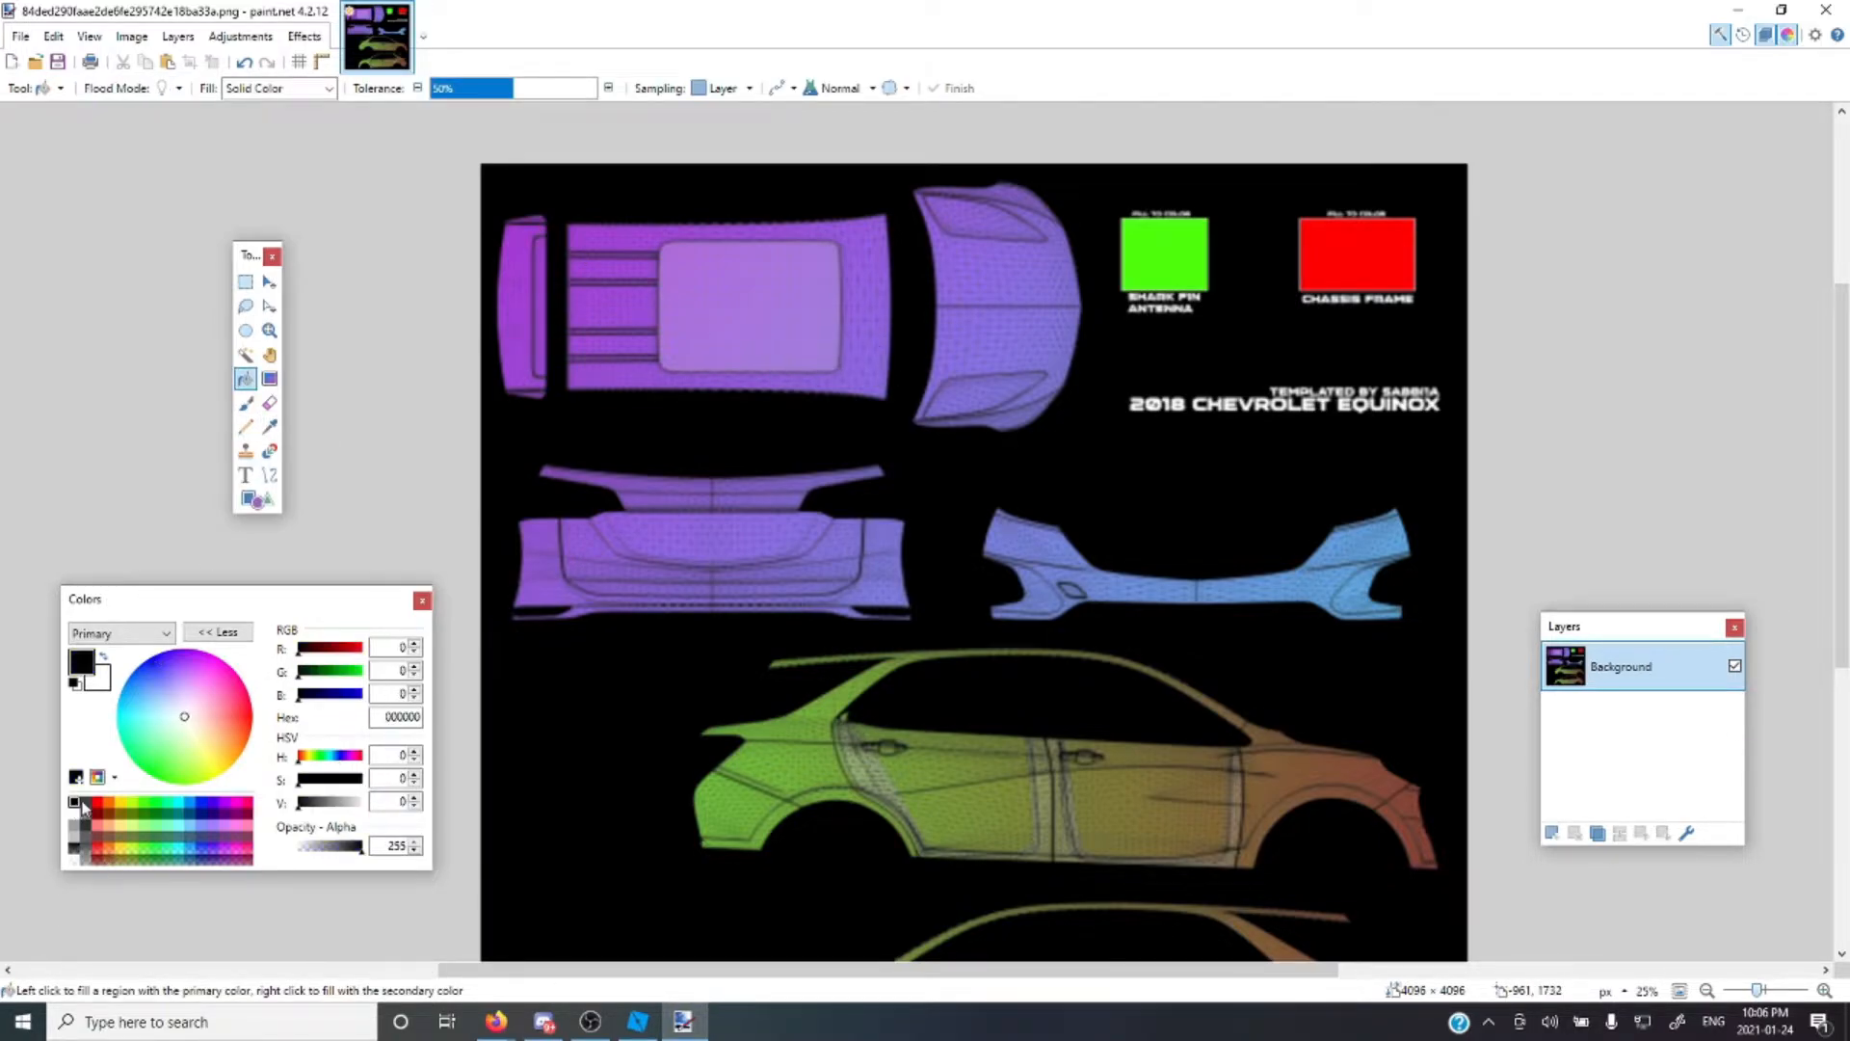
pyautogui.click(643, 311)
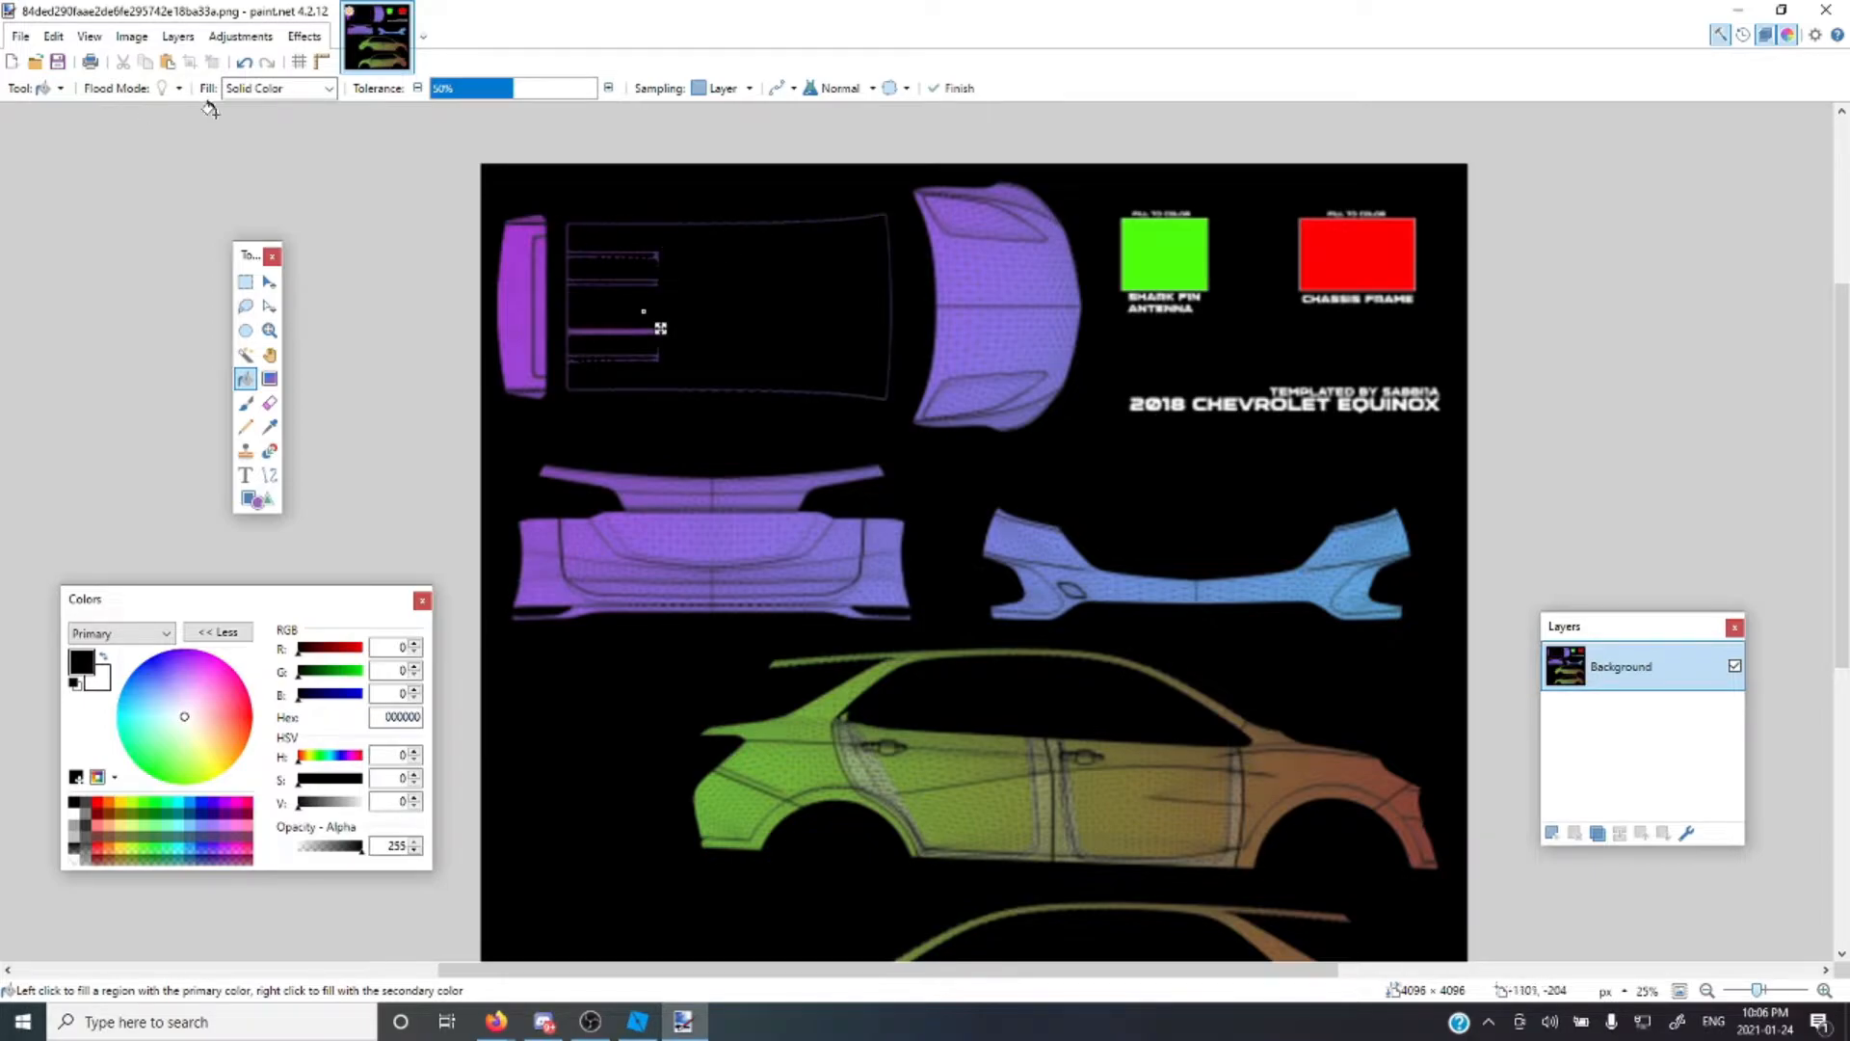
pyautogui.click(244, 62)
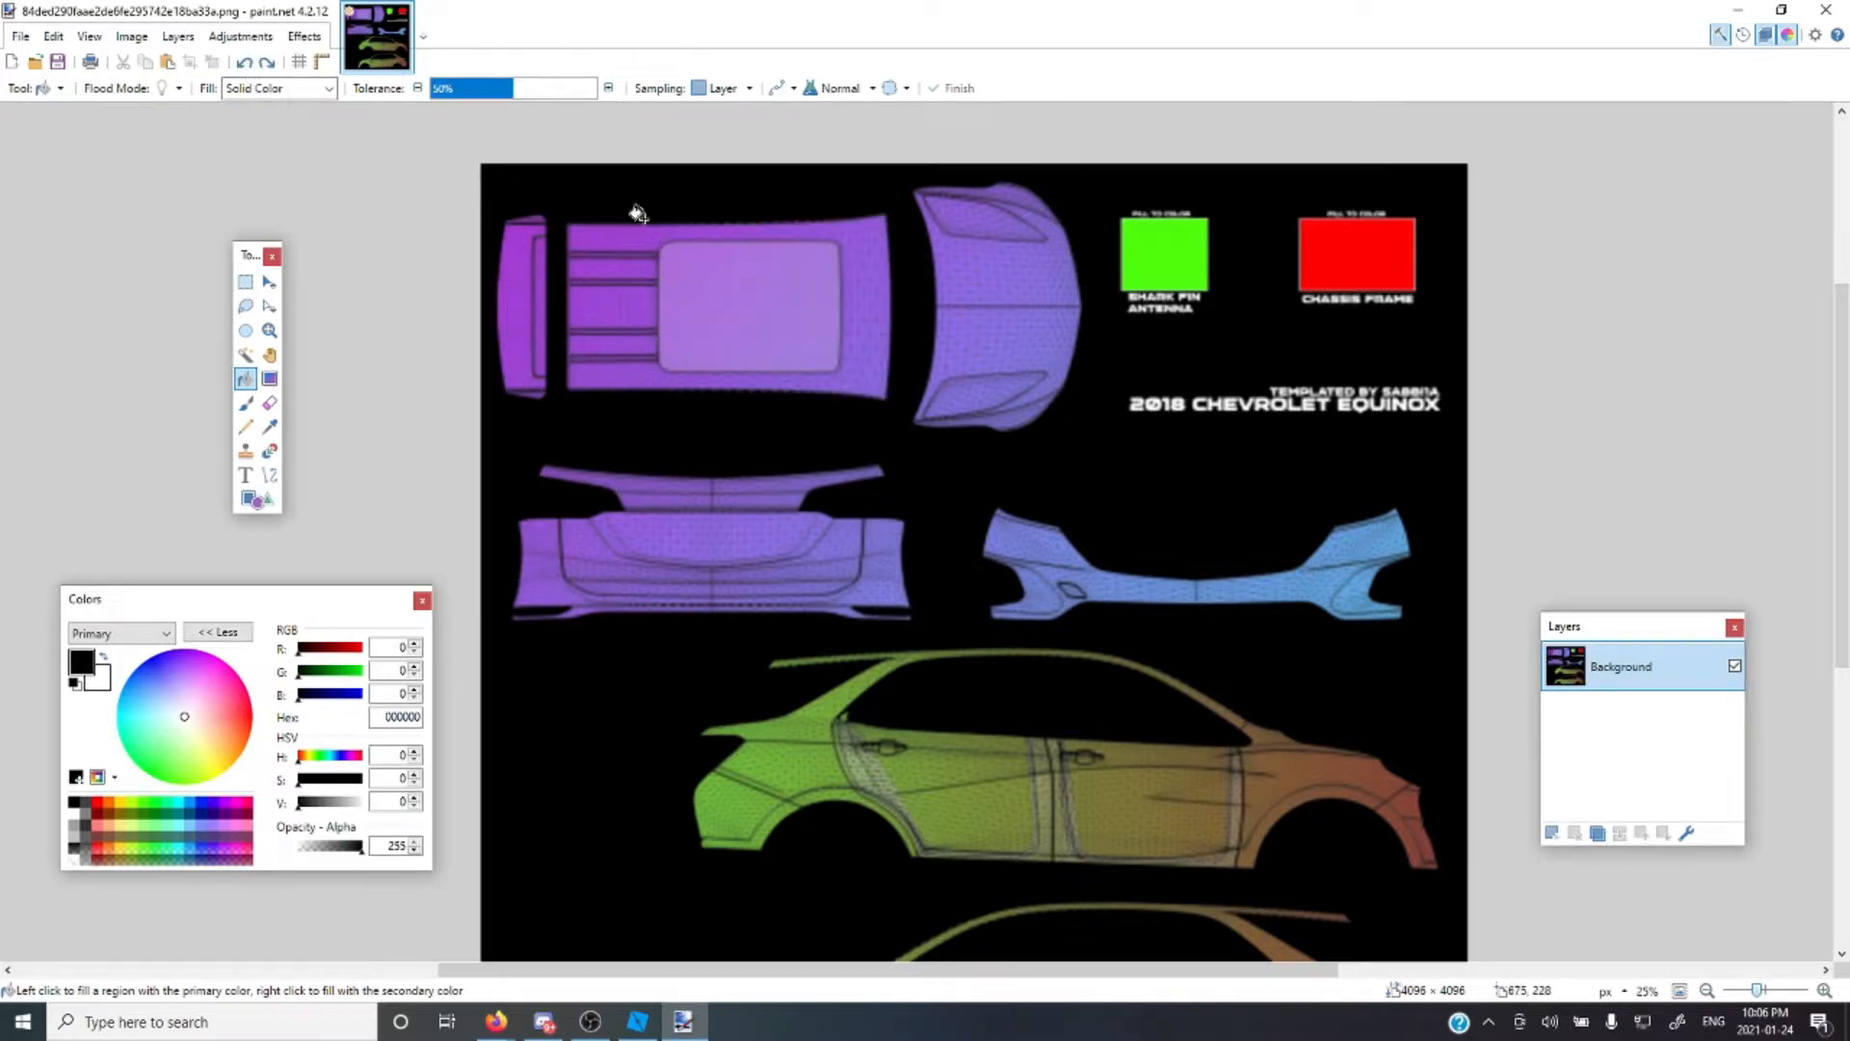
pyautogui.click(594, 297)
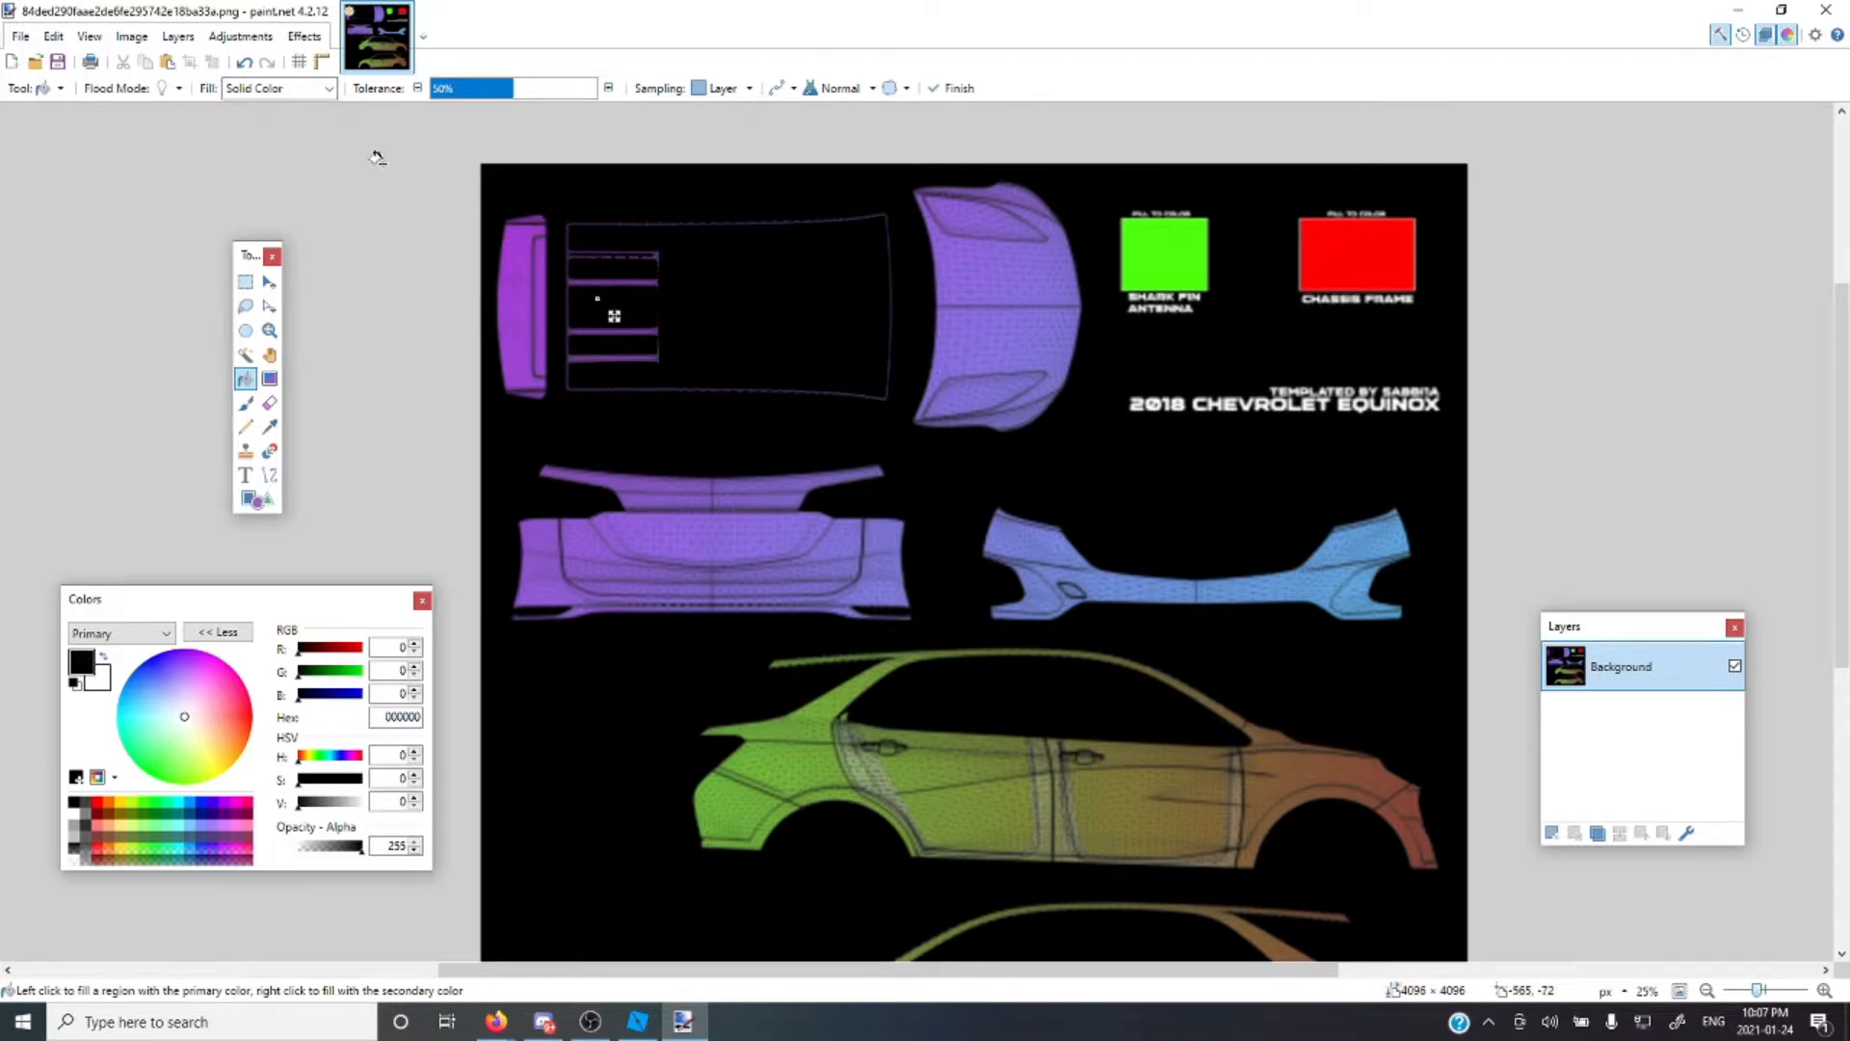
pyautogui.click(244, 62)
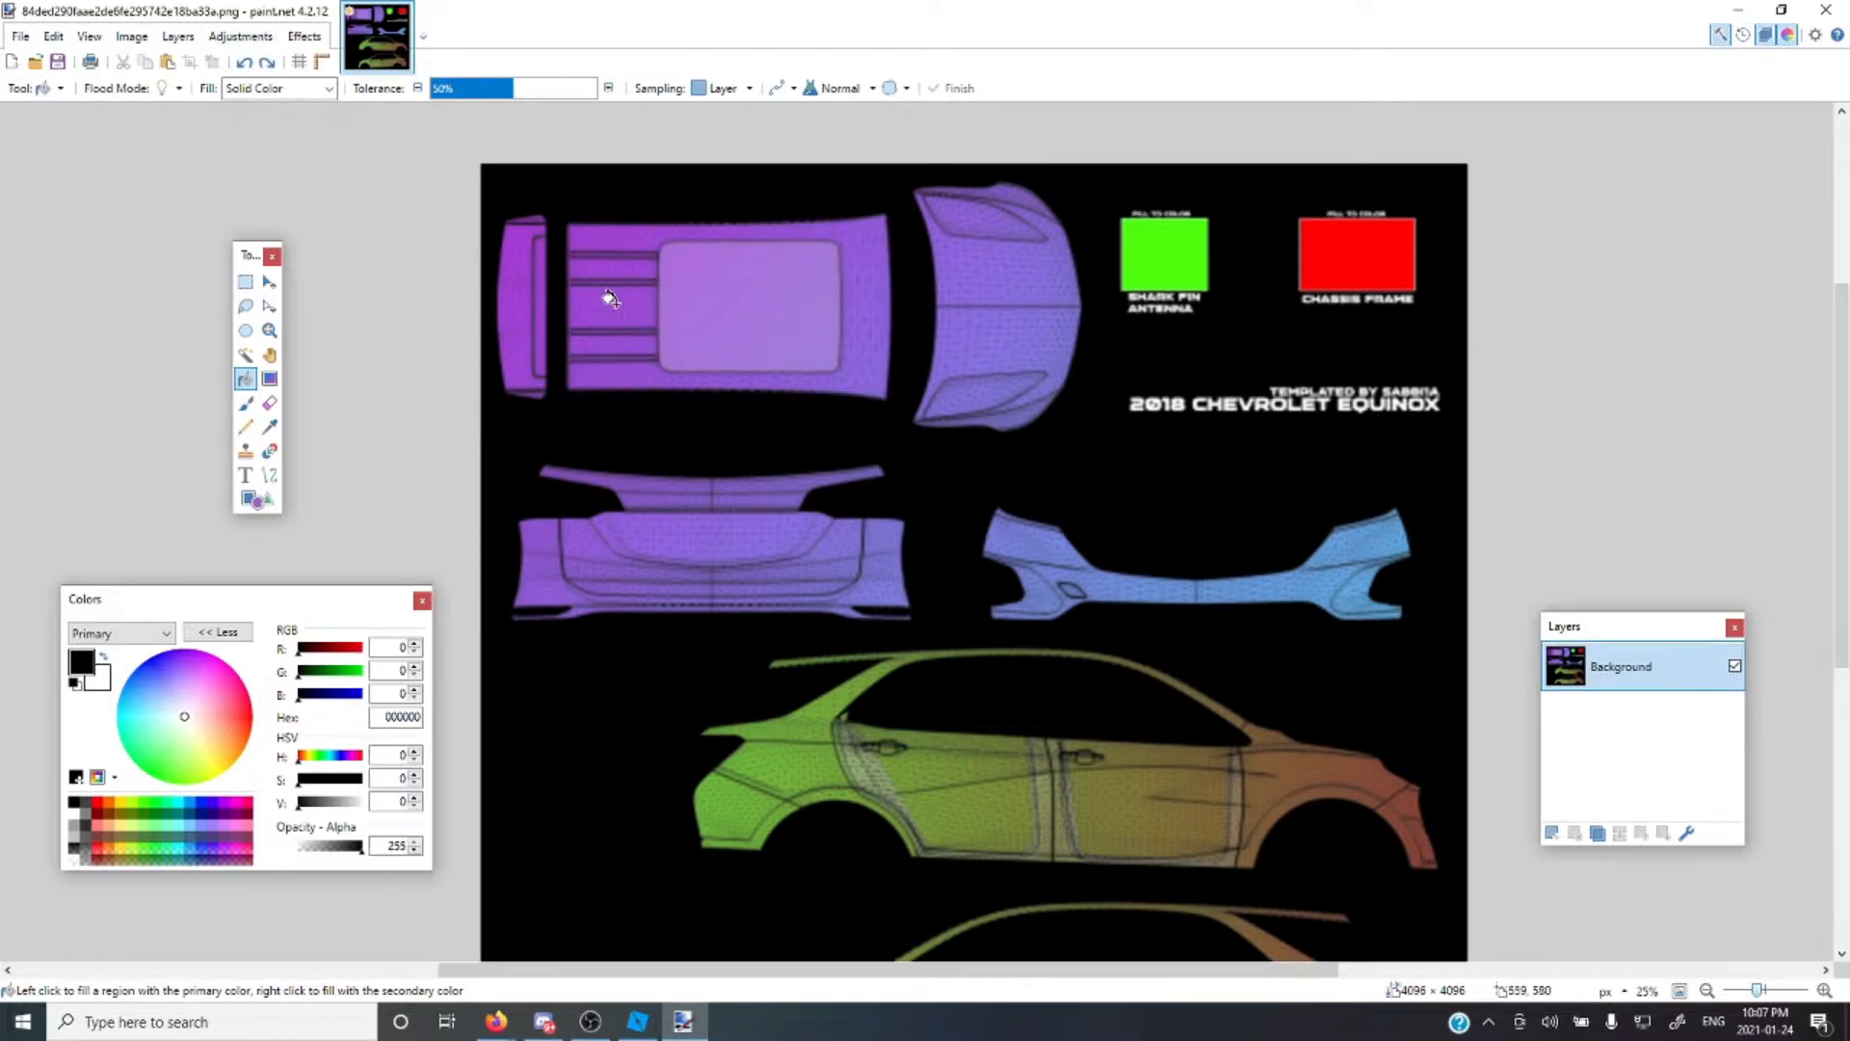
# Try filling the roof part and the shark fin antenna swatch with black 000000, undoing each fill
pyautogui.click(628, 318)
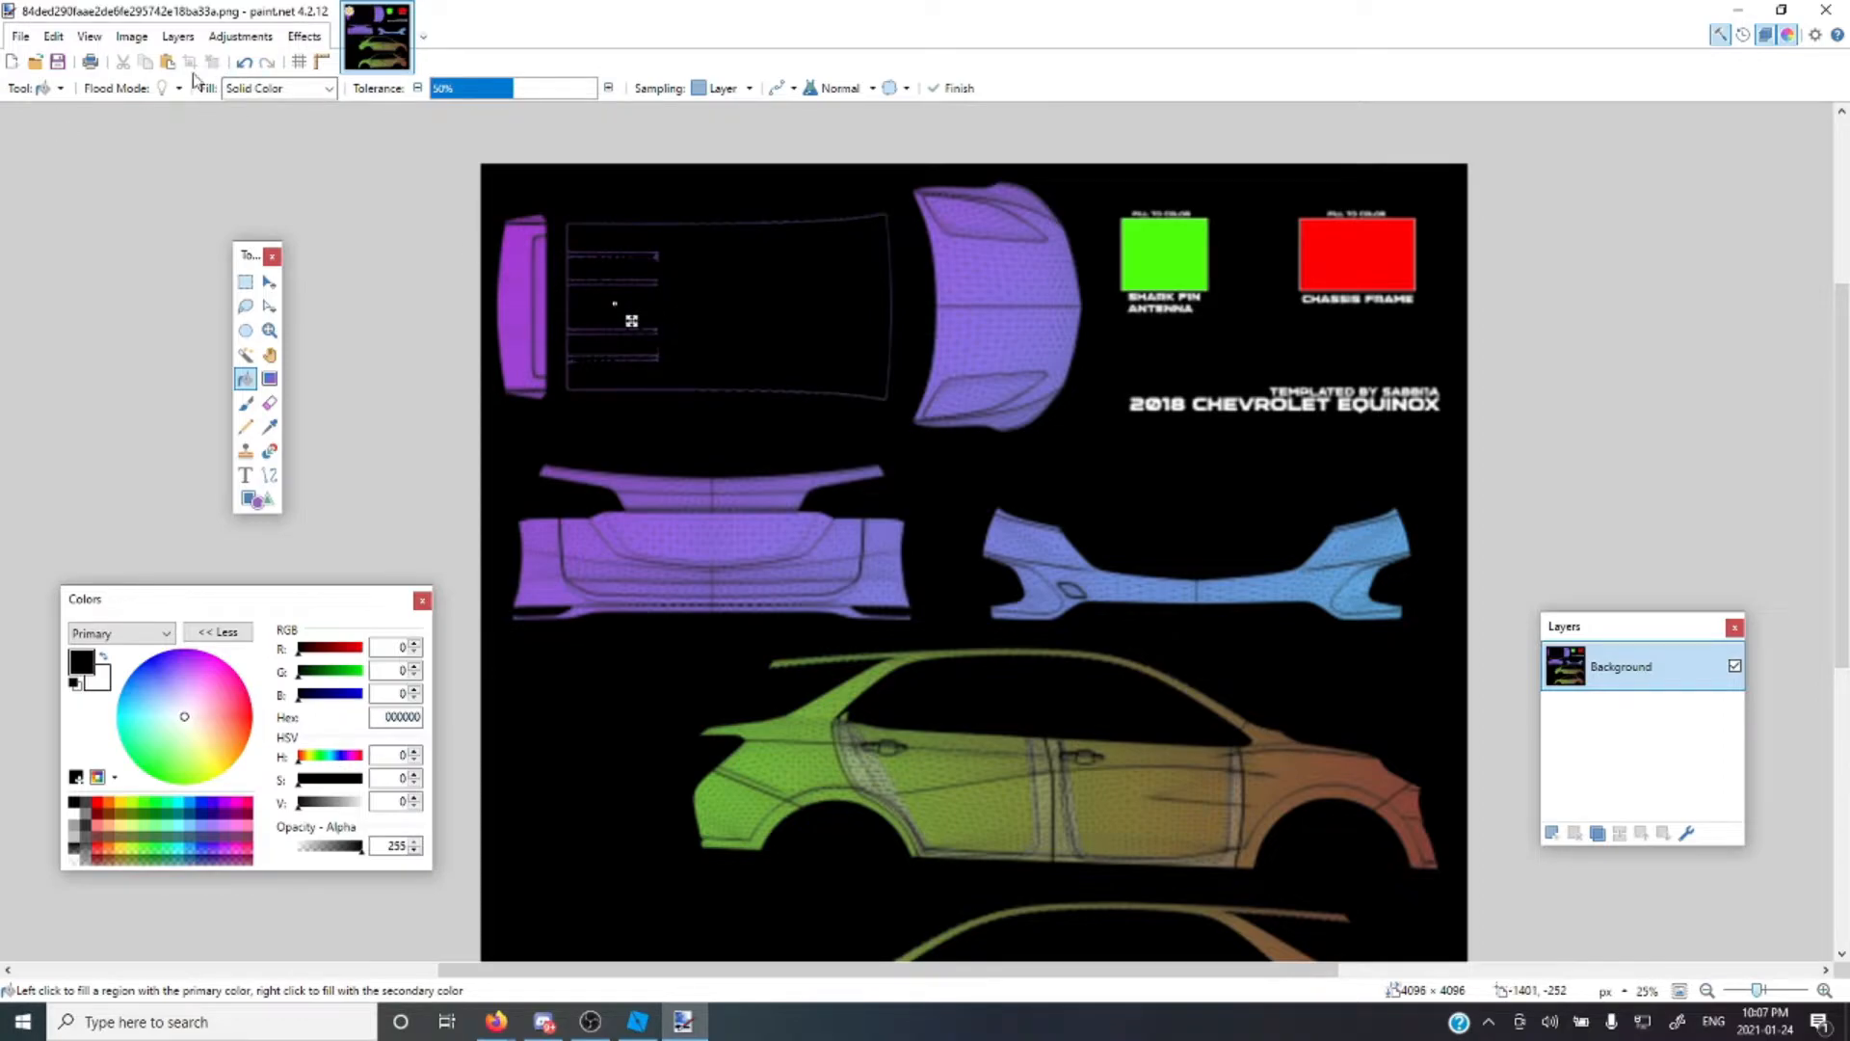
pyautogui.click(244, 61)
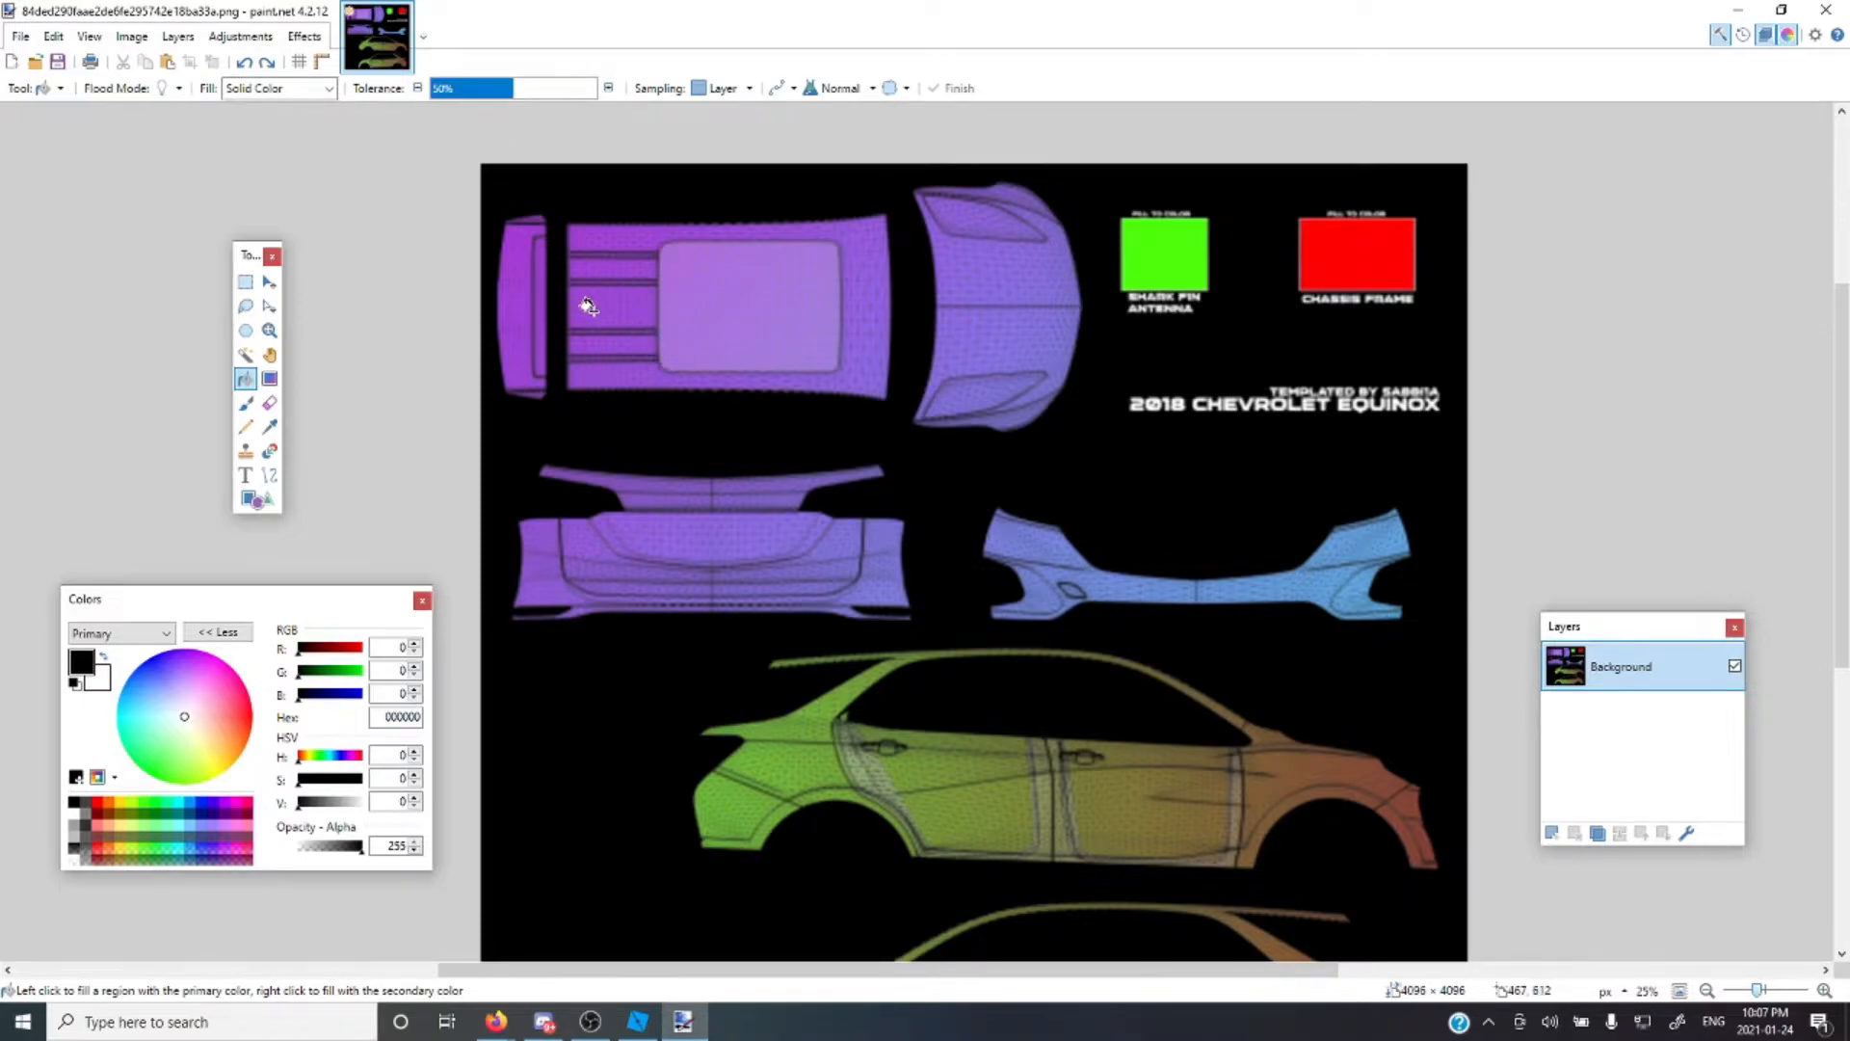
pyautogui.click(1167, 247)
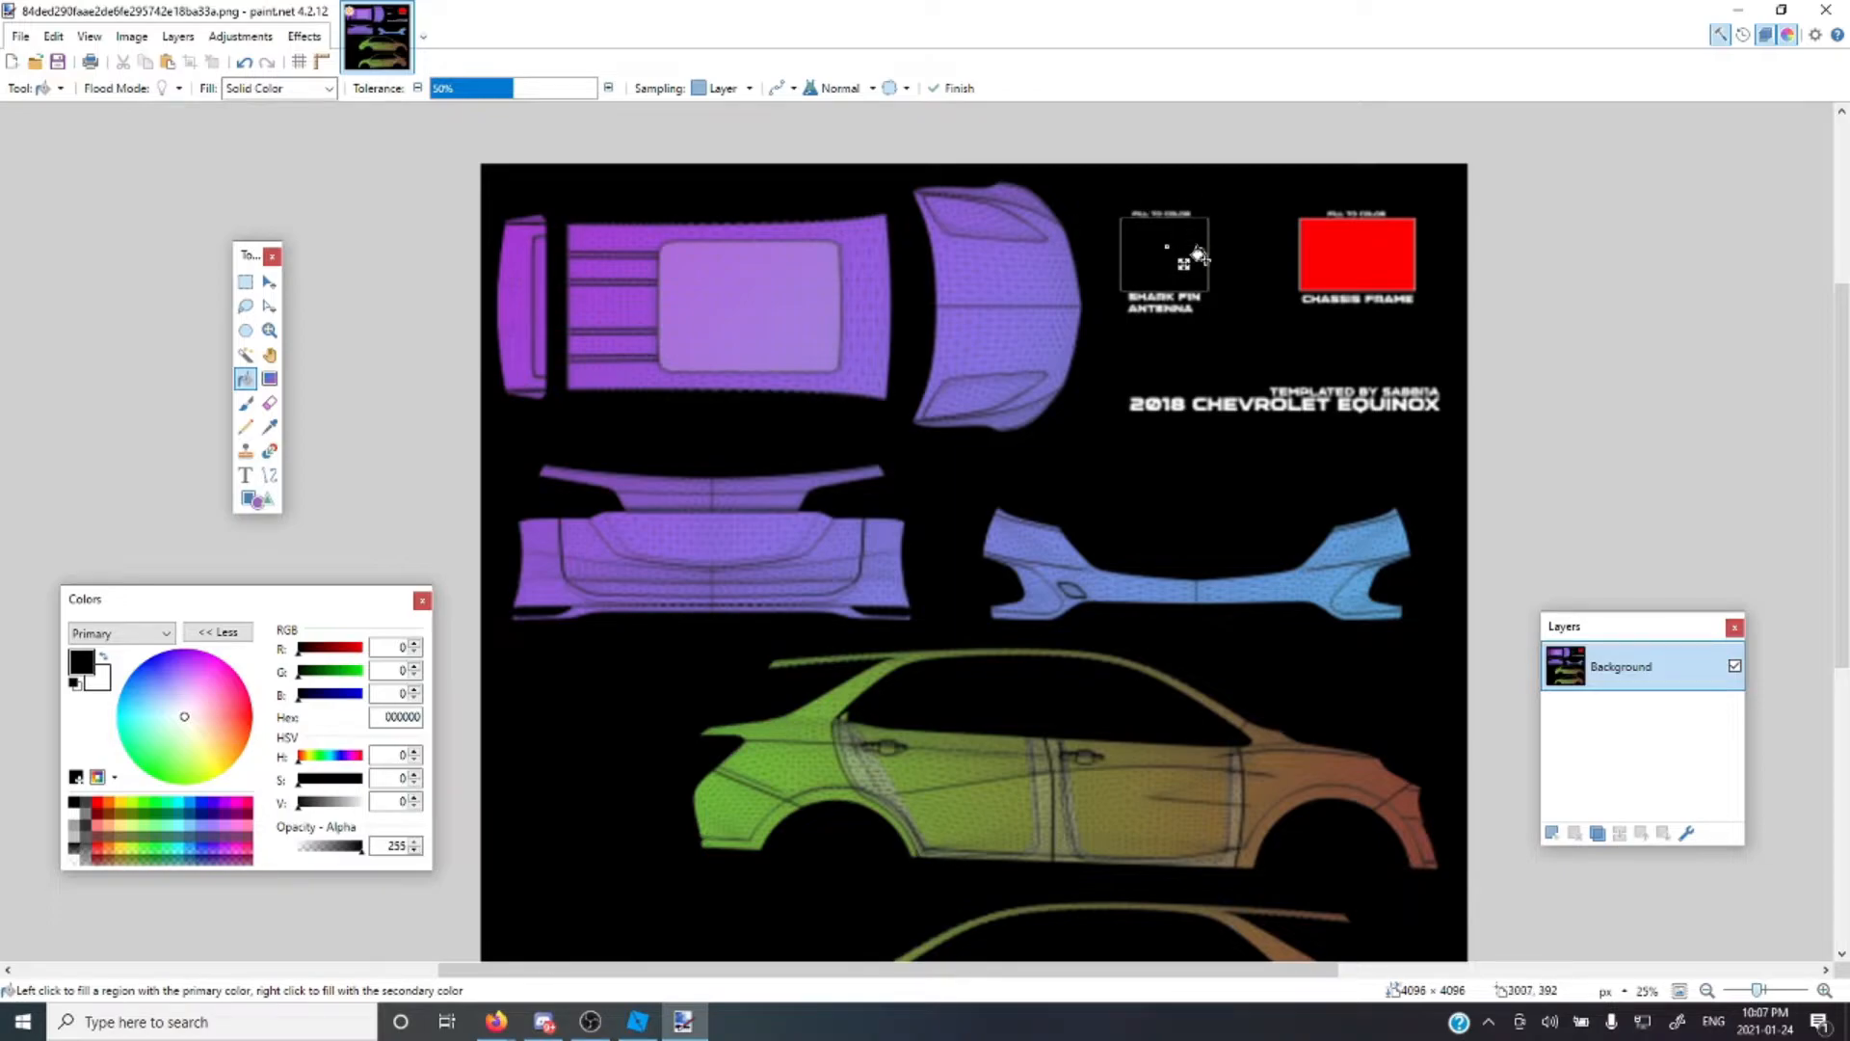
pyautogui.click(245, 62)
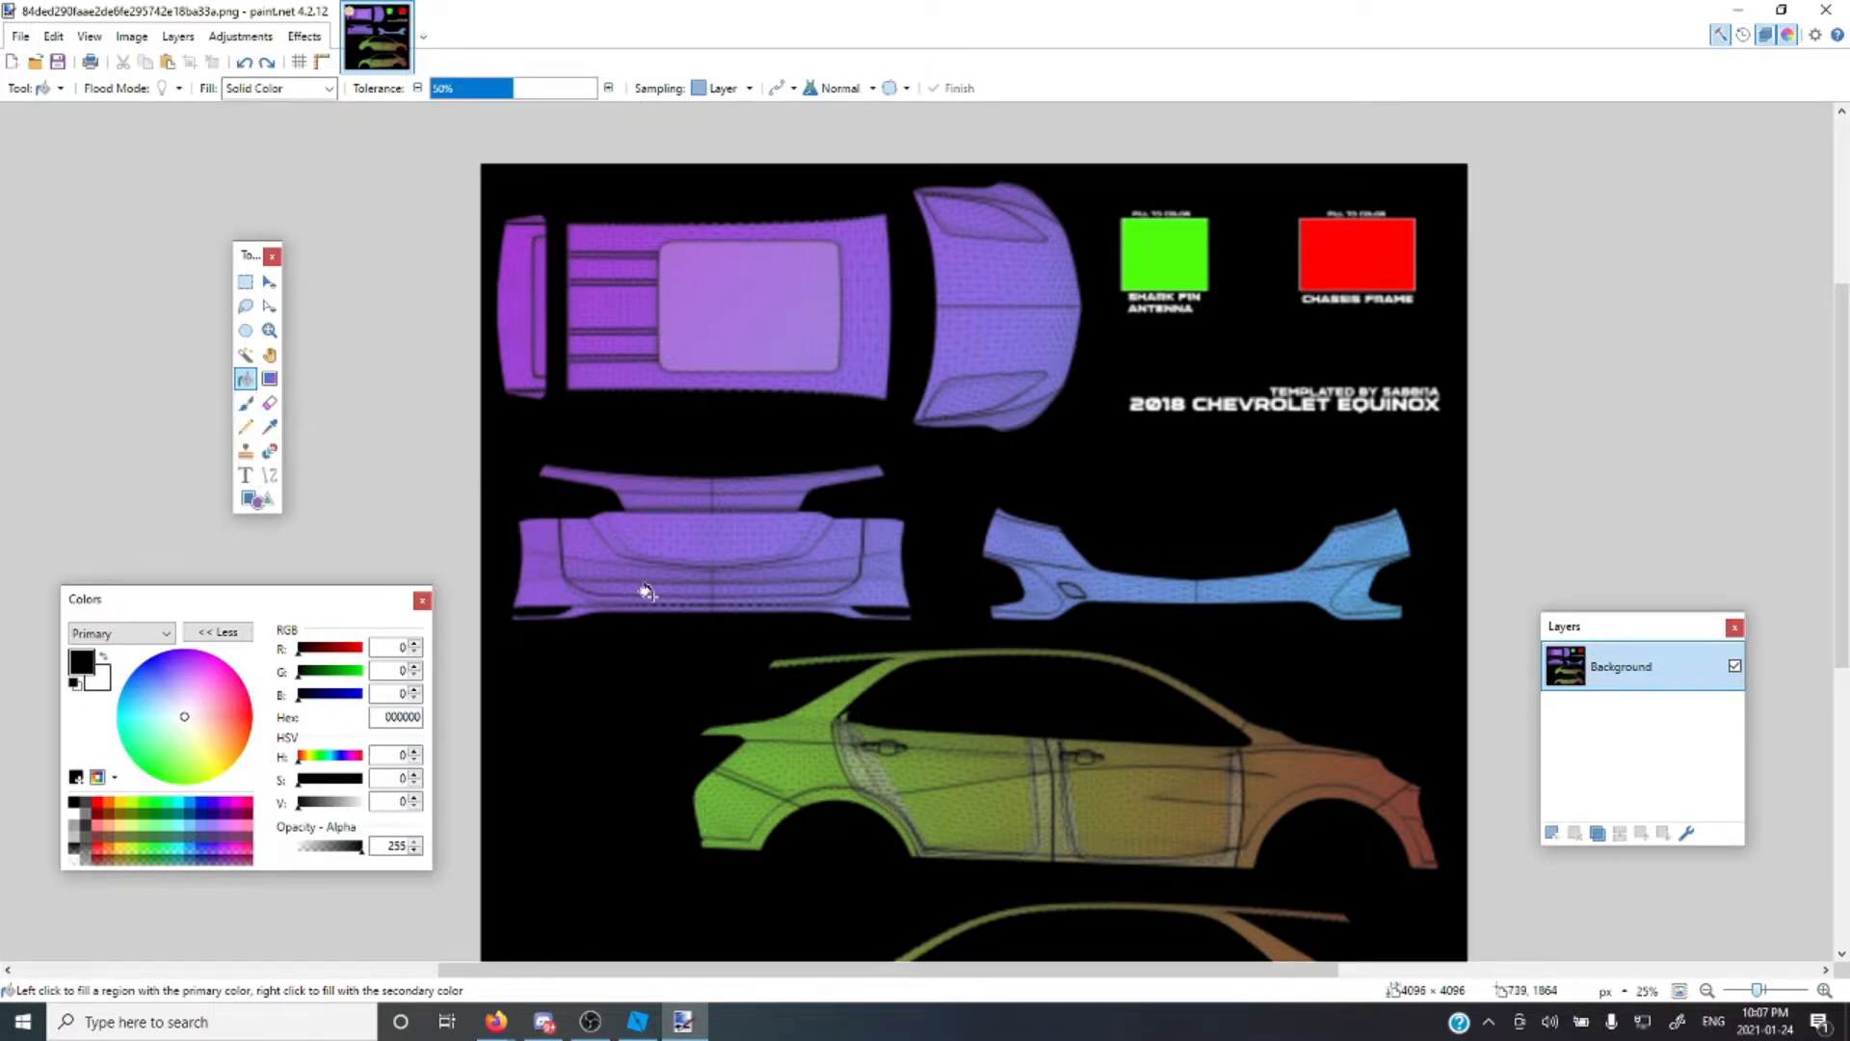
# Switch to the Rectangle Select tool, try duplicating the Background layer, and undo the duplication
pyautogui.click(248, 286)
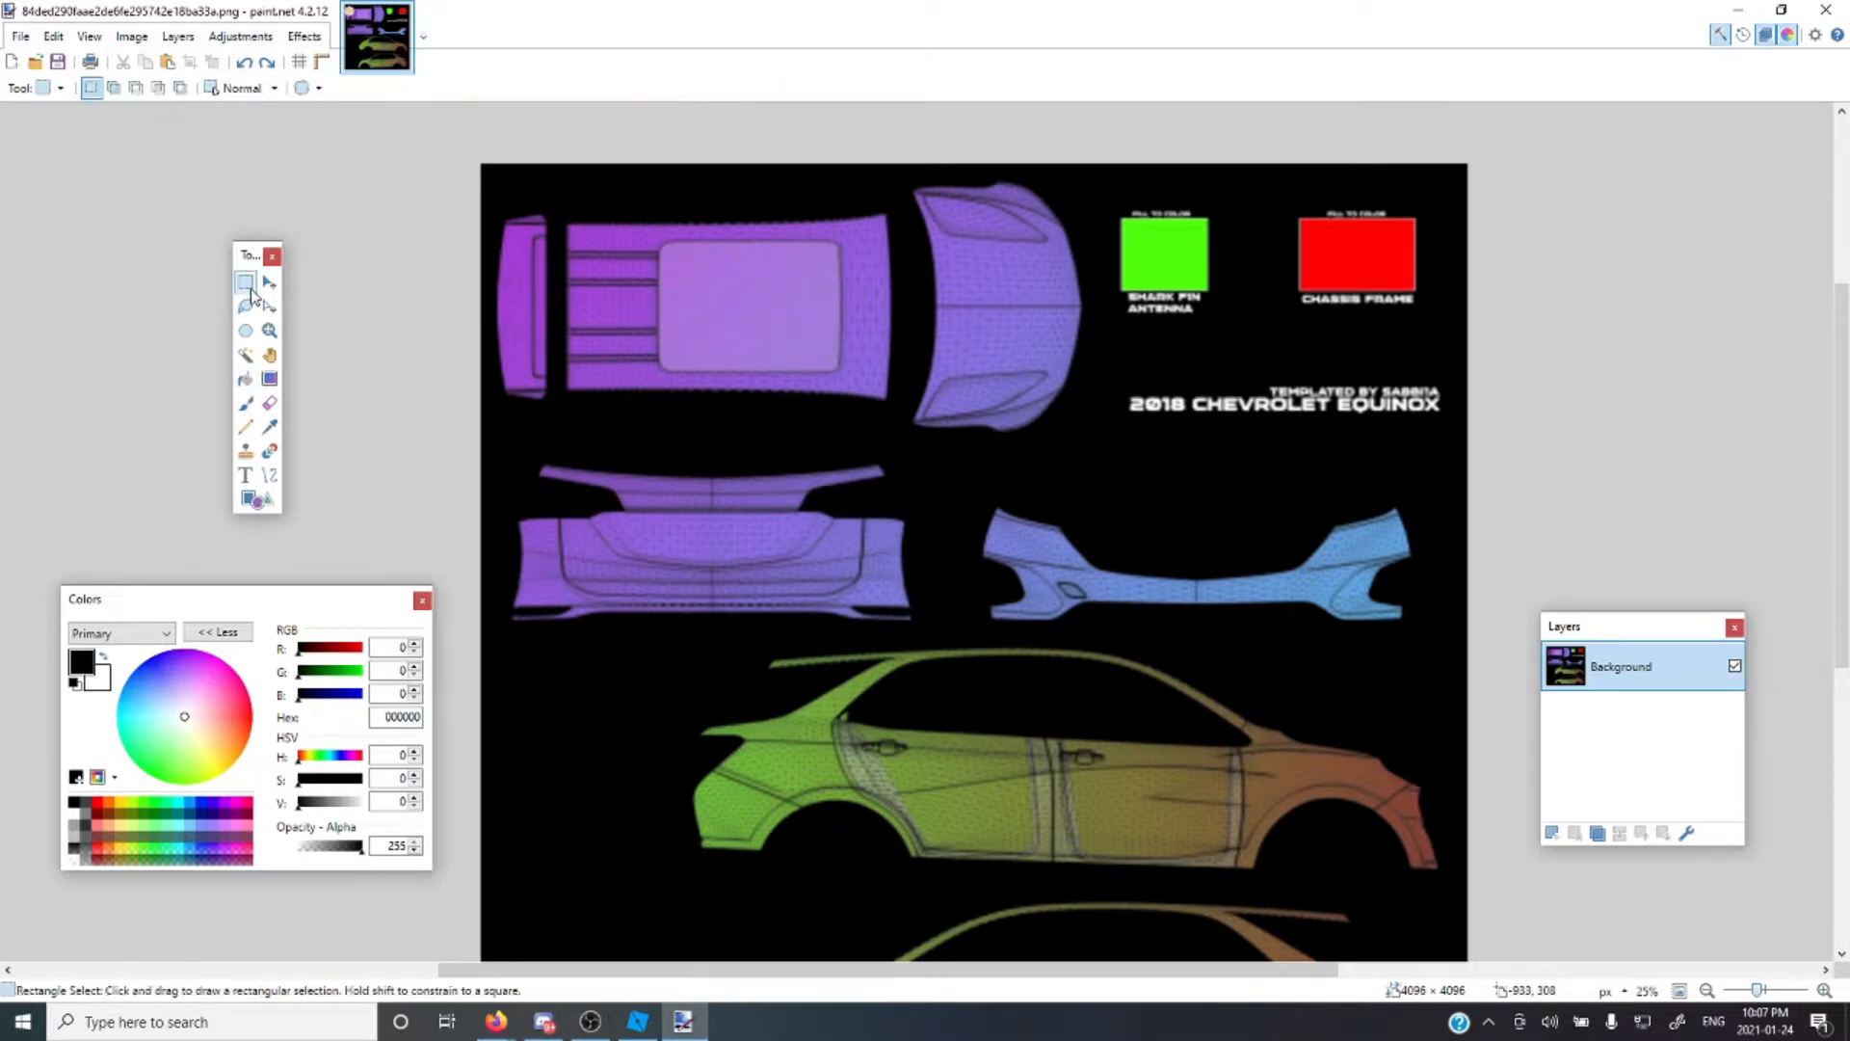
pyautogui.scroll(-1, 1425, 585)
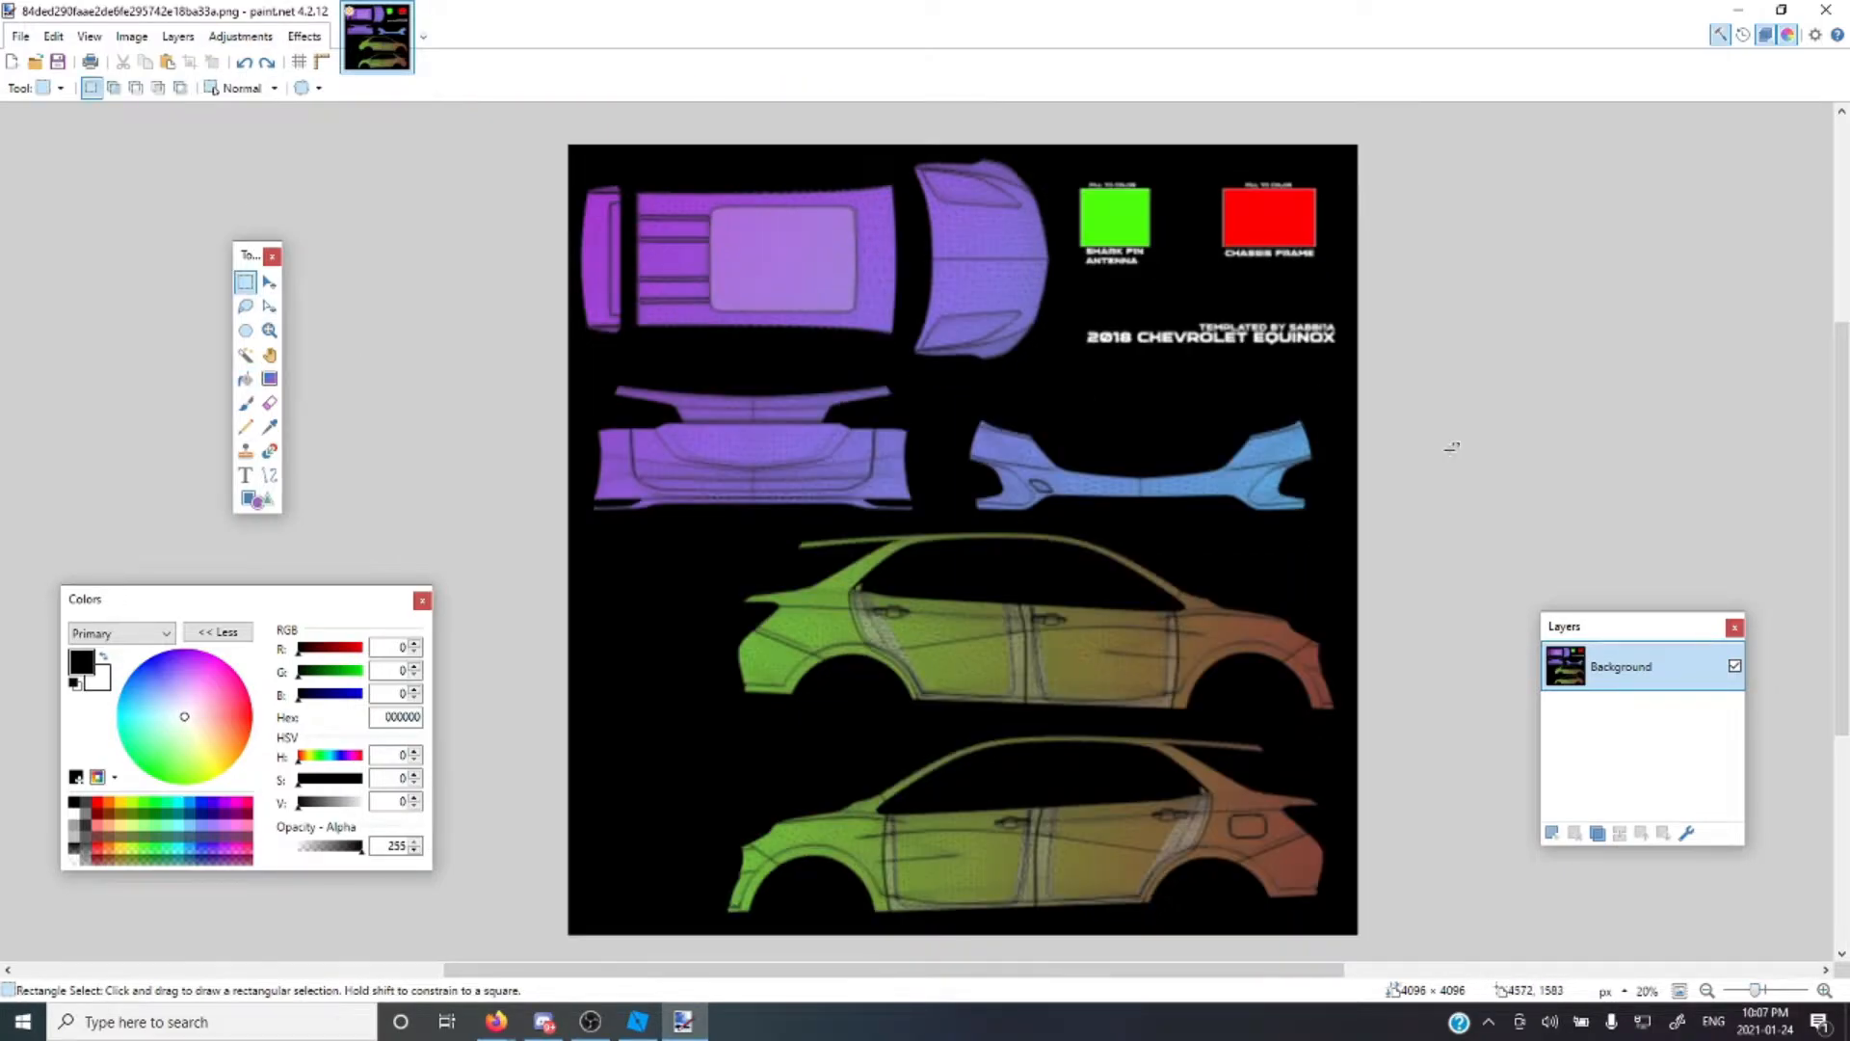
pyautogui.click(1597, 833)
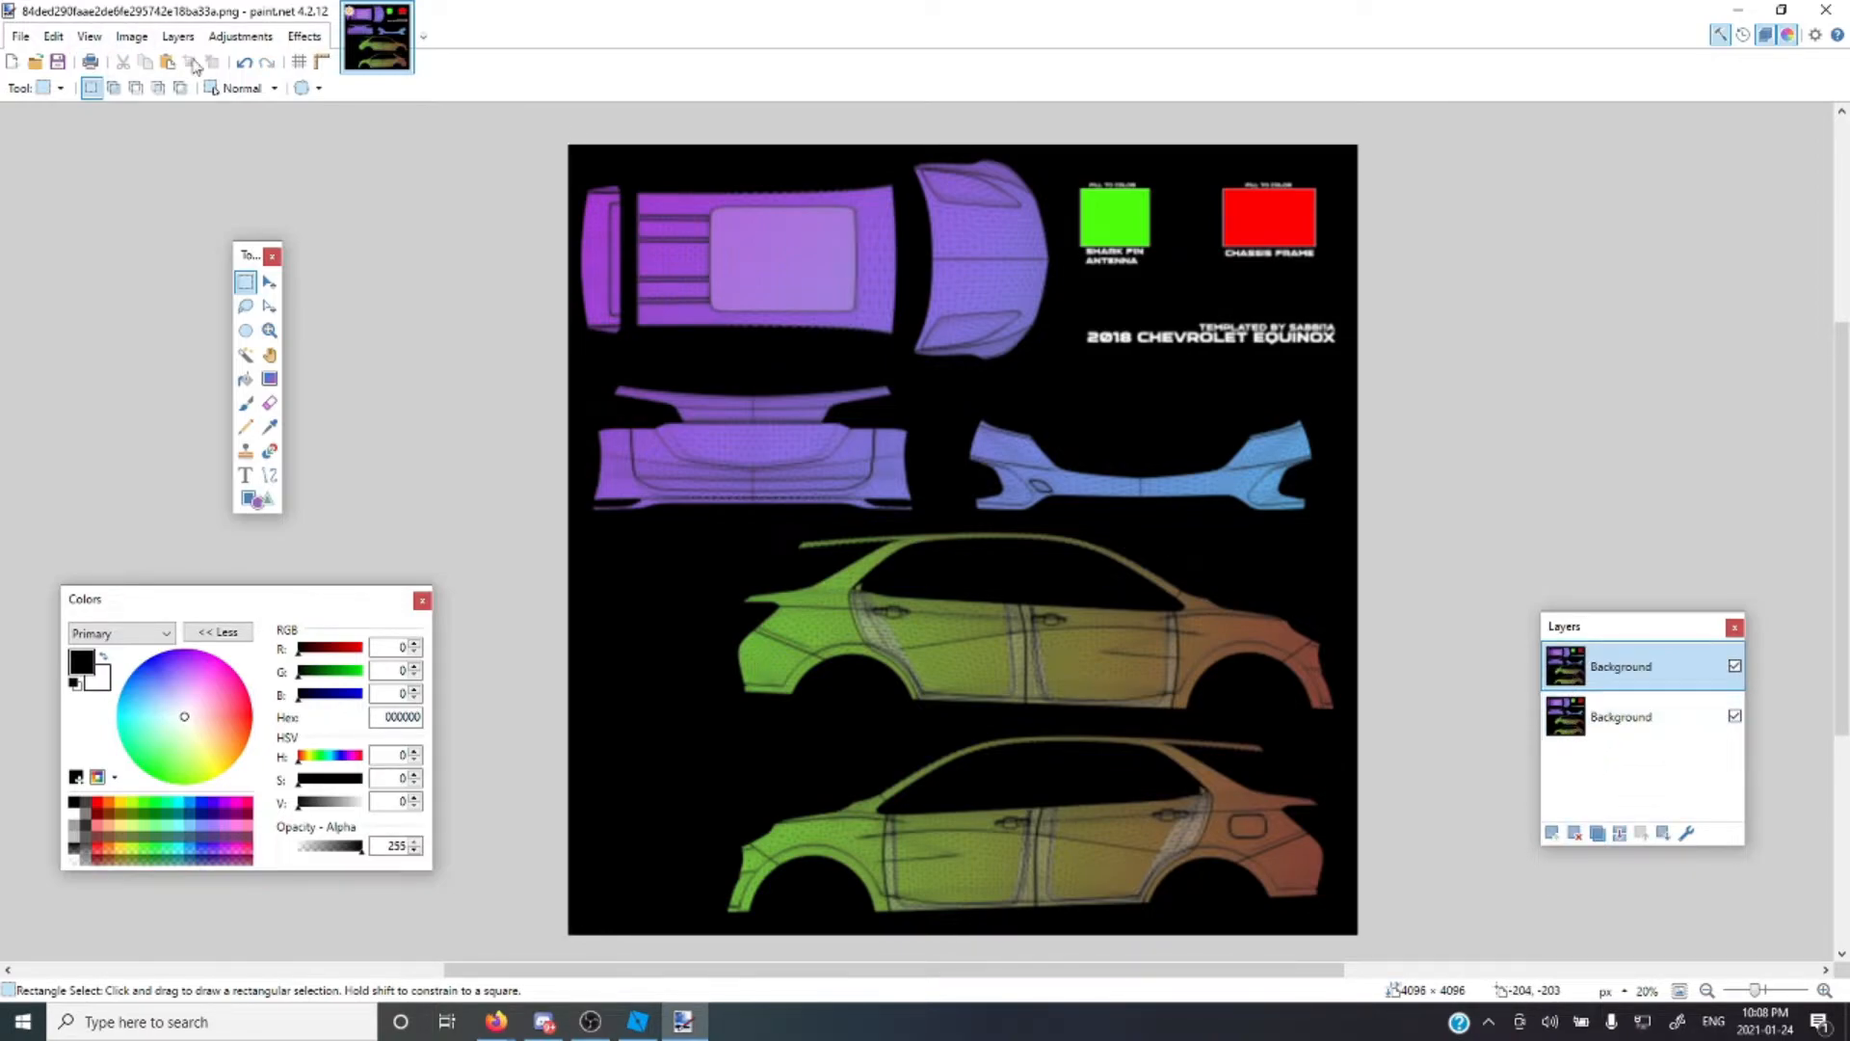
pyautogui.click(244, 63)
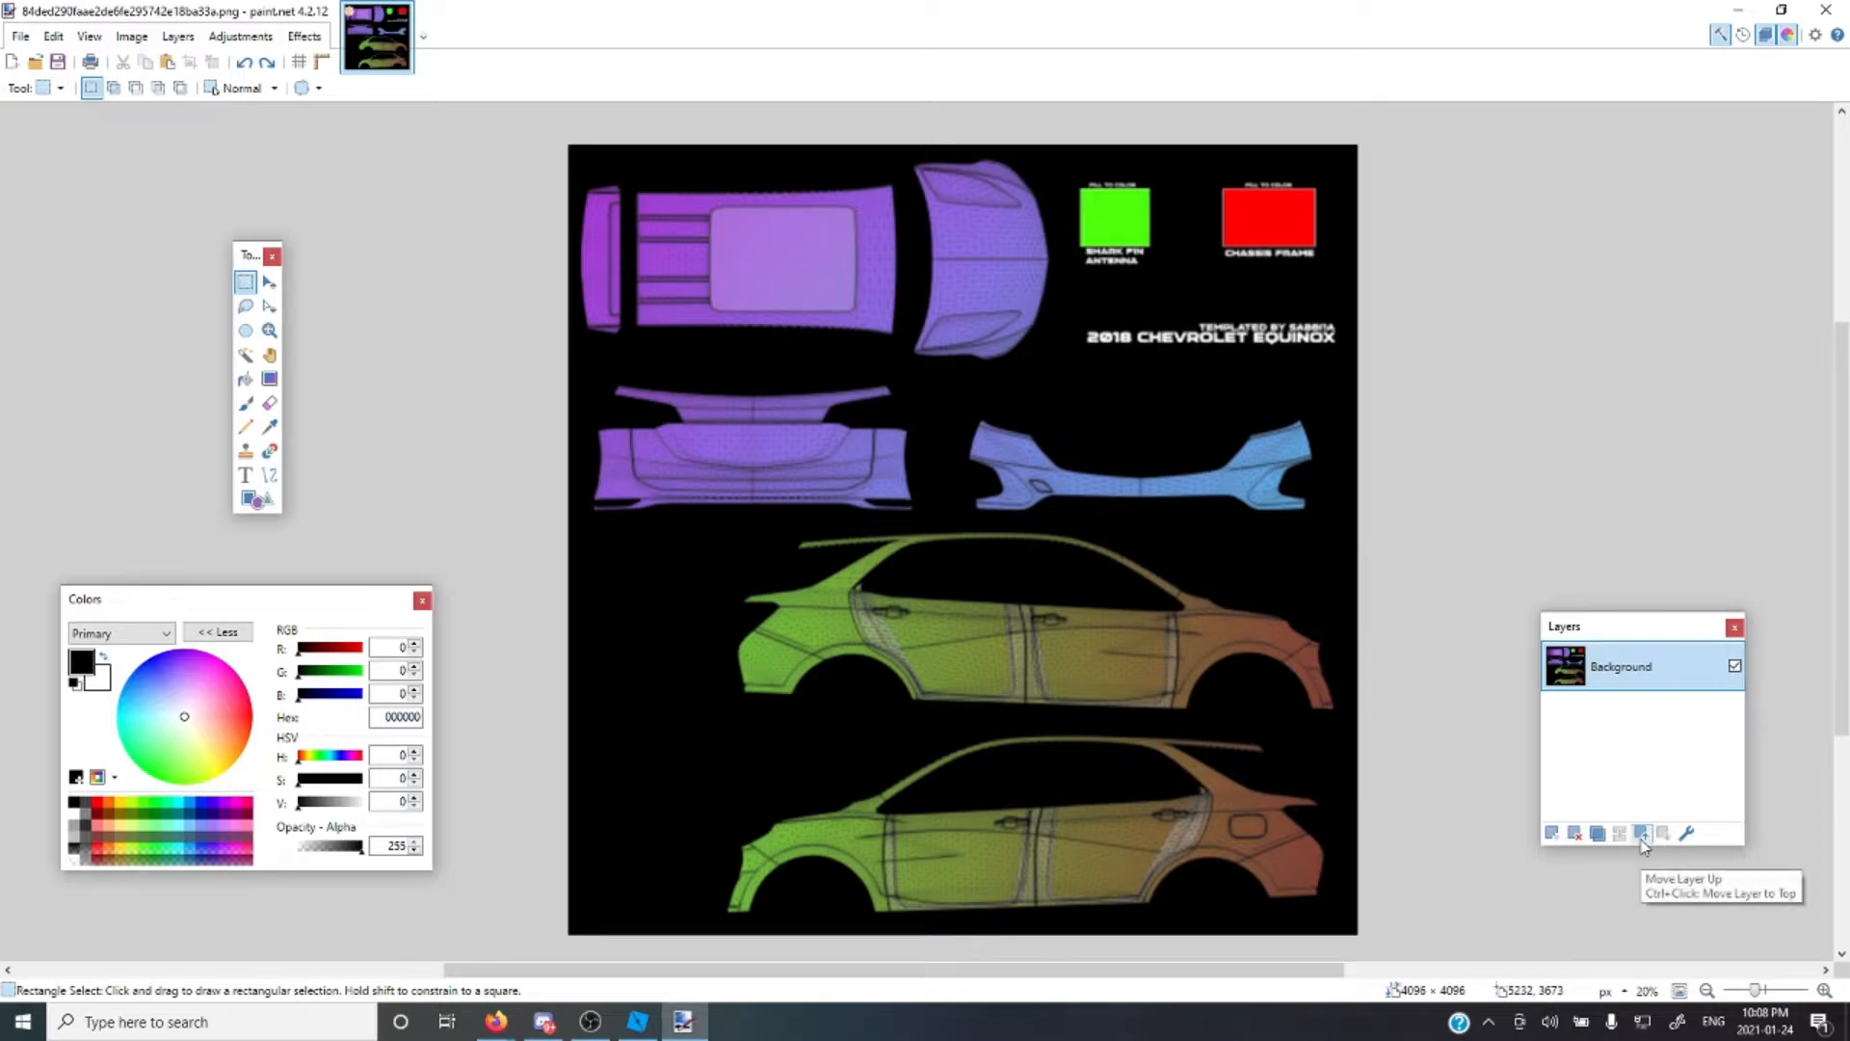
# Add an empty layer, test moving a rectangular selection of about 1271 × 947 pixels from the roof to the car side, and deselect it
pyautogui.click(1551, 833)
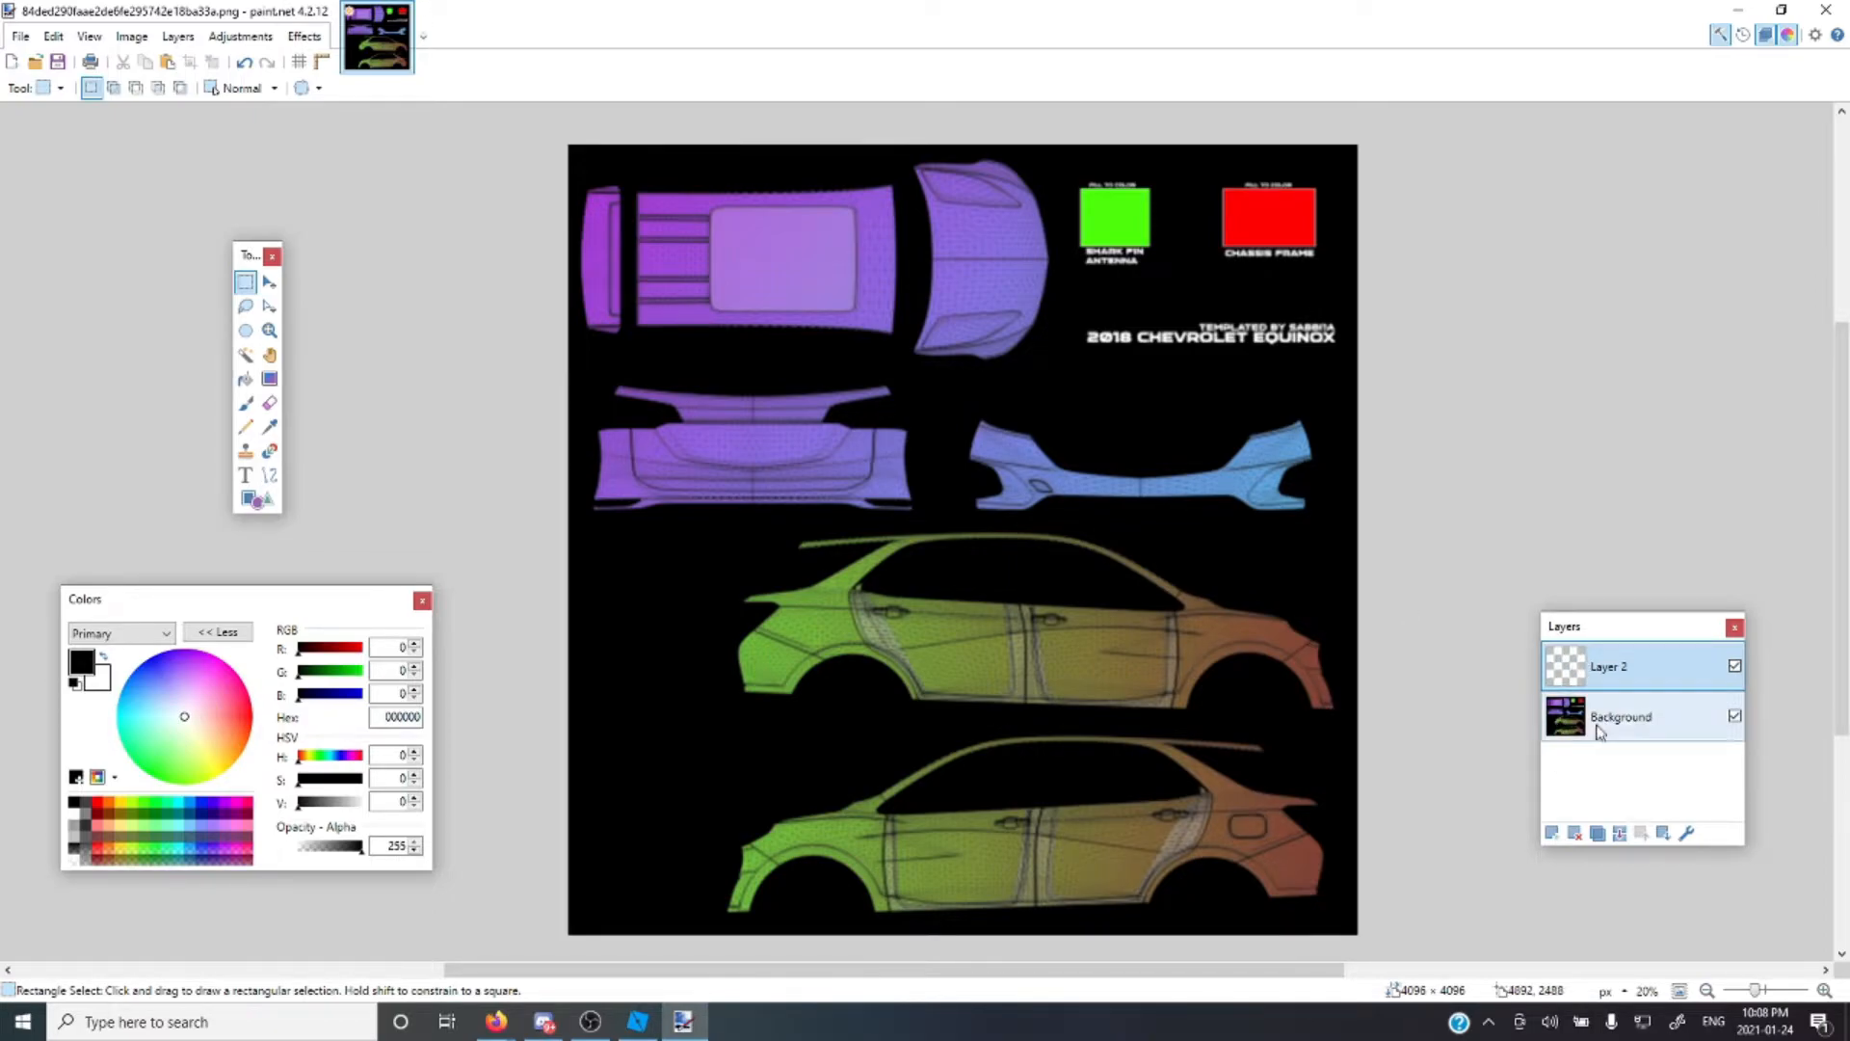
pyautogui.moveTo(713, 283); pyautogui.dragTo(958, 466)
pyautogui.click(269, 282)
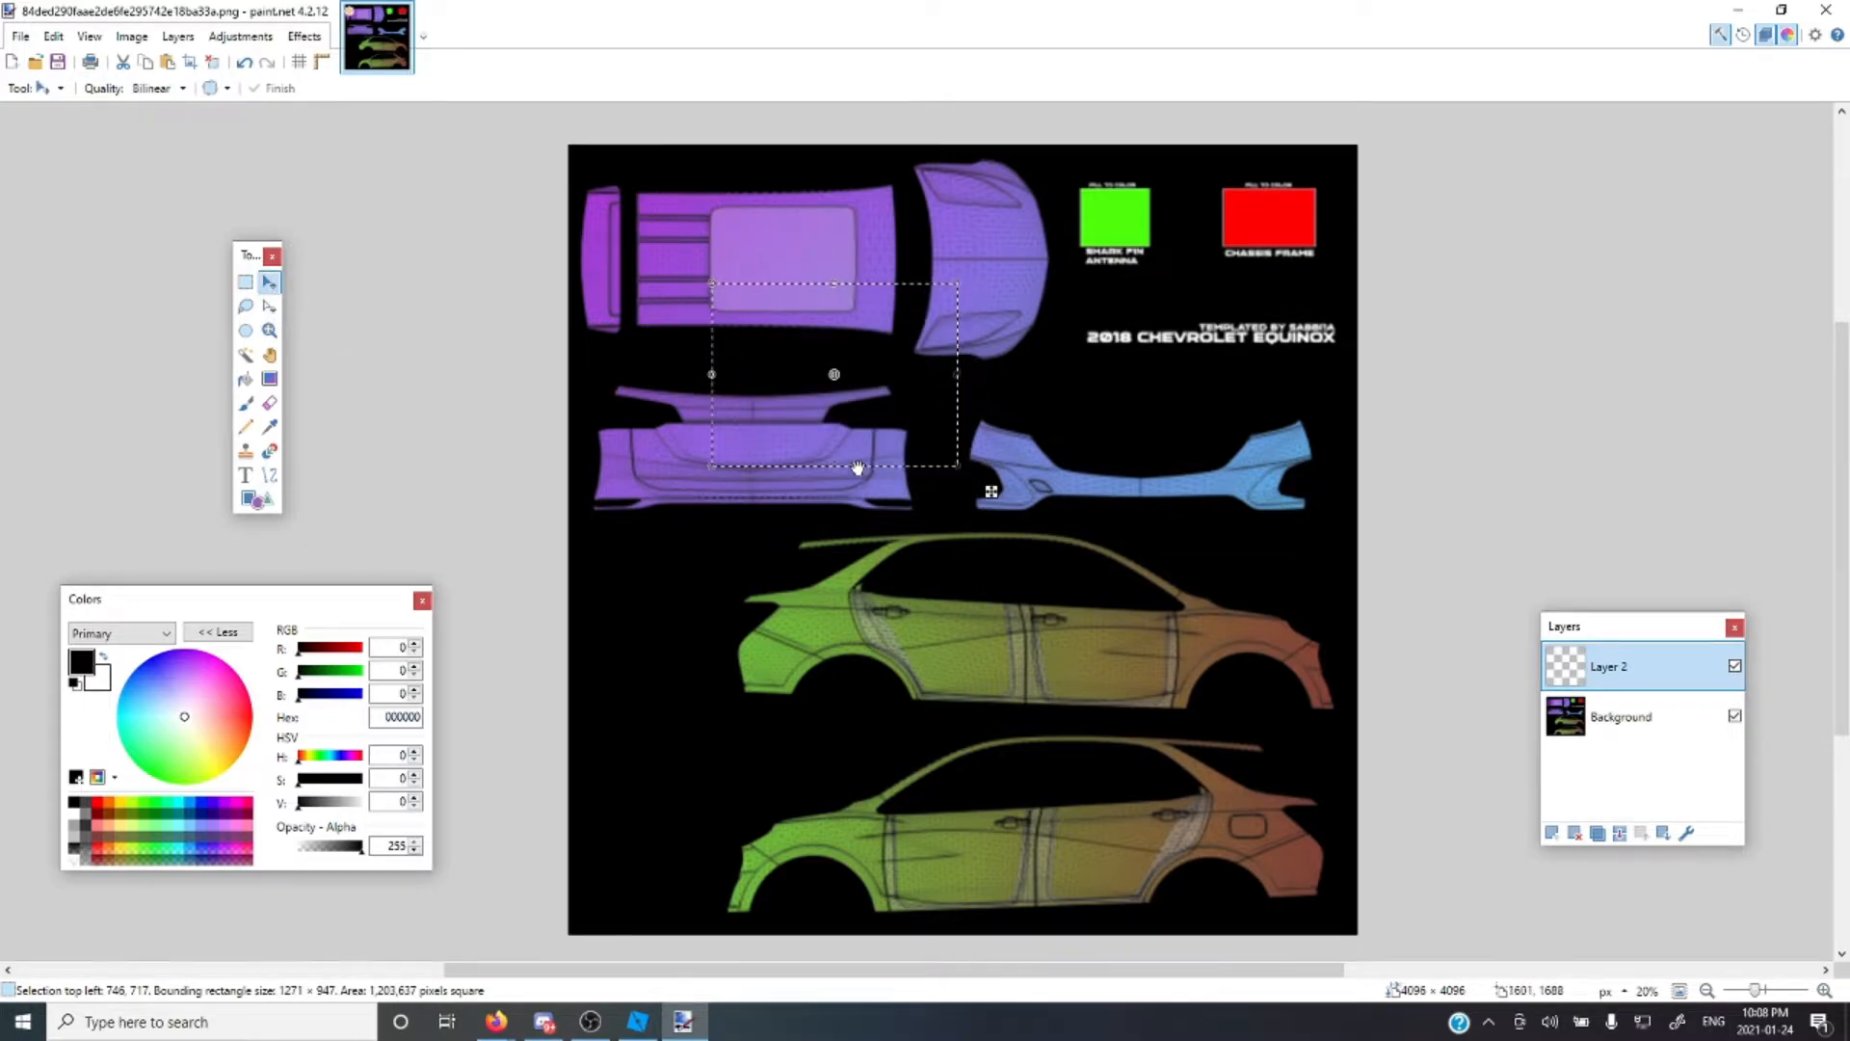
pyautogui.moveTo(983, 488); pyautogui.dragTo(1162, 672)
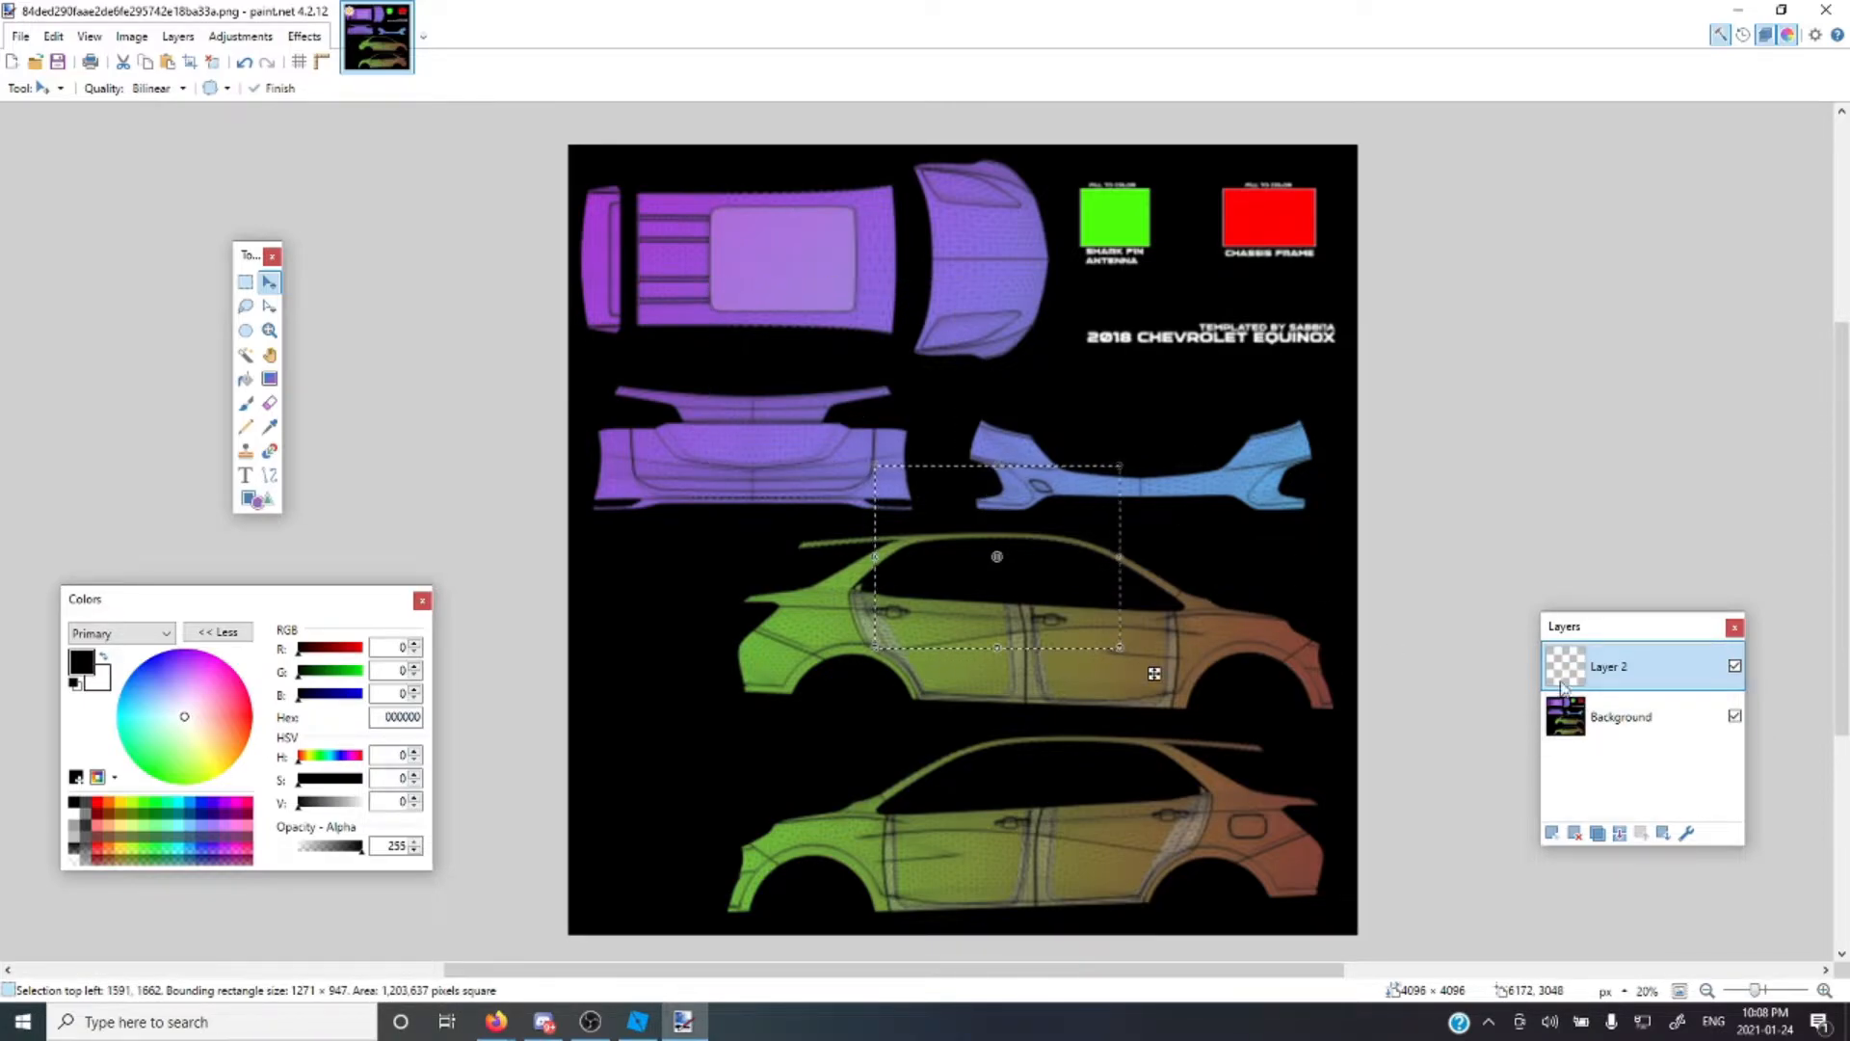
pyautogui.click(212, 63)
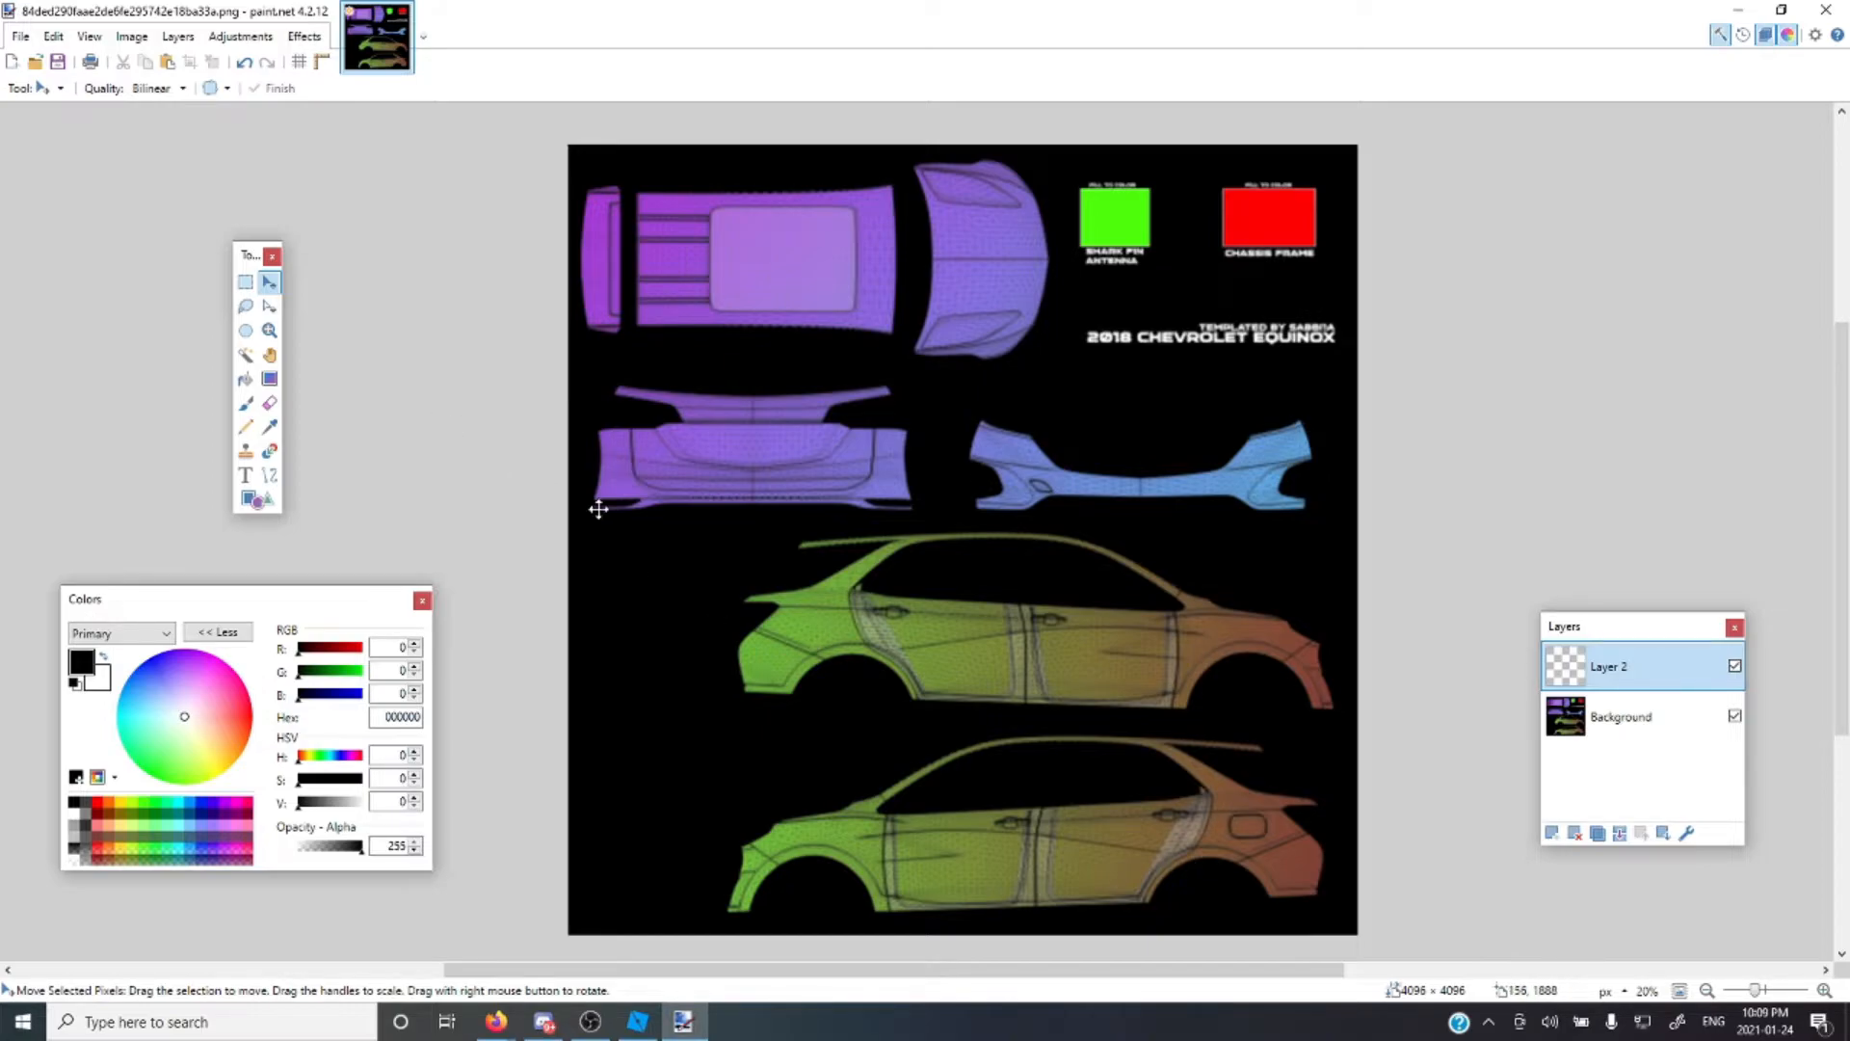
# Fill the new layer with black 000000 using the Paint Bucket and set the layer's opacity to 154
pyautogui.click(246, 378)
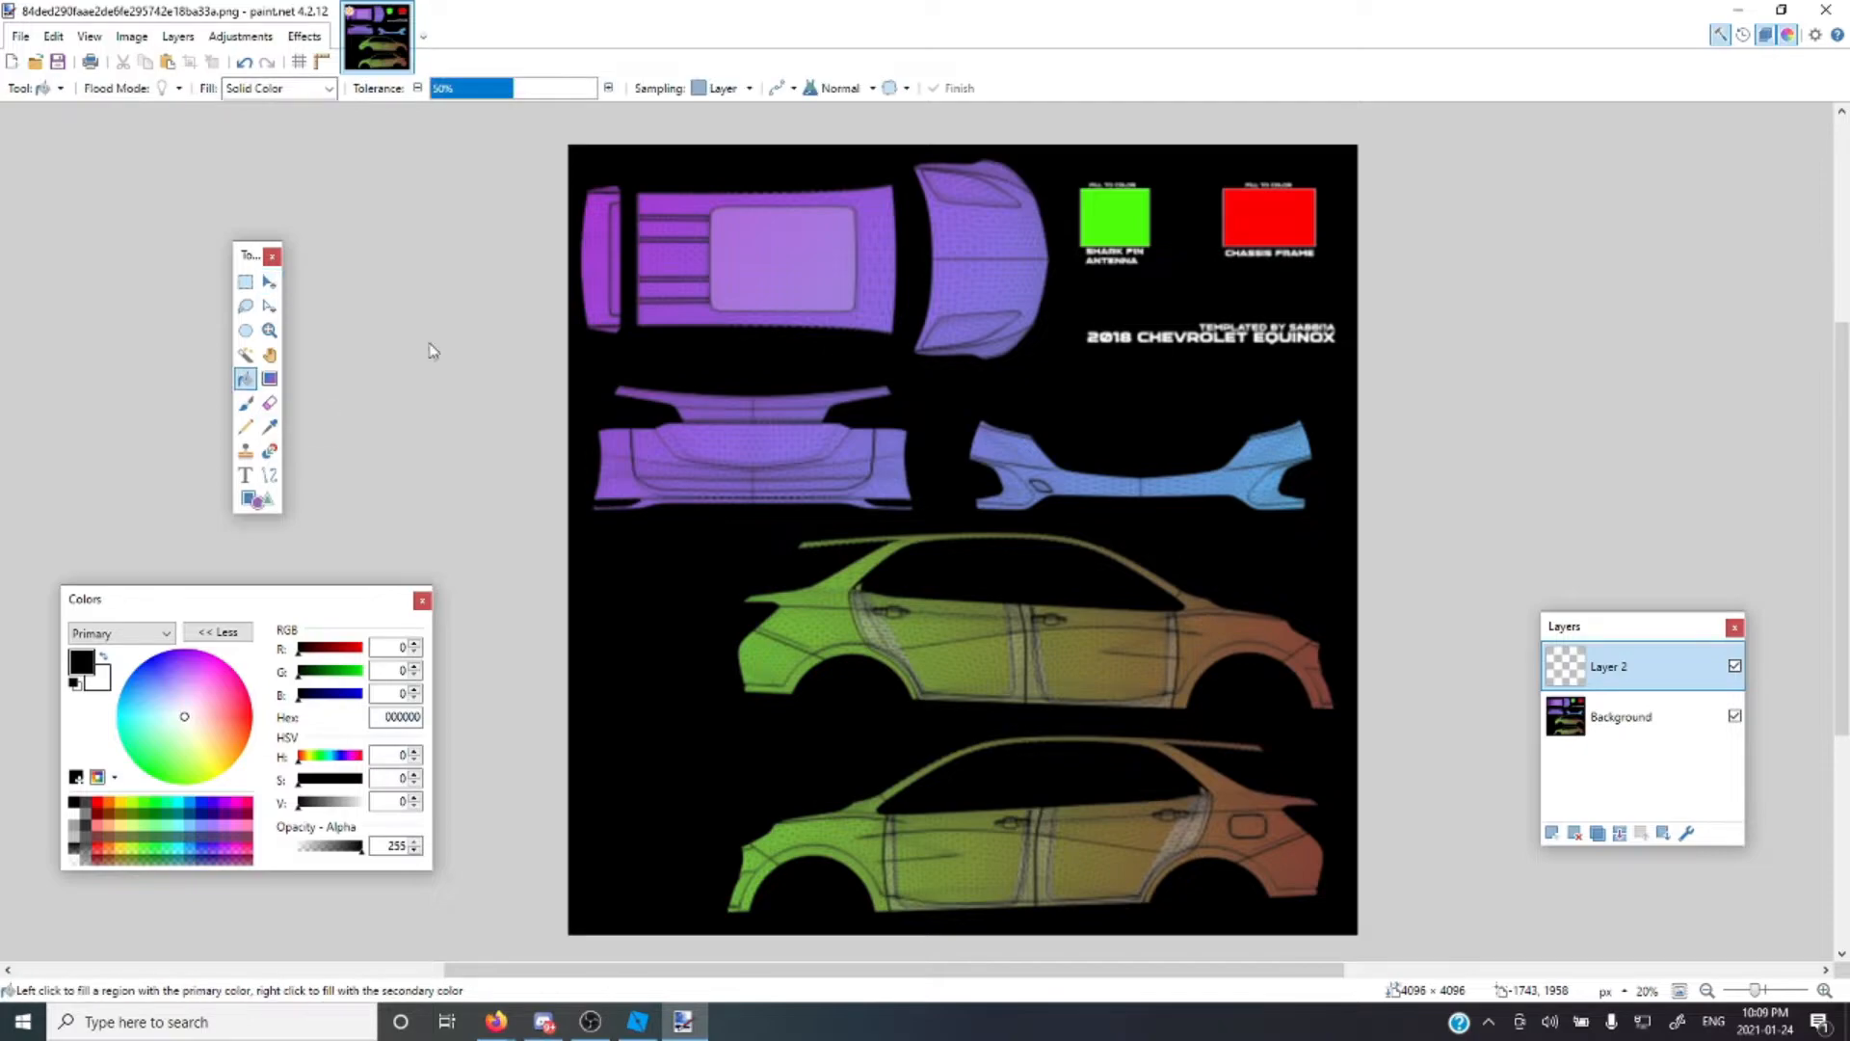
pyautogui.click(833, 454)
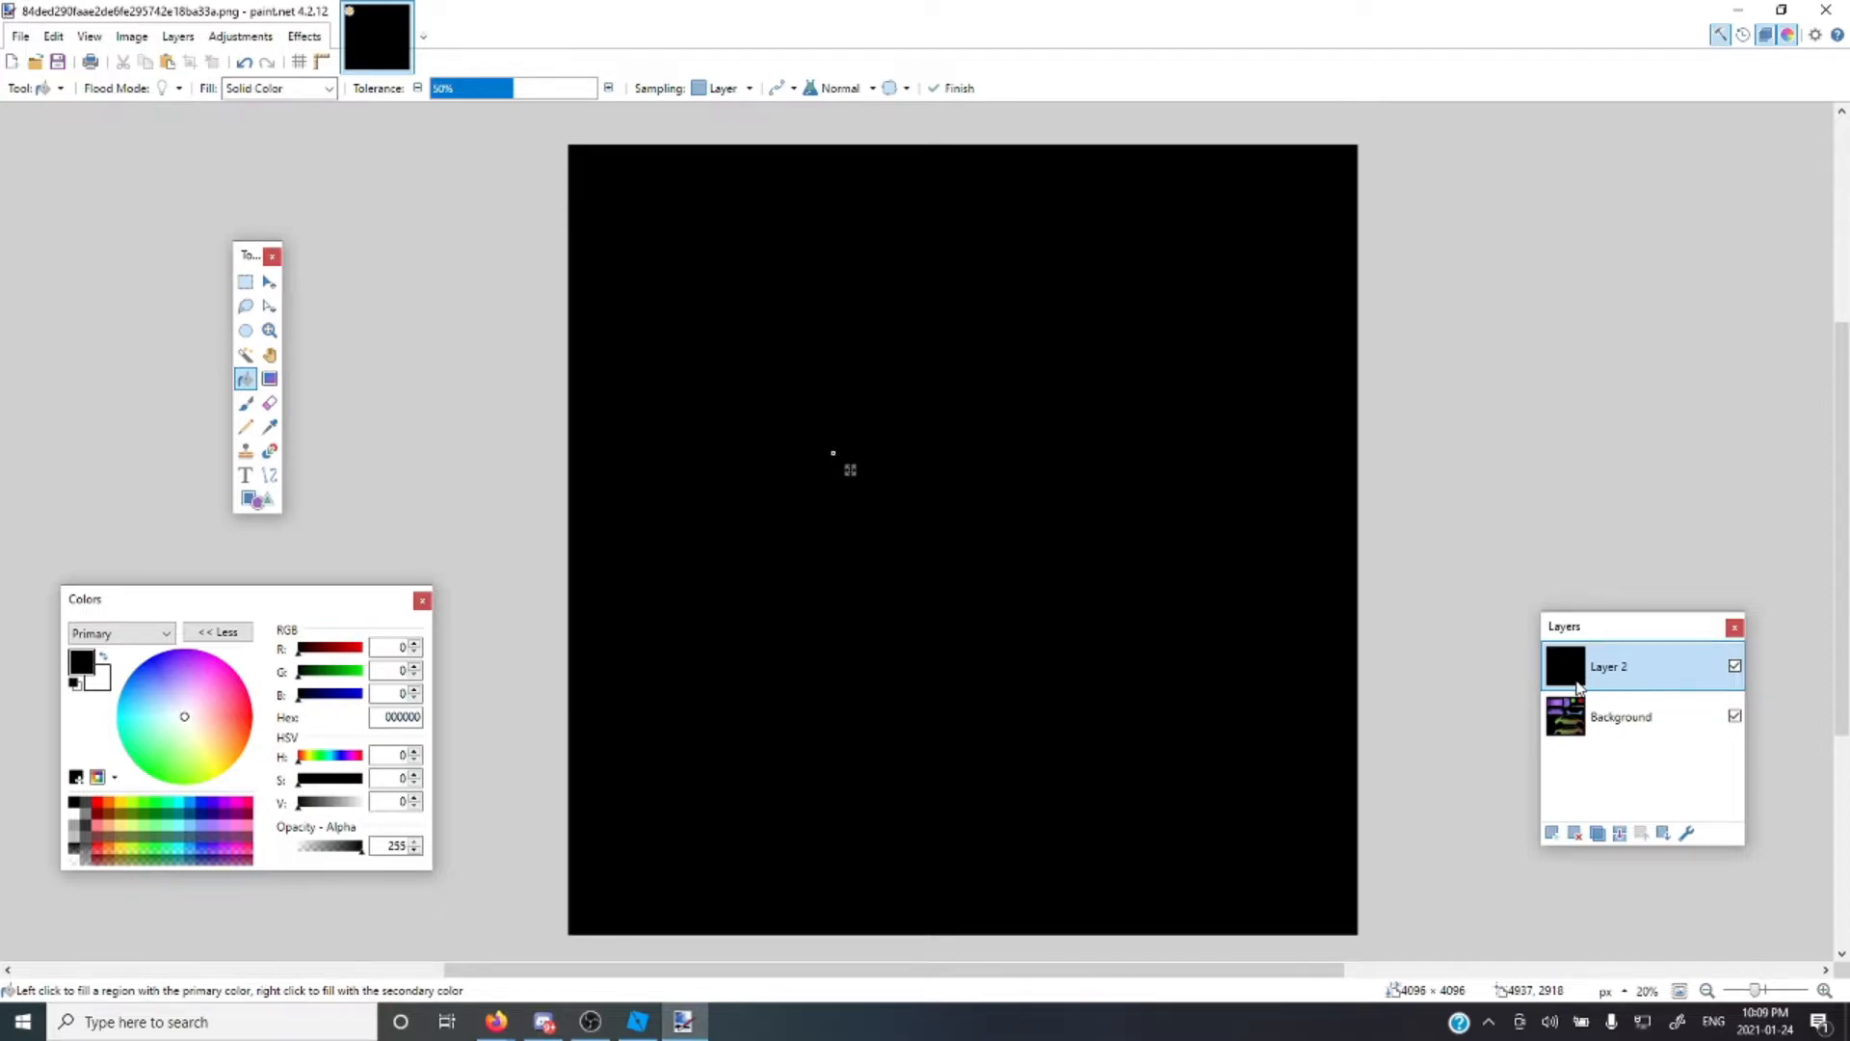
pyautogui.click(1688, 834)
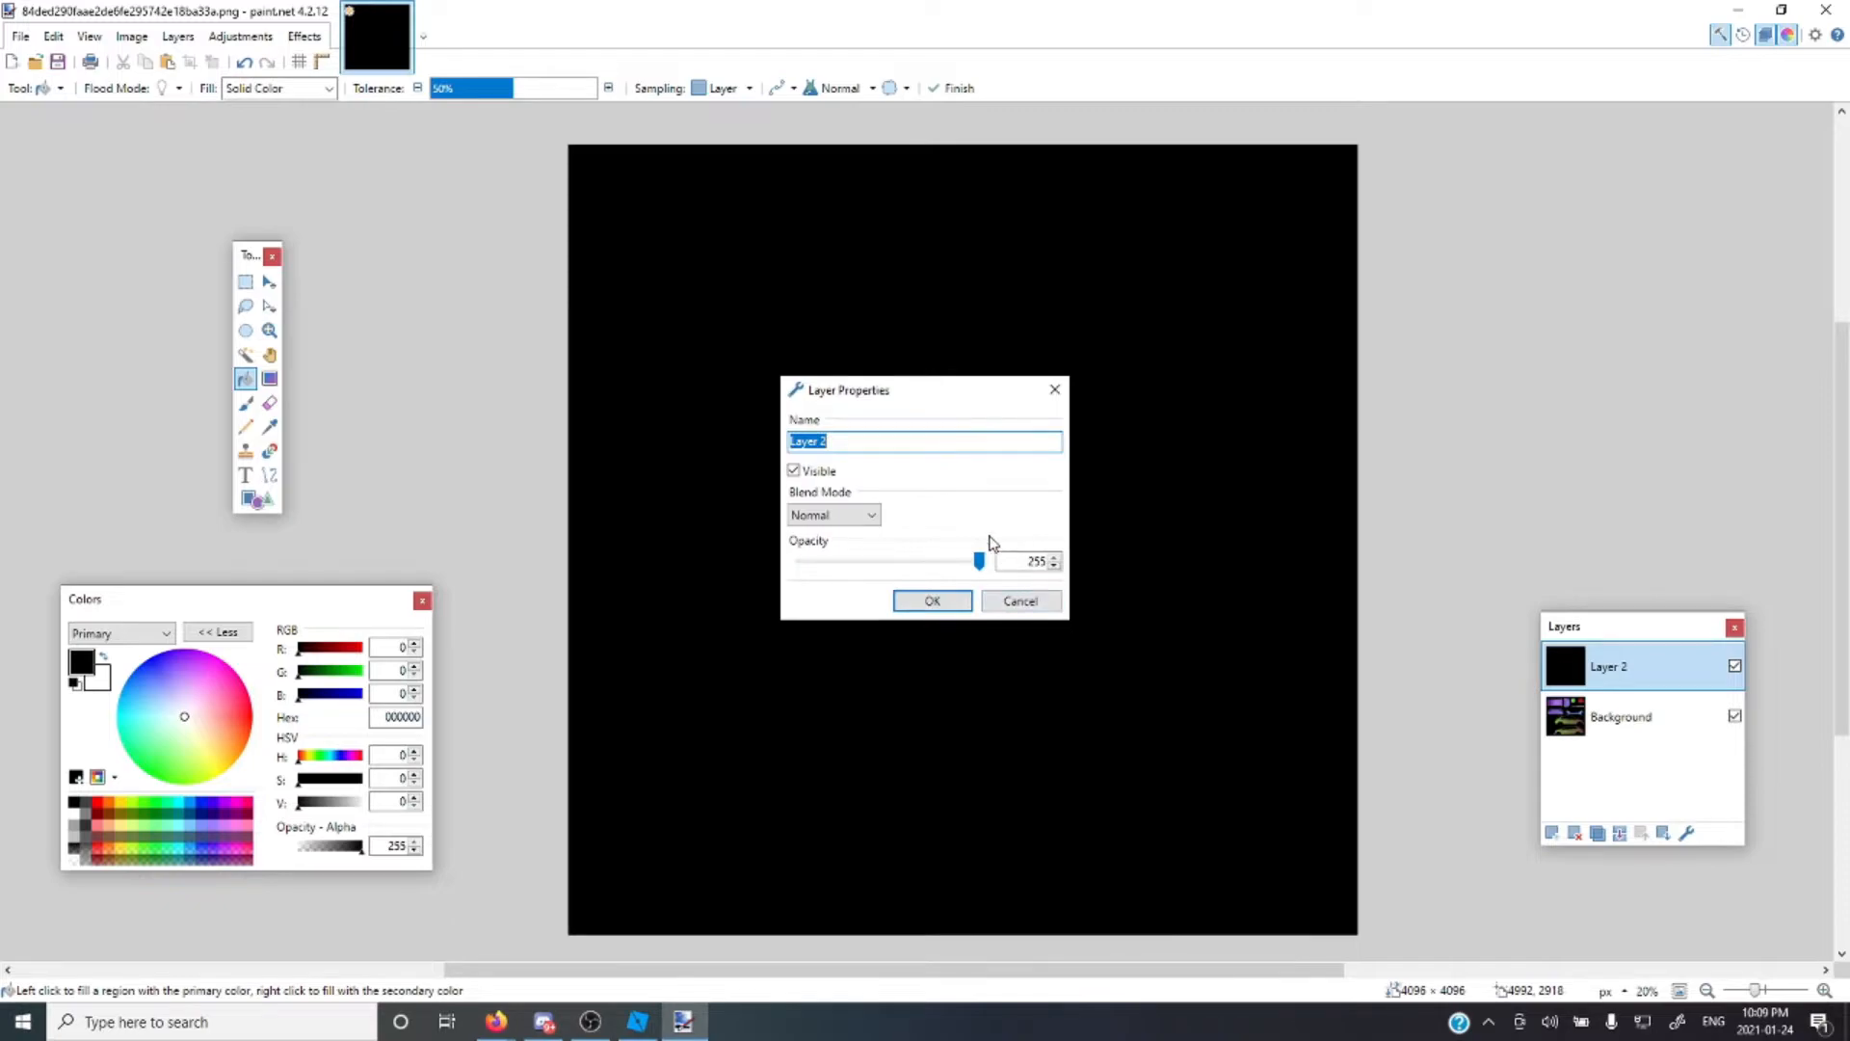
pyautogui.moveTo(980, 562); pyautogui.dragTo(910, 568)
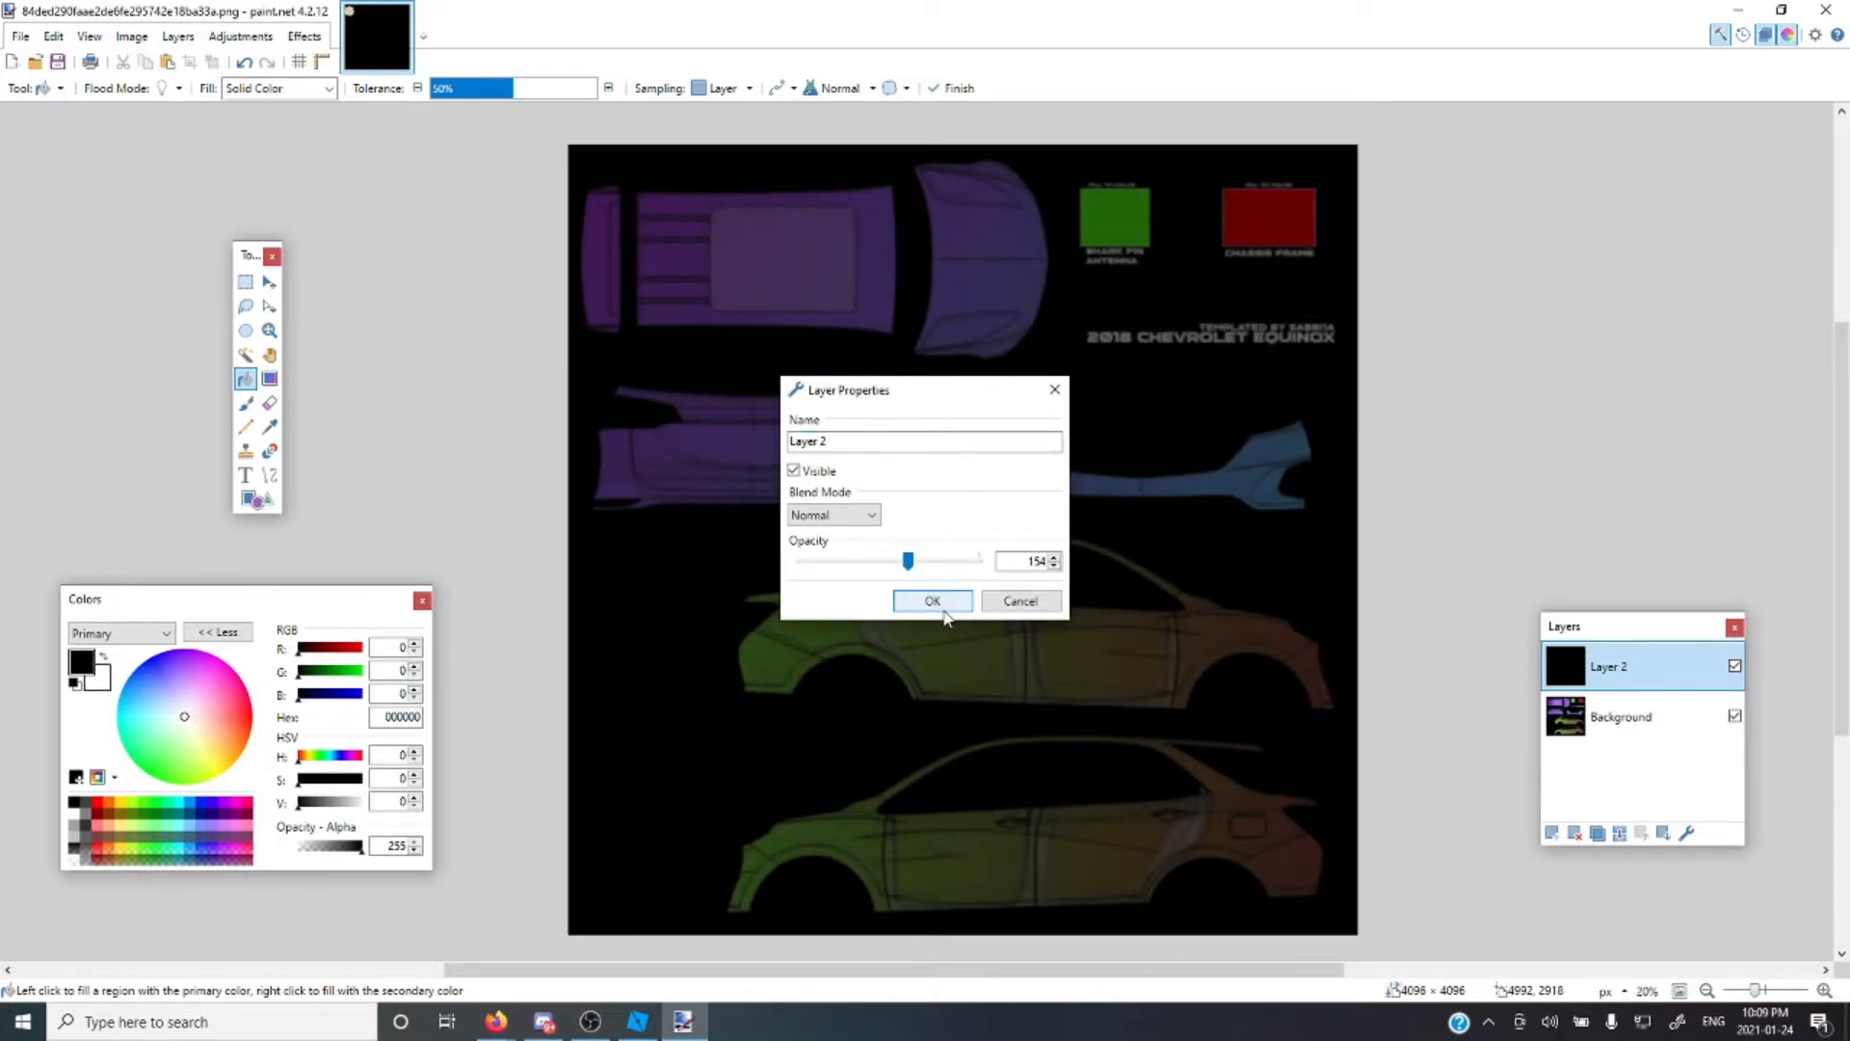
pyautogui.click(932, 602)
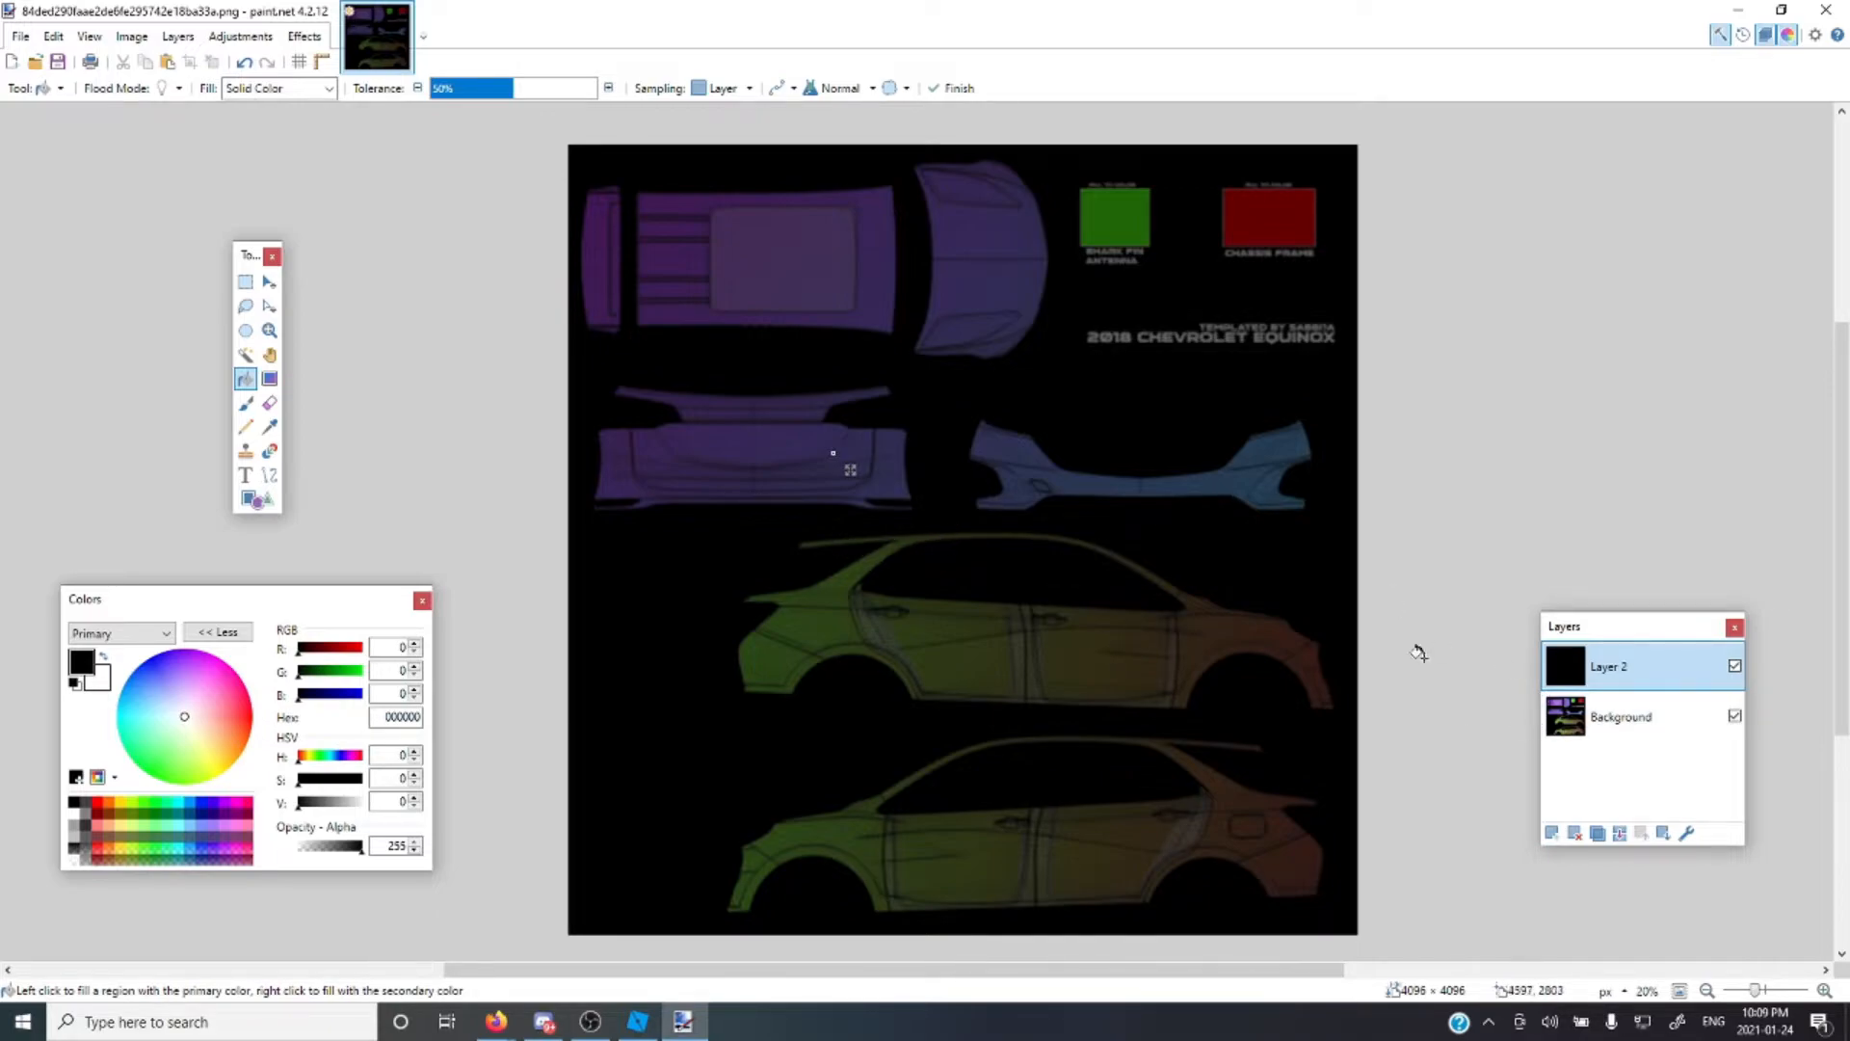
# Add another empty layer above the black layer and make the black layer active
pyautogui.click(245, 282)
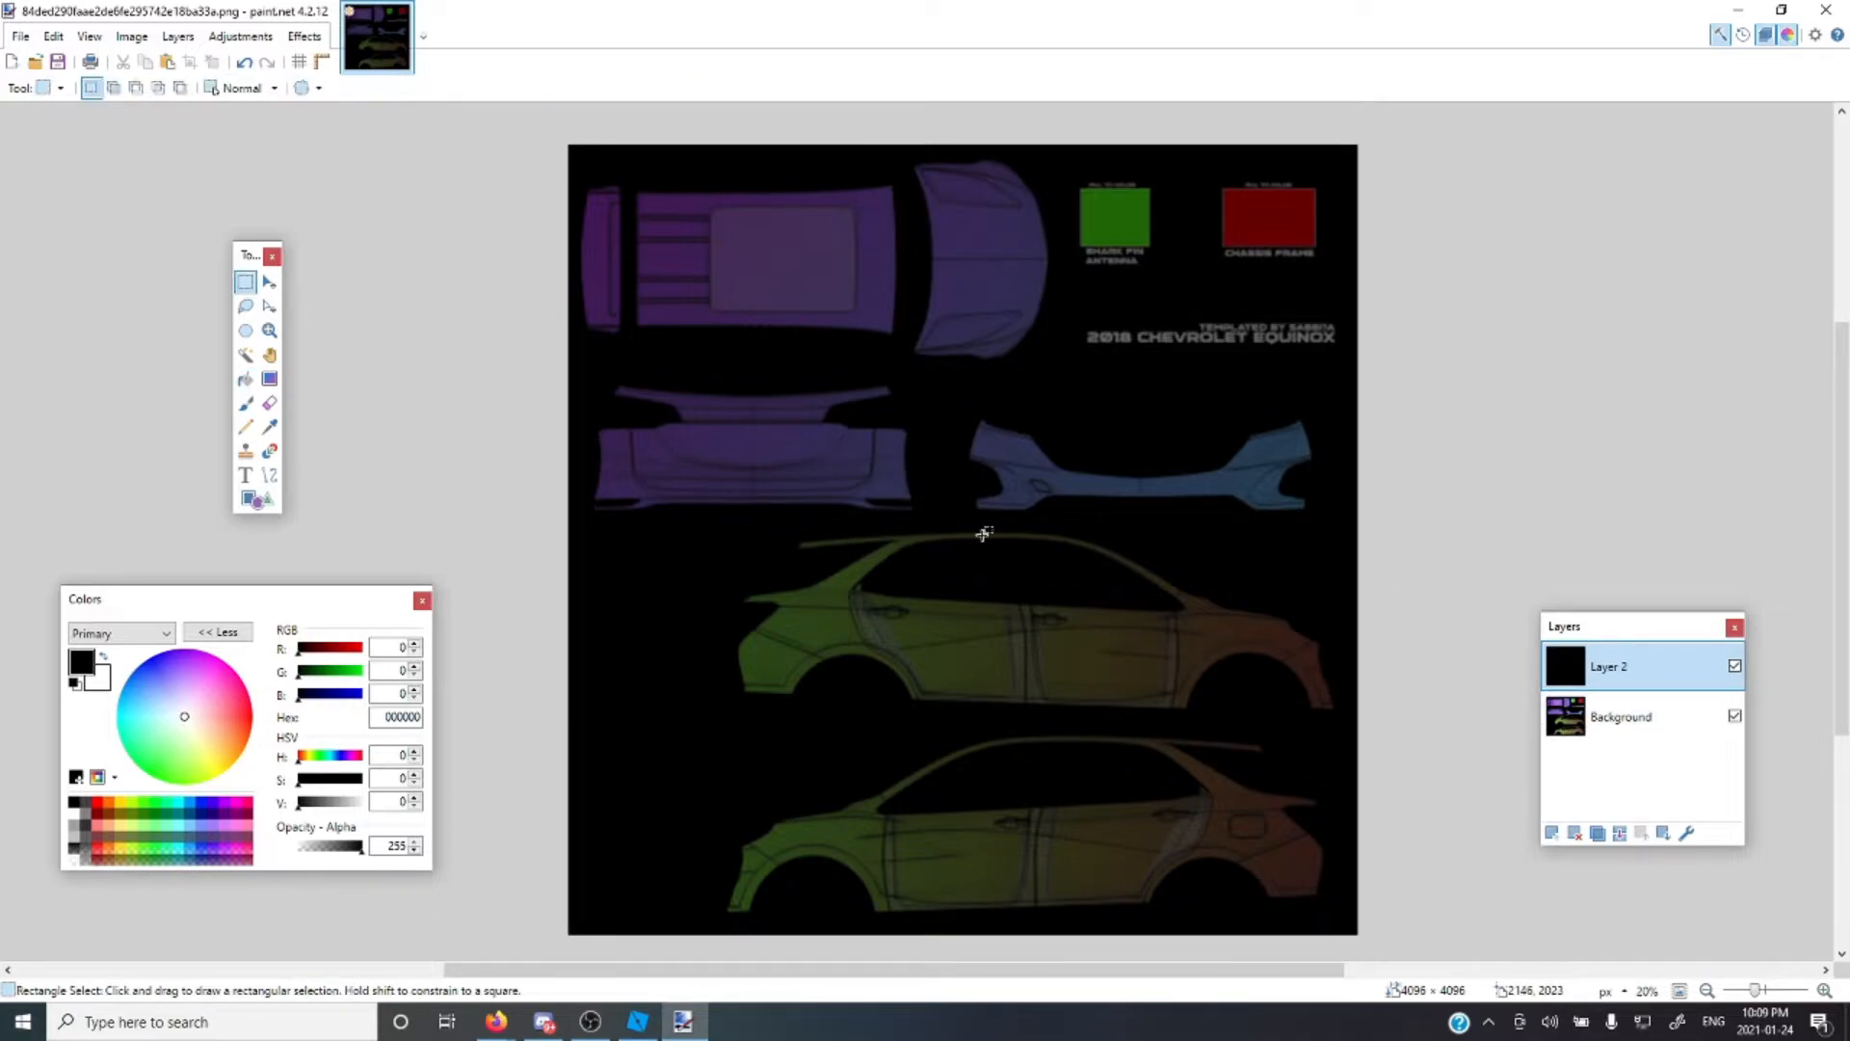
pyautogui.click(1553, 832)
pyautogui.click(1629, 717)
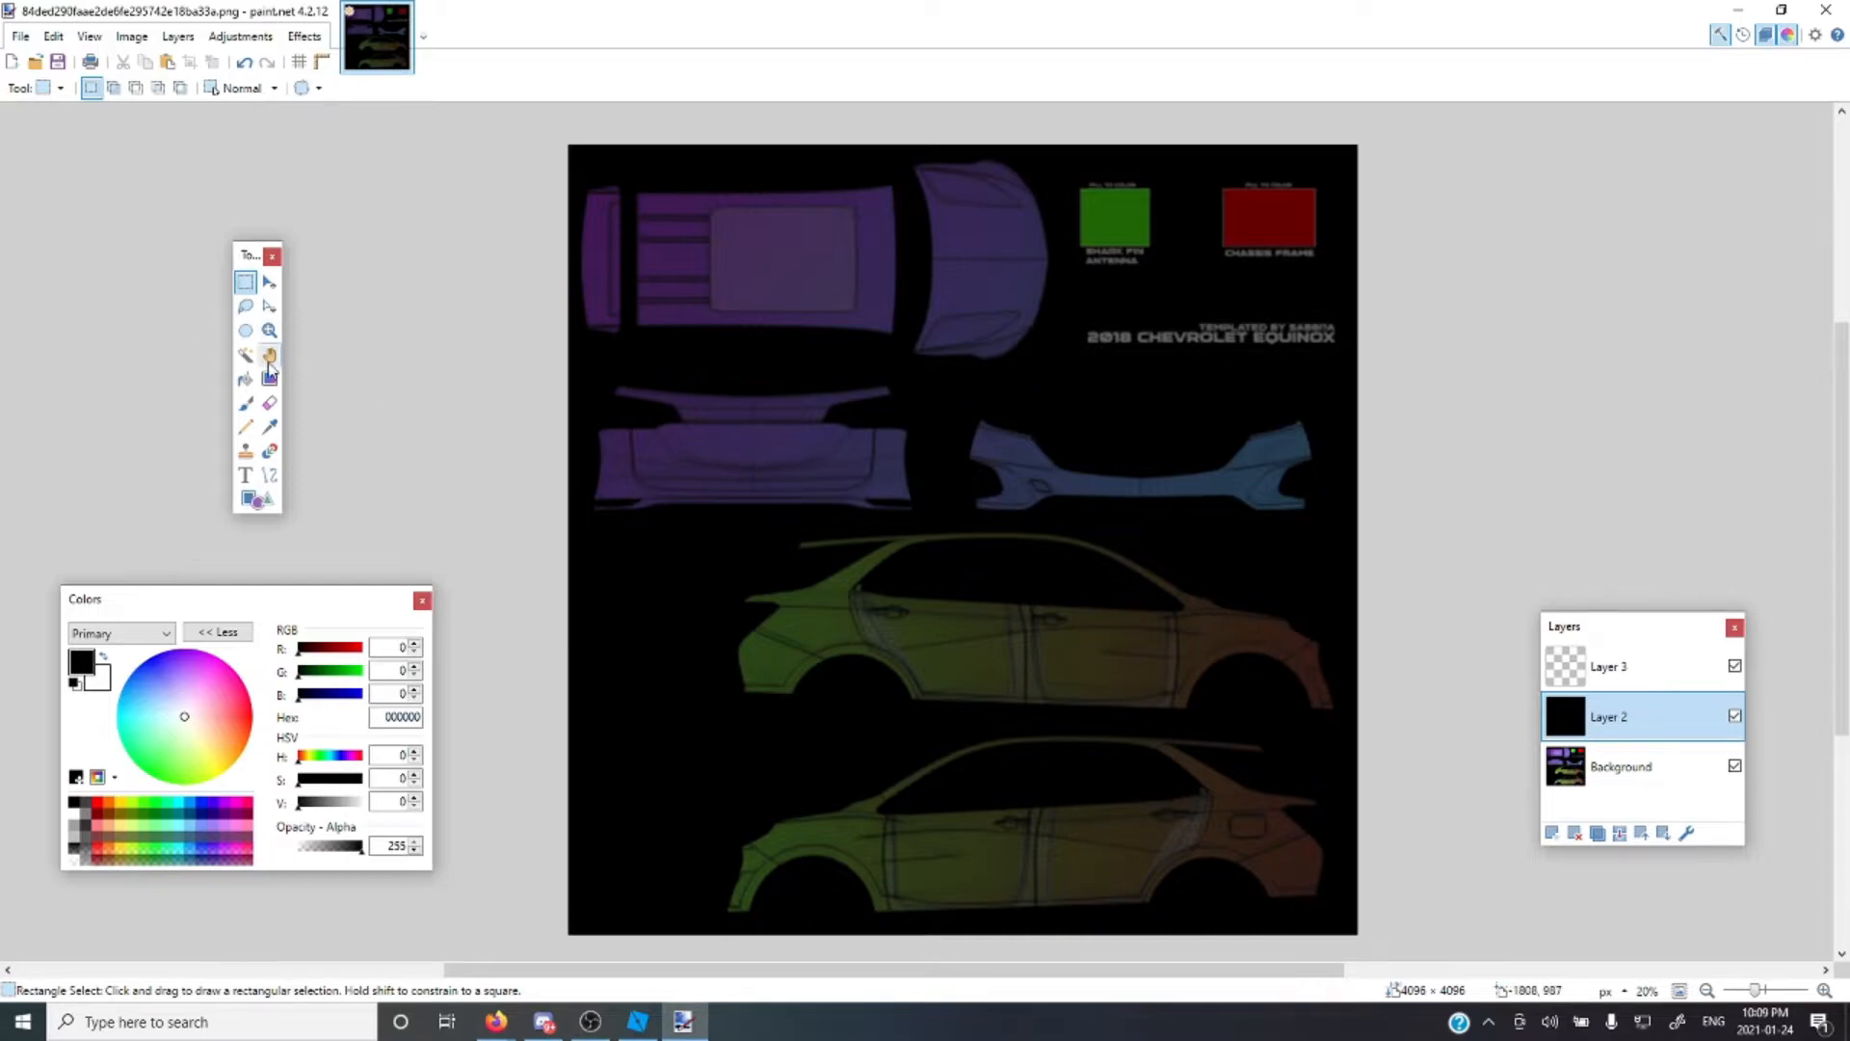
# Try drawing a line about 1876 pixels long along the roofline of the upper car side with the Line/Curve tool, and undo it
pyautogui.click(247, 380)
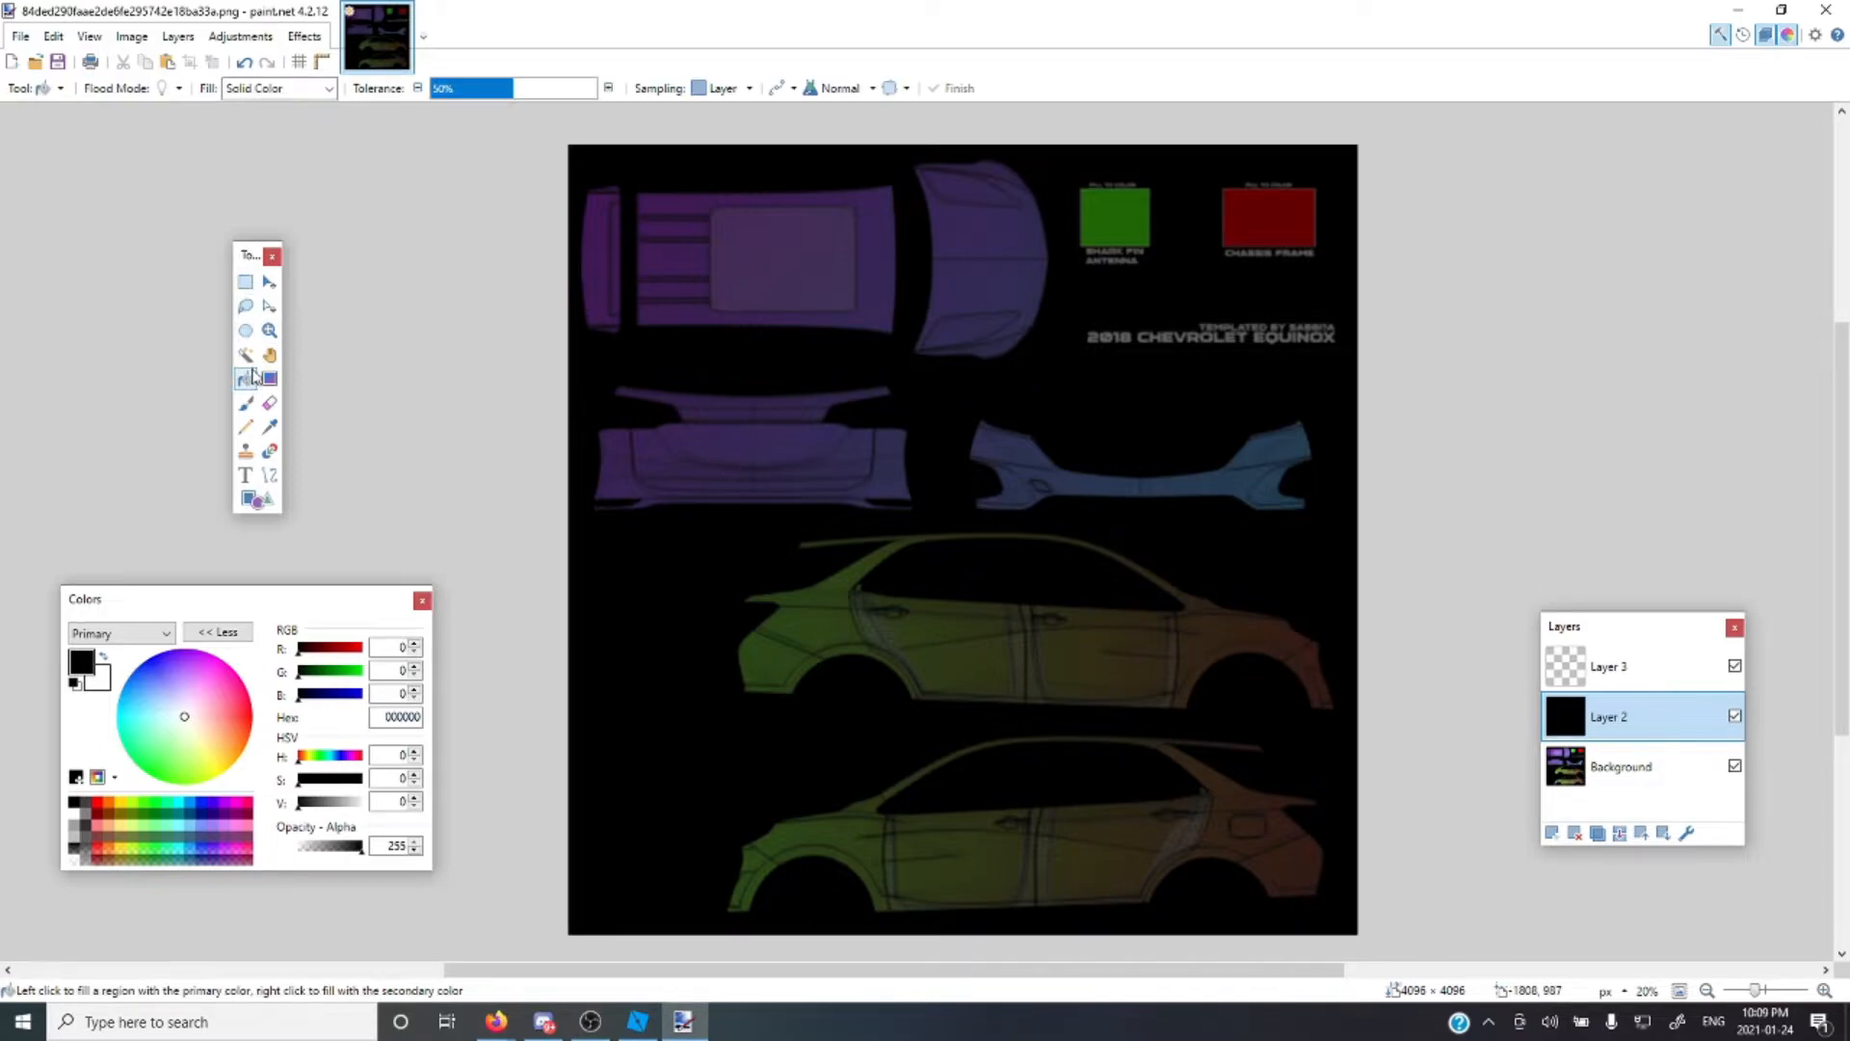
pyautogui.press('o')
pyautogui.moveTo(788, 535); pyautogui.dragTo(1149, 529)
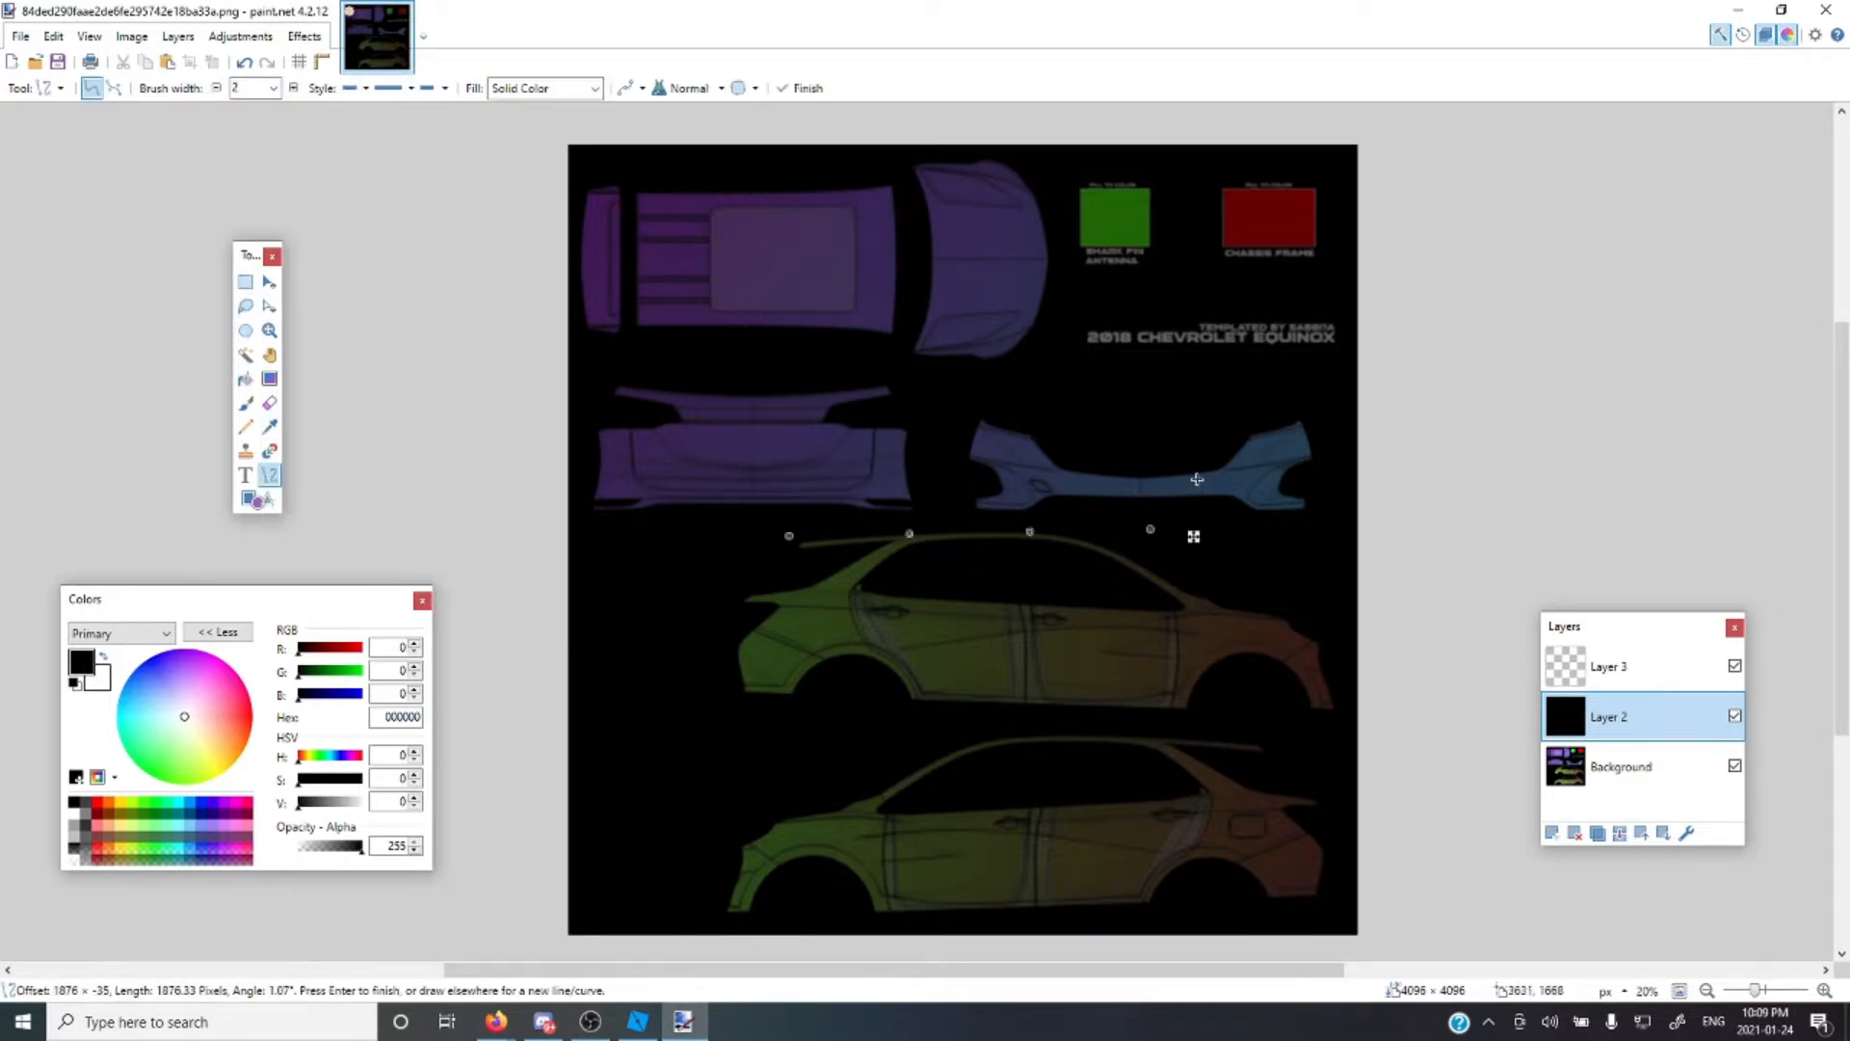
pyautogui.click(231, 814)
pyautogui.click(243, 63)
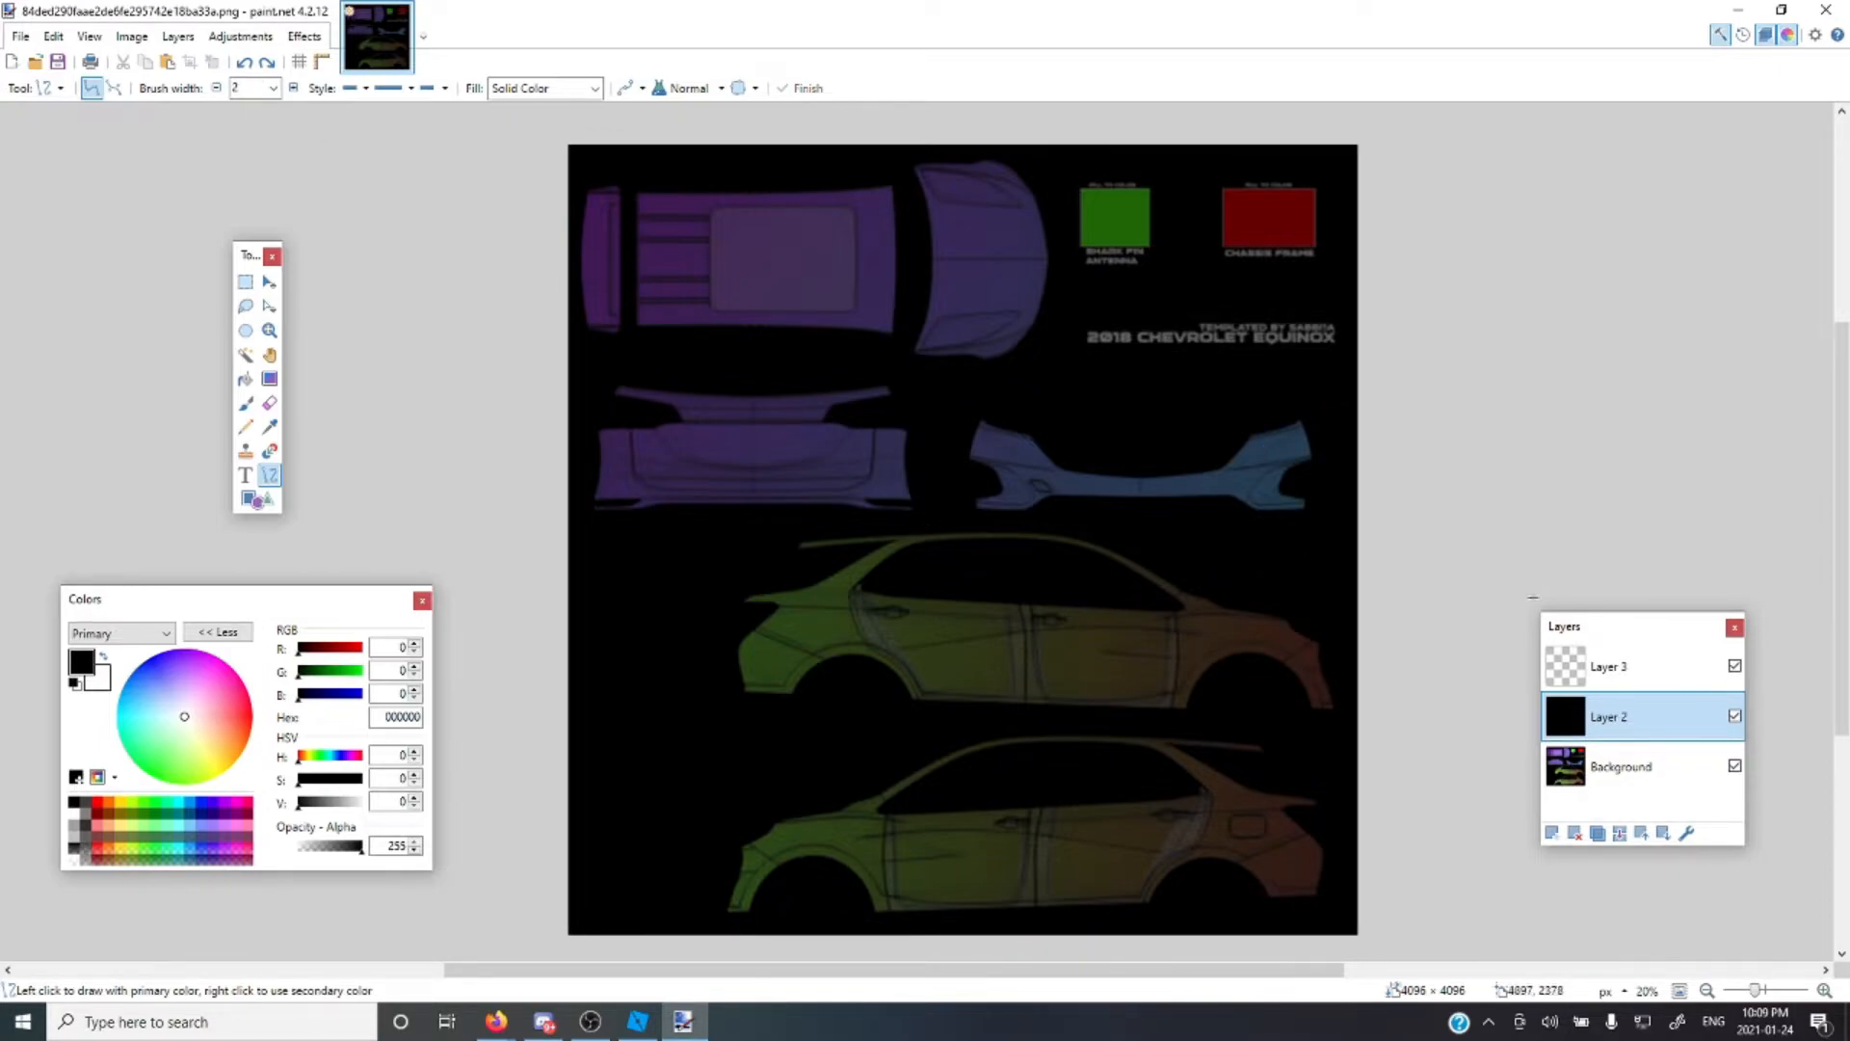
# Make the empty top layer active and draw a line about 1255 pixels long across the doors of the upper car side
pyautogui.click(1617, 677)
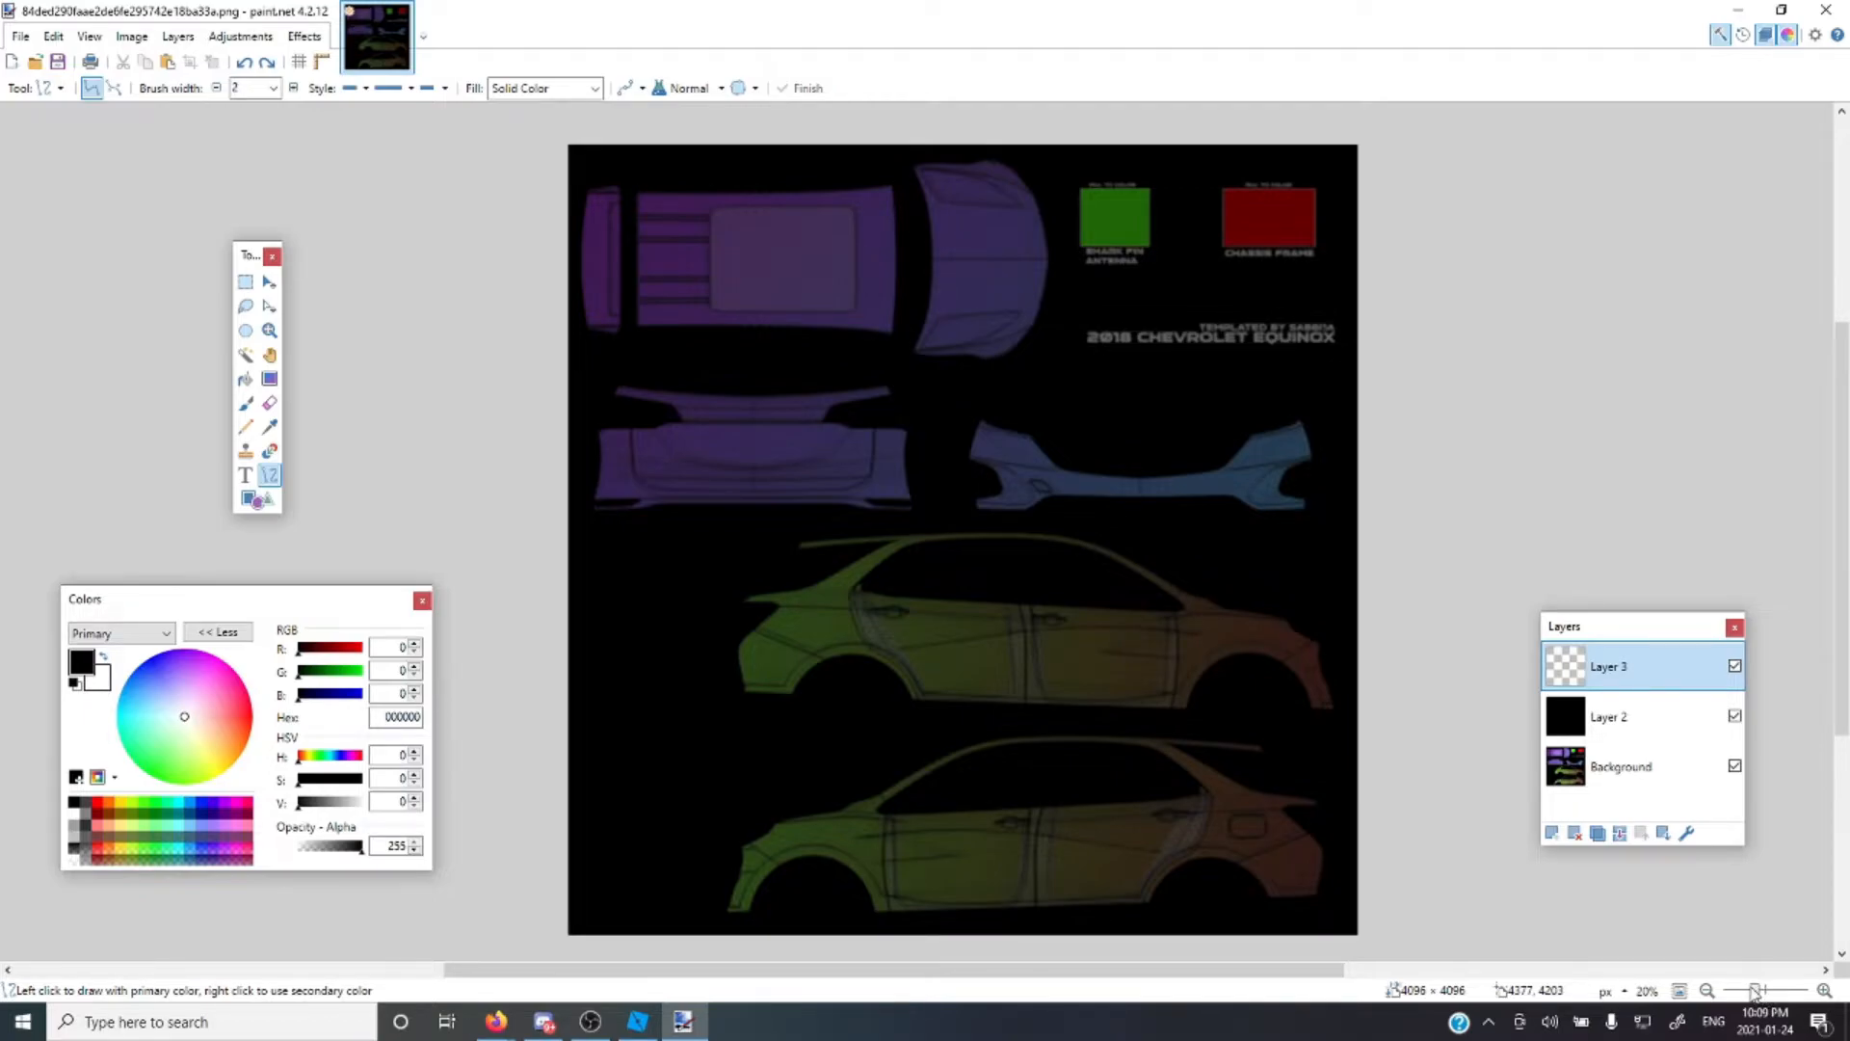
pyautogui.scroll(3, 1304, 686)
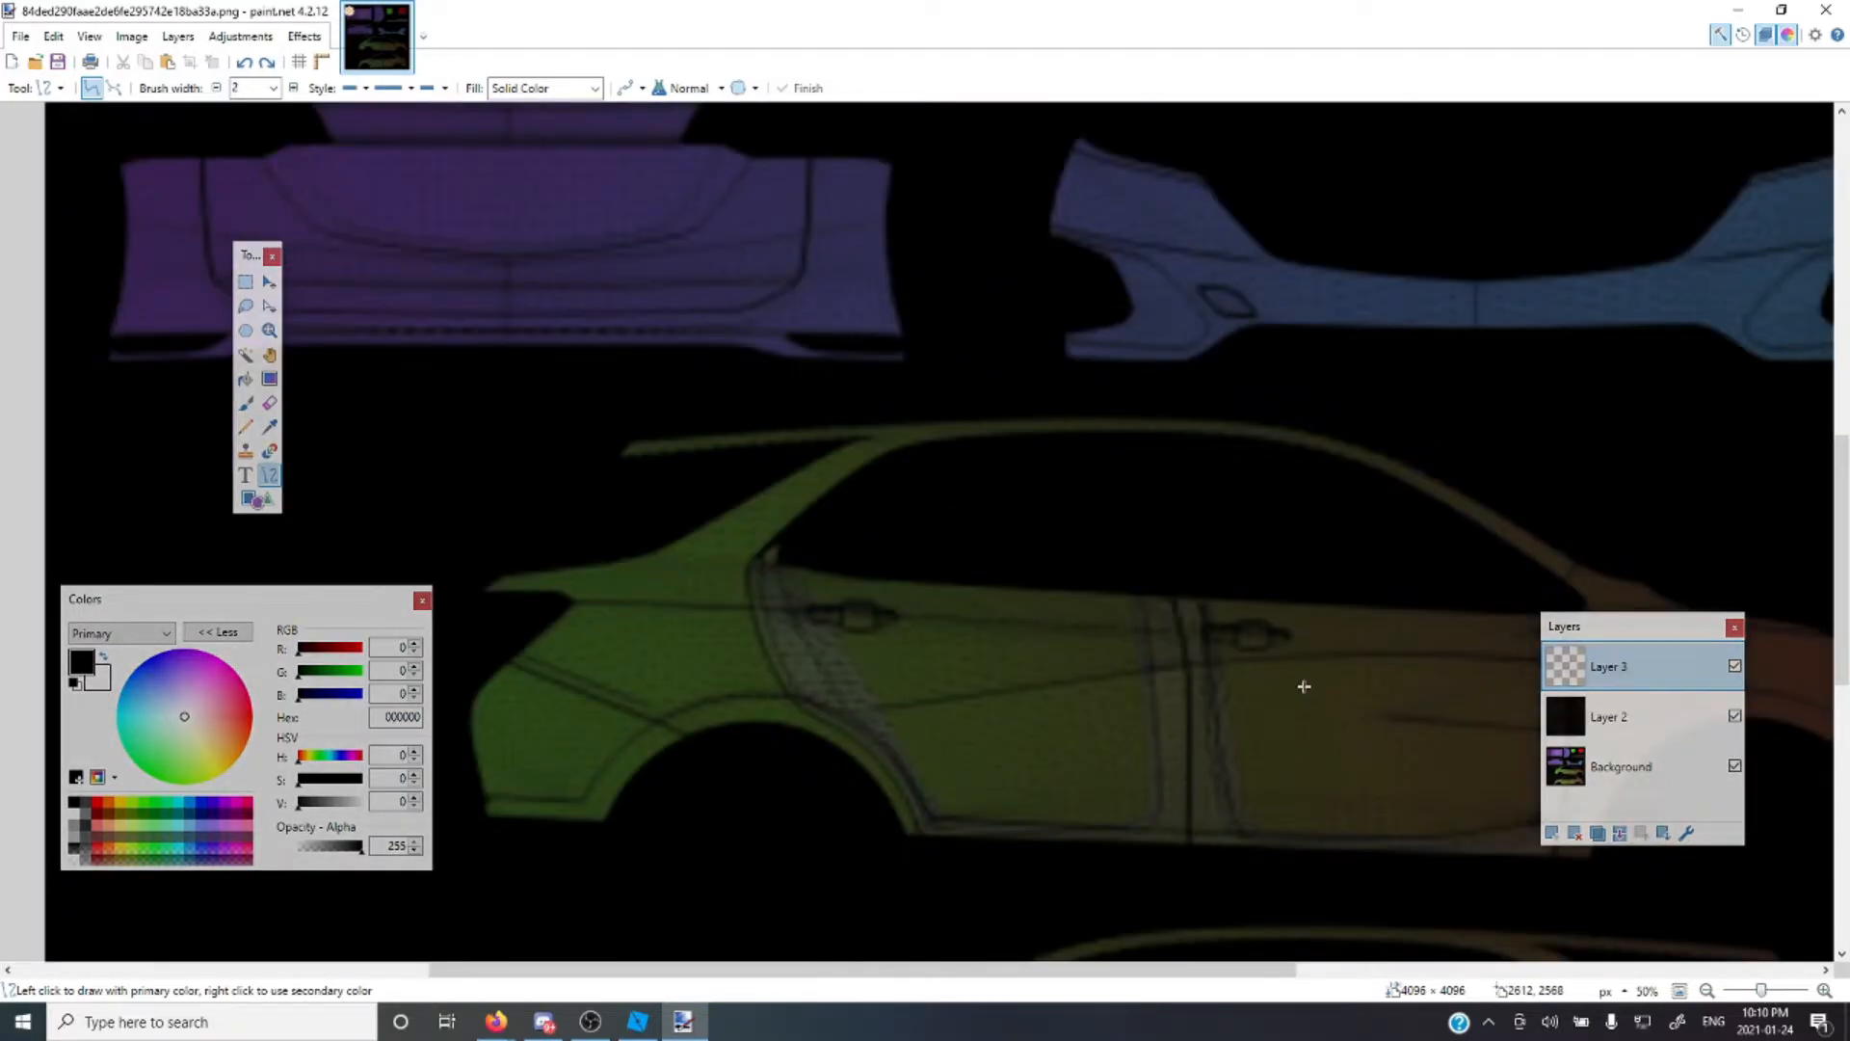
pyautogui.scroll(3, 752, 604)
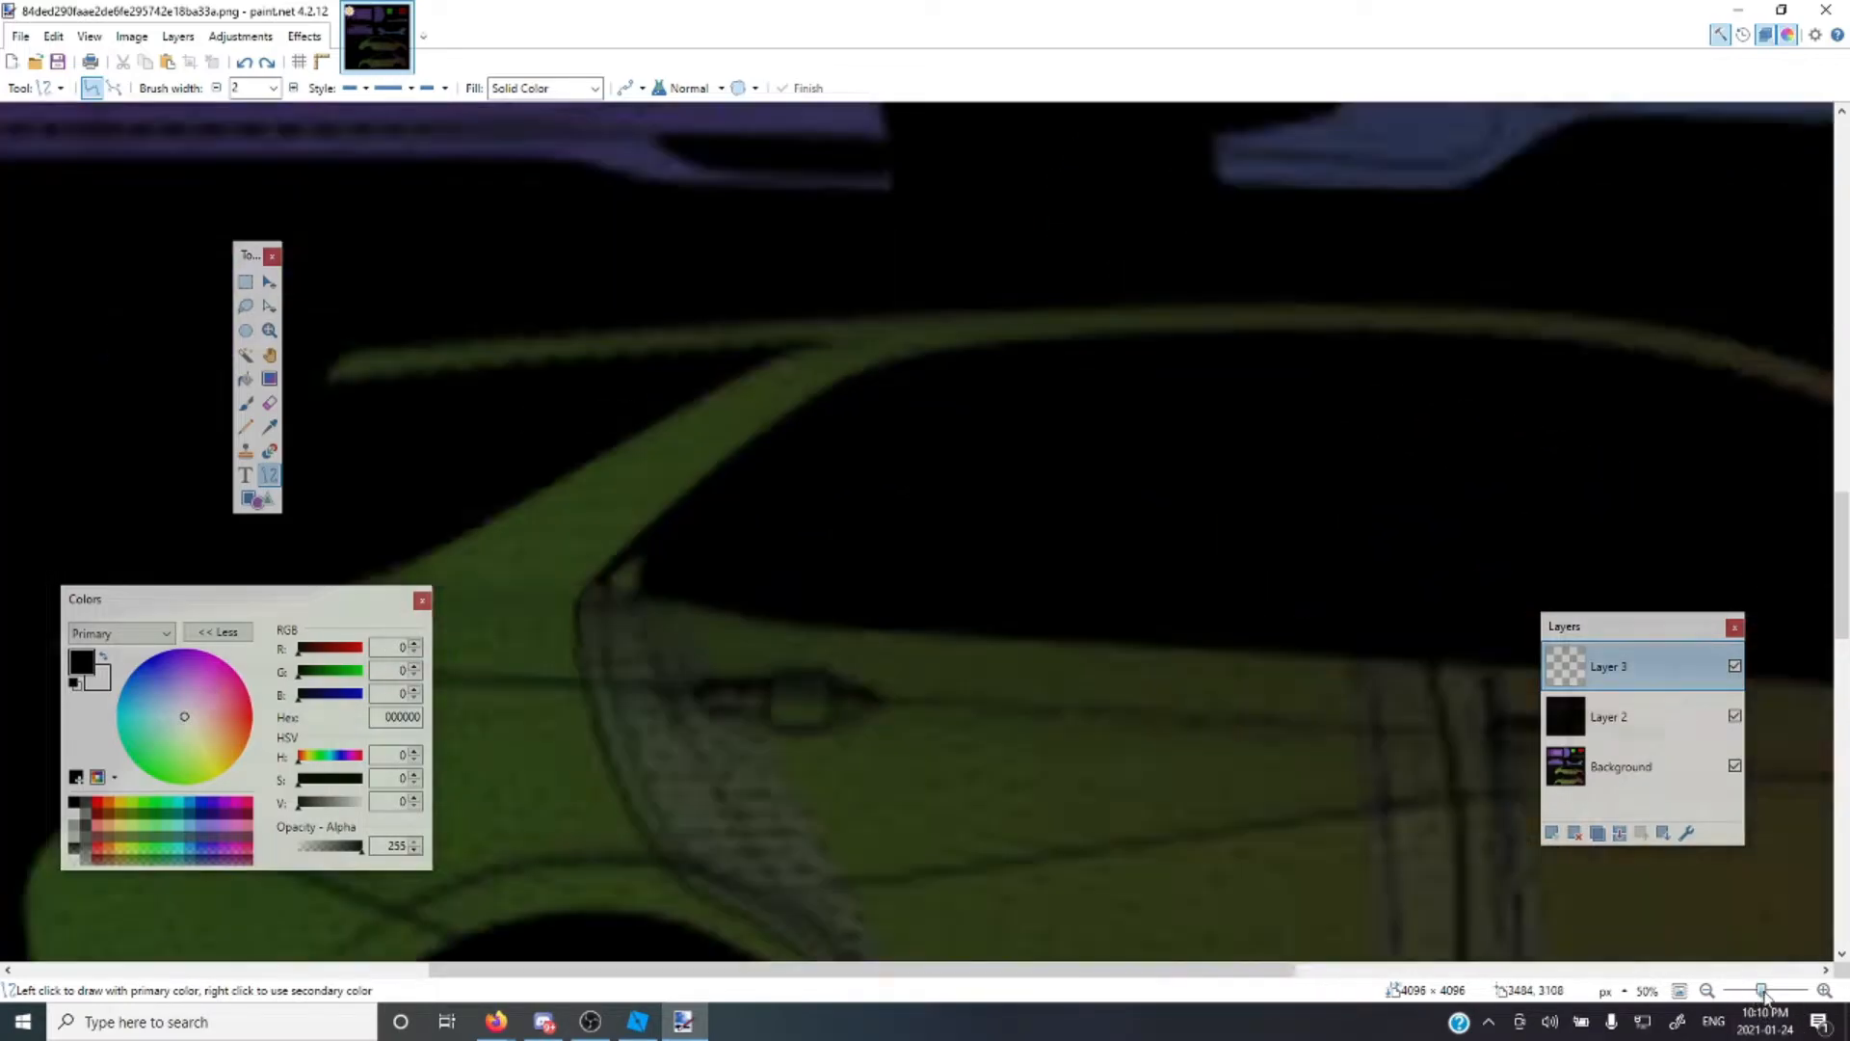
pyautogui.scroll(1, 928, 548)
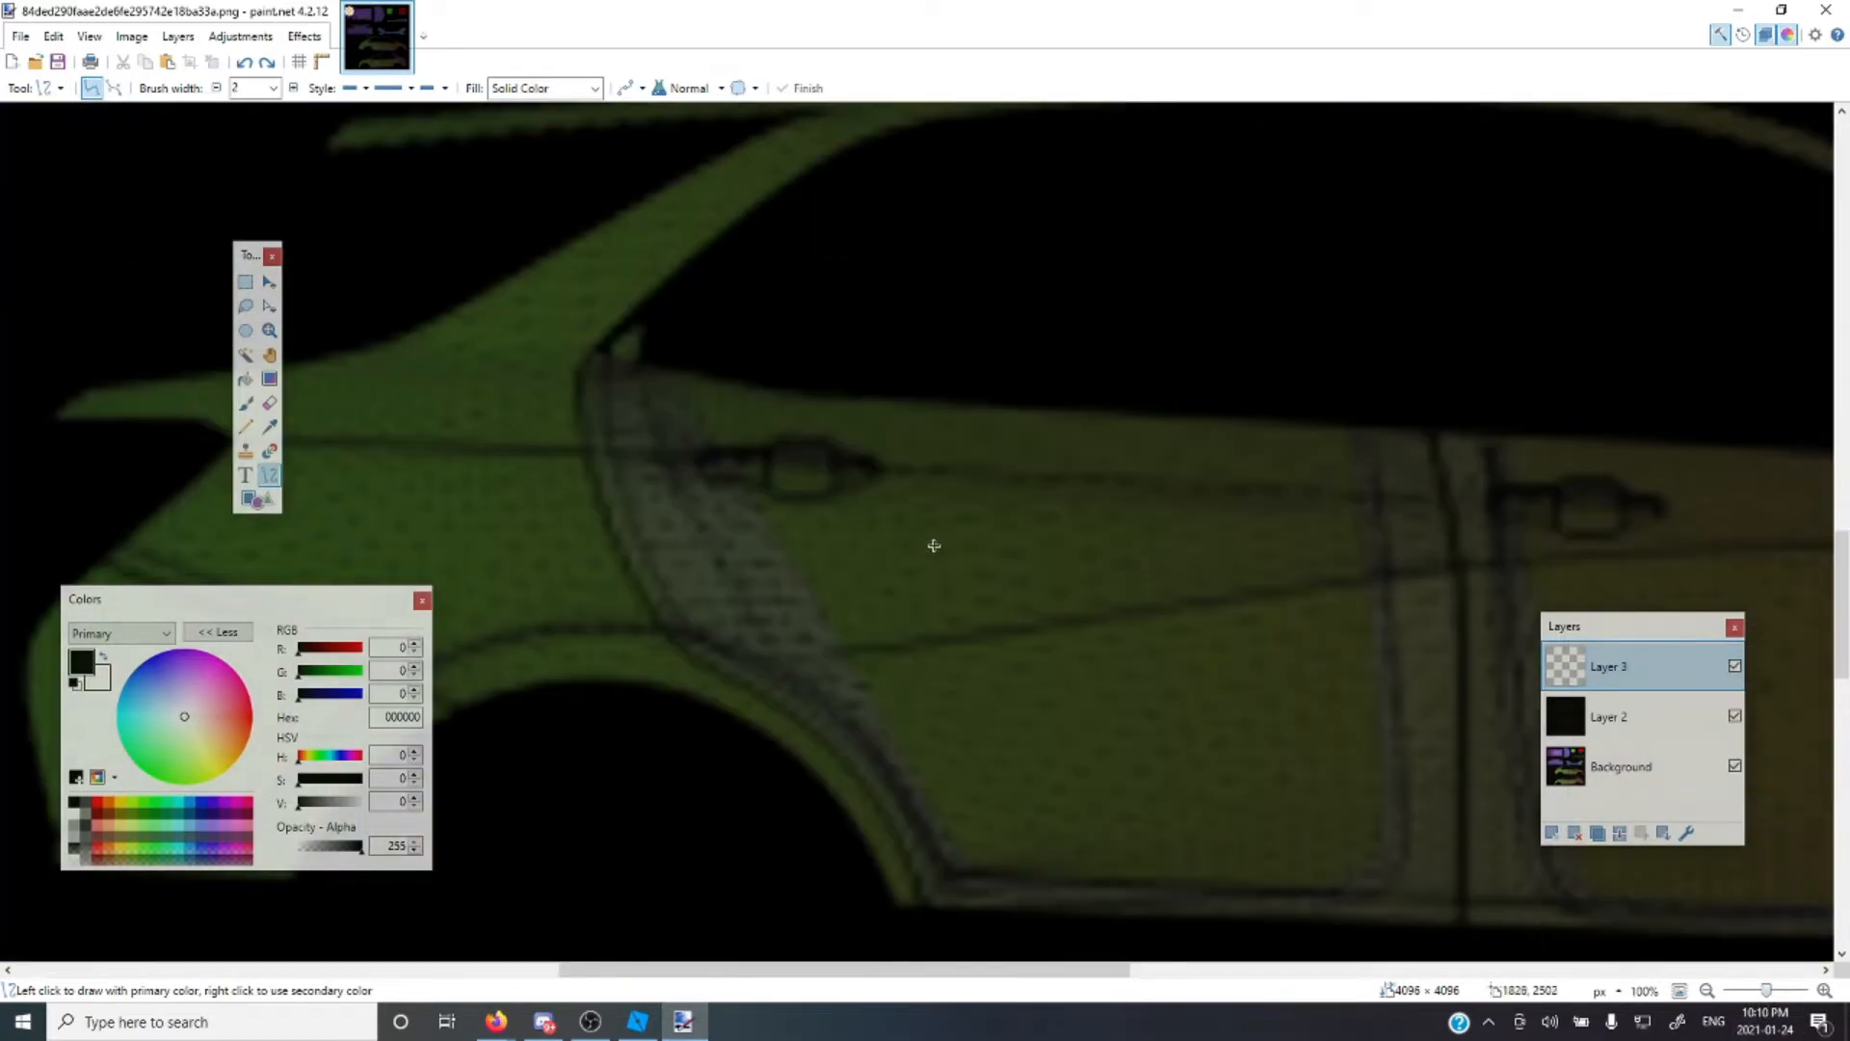
pyautogui.moveTo(1771, 998); pyautogui.dragTo(1765, 997)
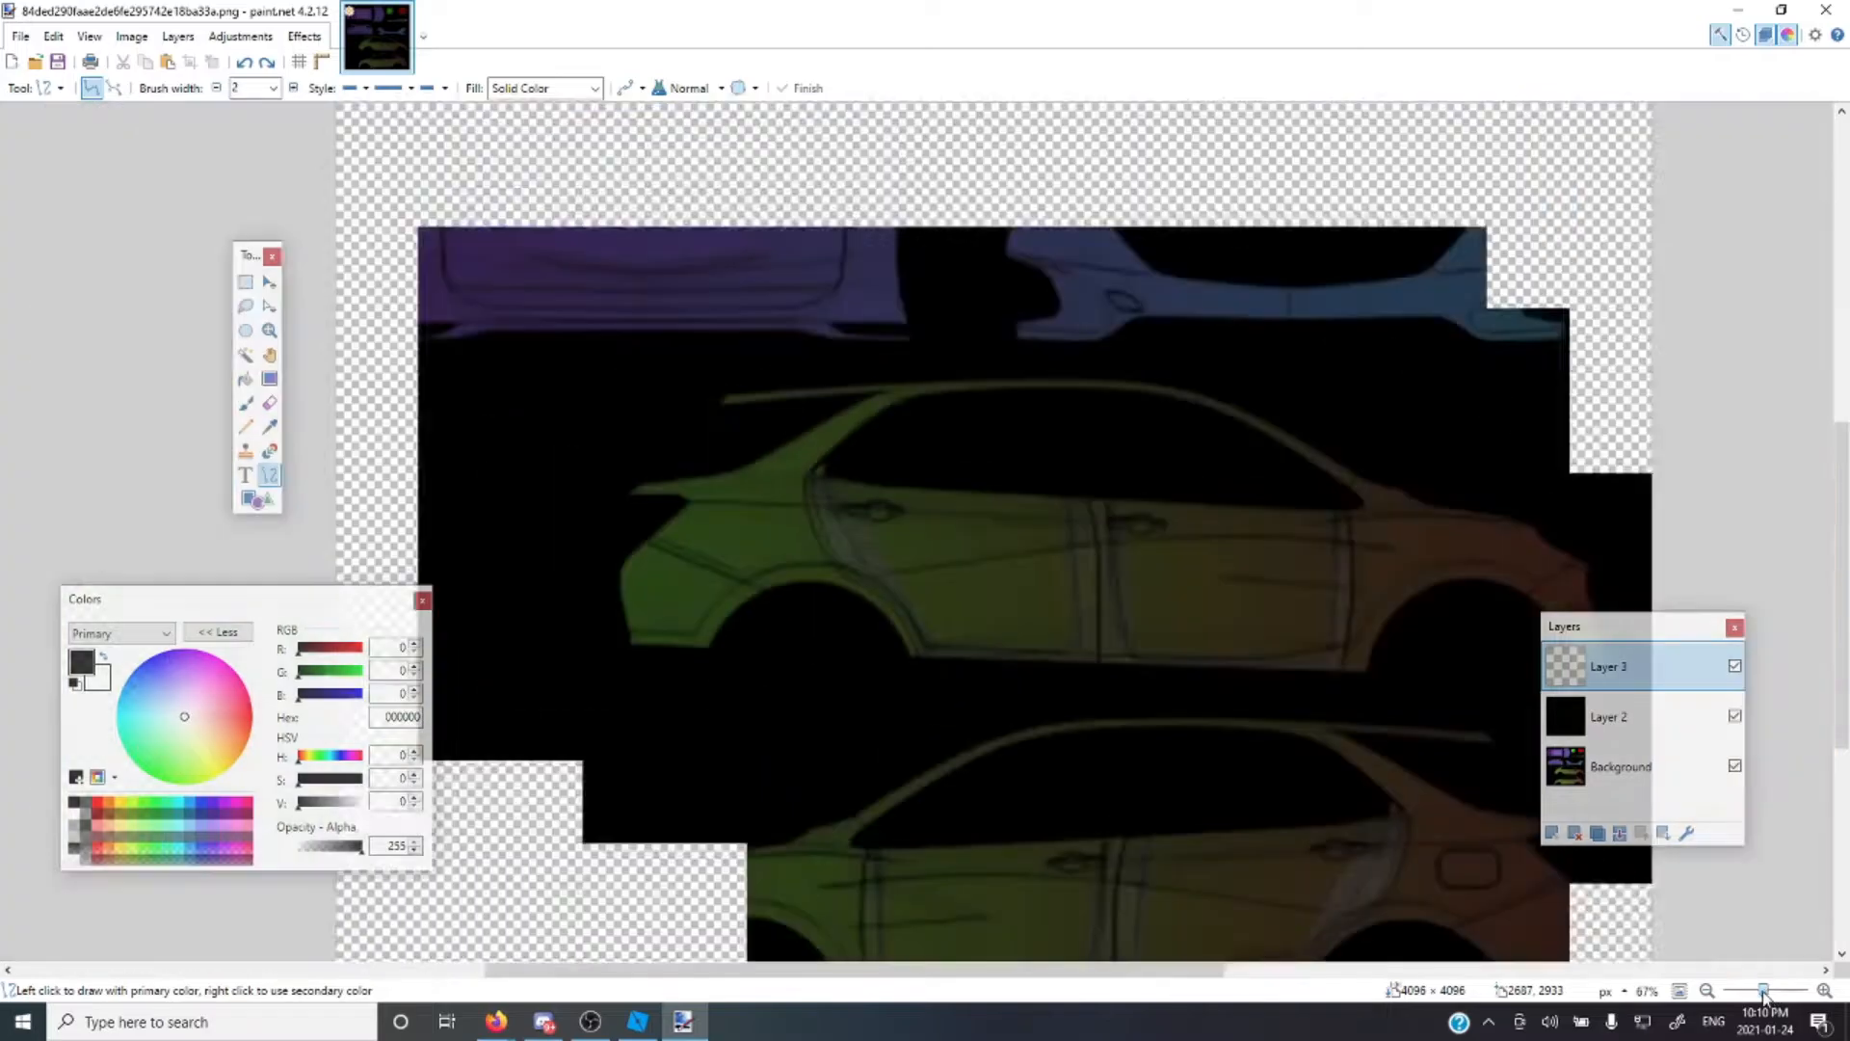
pyautogui.moveTo(1053, 969); pyautogui.dragTo(1153, 970)
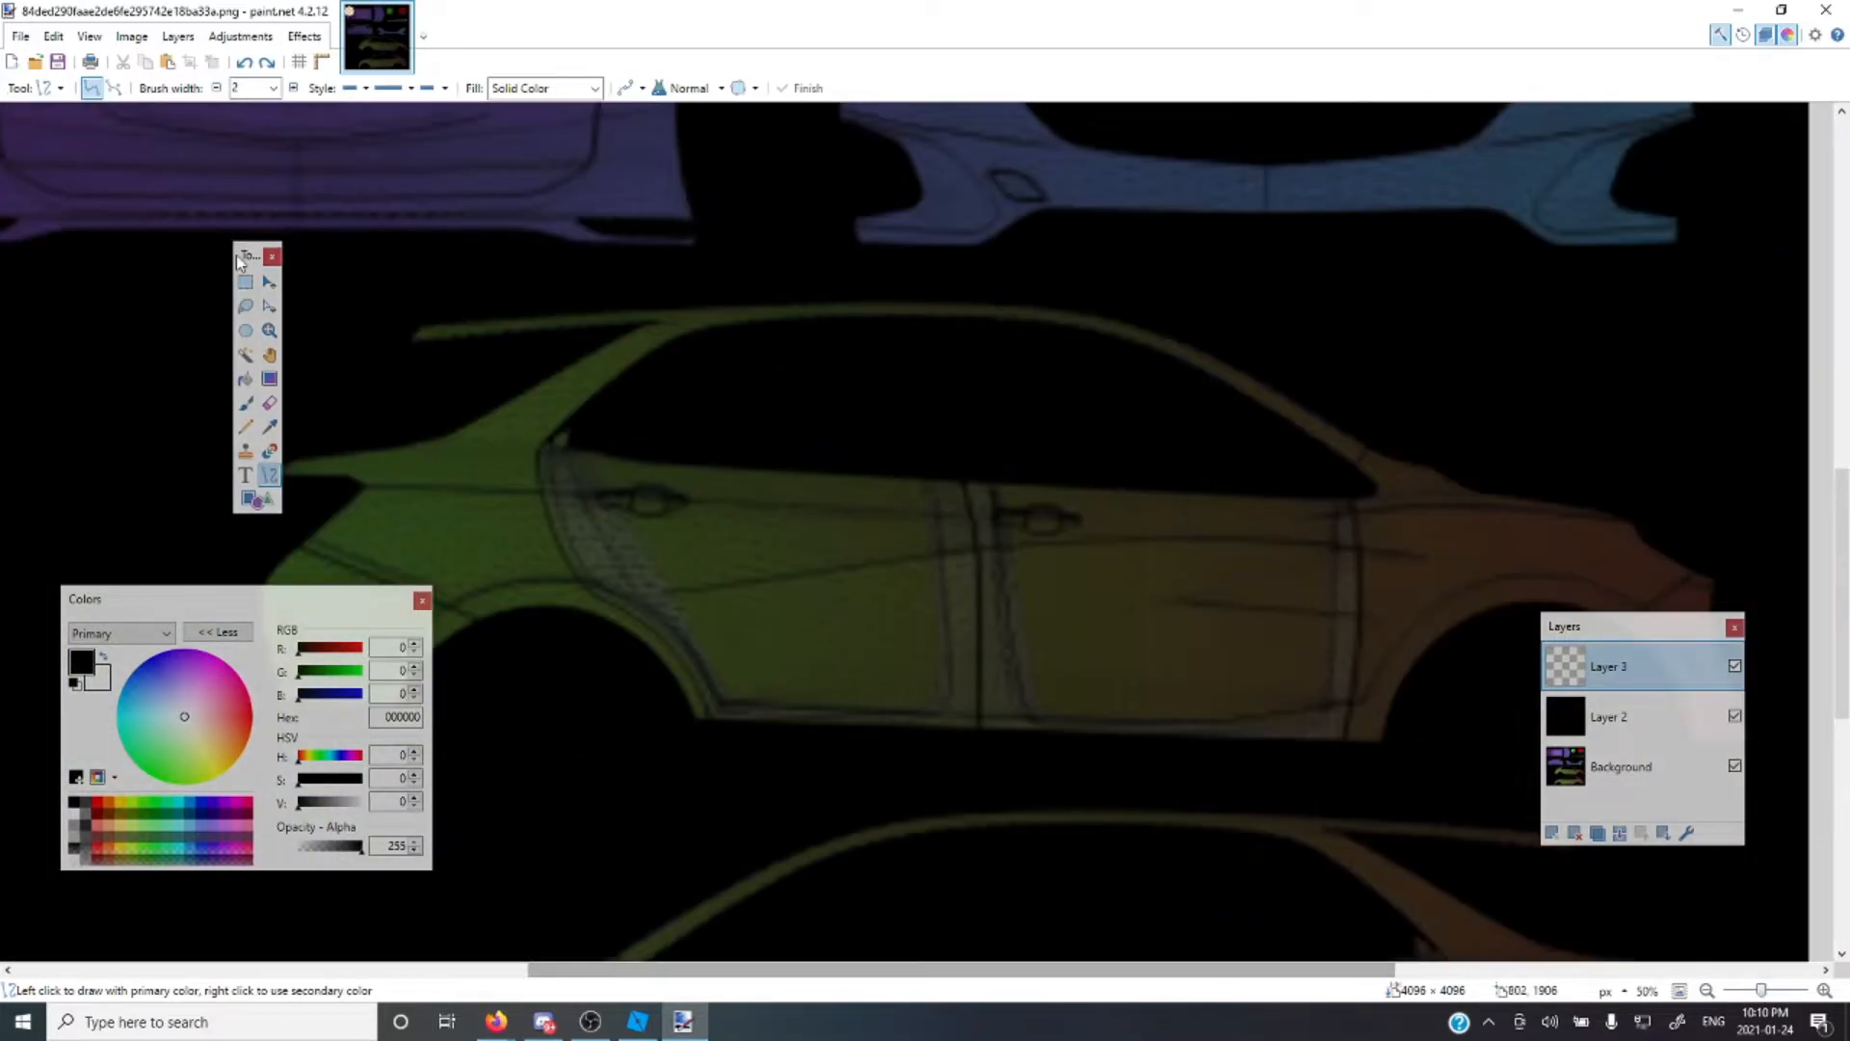
pyautogui.click(244, 282)
pyautogui.click(270, 476)
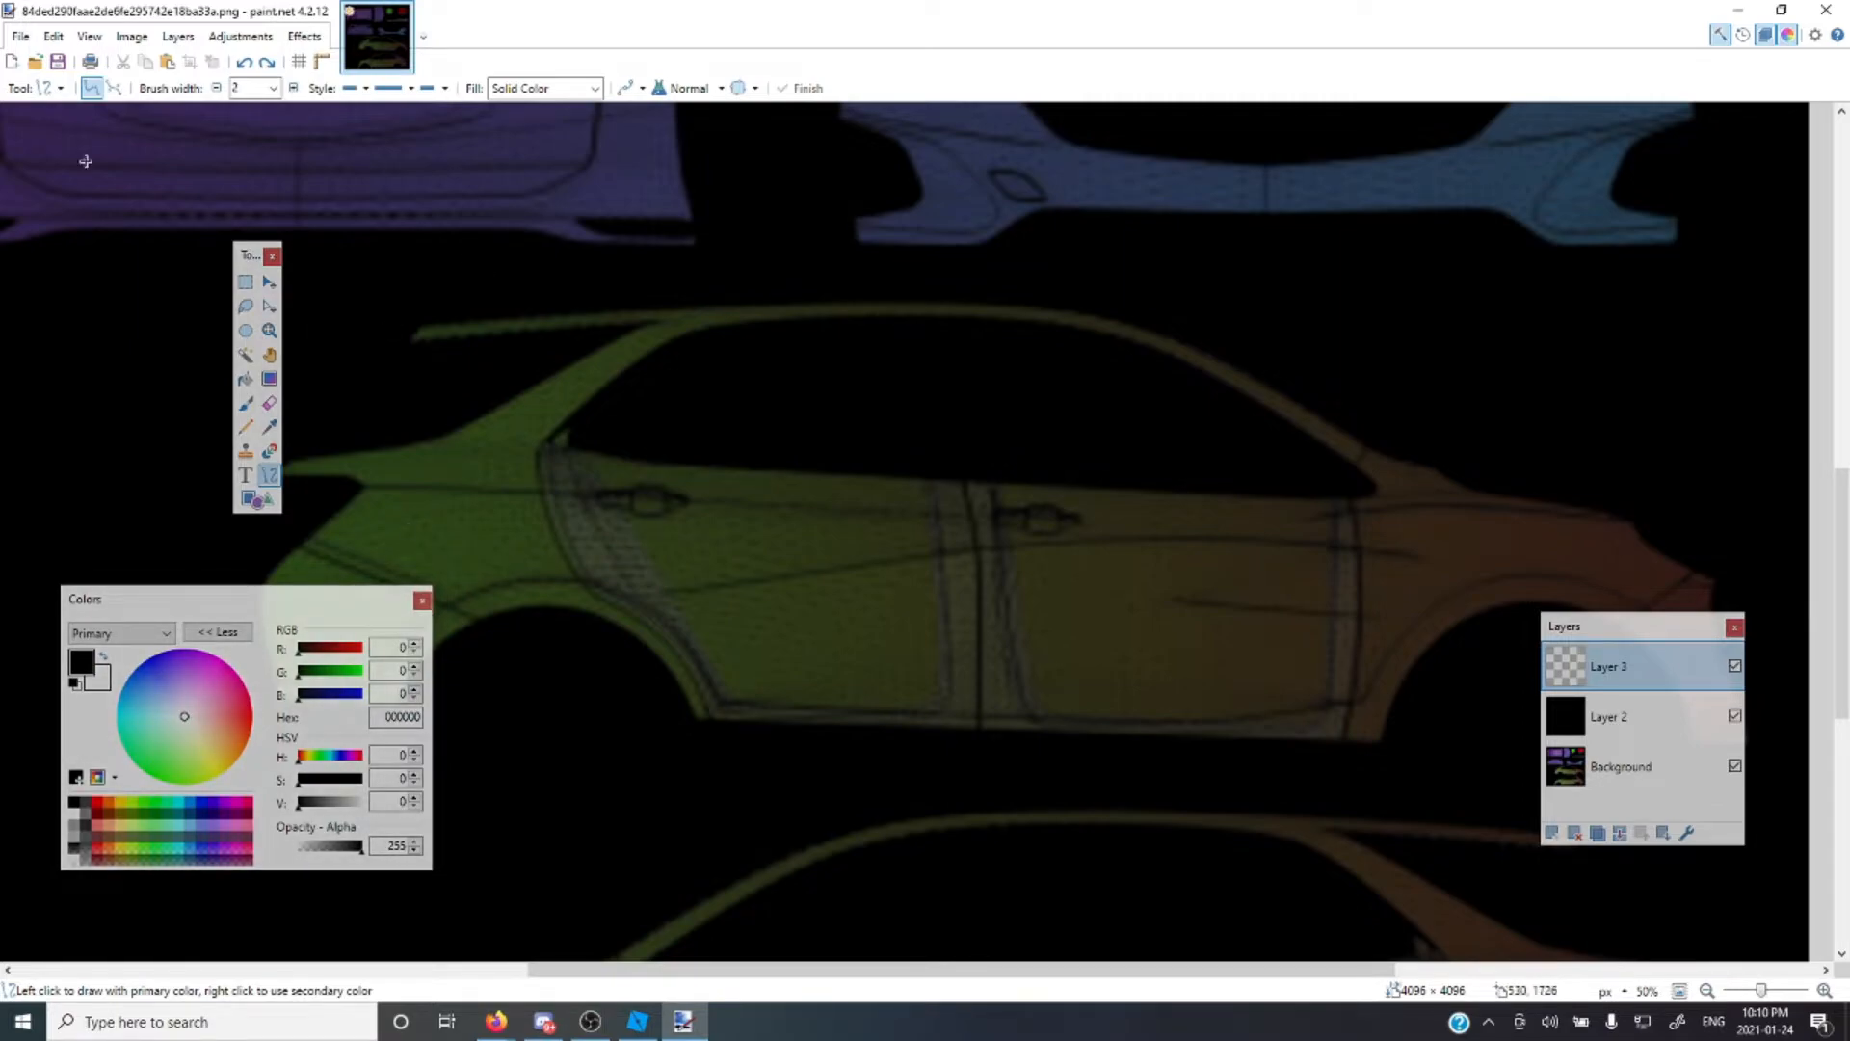
pyautogui.moveTo(675, 564)
pyautogui.mouseDown()
pyautogui.moveTo(1066, 533)
pyautogui.moveTo(1277, 615)
pyautogui.mouseUp()
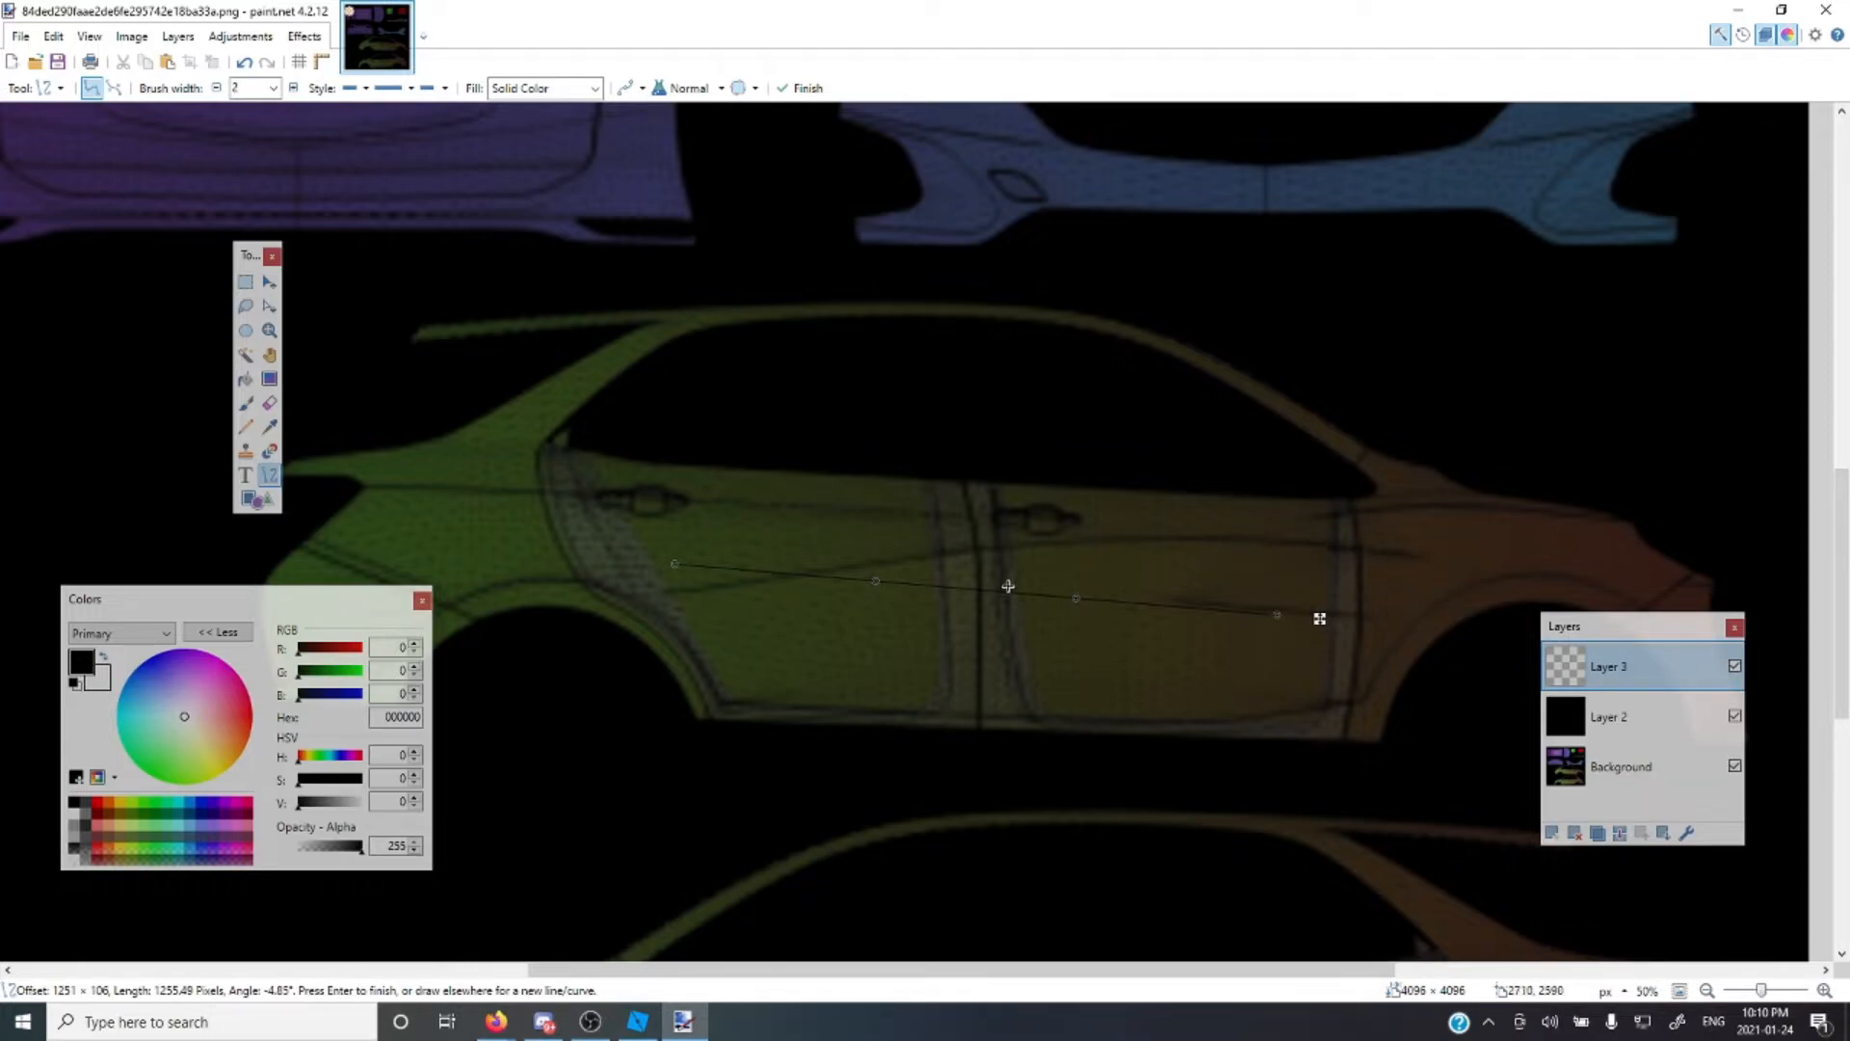
# Set the line's colour to white FFFFFF and its brush width to 10
pyautogui.click(73, 822)
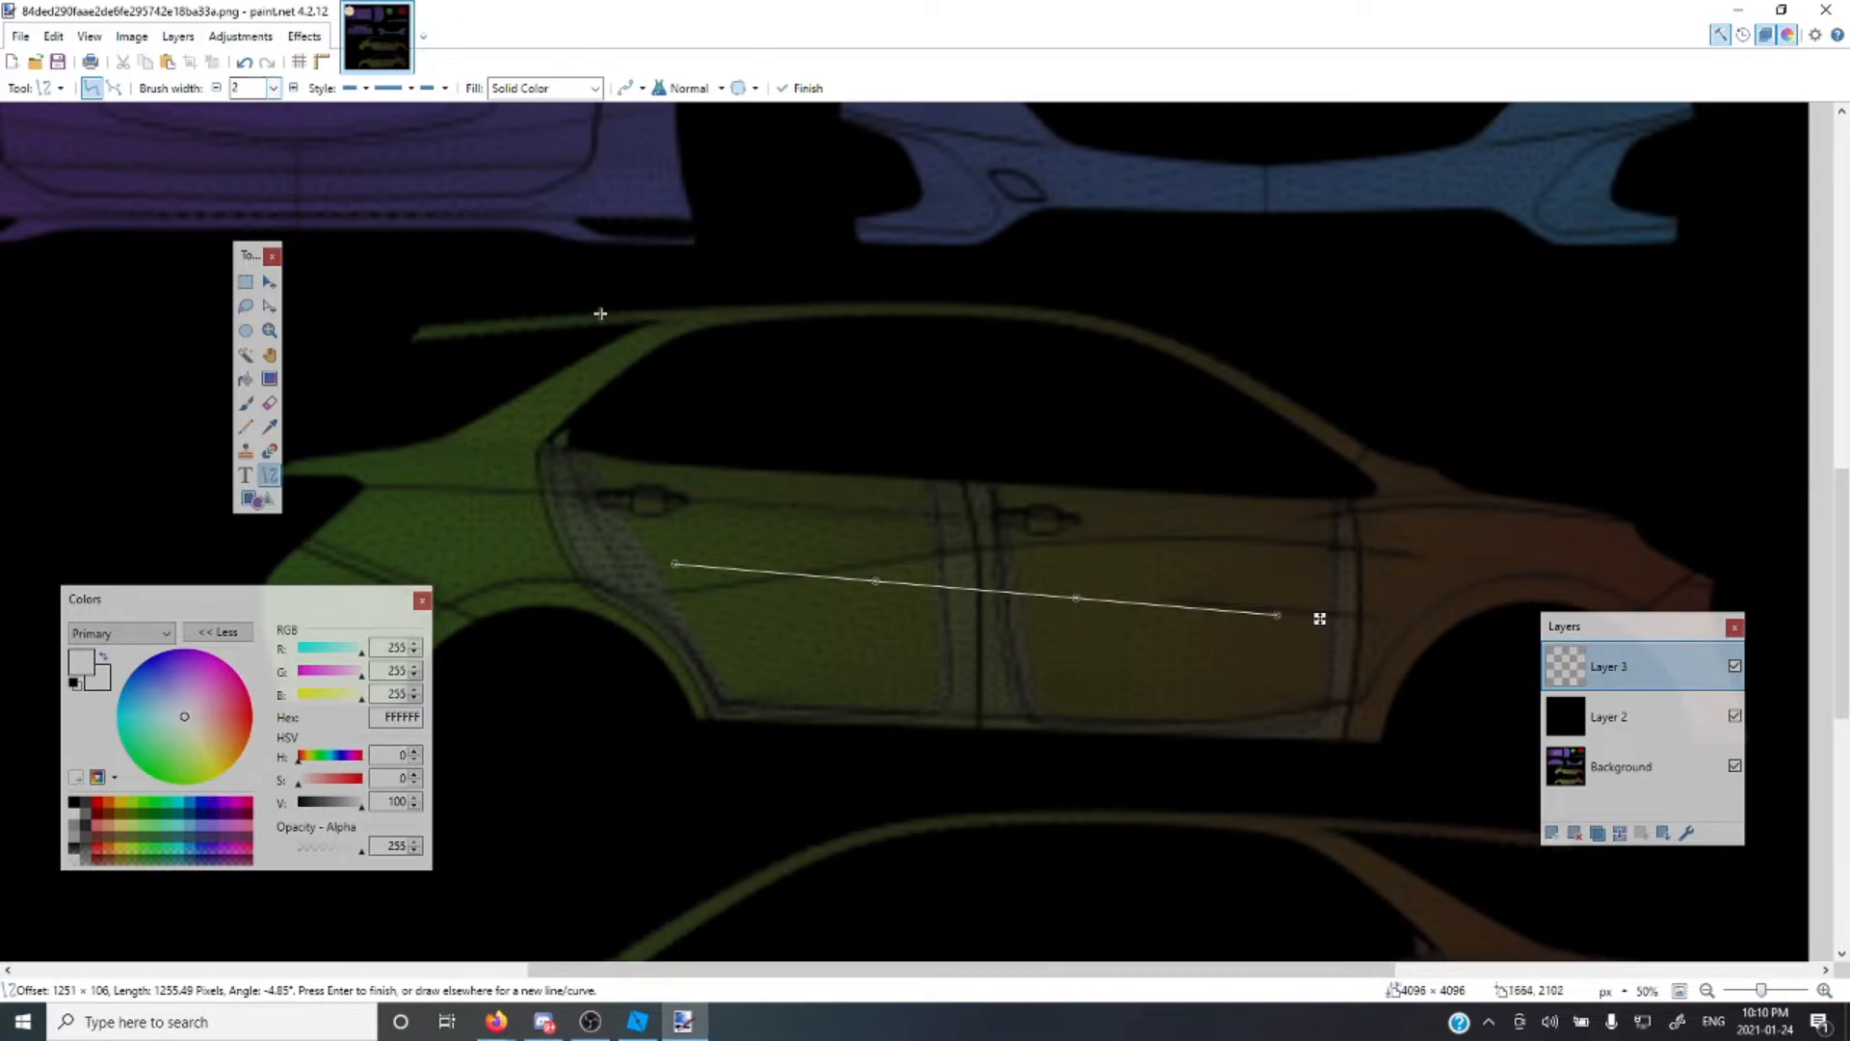
pyautogui.click(274, 88)
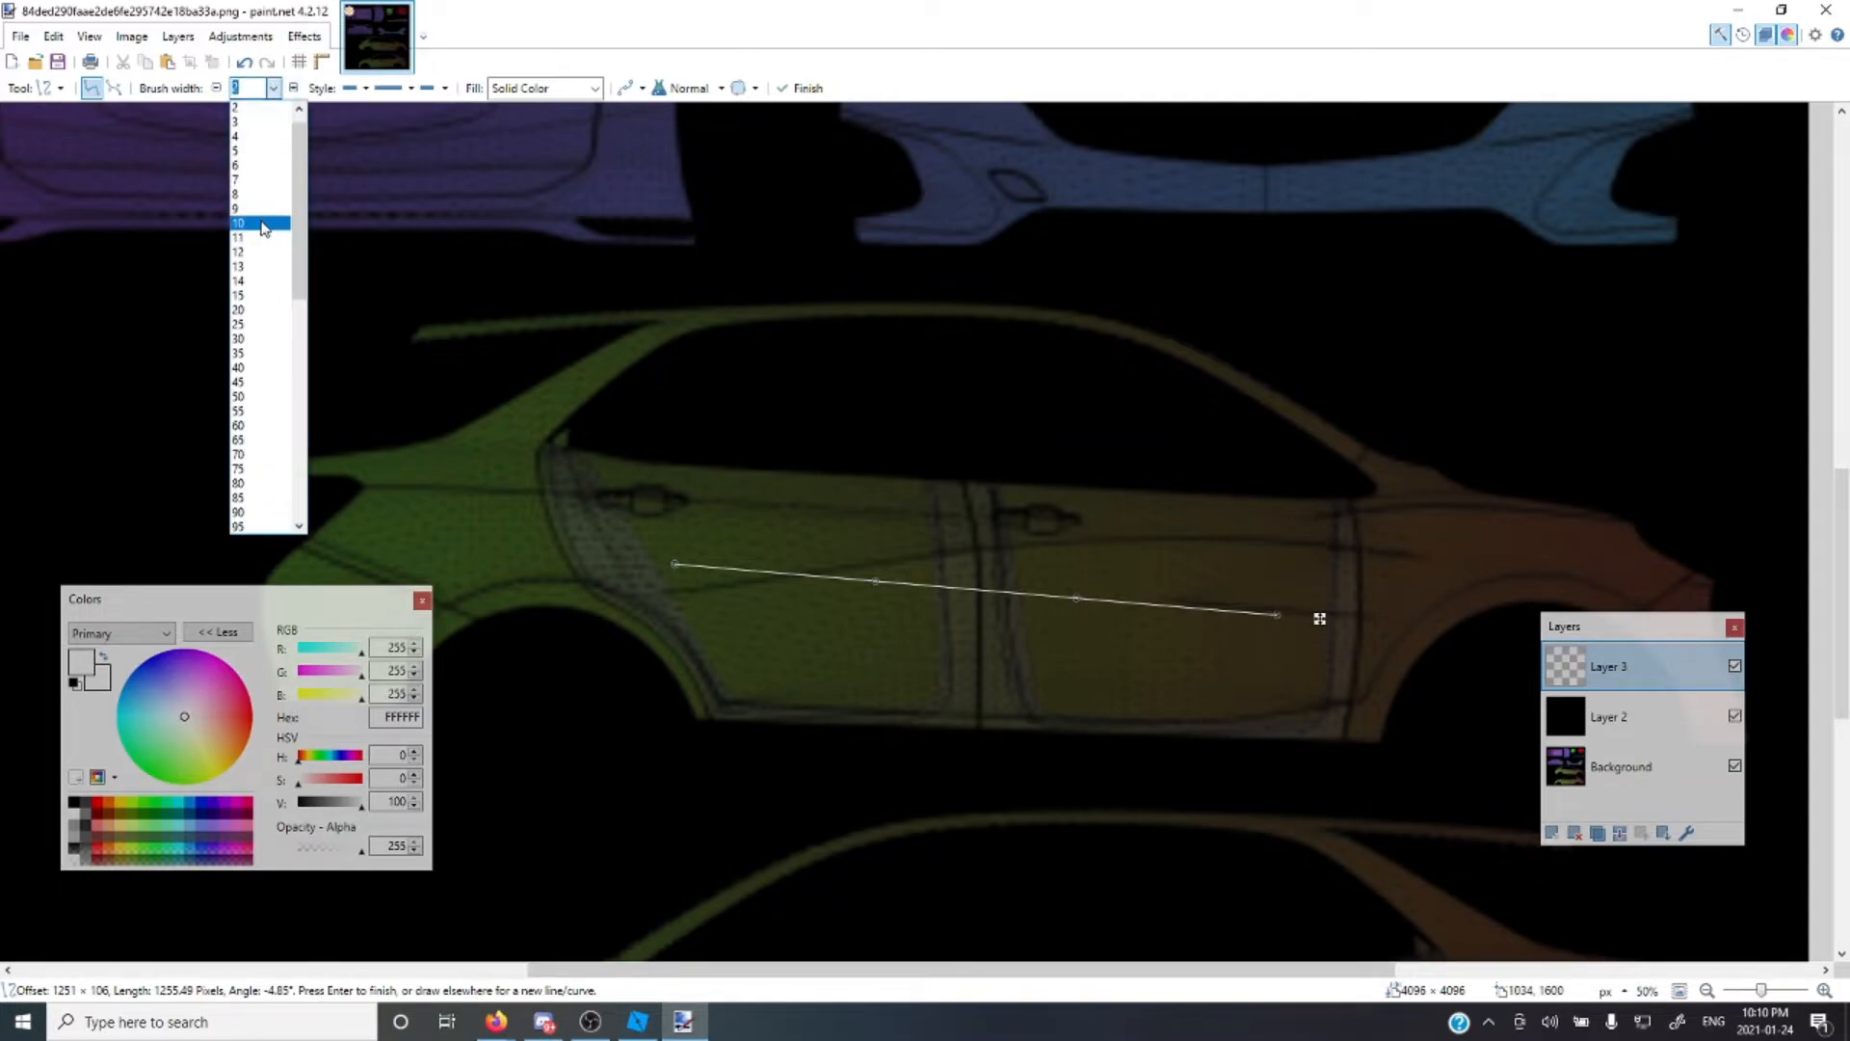
pyautogui.click(252, 223)
# Try moving and rotating the white line onto the lower edge of the doors, and discard it
pyautogui.moveTo(1320, 616); pyautogui.dragTo(1373, 745)
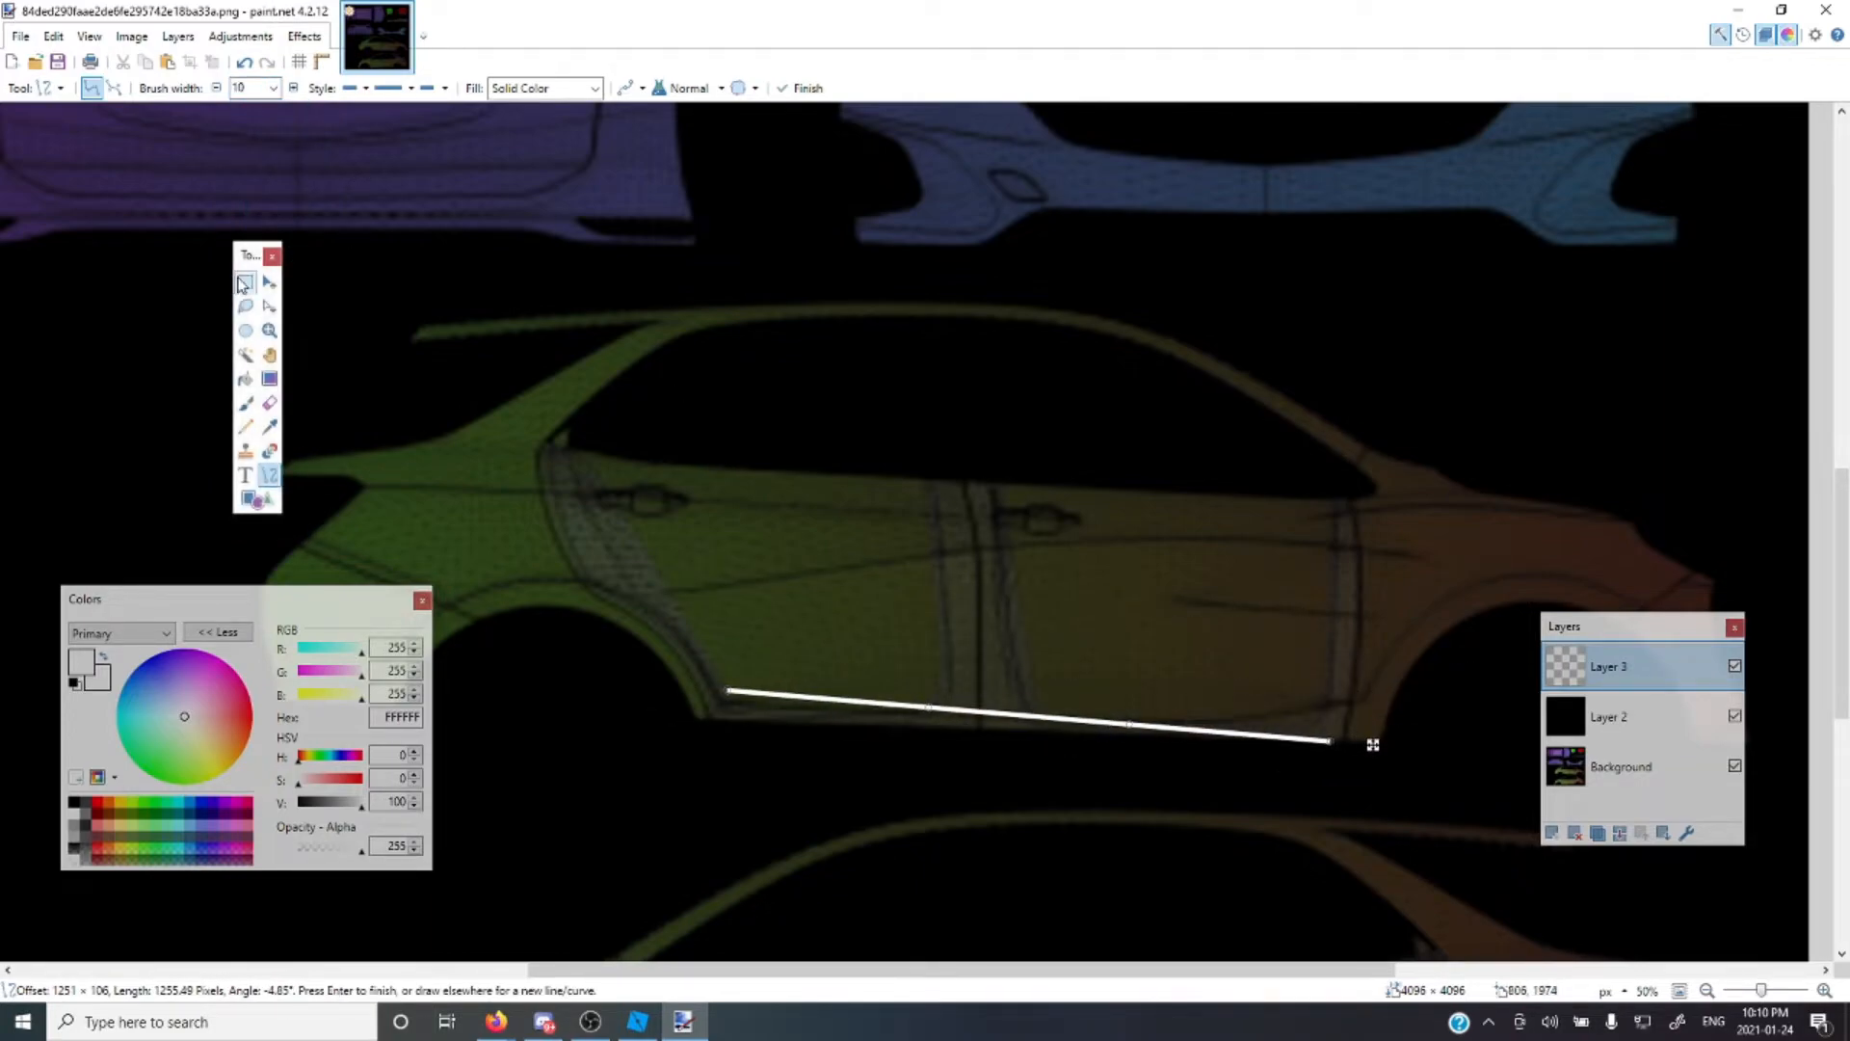
pyautogui.moveTo(1372, 745); pyautogui.dragTo(1370, 722)
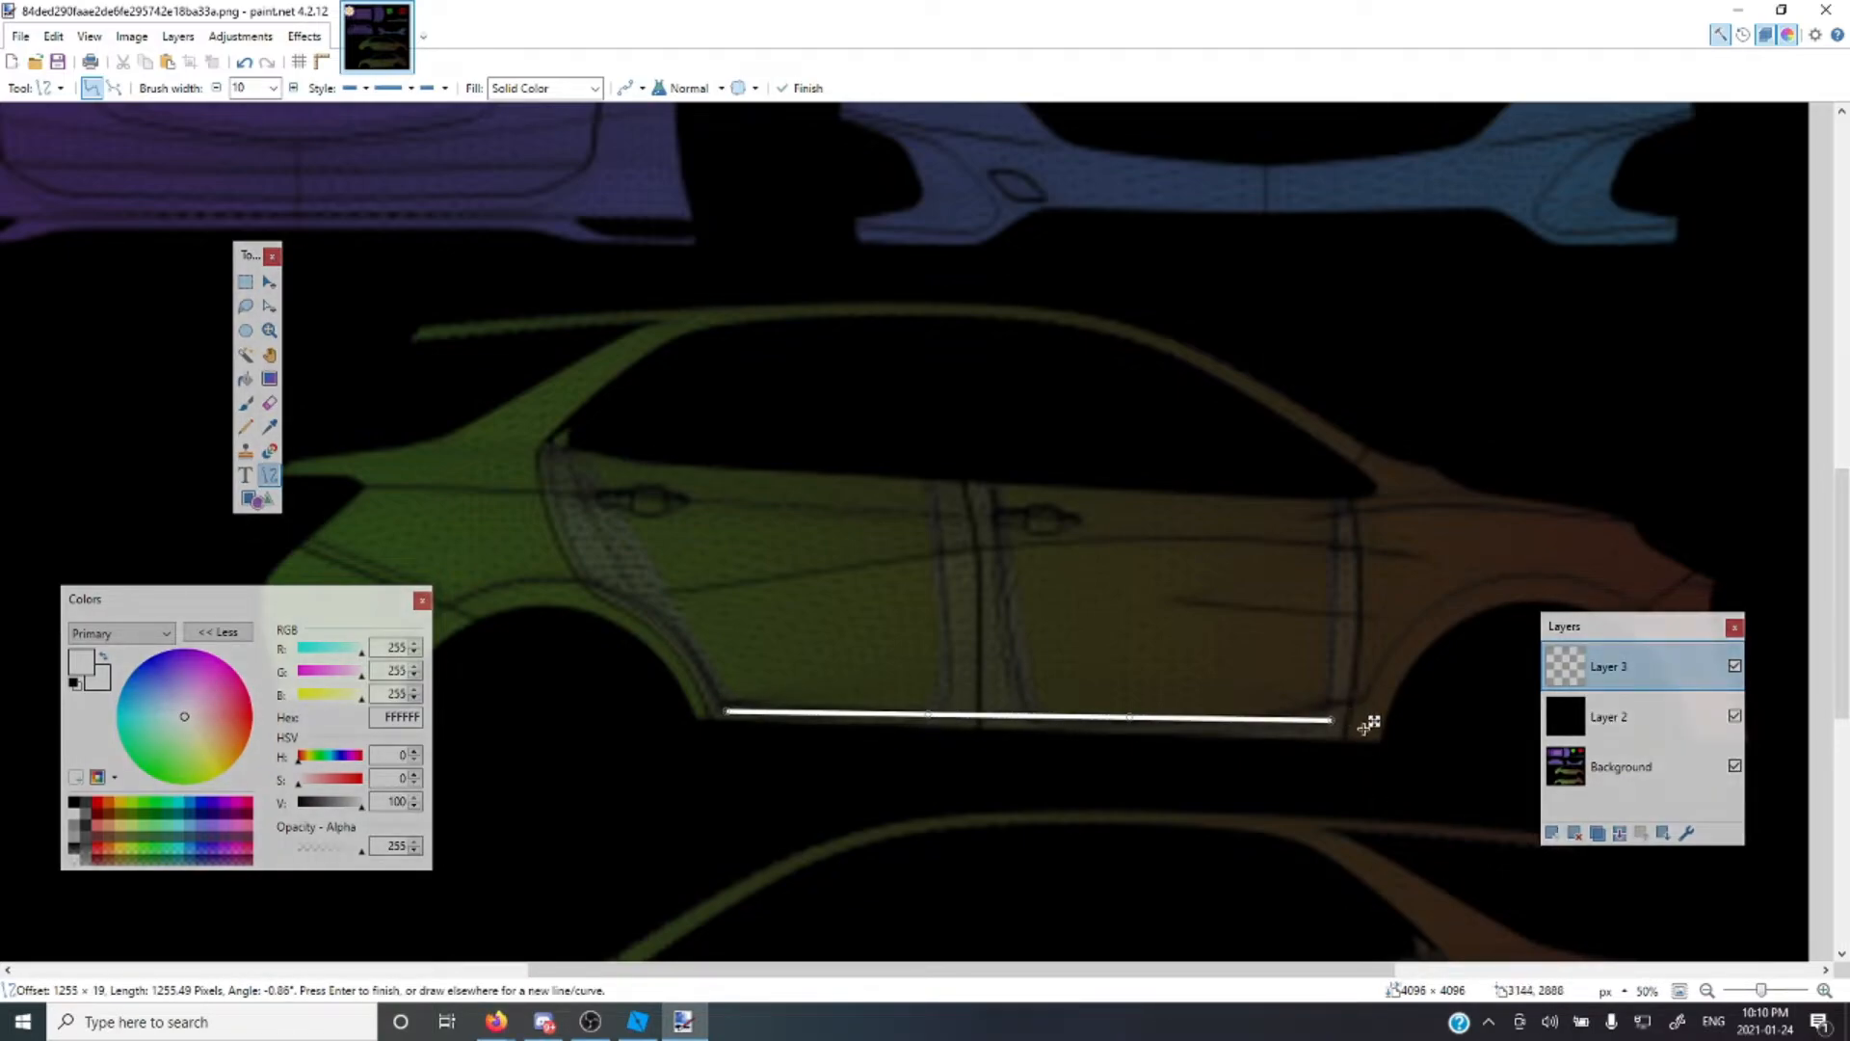
pyautogui.press('Escape')
# Draw a white line about 601 pixels long from the upper rear corner of the upper car's rear door down across the wheel arch
pyautogui.moveTo(546, 447); pyautogui.dragTo(613, 729)
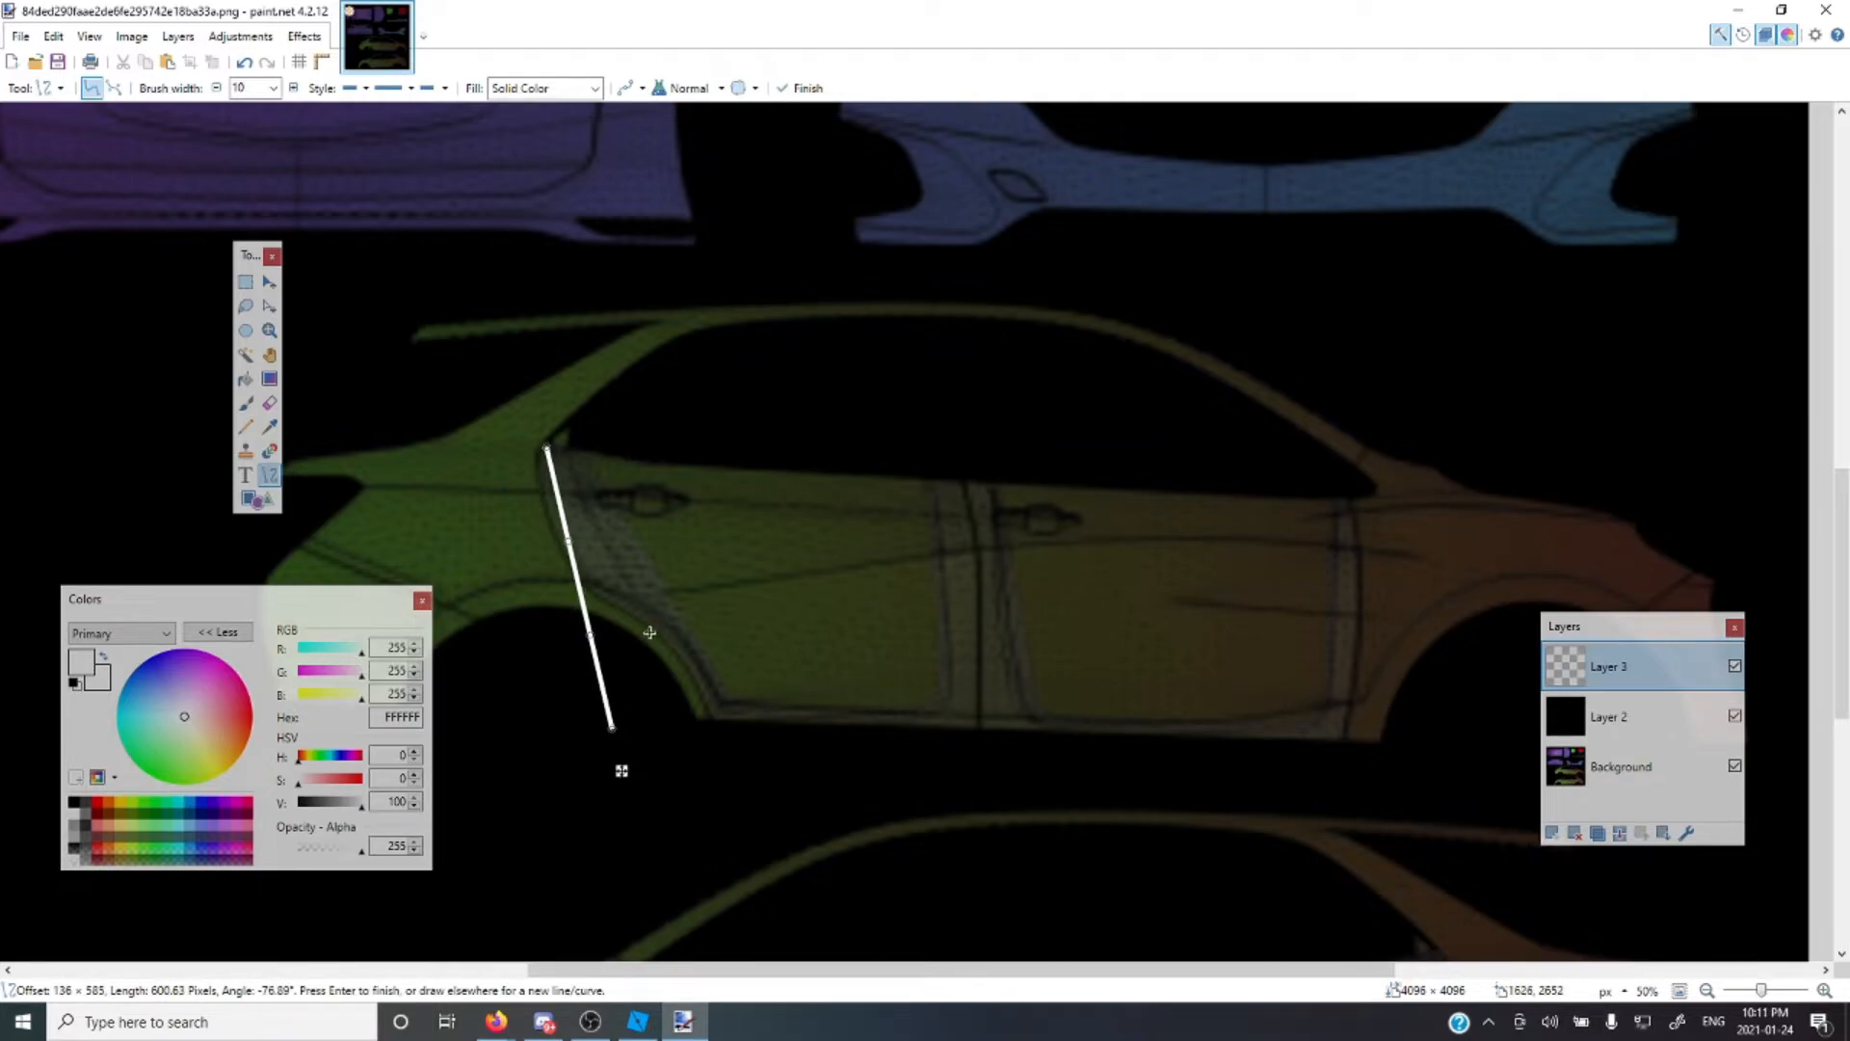
pyautogui.moveTo(1760, 991); pyautogui.dragTo(1767, 992)
pyautogui.moveTo(1198, 973); pyautogui.dragTo(979, 973)
pyautogui.moveTo(762, 276); pyautogui.dragTo(752, 260)
pyautogui.scroll(-2, 872, 485)
pyautogui.moveTo(888, 725); pyautogui.dragTo(855, 576)
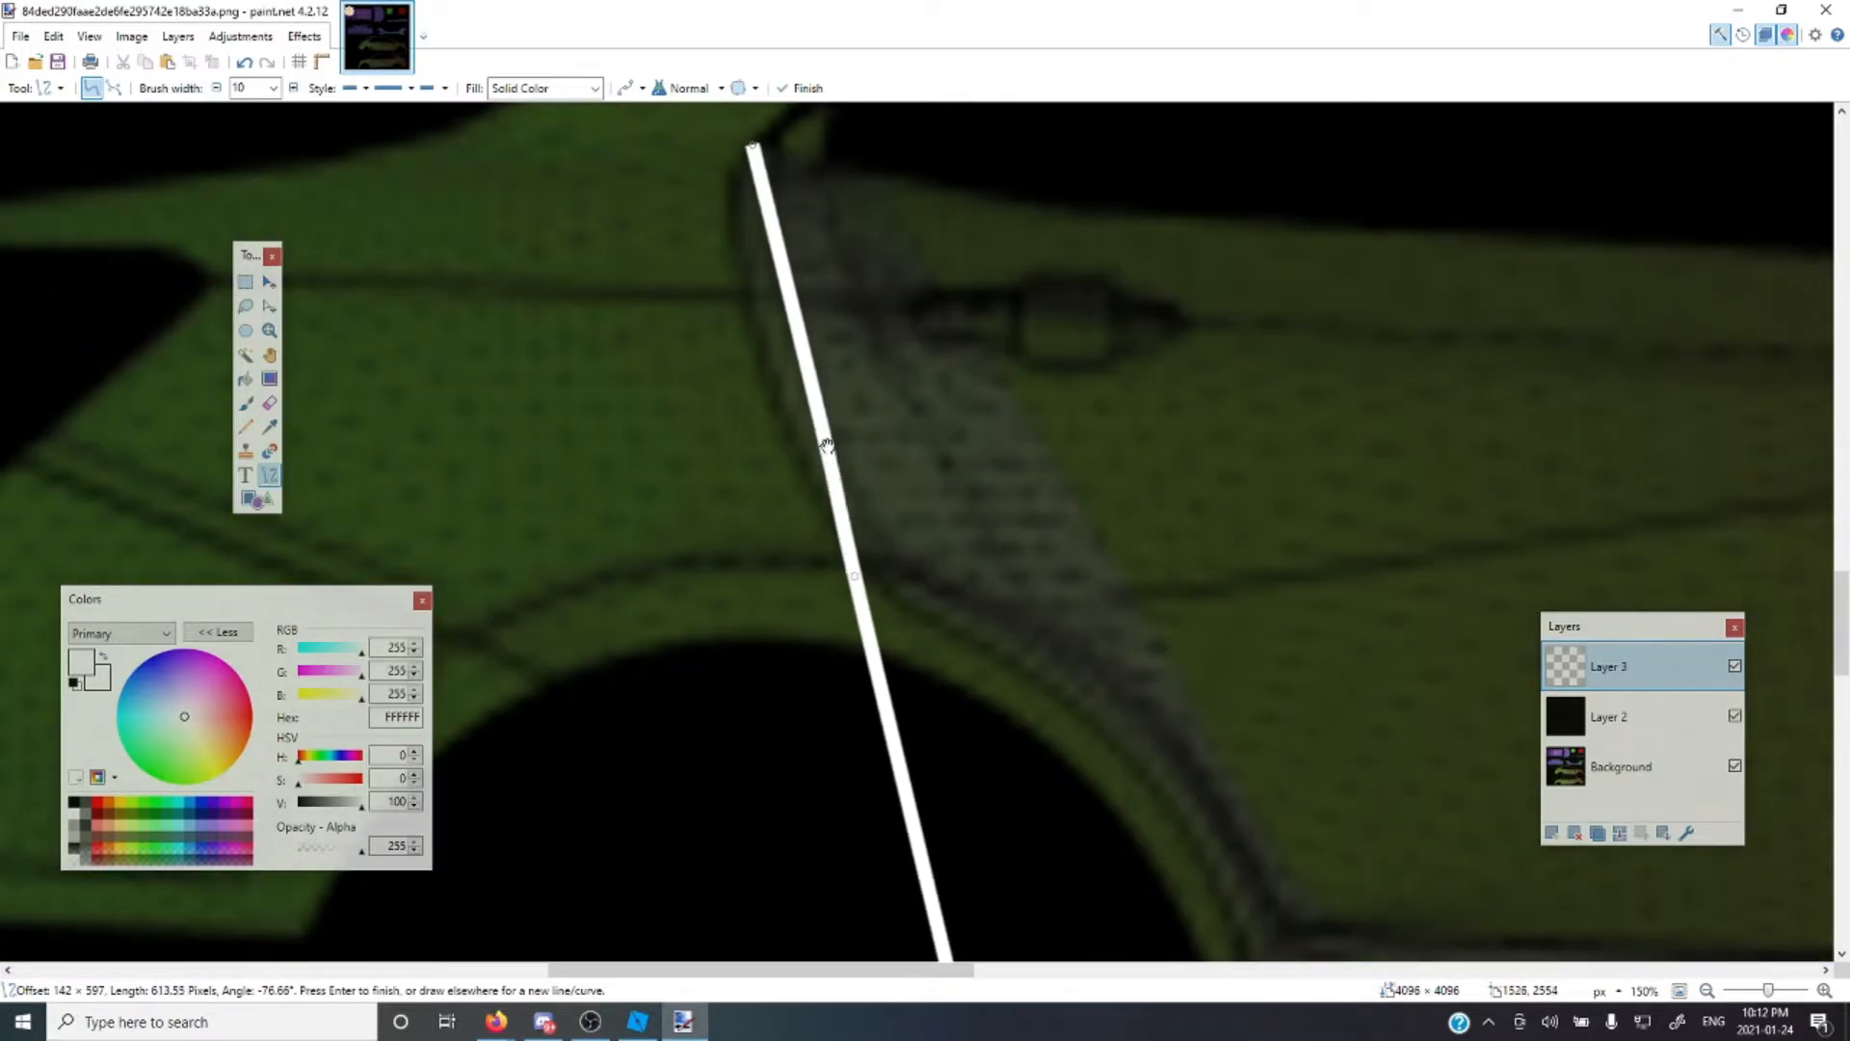
# Place the line's upper end at the door corner and bend its upper part along the rear door's back edge, about 604 pixels long
pyautogui.moveTo(827, 445); pyautogui.dragTo(785, 424)
pyautogui.moveTo(752, 145); pyautogui.dragTo(738, 168)
pyautogui.moveTo(786, 424); pyautogui.dragTo(771, 379)
pyautogui.scroll(-3, 914, 763)
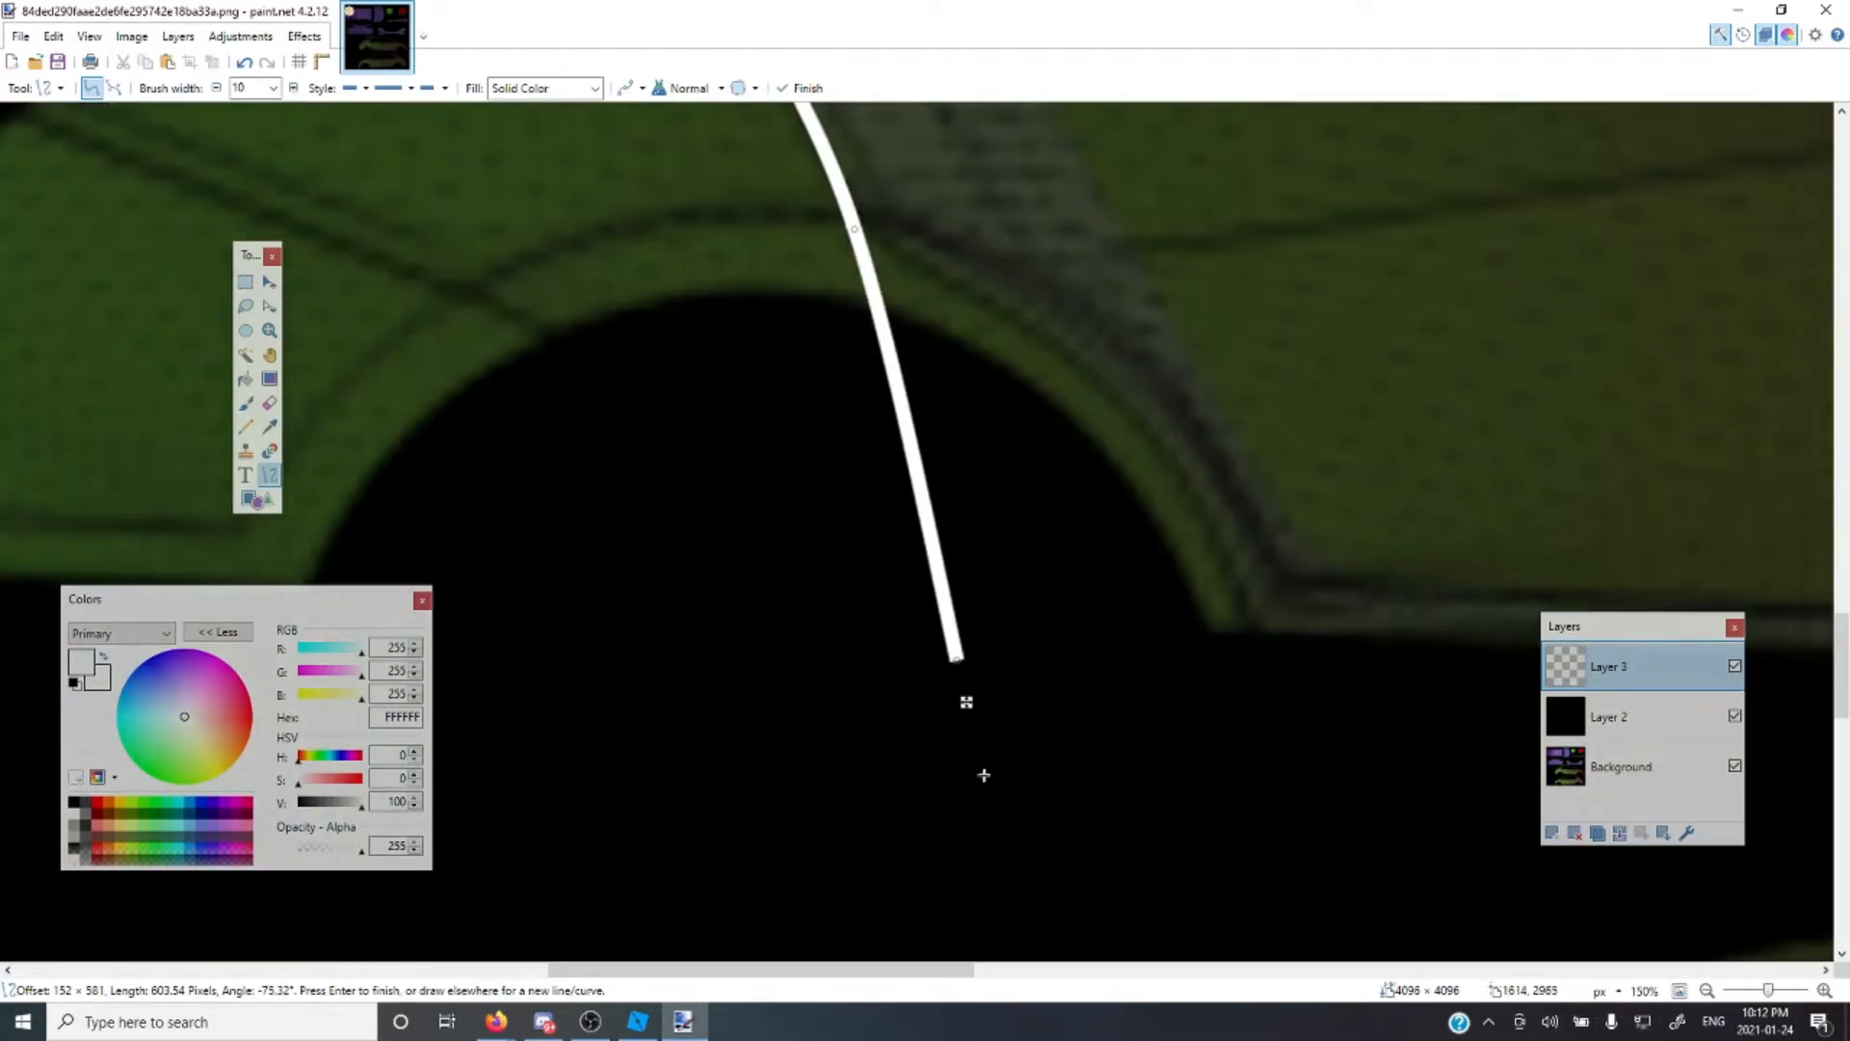
pyautogui.scroll(1, 978, 740)
pyautogui.click(1766, 992)
pyautogui.moveTo(1765, 993); pyautogui.dragTo(1767, 994)
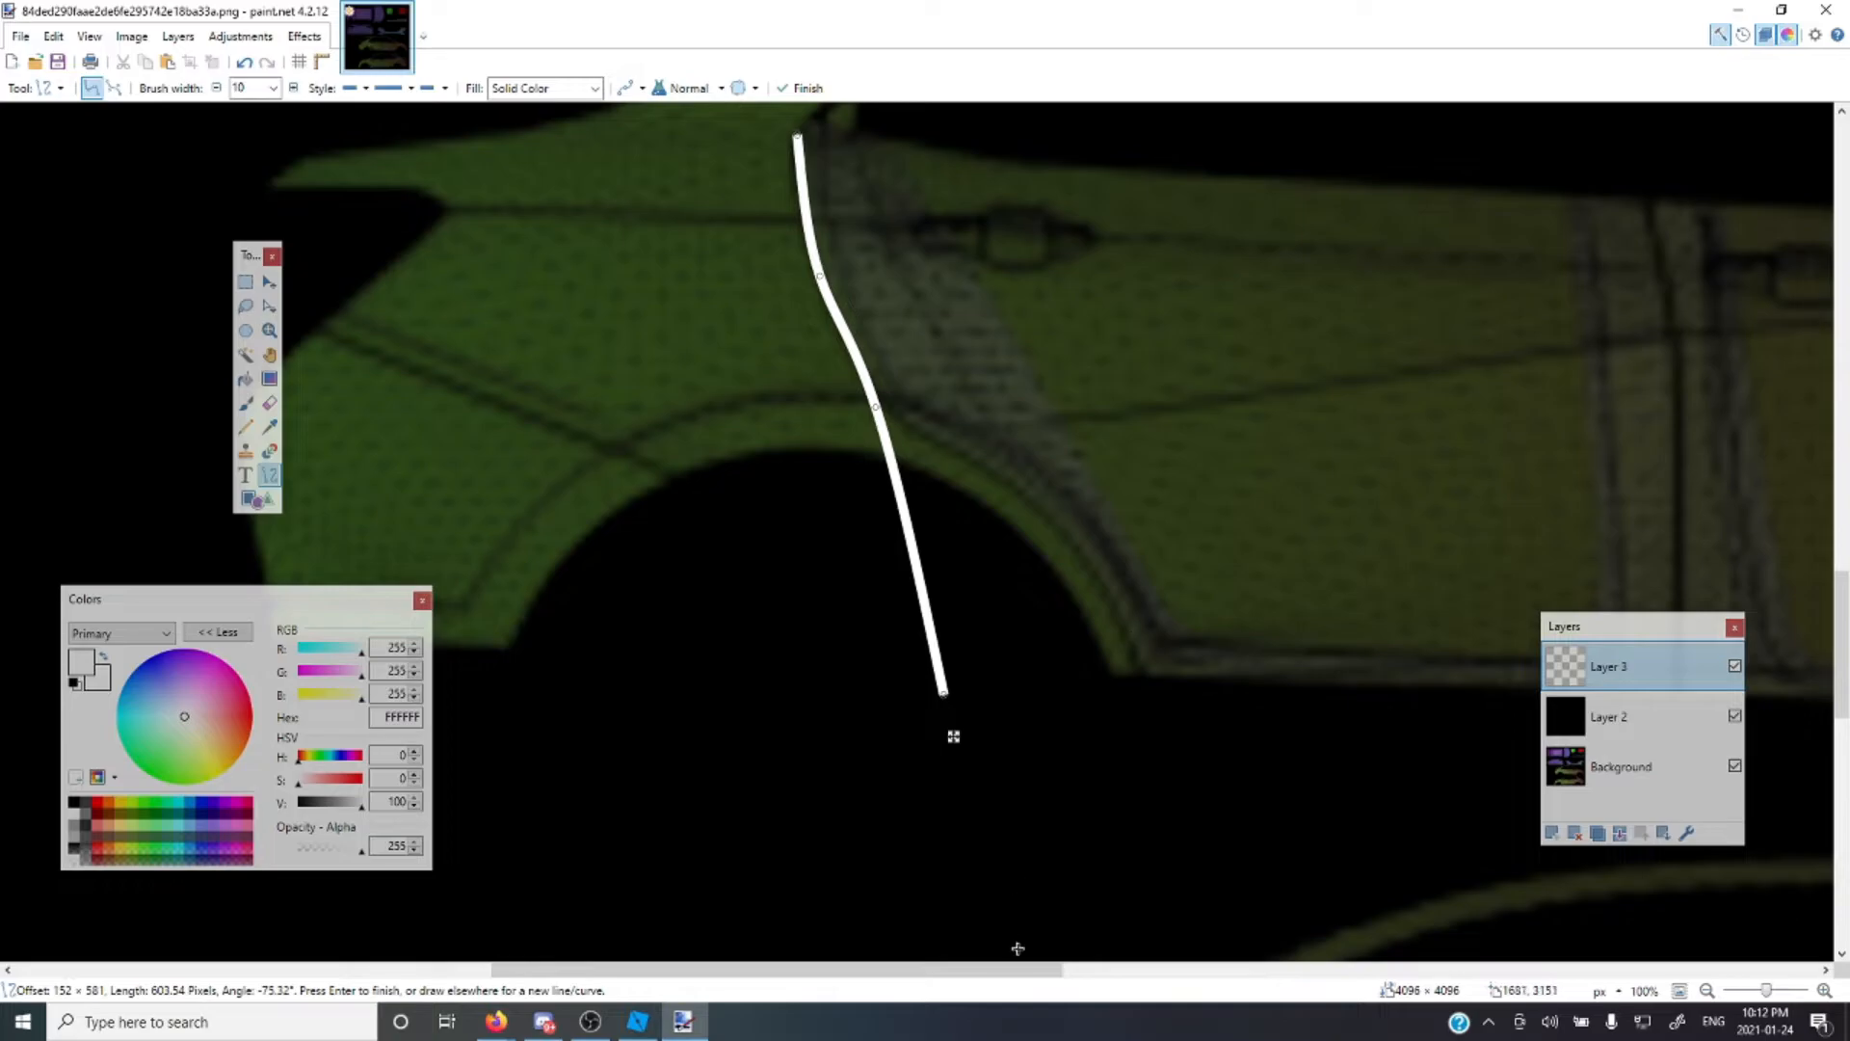
pyautogui.moveTo(1022, 972); pyautogui.dragTo(1353, 971)
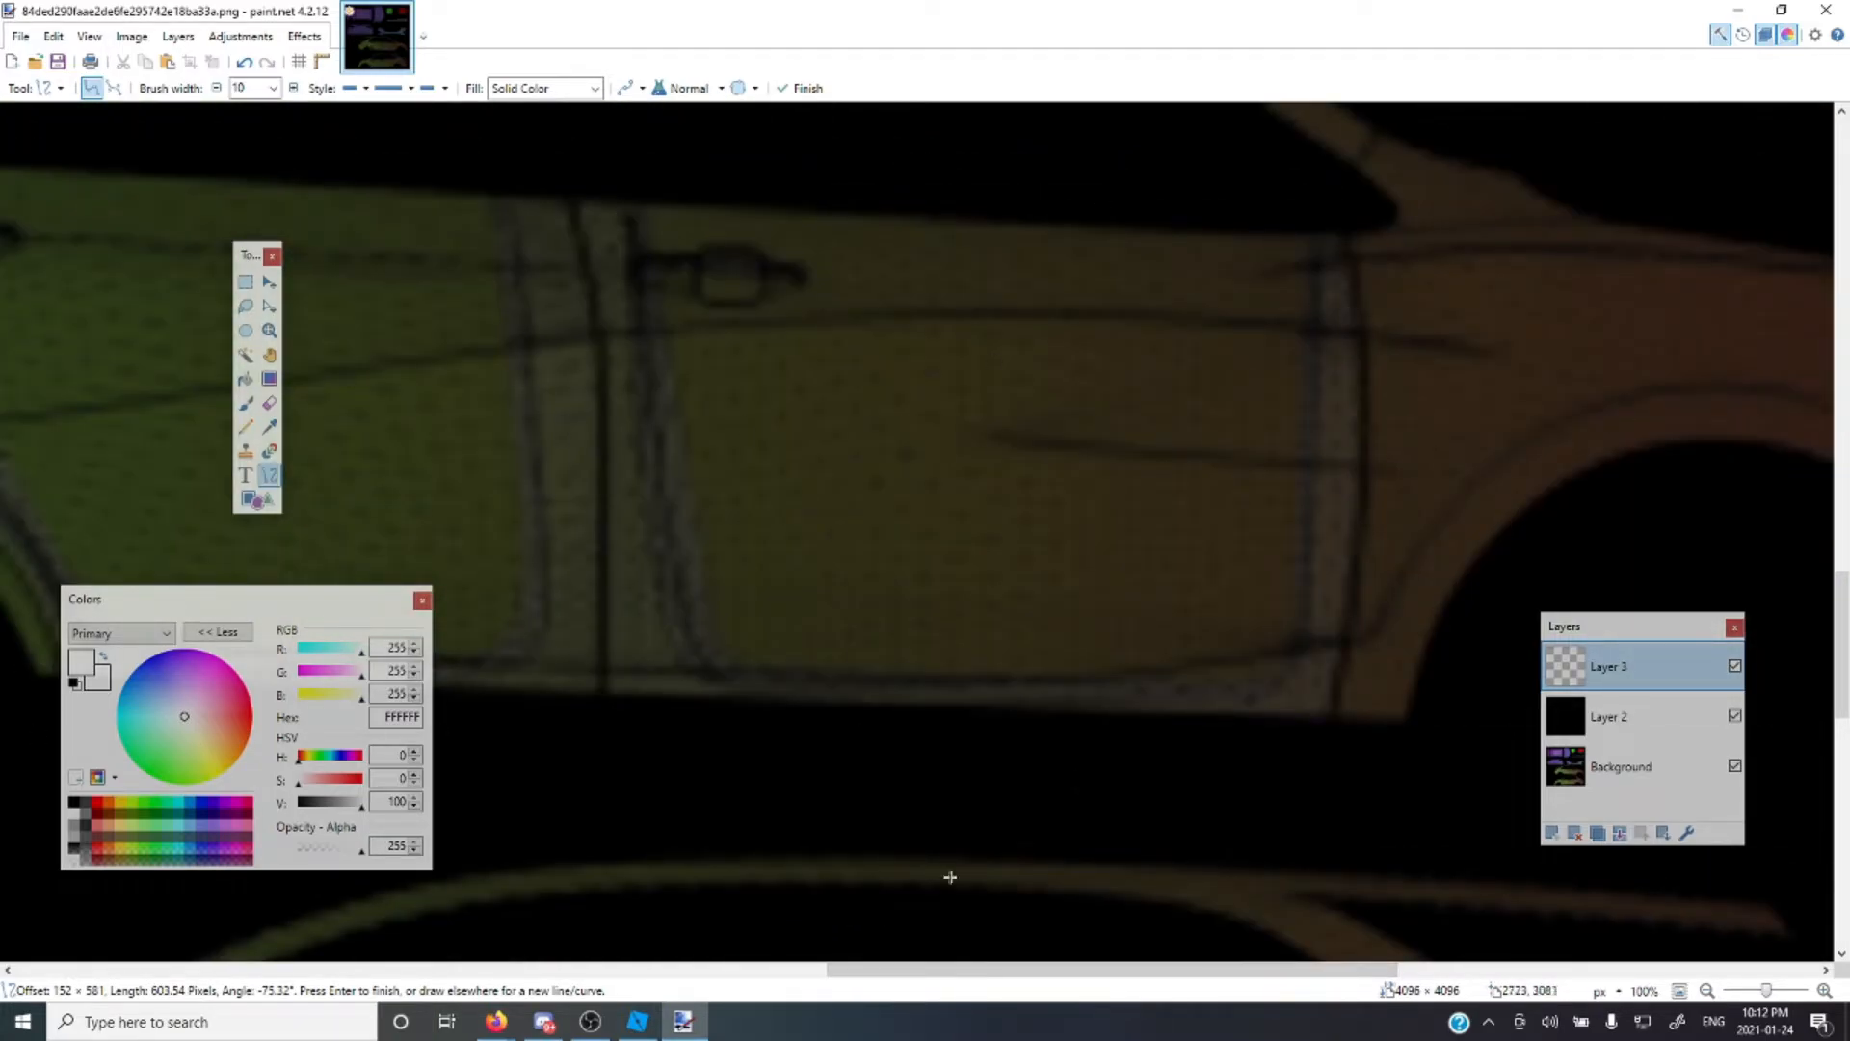
pyautogui.hscroll(-10, 880, 925)
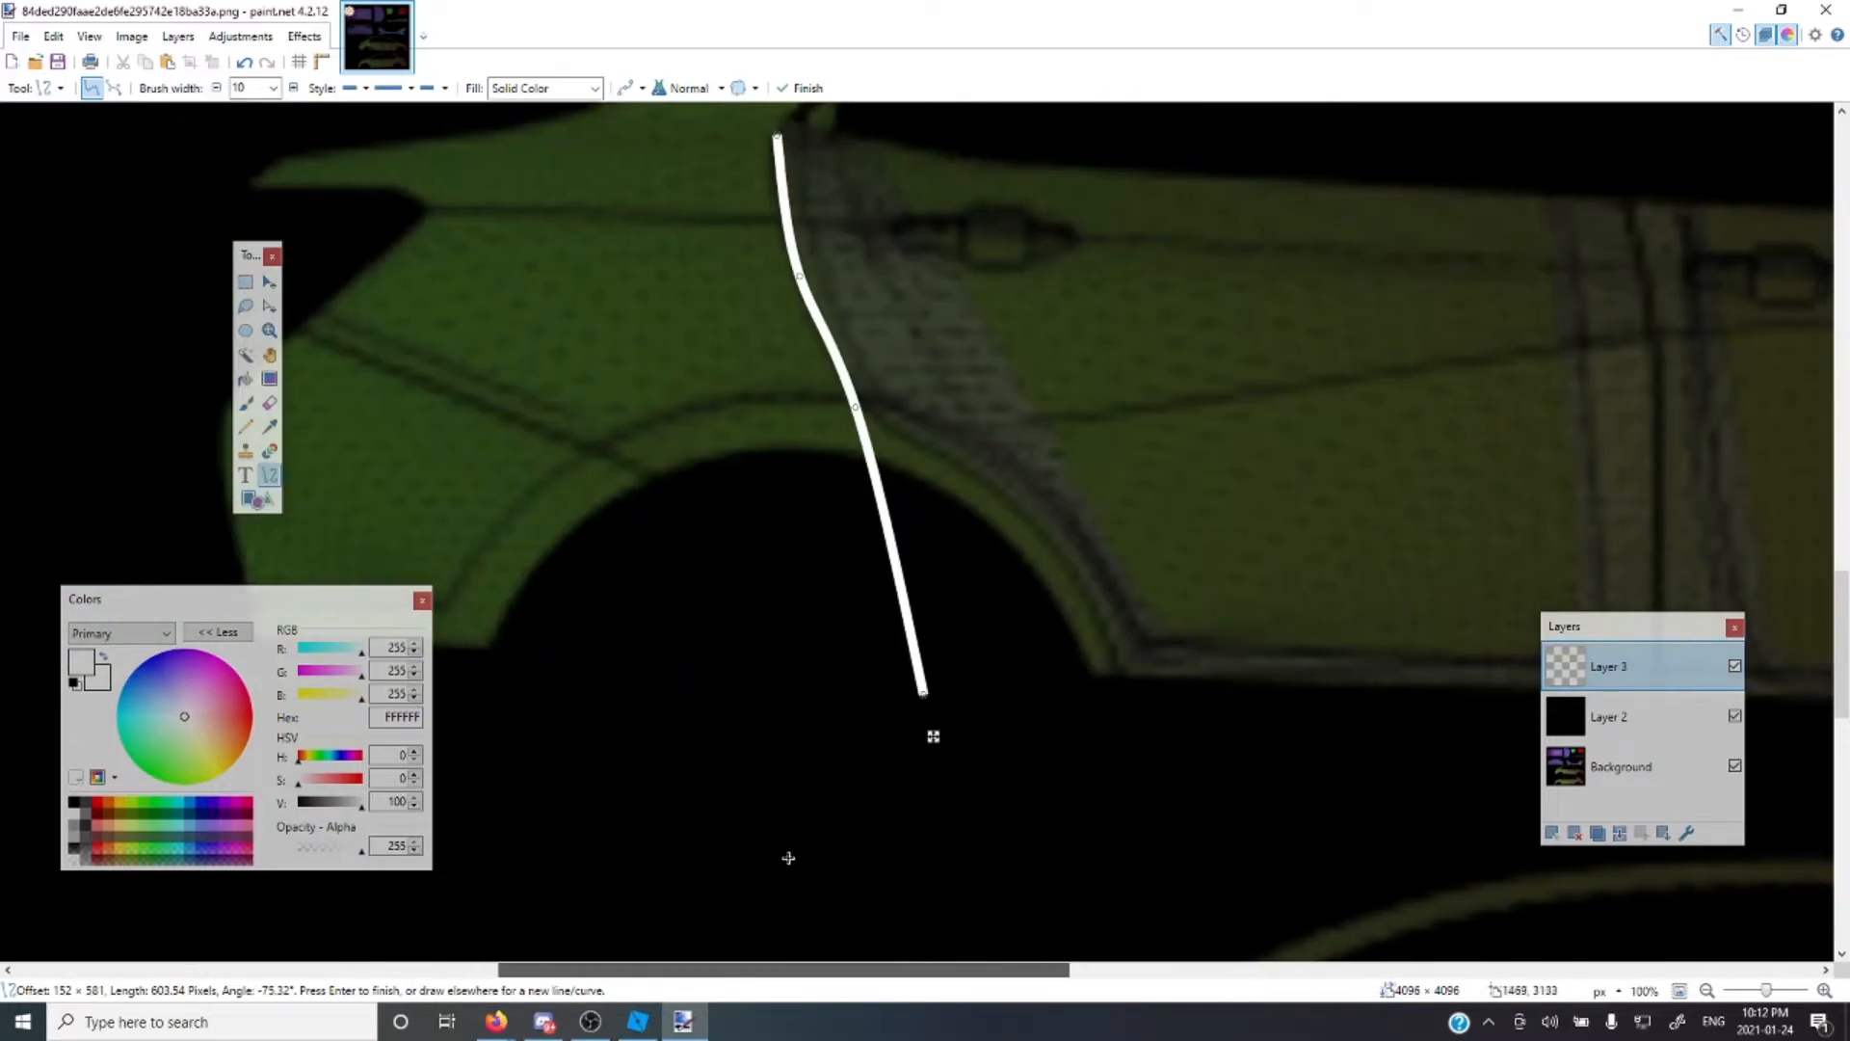
# Move the line's lower end to the lower rear corner of the doors and bend its middle towards the wheel arch edge
pyautogui.moveTo(921, 692); pyautogui.dragTo(1119, 674)
pyautogui.moveTo(855, 407); pyautogui.dragTo(1020, 515)
pyautogui.moveTo(799, 277); pyautogui.dragTo(852, 383)
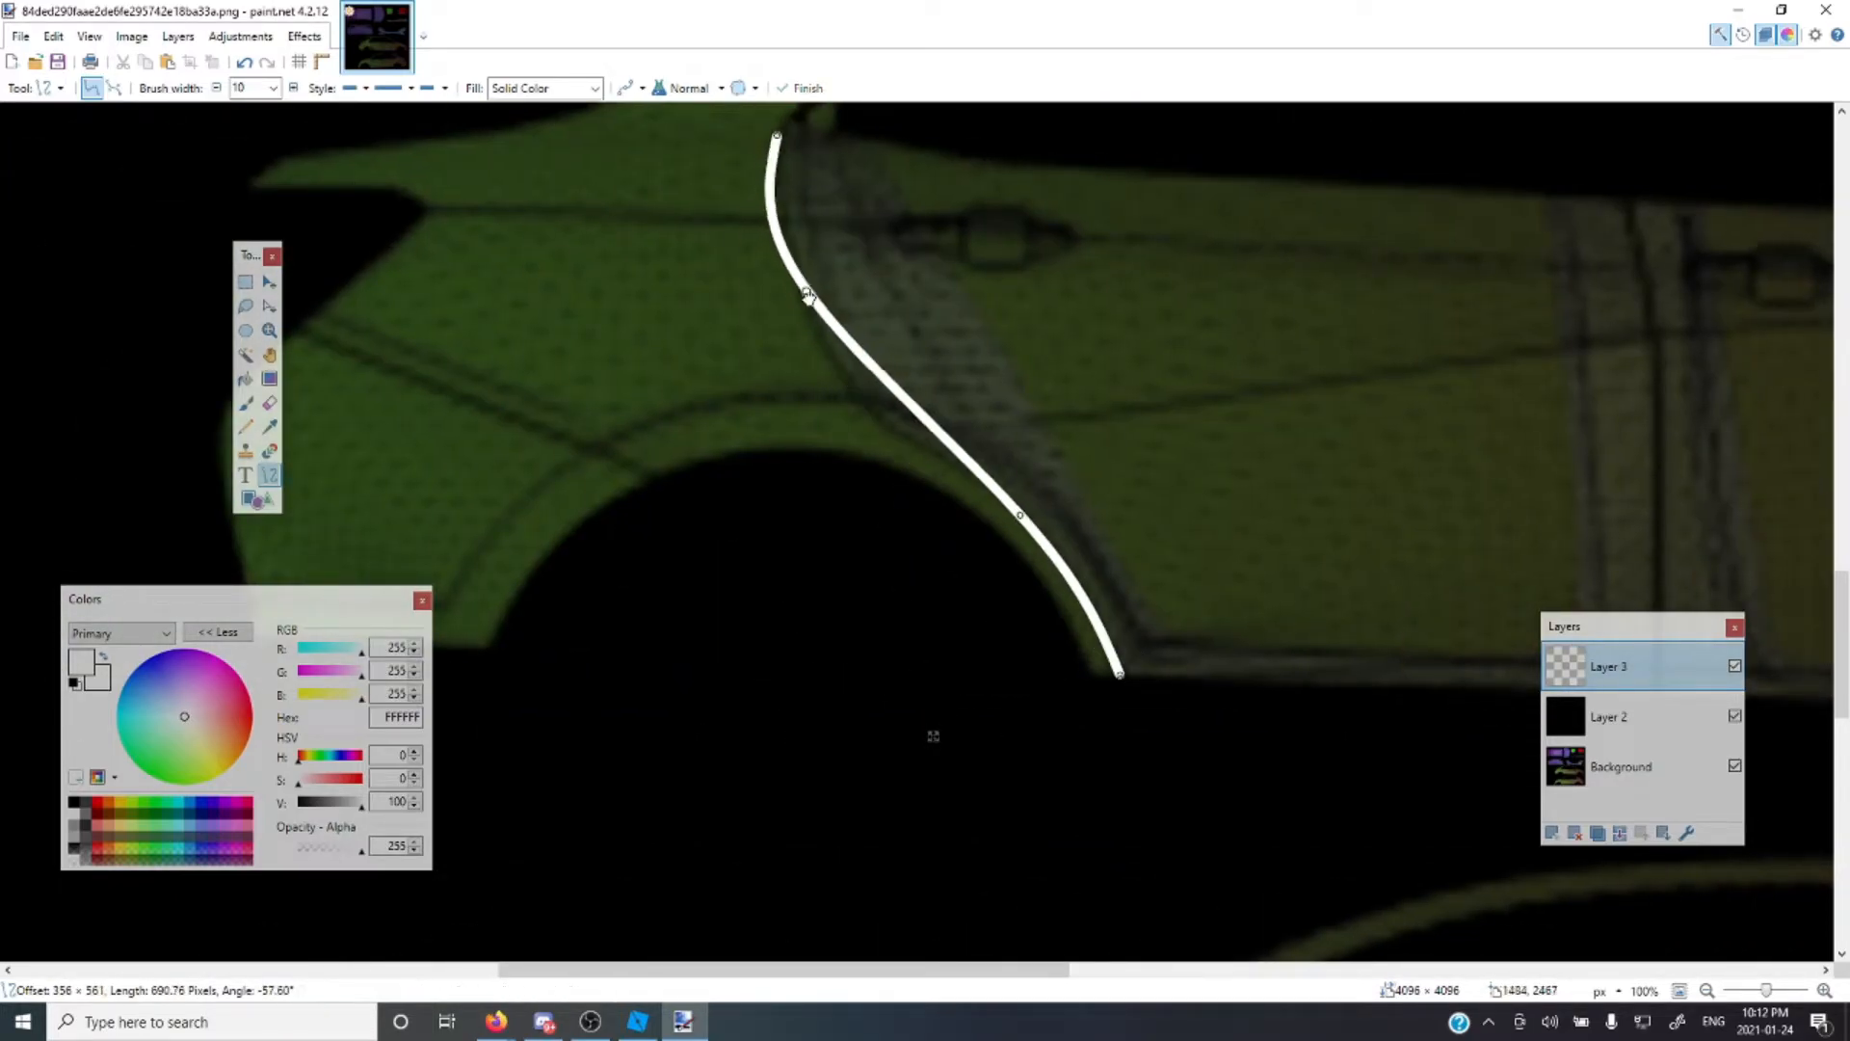
pyautogui.scroll(5, 780, 159)
pyautogui.scroll(-3, 931, 848)
pyautogui.moveTo(931, 848)
pyautogui.mouseDown()
pyautogui.moveTo(1074, 813)
pyautogui.moveTo(933, 850)
pyautogui.mouseUp()
# Extend the curved line to about 722 pixels and shift its curve points to match the rear door's contour
pyautogui.moveTo(1121, 796); pyautogui.dragTo(1129, 811)
pyautogui.moveTo(1019, 626); pyautogui.dragTo(1002, 619)
pyautogui.moveTo(848, 489); pyautogui.dragTo(839, 480)
pyautogui.moveTo(1002, 619); pyautogui.dragTo(1004, 613)
pyautogui.moveTo(839, 480); pyautogui.dragTo(849, 501)
pyautogui.moveTo(774, 246); pyautogui.dragTo(771, 246)
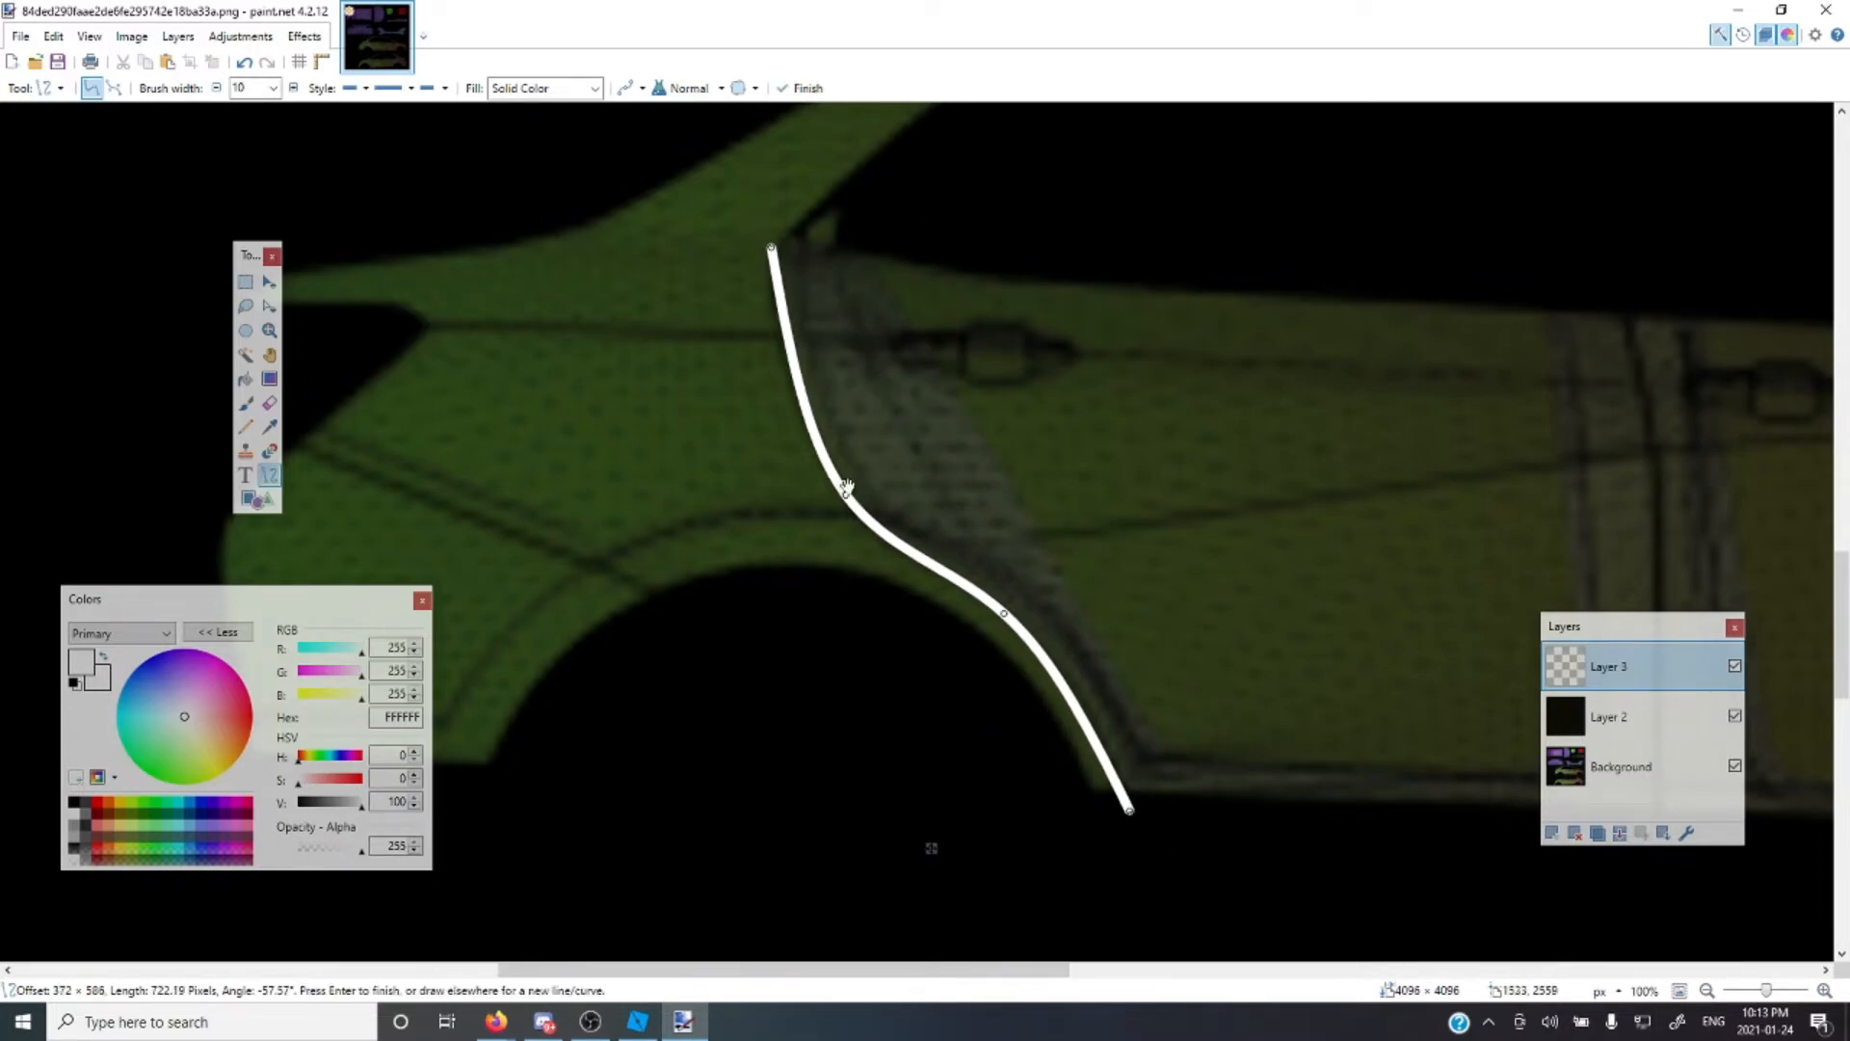
# Fine-tune the two middle curve points of the rear door line and finish the curve
pyautogui.moveTo(848, 501); pyautogui.dragTo(844, 494)
pyautogui.moveTo(931, 848); pyautogui.dragTo(963, 831)
pyautogui.hotkey('ctrl', 'z')
pyautogui.moveTo(1004, 613); pyautogui.dragTo(1004, 605)
pyautogui.moveTo(844, 494); pyautogui.dragTo(847, 504)
pyautogui.moveTo(820, 969); pyautogui.dragTo(926, 969)
pyautogui.moveTo(508, 504); pyautogui.dragTo(506, 499)
pyautogui.click(245, 281)
# Draw a straight white line along the lower edge of the doors from the rear corner to the front corner
pyautogui.hscroll(1, 343, 464)
pyautogui.click(269, 474)
pyautogui.moveTo(748, 786)
pyautogui.mouseDown()
pyautogui.moveTo(822, 793)
pyautogui.moveTo(1288, 603)
pyautogui.mouseUp()
pyautogui.moveTo(882, 969); pyautogui.dragTo(743, 970)
pyautogui.moveTo(987, 969)
pyautogui.mouseDown()
pyautogui.moveTo(1078, 969)
pyautogui.moveTo(800, 947)
pyautogui.moveTo(1239, 970)
pyautogui.mouseUp()
pyautogui.press('Return')
# Draw a white line up the front door's front edge and curve it to follow the door gap
pyautogui.moveTo(864, 599); pyautogui.dragTo(880, 459)
pyautogui.scroll(-2, 880, 459)
pyautogui.moveTo(884, 389); pyautogui.dragTo(900, 373)
pyautogui.moveTo(863, 710); pyautogui.dragTo(864, 732)
pyautogui.moveTo(903, 372); pyautogui.dragTo(900, 372)
pyautogui.moveTo(880, 228); pyautogui.dragTo(884, 219)
pyautogui.moveTo(900, 562); pyautogui.dragTo(893, 559)
pyautogui.press('Return')
# Draw a white line along the window sill from the rear edge line to the front edge line, closing the door outline
pyautogui.scroll(1, 682, 710)
pyautogui.scroll(2, 682, 709)
pyautogui.hscroll(-9, 681, 709)
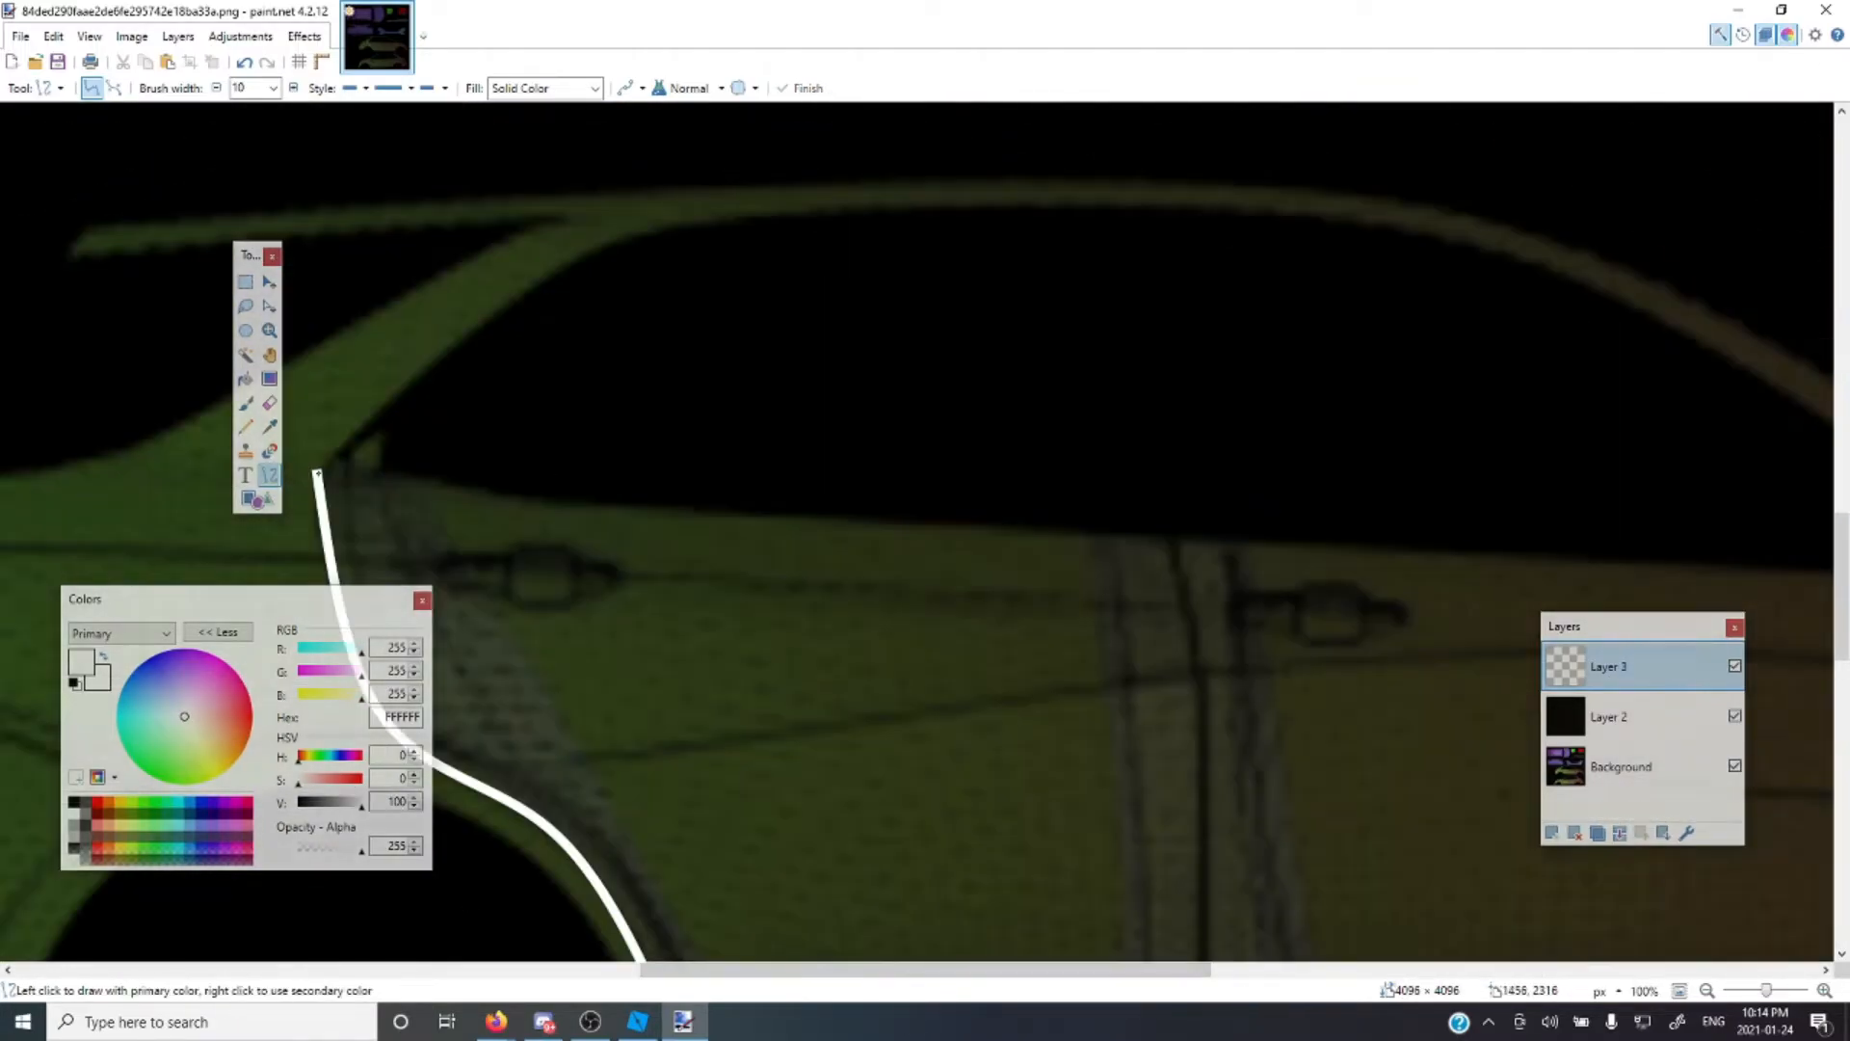
pyautogui.moveTo(318, 471); pyautogui.dragTo(1263, 569)
pyautogui.hscroll(-8, 1169, 508)
pyautogui.scroll(-2, 367, 305)
# Fill the enclosed door area of the upper car side with white using the Paint Bucket
pyautogui.click(245, 282)
pyautogui.click(245, 382)
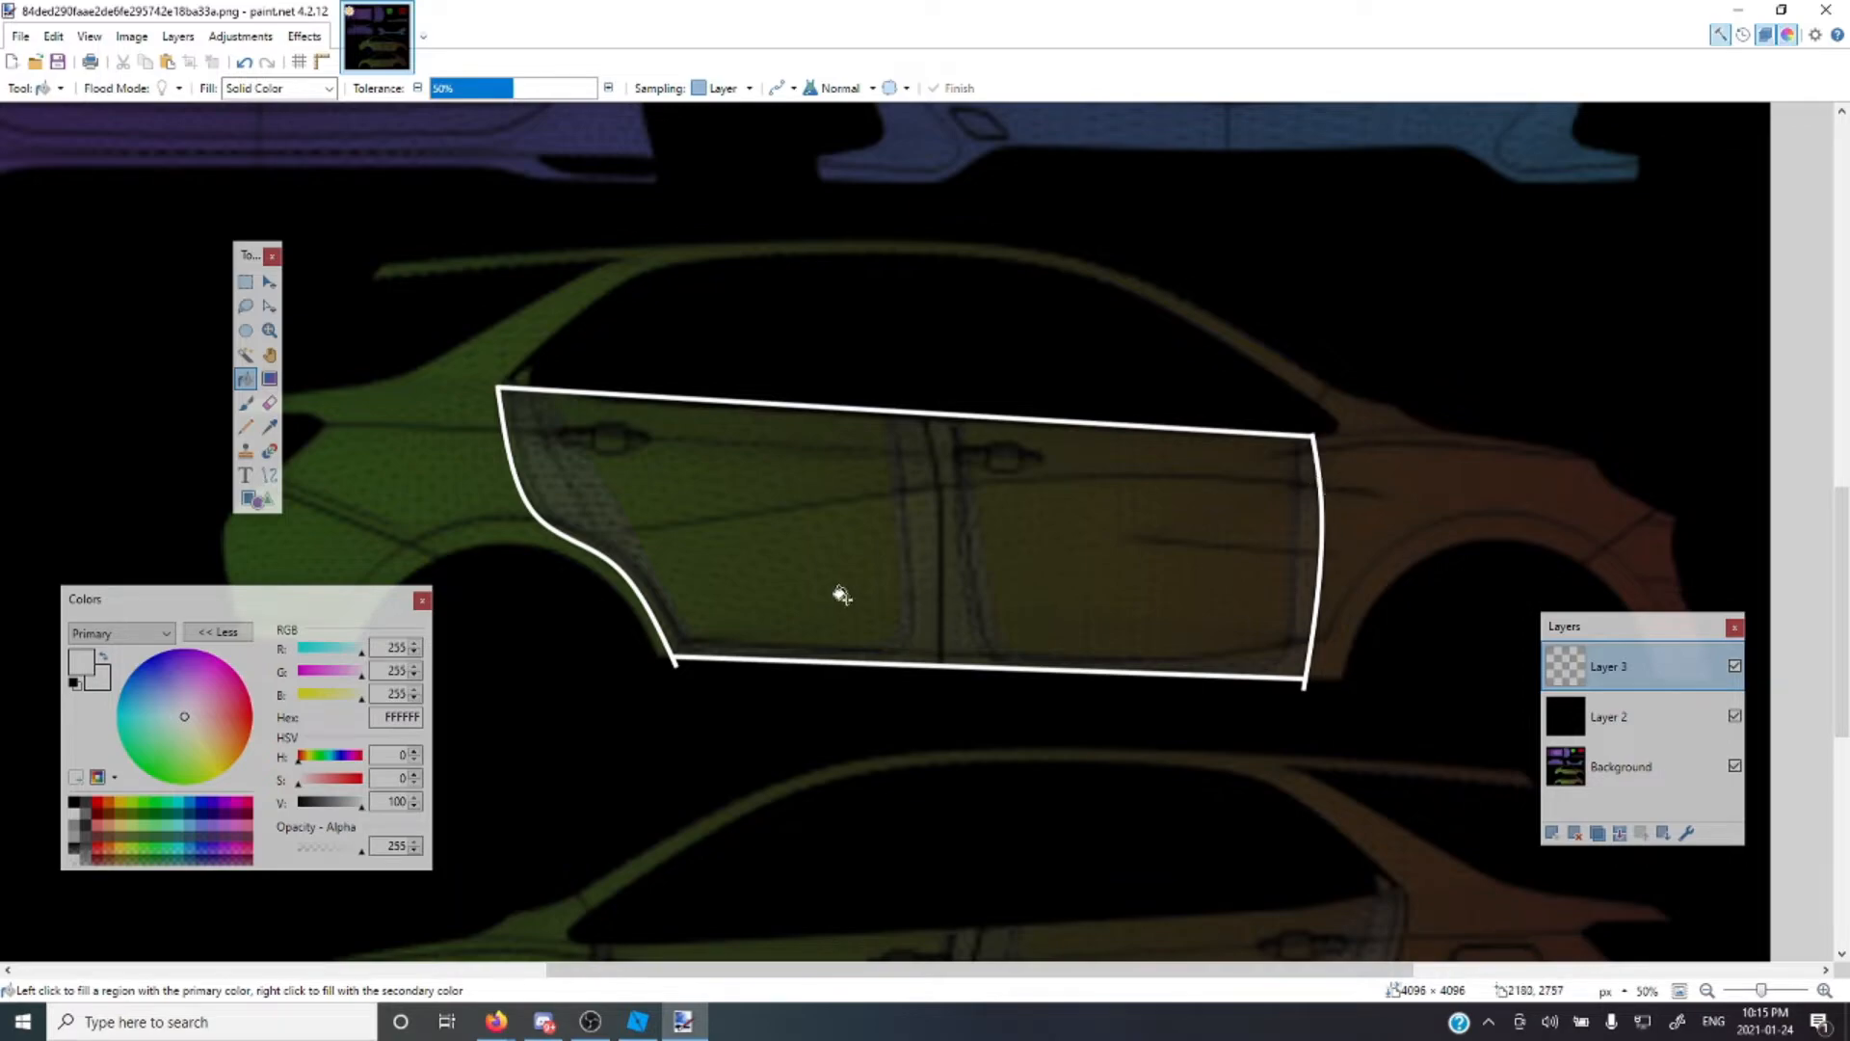
pyautogui.click(818, 499)
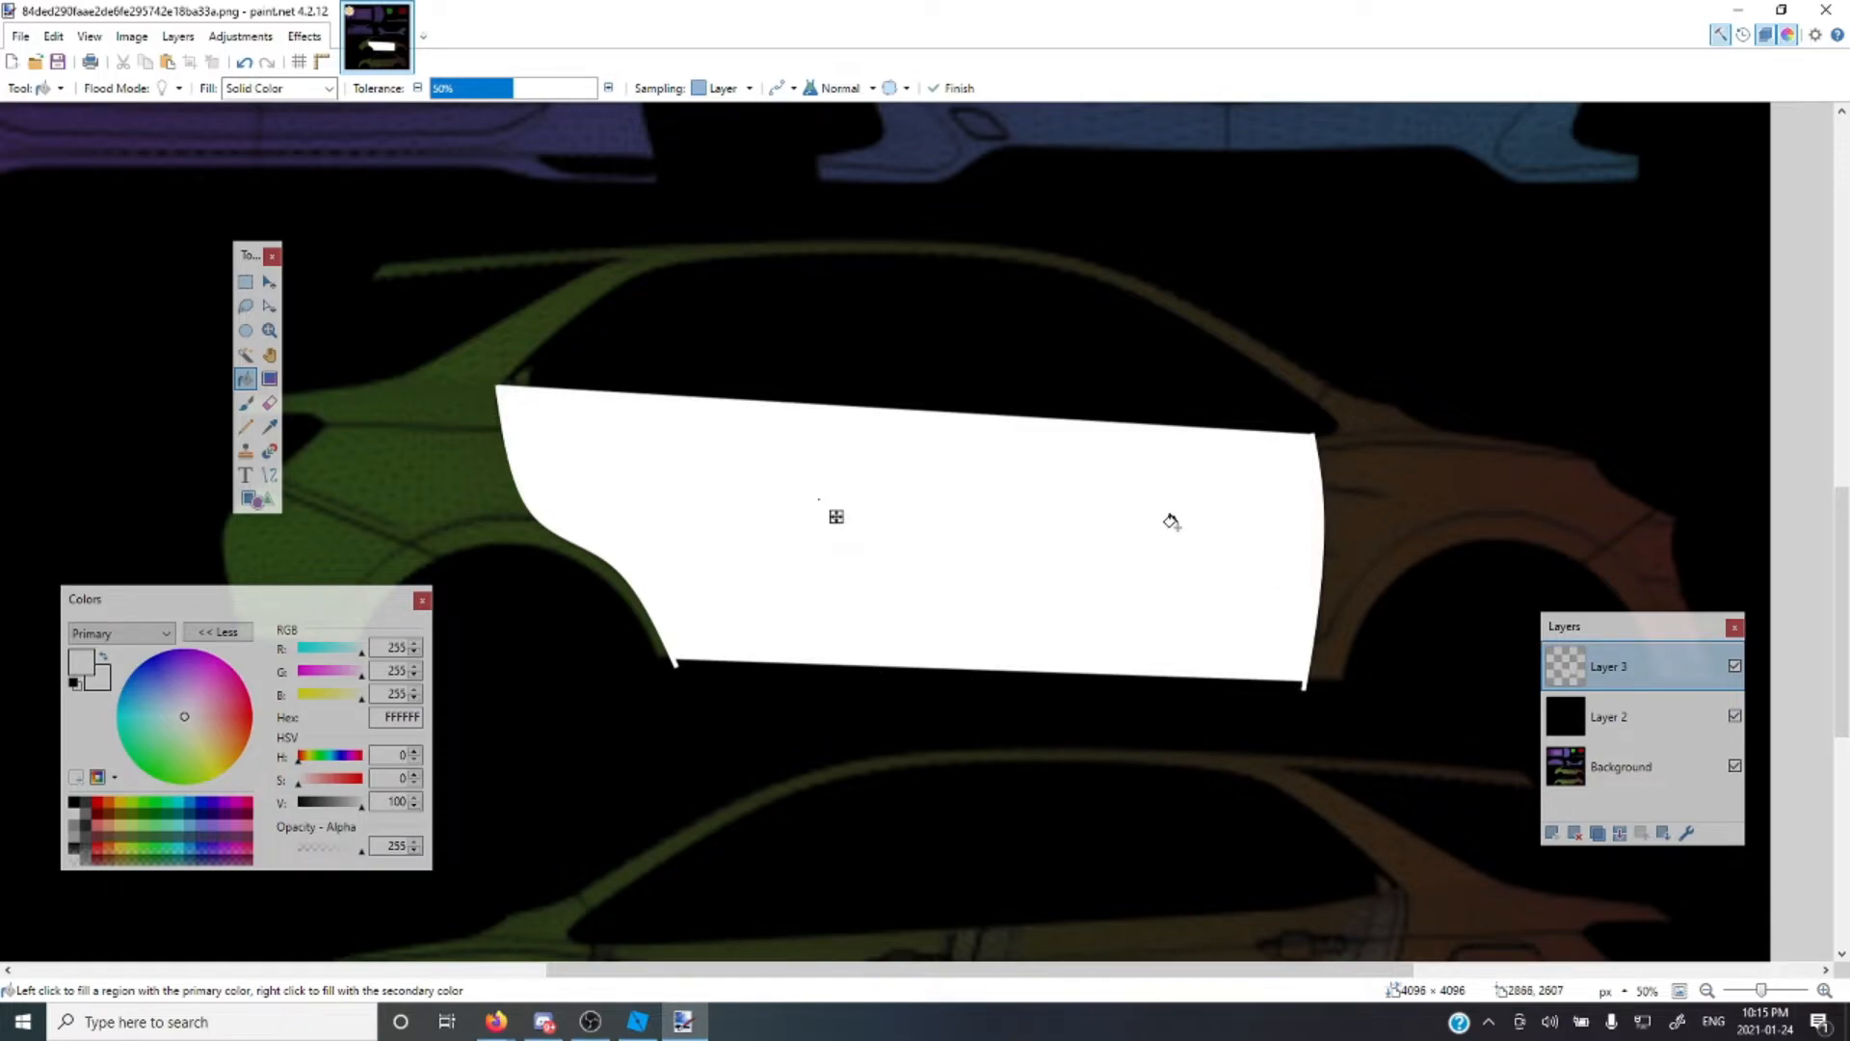
# Try lowering the door panel layer's opacity to 114, and return it to 255
pyautogui.click(1686, 832)
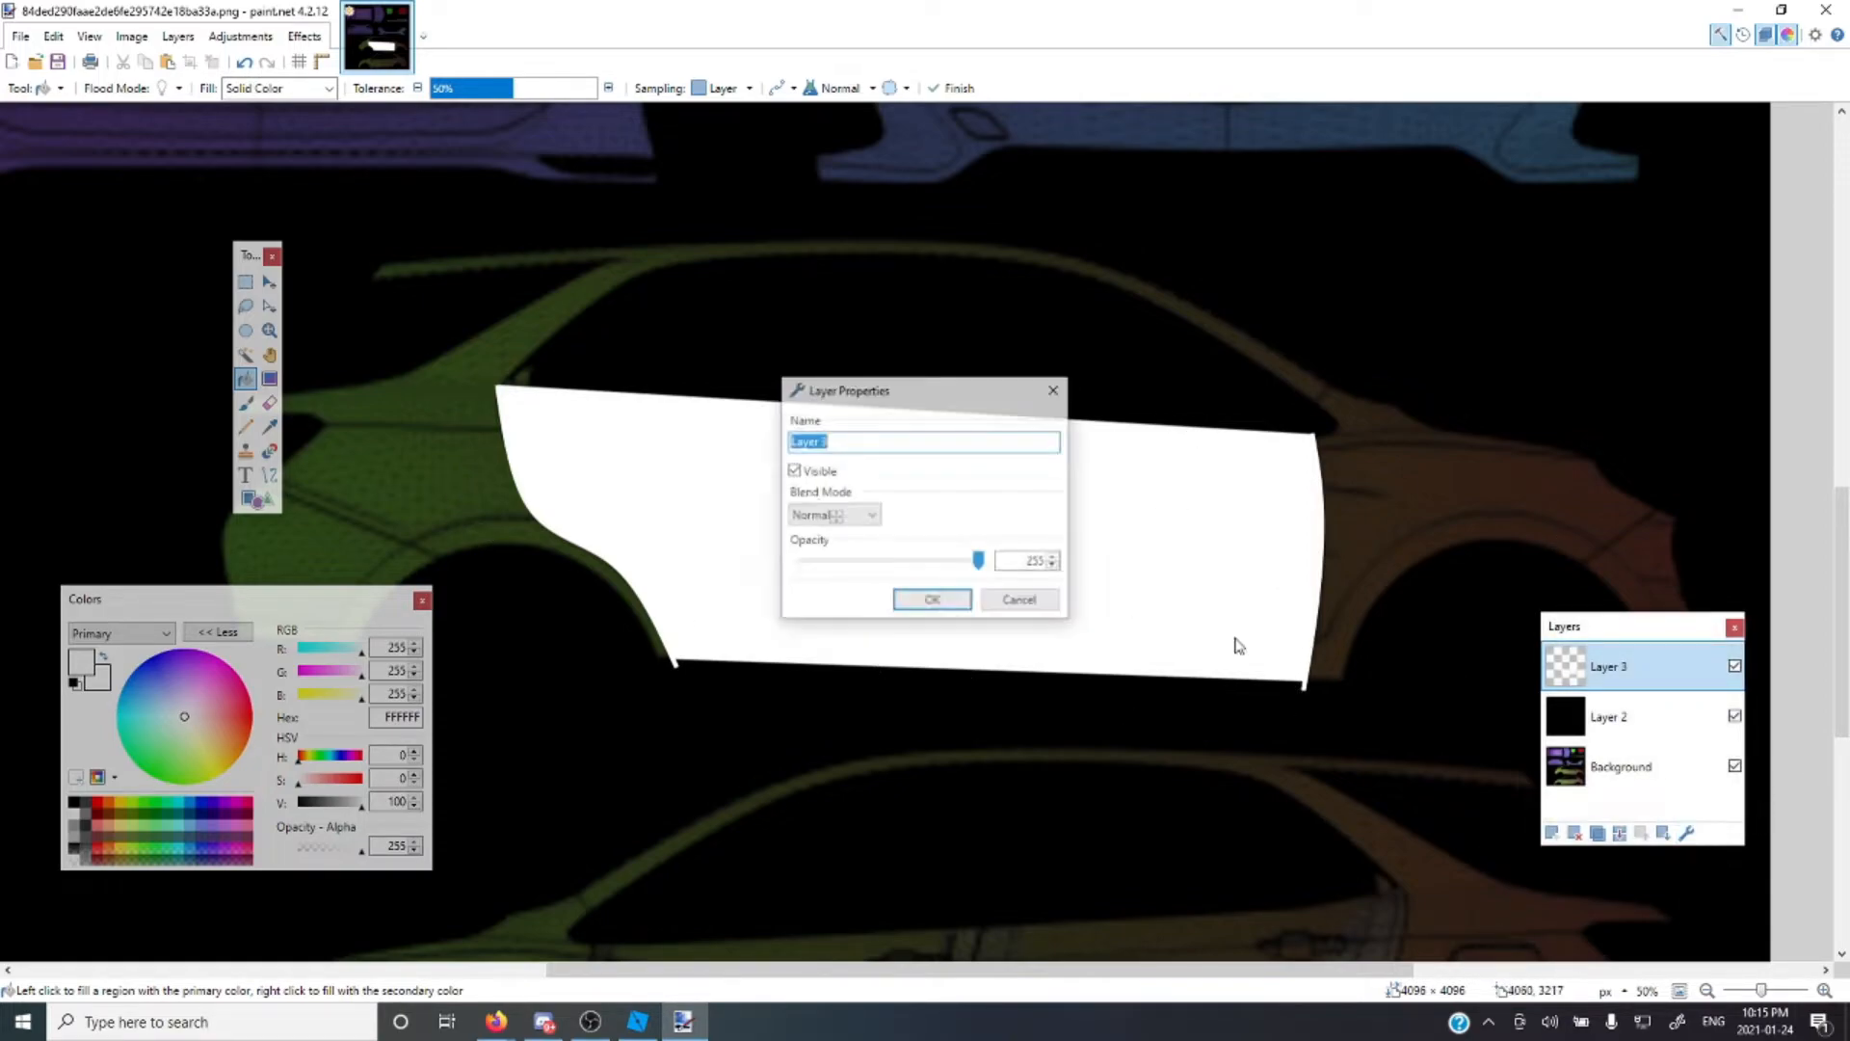
pyautogui.moveTo(979, 564); pyautogui.dragTo(881, 565)
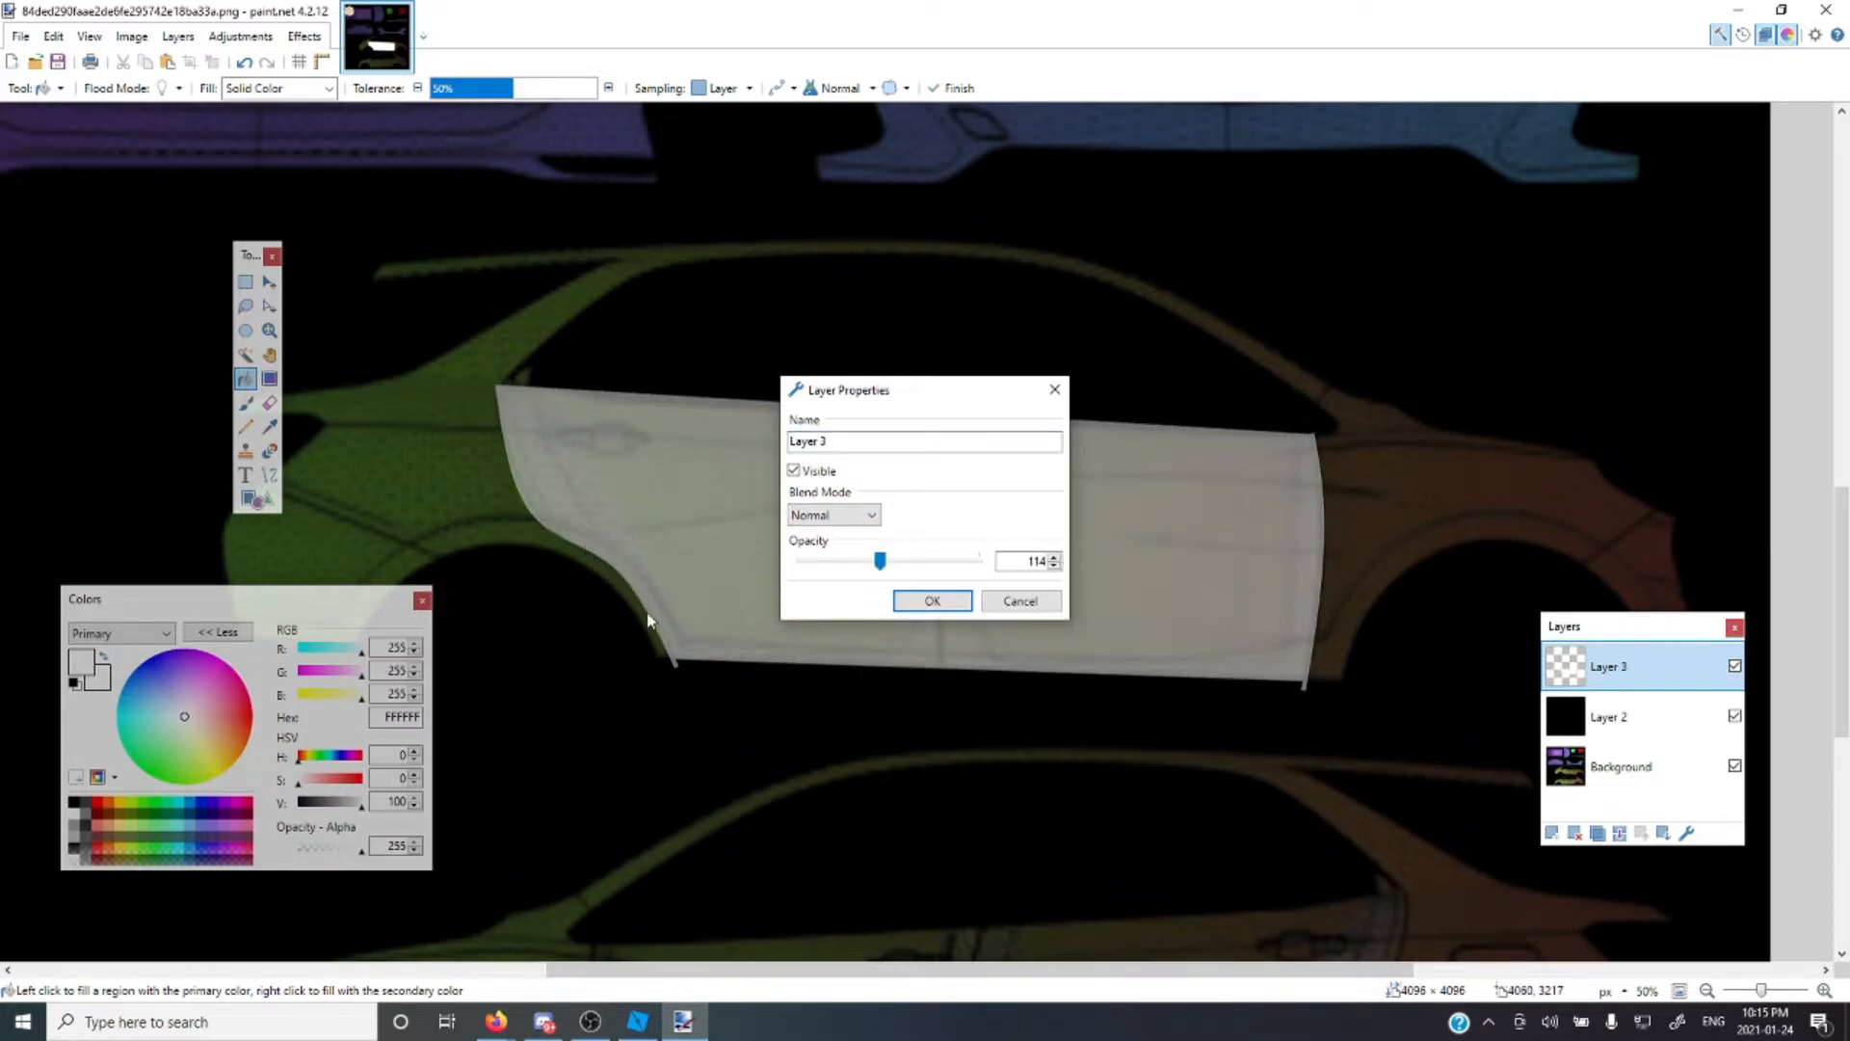
pyautogui.moveTo(880, 563); pyautogui.dragTo(981, 565)
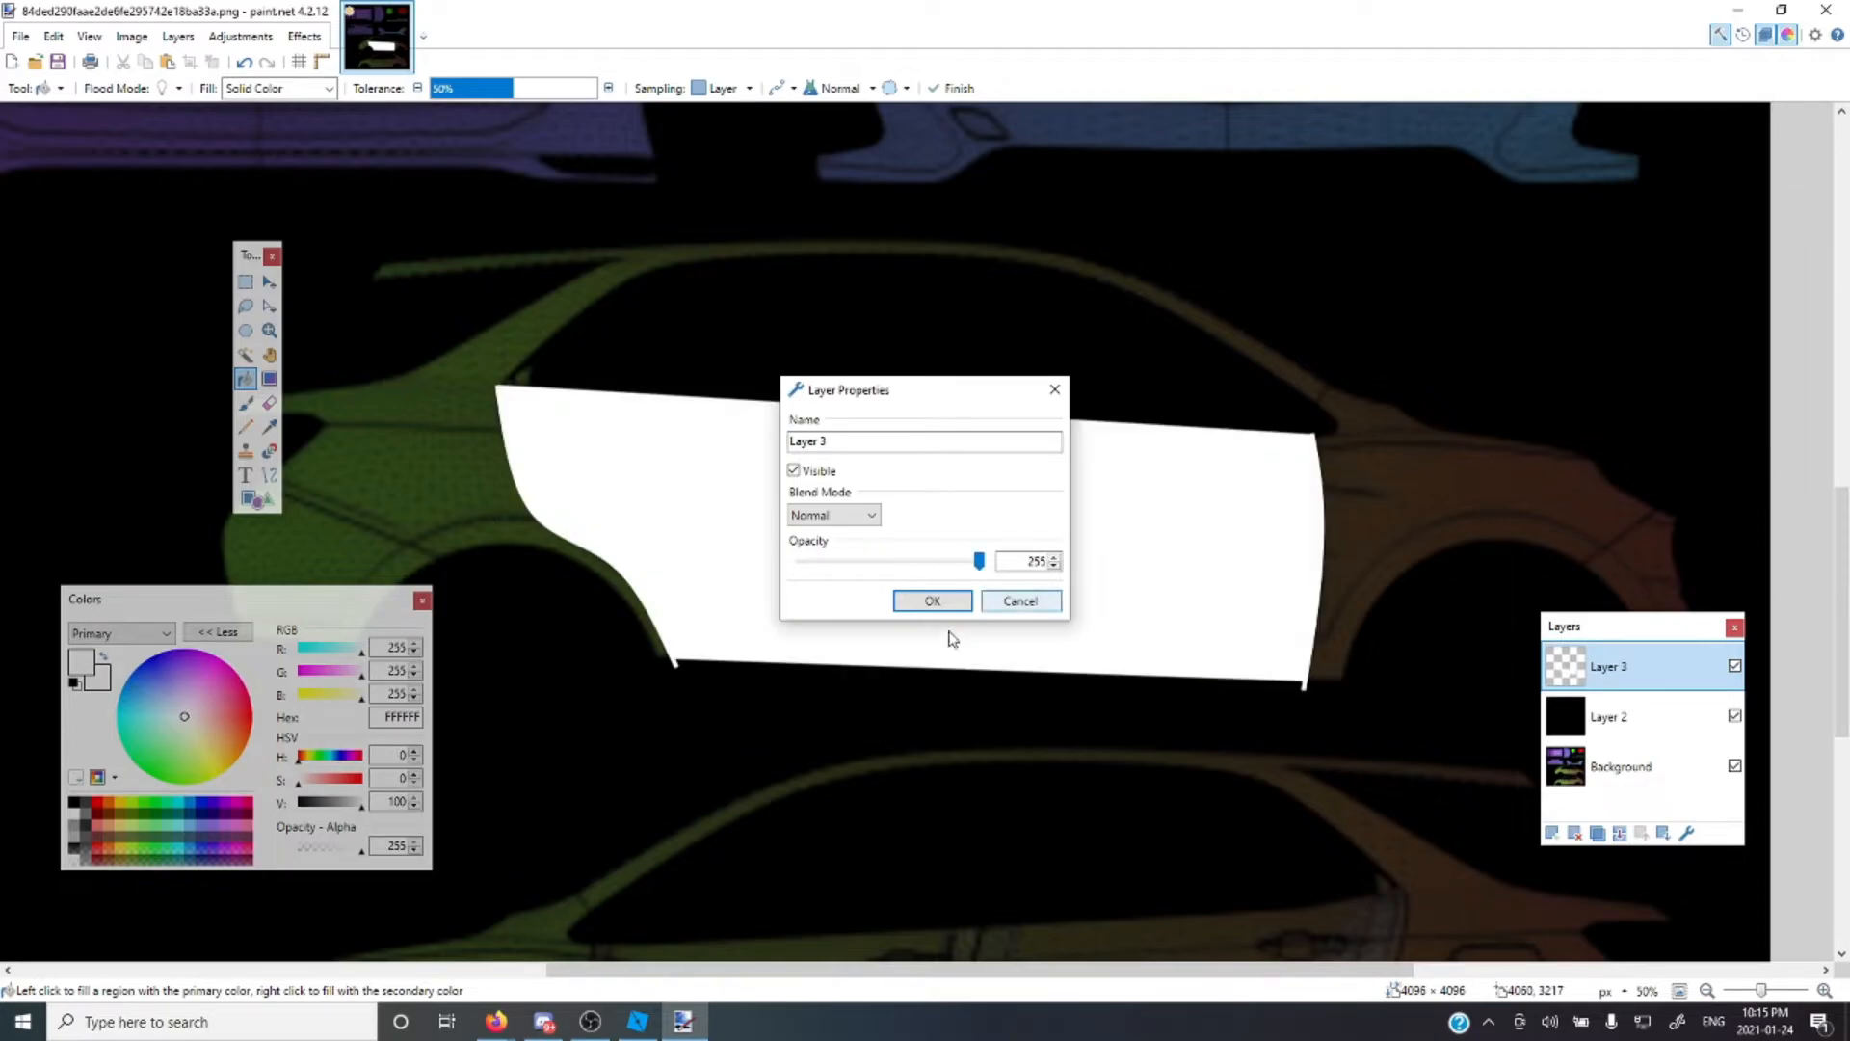
pyautogui.click(933, 601)
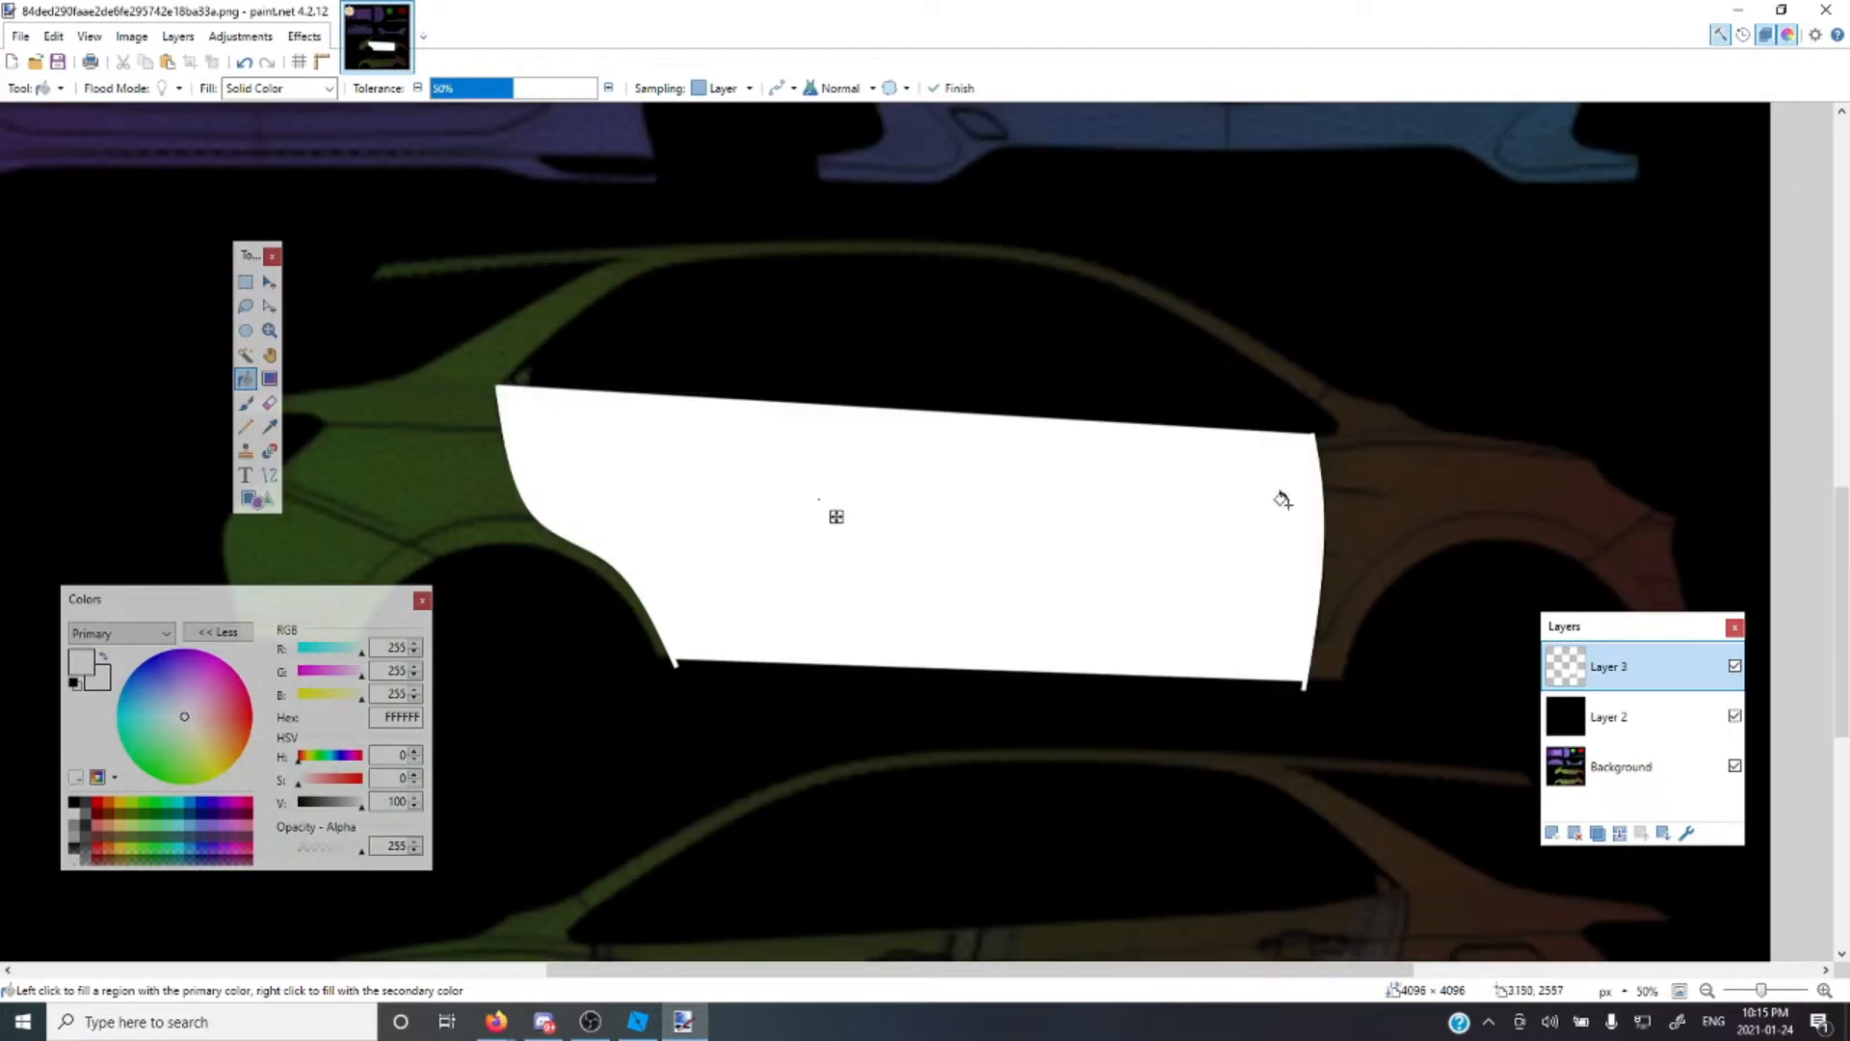
# Select a rectangle about 1877 by 789 pixels around the white door panel on the upper car side
pyautogui.scroll(1, 1110, 506)
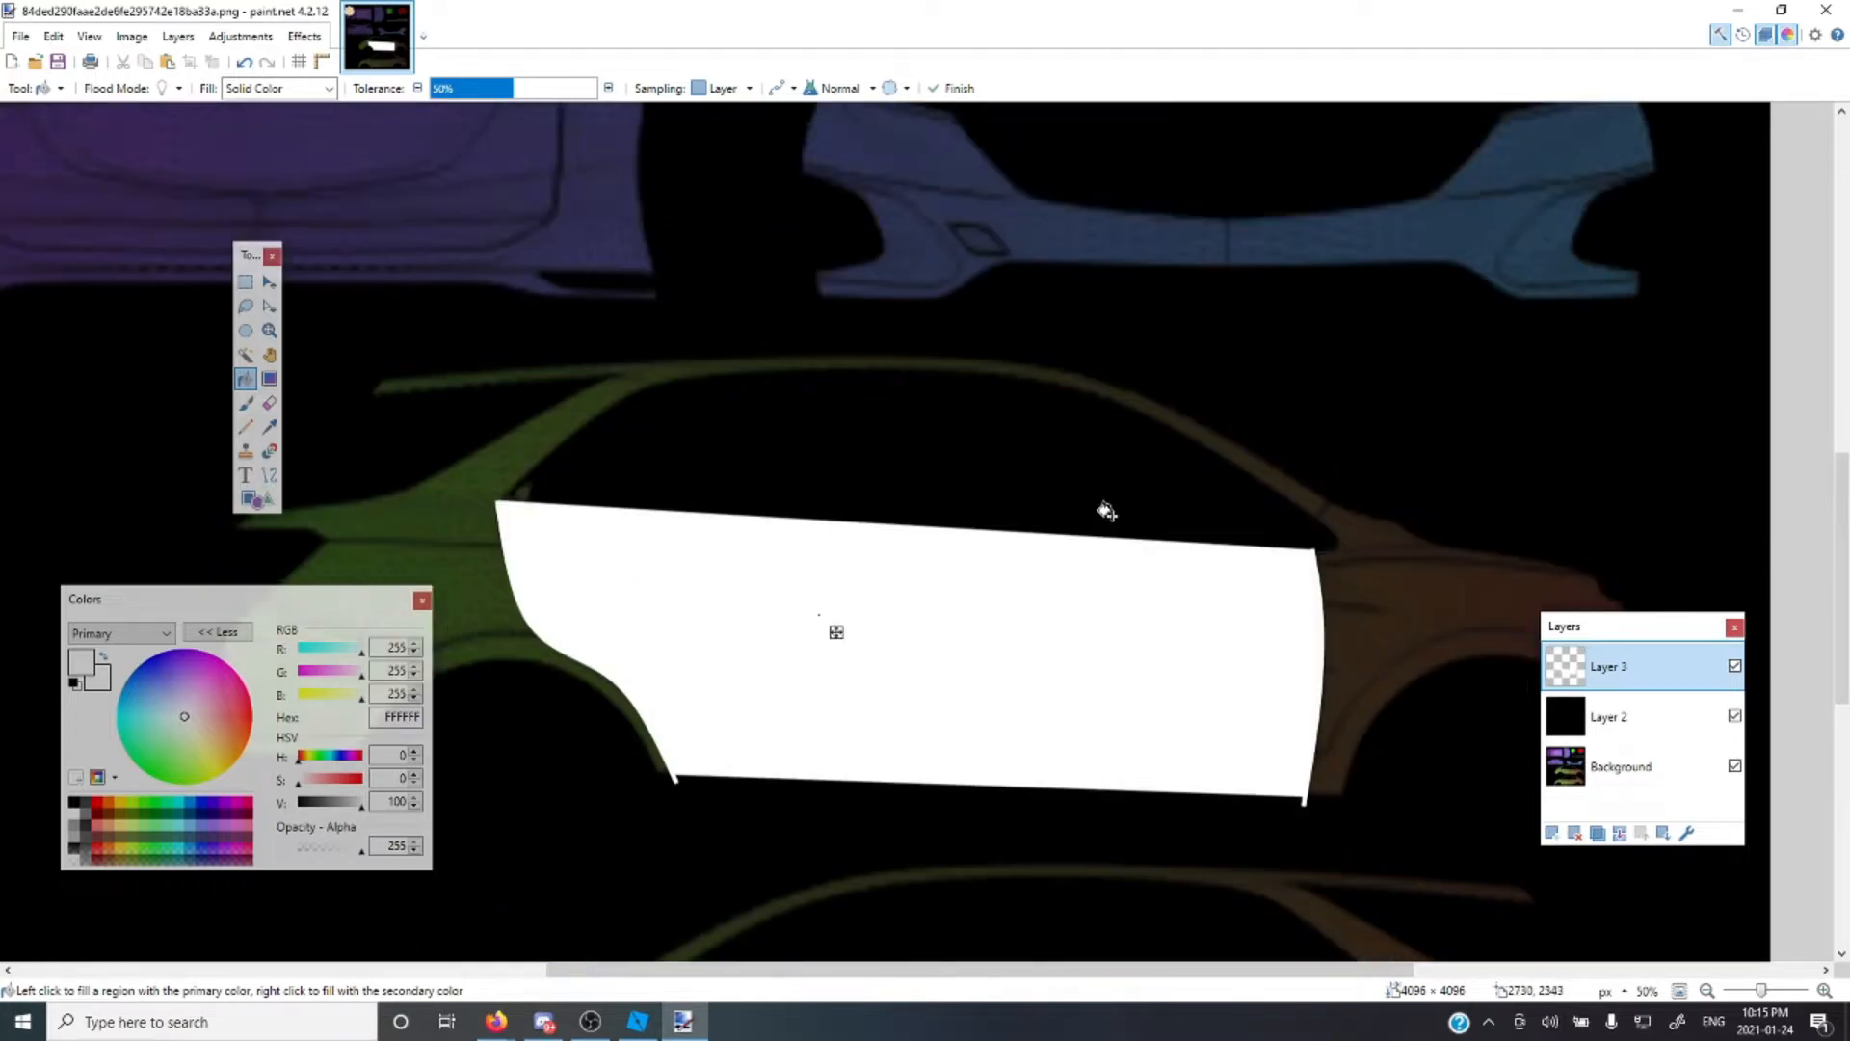
pyautogui.scroll(-3, 1594, 409)
pyautogui.scroll(2, 1606, 359)
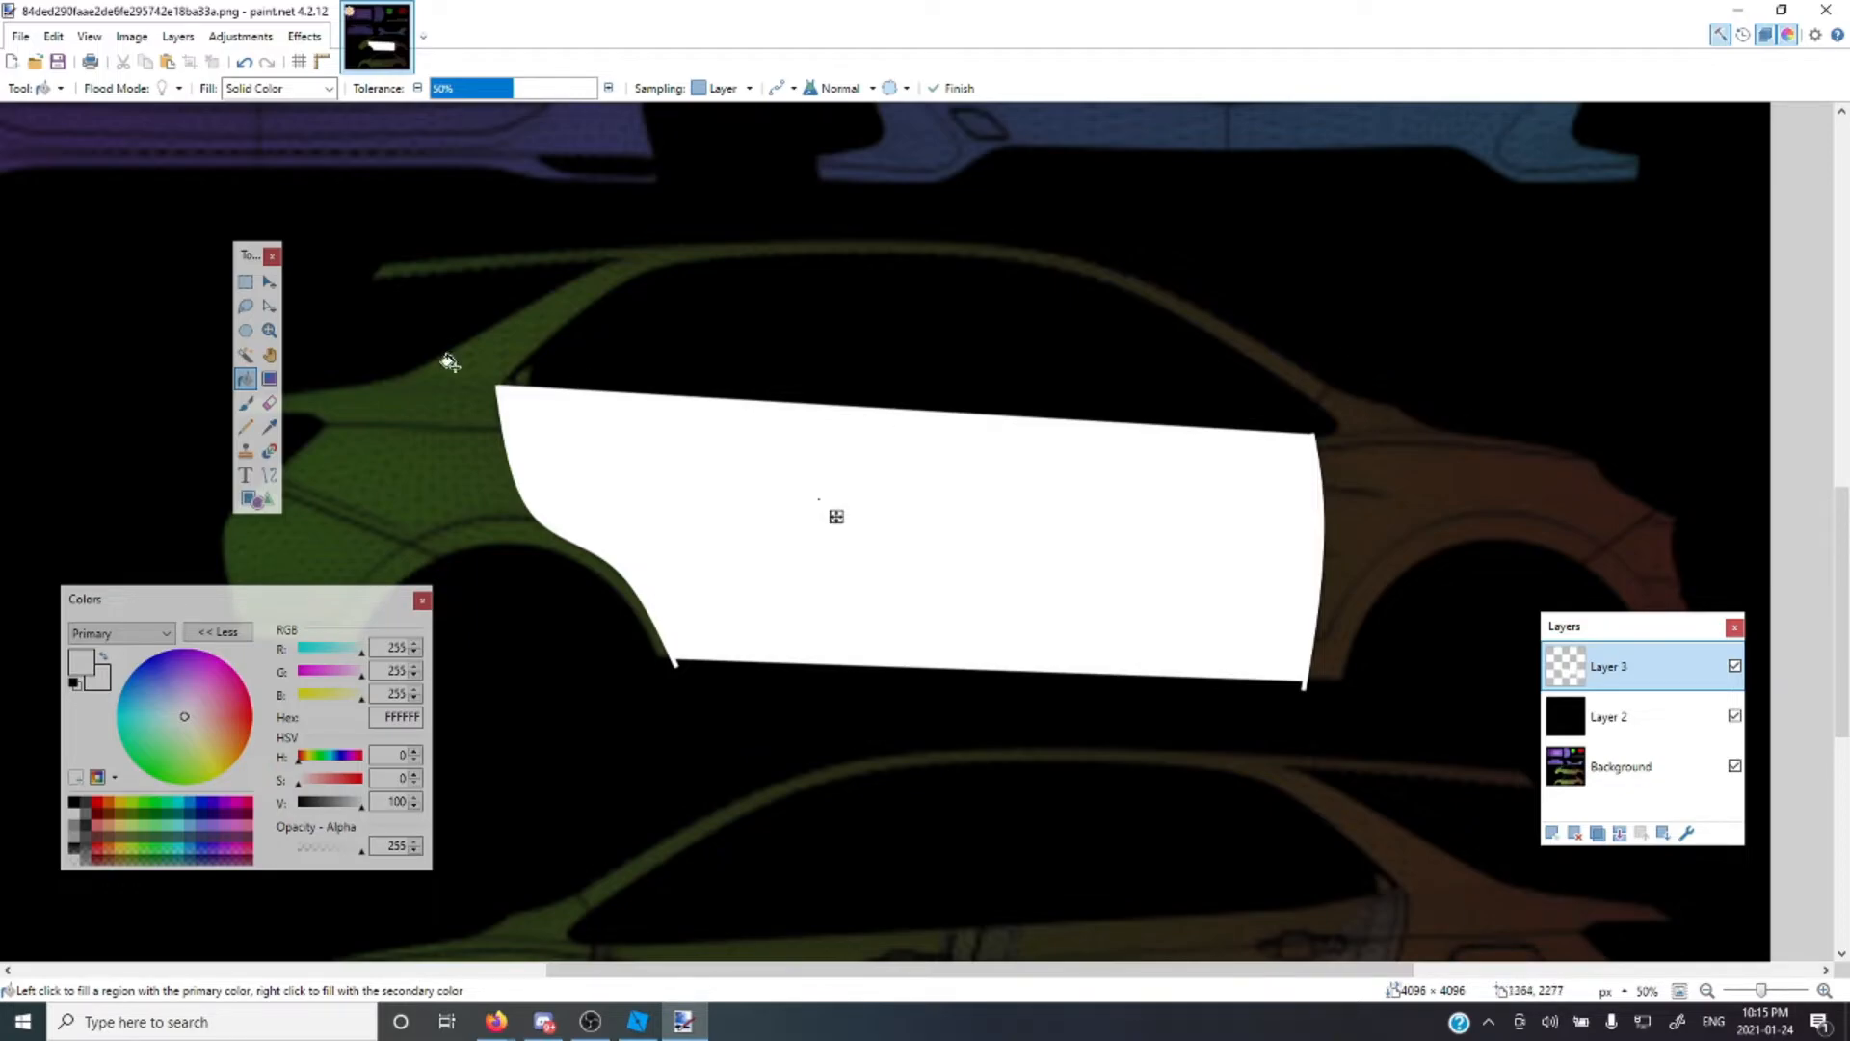
pyautogui.click(245, 282)
pyautogui.scroll(-3, 1749, 952)
pyautogui.moveTo(1759, 992); pyautogui.dragTo(1752, 992)
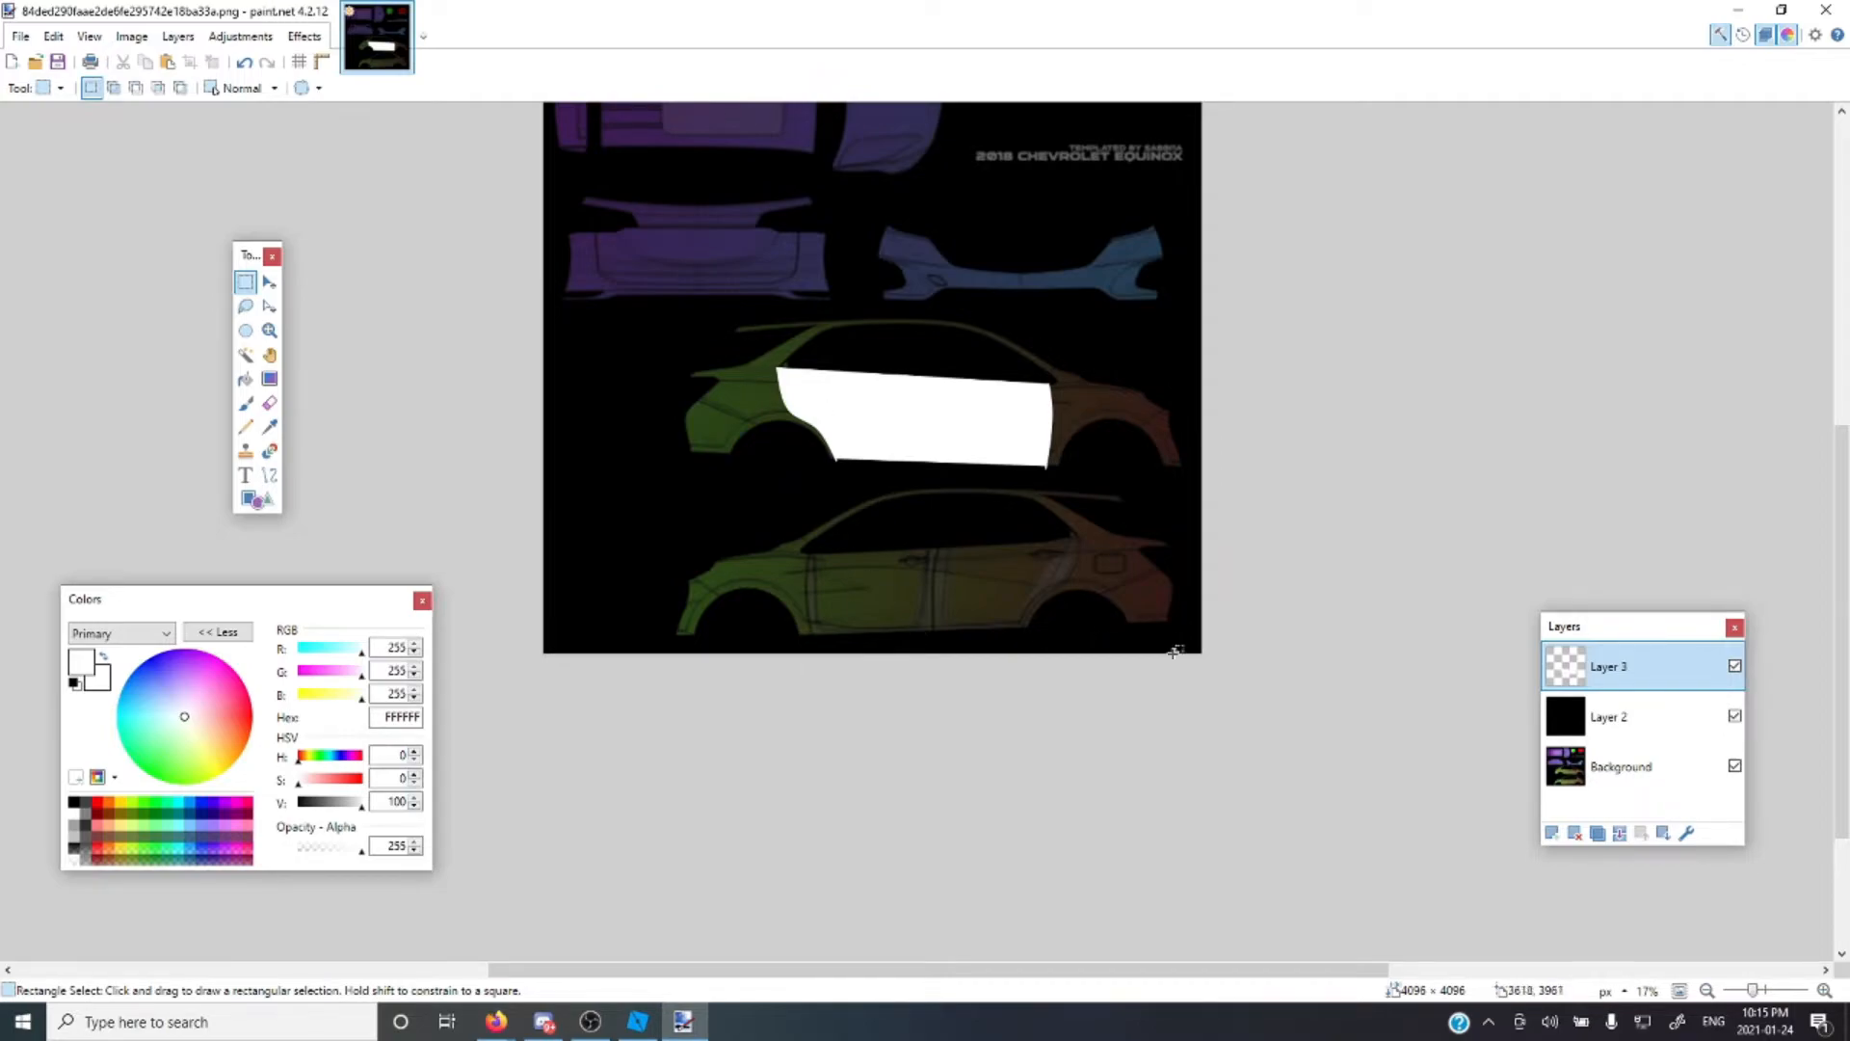
pyautogui.click(1756, 992)
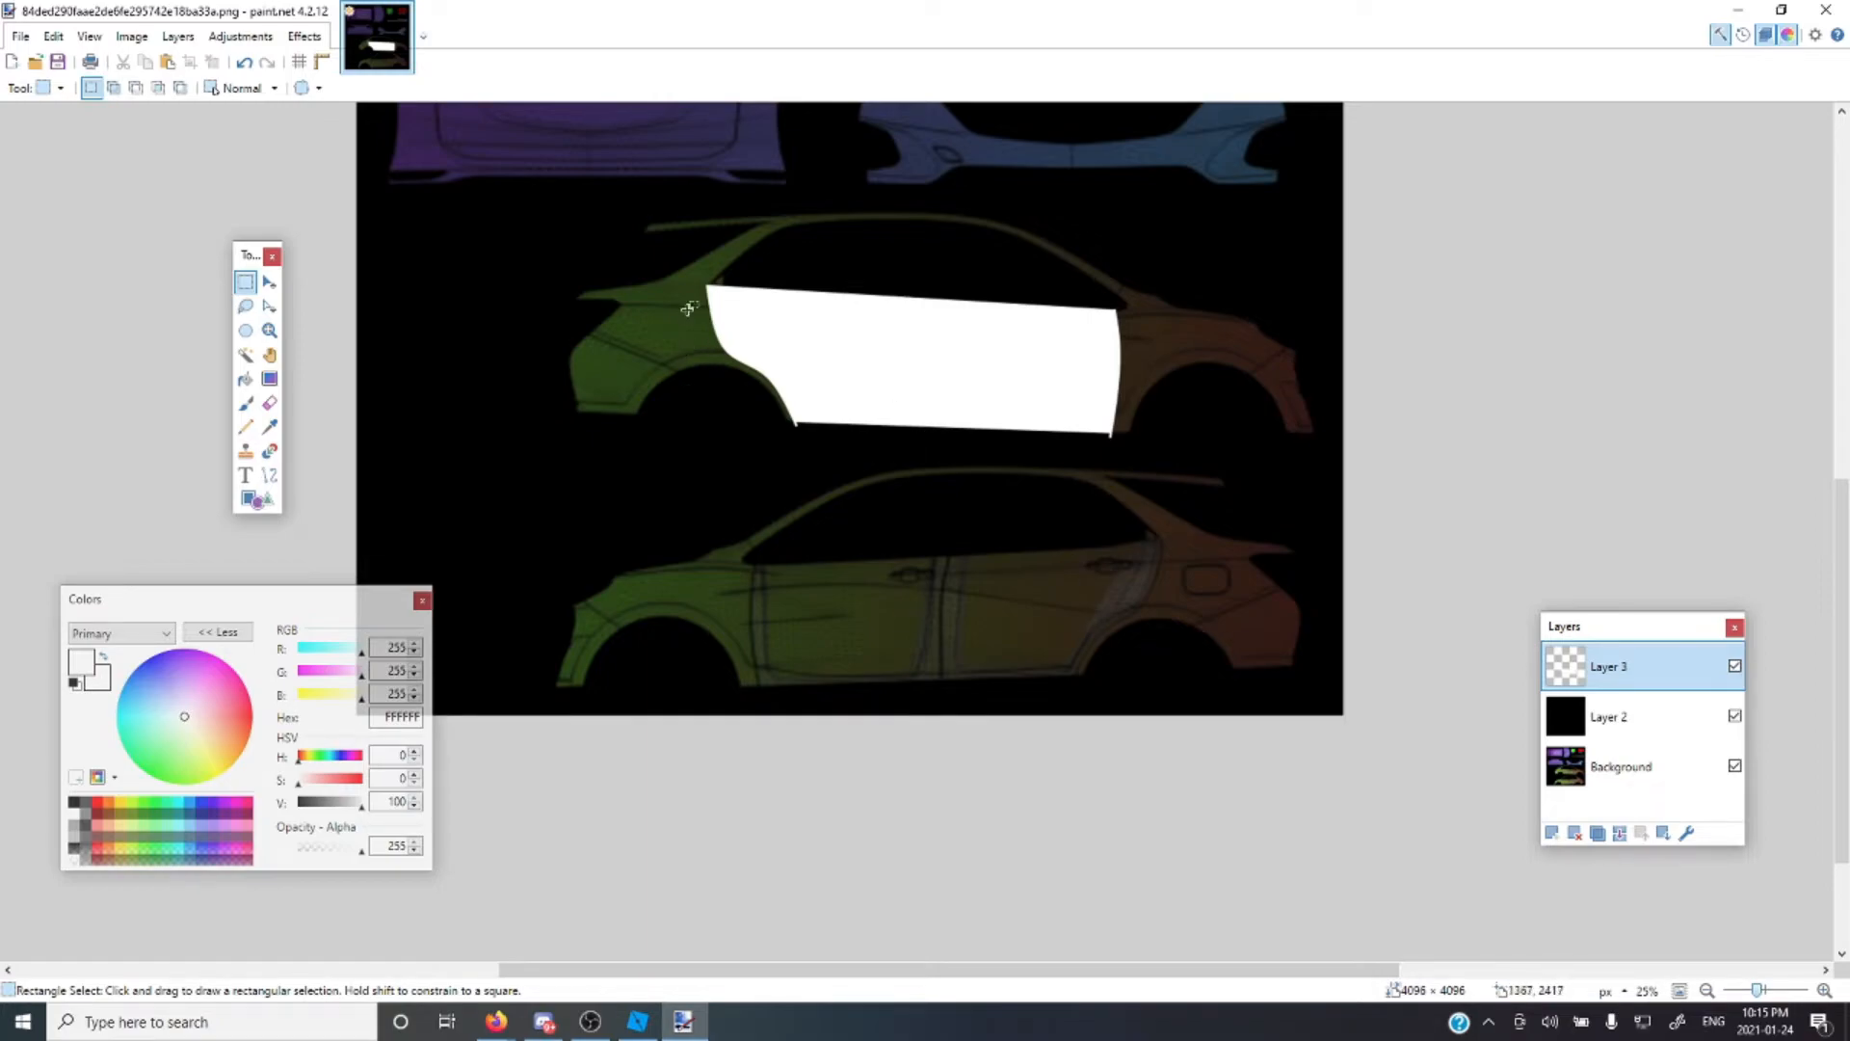
pyautogui.moveTo(700, 260); pyautogui.dragTo(1150, 450)
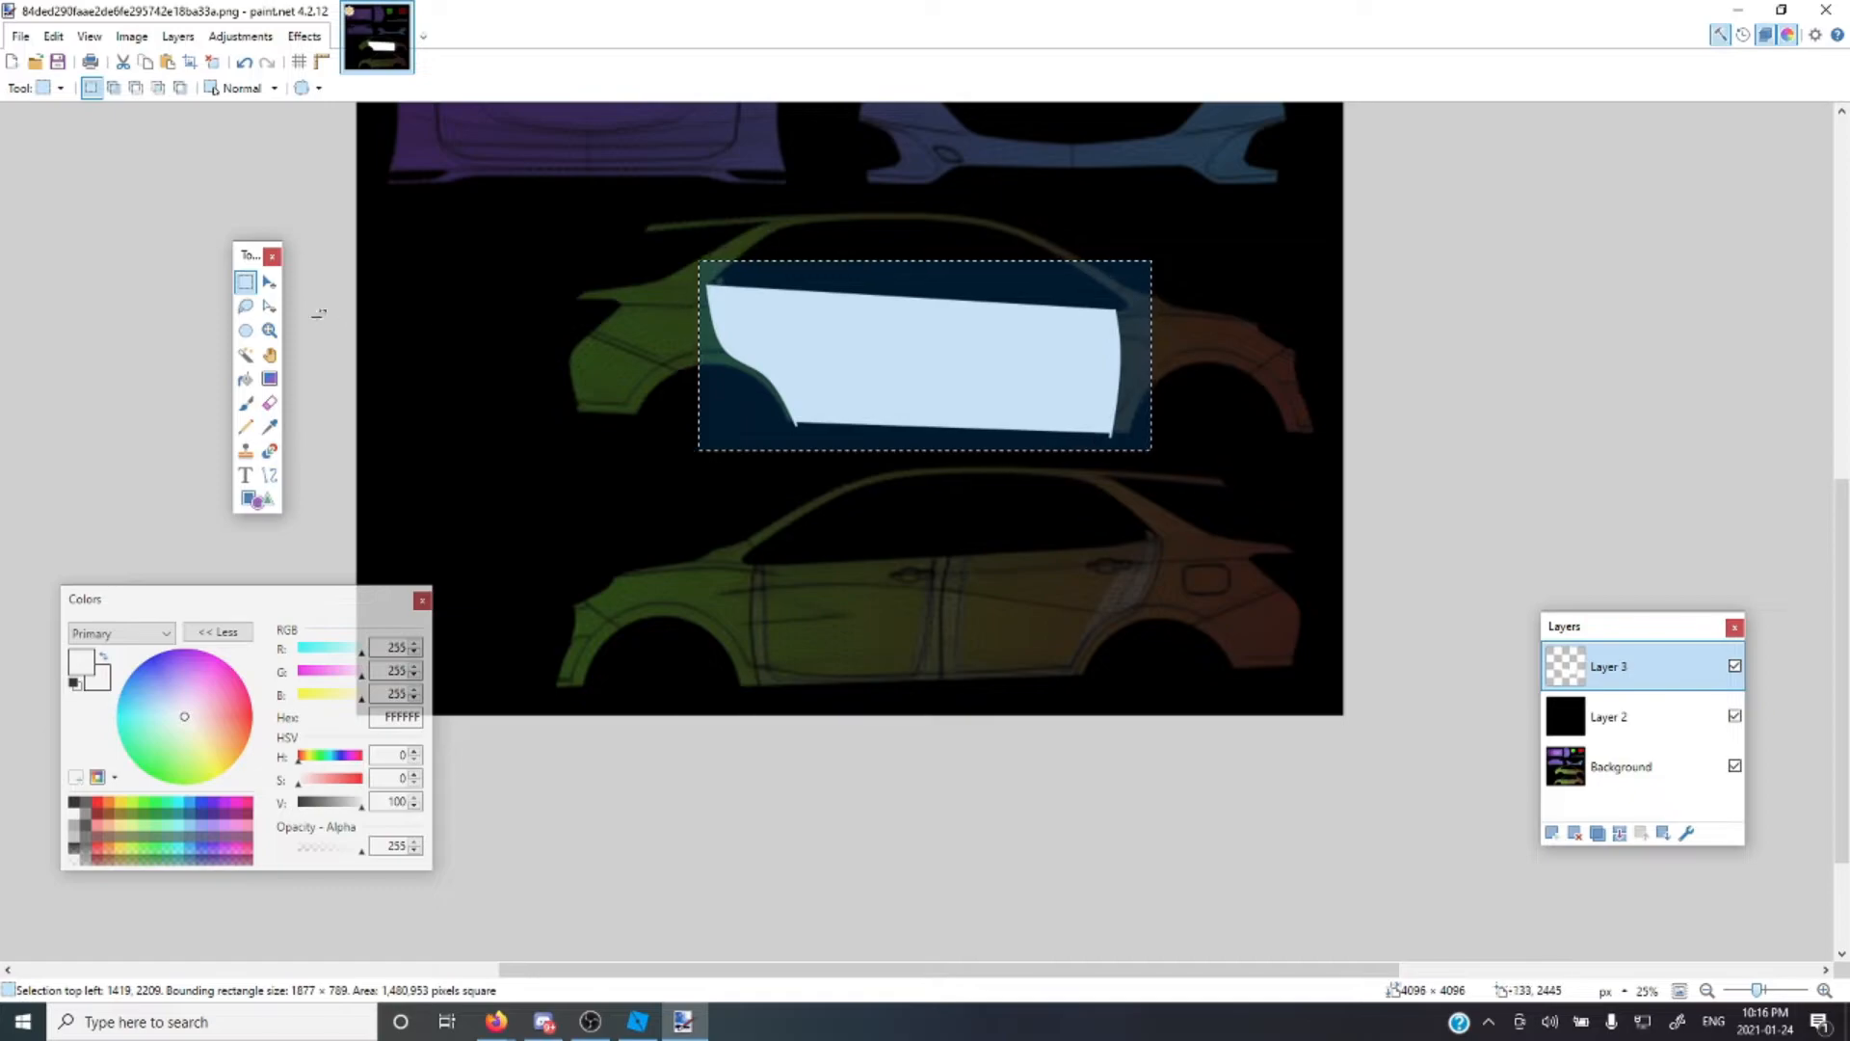
# Try shifting the selection outline around the door panel and reselecting the panel, and clear the selection
pyautogui.click(273, 308)
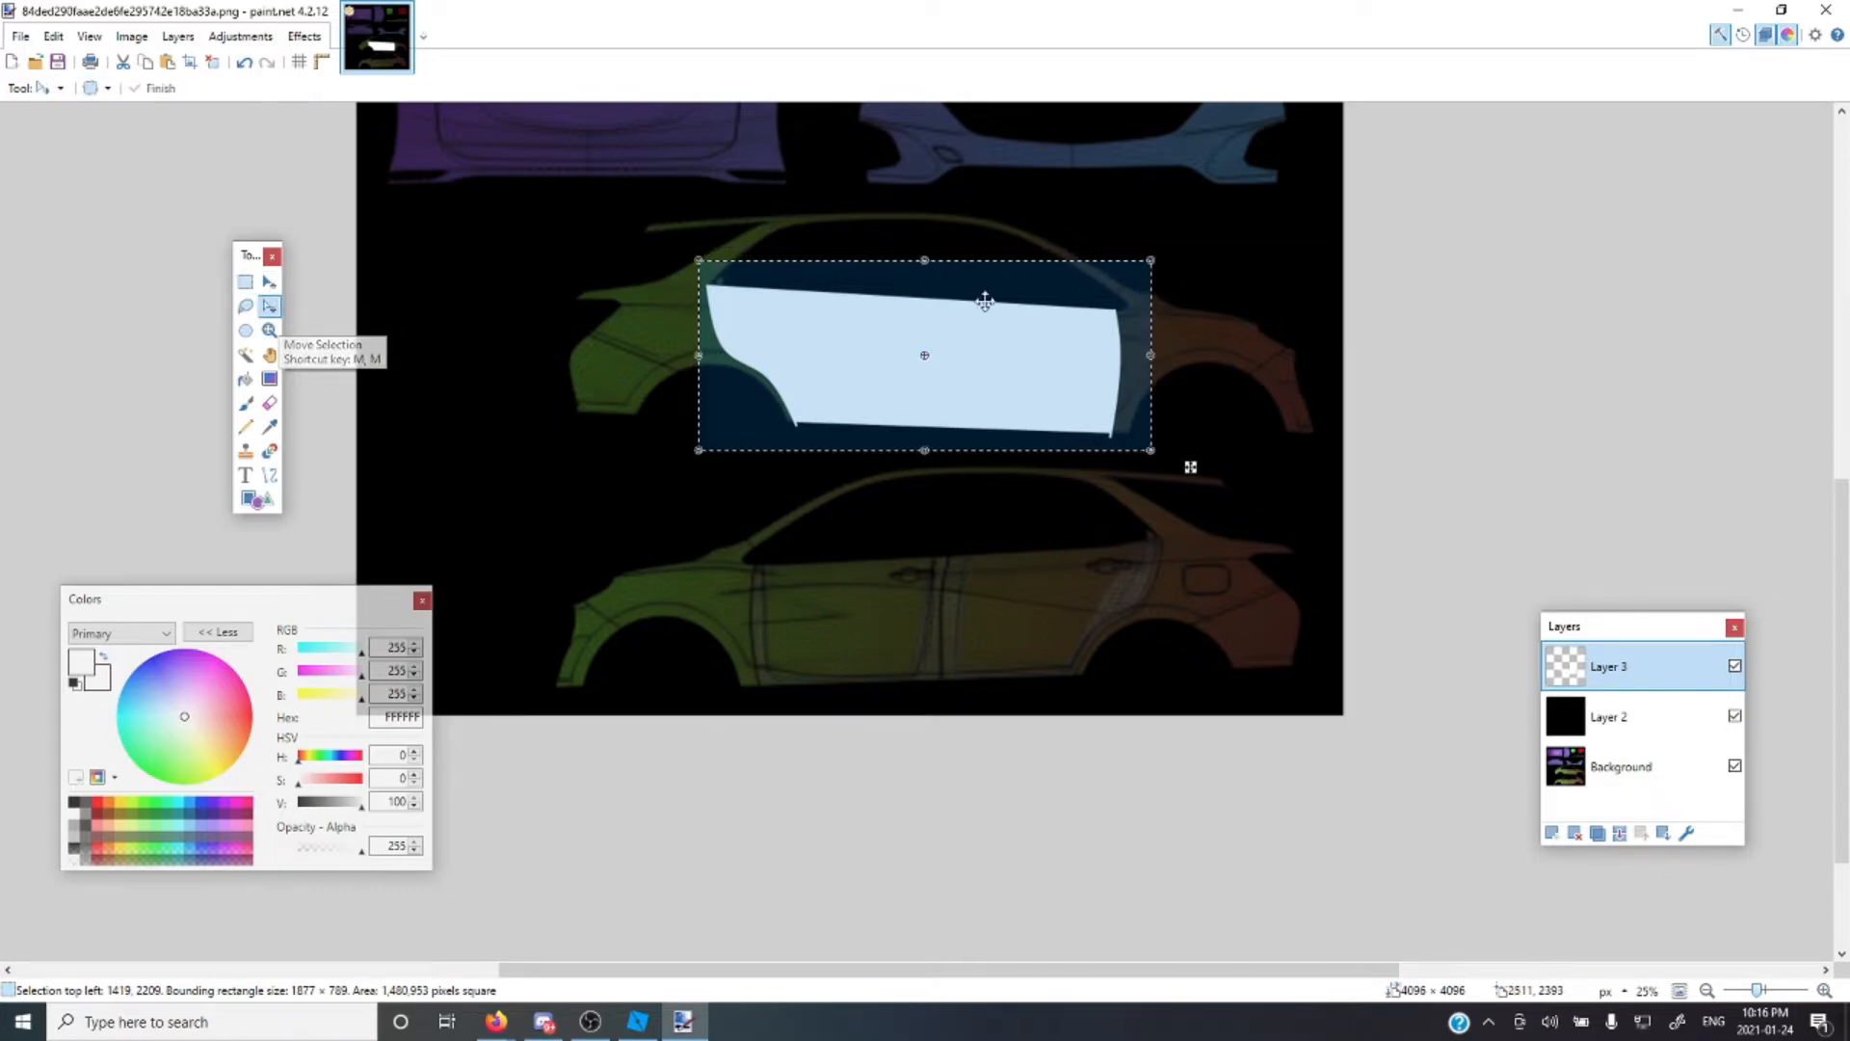
pyautogui.moveTo(700, 356)
pyautogui.mouseDown()
pyautogui.moveTo(744, 327)
pyautogui.moveTo(751, 355)
pyautogui.moveTo(700, 356)
pyautogui.mouseUp()
pyautogui.moveTo(1192, 472); pyautogui.dragTo(1185, 475)
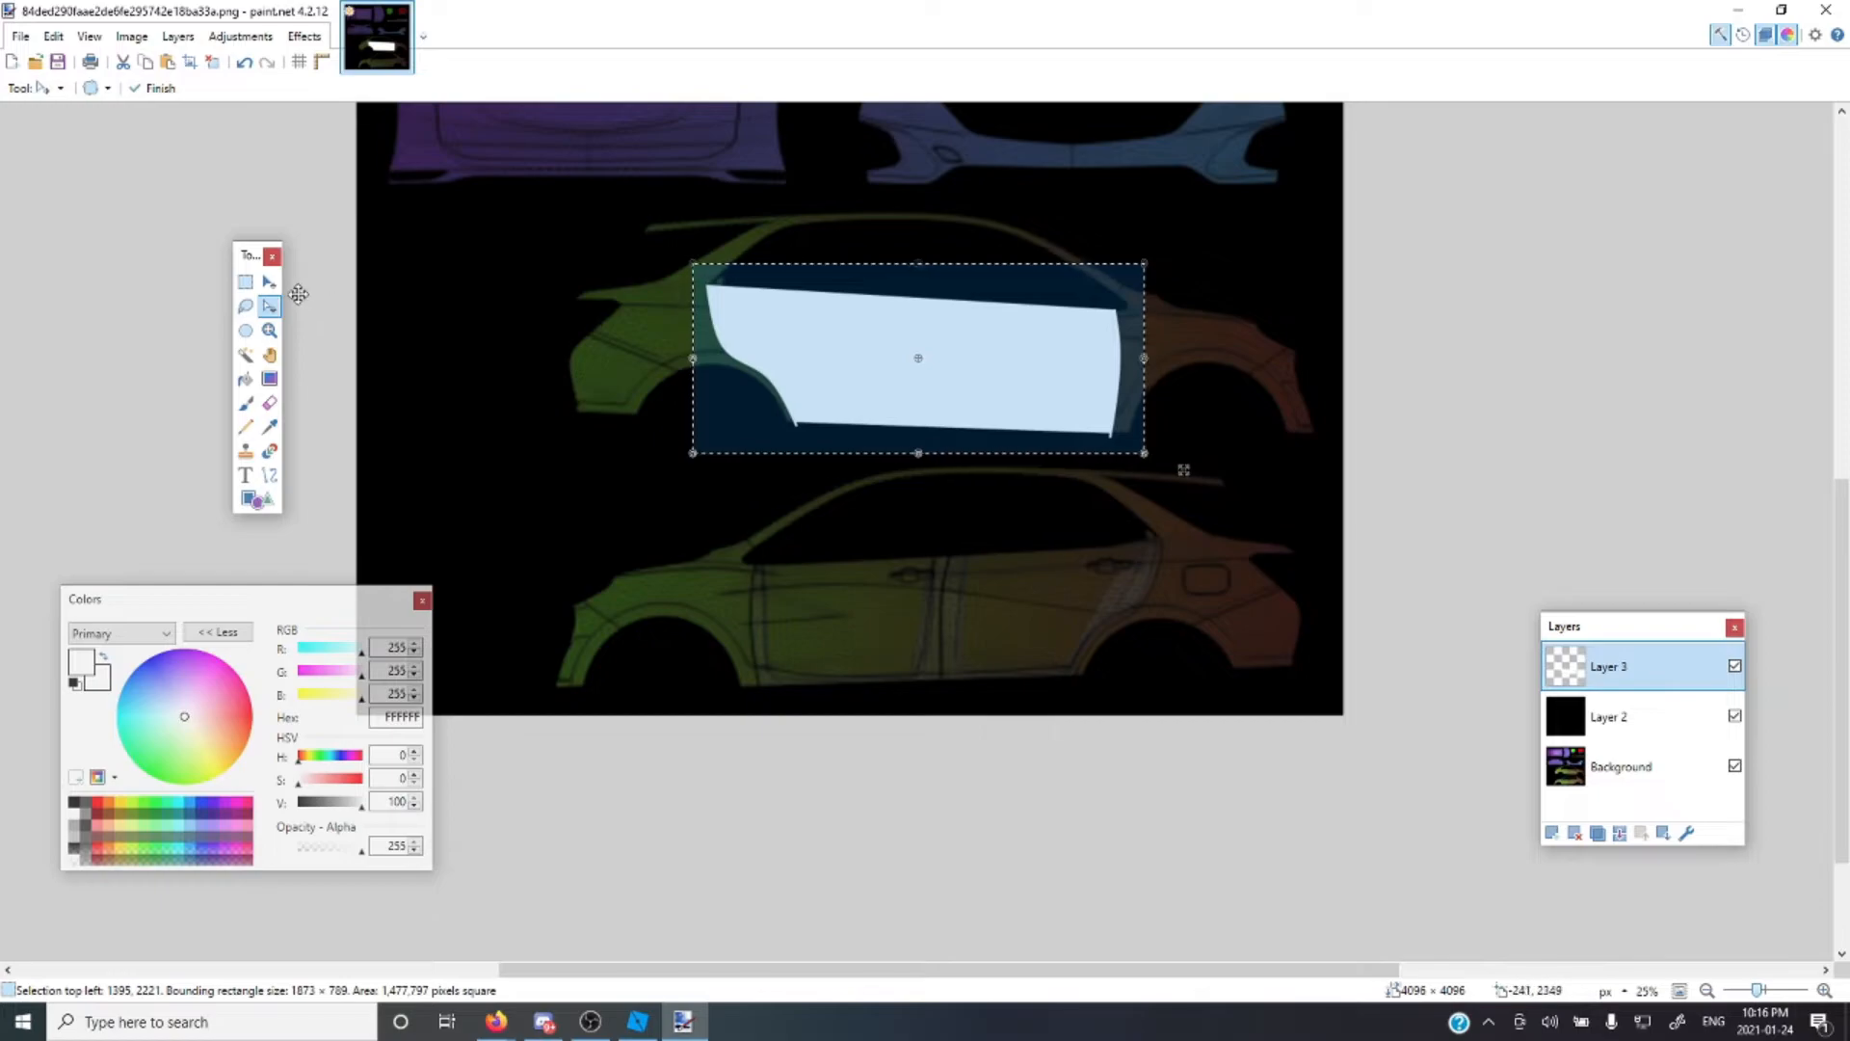
pyautogui.click(270, 282)
pyautogui.press('s')
pyautogui.moveTo(1163, 274); pyautogui.dragTo(674, 453)
pyautogui.click(680, 456)
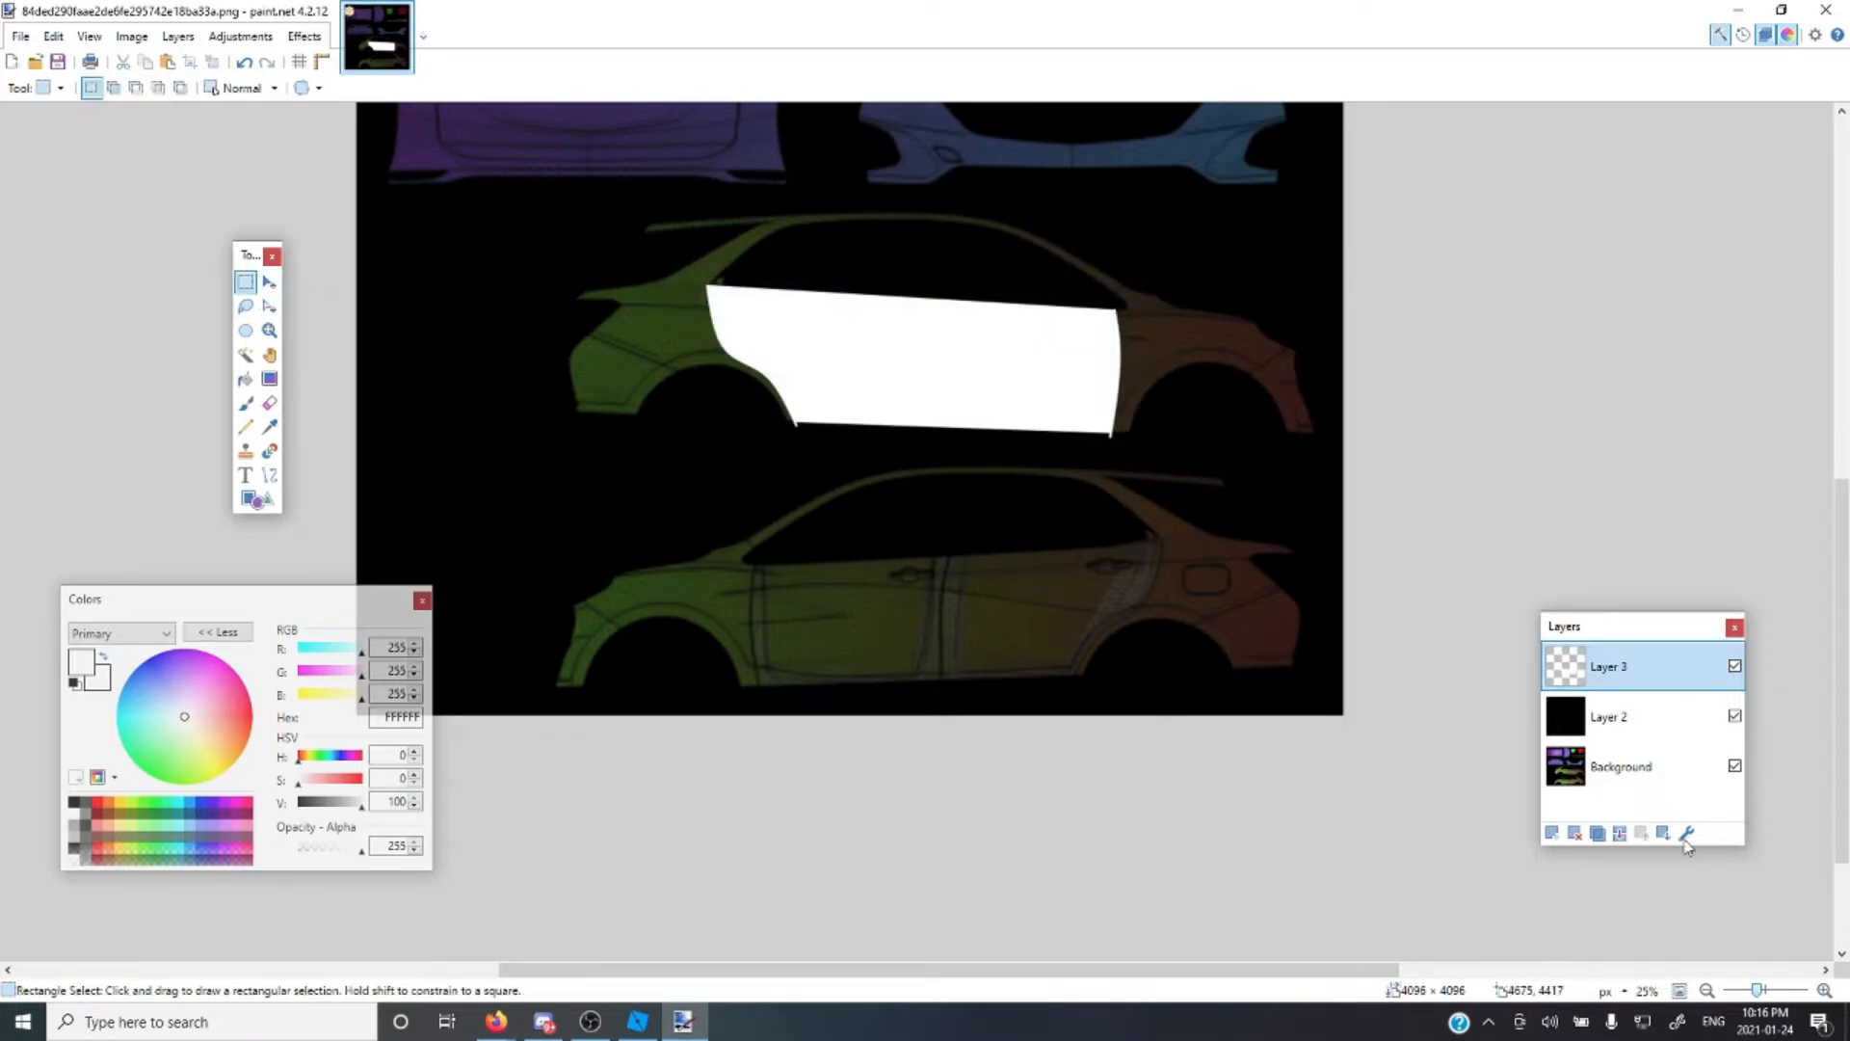
# Duplicate the door panel layer, select the copied panel and move it onto the doors of the lower car side
pyautogui.click(1600, 836)
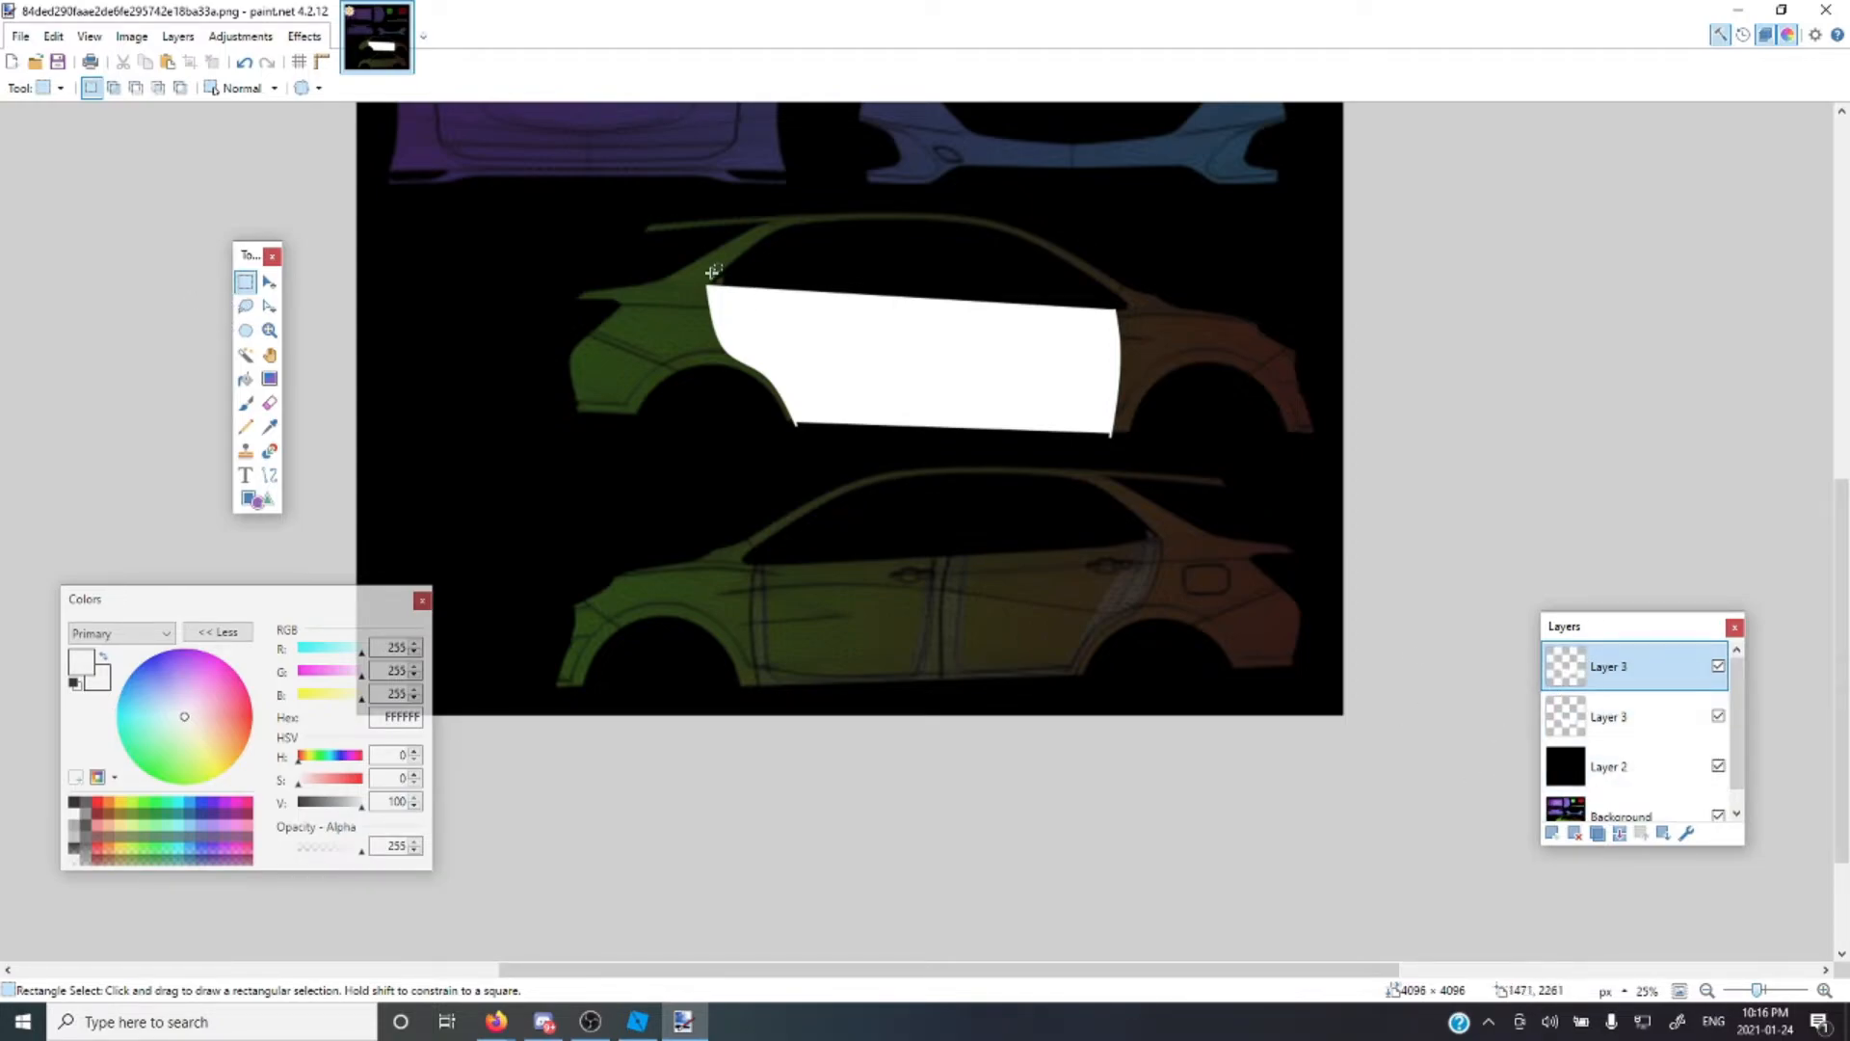
pyautogui.moveTo(705, 279); pyautogui.dragTo(1176, 721)
pyautogui.press('m')
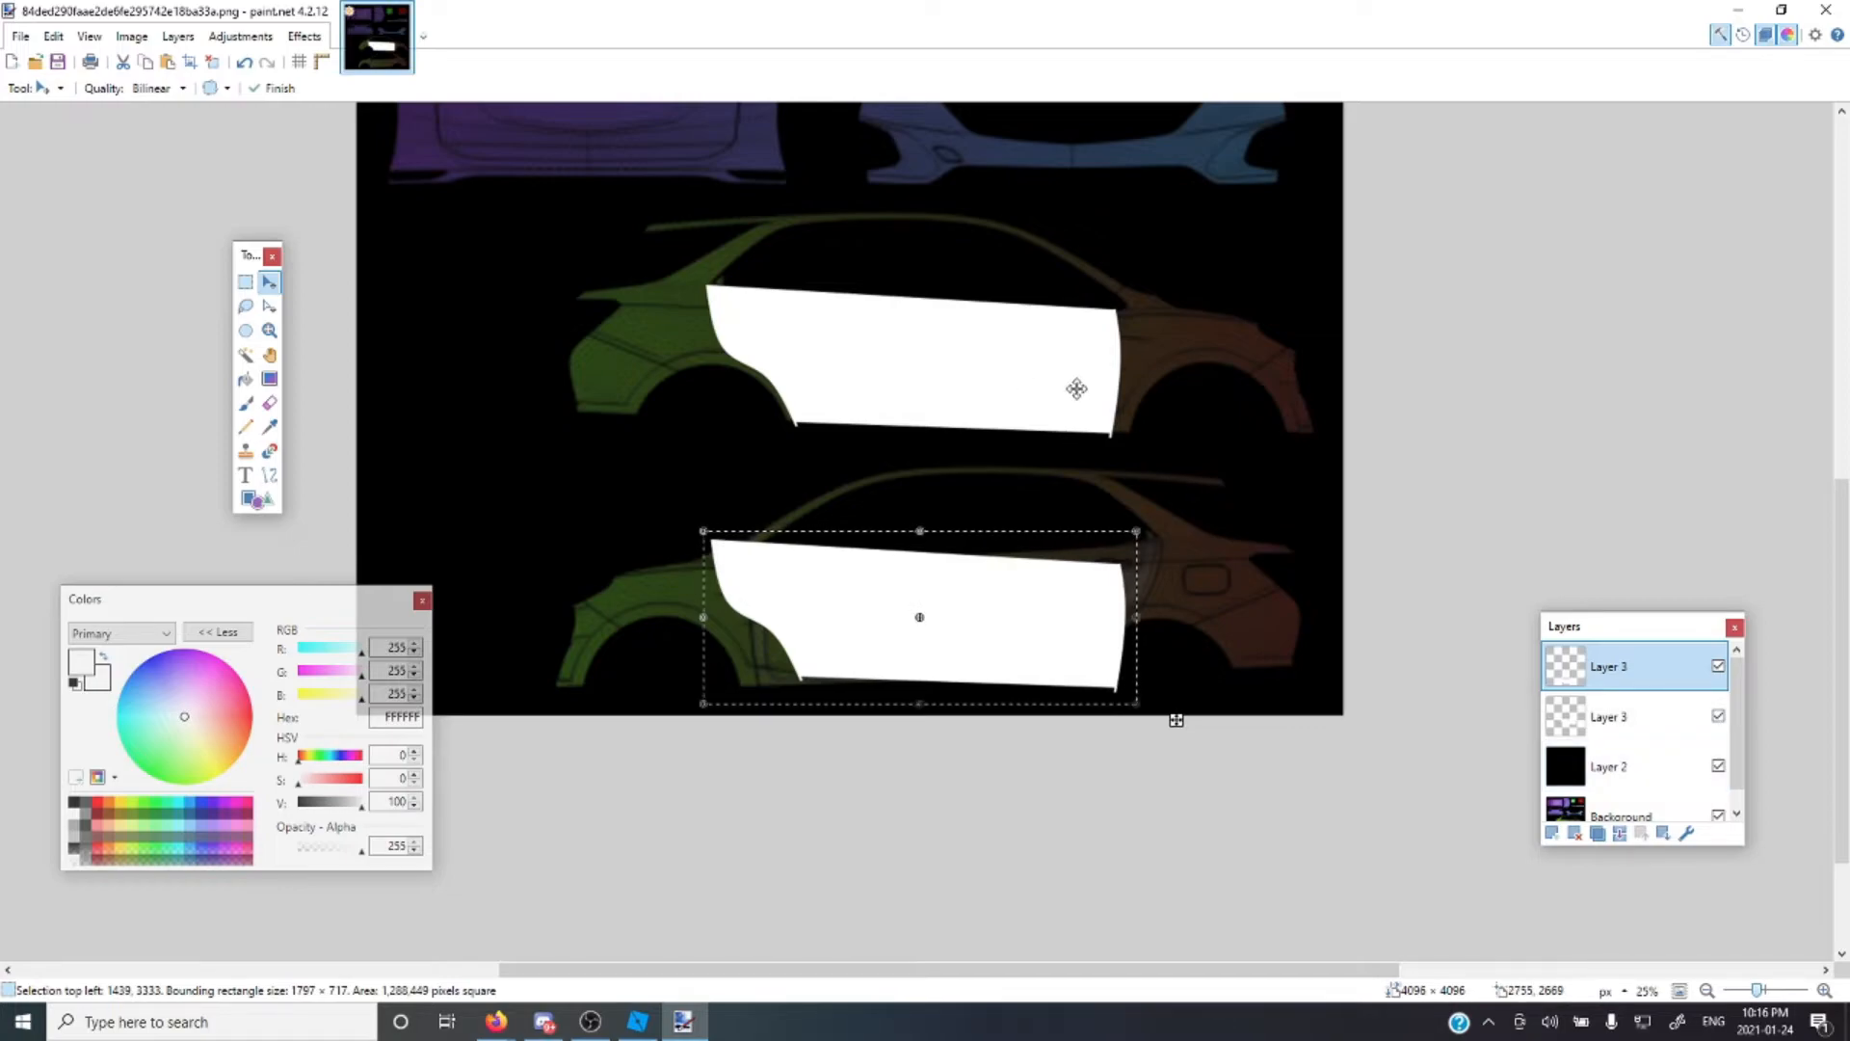
pyautogui.moveTo(1176, 719); pyautogui.dragTo(1195, 722)
# Mirror the copied panel horizontally, align it with the lower car's doors and clear the selection
pyautogui.moveTo(1157, 617); pyautogui.dragTo(502, 638)
pyautogui.moveTo(723, 618); pyautogui.dragTo(1047, 592)
pyautogui.moveTo(1147, 620); pyautogui.dragTo(1166, 617)
pyautogui.click(245, 281)
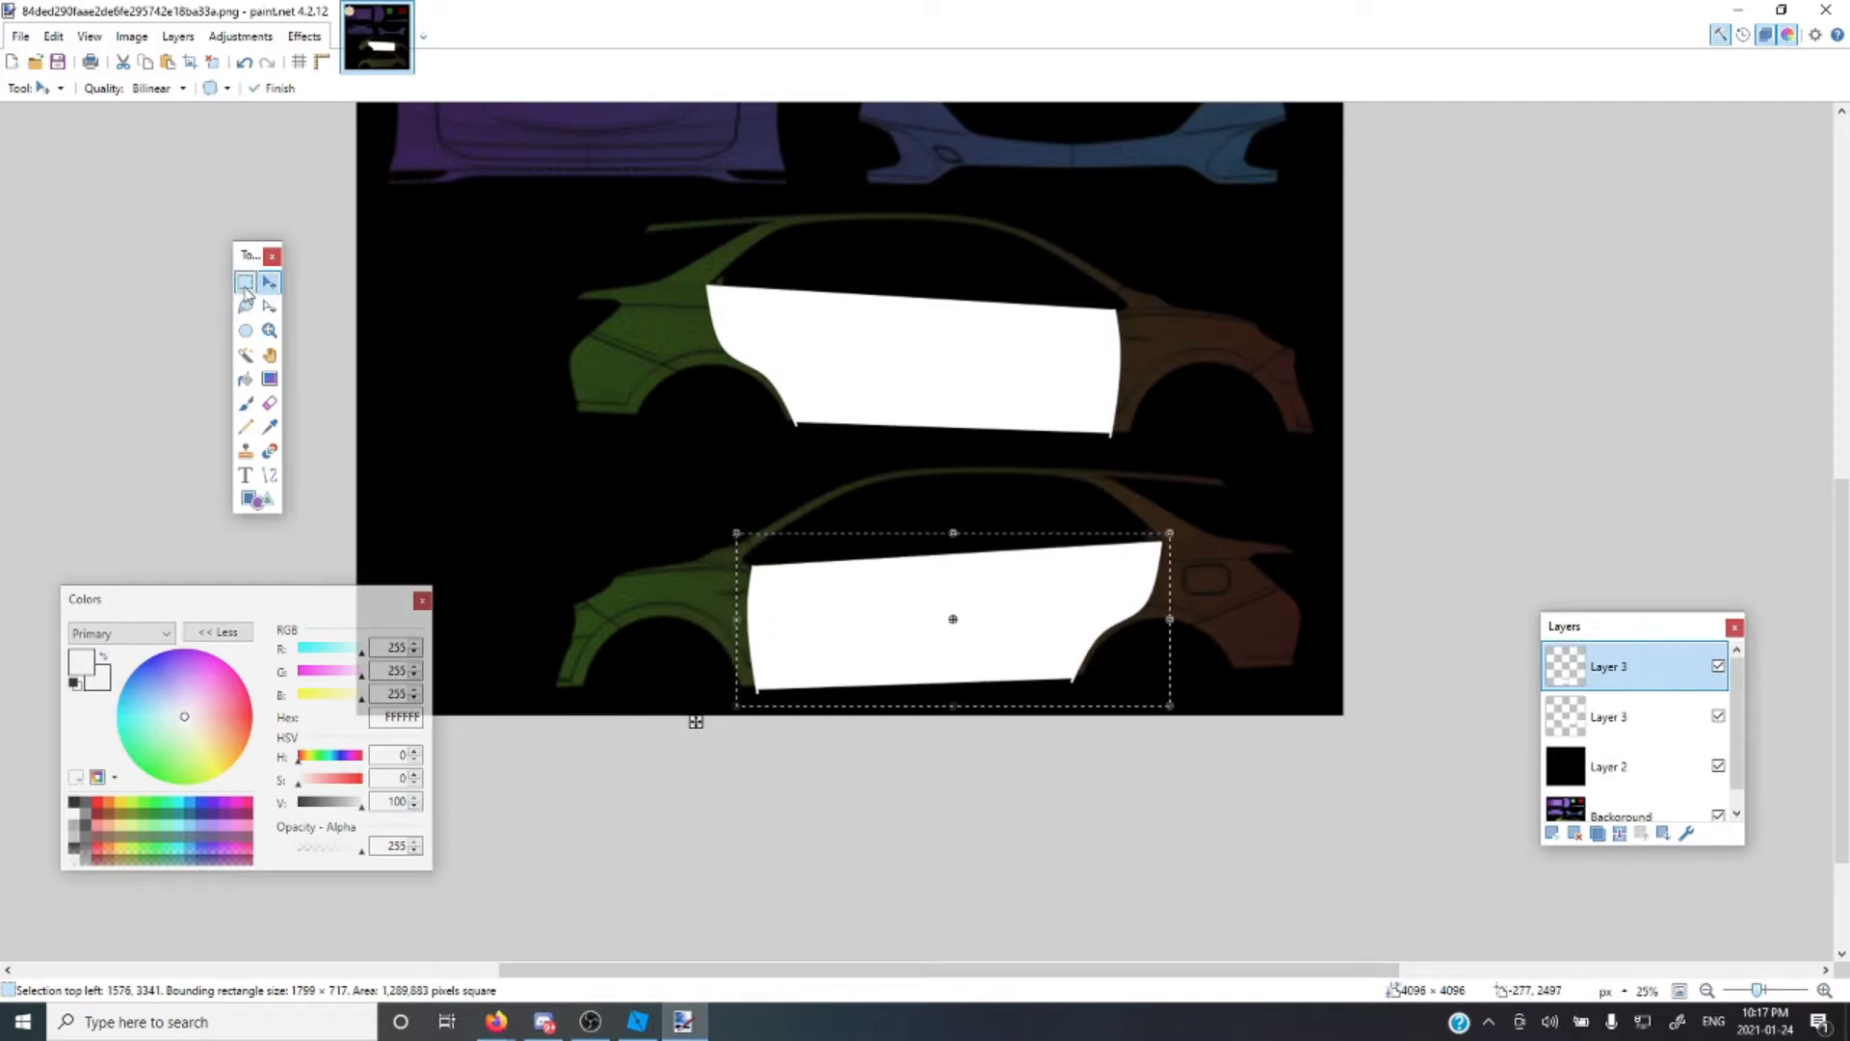
pyautogui.click(1119, 619)
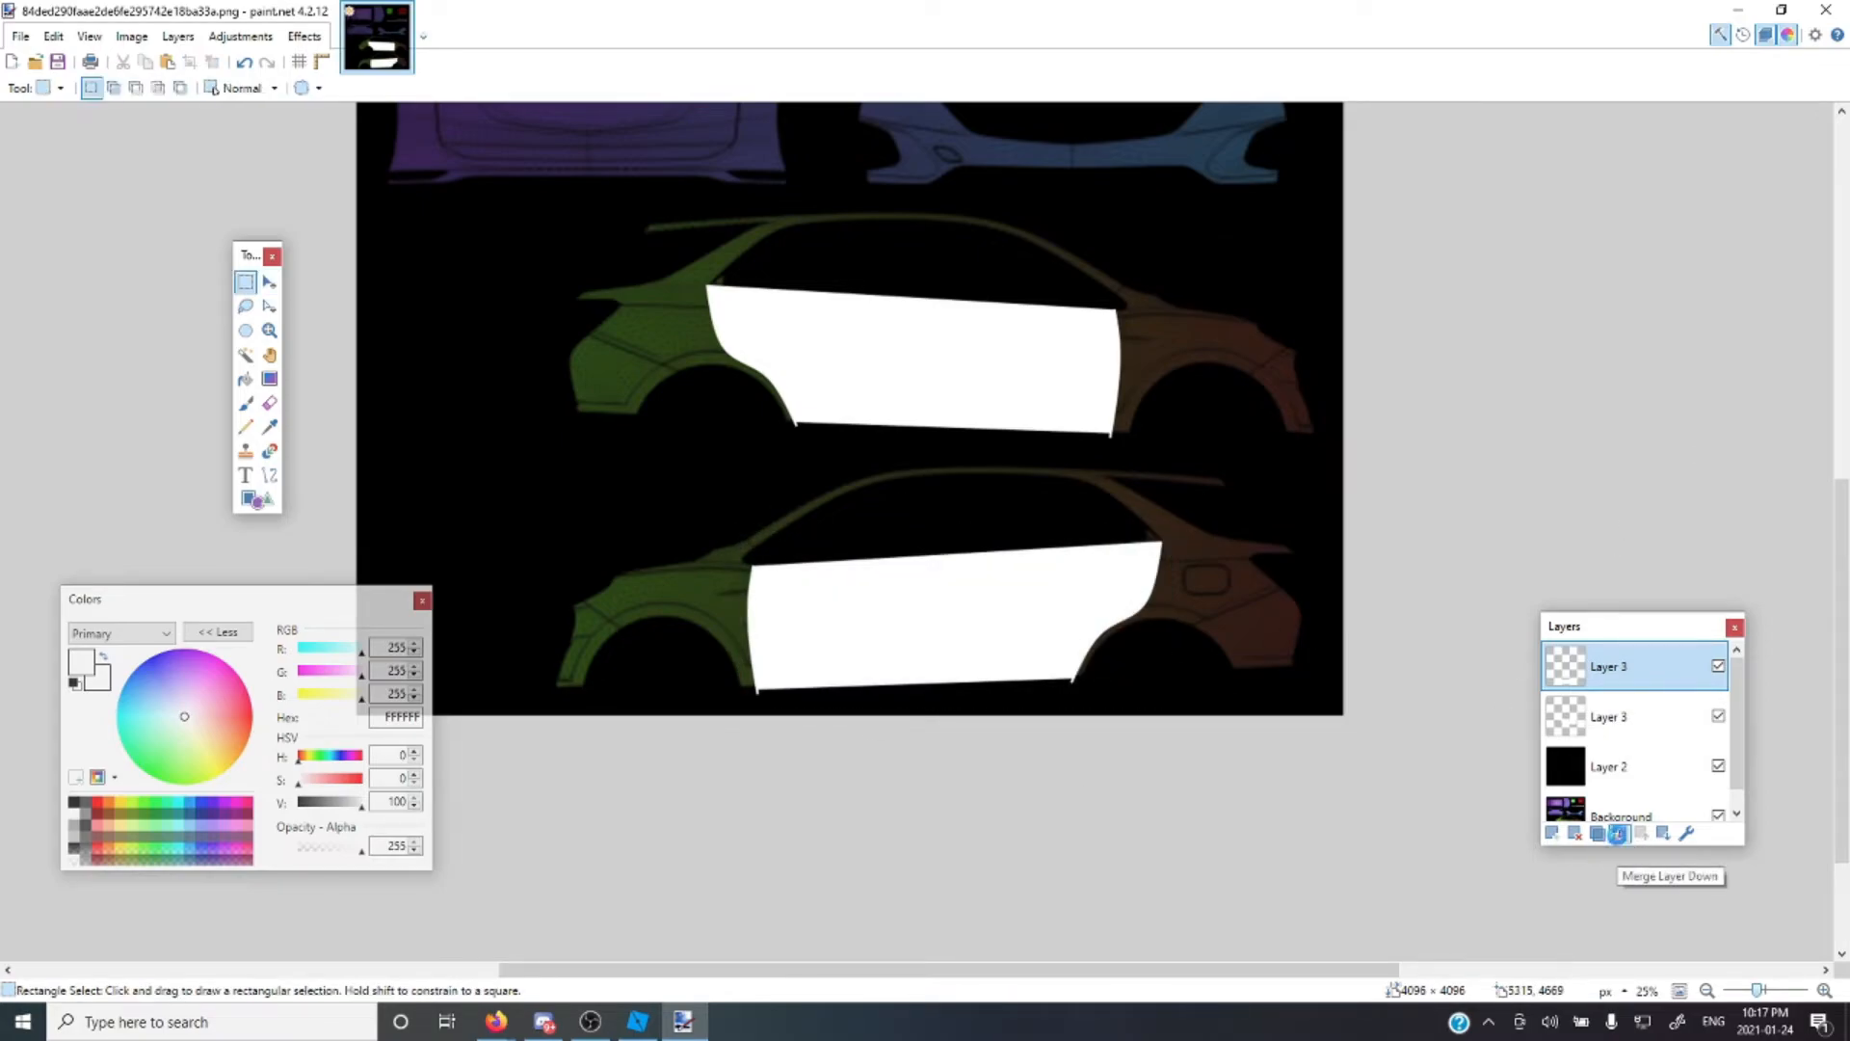
# Merge the copied panel's layer down into the original door panel layer and add a new empty layer on top
pyautogui.click(1618, 834)
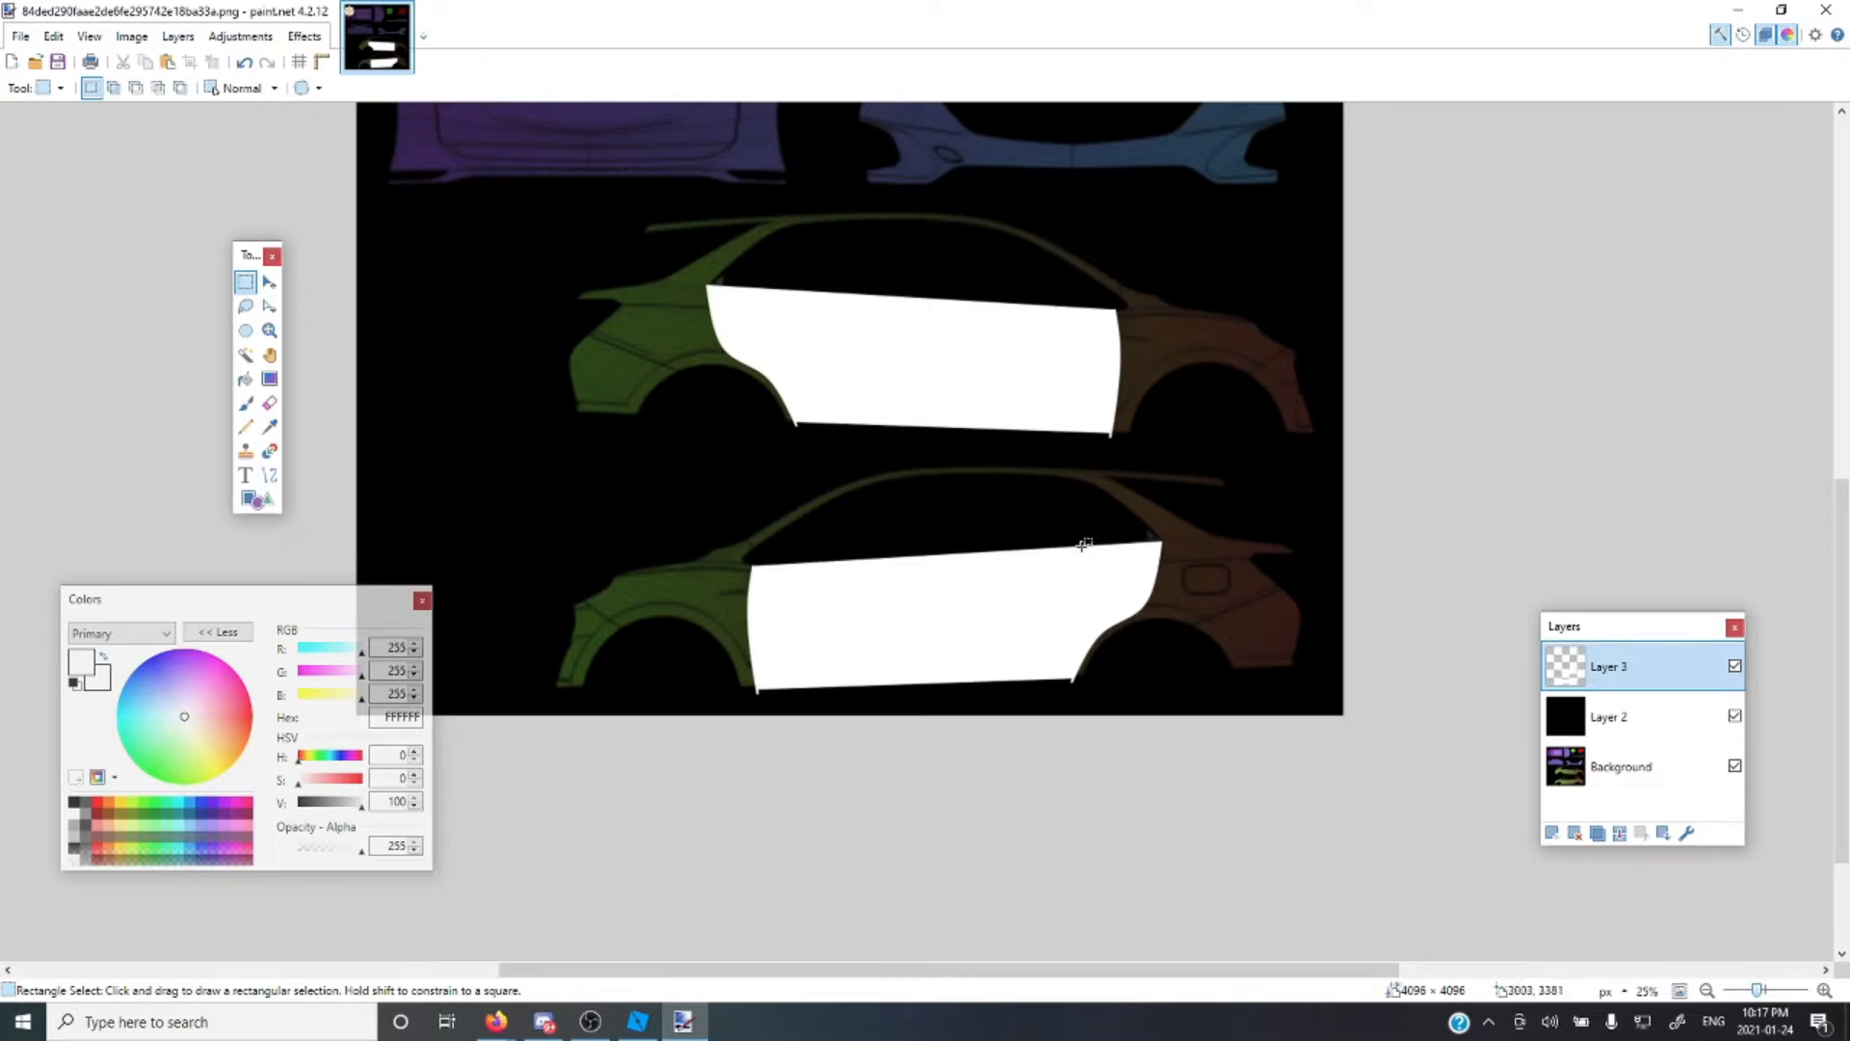
pyautogui.moveTo(1756, 991); pyautogui.dragTo(1762, 991)
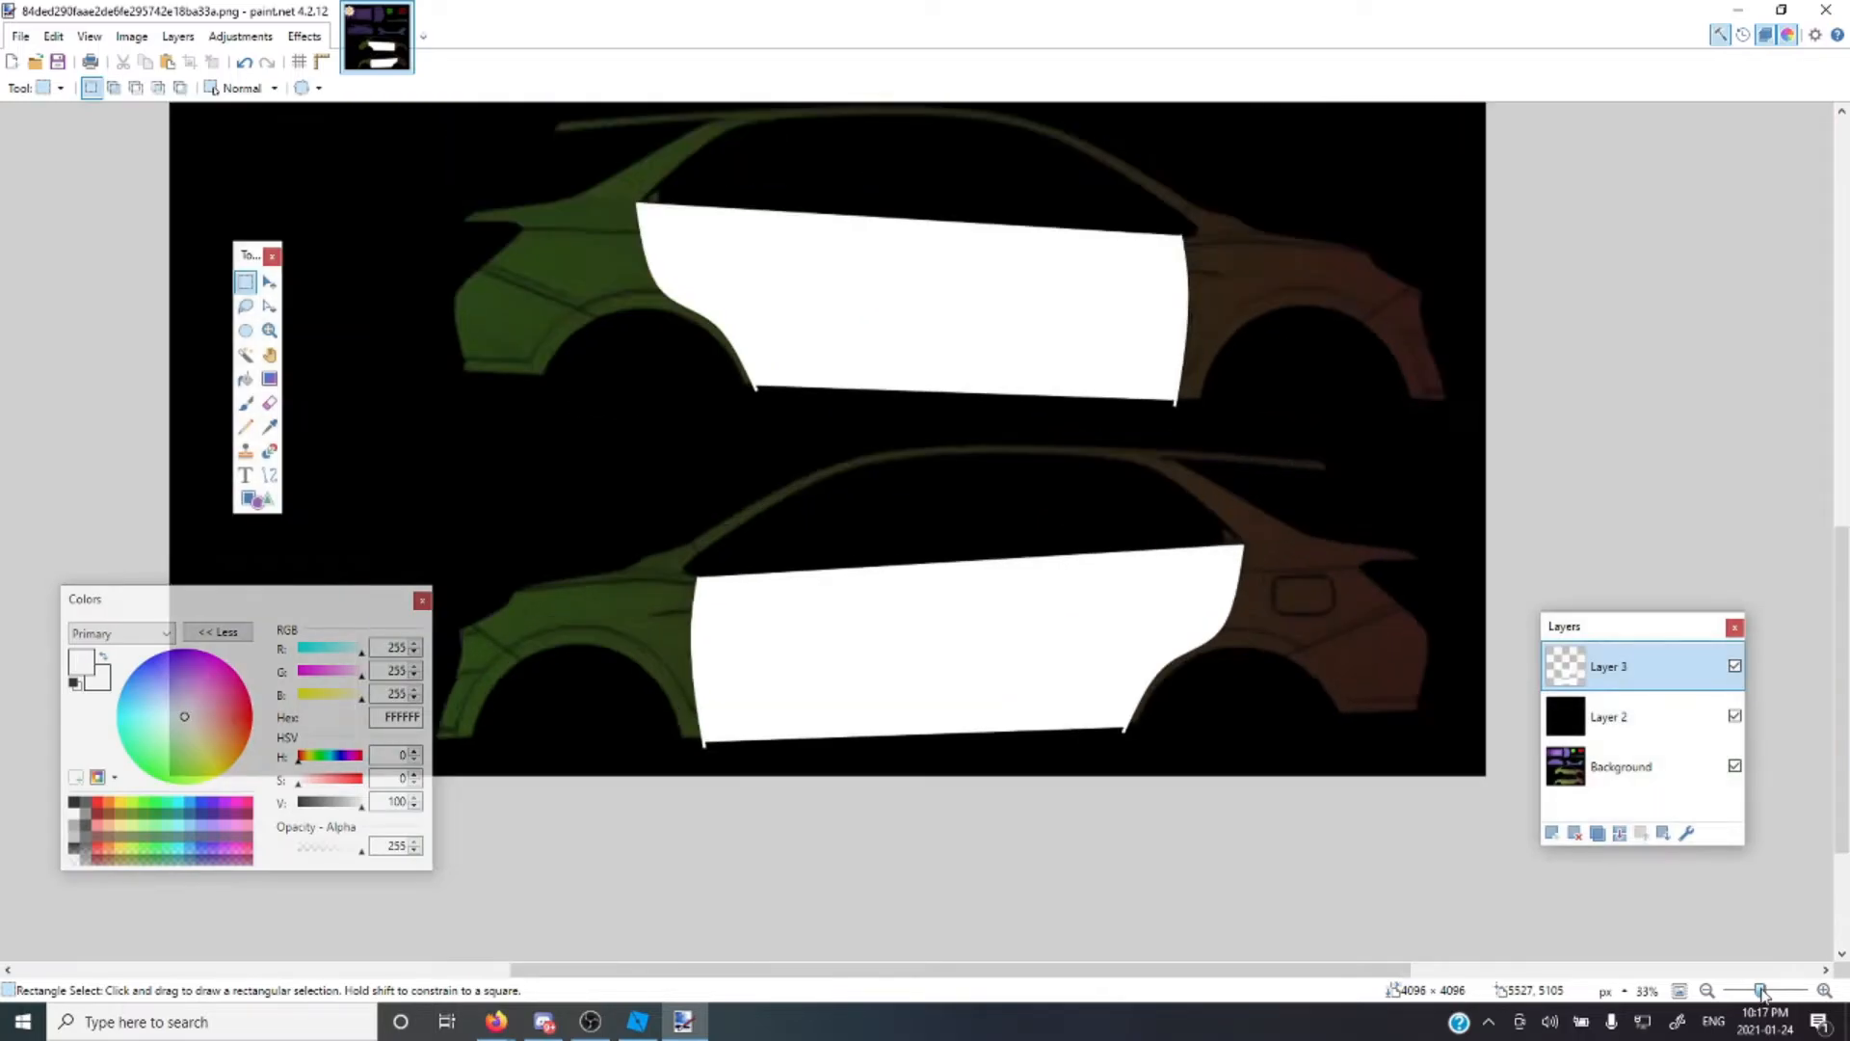
pyautogui.click(1551, 833)
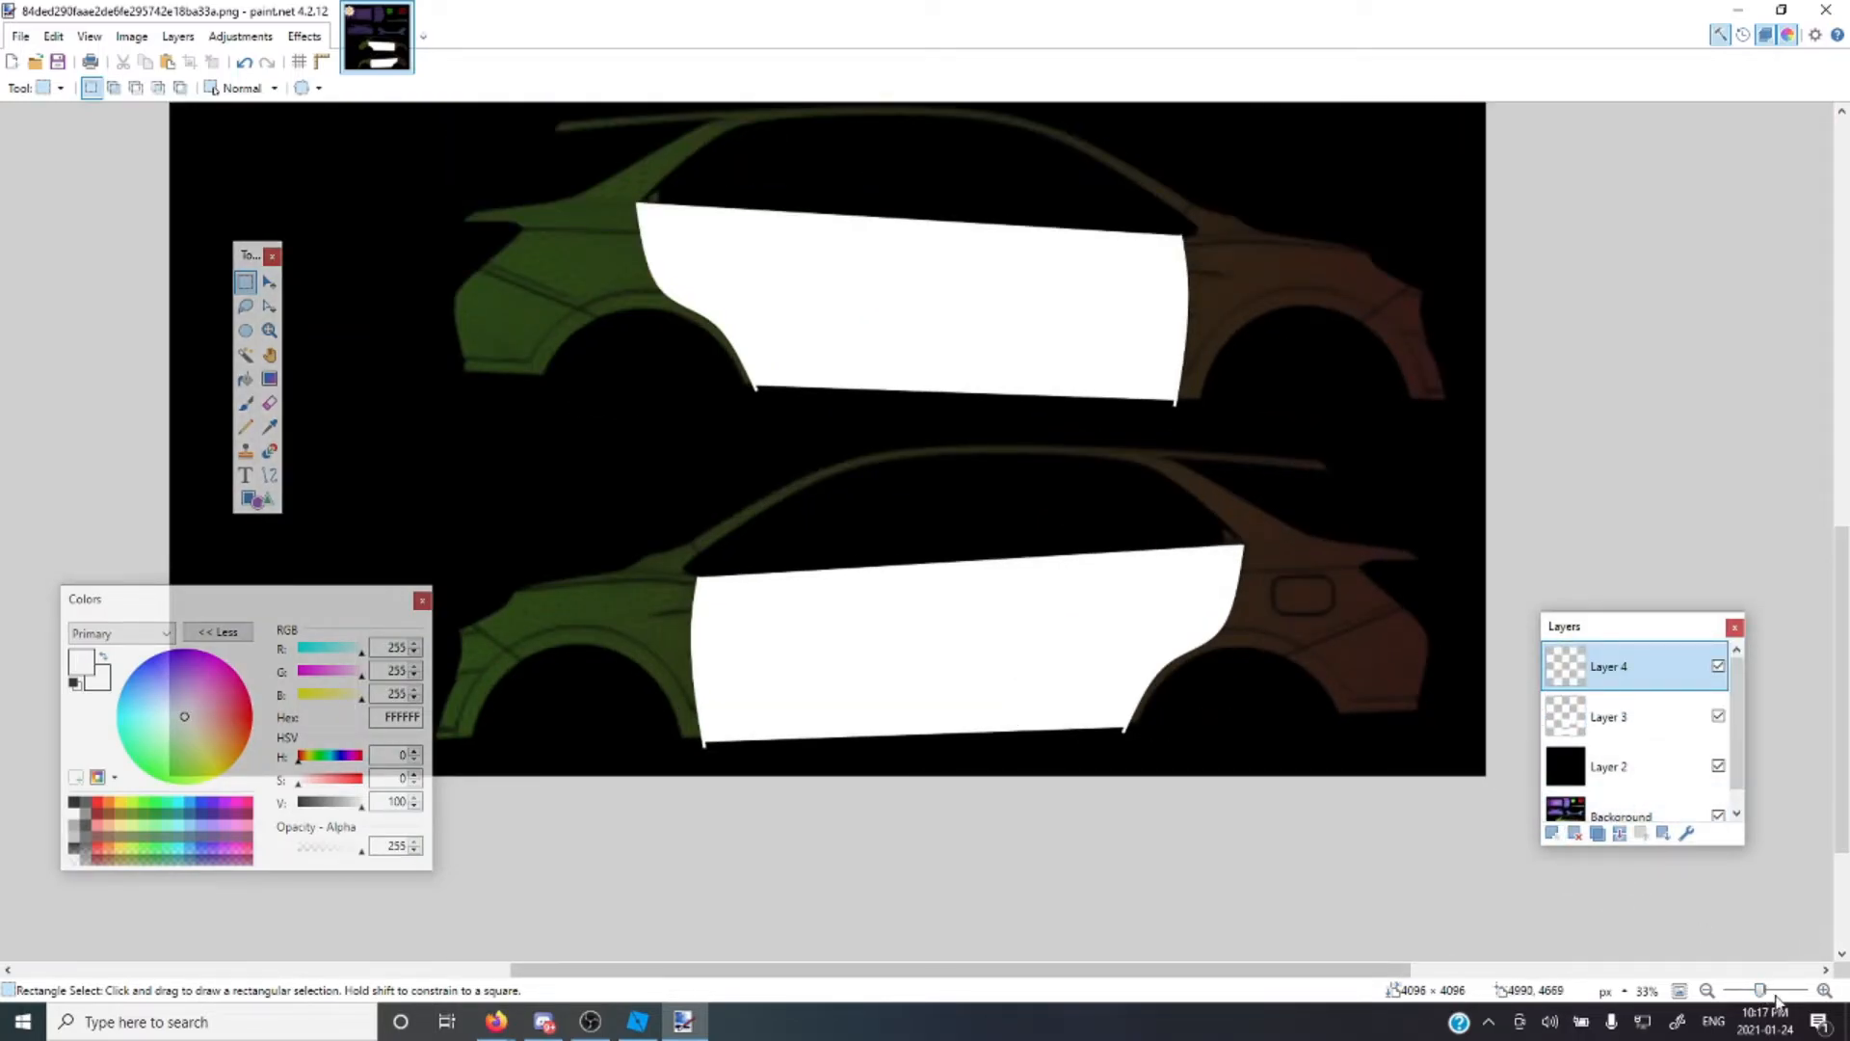
# Start a text on the lower car's white door panel and set its colour to black 000000
pyautogui.press('t')
pyautogui.scroll(-1, 867, 578)
pyautogui.click(818, 506)
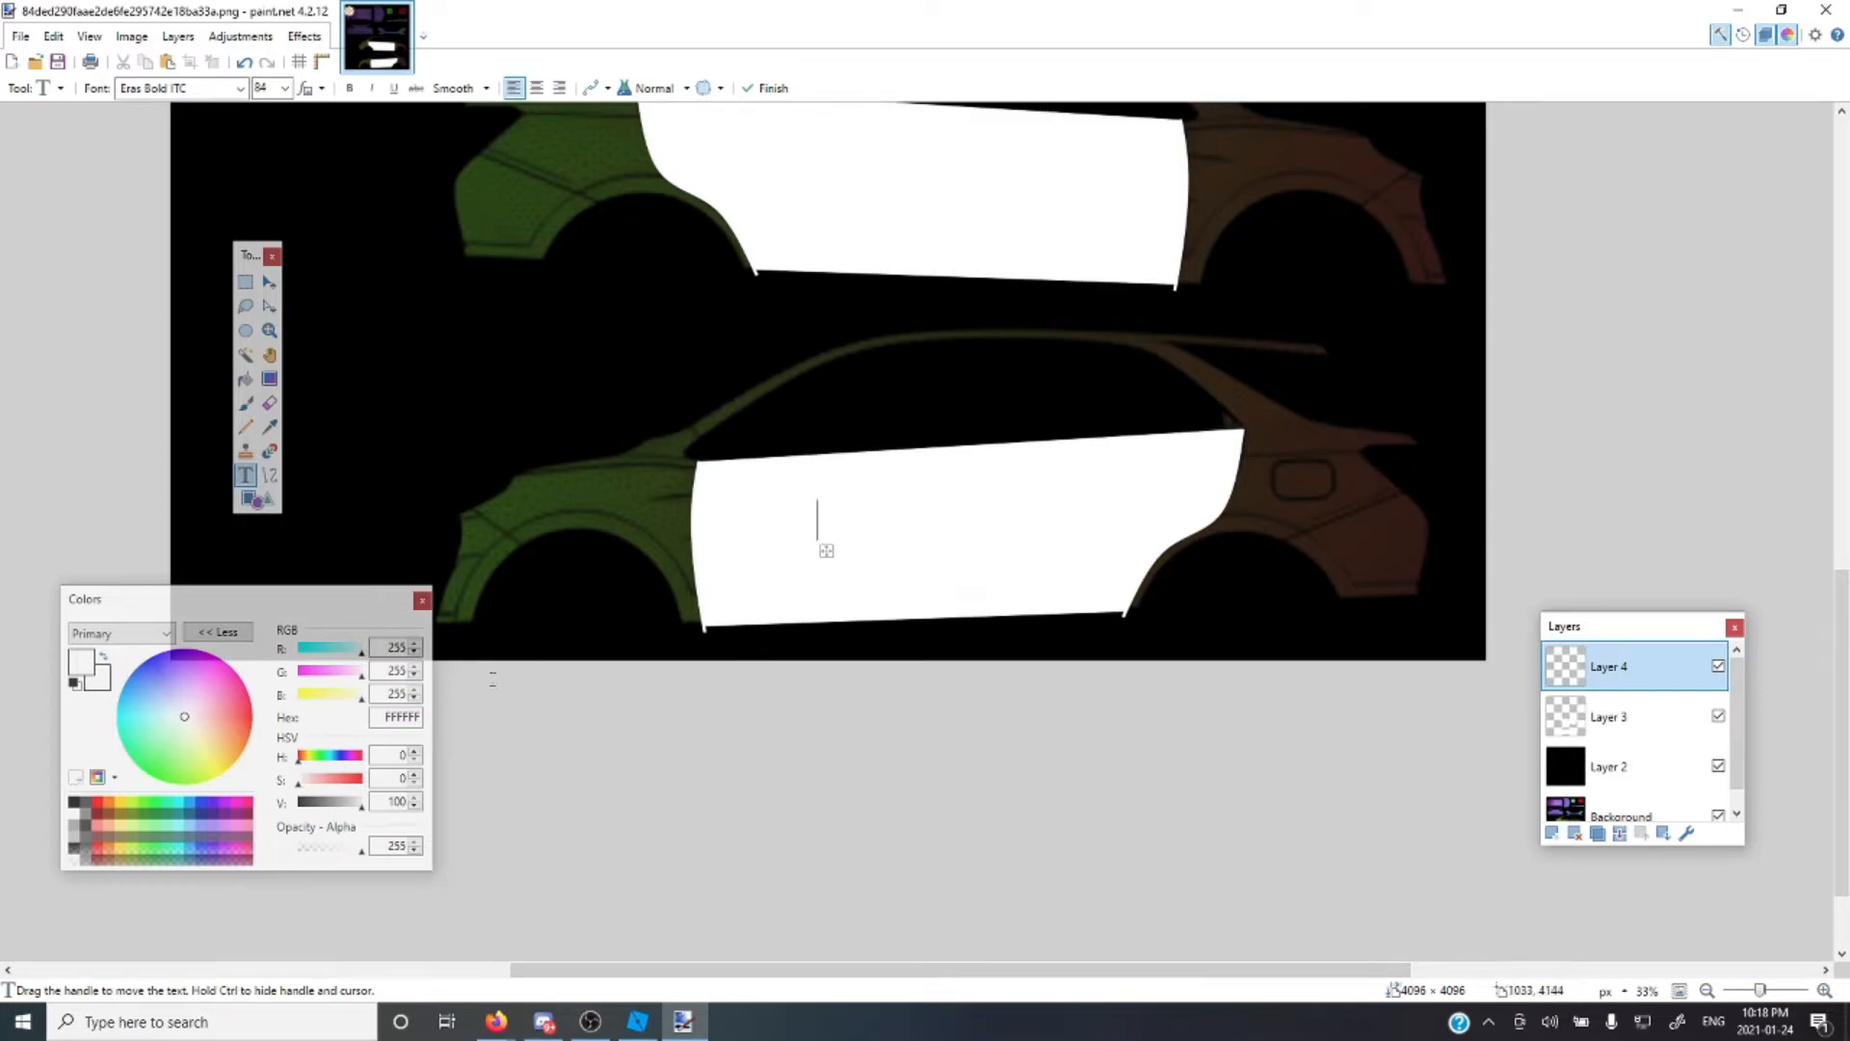
pyautogui.click(77, 806)
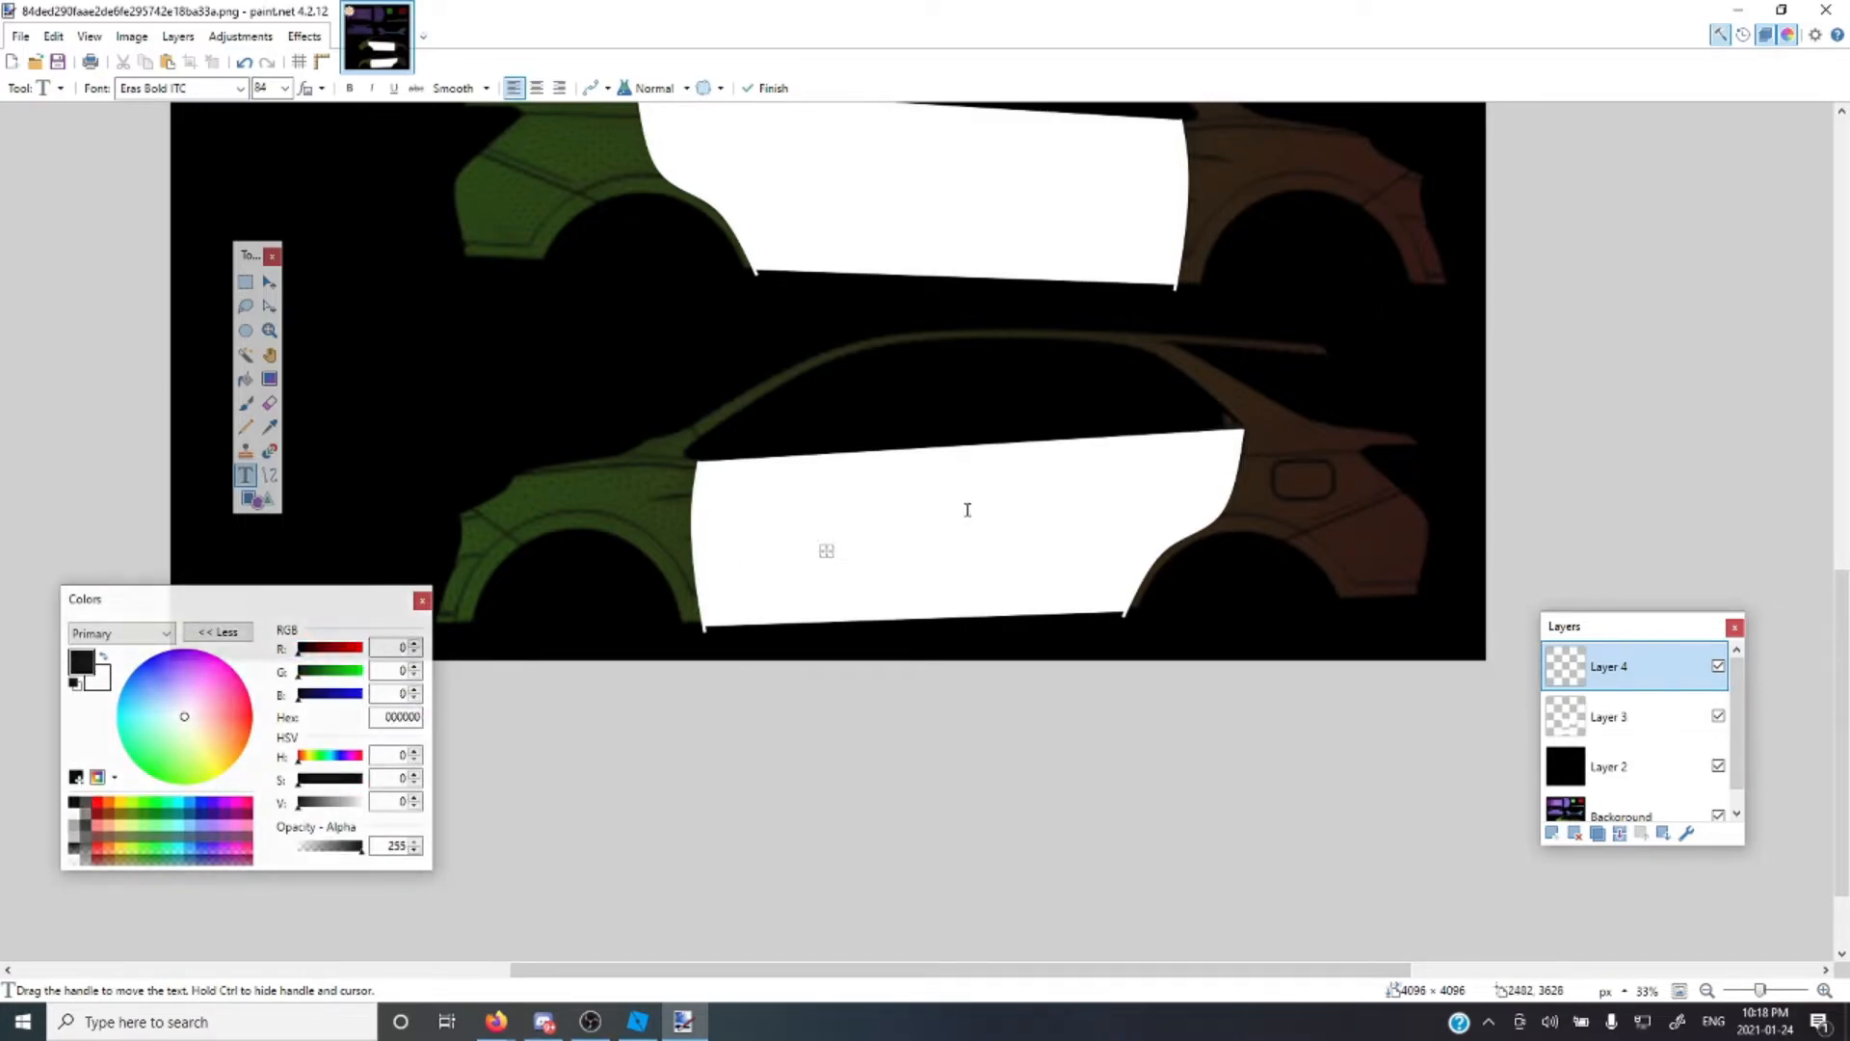
# Try the text POLICE in Eras Bold ITC at size 84, and delete it
pyautogui.write('POLICE')
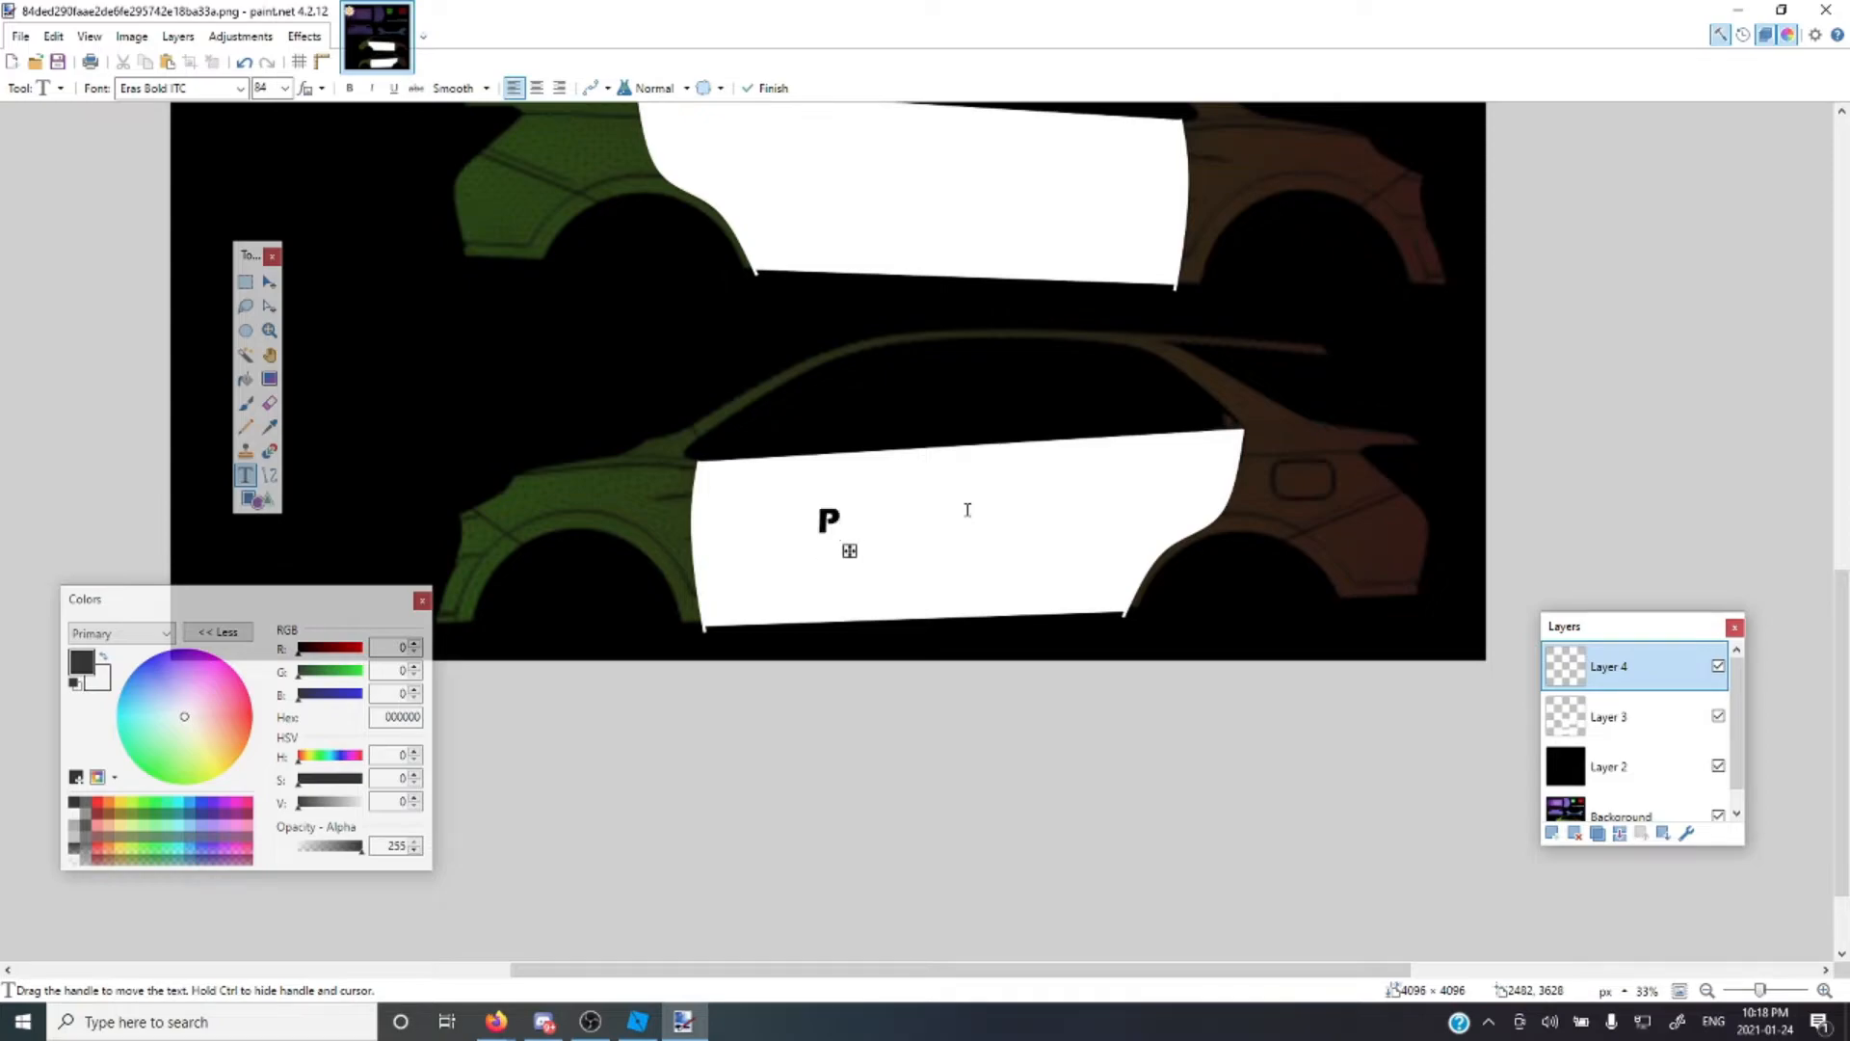
pyautogui.press('BackSpace')
pyautogui.press('BackSpace')
pyautogui.press('BackSpace')
pyautogui.press('BackSpace')
pyautogui.press('BackSpace')
pyautogui.press('BackSpace')
# Set the font to Franklin Gothic Demi Cond and write POLICE on the lower car's door panel
pyautogui.click(284, 86)
pyautogui.click(238, 86)
pyautogui.click(241, 88)
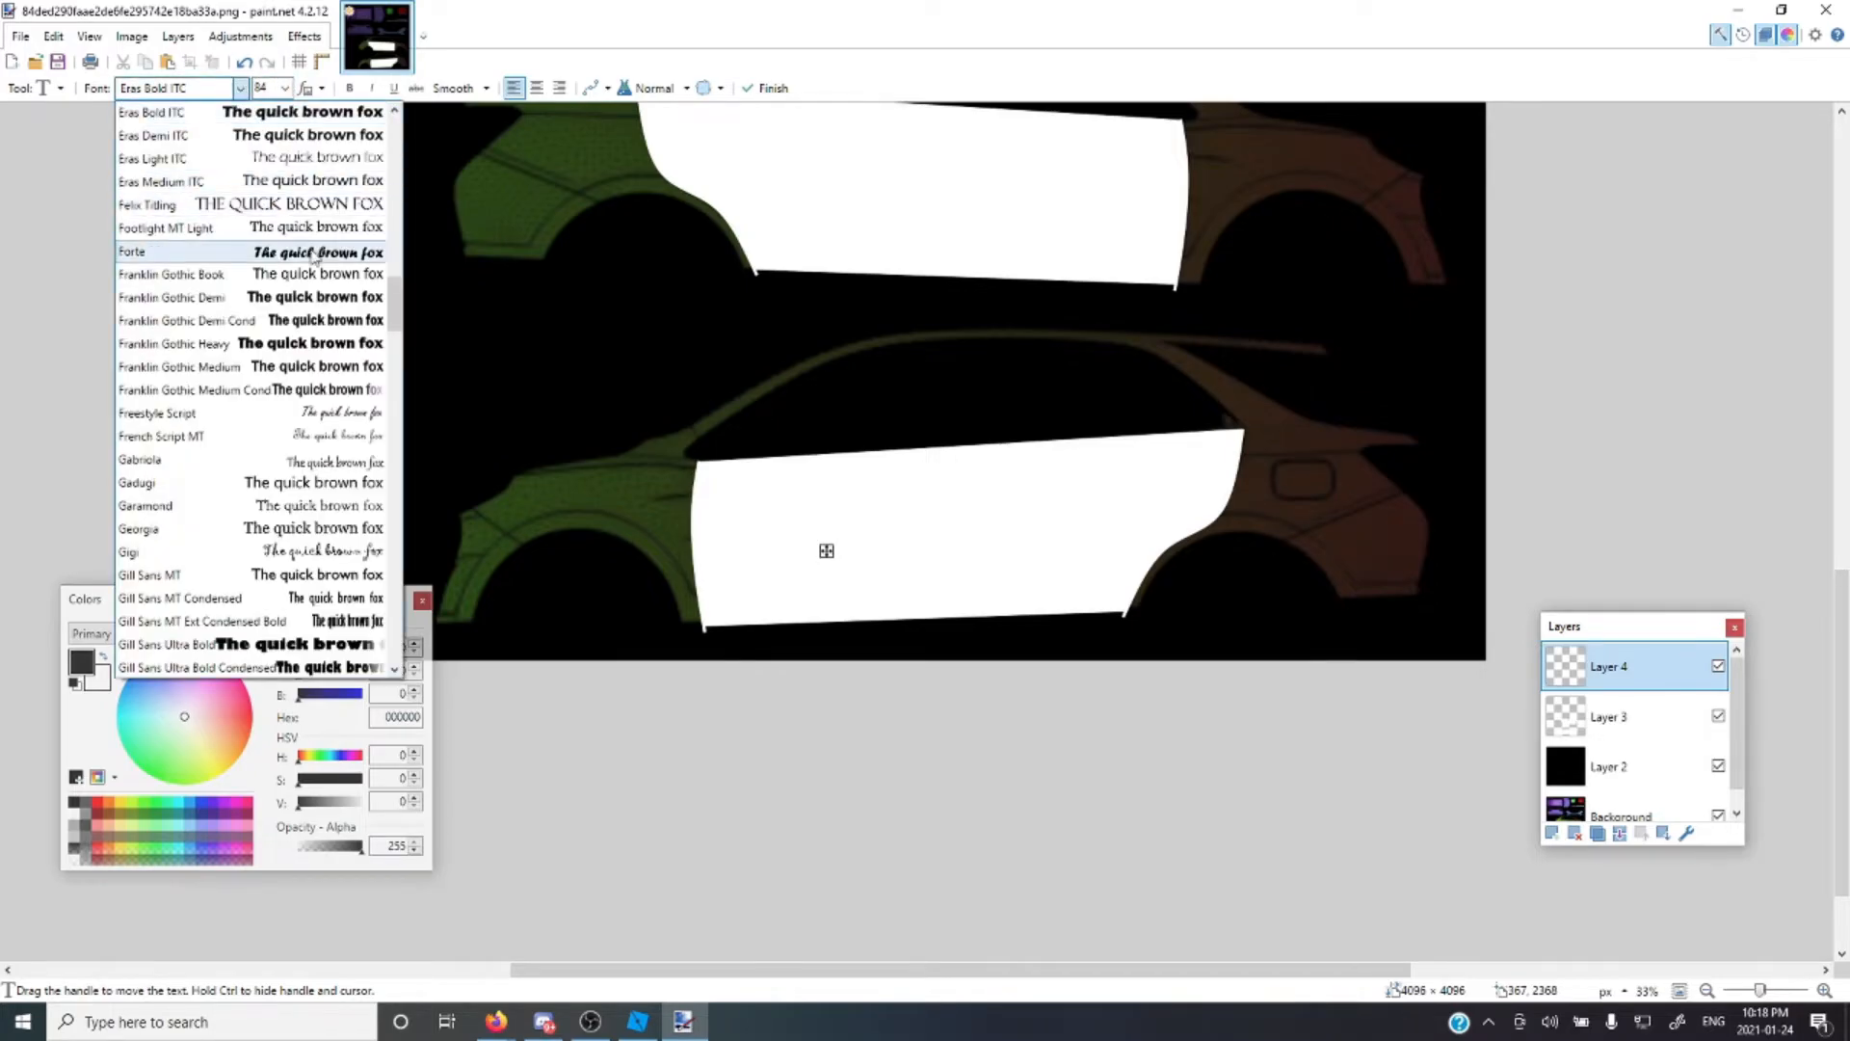
pyautogui.click(366, 328)
pyautogui.write('POLICE')
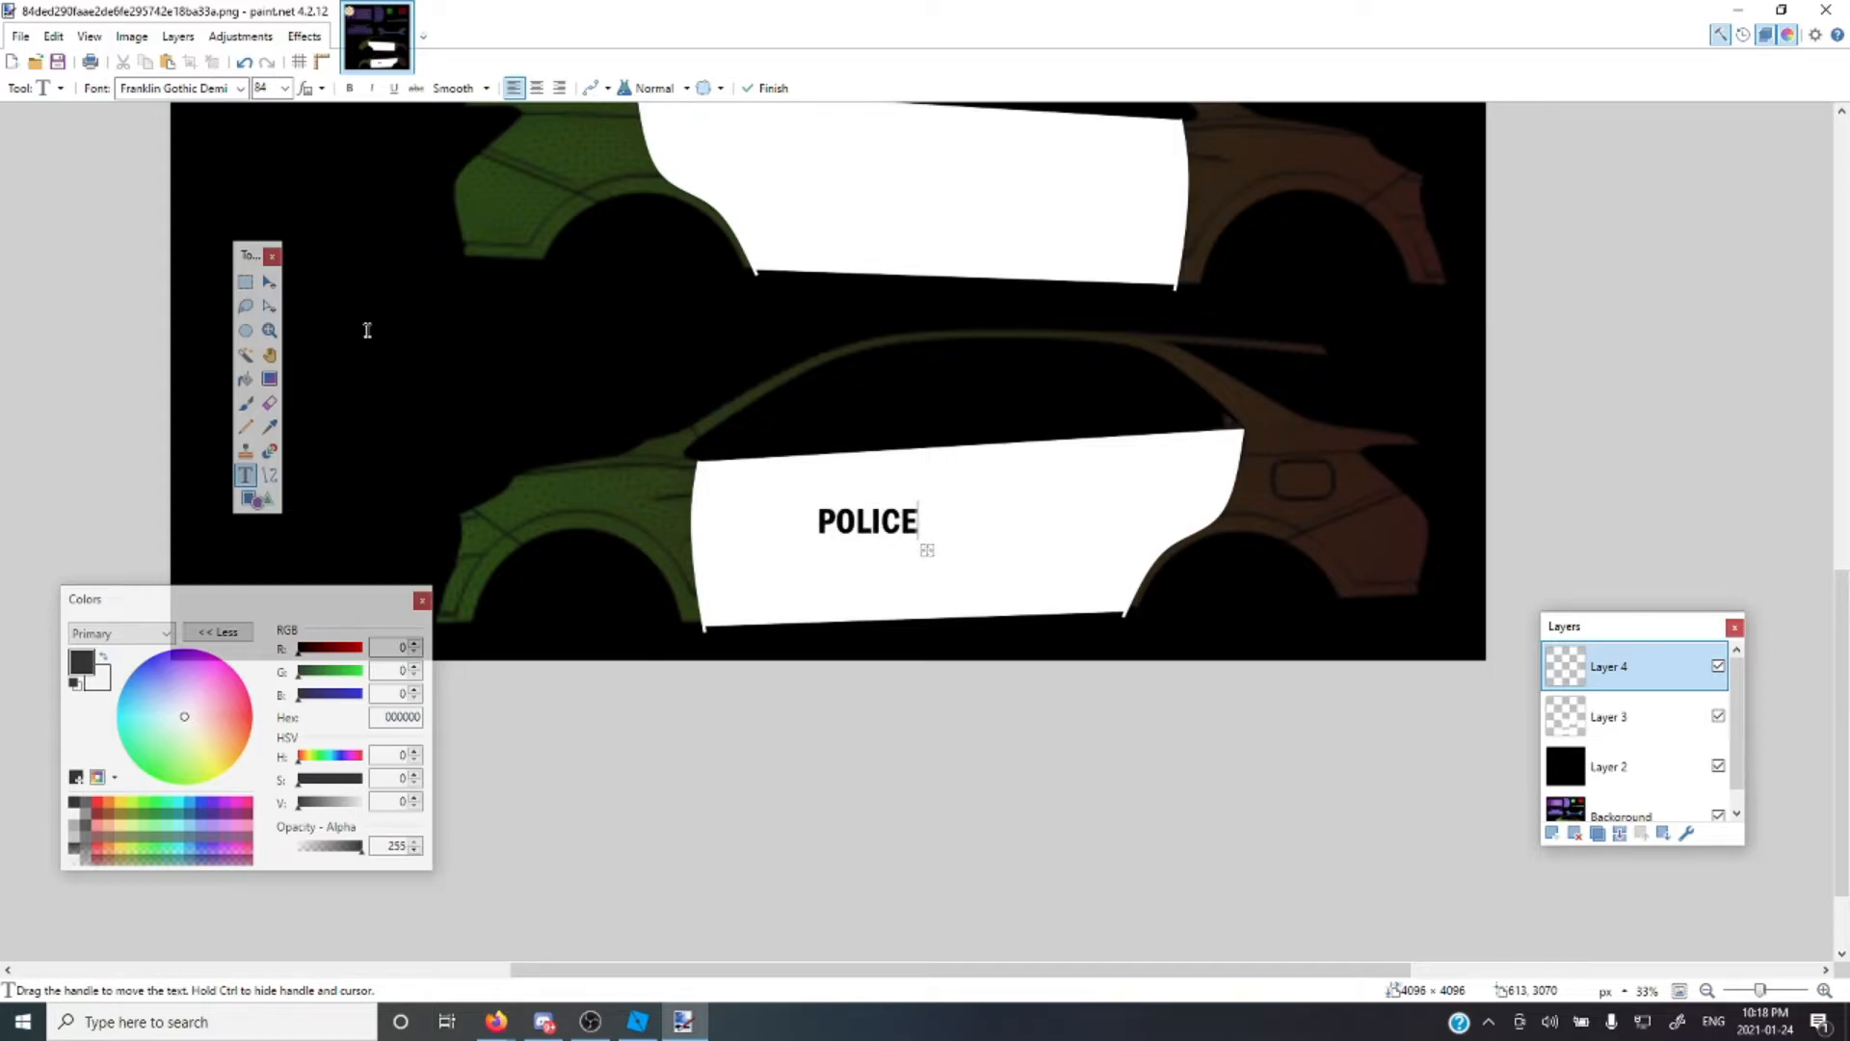
# Move the POLICE text to the front part of the lower car's door panel and tilt it slightly to follow the panel's slope
pyautogui.moveTo(937, 553); pyautogui.dragTo(850, 556)
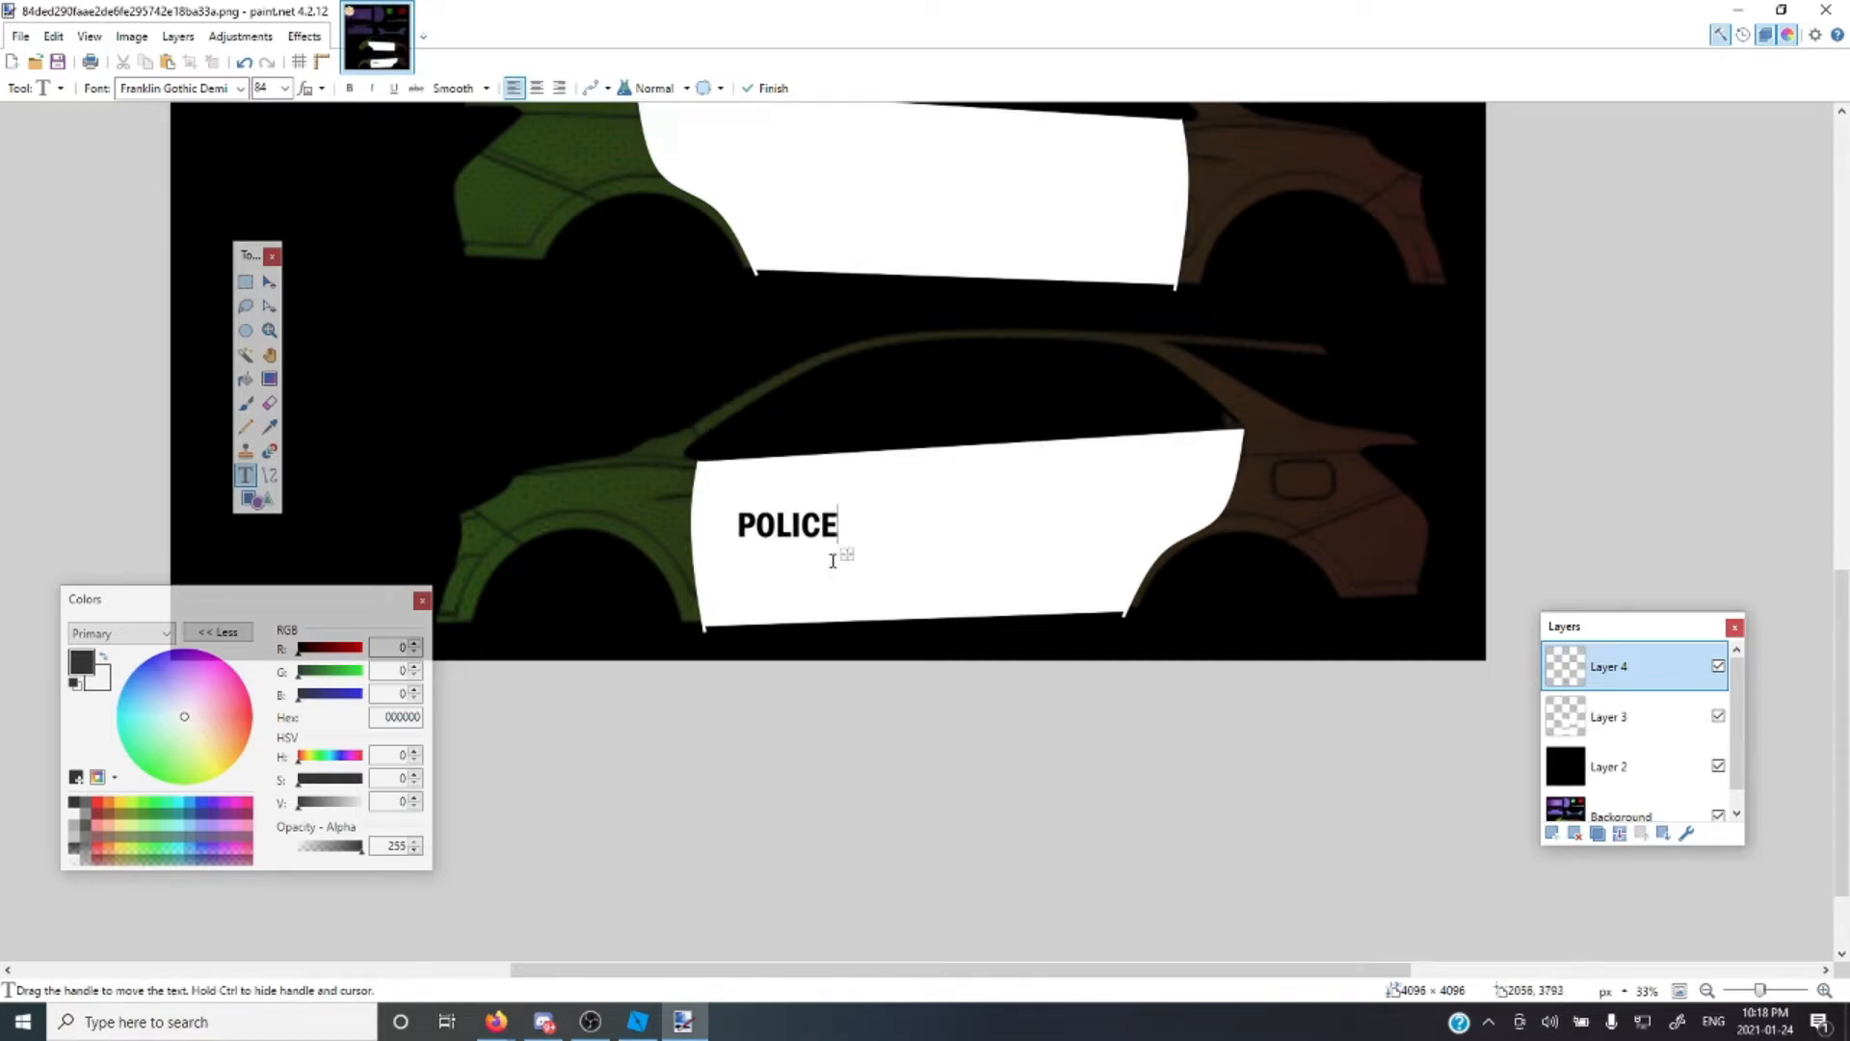
pyautogui.moveTo(846, 554); pyautogui.dragTo(849, 567)
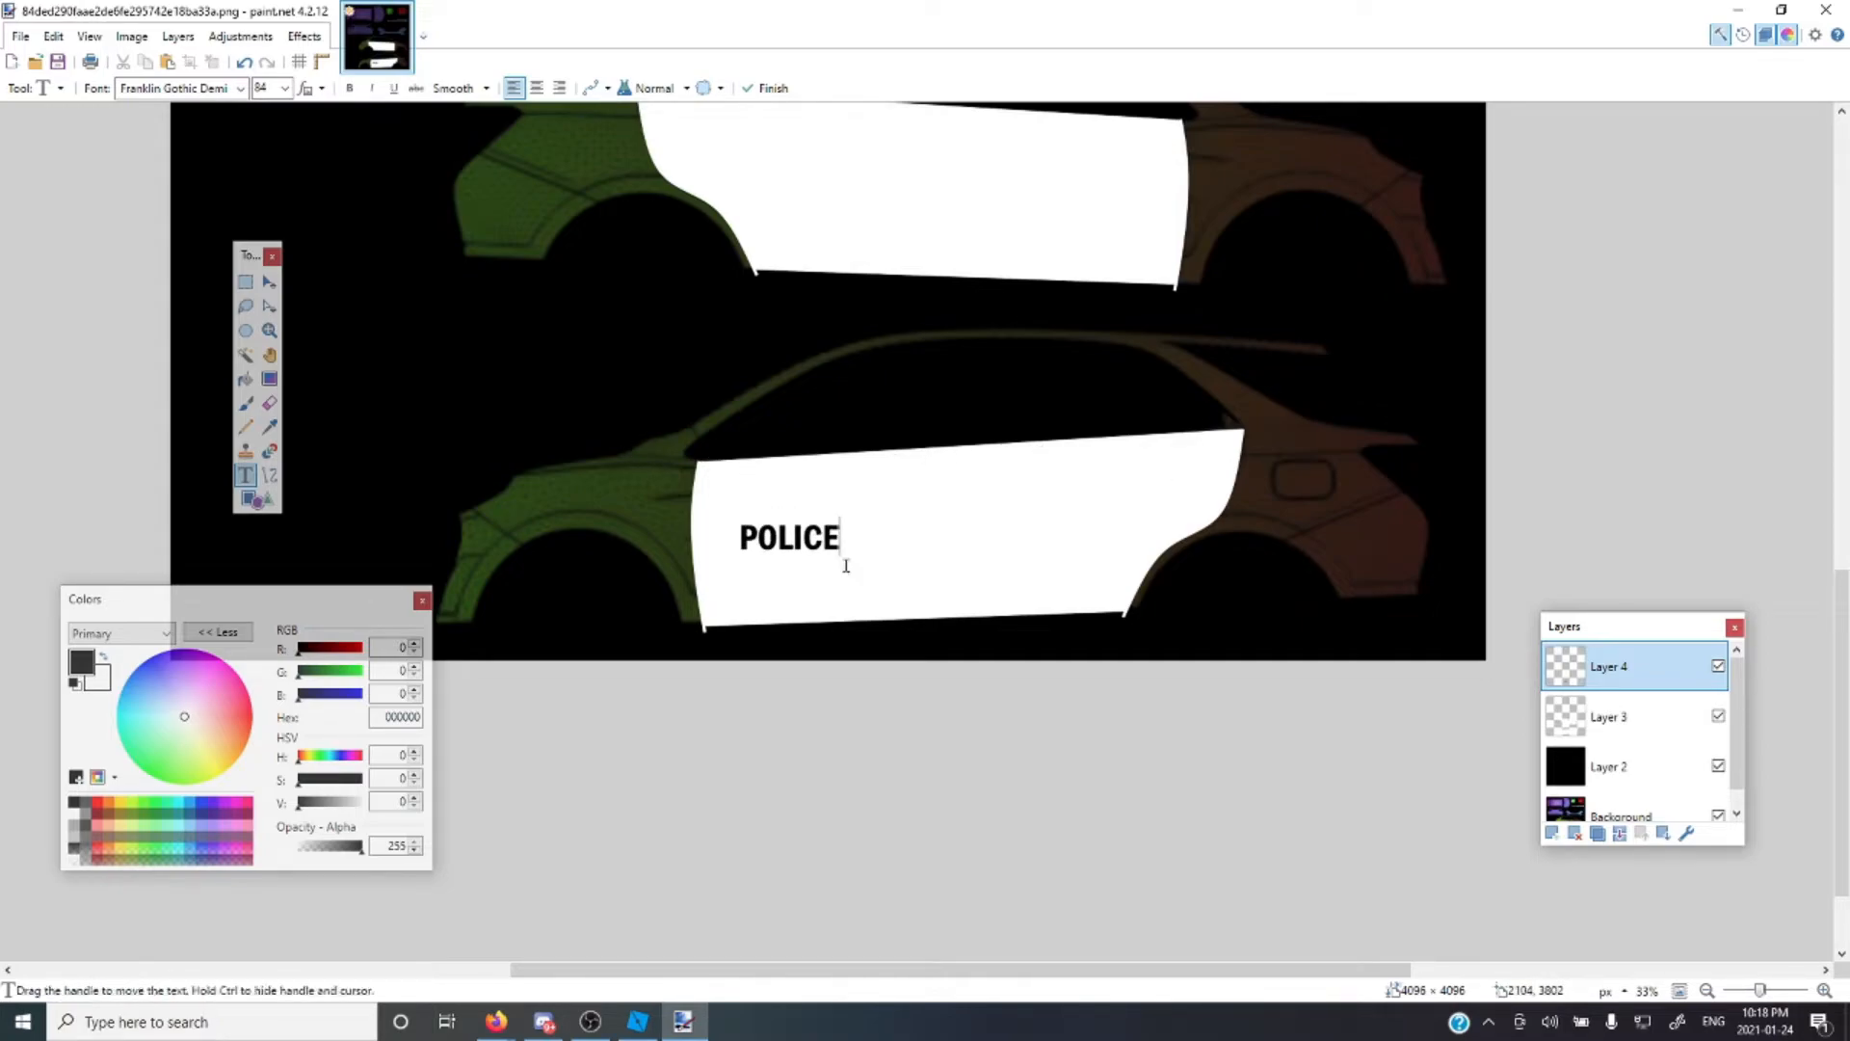
pyautogui.click(246, 281)
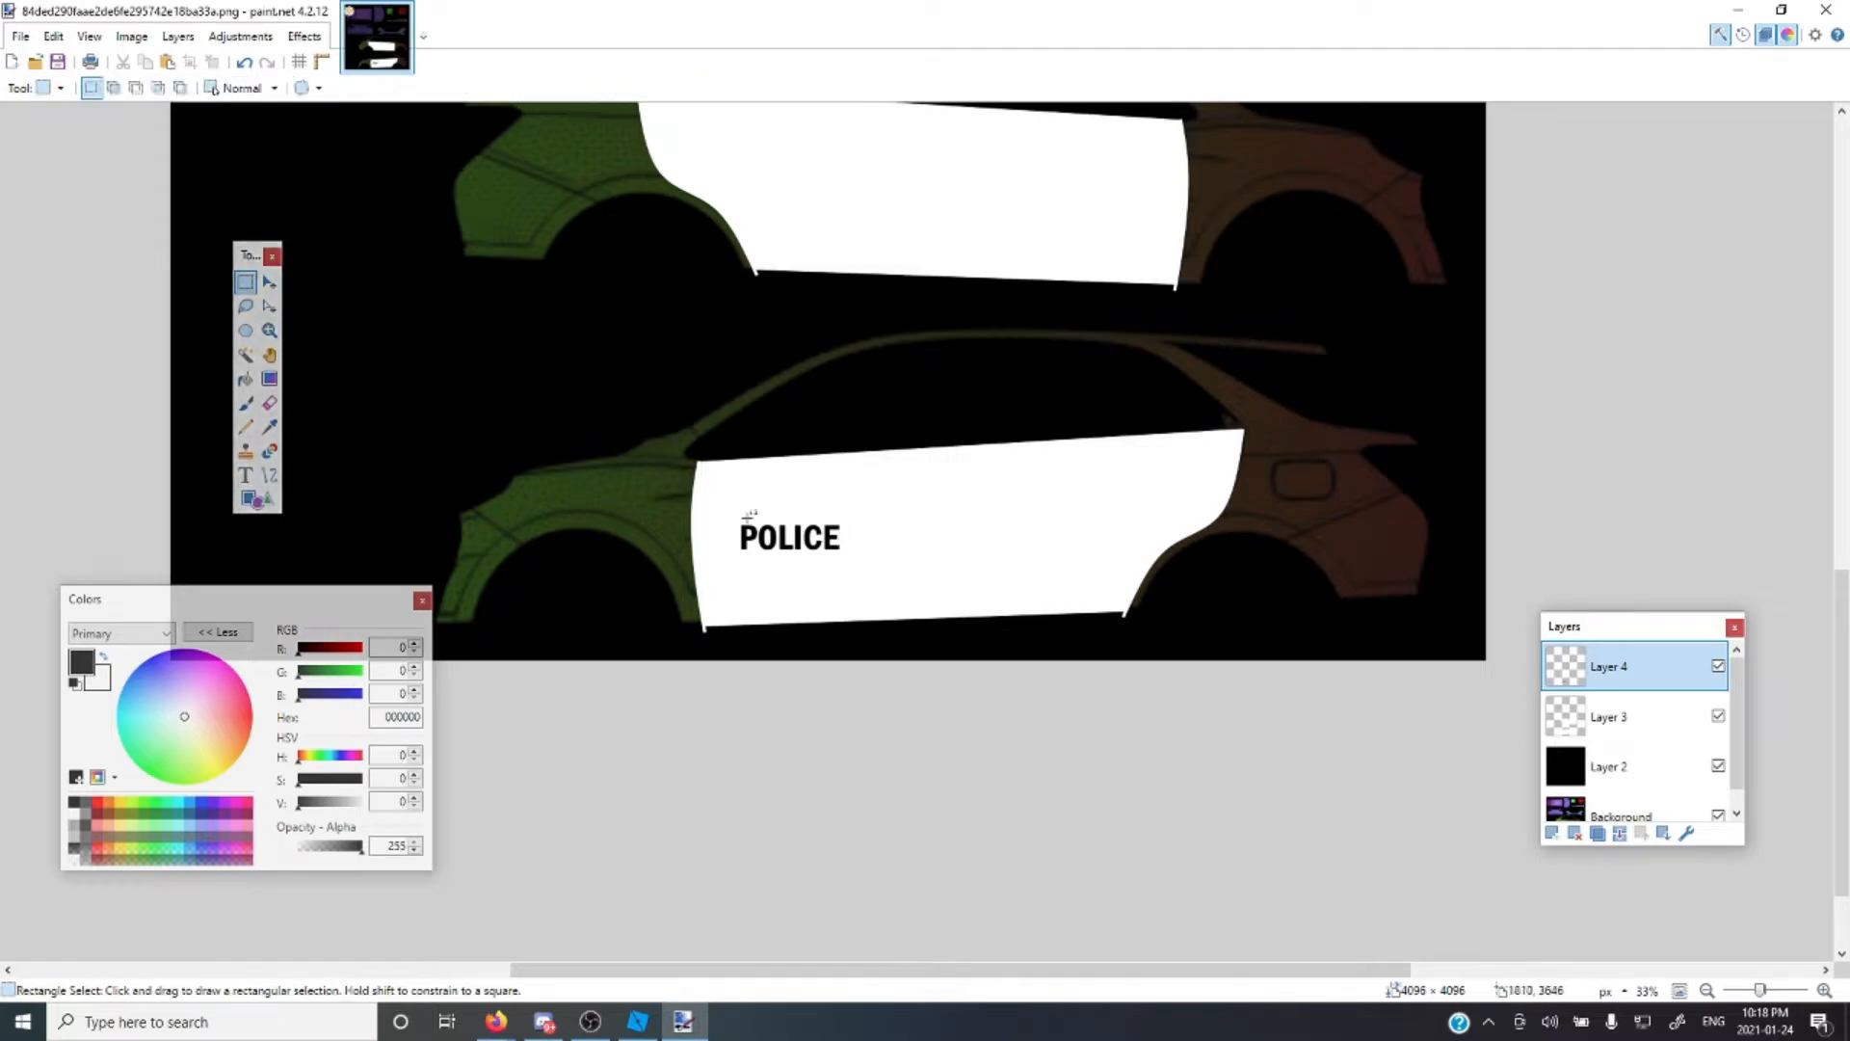
pyautogui.moveTo(744, 518); pyautogui.dragTo(844, 553)
pyautogui.click(270, 282)
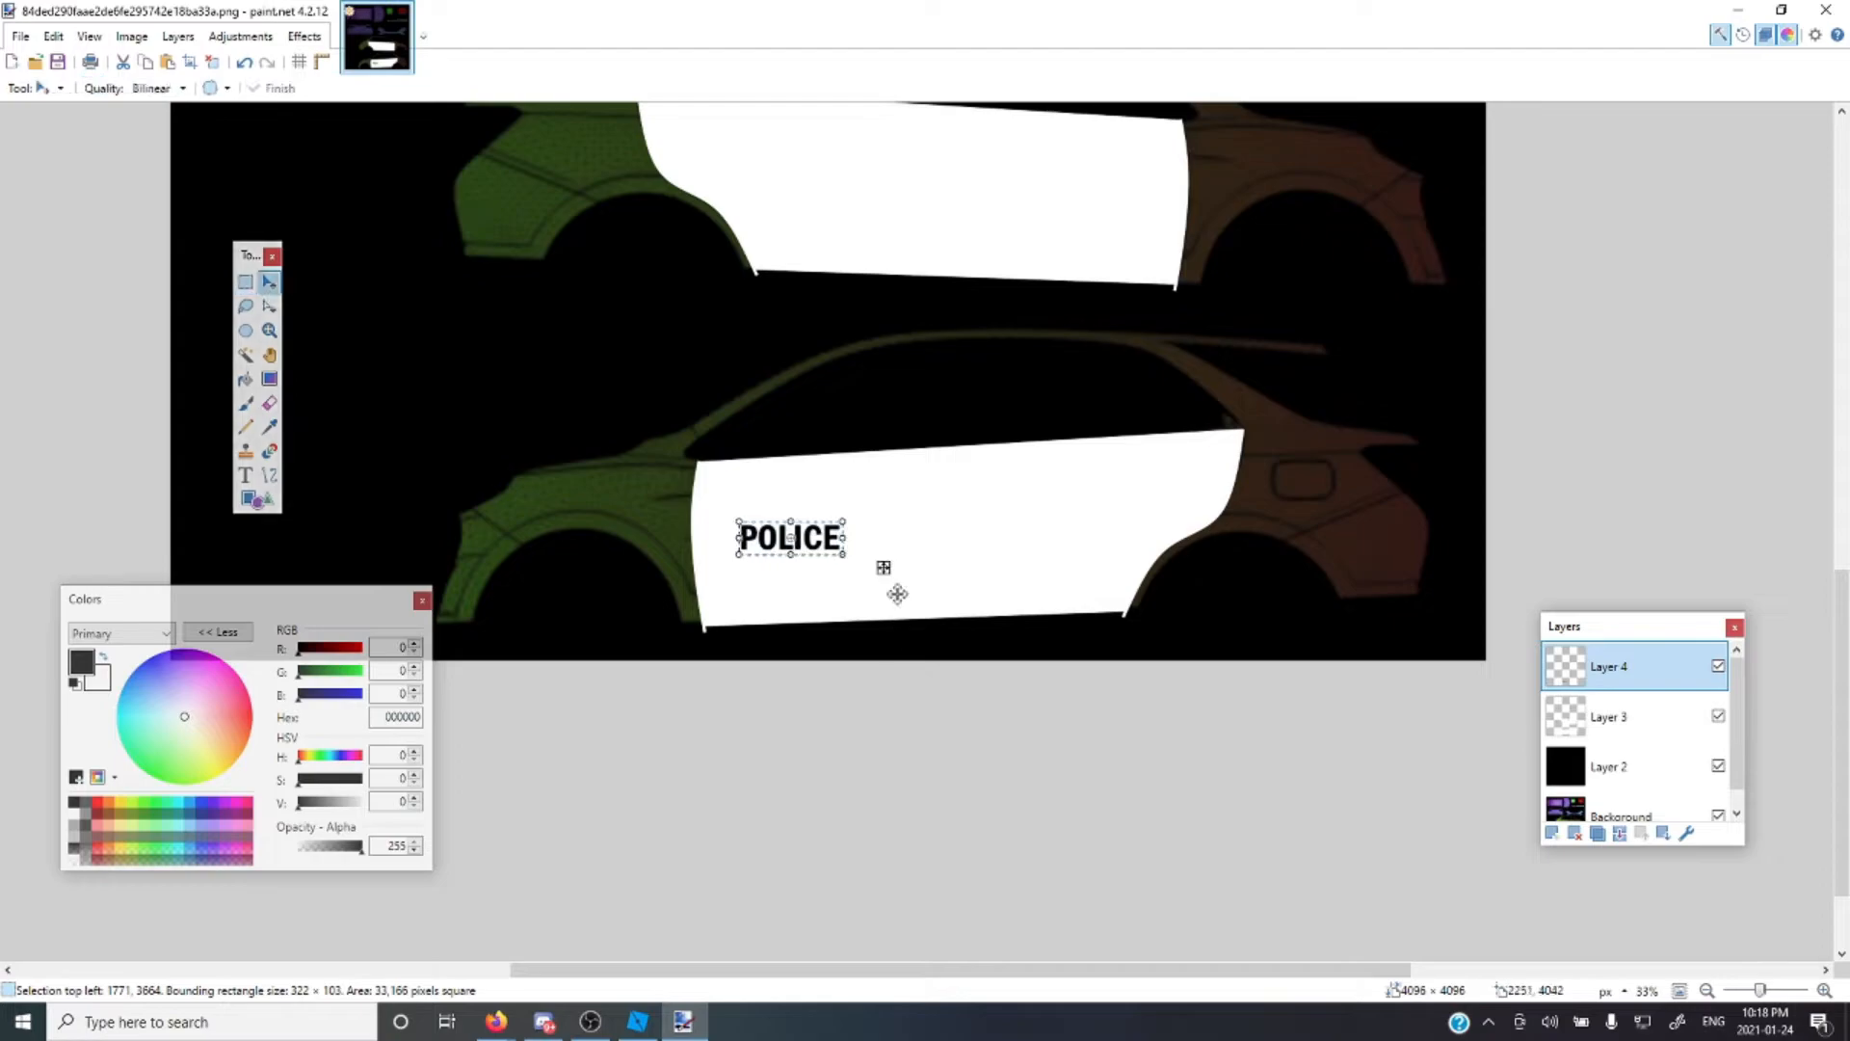
pyautogui.click(246, 281)
pyautogui.click(854, 570)
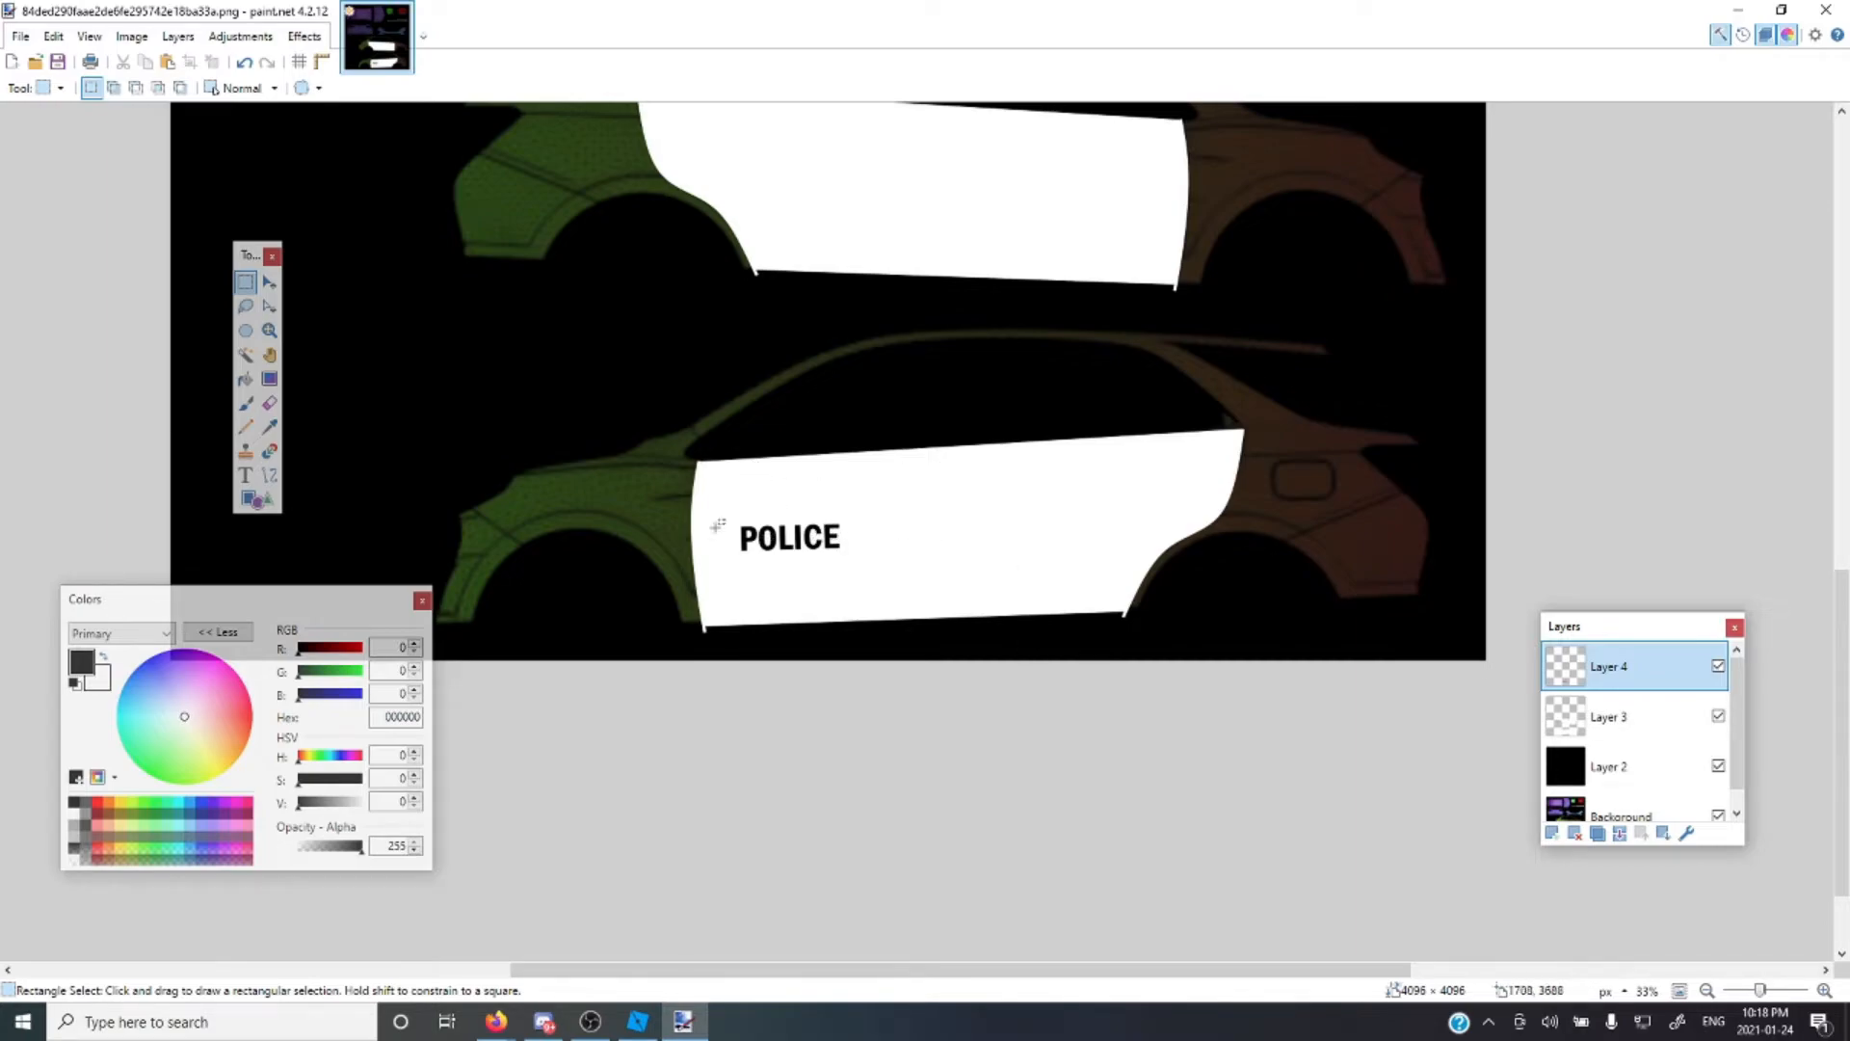
pyautogui.moveTo(733, 523); pyautogui.dragTo(873, 569)
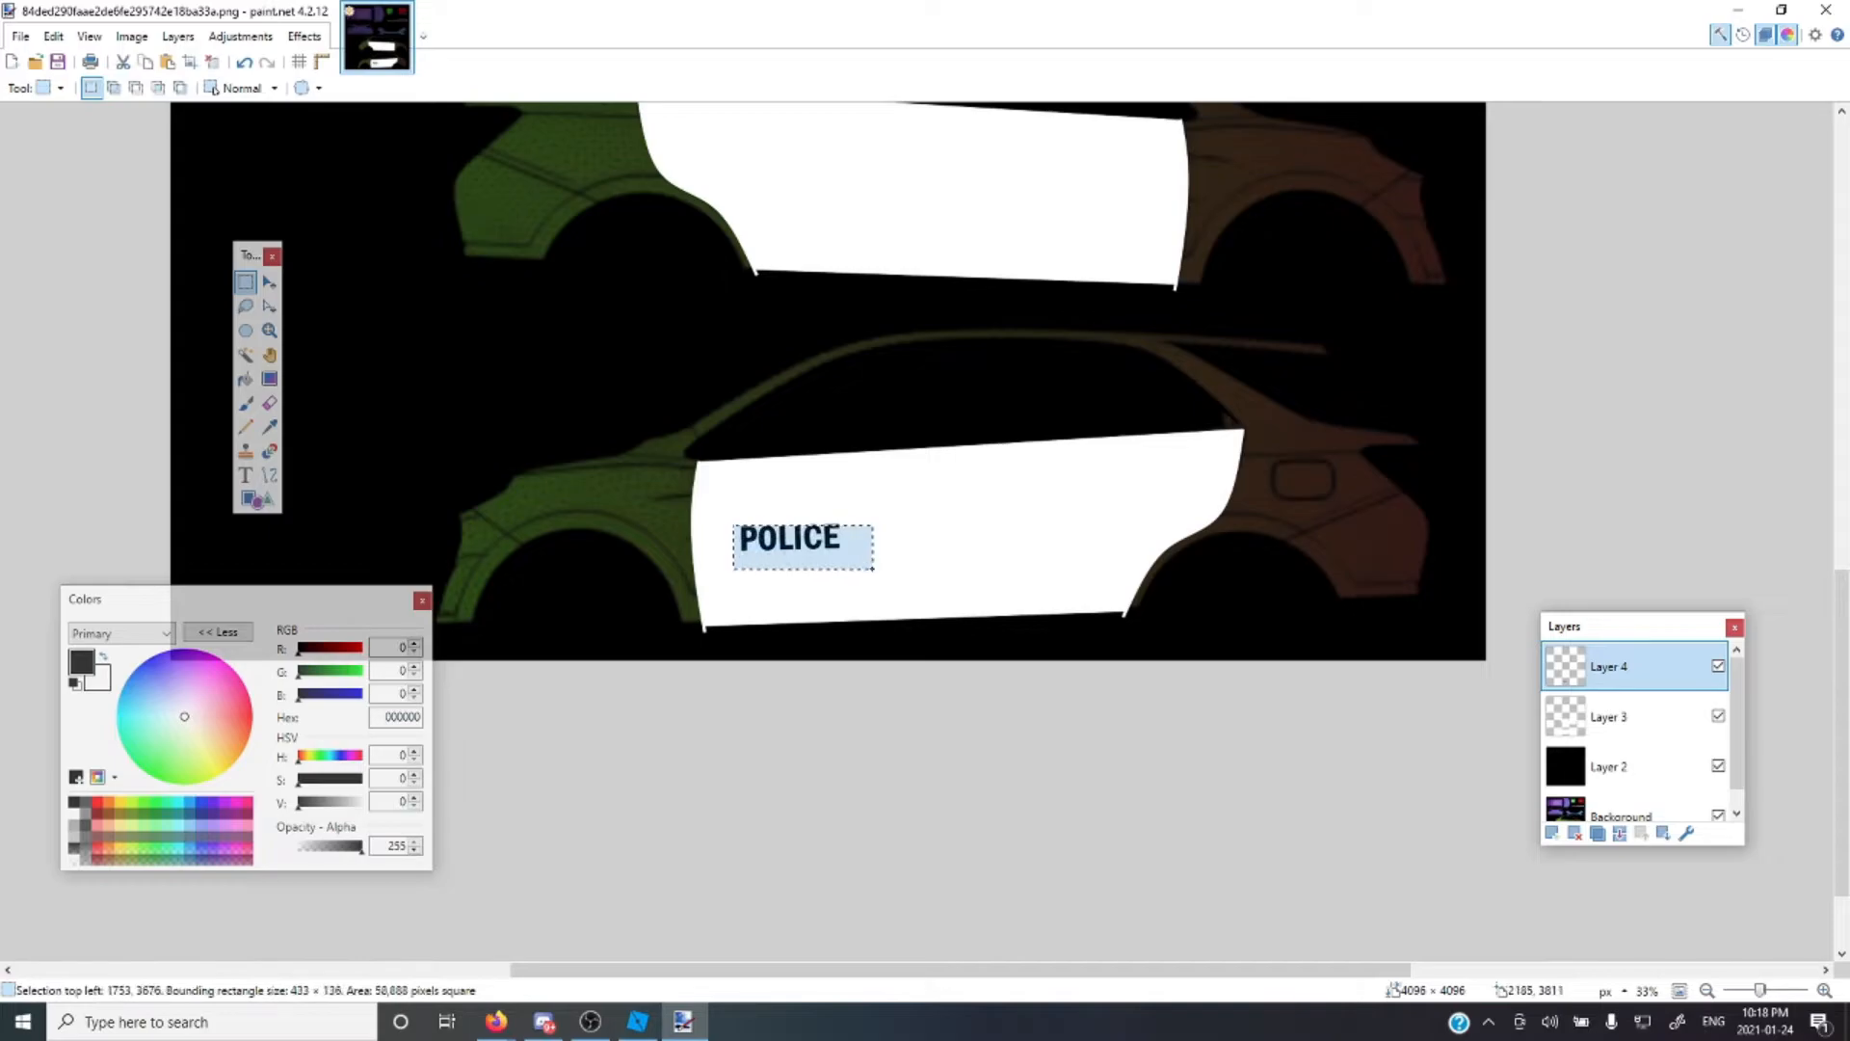
pyautogui.click(269, 281)
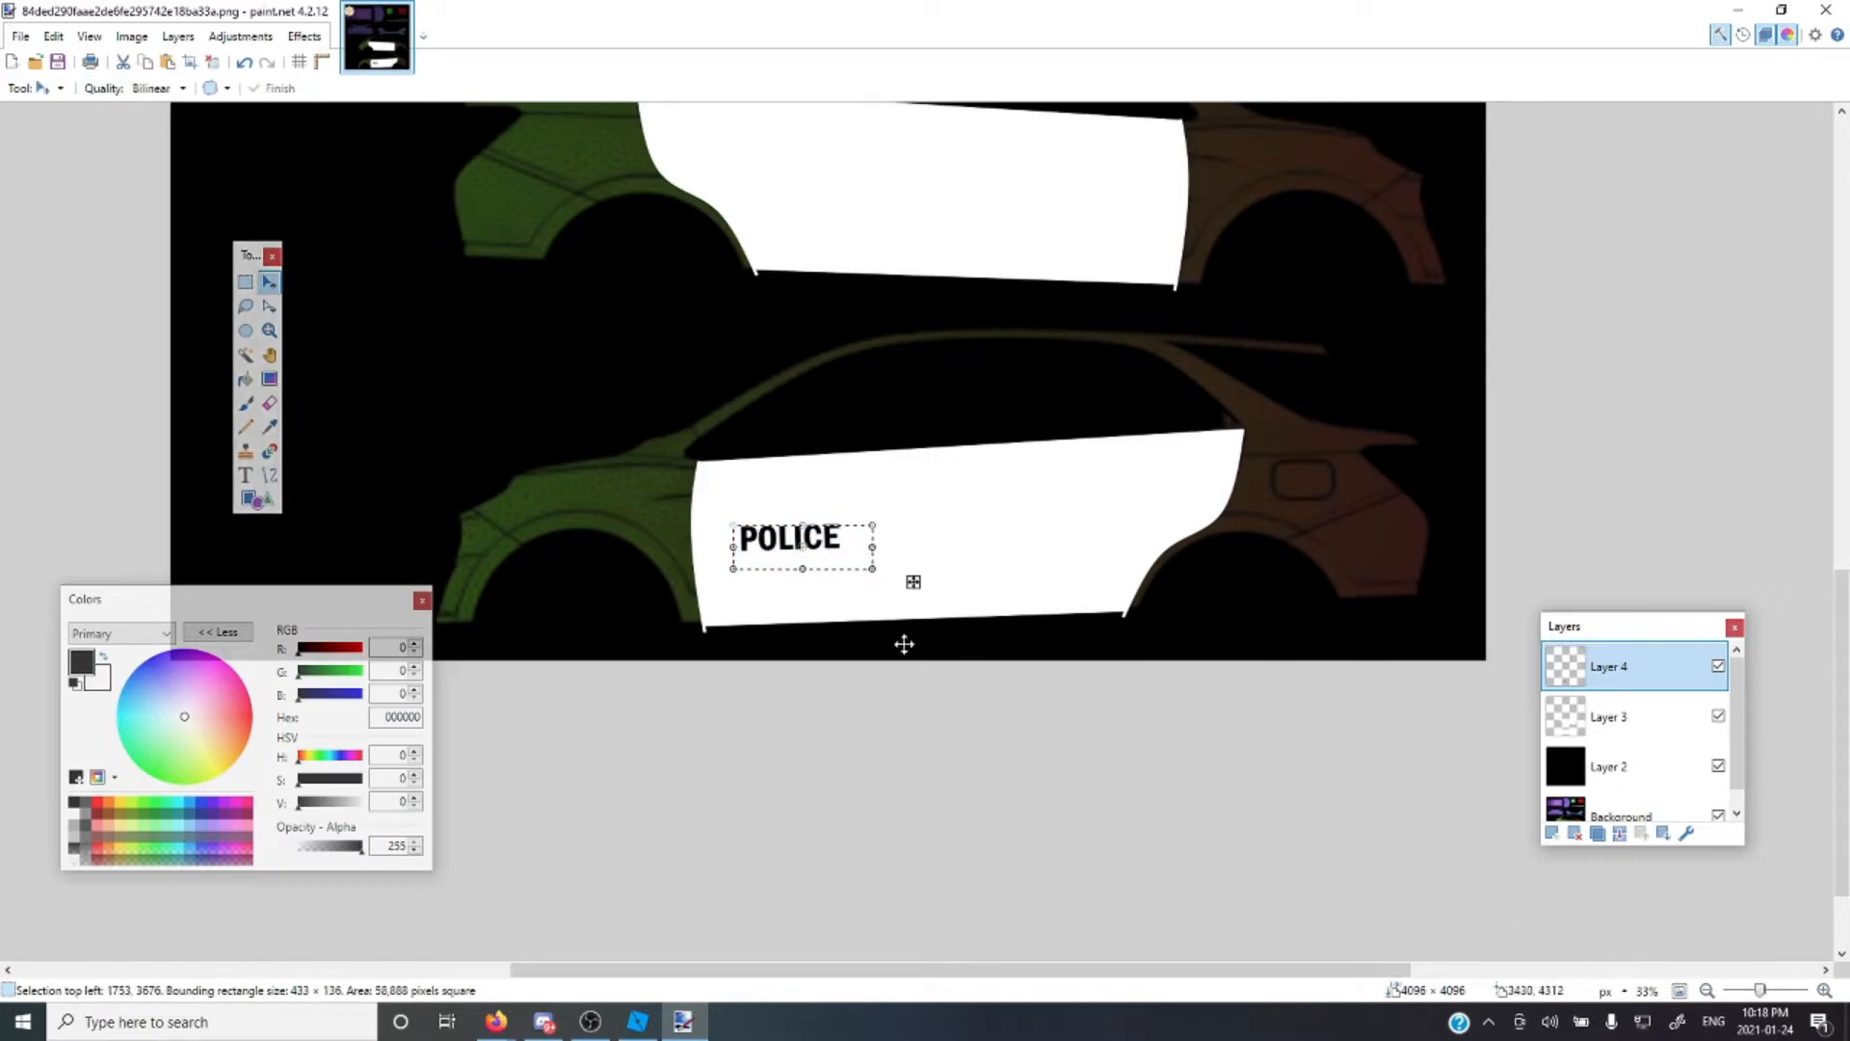
pyautogui.press('s')
pyautogui.hotkey('ctrl', 'd')
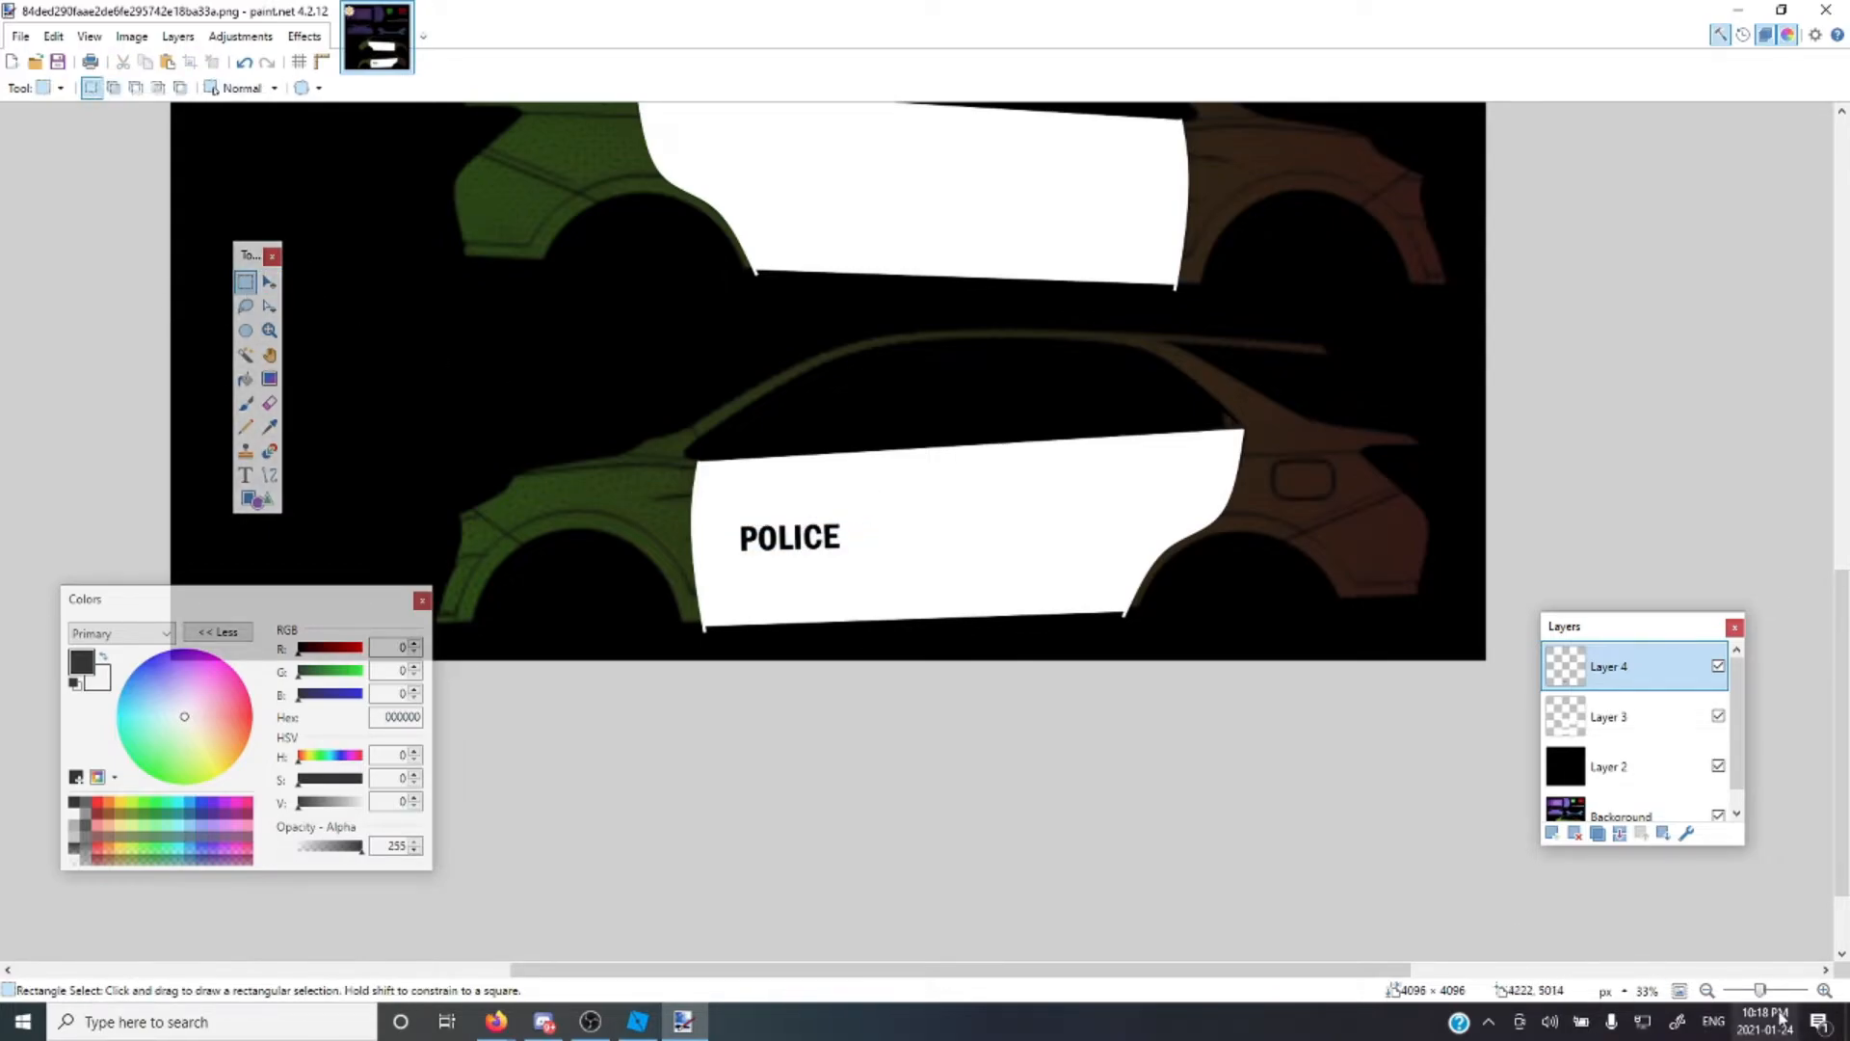
# Add a new layer and place it directly below the POLICE lettering layer
pyautogui.scroll(2, 786, 531)
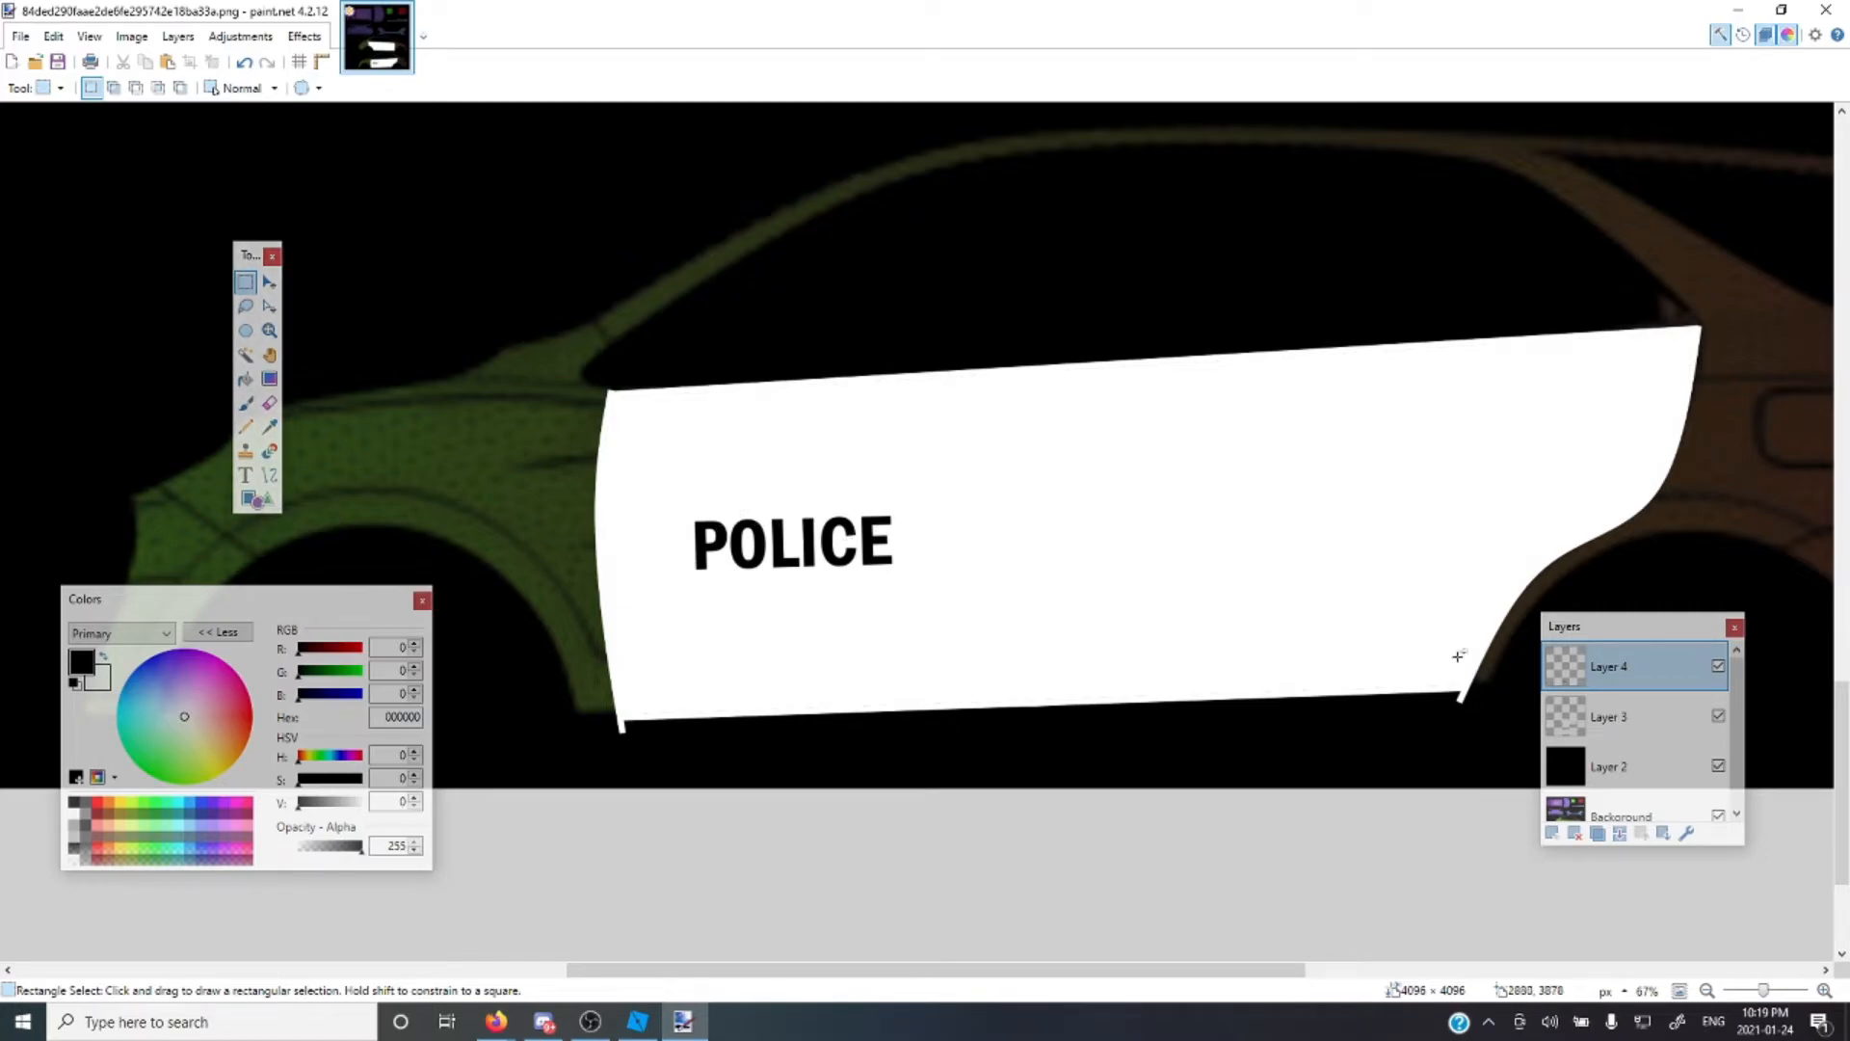
pyautogui.click(1555, 835)
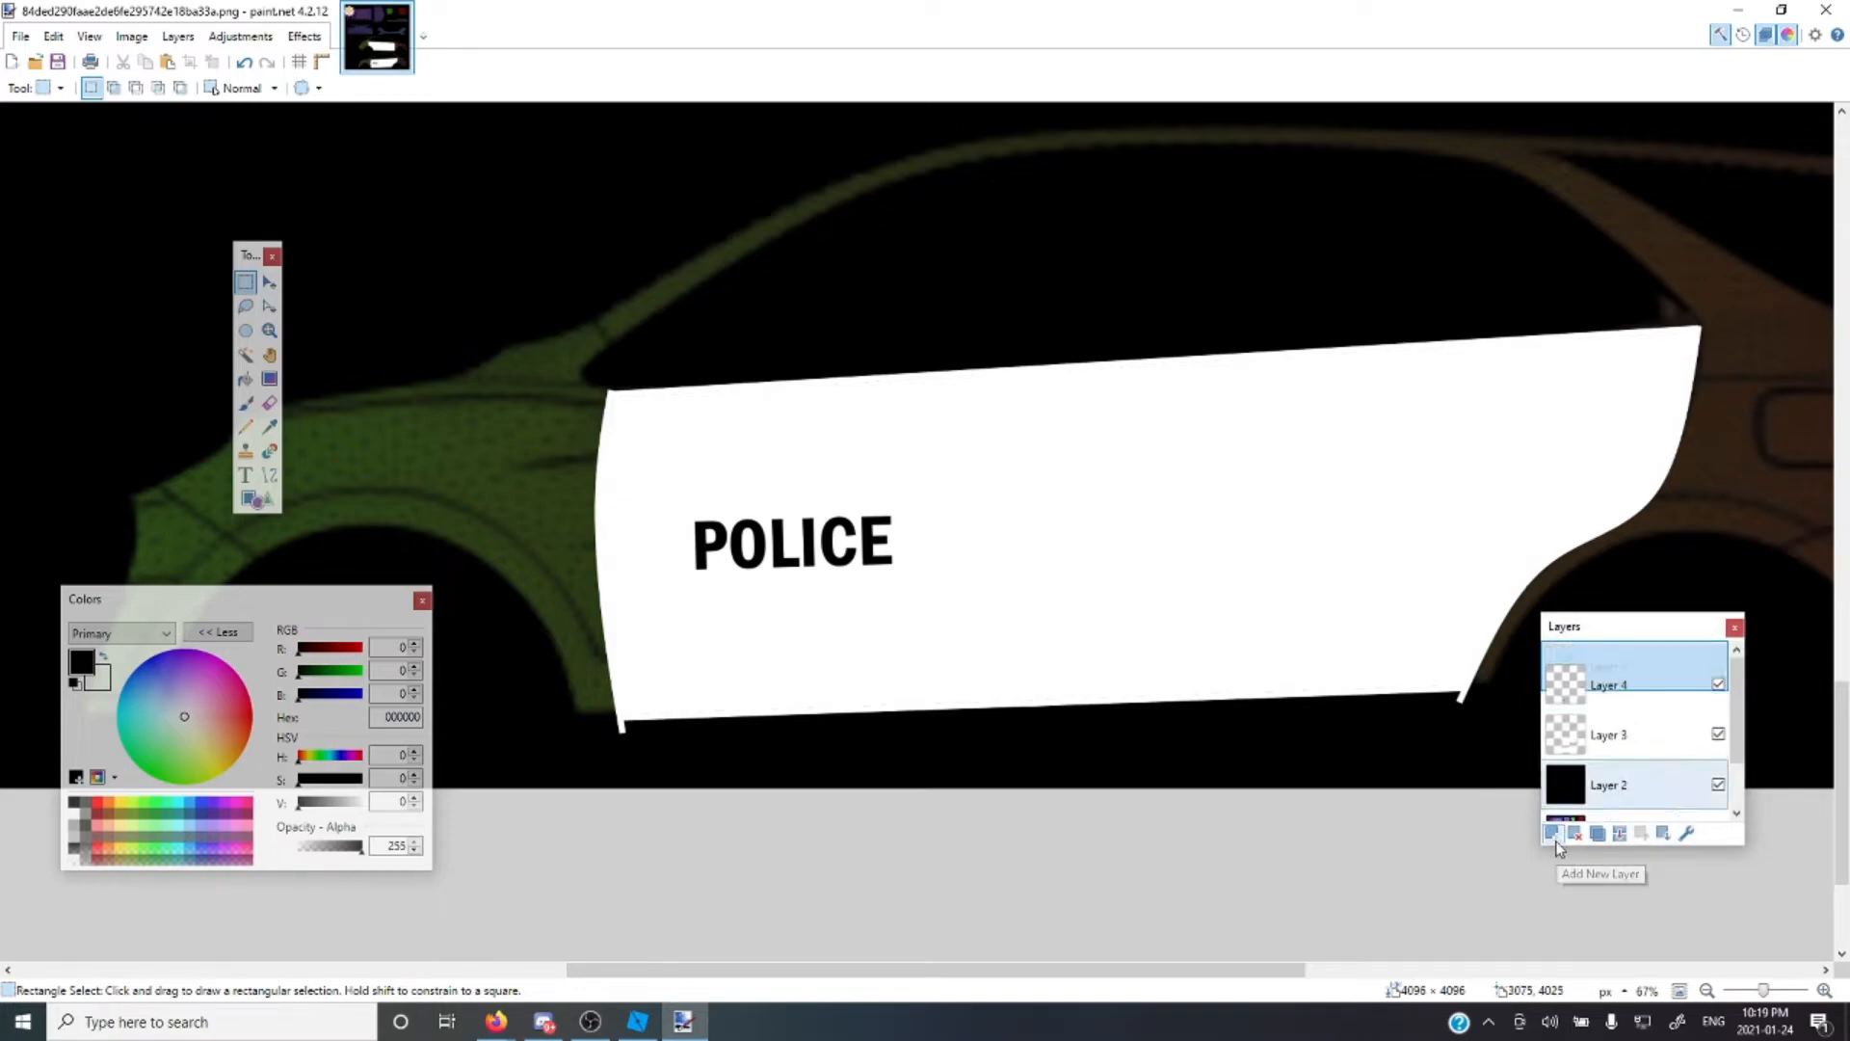
pyautogui.moveTo(1607, 672); pyautogui.dragTo(1625, 715)
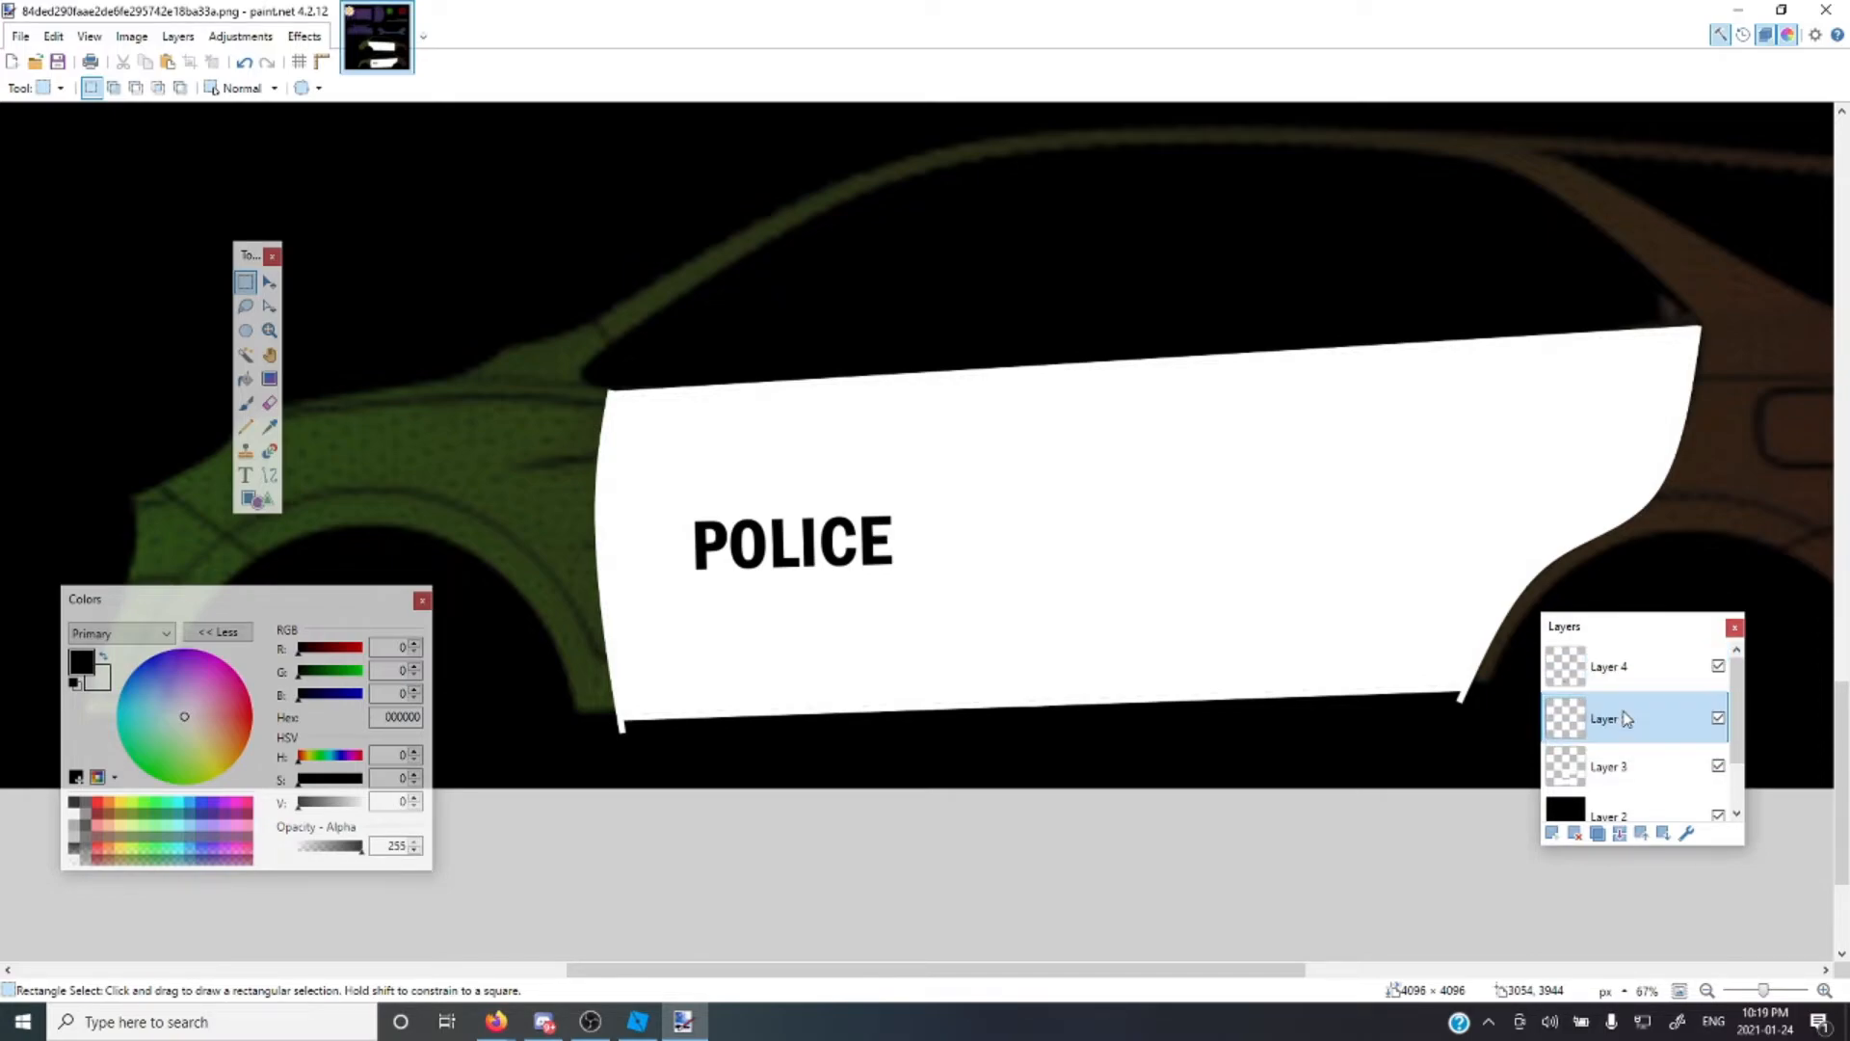
# Start a text on the new layer beside the black lettering and set its colour to blue 0026FF
pyautogui.click(245, 475)
pyautogui.click(675, 546)
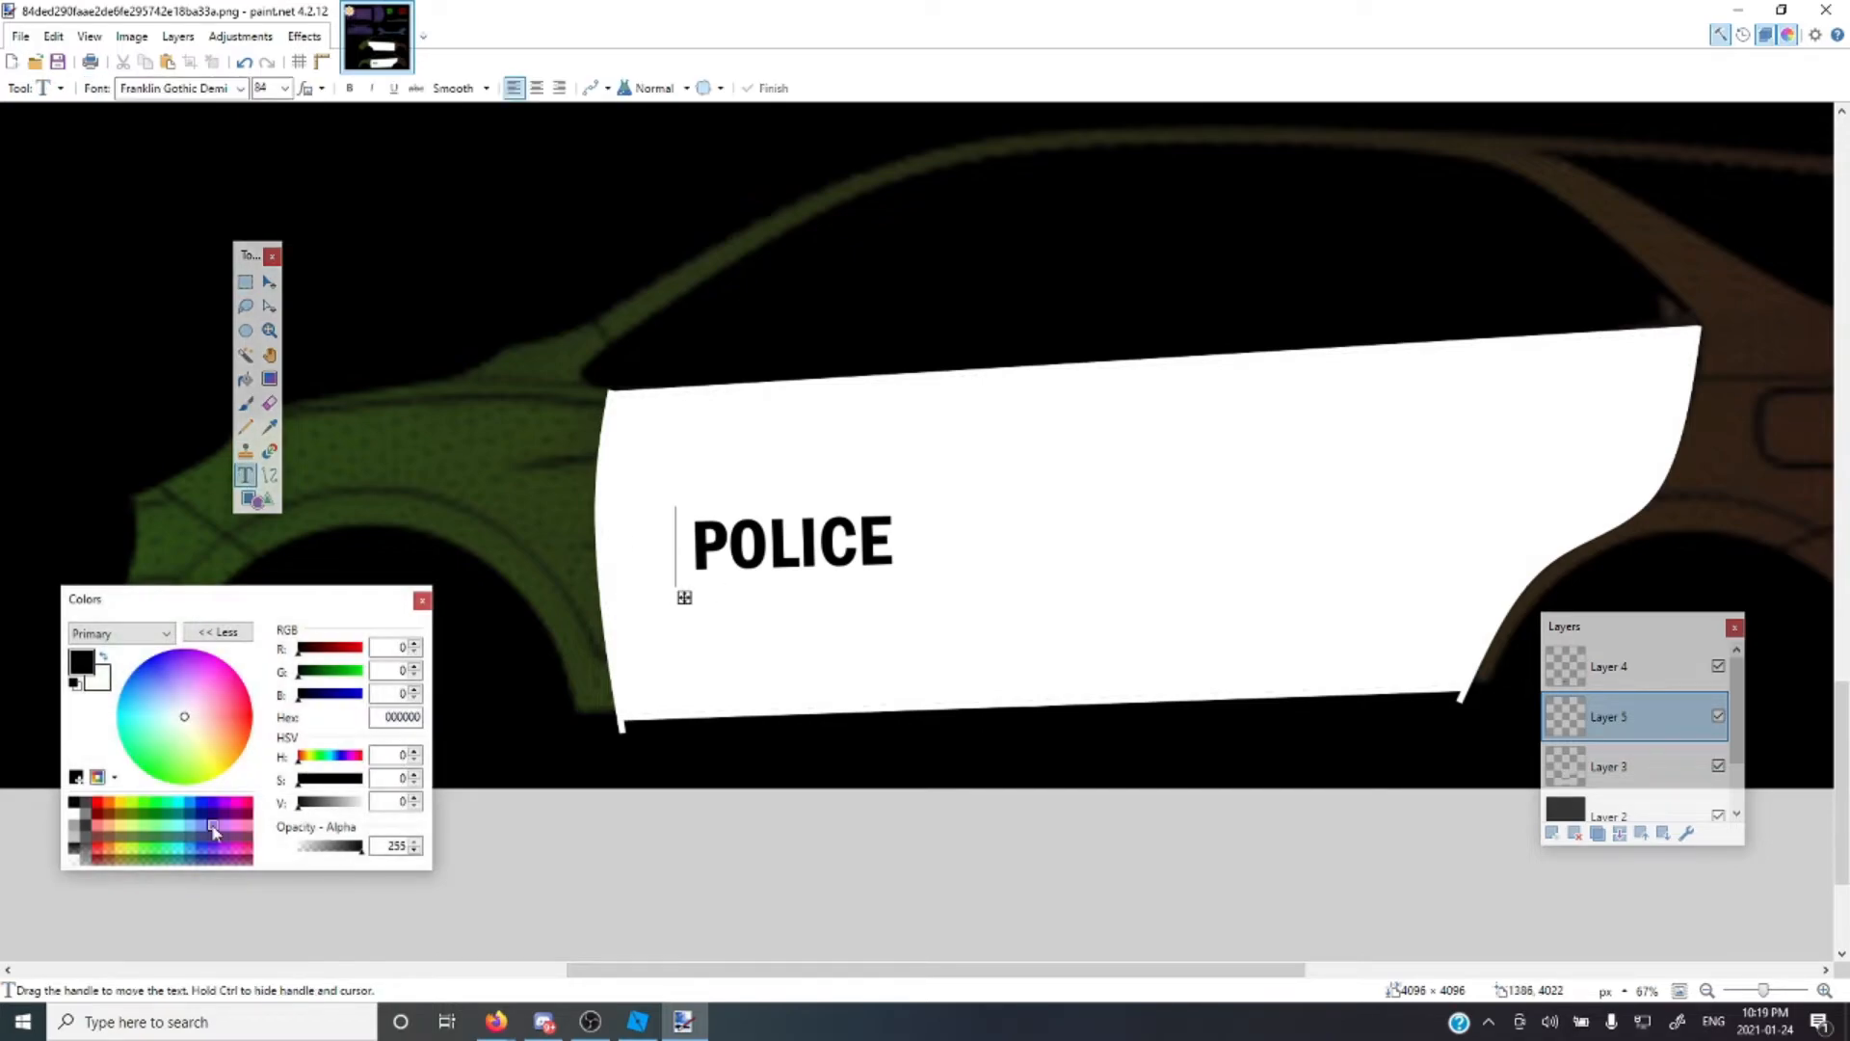
pyautogui.click(202, 802)
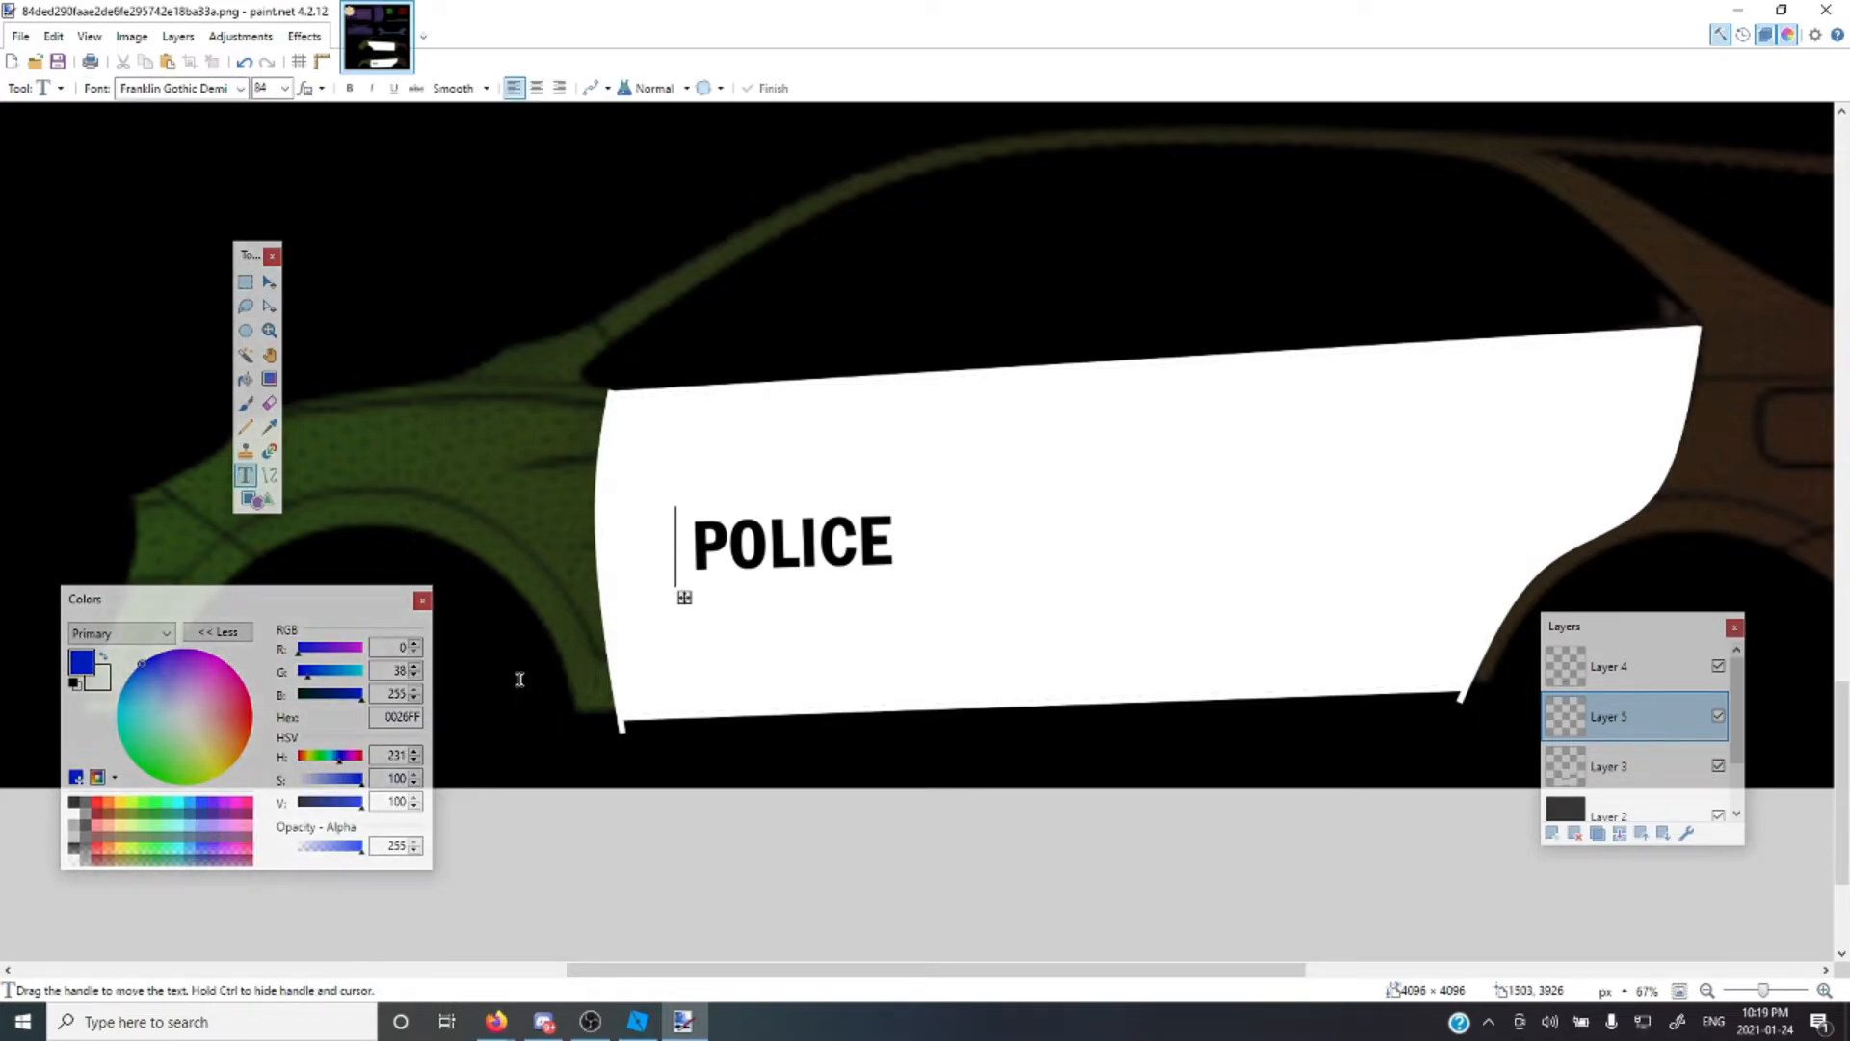
# Write POLICE in blue at size 86 and position it just beneath the black lettering
pyautogui.write('POLICE')
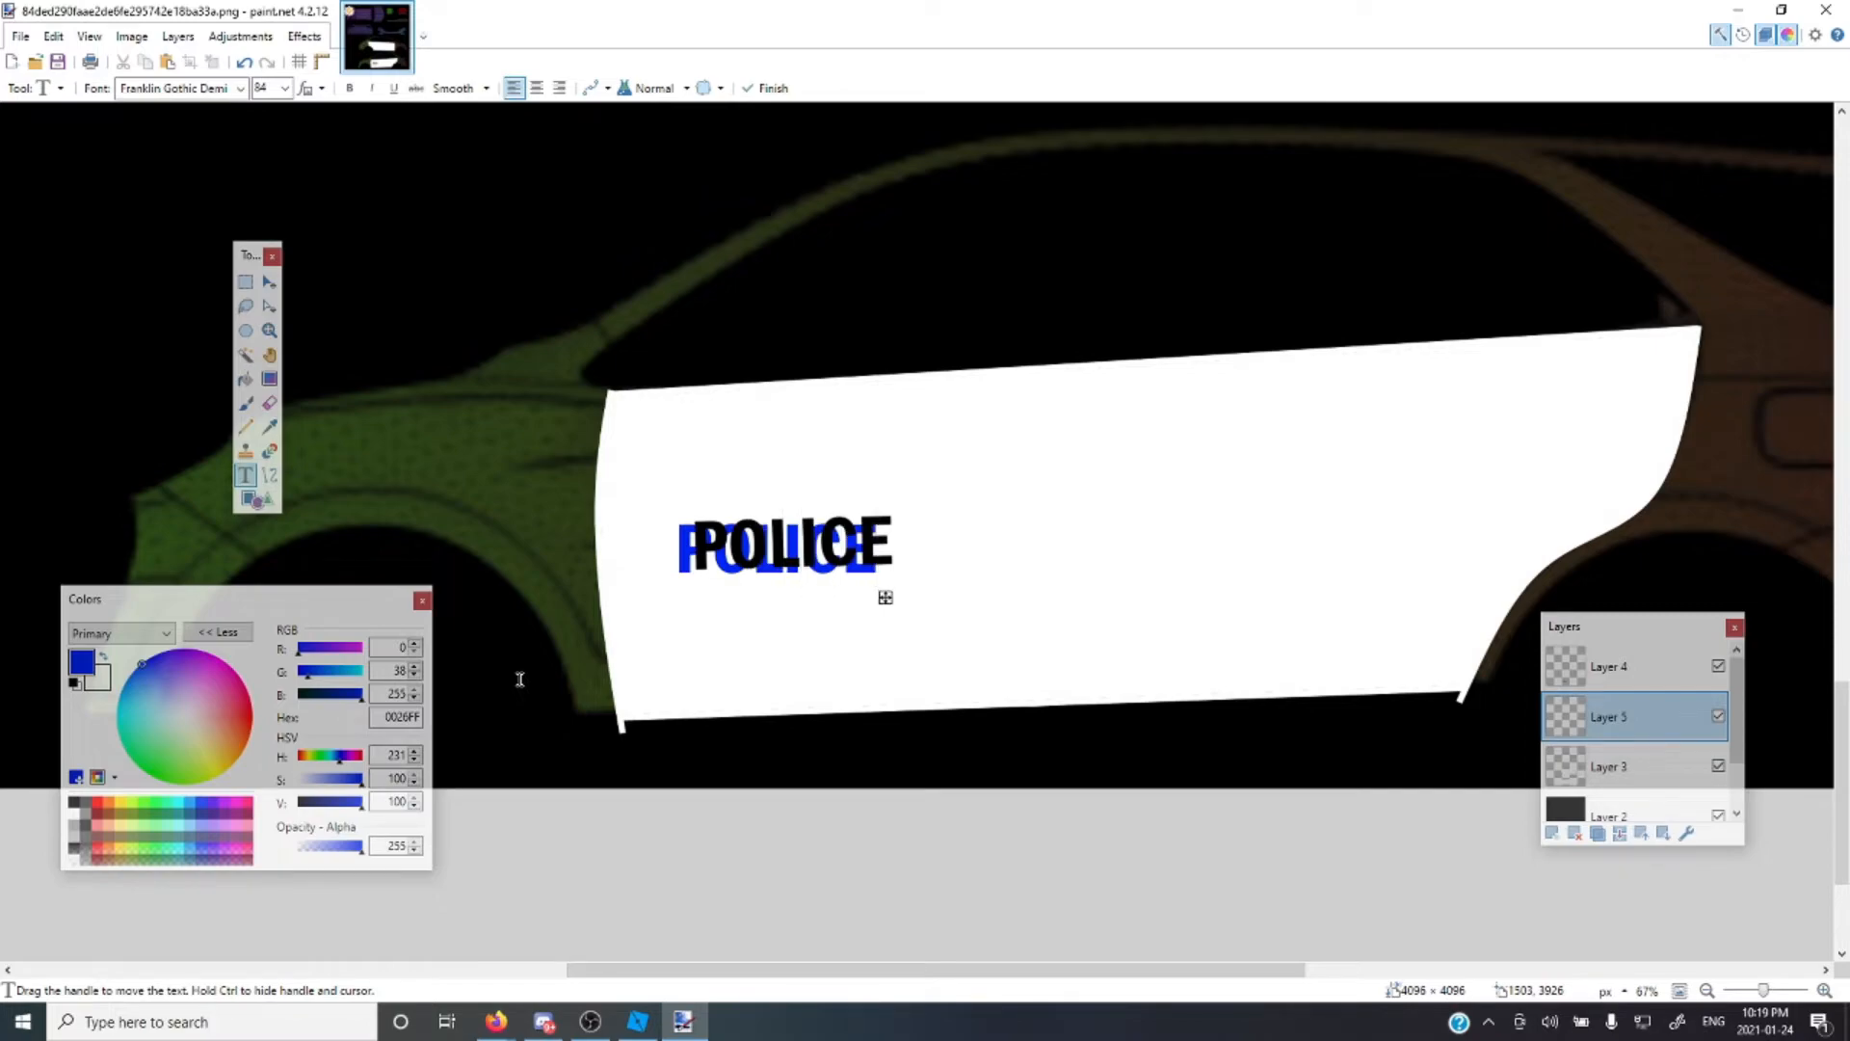
pyautogui.click(283, 89)
pyautogui.click(272, 88)
pyautogui.write('86')
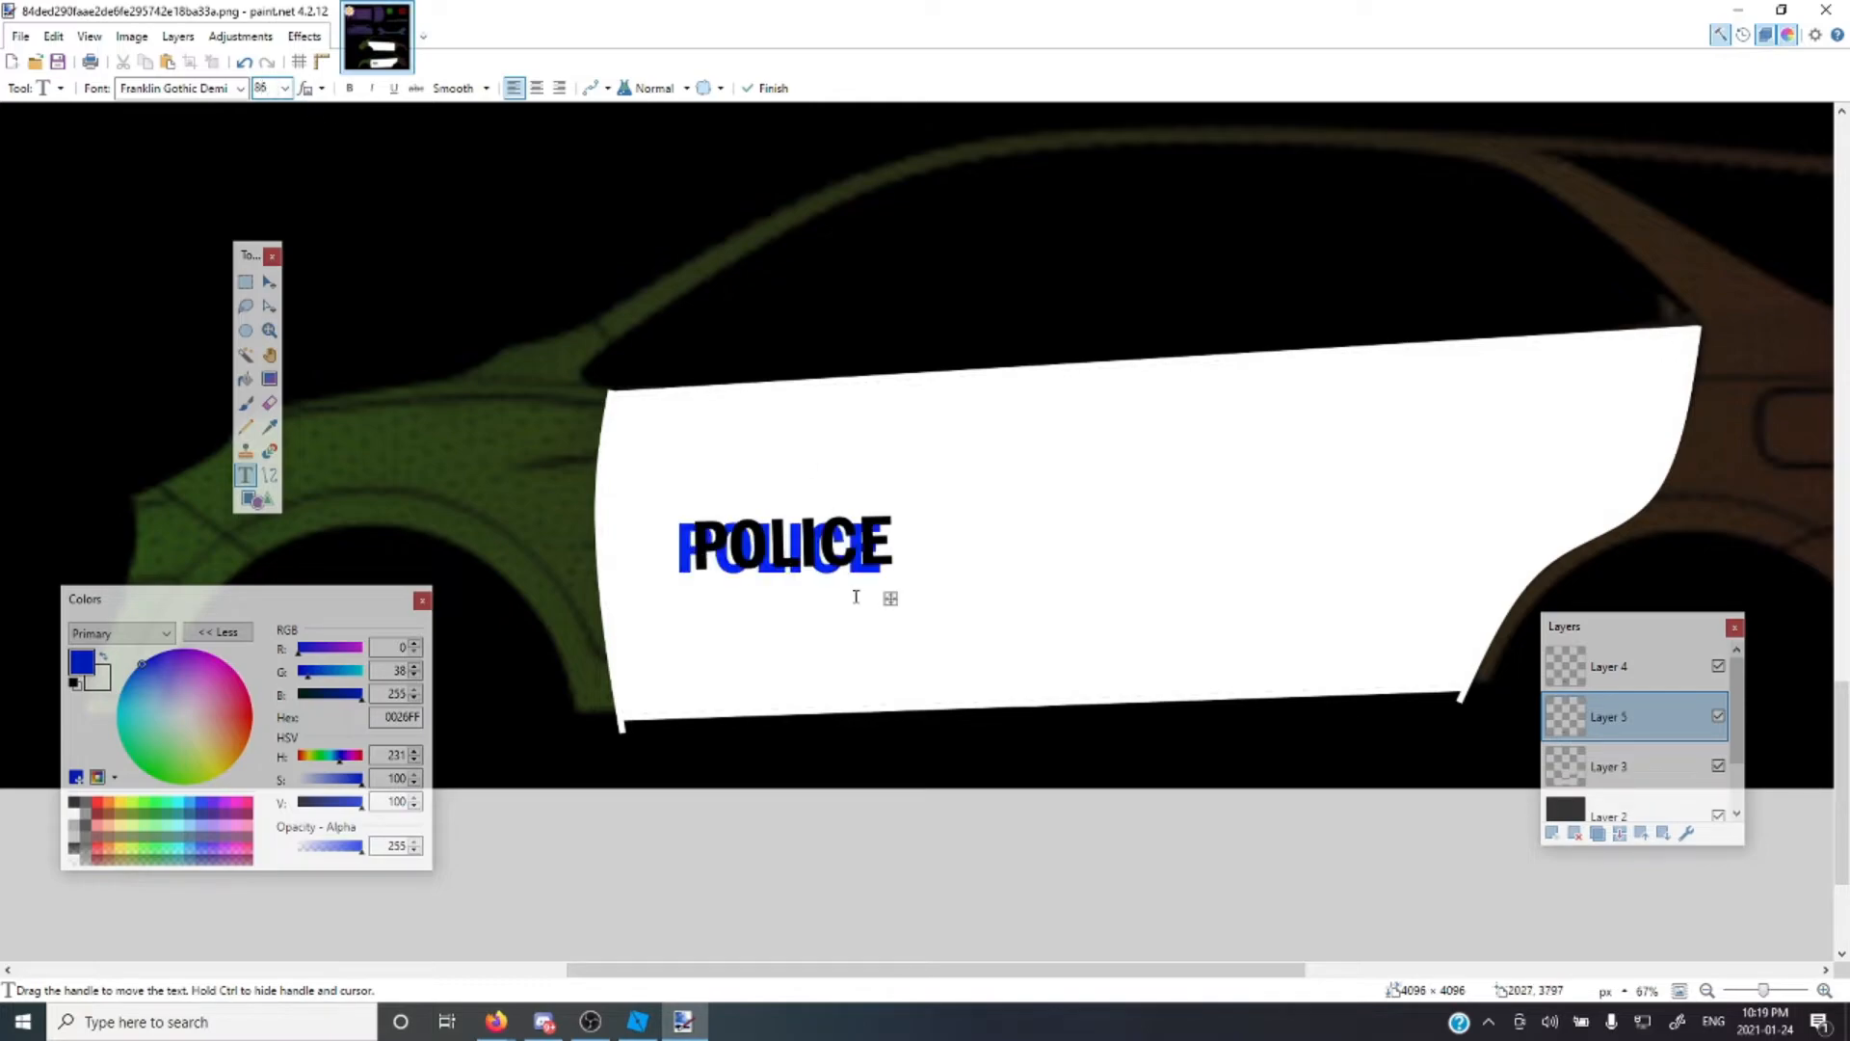
pyautogui.moveTo(892, 602); pyautogui.dragTo(909, 674)
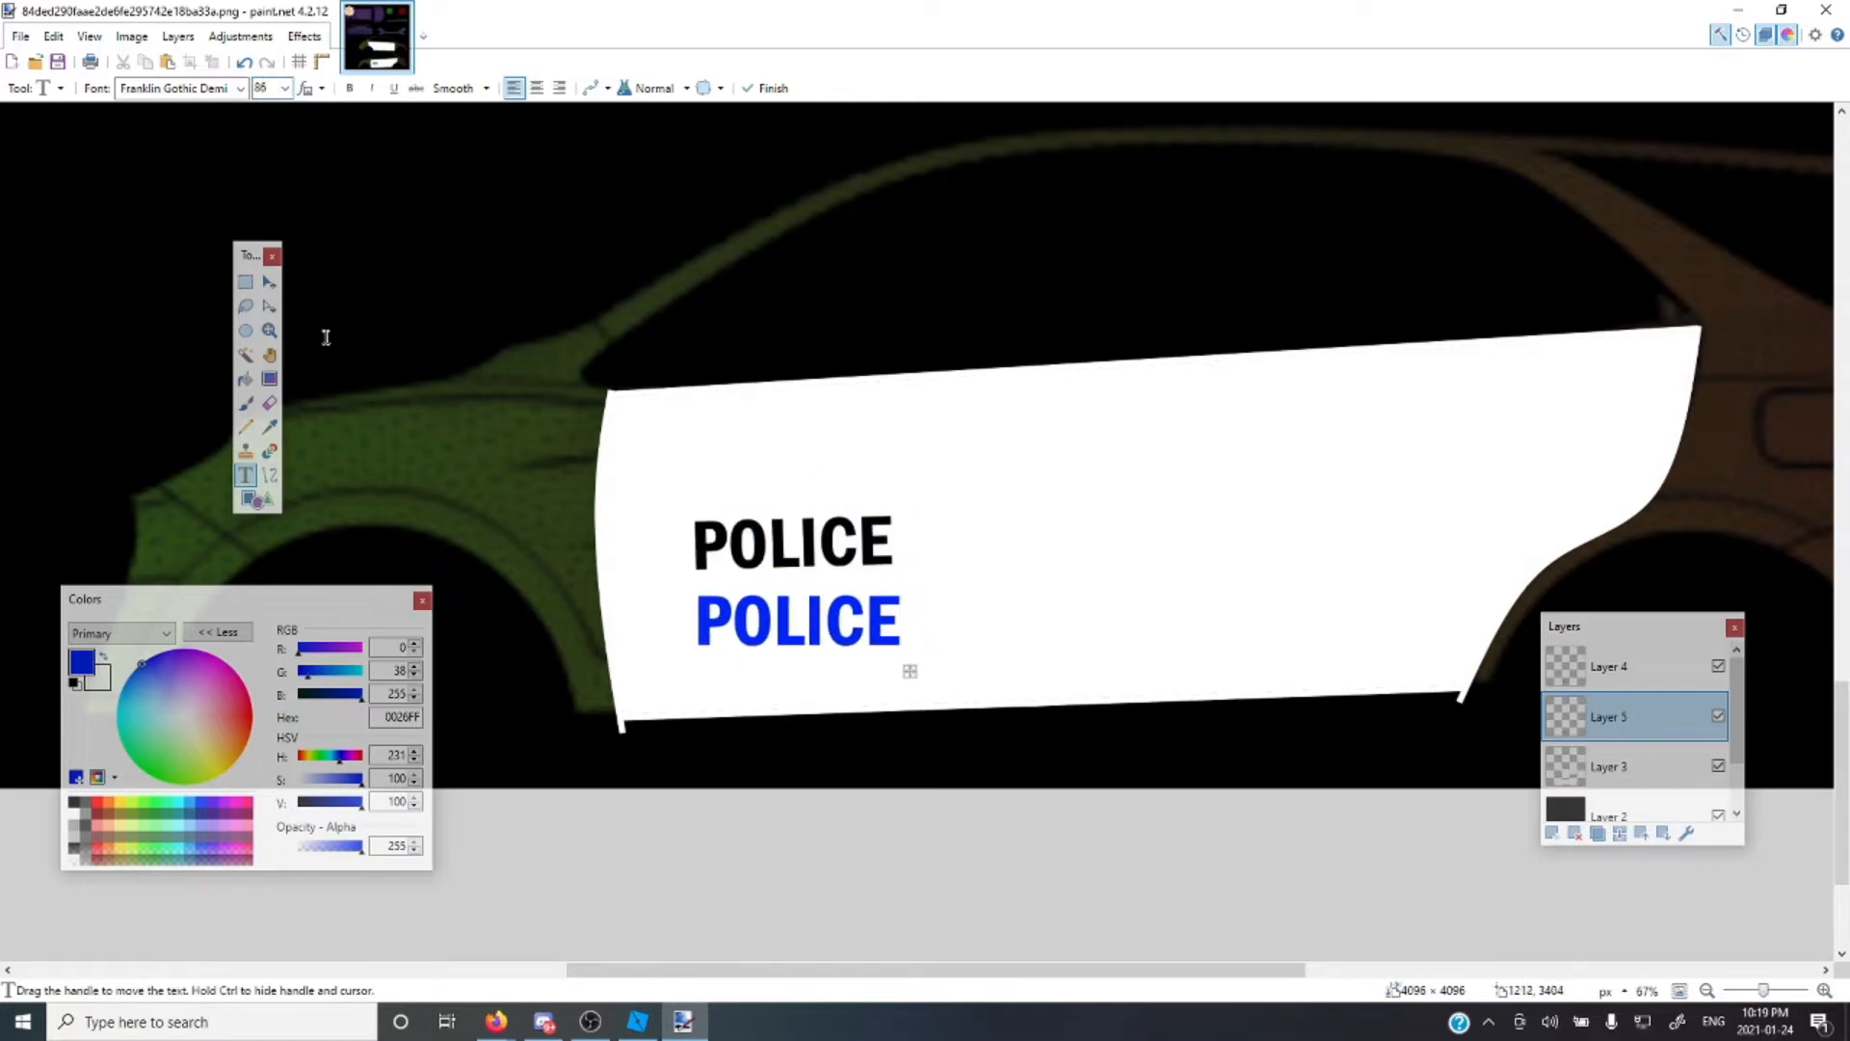
# Move the blue POLICE behind the black lettering as an outline and tilt it to match
pyautogui.click(243, 289)
pyautogui.moveTo(689, 587)
pyautogui.mouseDown()
pyautogui.moveTo(954, 657)
pyautogui.moveTo(941, 582)
pyautogui.moveTo(906, 543)
pyautogui.mouseUp()
pyautogui.click(269, 281)
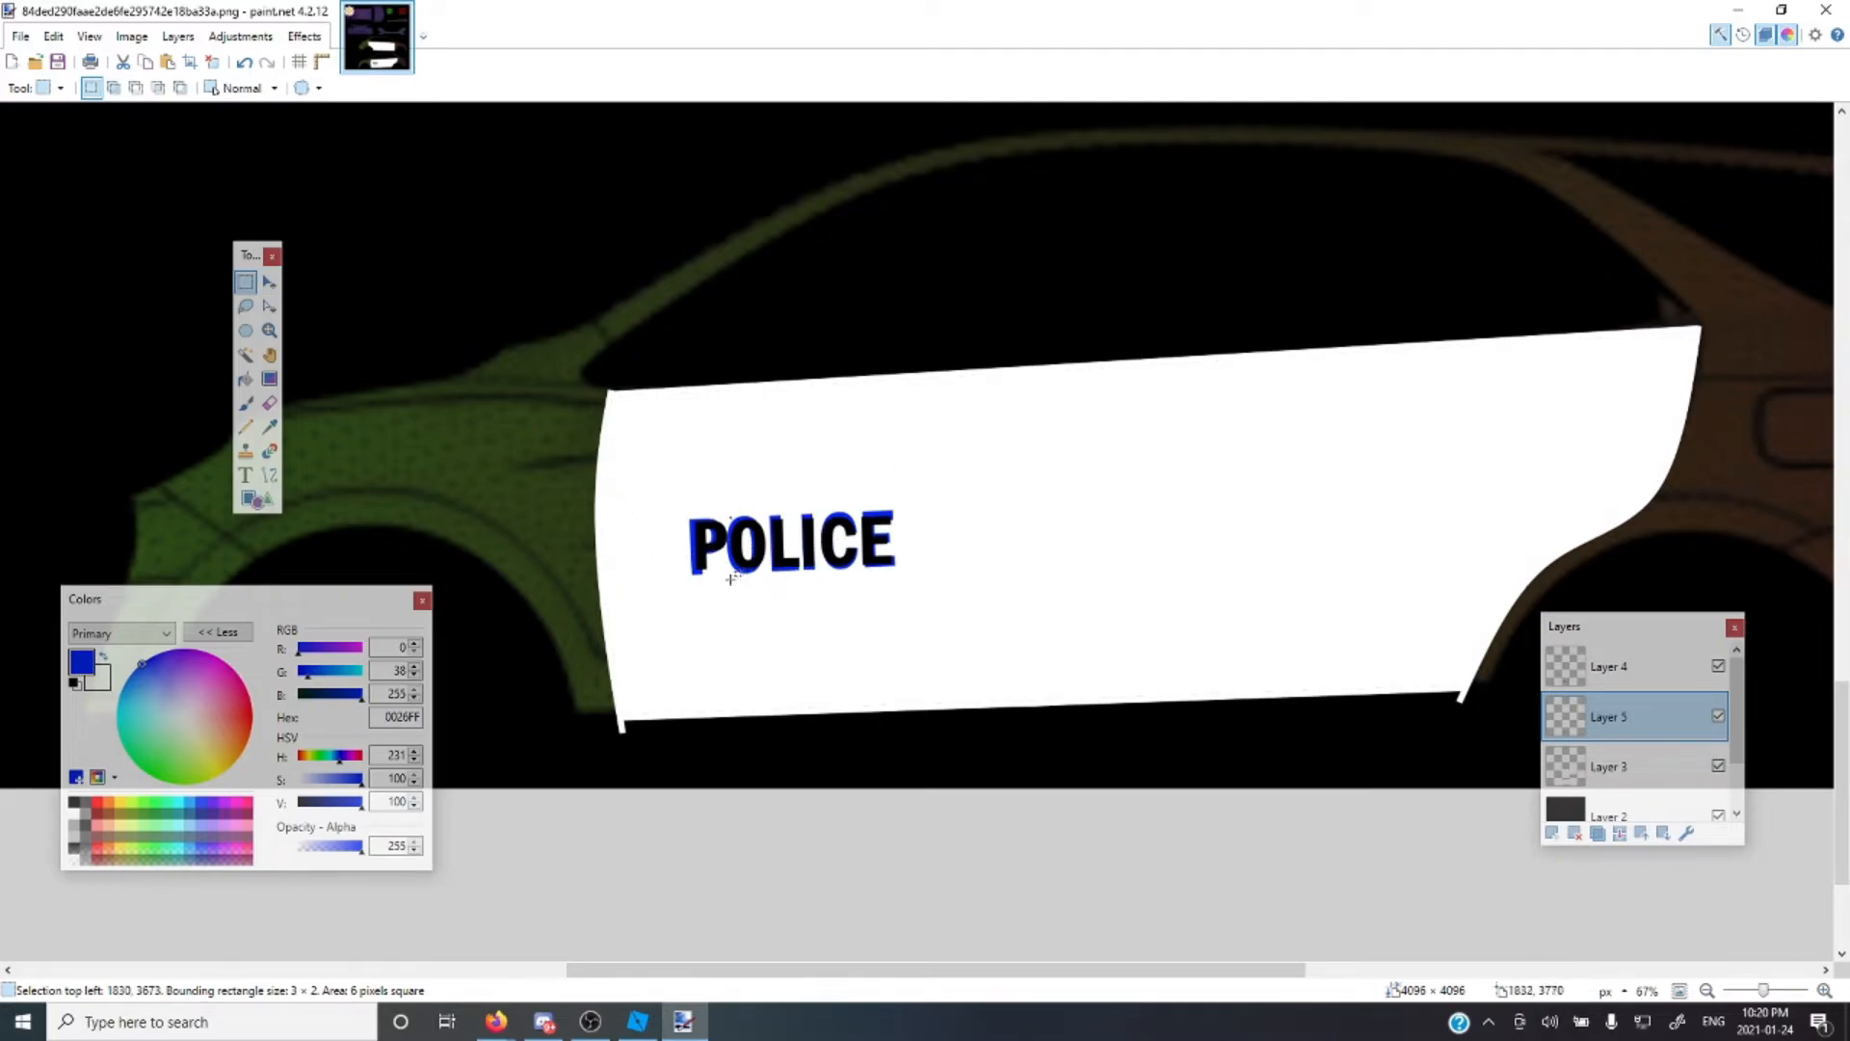
# Delete the layer that holds the blue POLICE lettering
pyautogui.scroll(1, 726, 557)
pyautogui.click(736, 609)
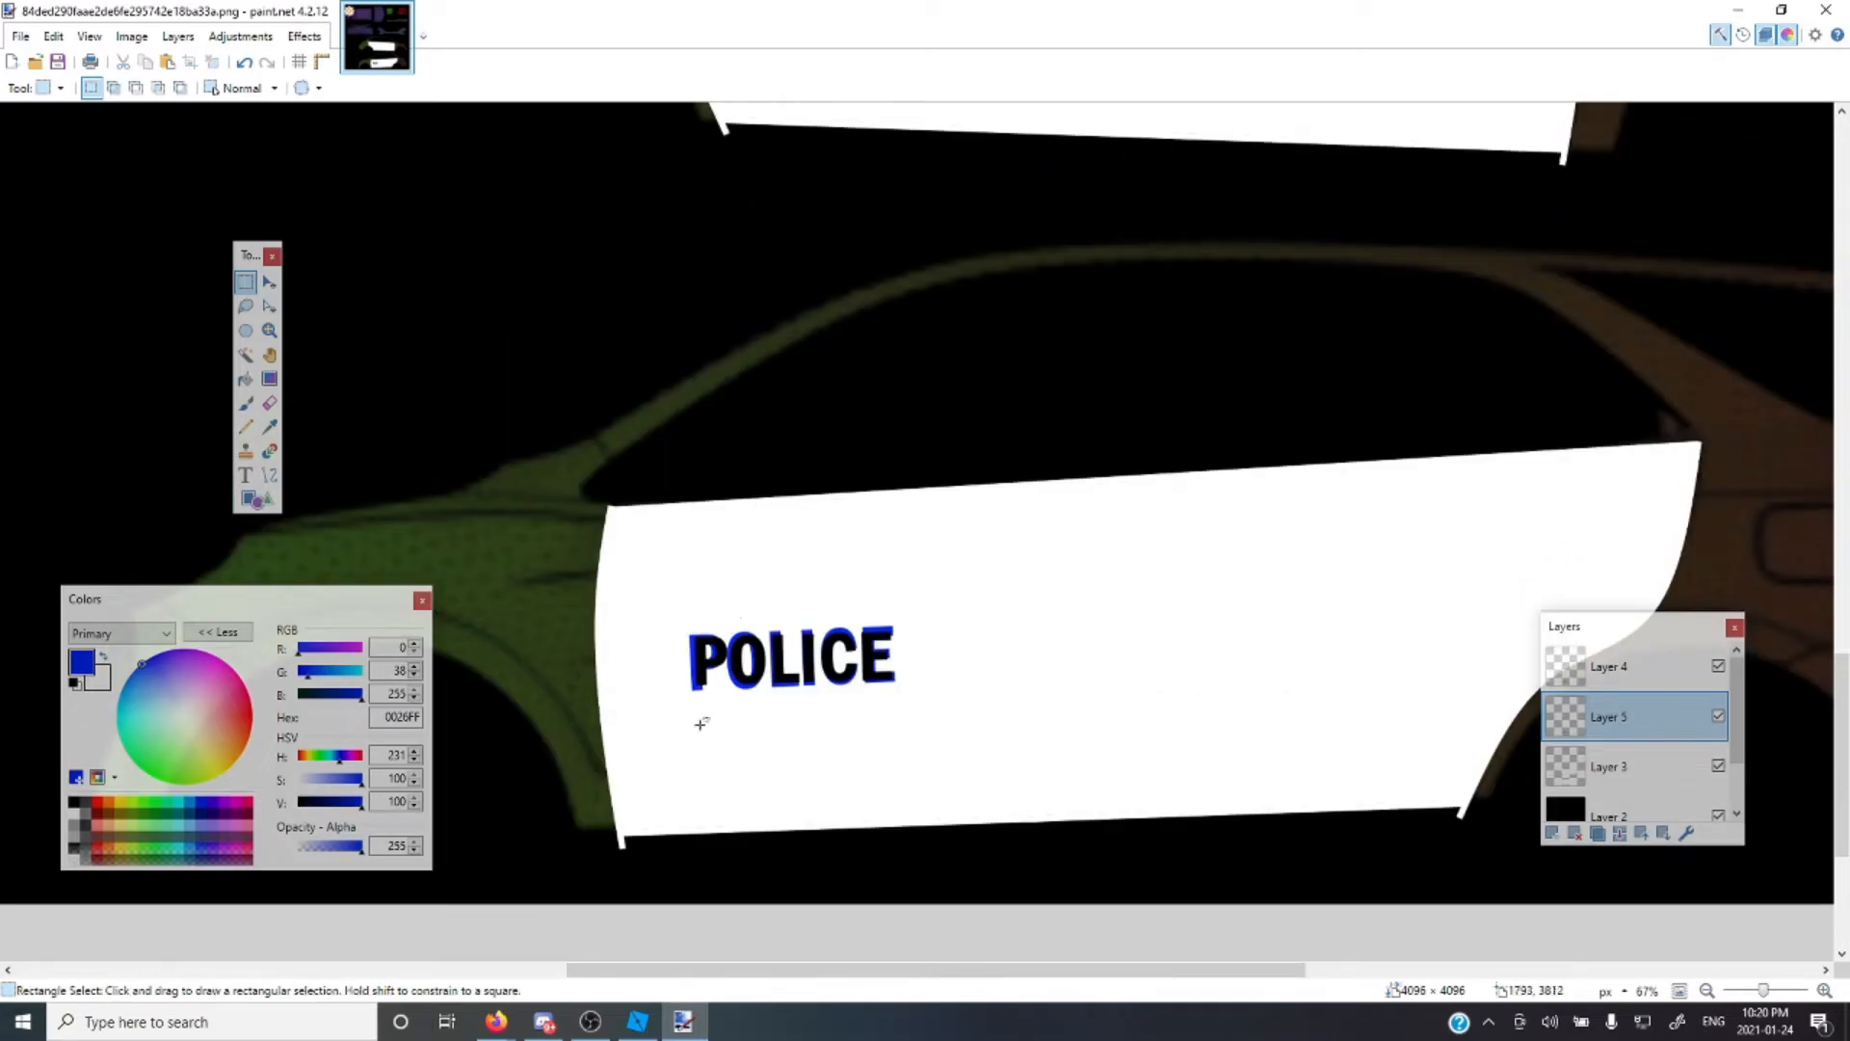
pyautogui.scroll(-2, 761, 605)
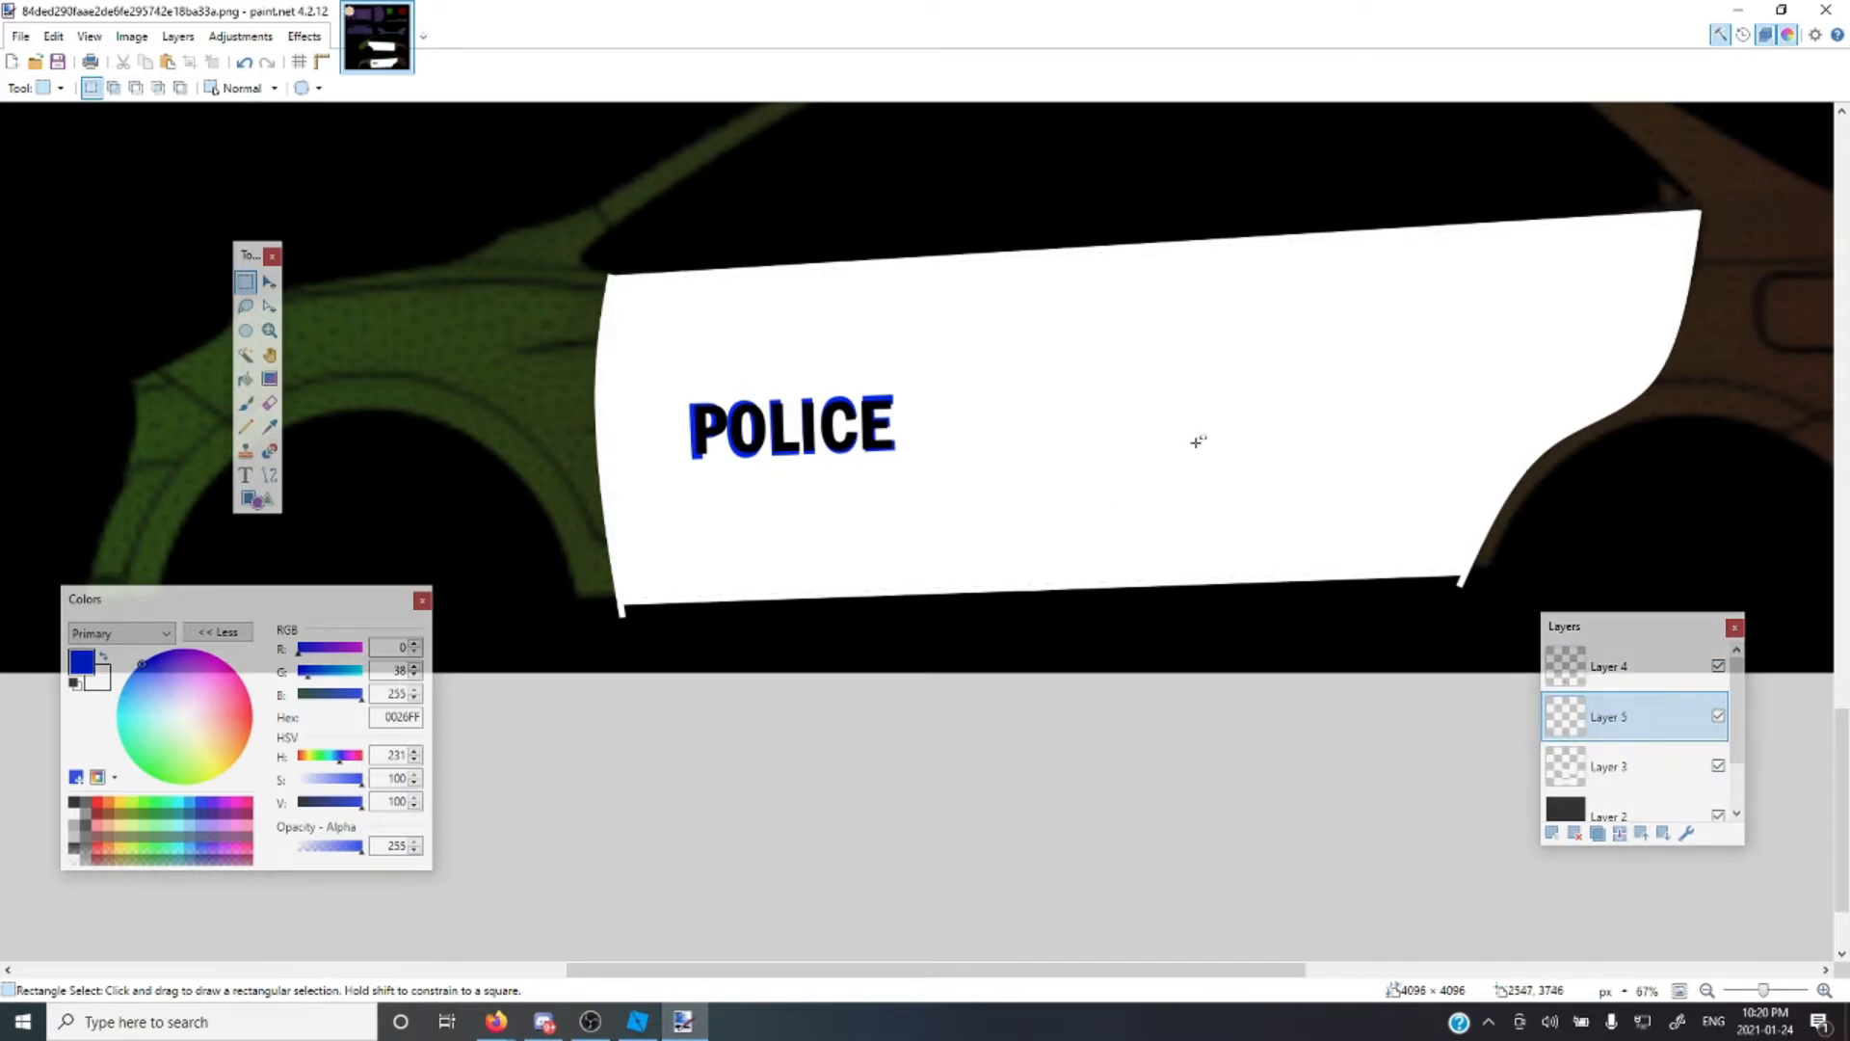
pyautogui.hotkey('ctrl', 'shift', 'Delete')
# Draw a blue line of brush width 10 across the lower car's door panel and bend it into a wave passing under POLICE
pyautogui.scroll(3, 748, 473)
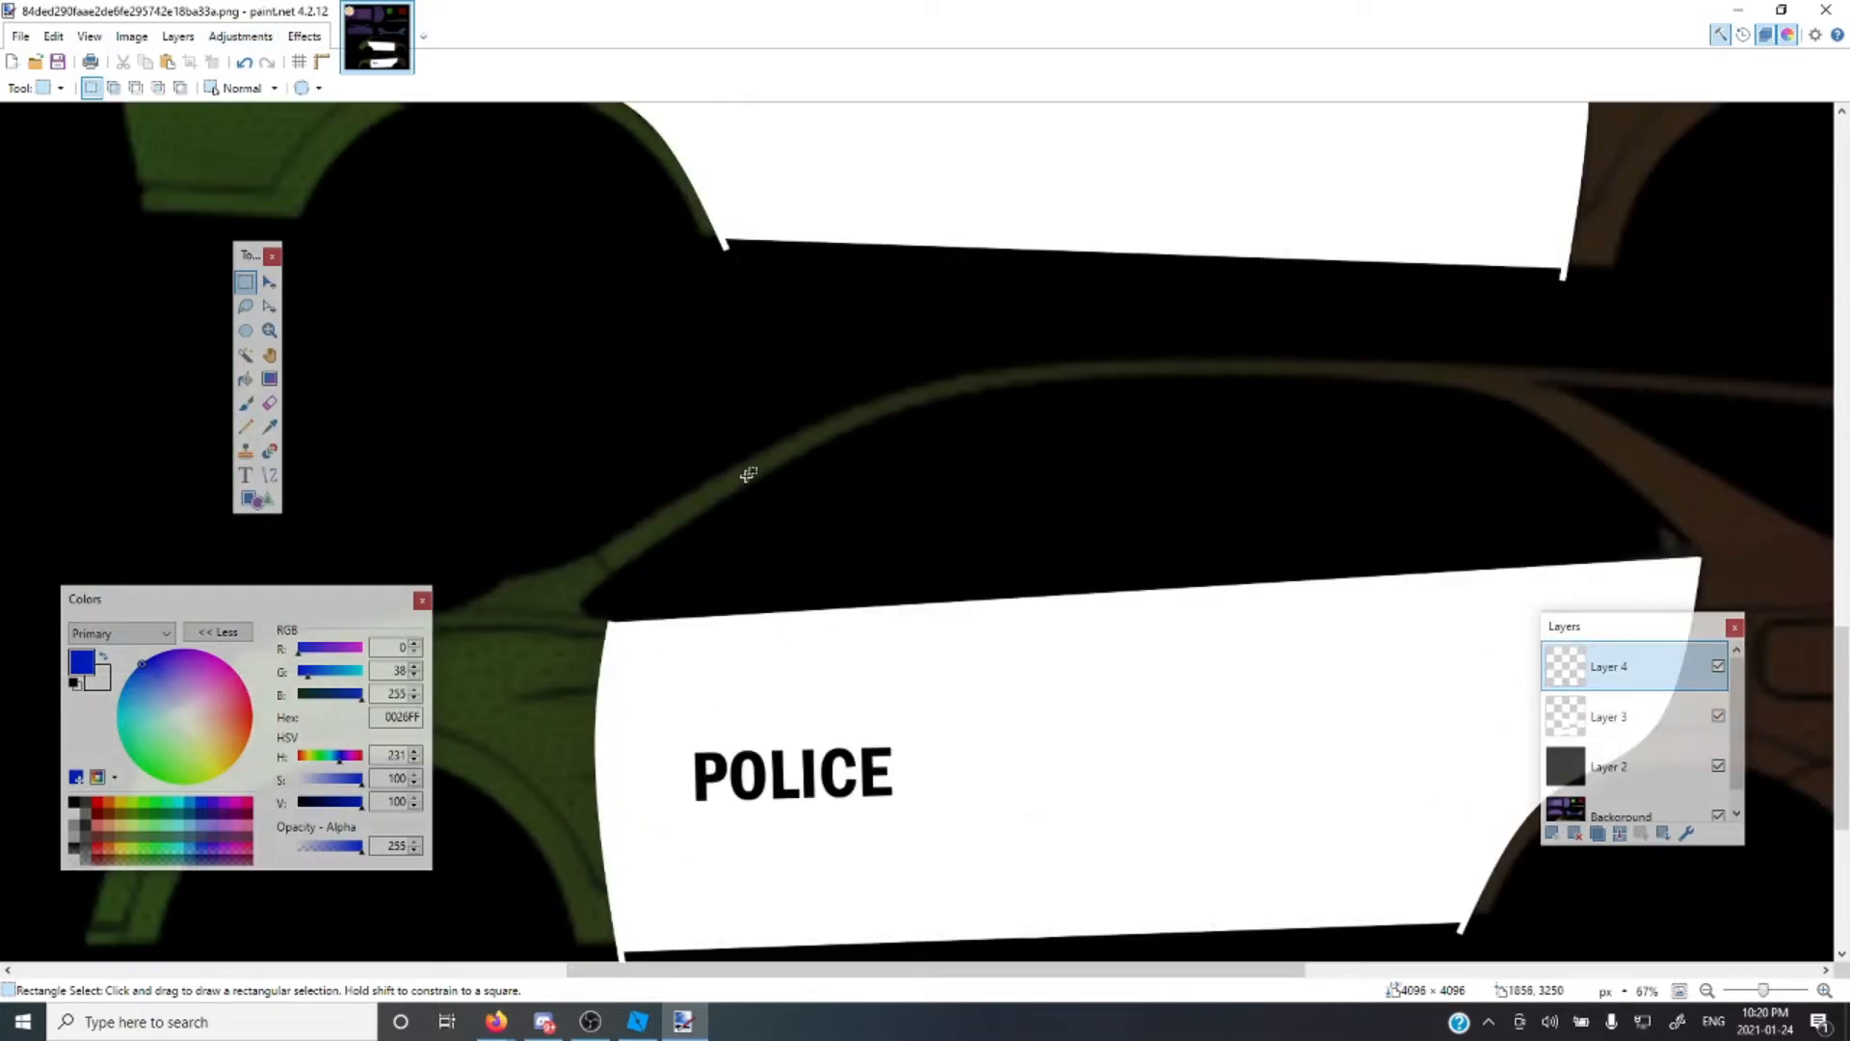
pyautogui.scroll(-2, 752, 528)
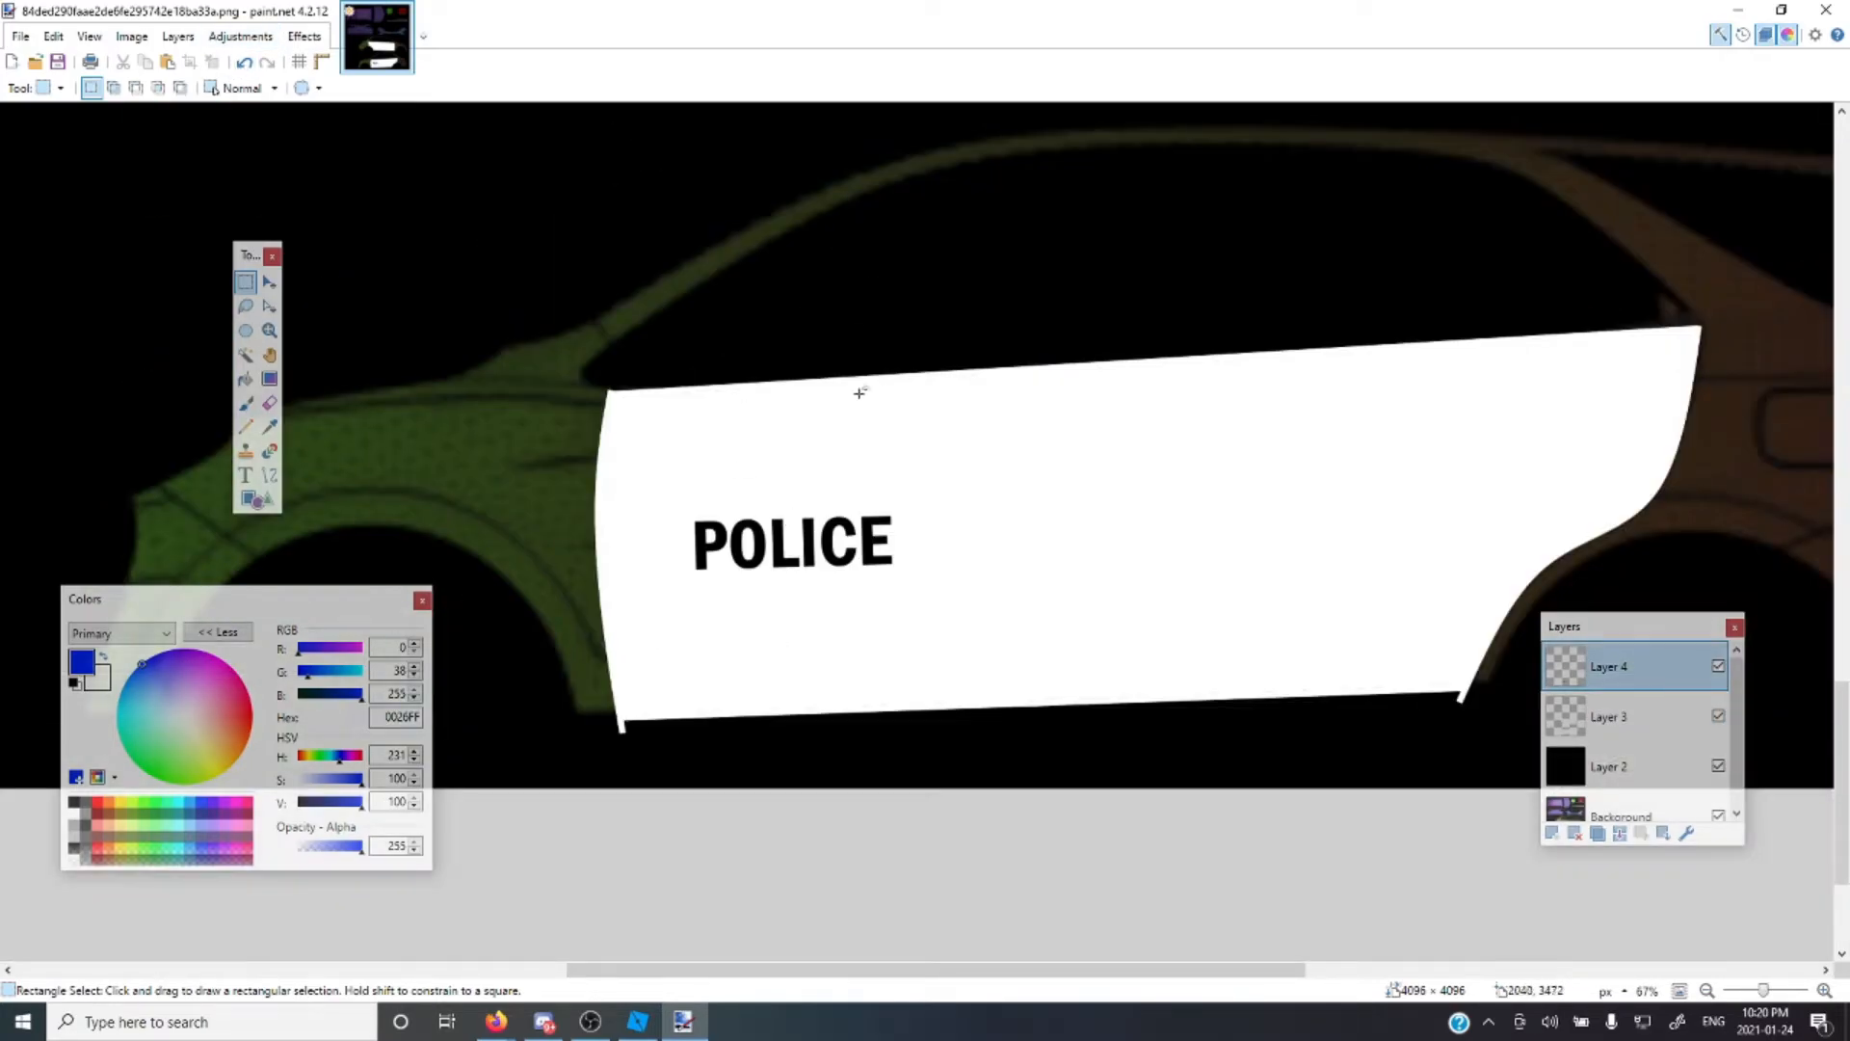
pyautogui.click(269, 476)
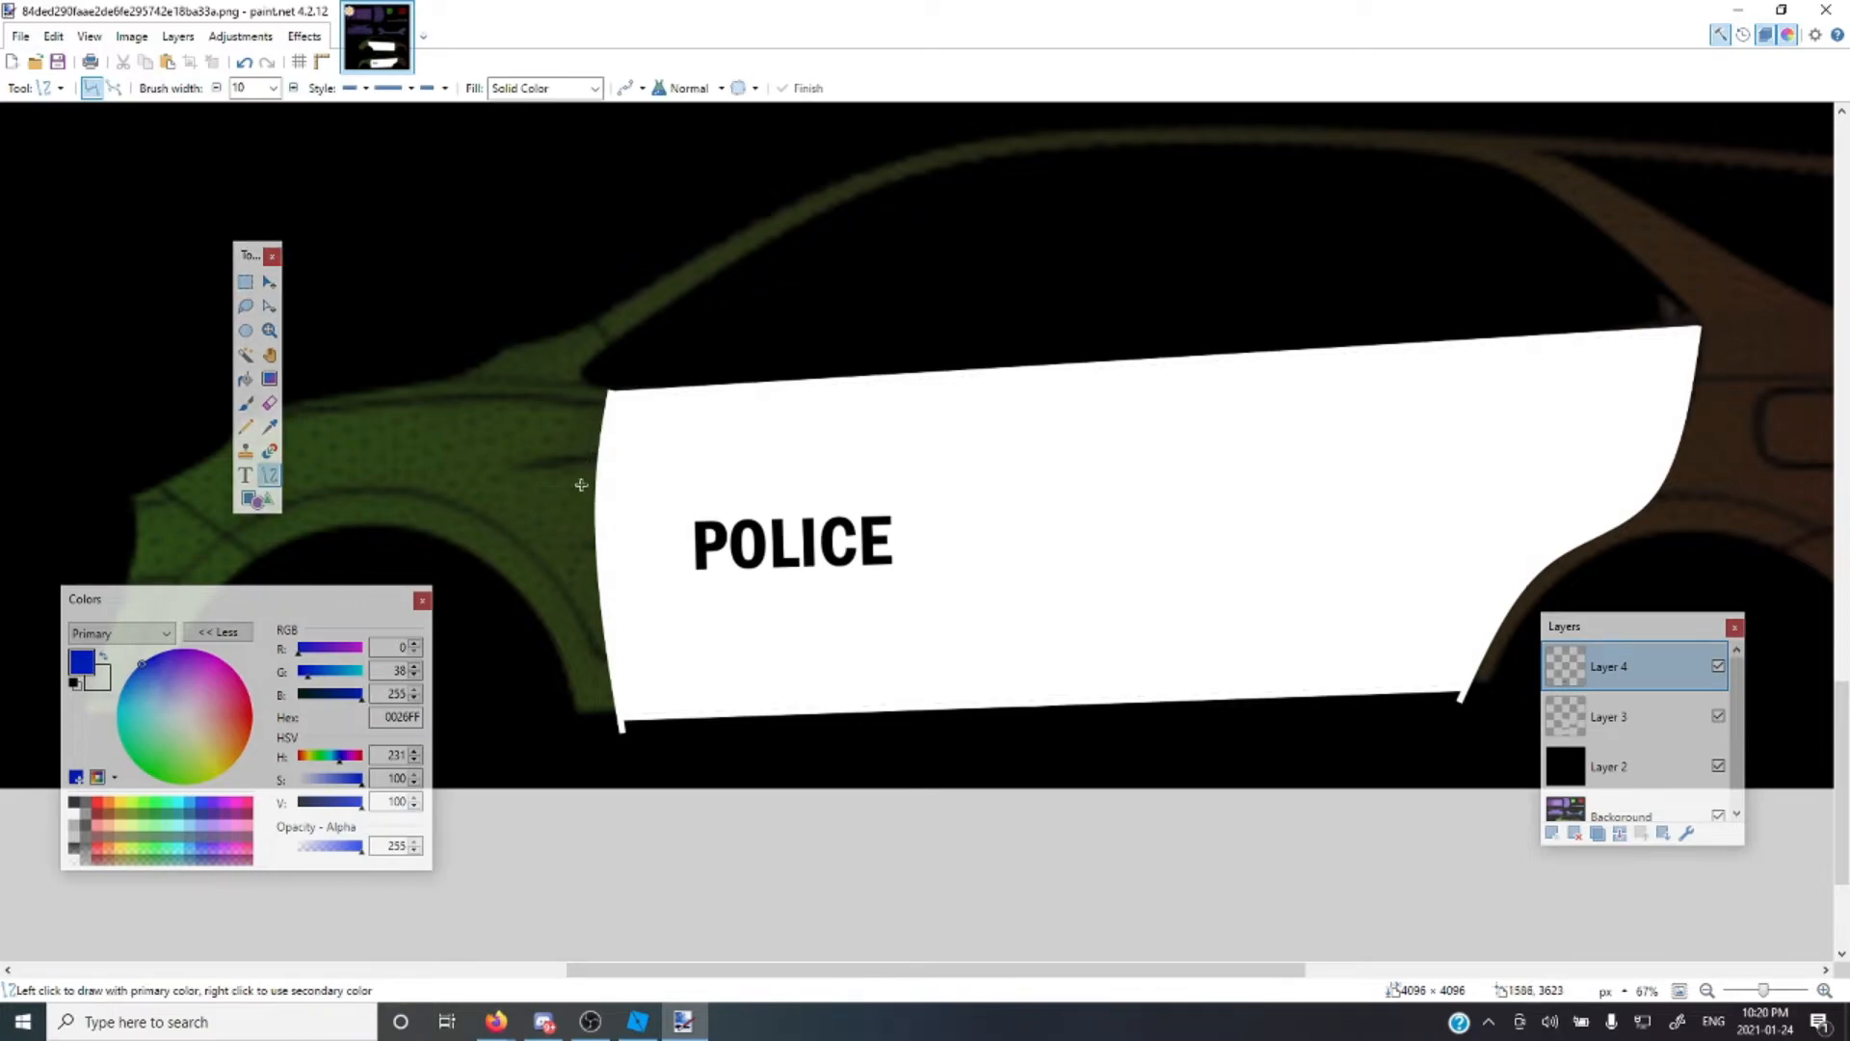
pyautogui.moveTo(595, 504)
pyautogui.mouseDown()
pyautogui.moveTo(1674, 486)
pyautogui.moveTo(1683, 450)
pyautogui.mouseUp()
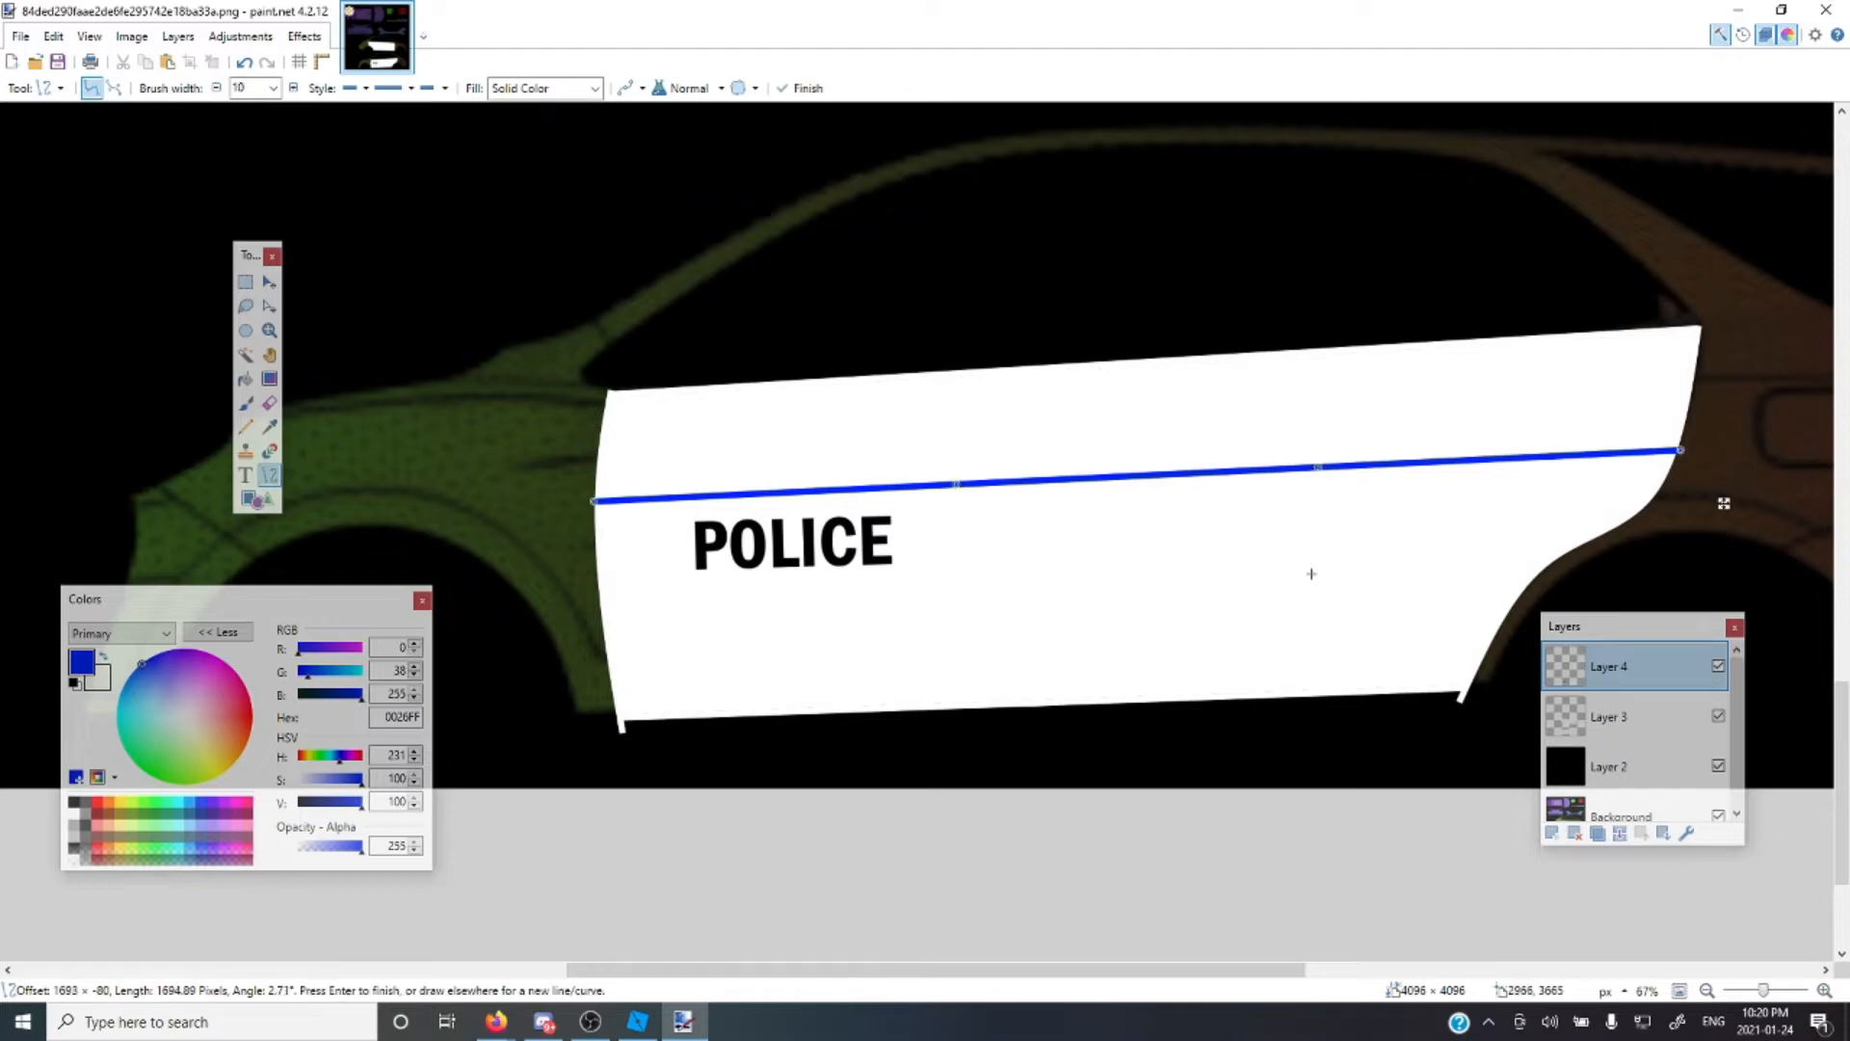
pyautogui.press('Return')
pyautogui.moveTo(960, 485); pyautogui.dragTo(854, 621)
pyautogui.moveTo(1314, 469); pyautogui.dragTo(1243, 396)
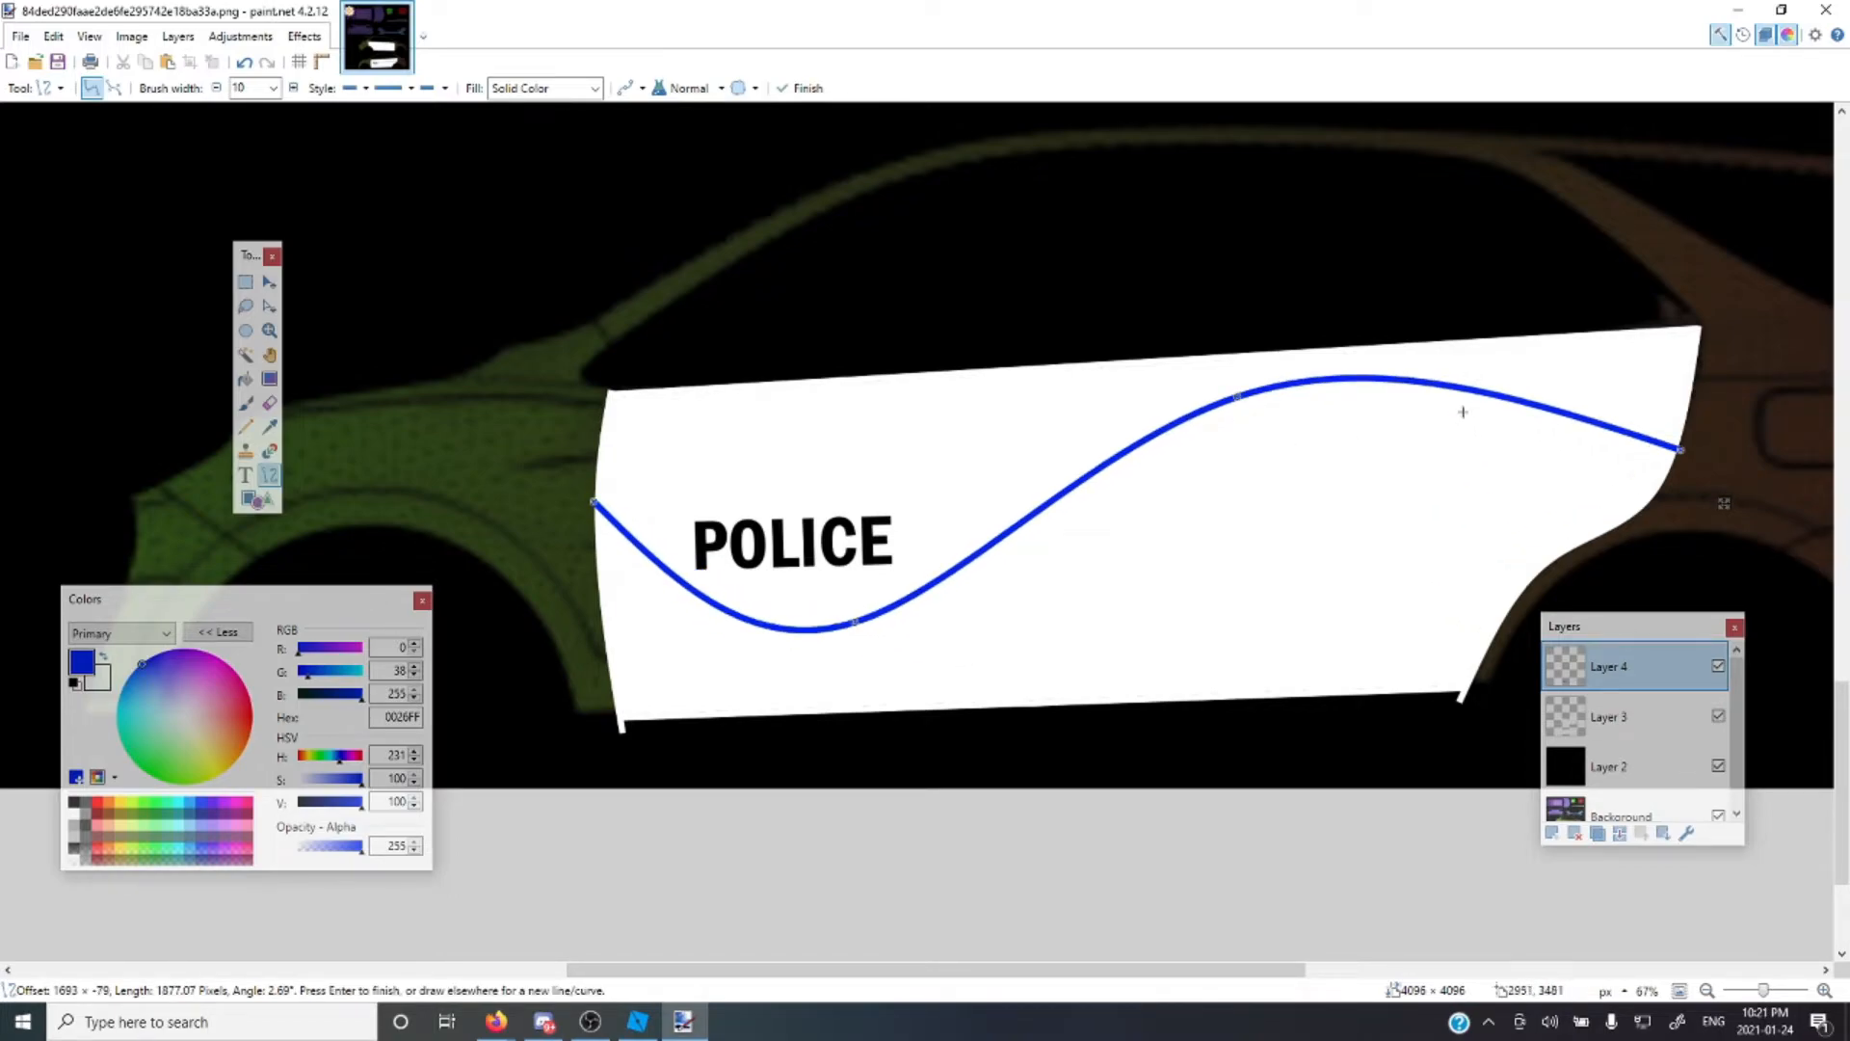
# Draw a blue rectangle outline of brush width 10 and fit it closely around the tilted POLICE lettering
pyautogui.click(245, 282)
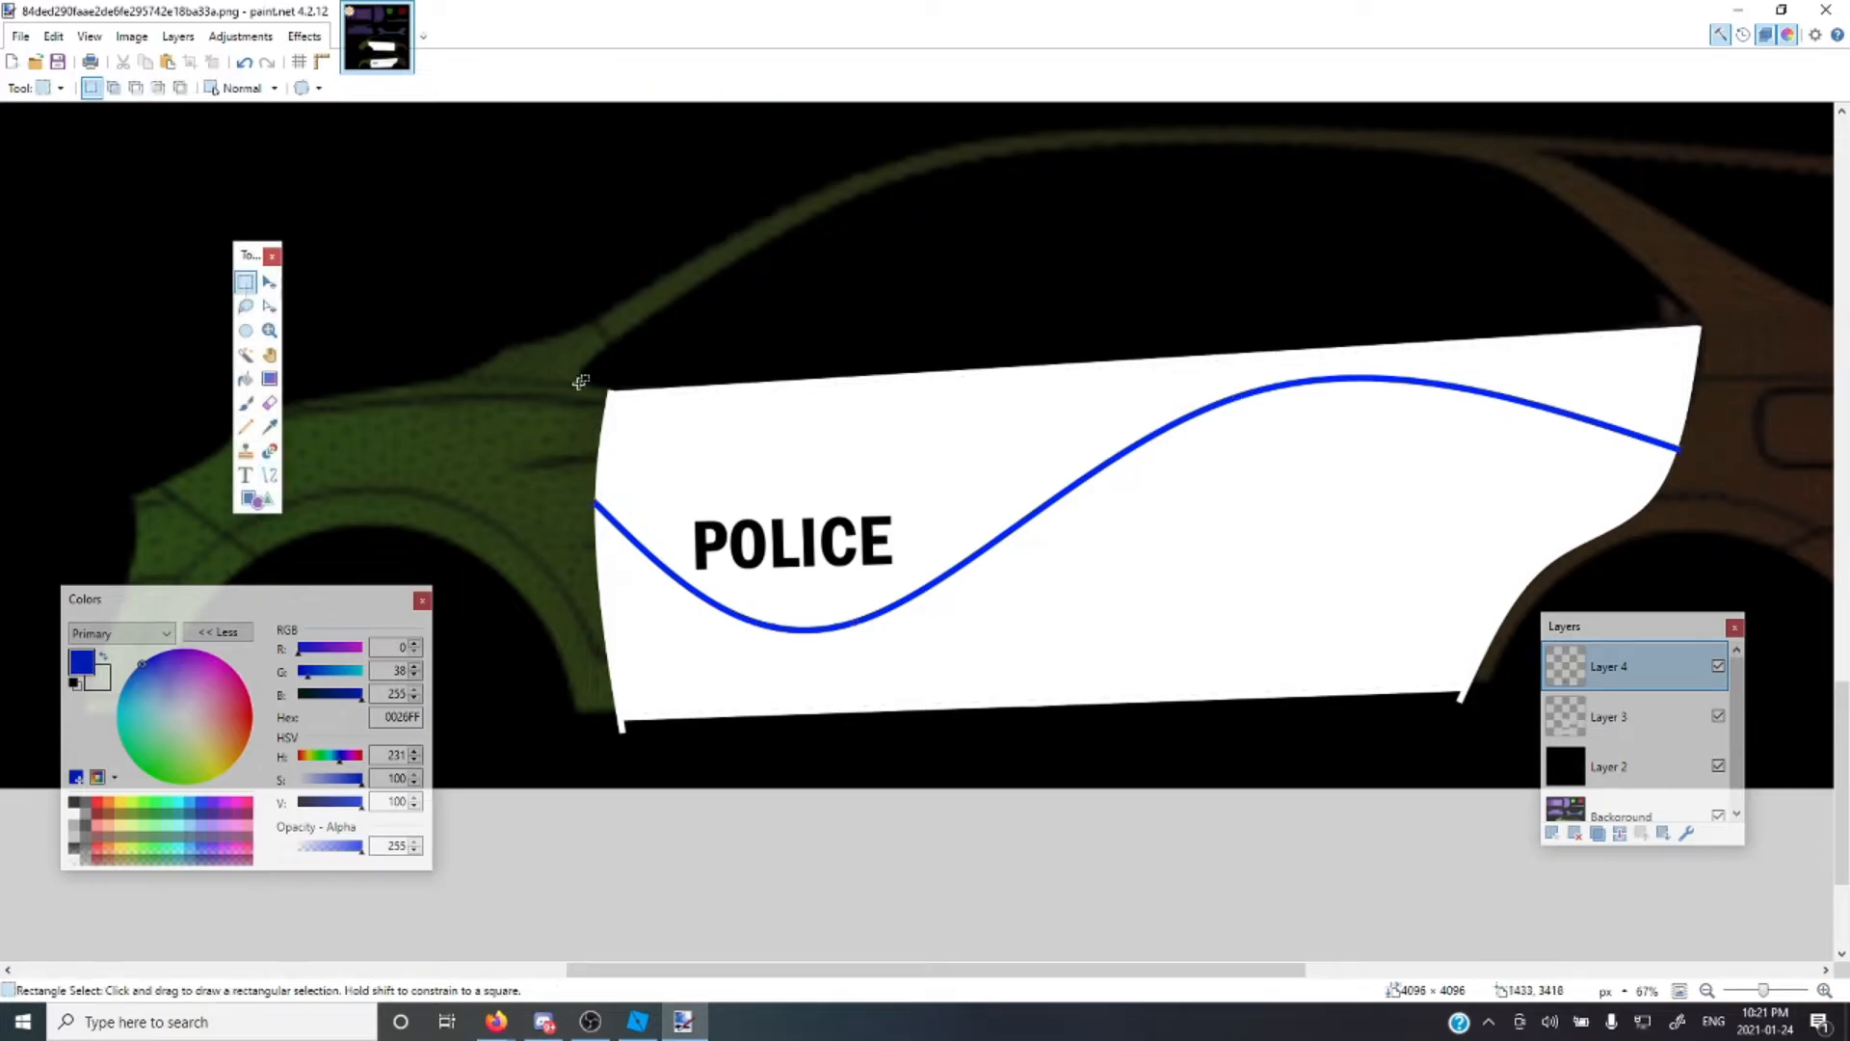
pyautogui.scroll(5, 1433, 781)
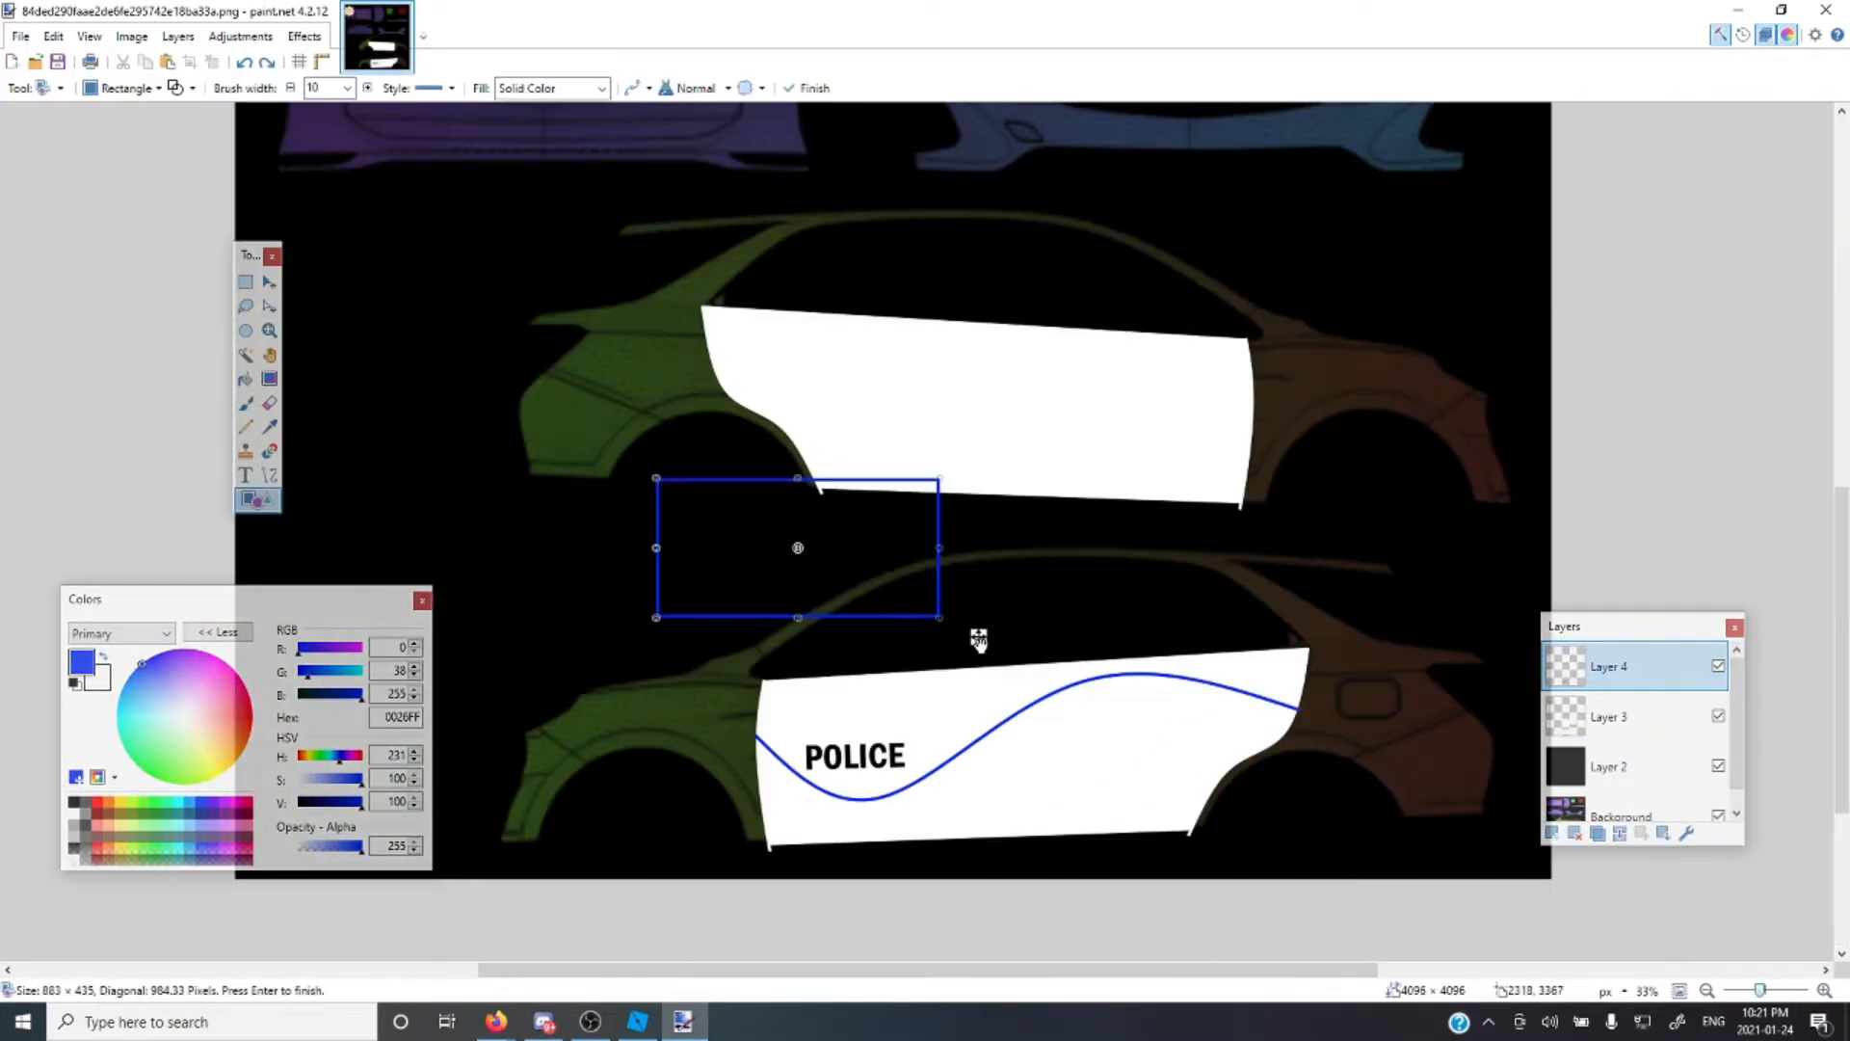
pyautogui.moveTo(977, 640); pyautogui.dragTo(775, 663)
pyautogui.moveTo(738, 573); pyautogui.dragTo(782, 573)
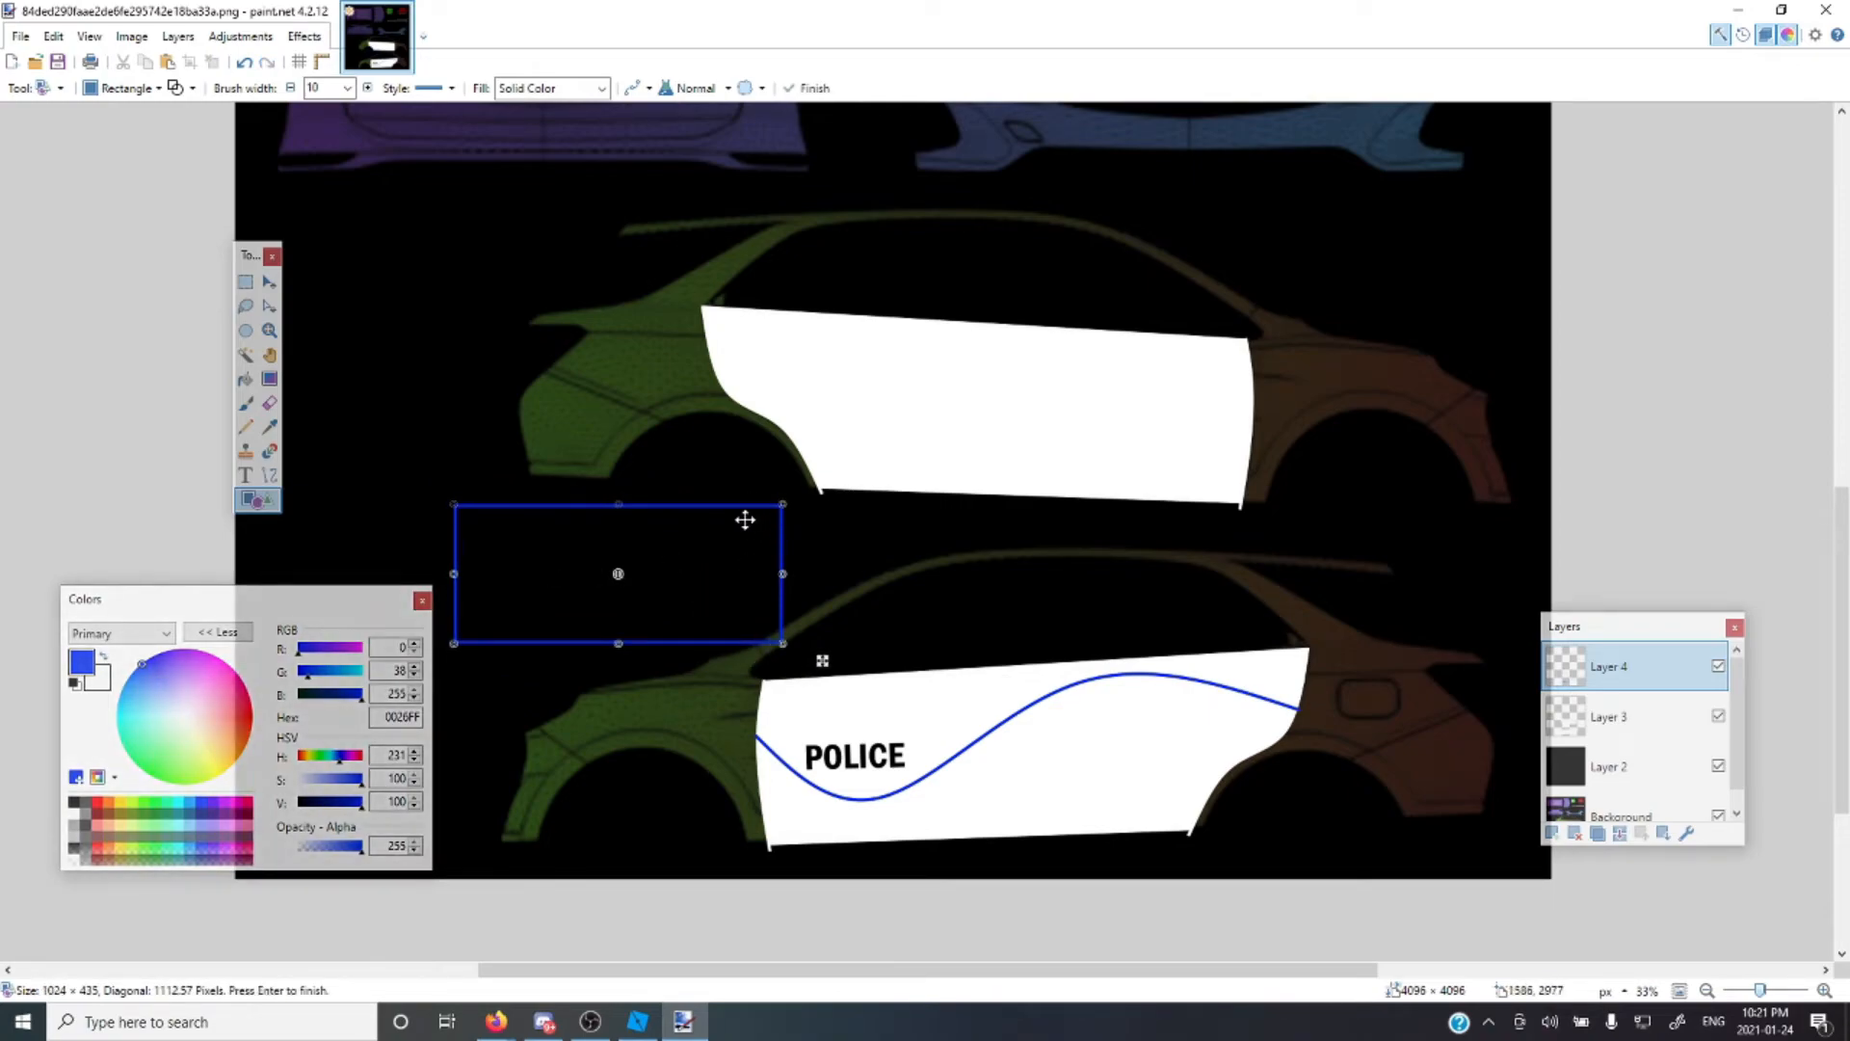
pyautogui.moveTo(824, 661); pyautogui.dragTo(1135, 817)
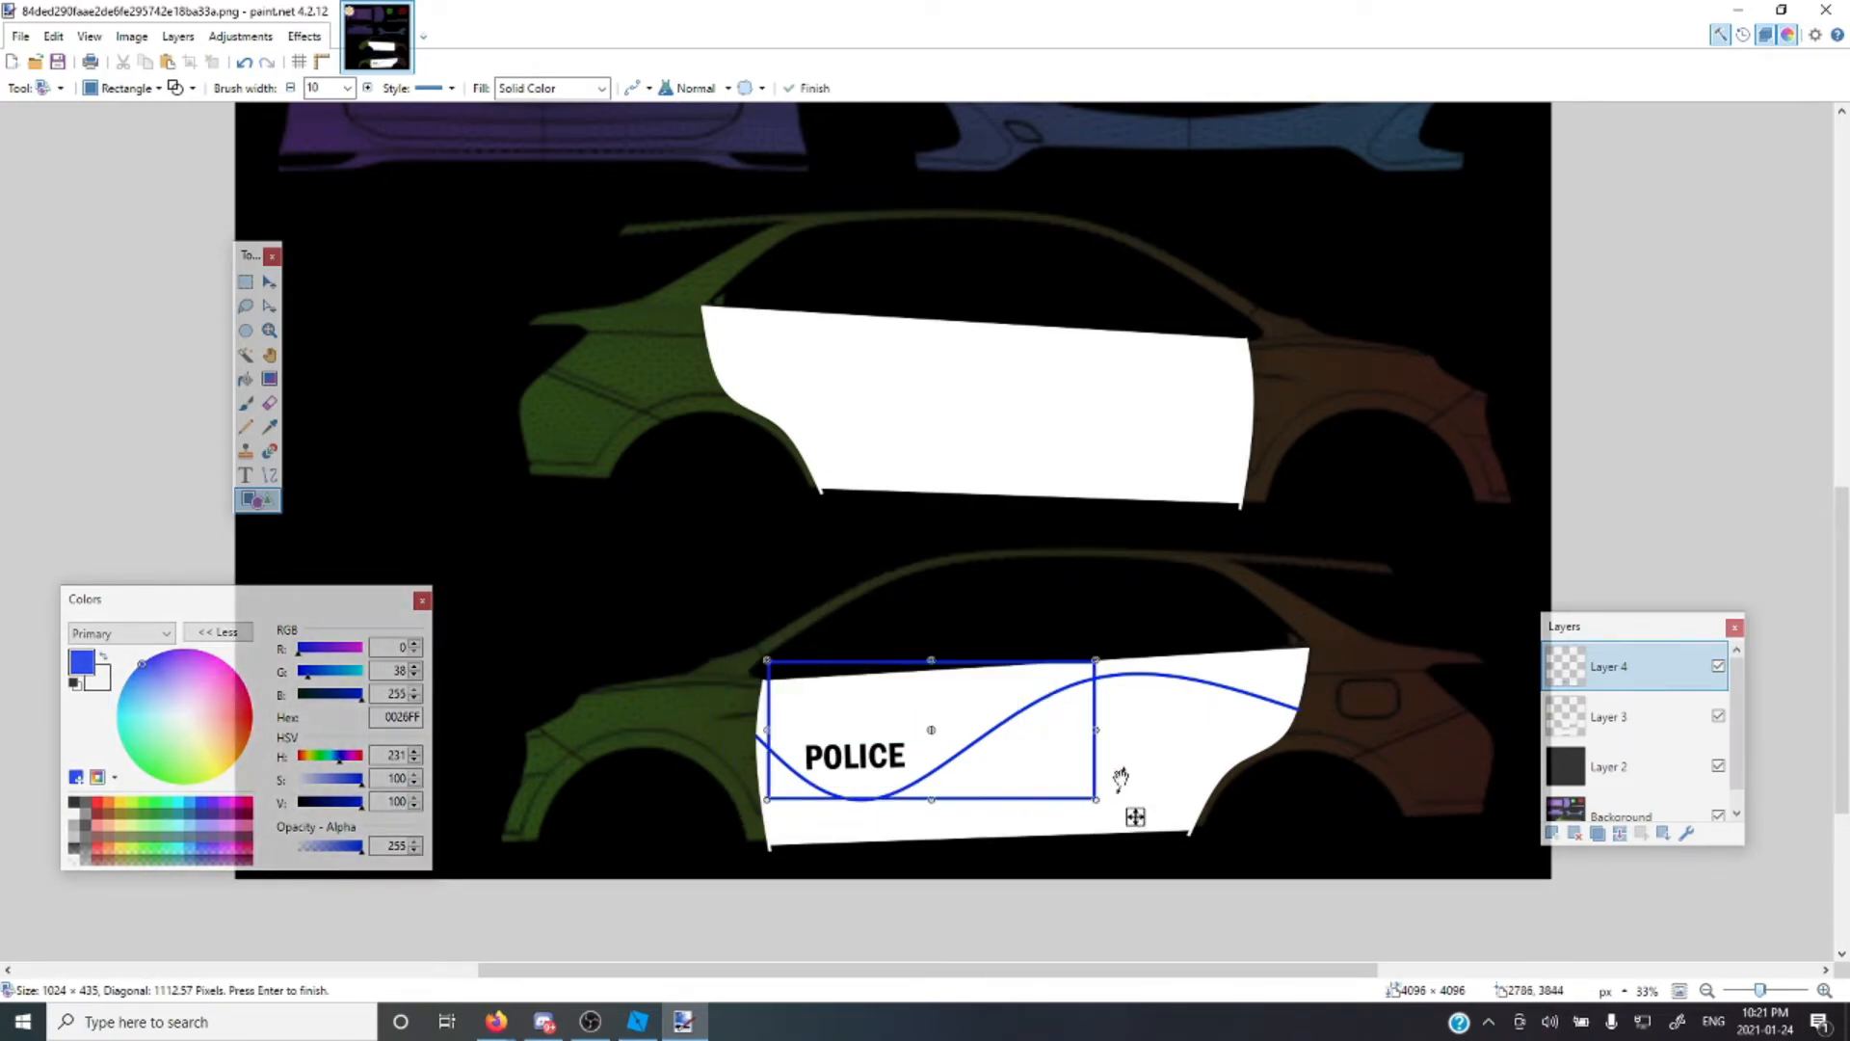
pyautogui.moveTo(1091, 729); pyautogui.dragTo(839, 730)
pyautogui.moveTo(800, 661); pyautogui.dragTo(808, 779)
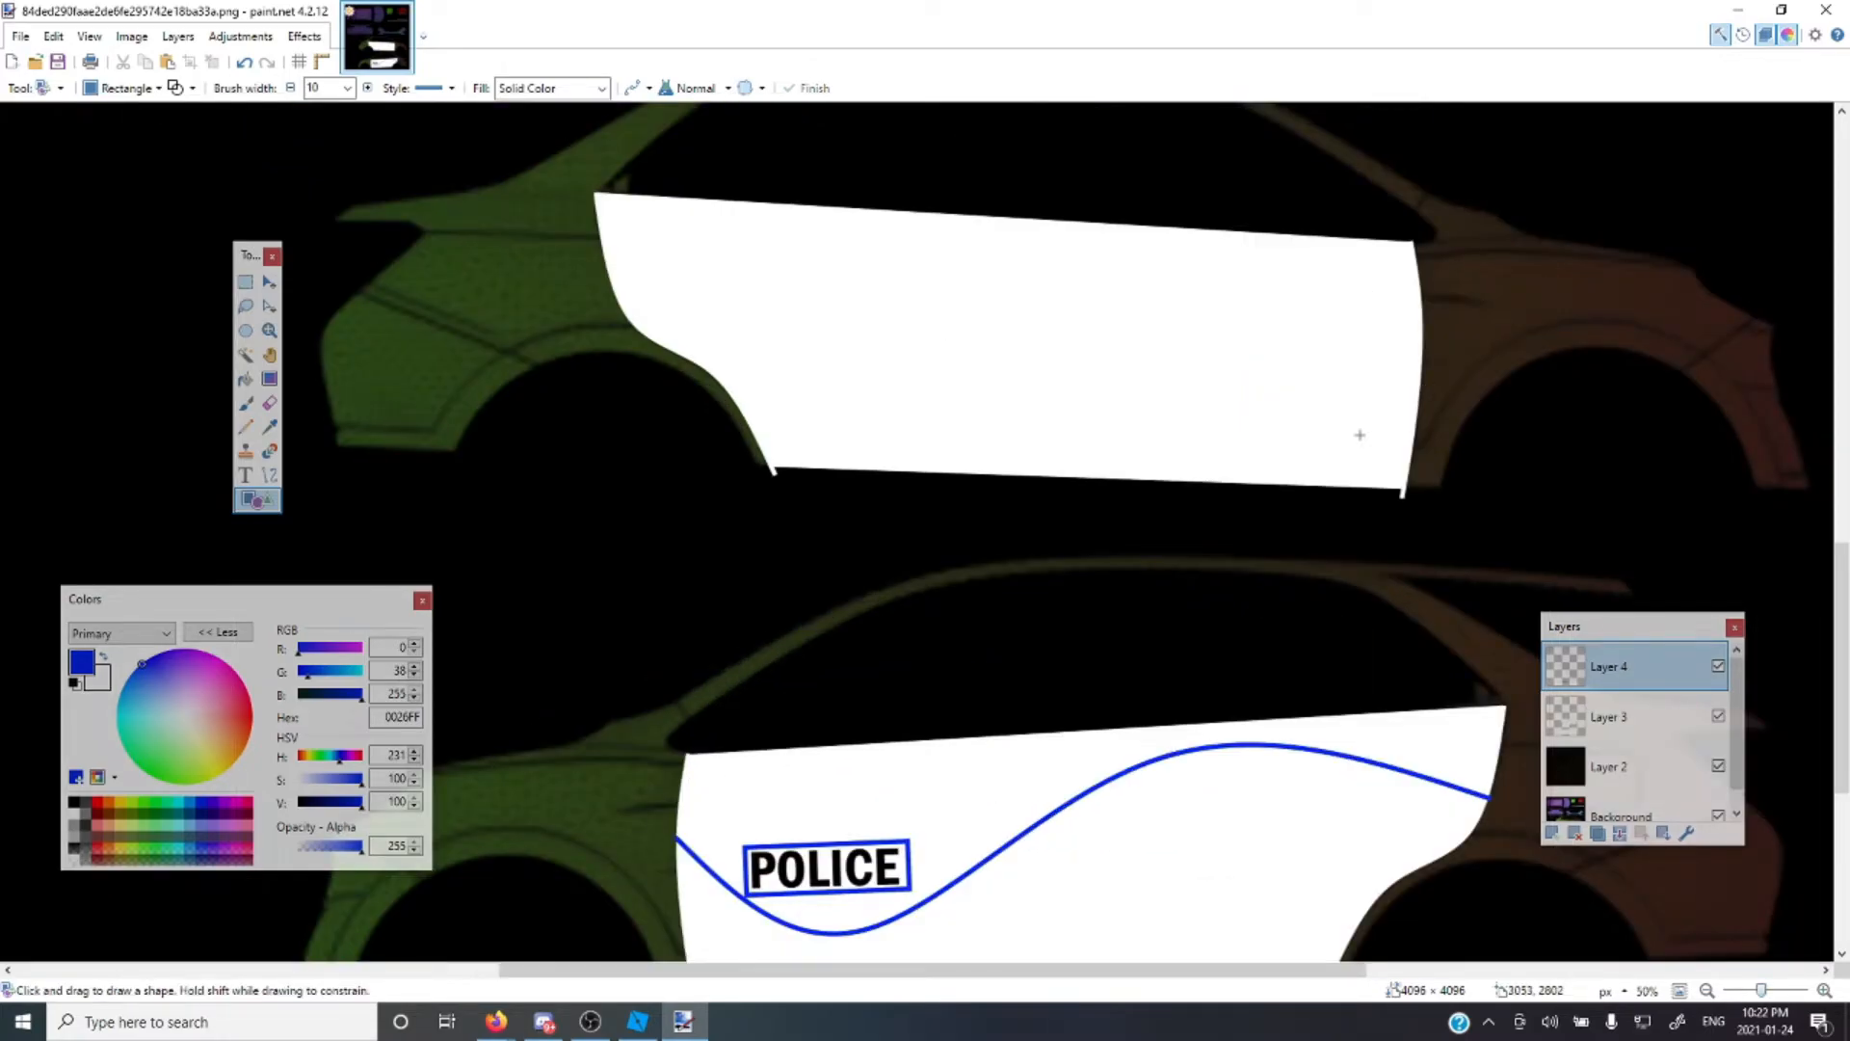
pyautogui.scroll(6, 1359, 434)
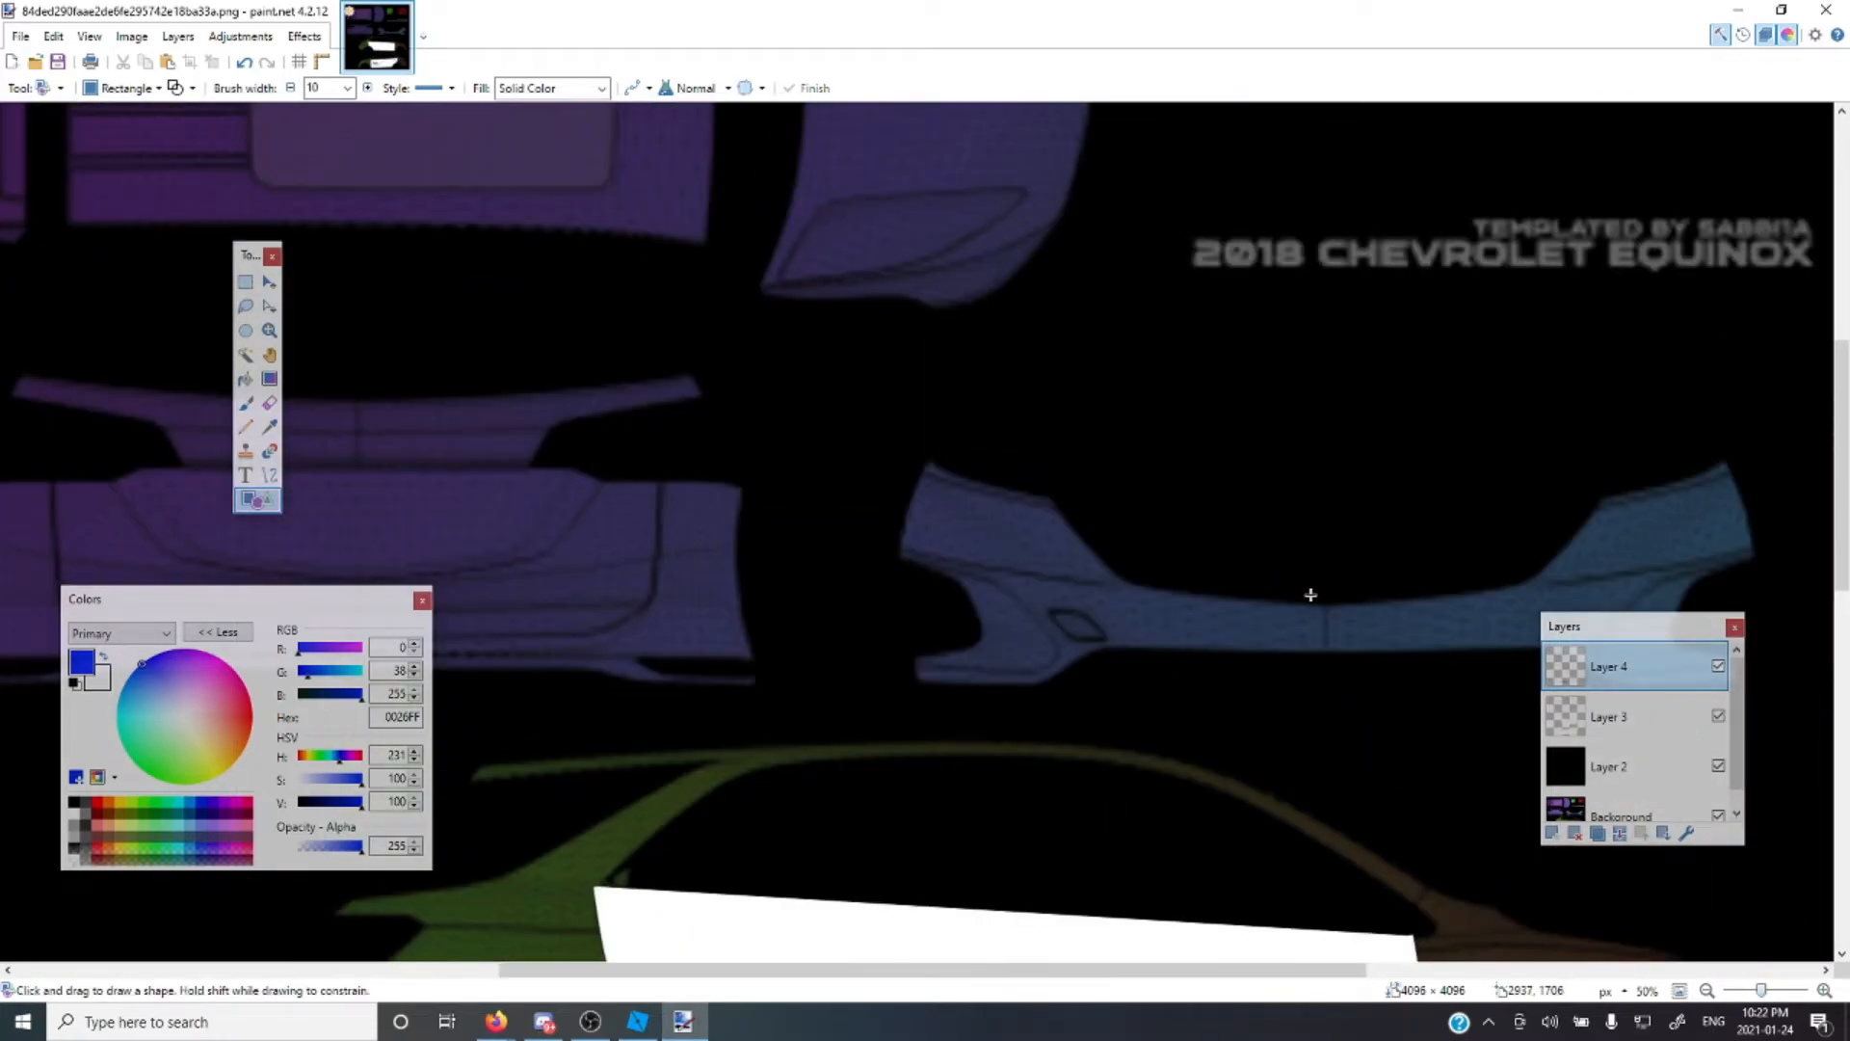
pyautogui.moveTo(1763, 991); pyautogui.dragTo(1757, 992)
pyautogui.scroll(-3, 1106, 788)
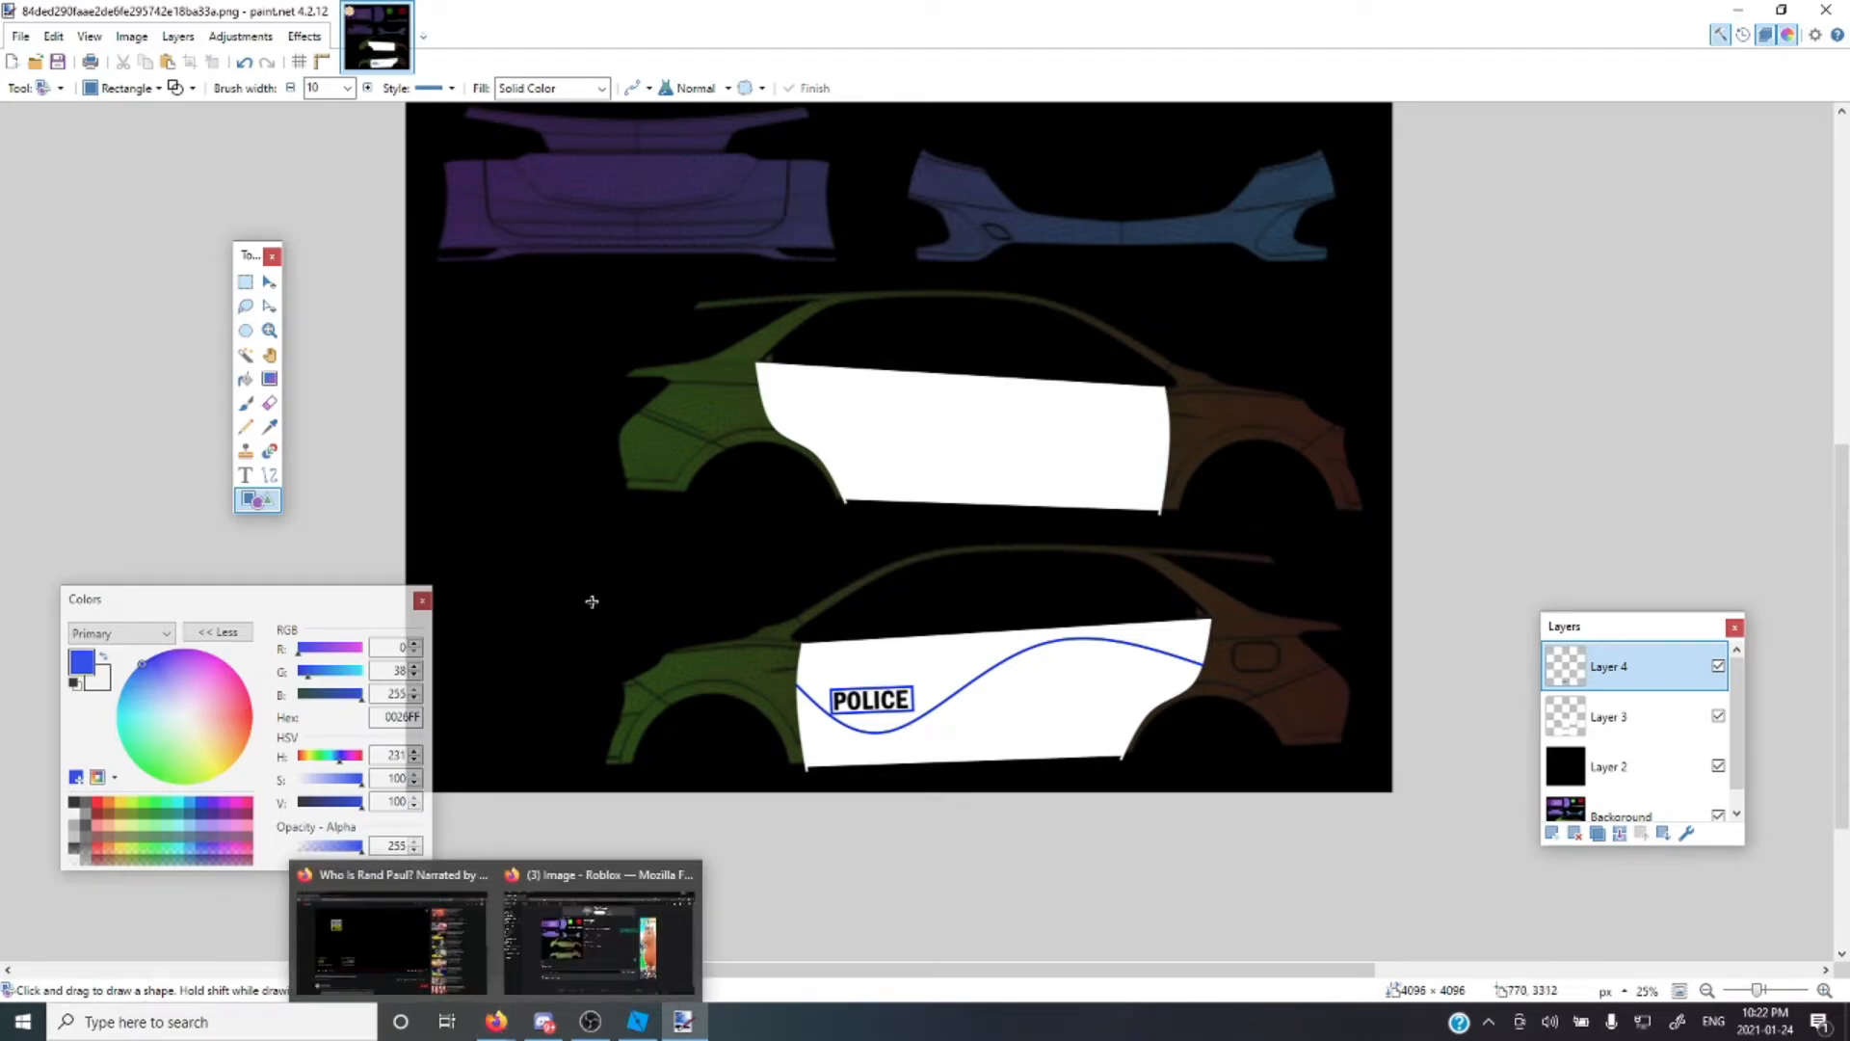
# Switch to Firefox, open a new tab and run an image search for "Chp textures"
pyautogui.click(496, 1022)
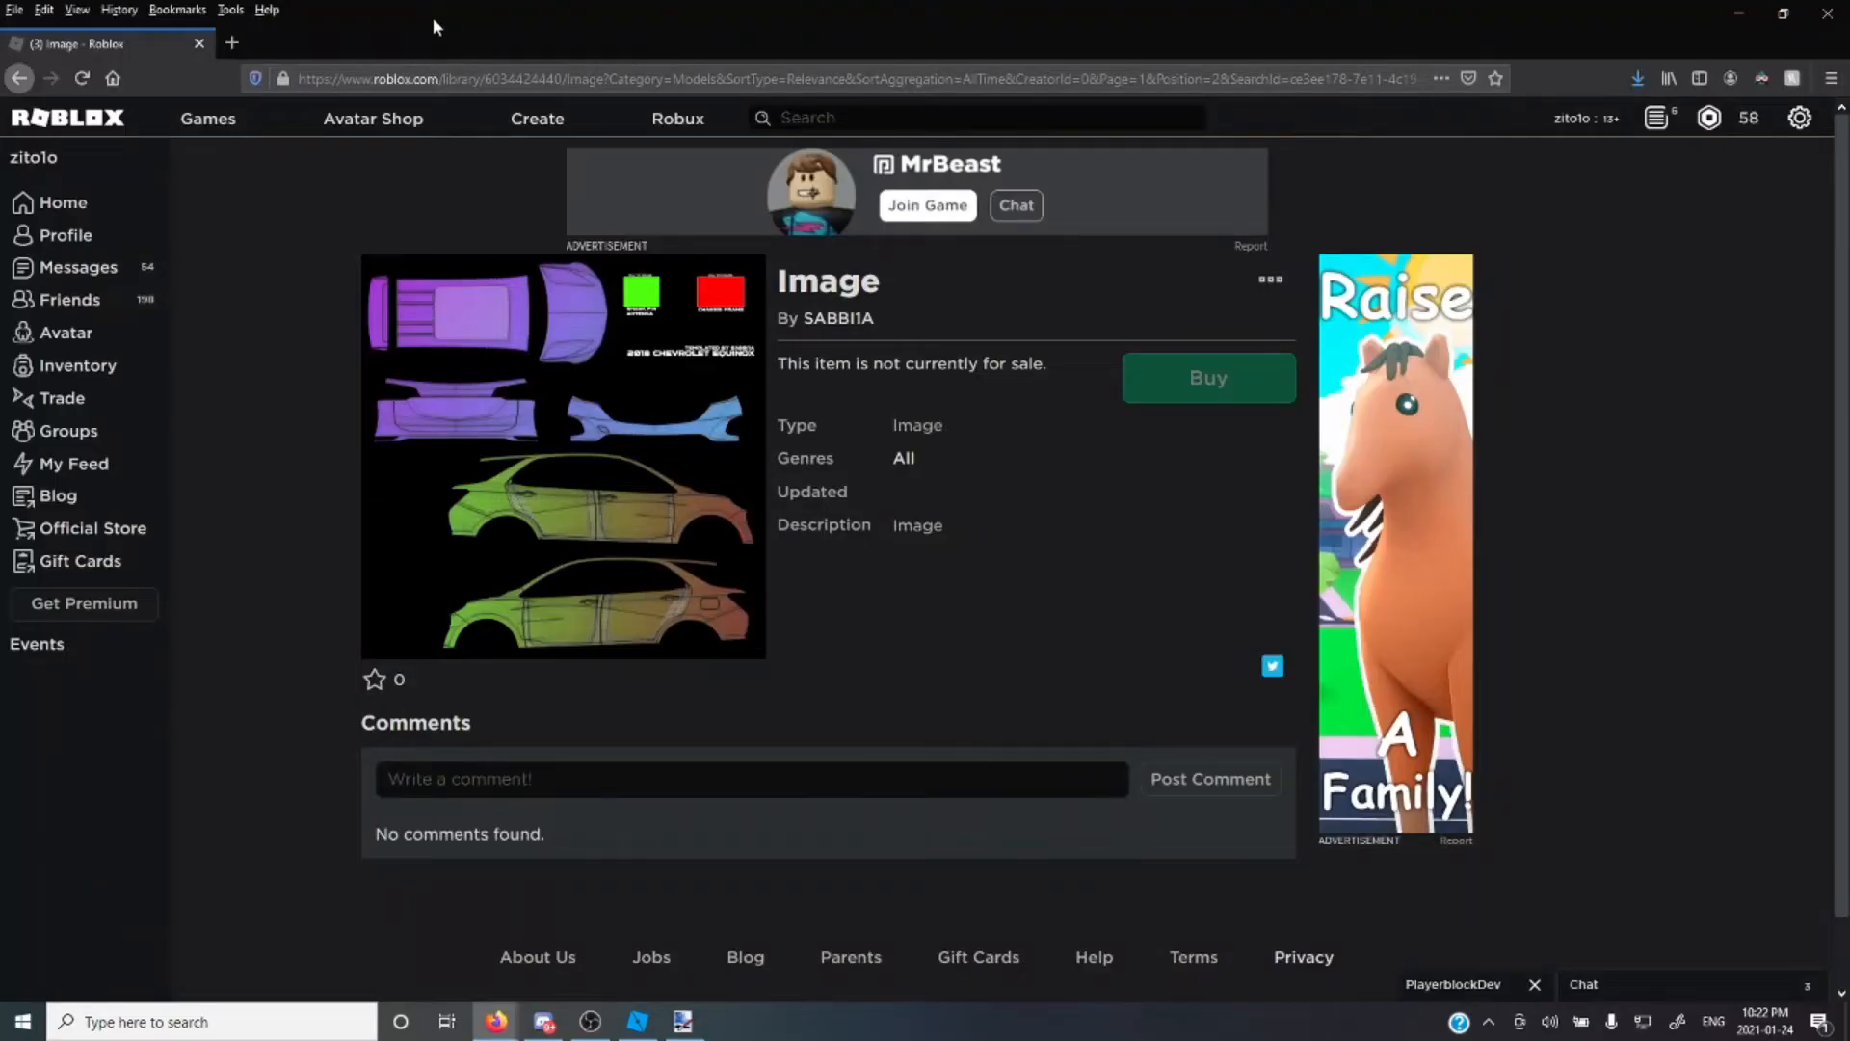
pyautogui.click(232, 42)
pyautogui.click(776, 217)
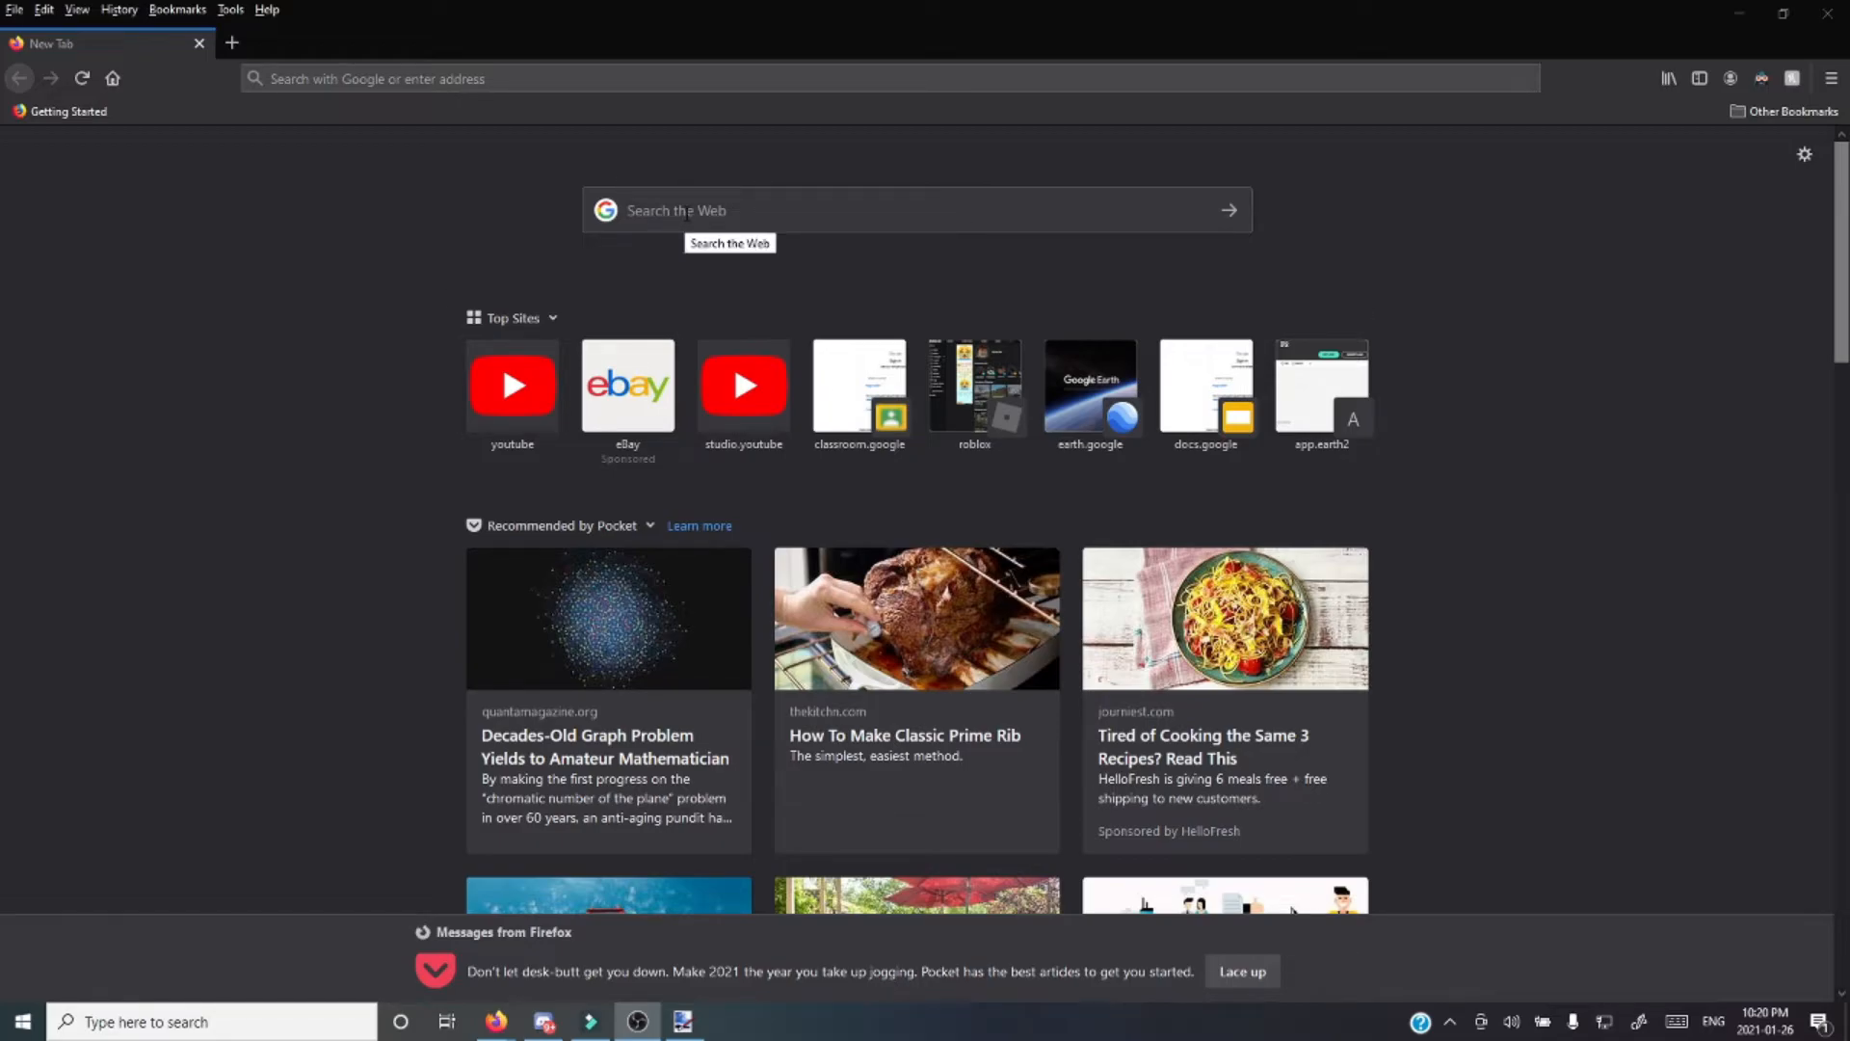
pyautogui.click(701, 212)
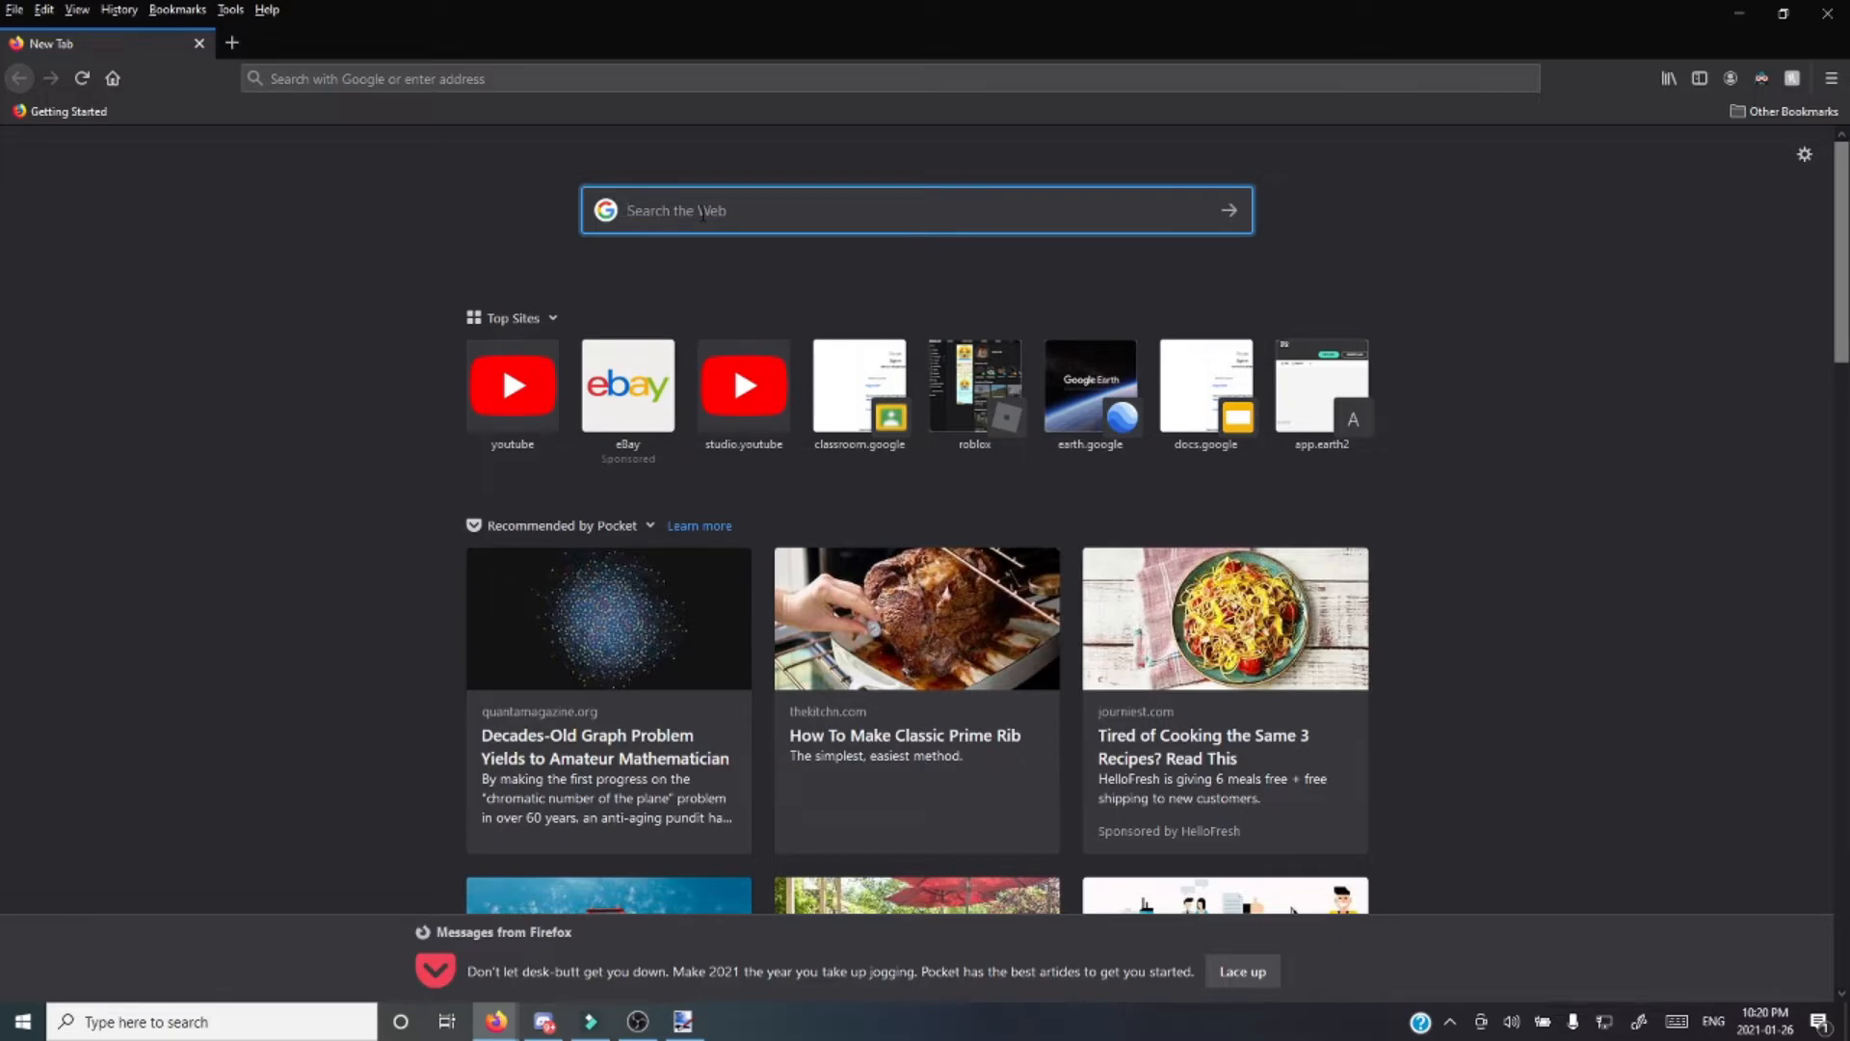
pyautogui.write('chp ')
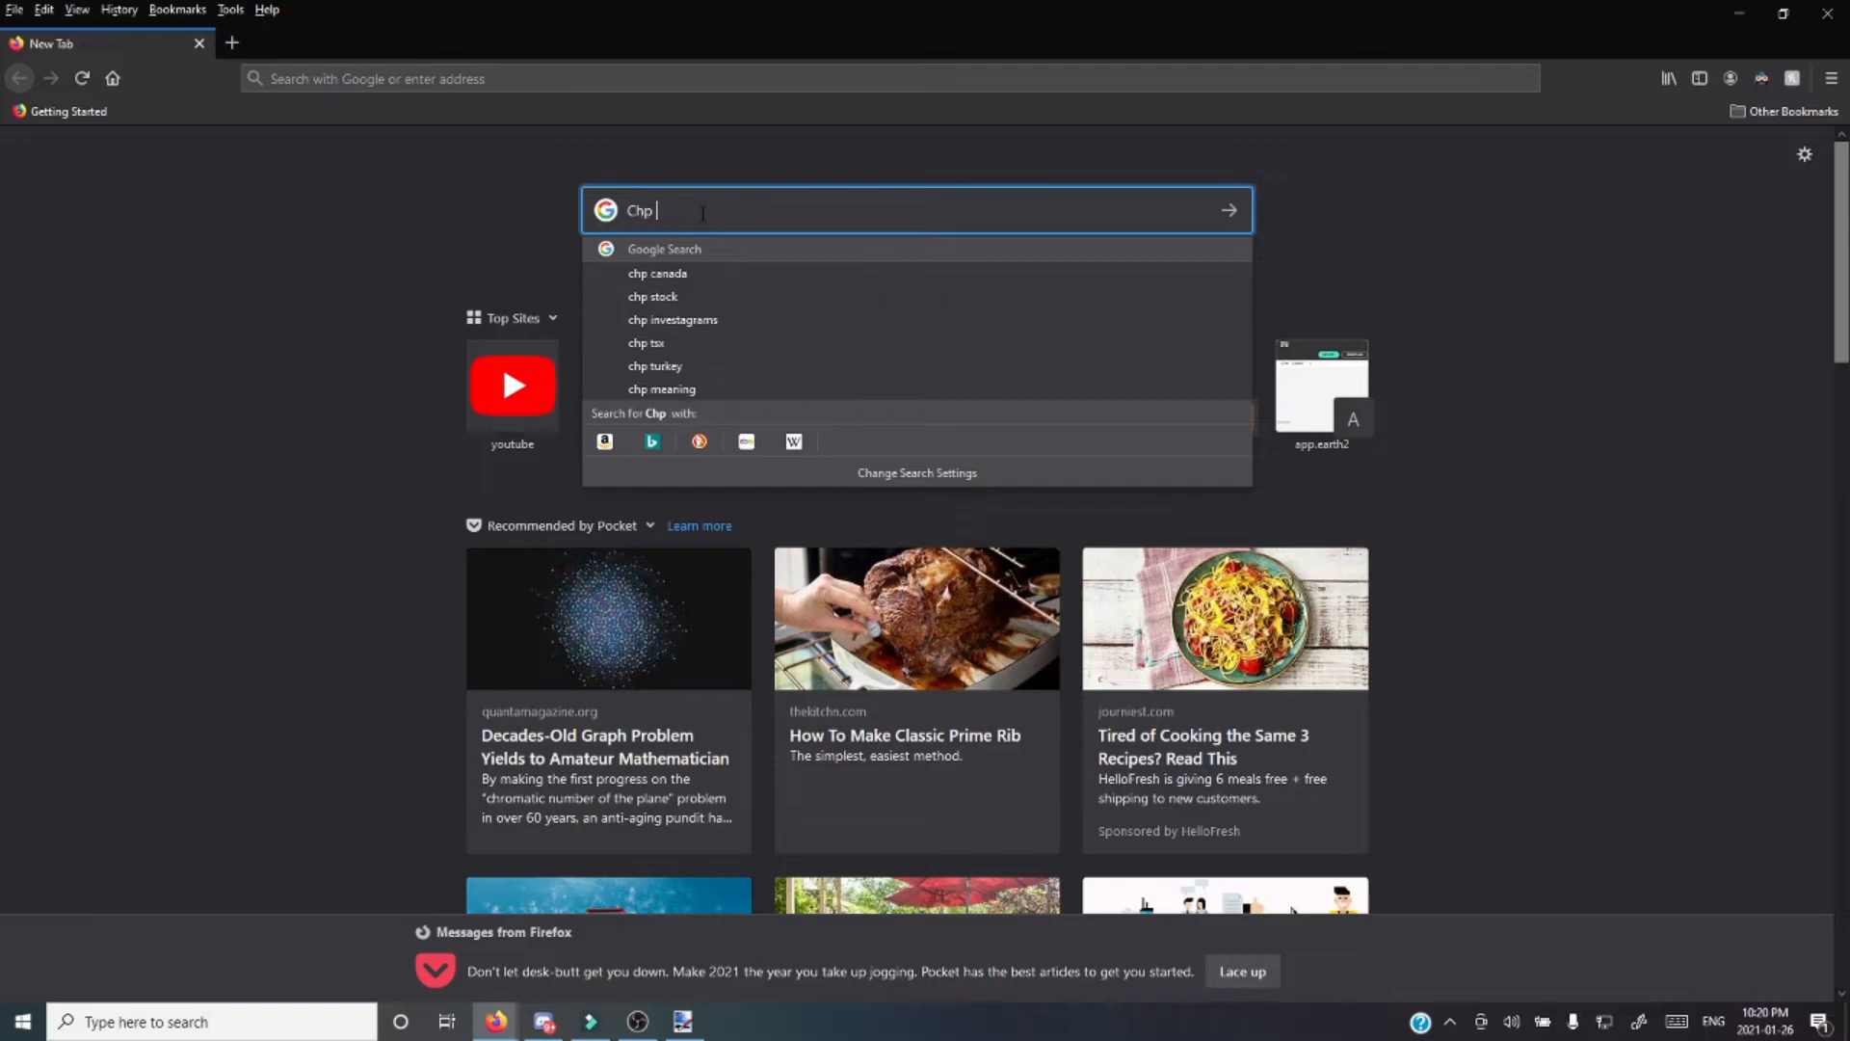
pyautogui.write('textures')
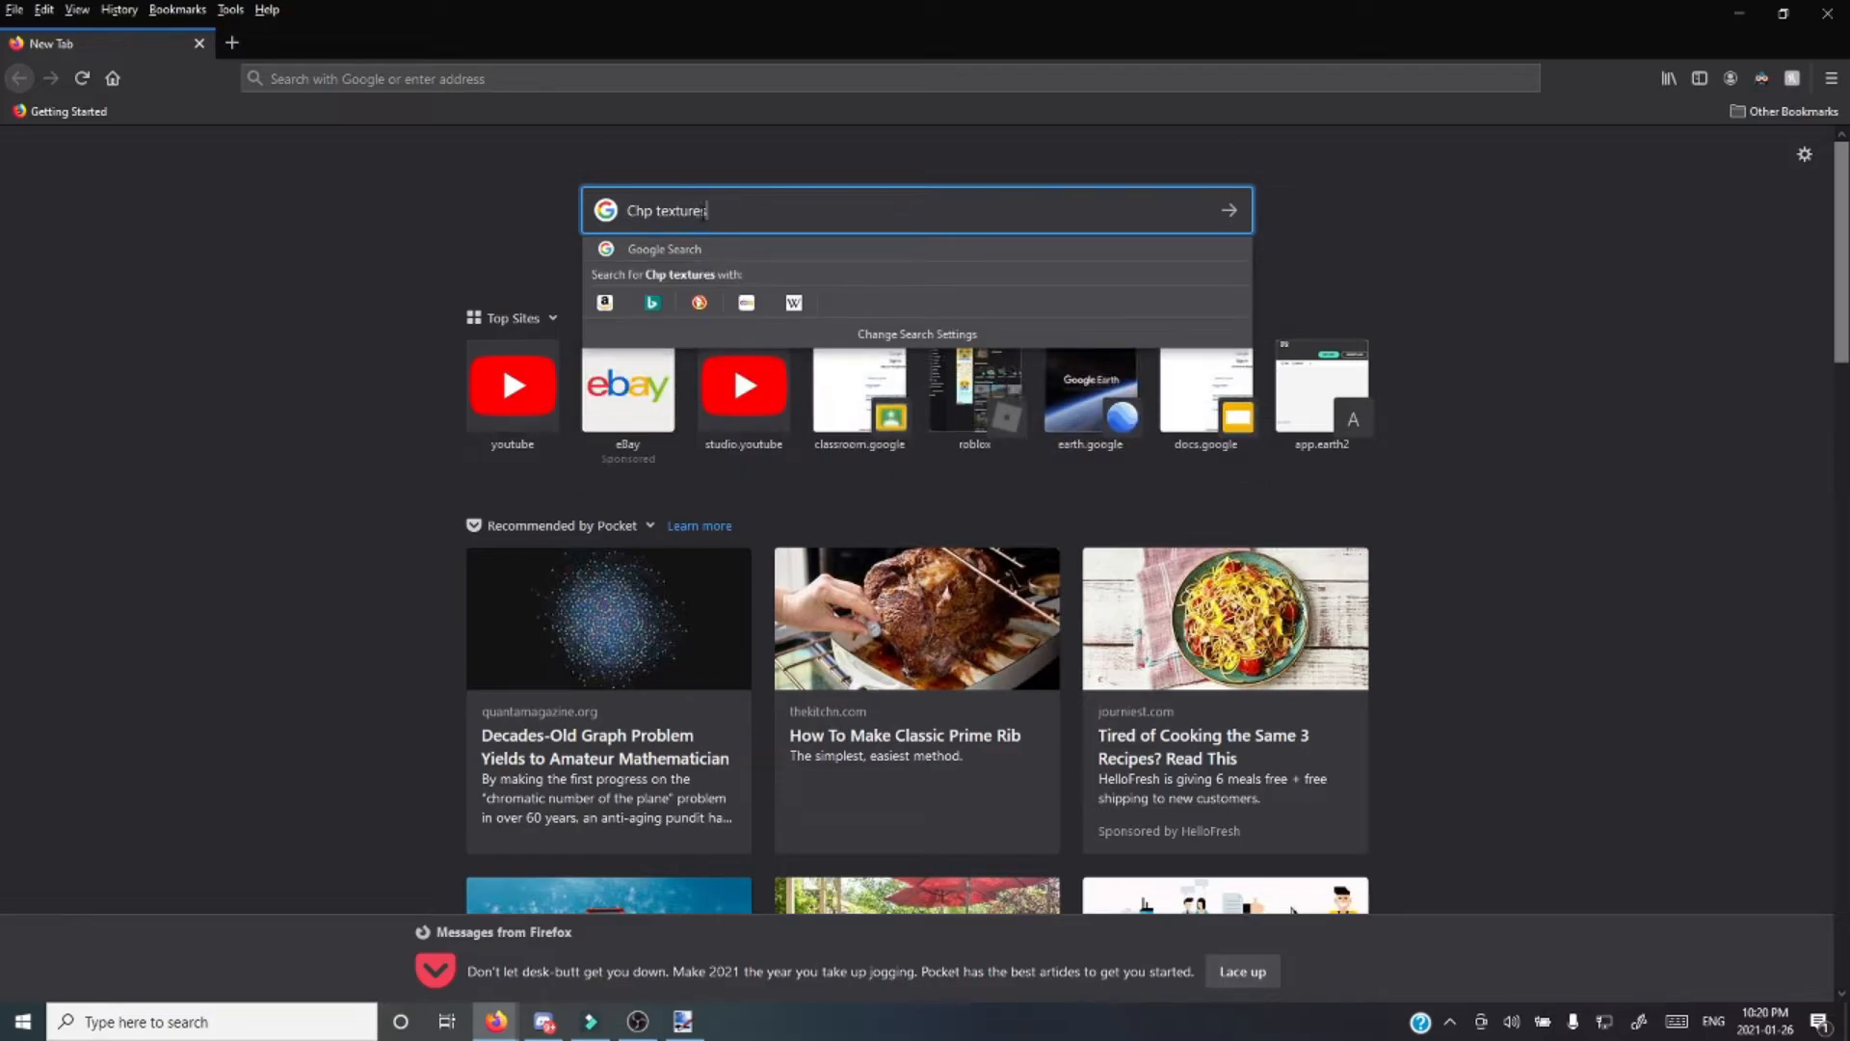
pyautogui.press('Return')
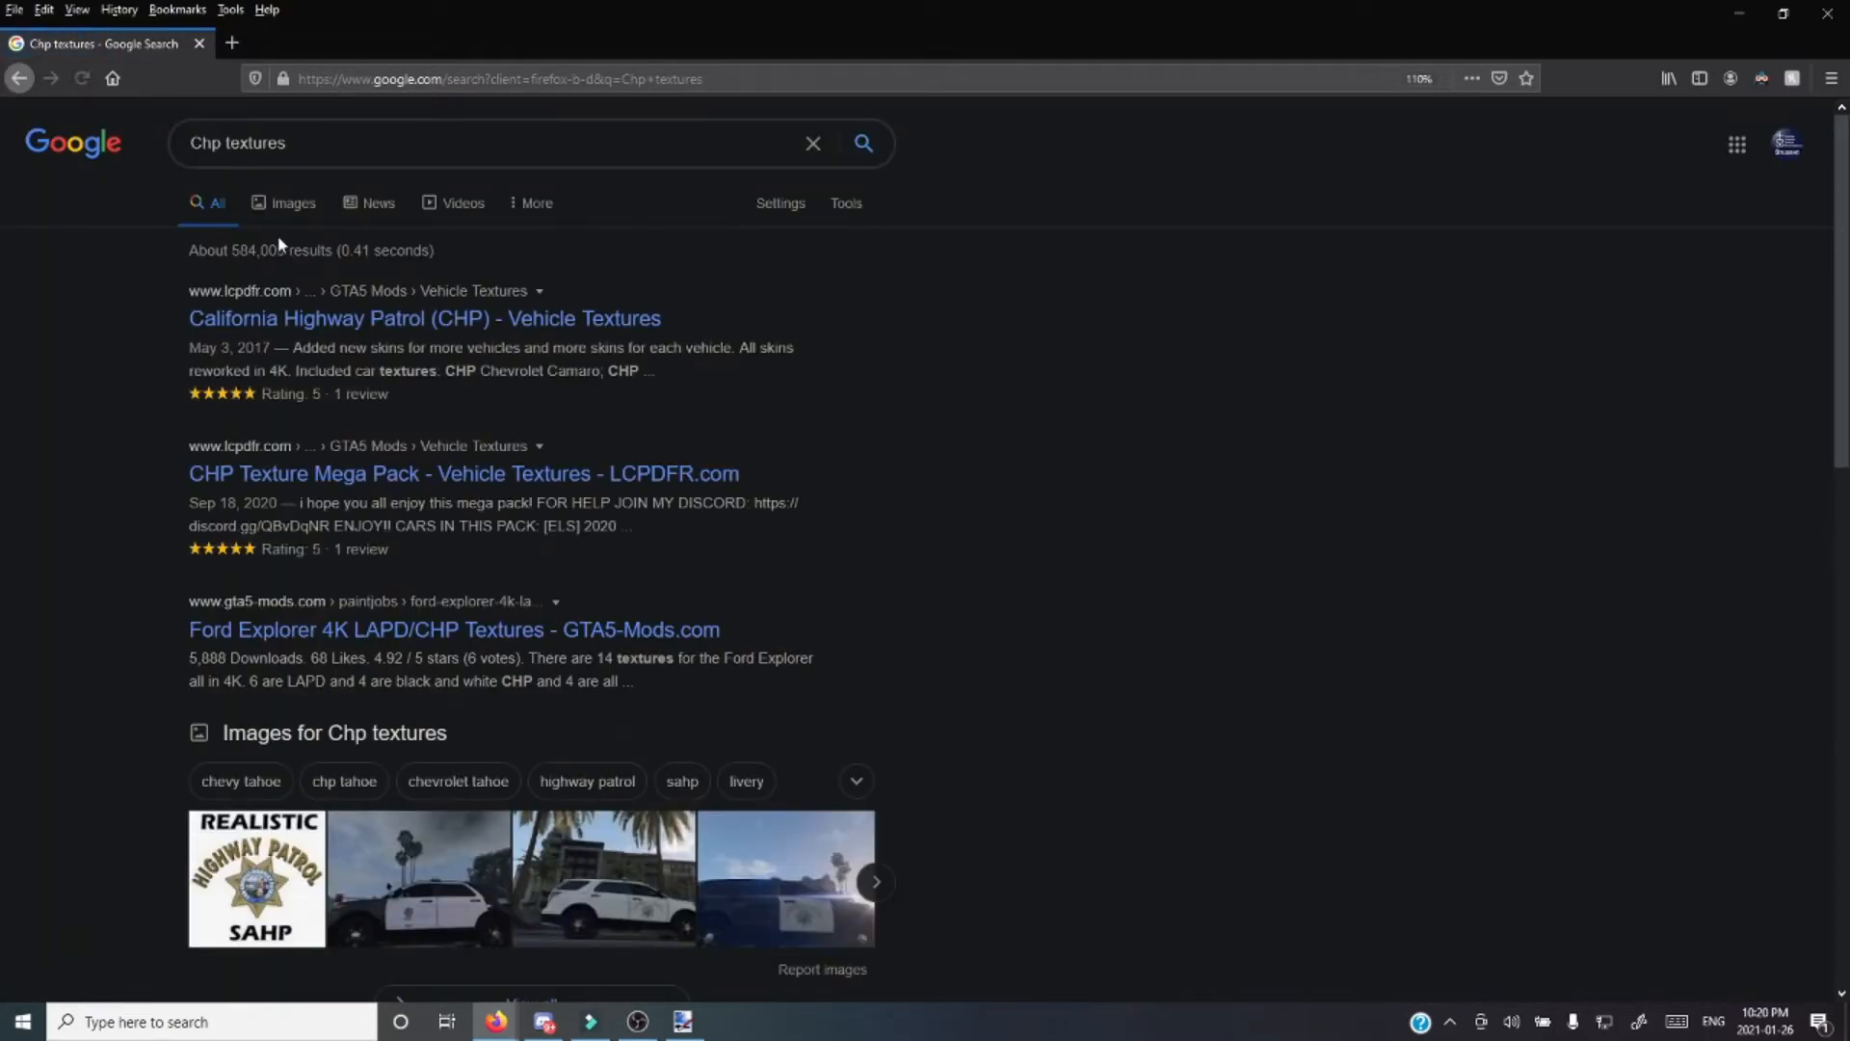
pyautogui.click(285, 204)
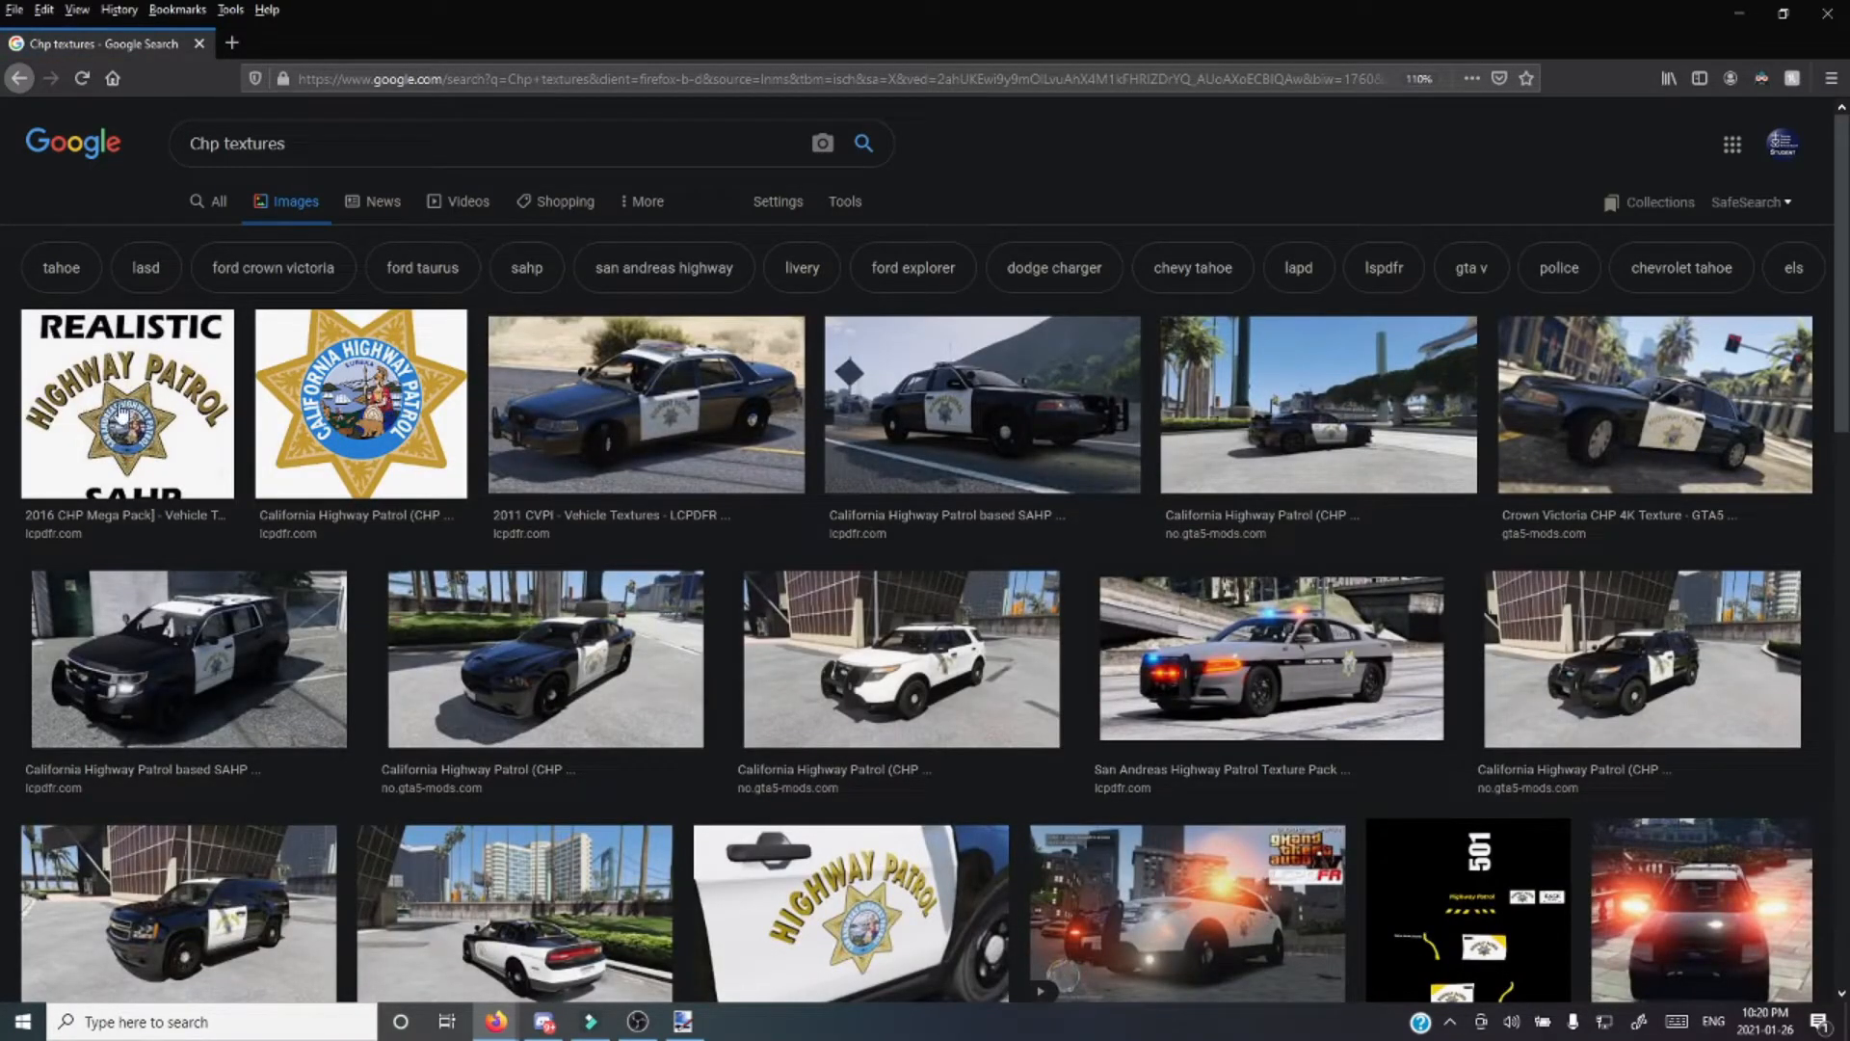
# Open the REALISTIC HIGHWAY PATROL SAHP picture from the image results and copy the image
pyautogui.click(149, 390)
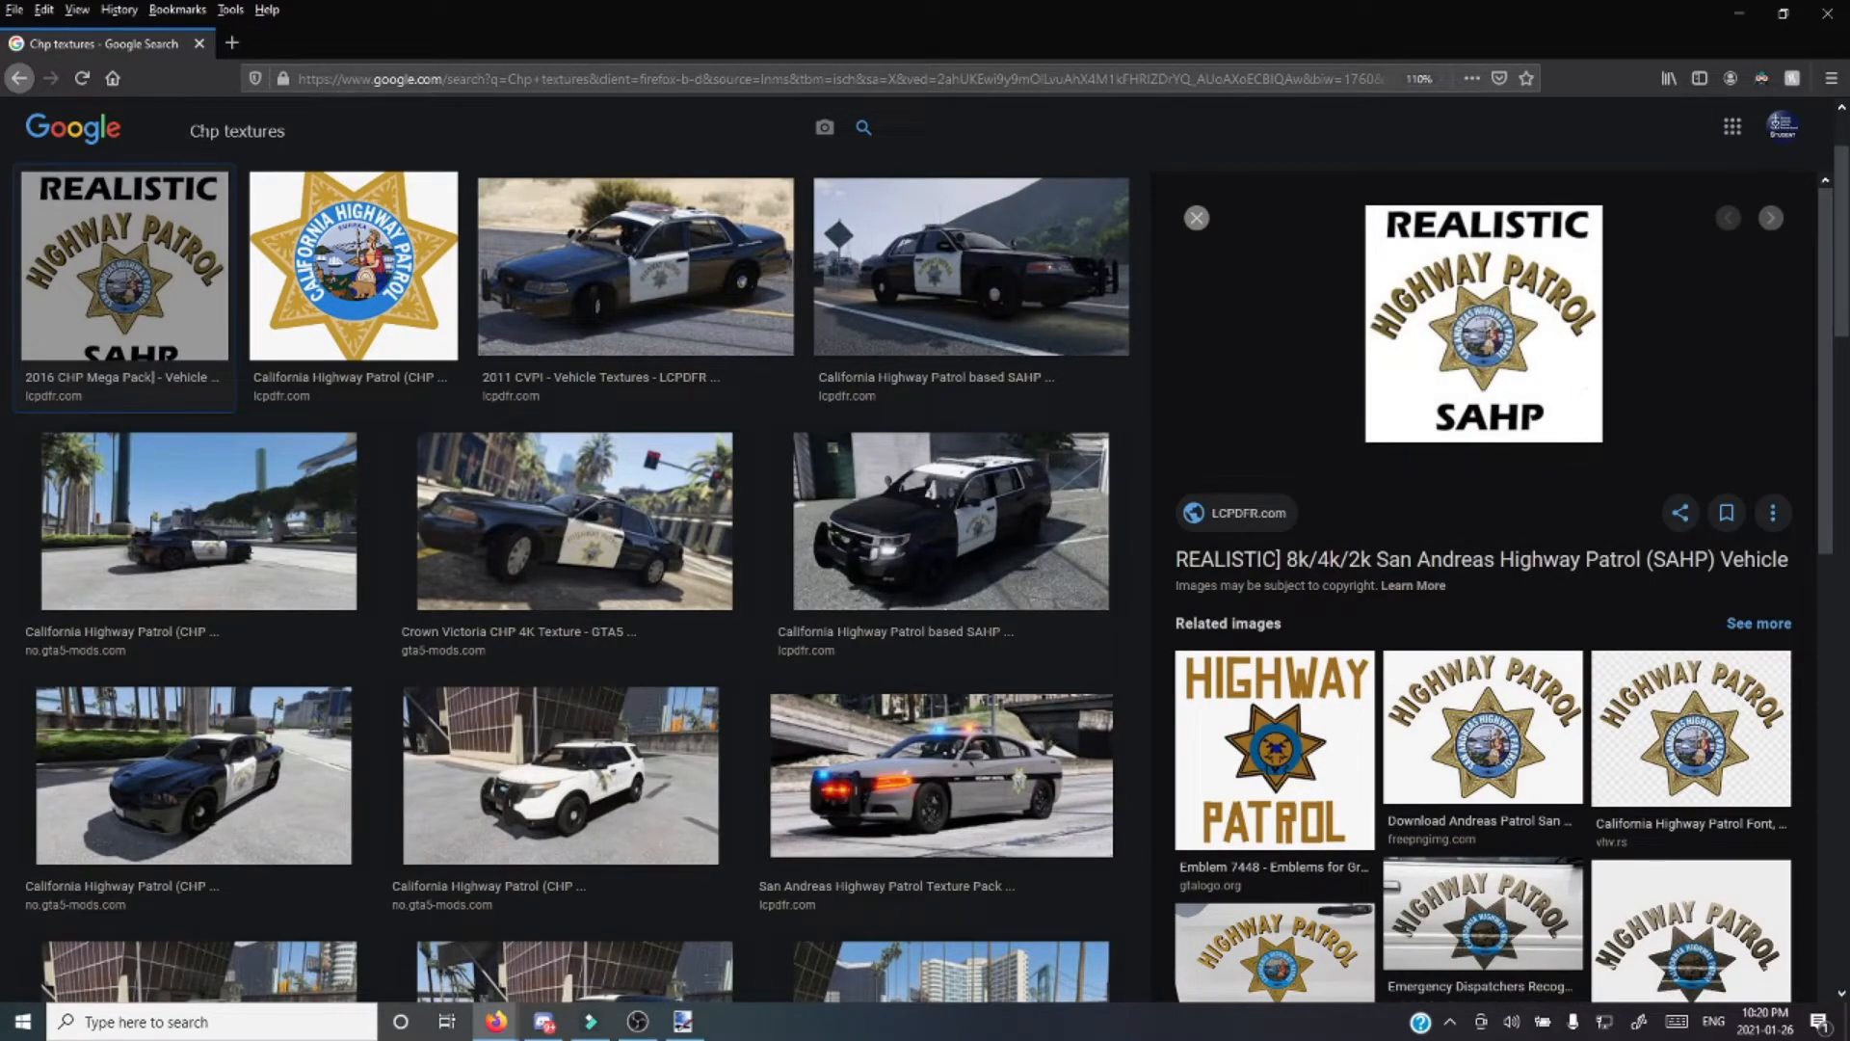
pyautogui.rightClick(1481, 268)
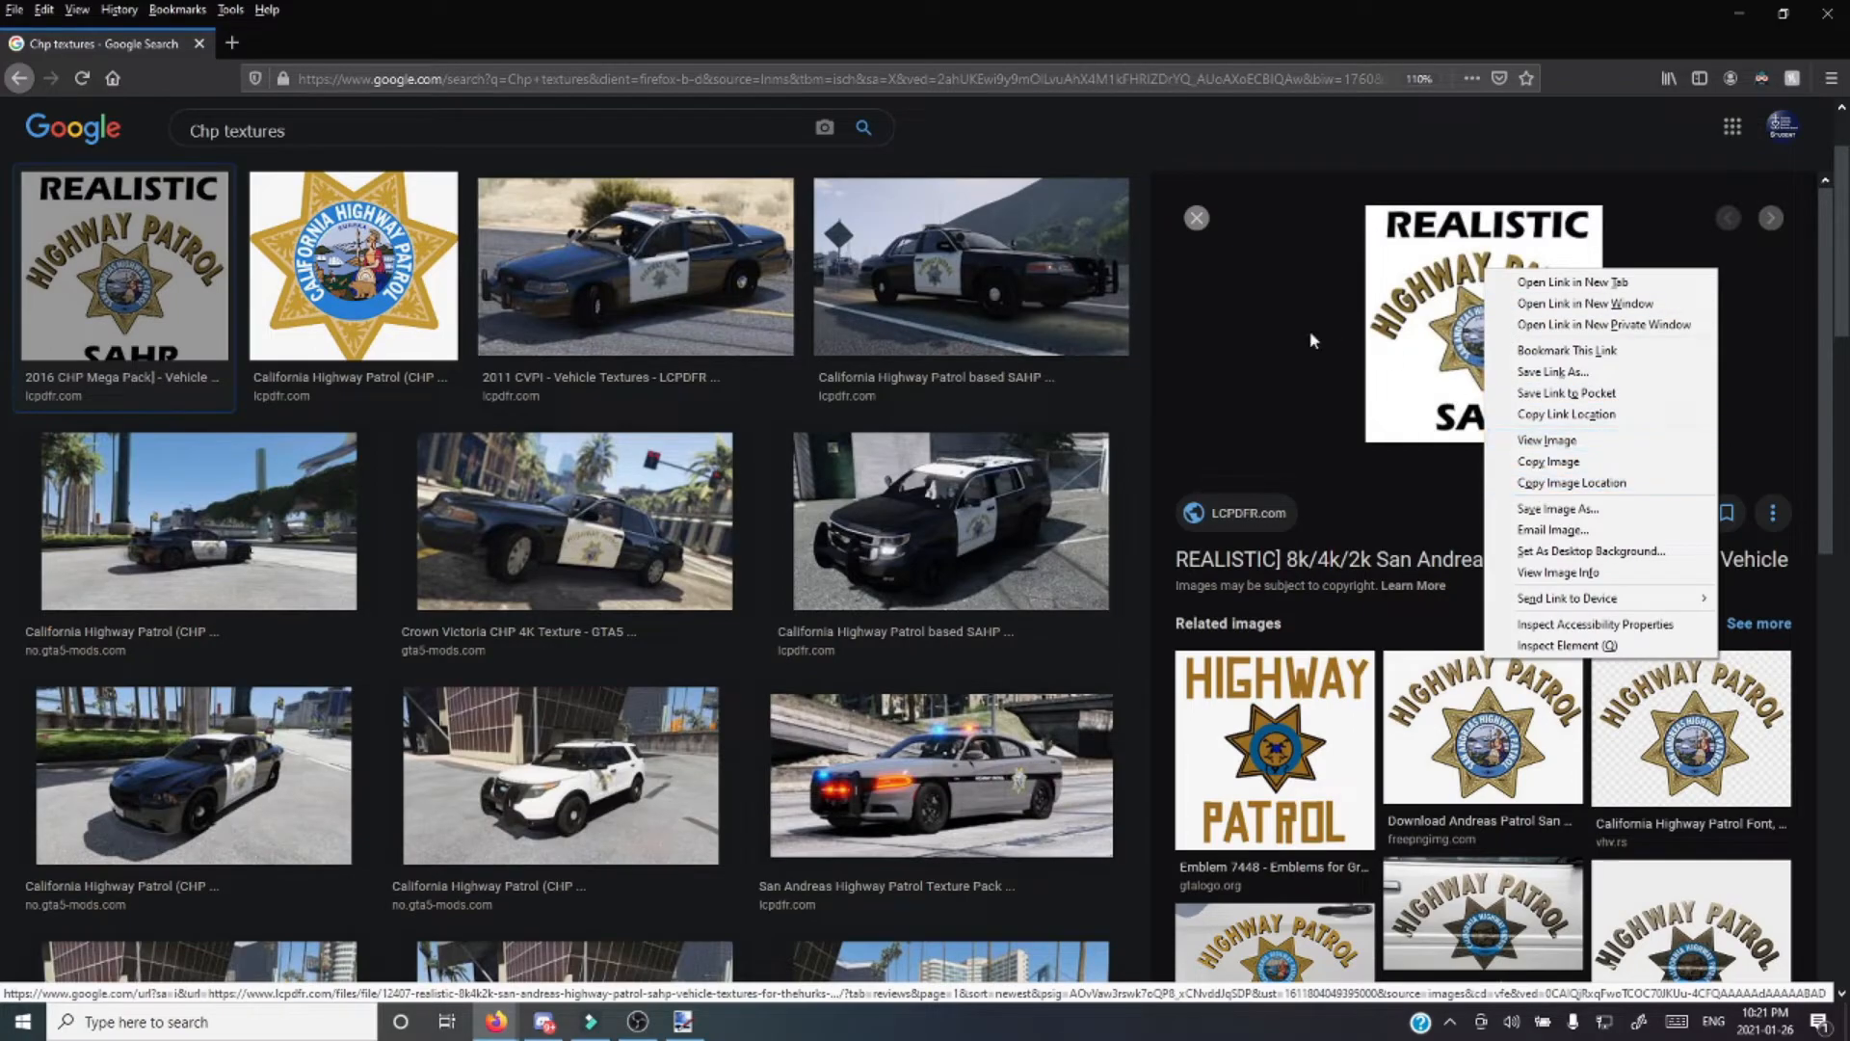
pyautogui.click(1462, 445)
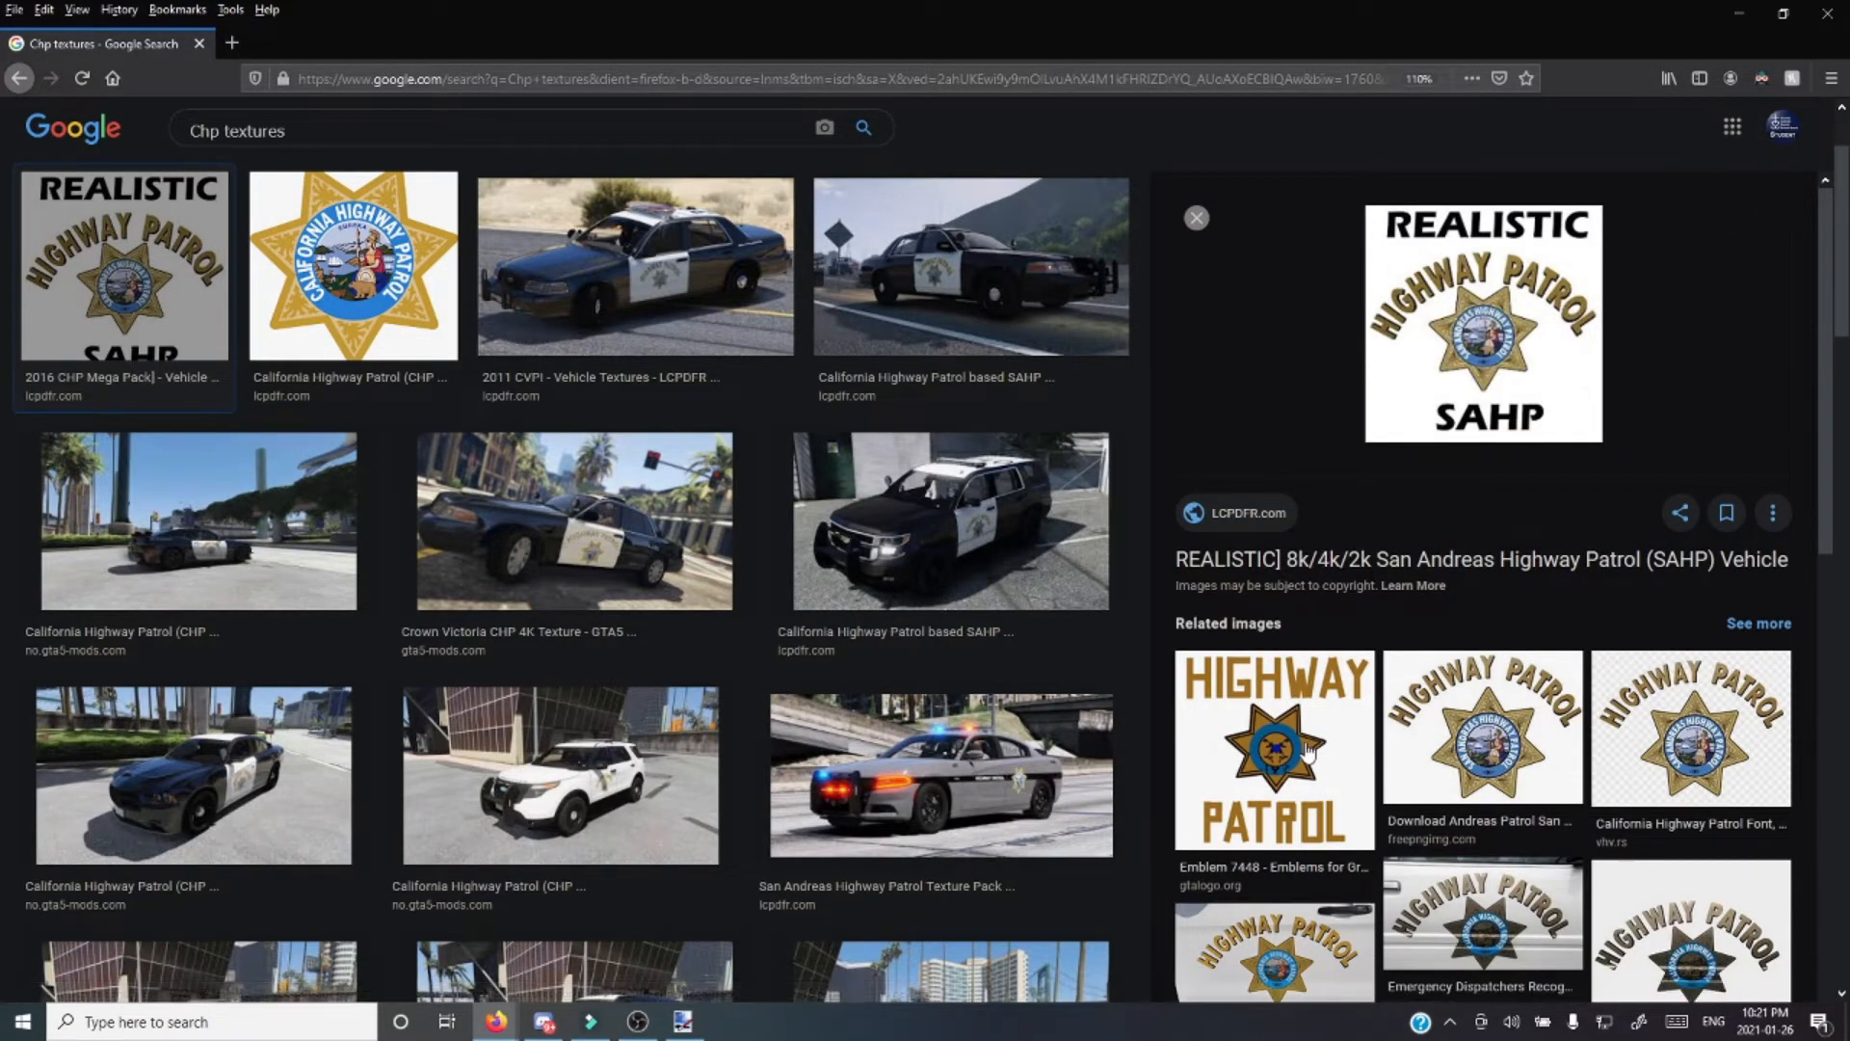
pyautogui.rightClick(1481, 321)
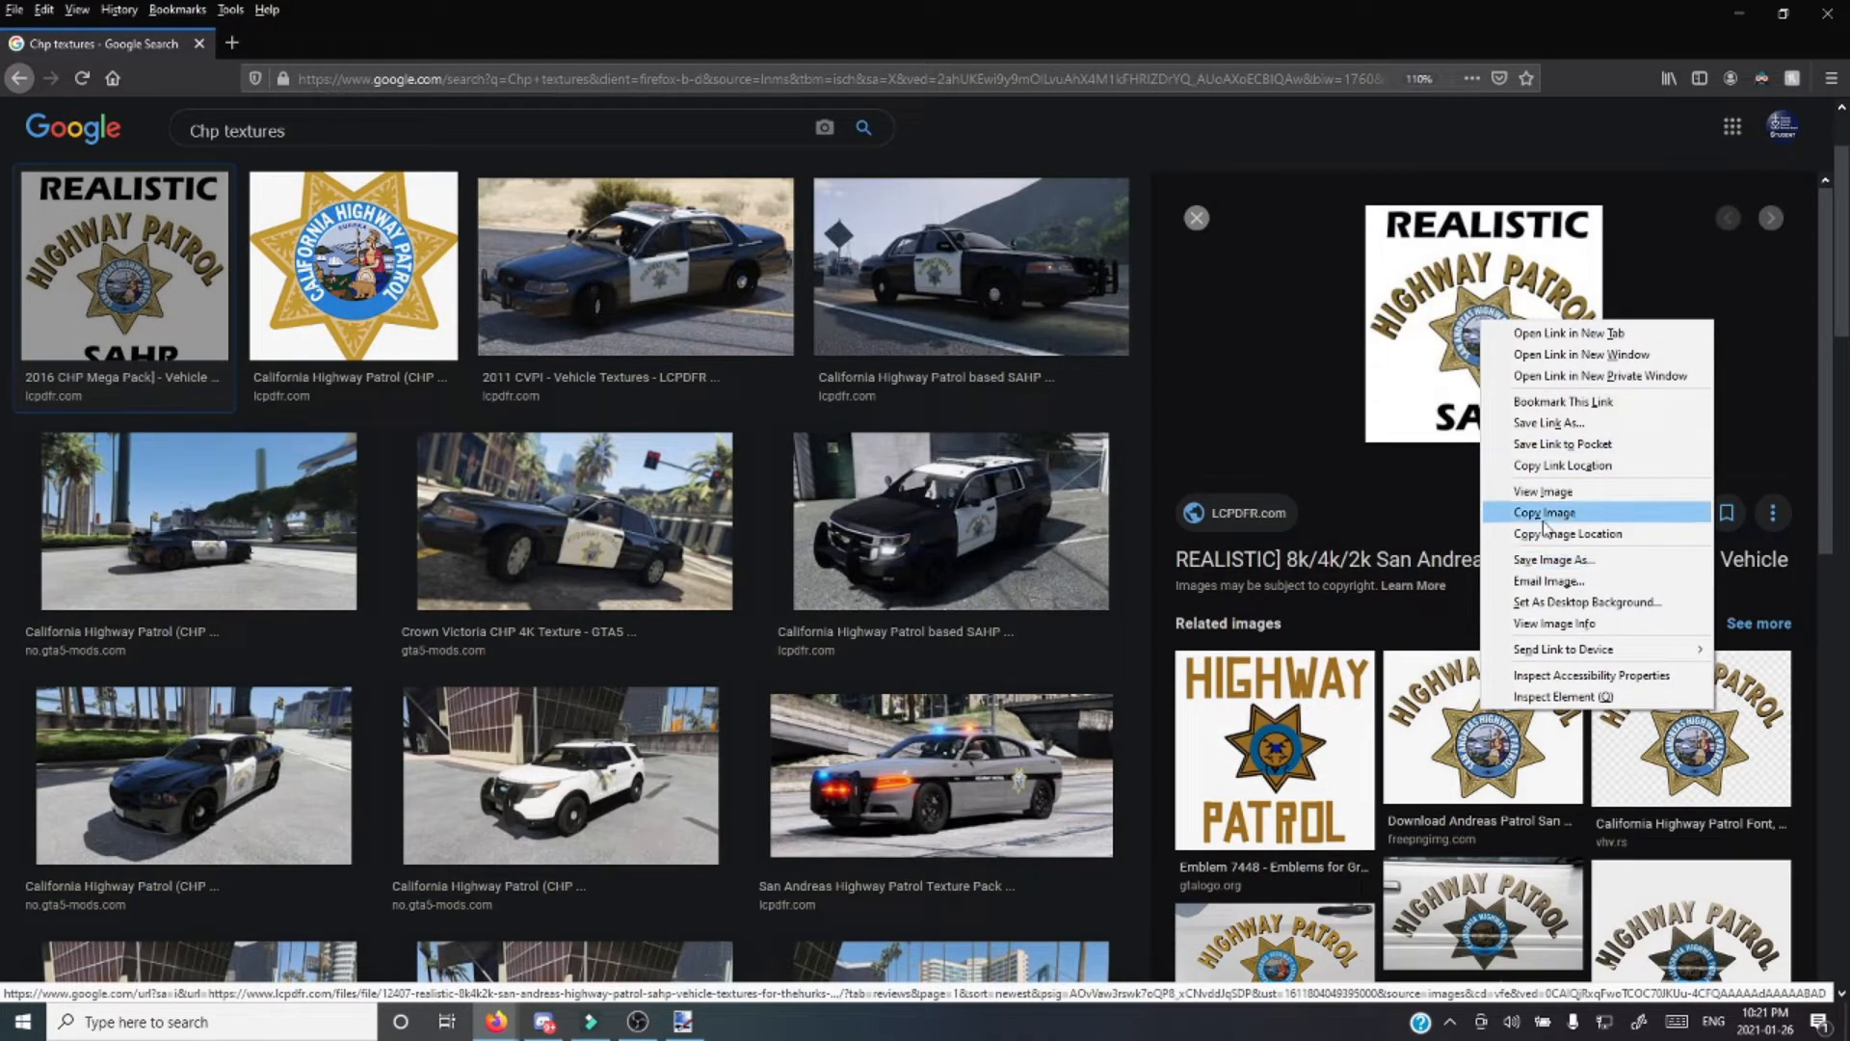
pyautogui.click(1537, 517)
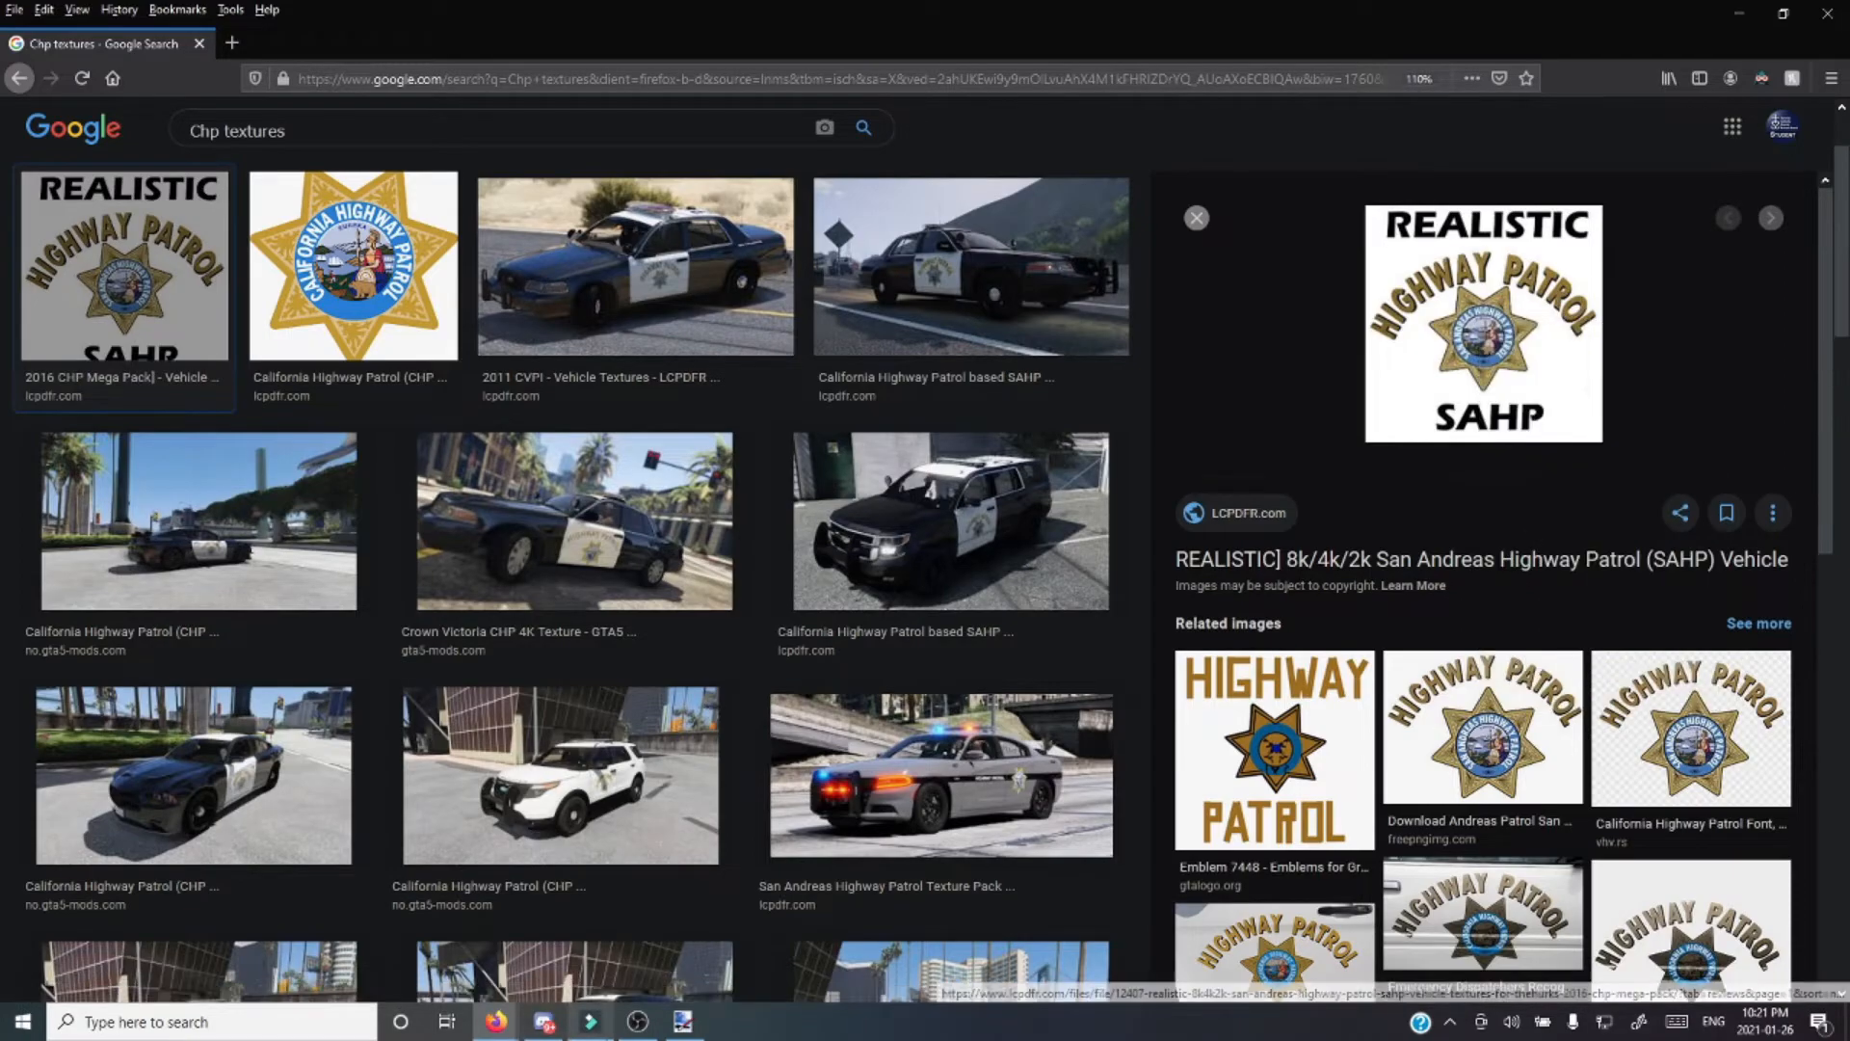
# Switch to Paint.NET, paste the copied picture into the blank 800 × 600 image and position it inside the canvas
pyautogui.click(698, 1023)
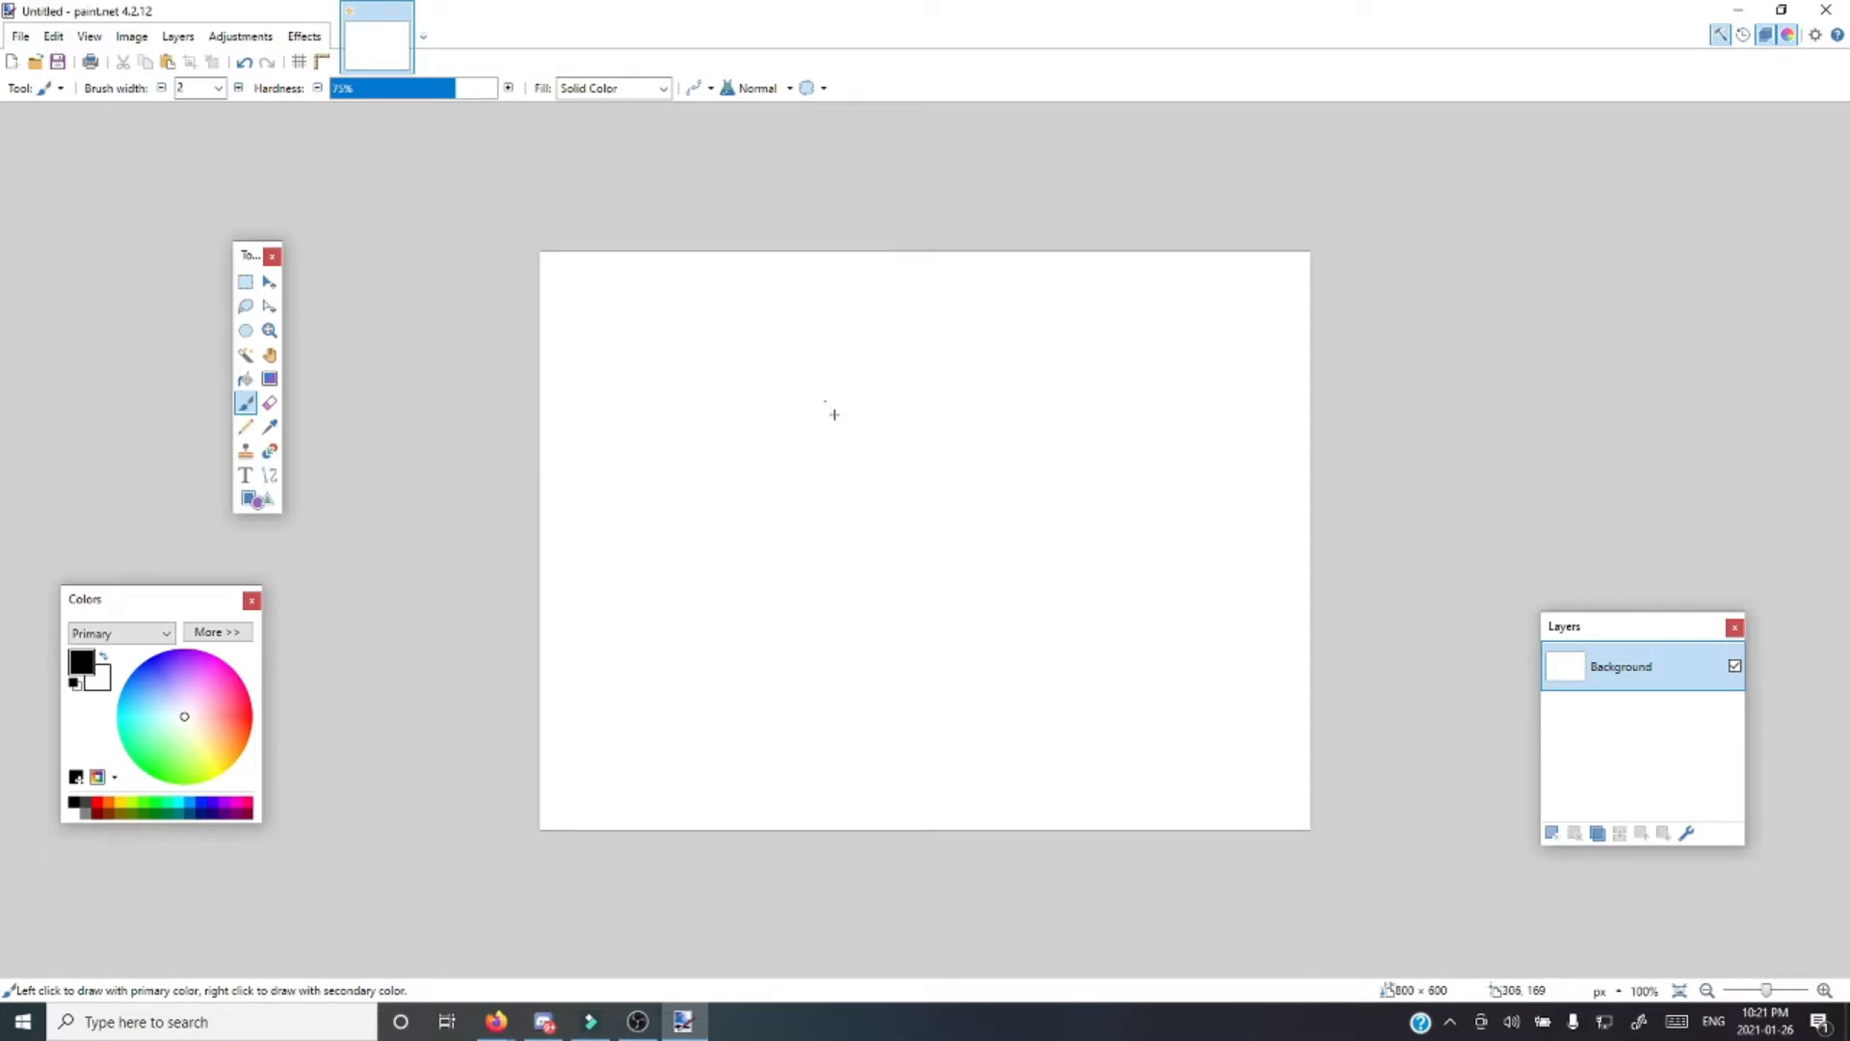
pyautogui.hotkey('ctrl', 'v')
pyautogui.moveTo(784, 498); pyautogui.dragTo(1006, 679)
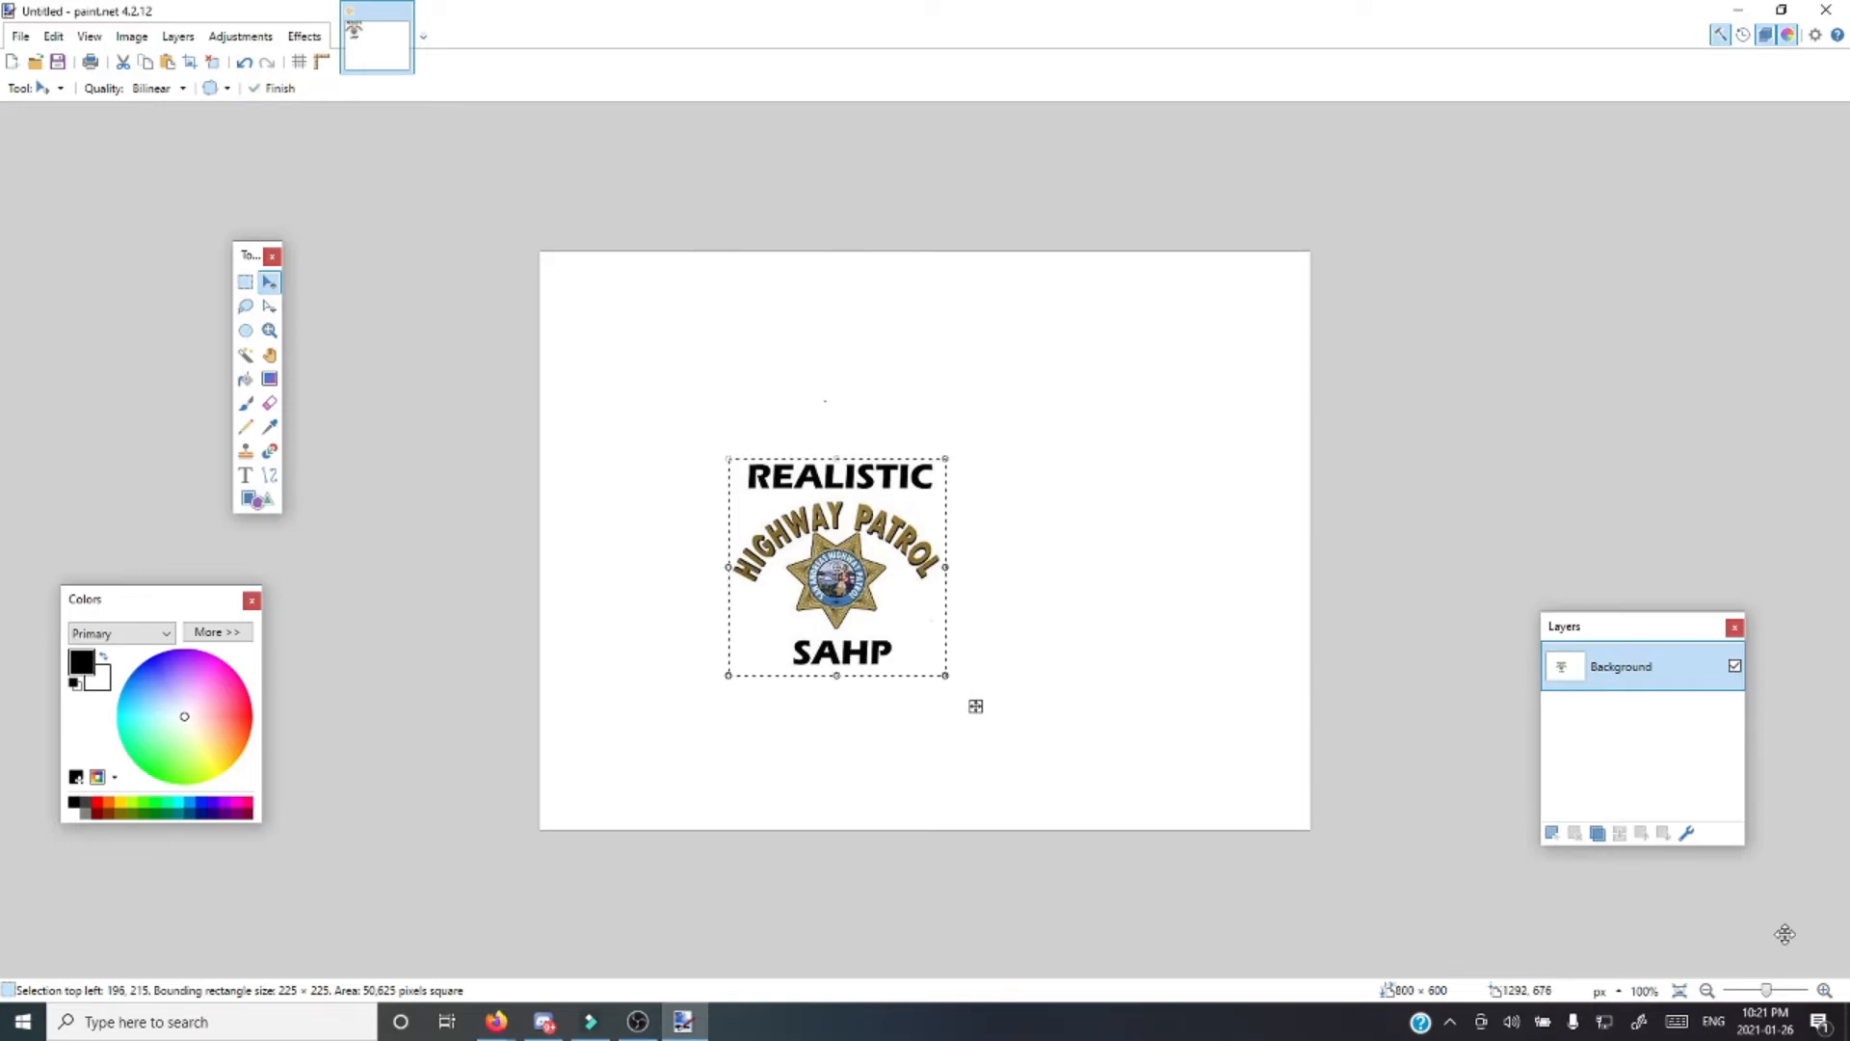
pyautogui.moveTo(1766, 990); pyautogui.dragTo(1772, 989)
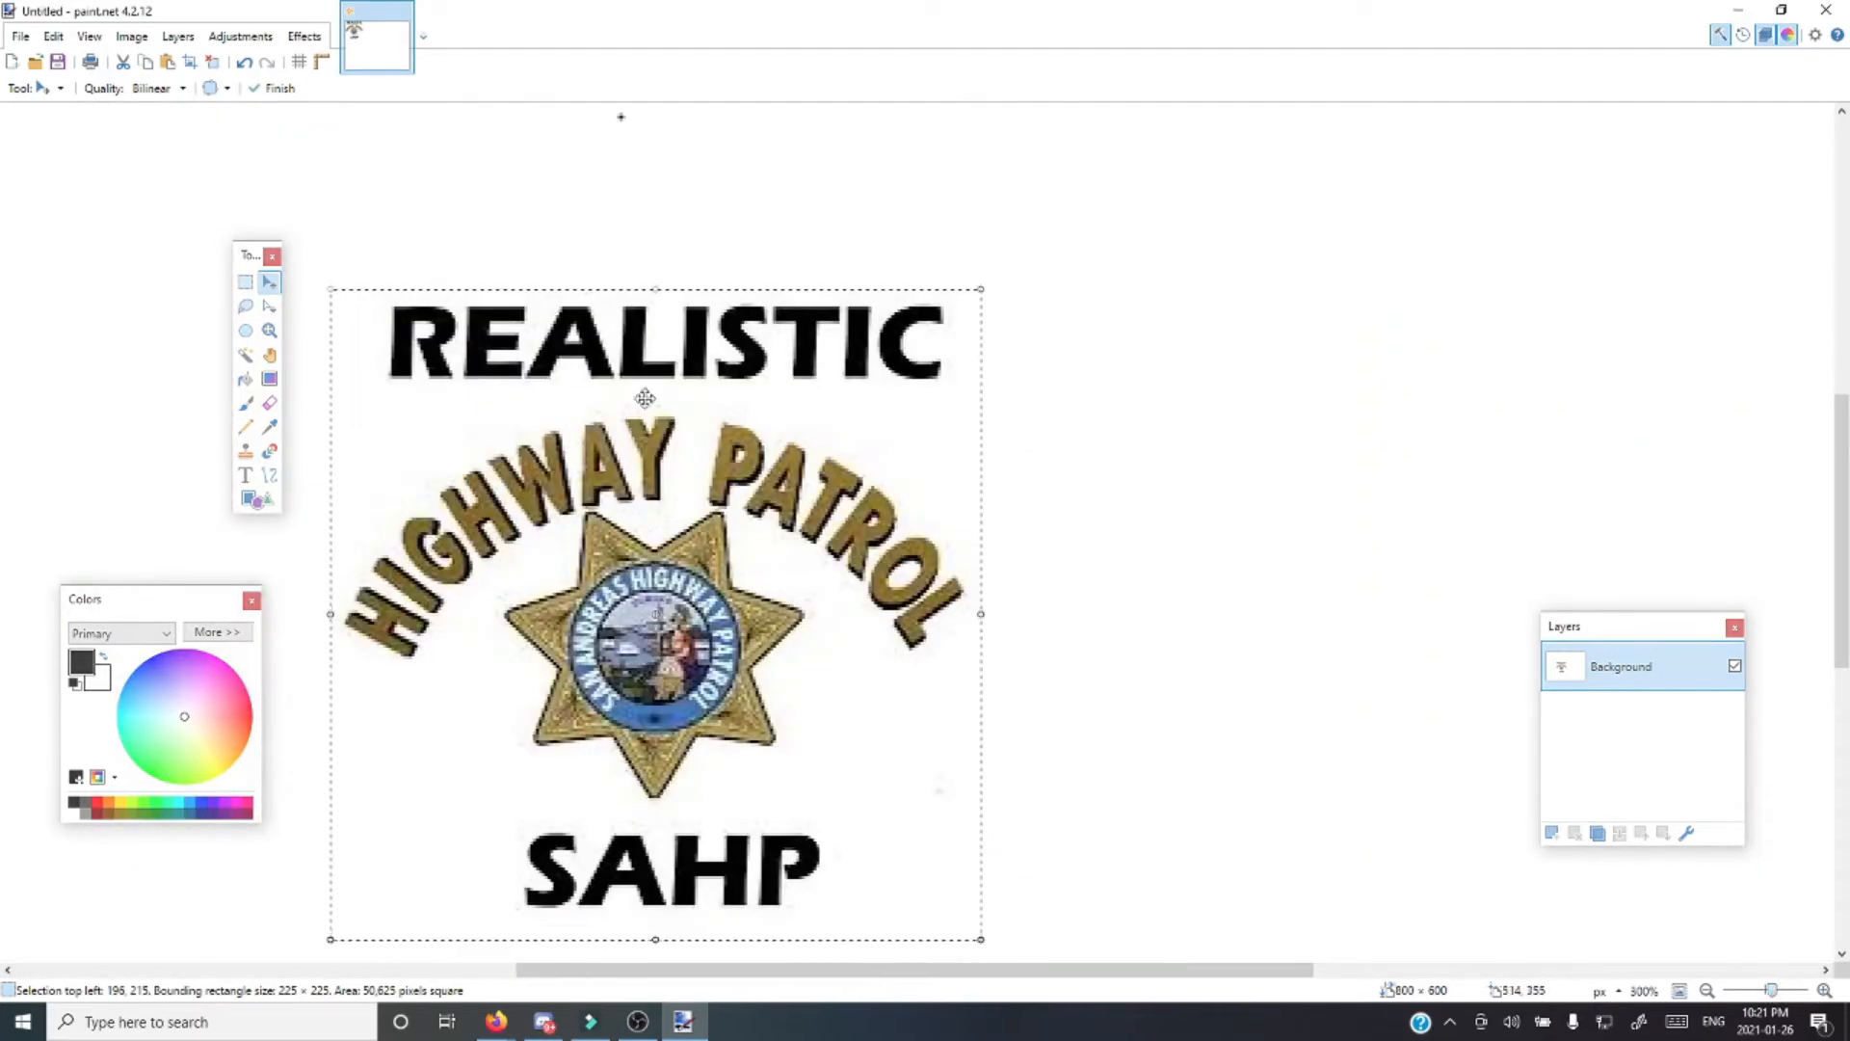
# Select the white background around the lettering and badge with the Magic Wand at 50% tolerance and move it completely off the canvas
pyautogui.click(245, 281)
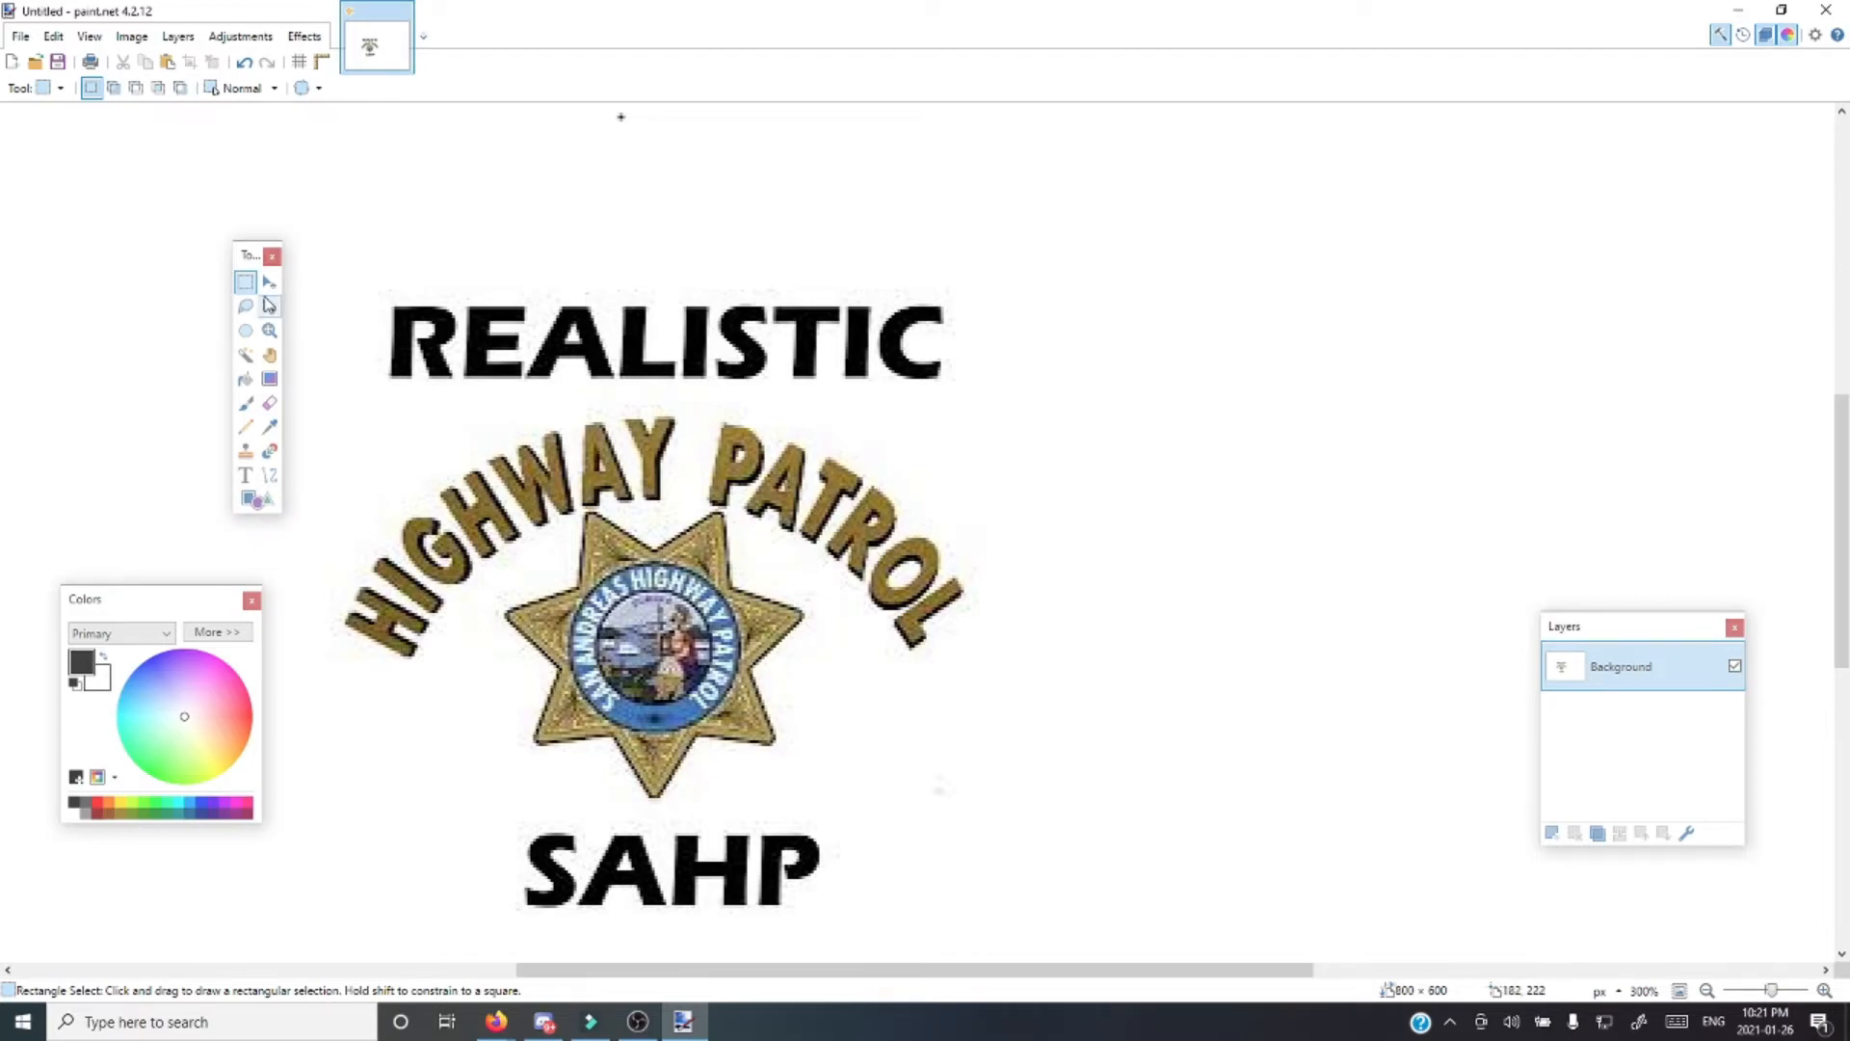
pyautogui.click(246, 361)
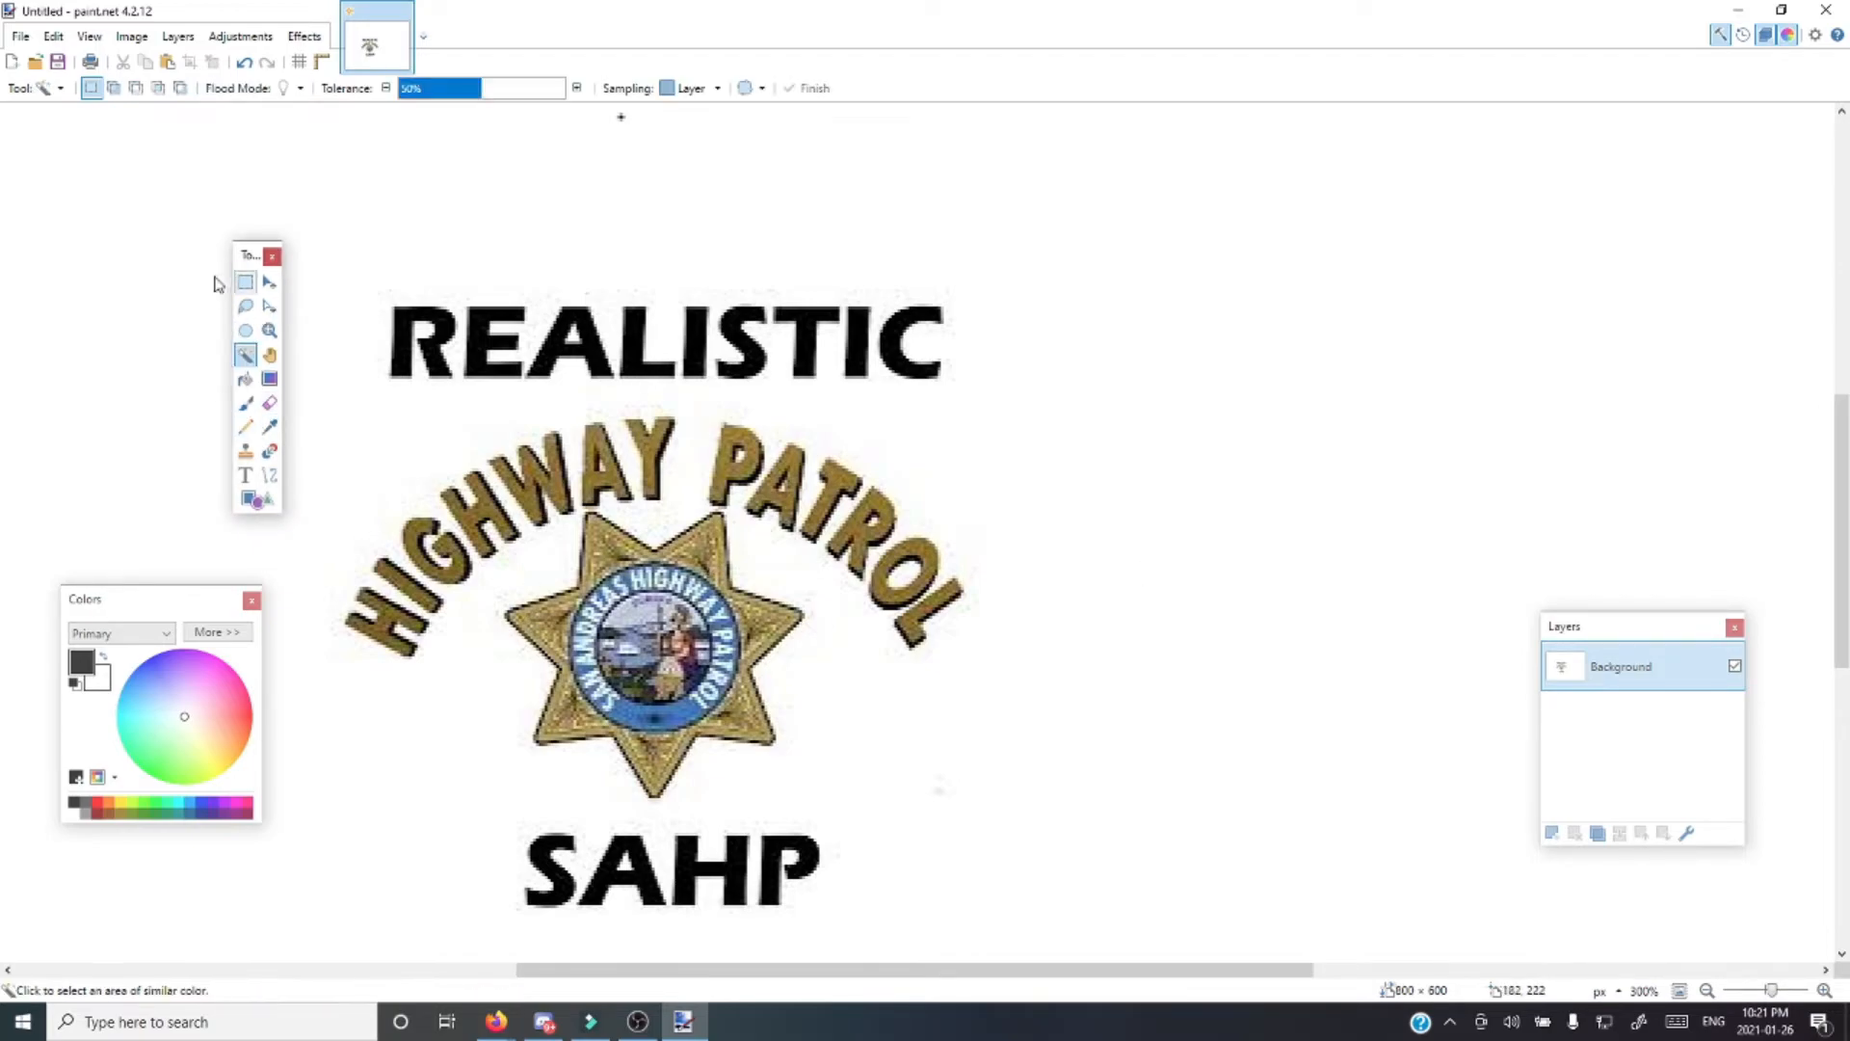
pyautogui.click(443, 435)
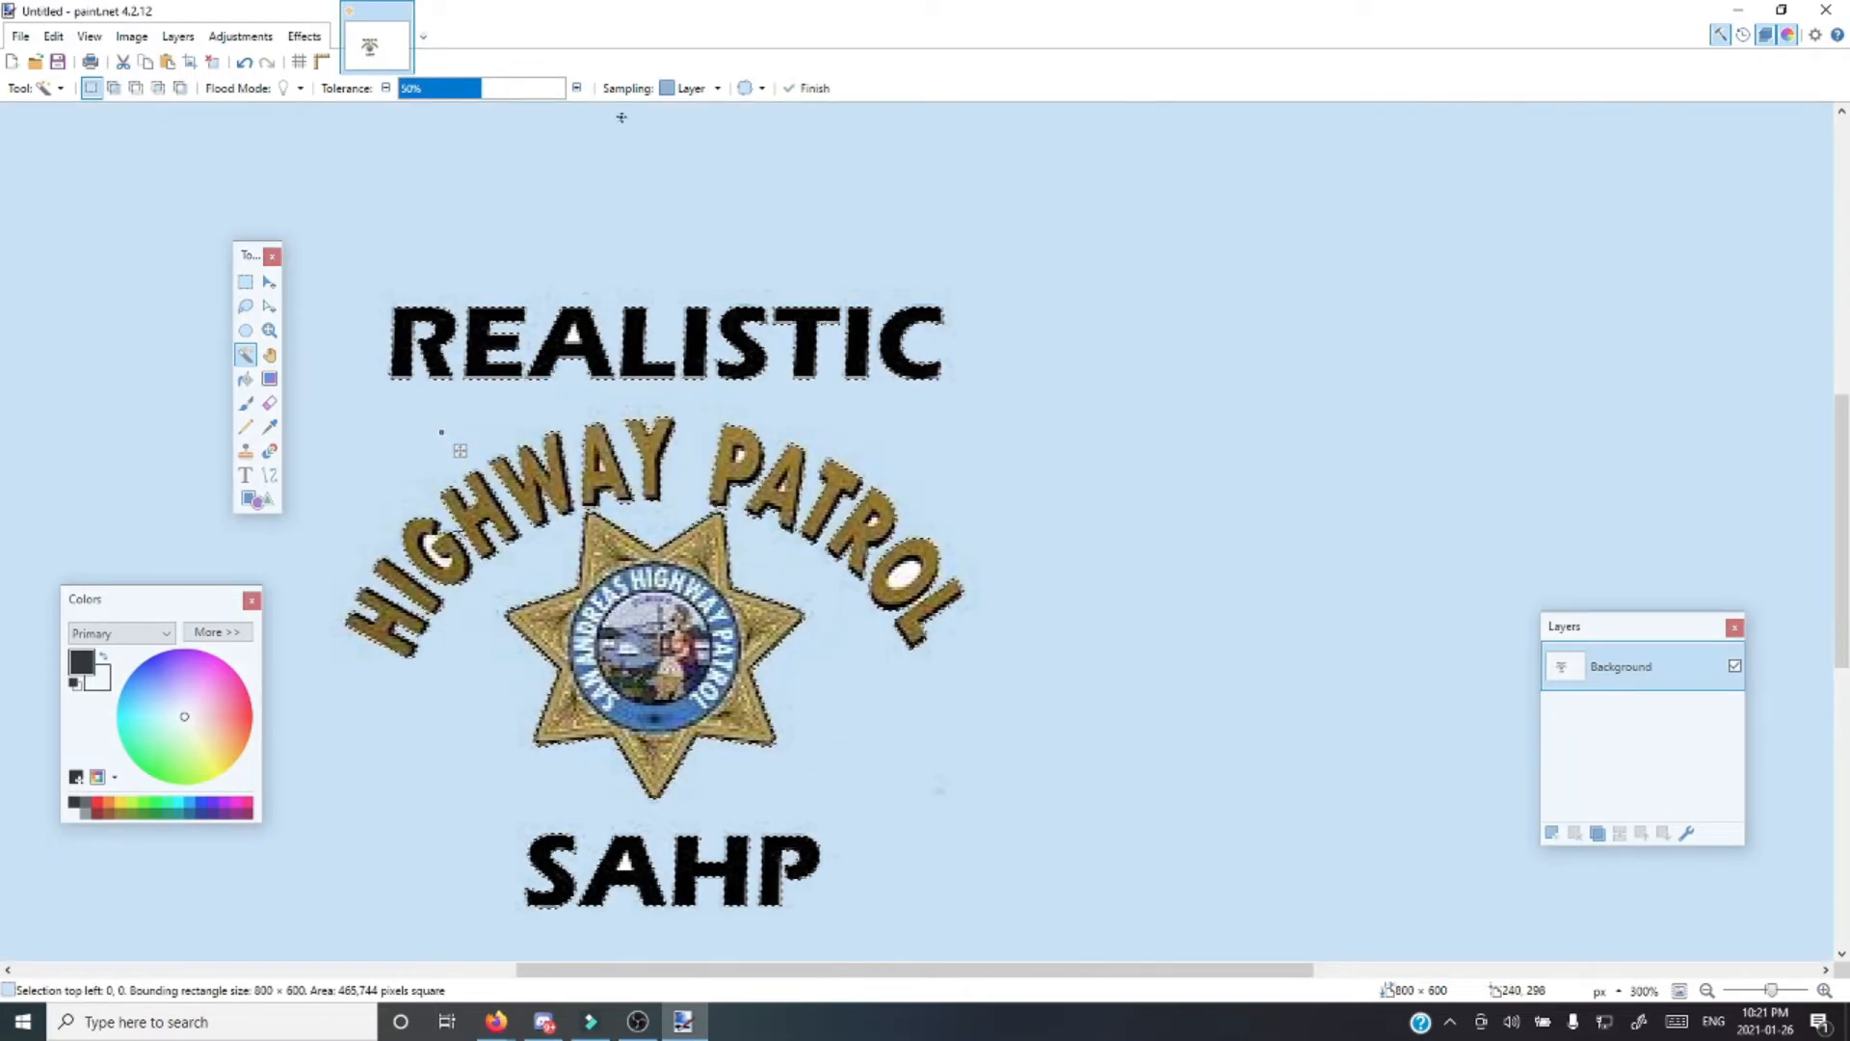
pyautogui.click(268, 281)
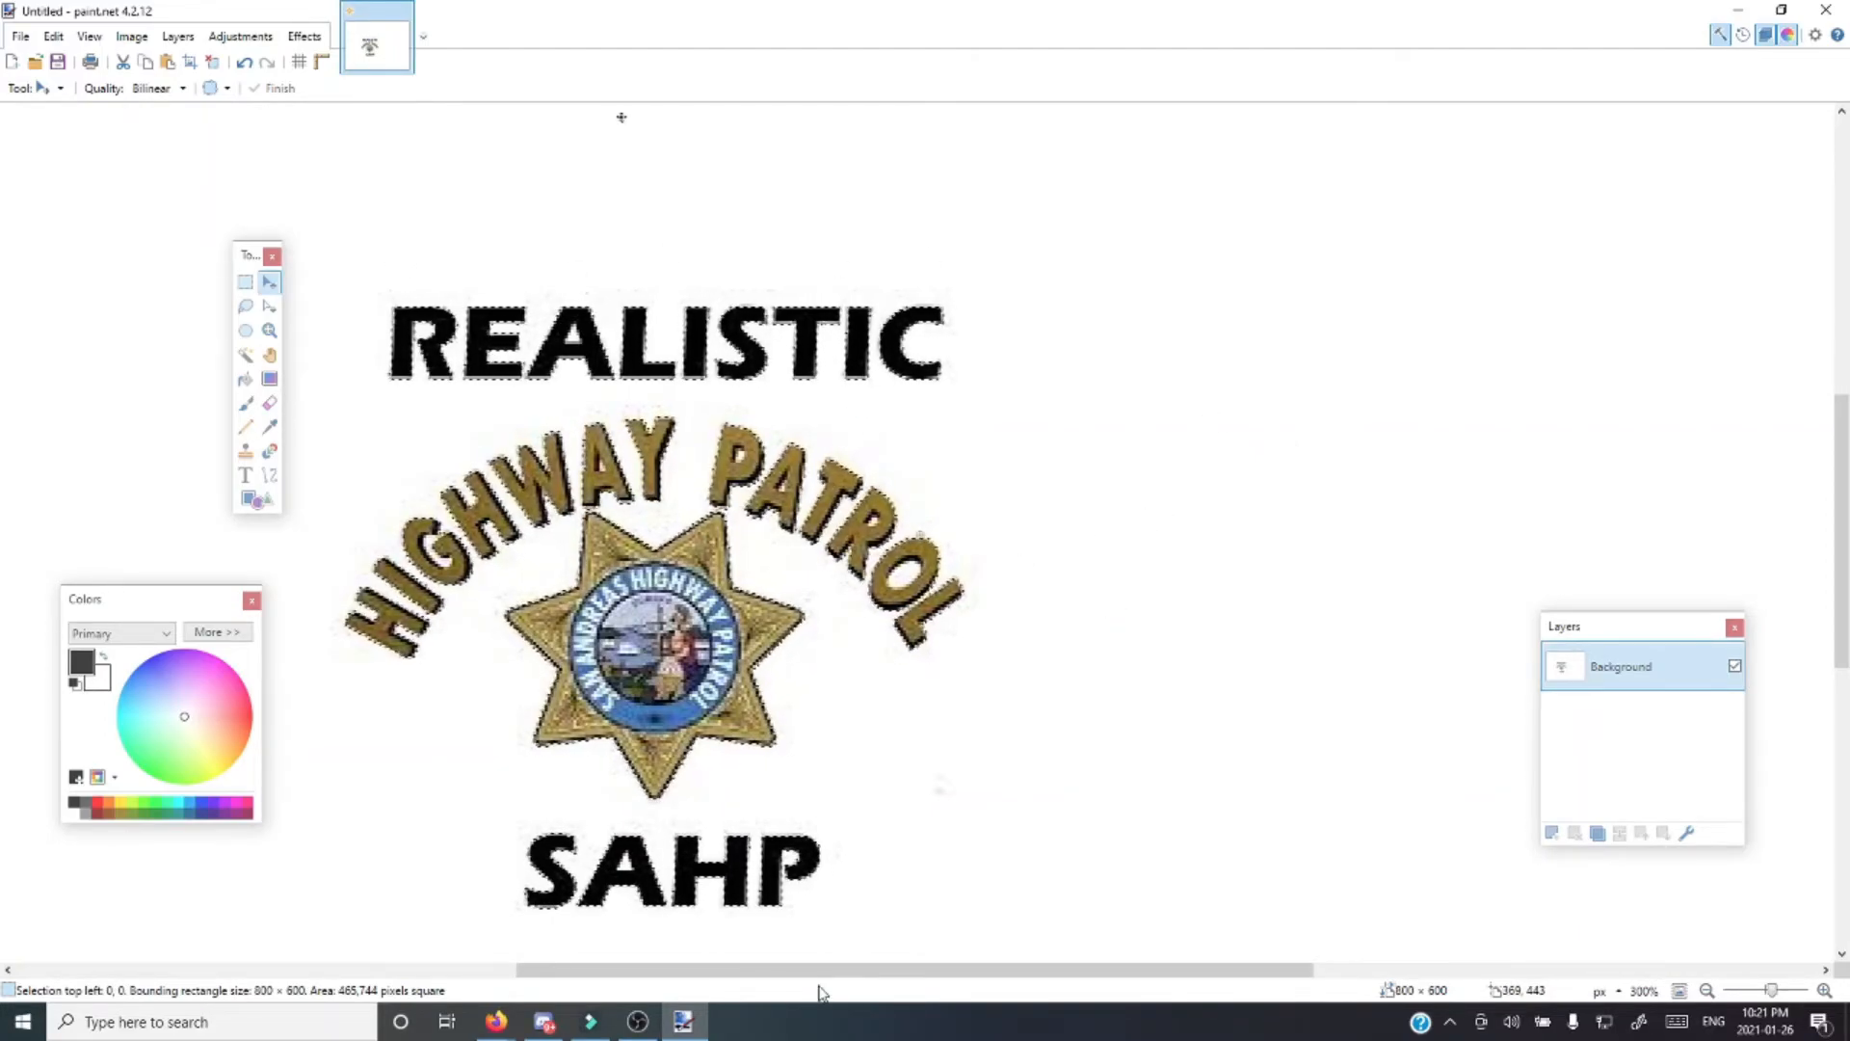
pyautogui.moveTo(1078, 543); pyautogui.dragTo(991, 490)
pyautogui.scroll(-4, 1241, 453)
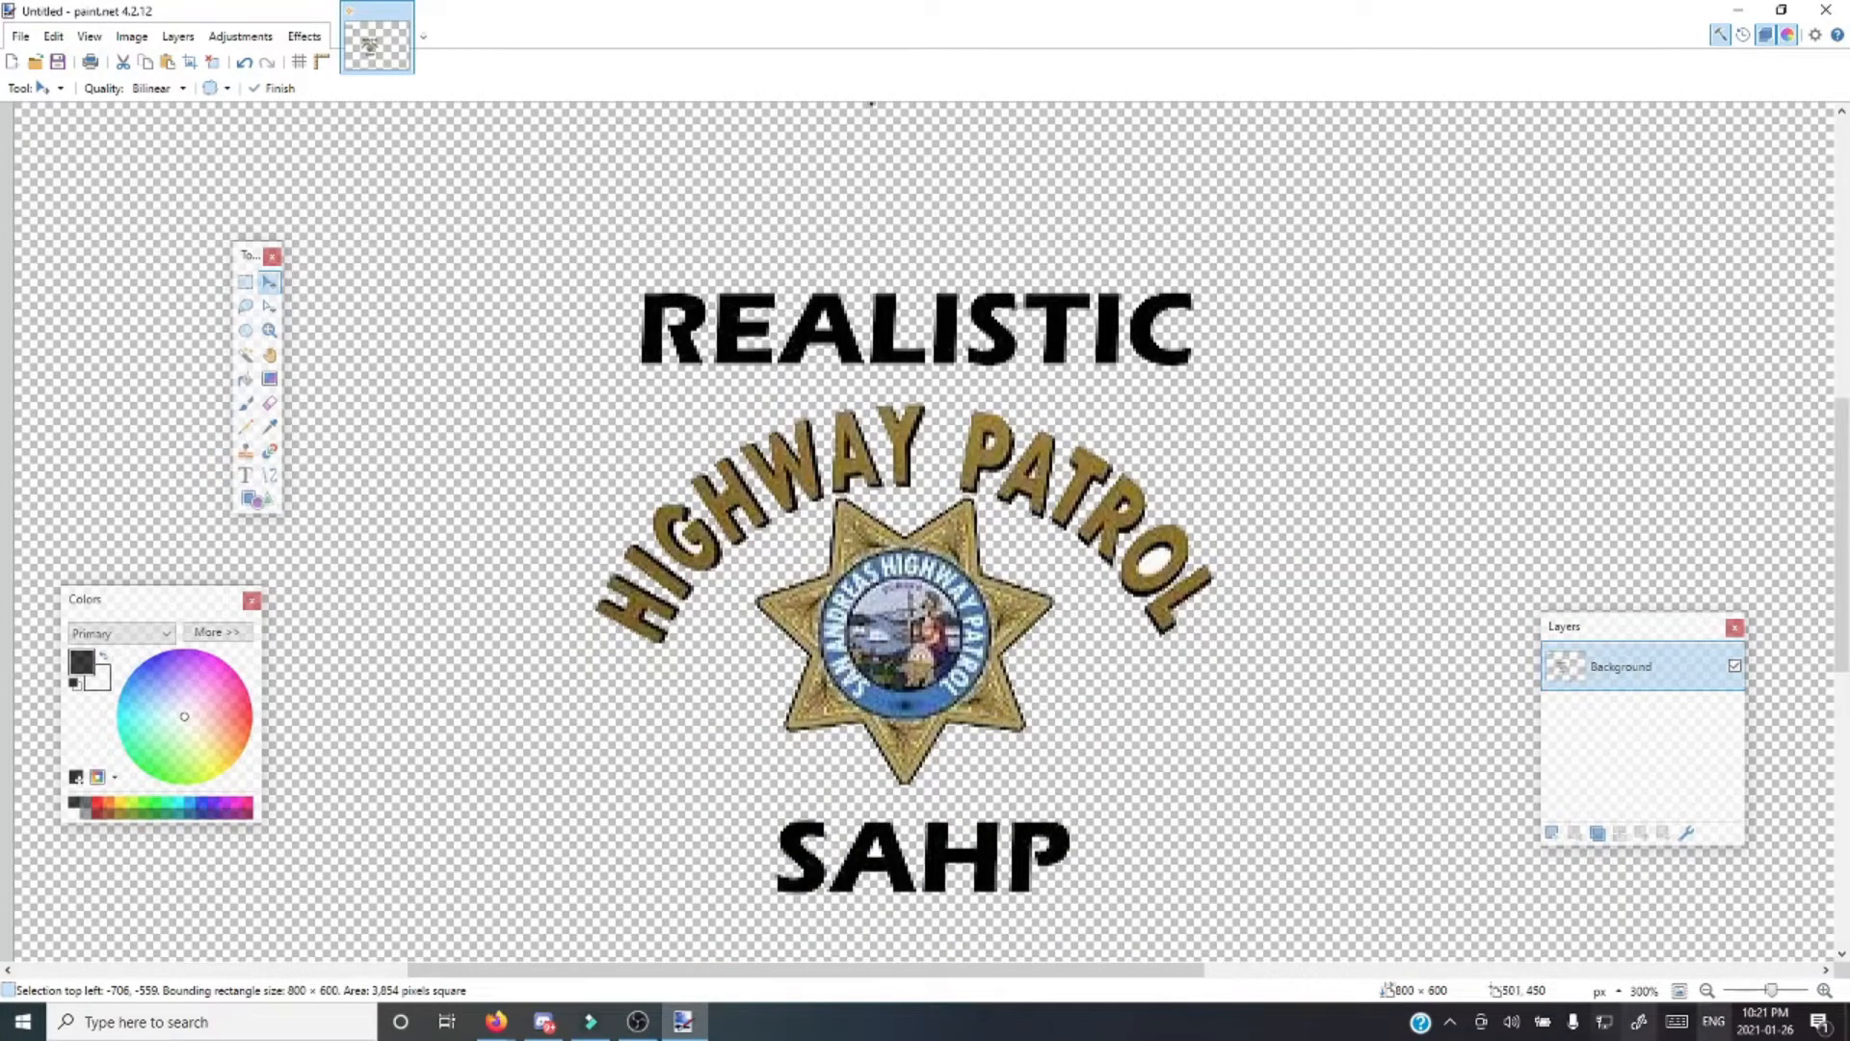
pyautogui.scroll(-4, 811, 390)
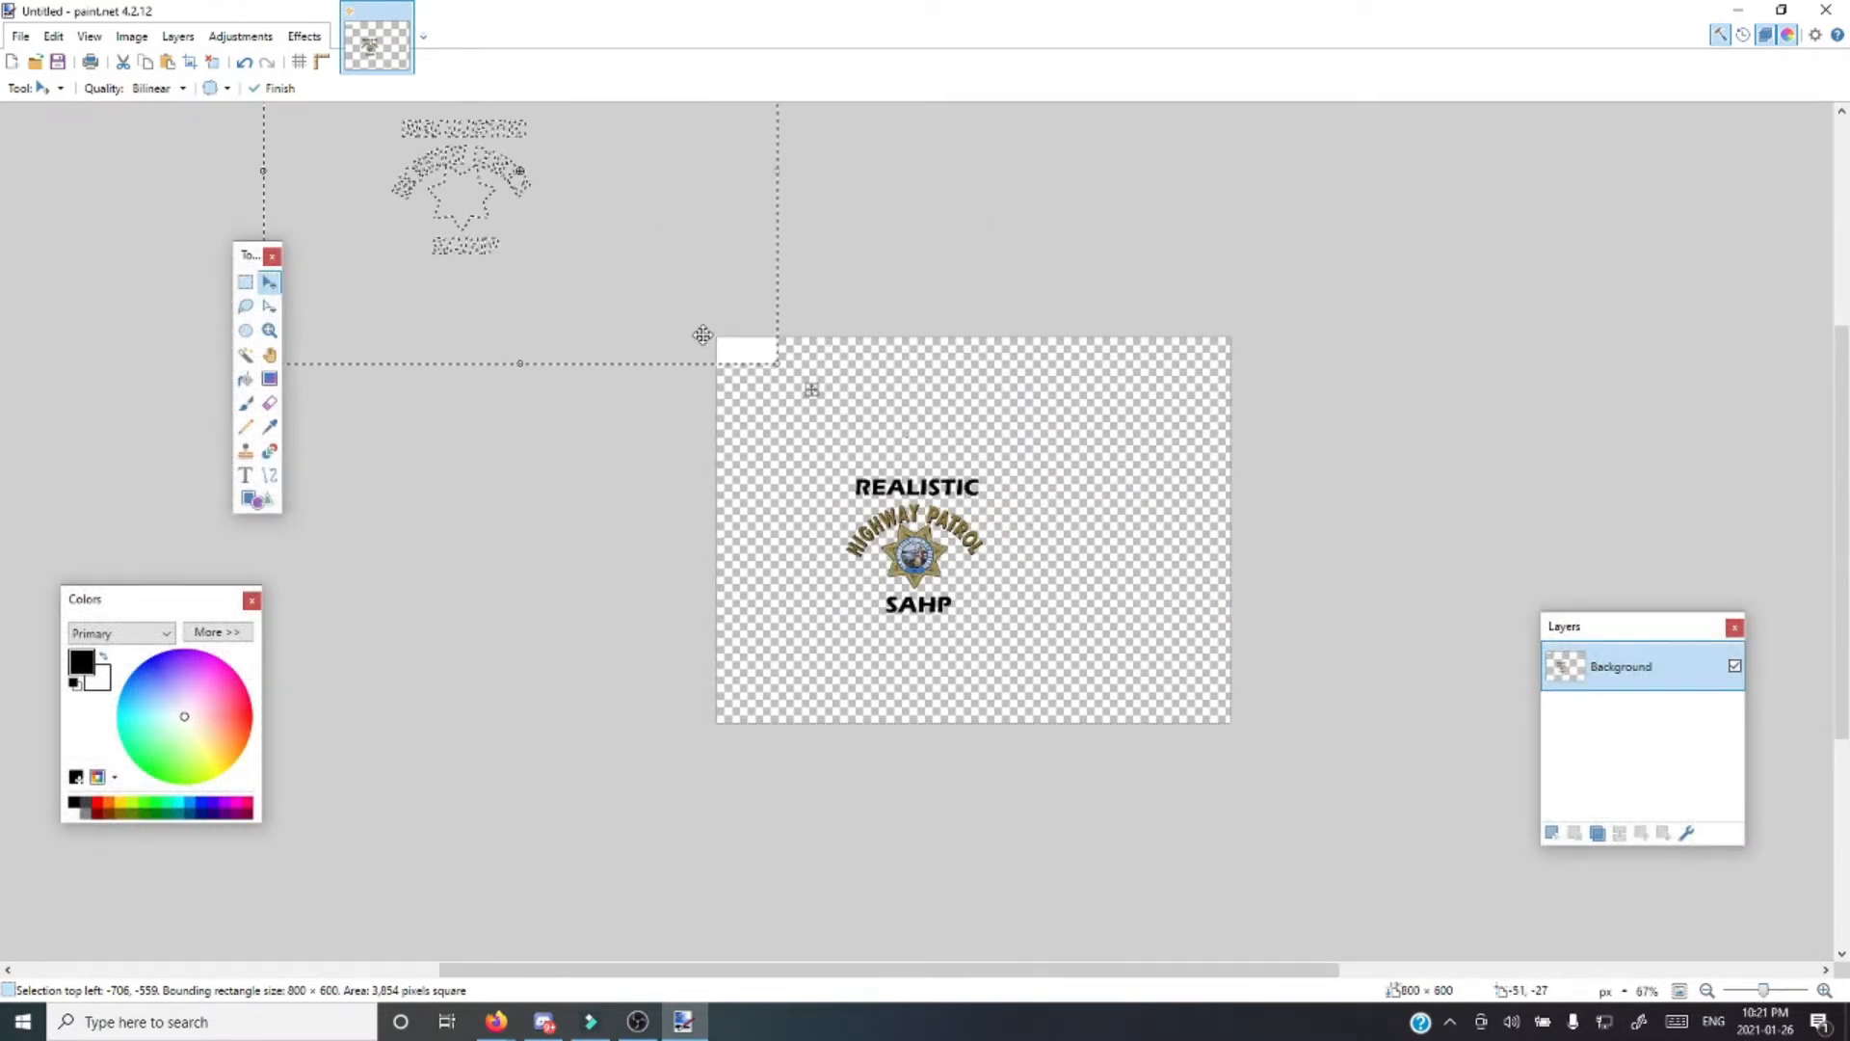
pyautogui.moveTo(811, 389); pyautogui.dragTo(636, 160)
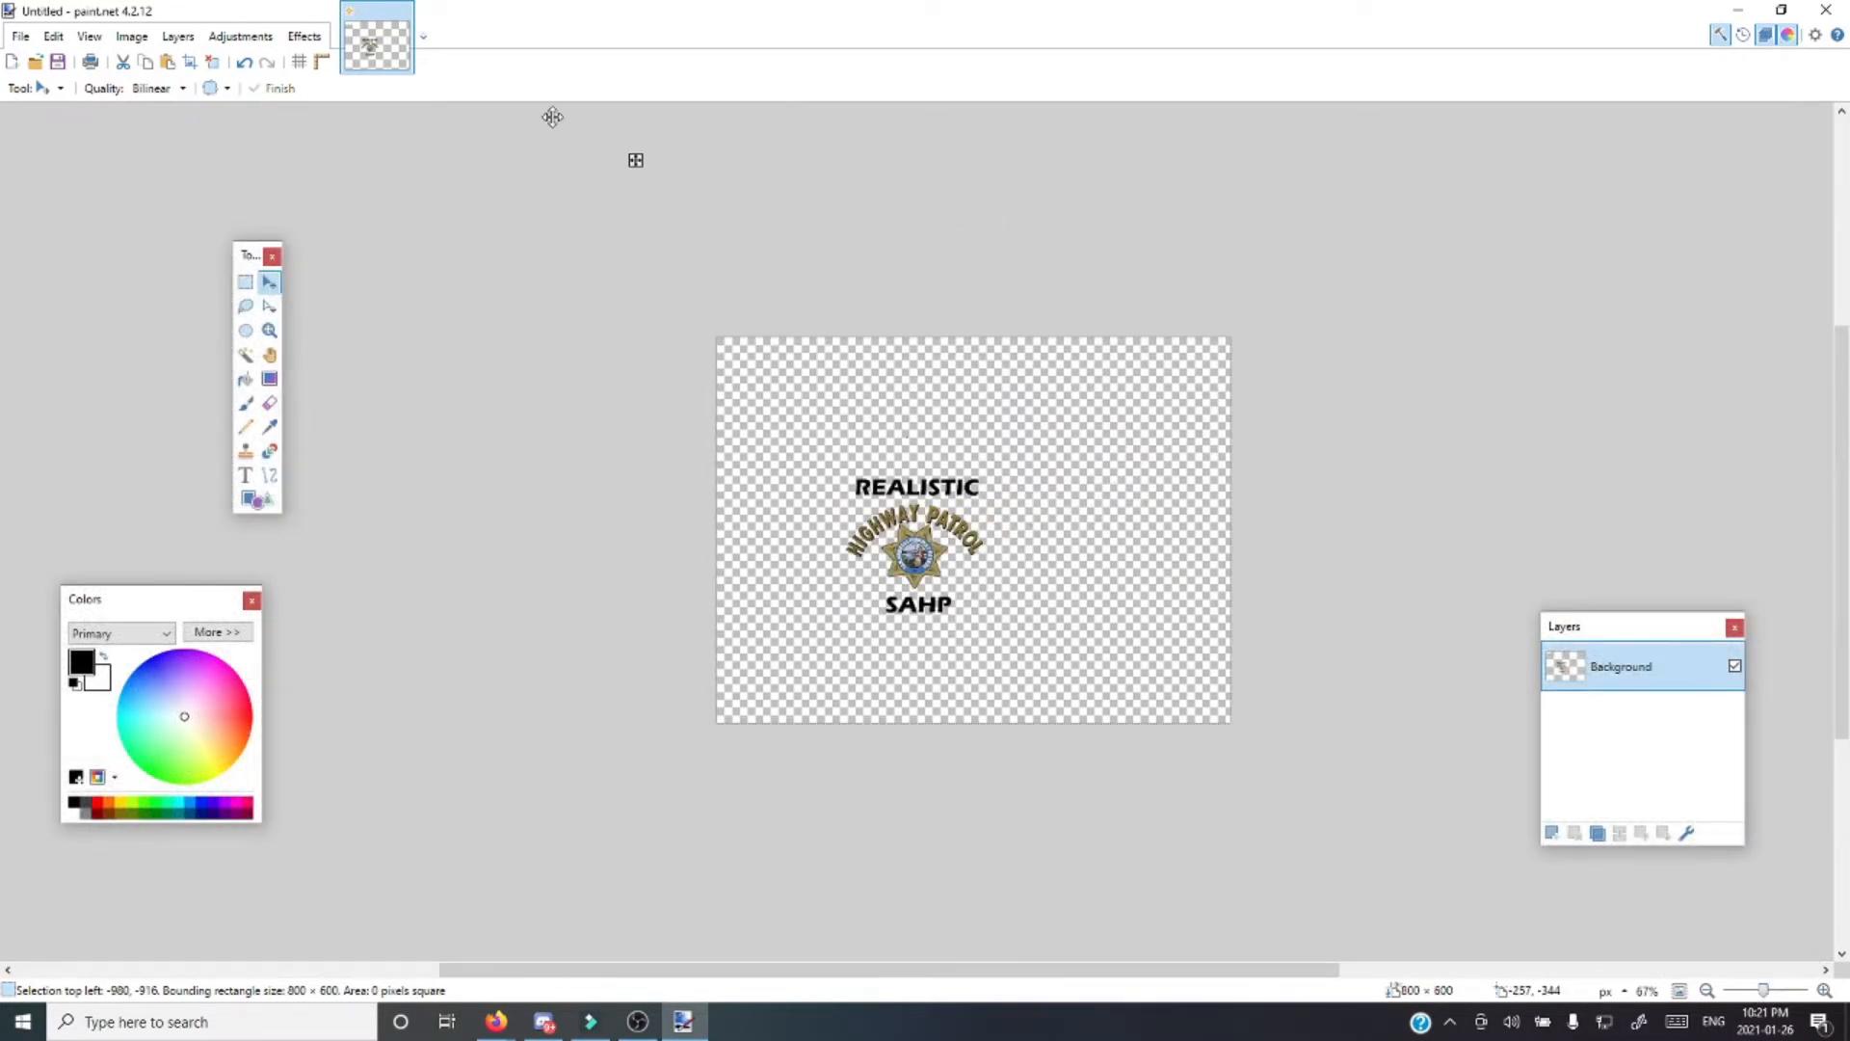
# Select the REALISTIC lettering above the badge with a rectangle and cut it out
pyautogui.click(244, 282)
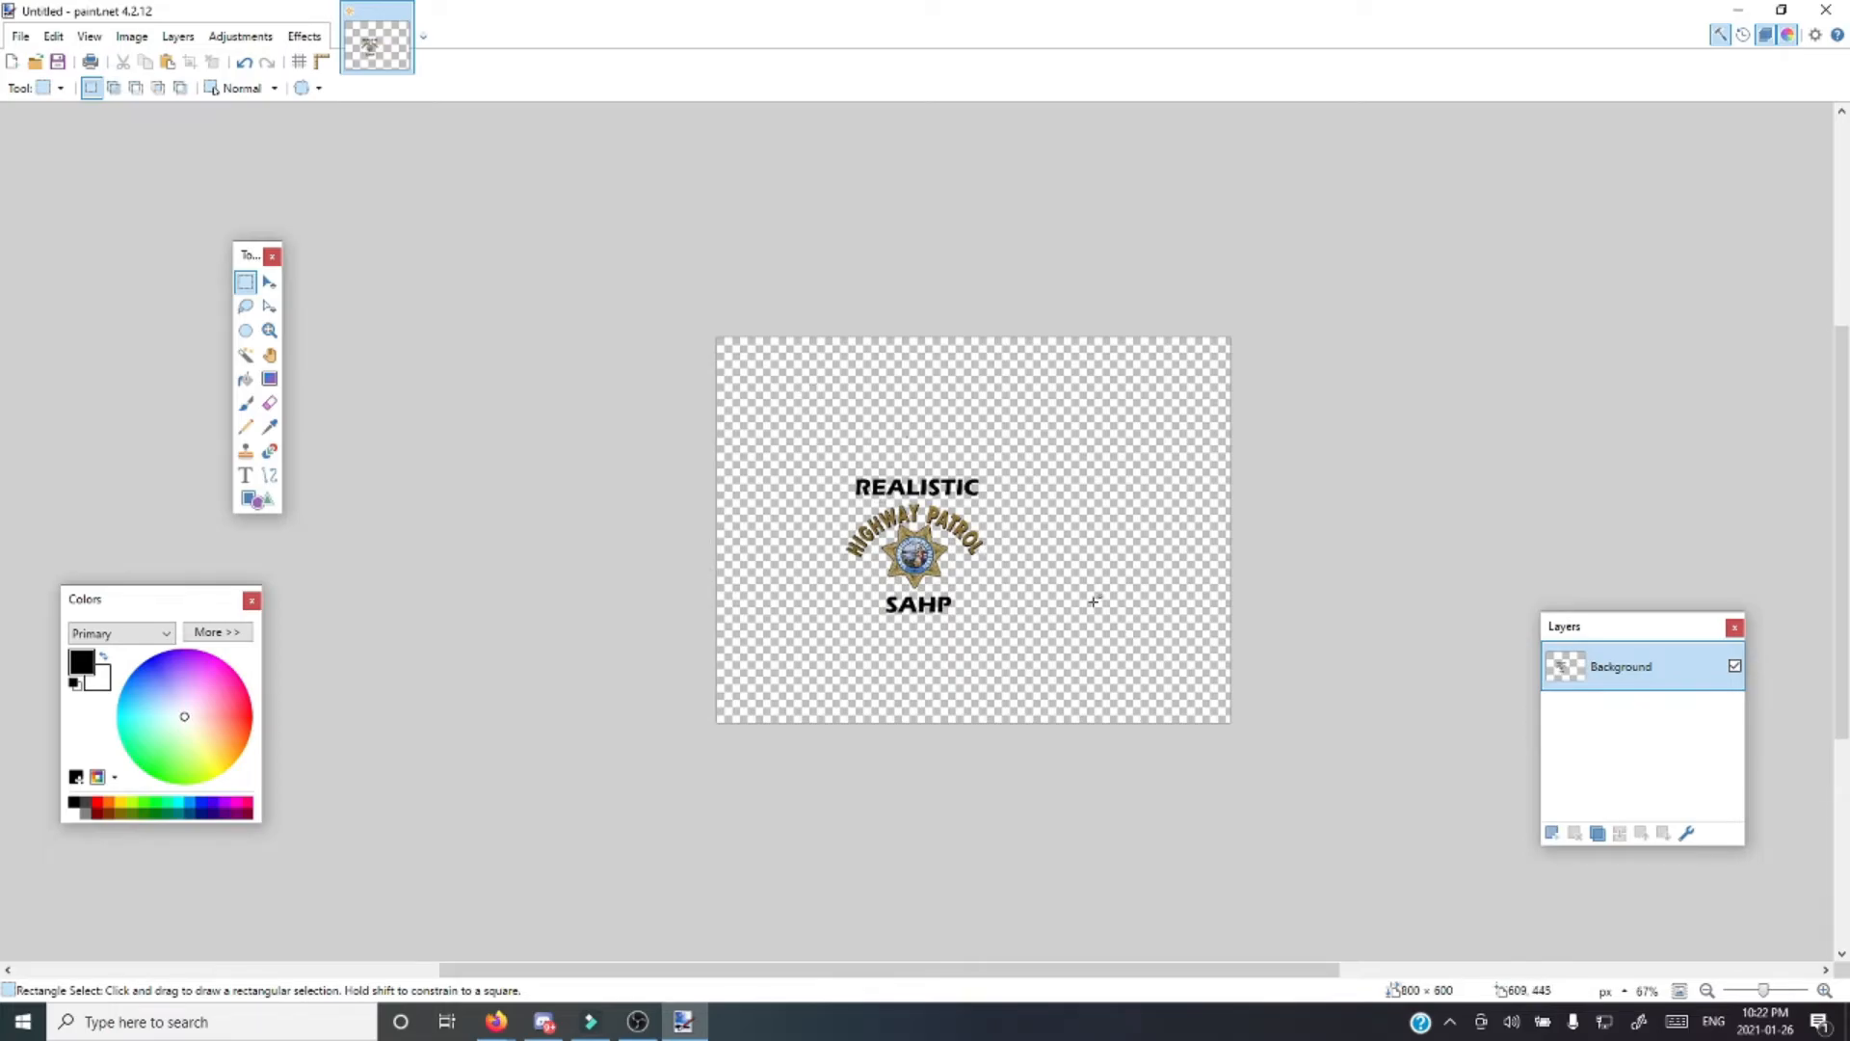
pyautogui.moveTo(1763, 991); pyautogui.dragTo(1771, 992)
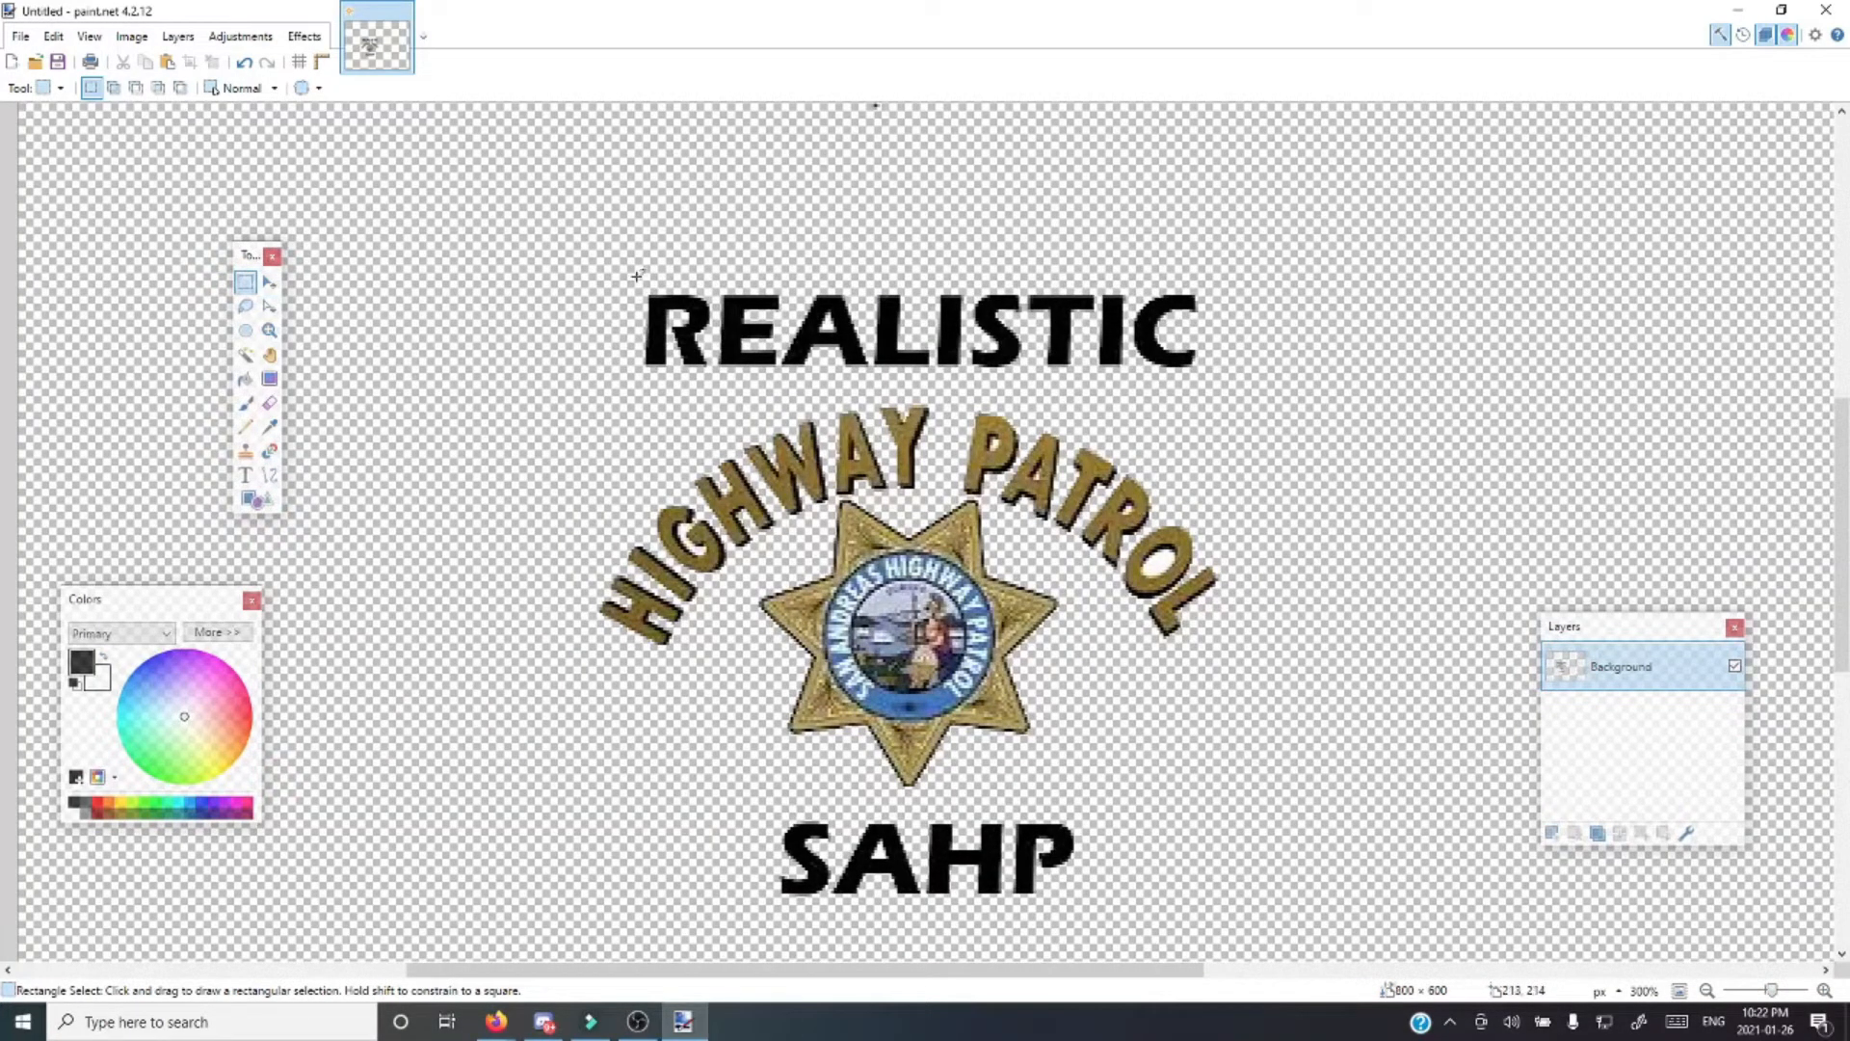
pyautogui.moveTo(626, 276); pyautogui.dragTo(1207, 383)
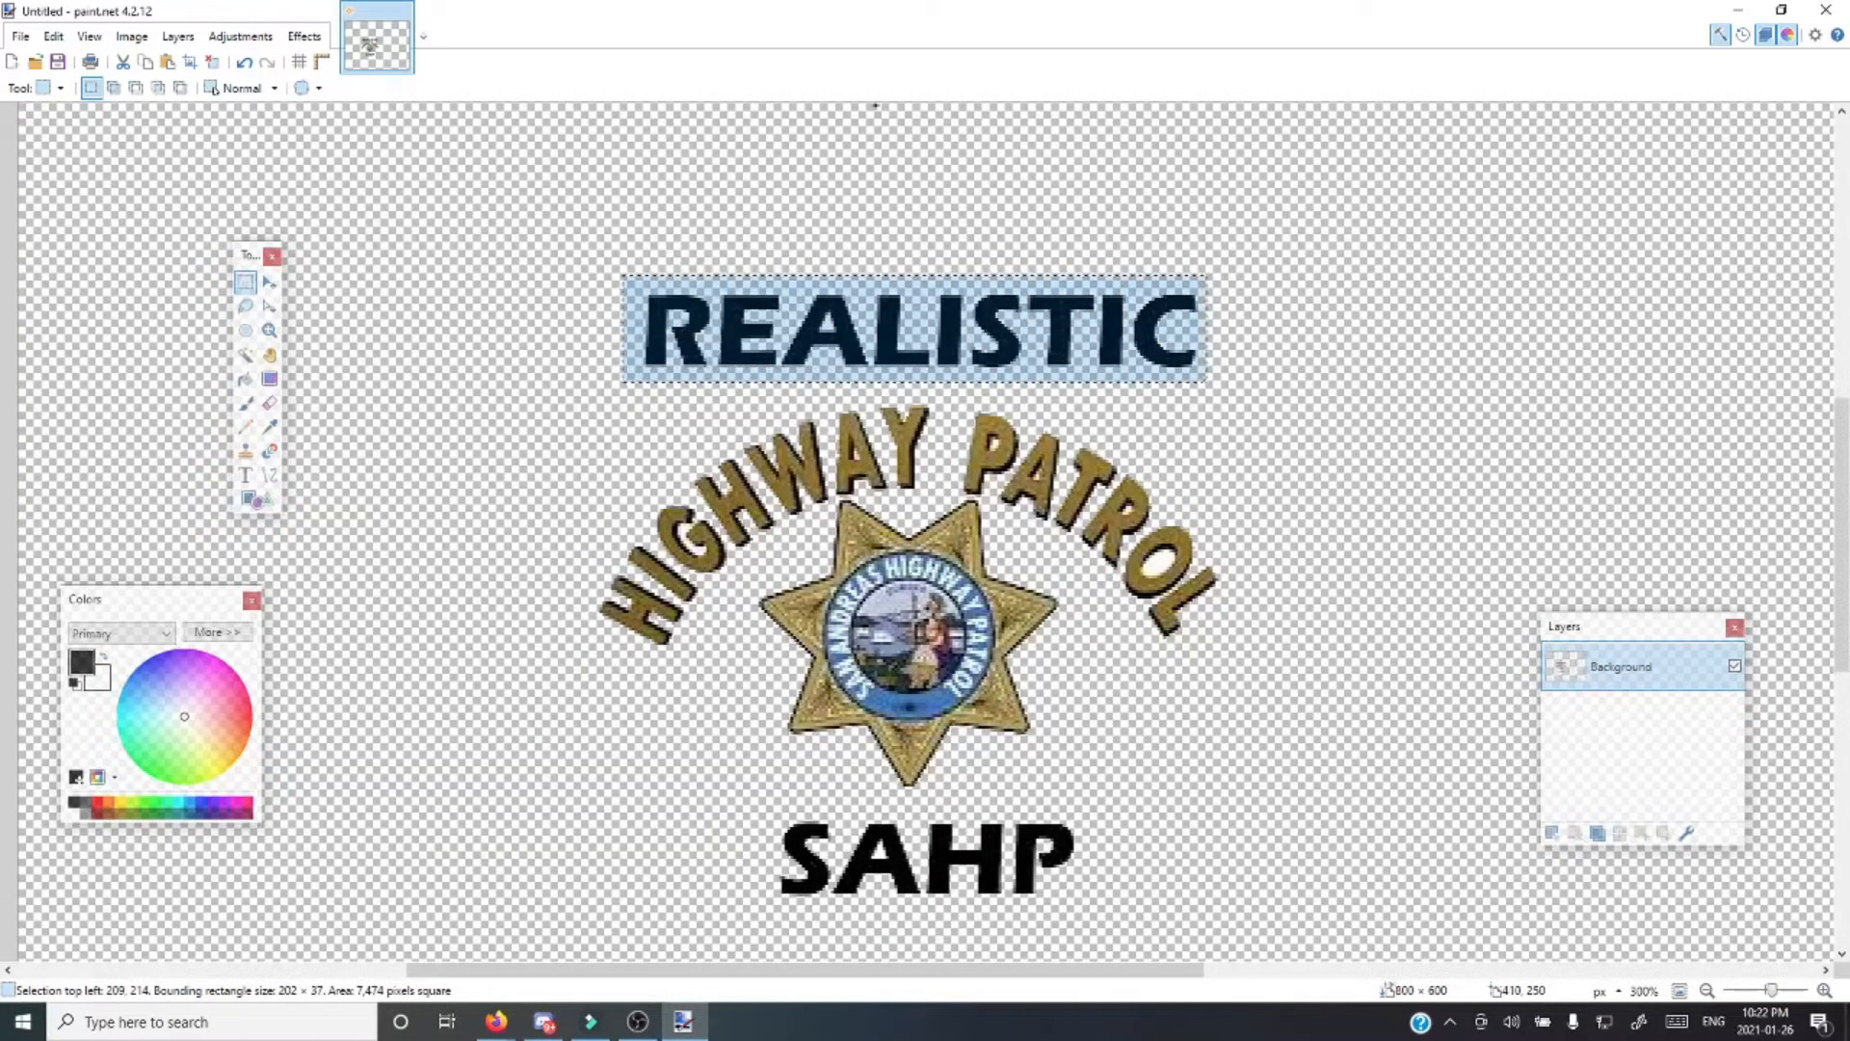
pyautogui.click(269, 282)
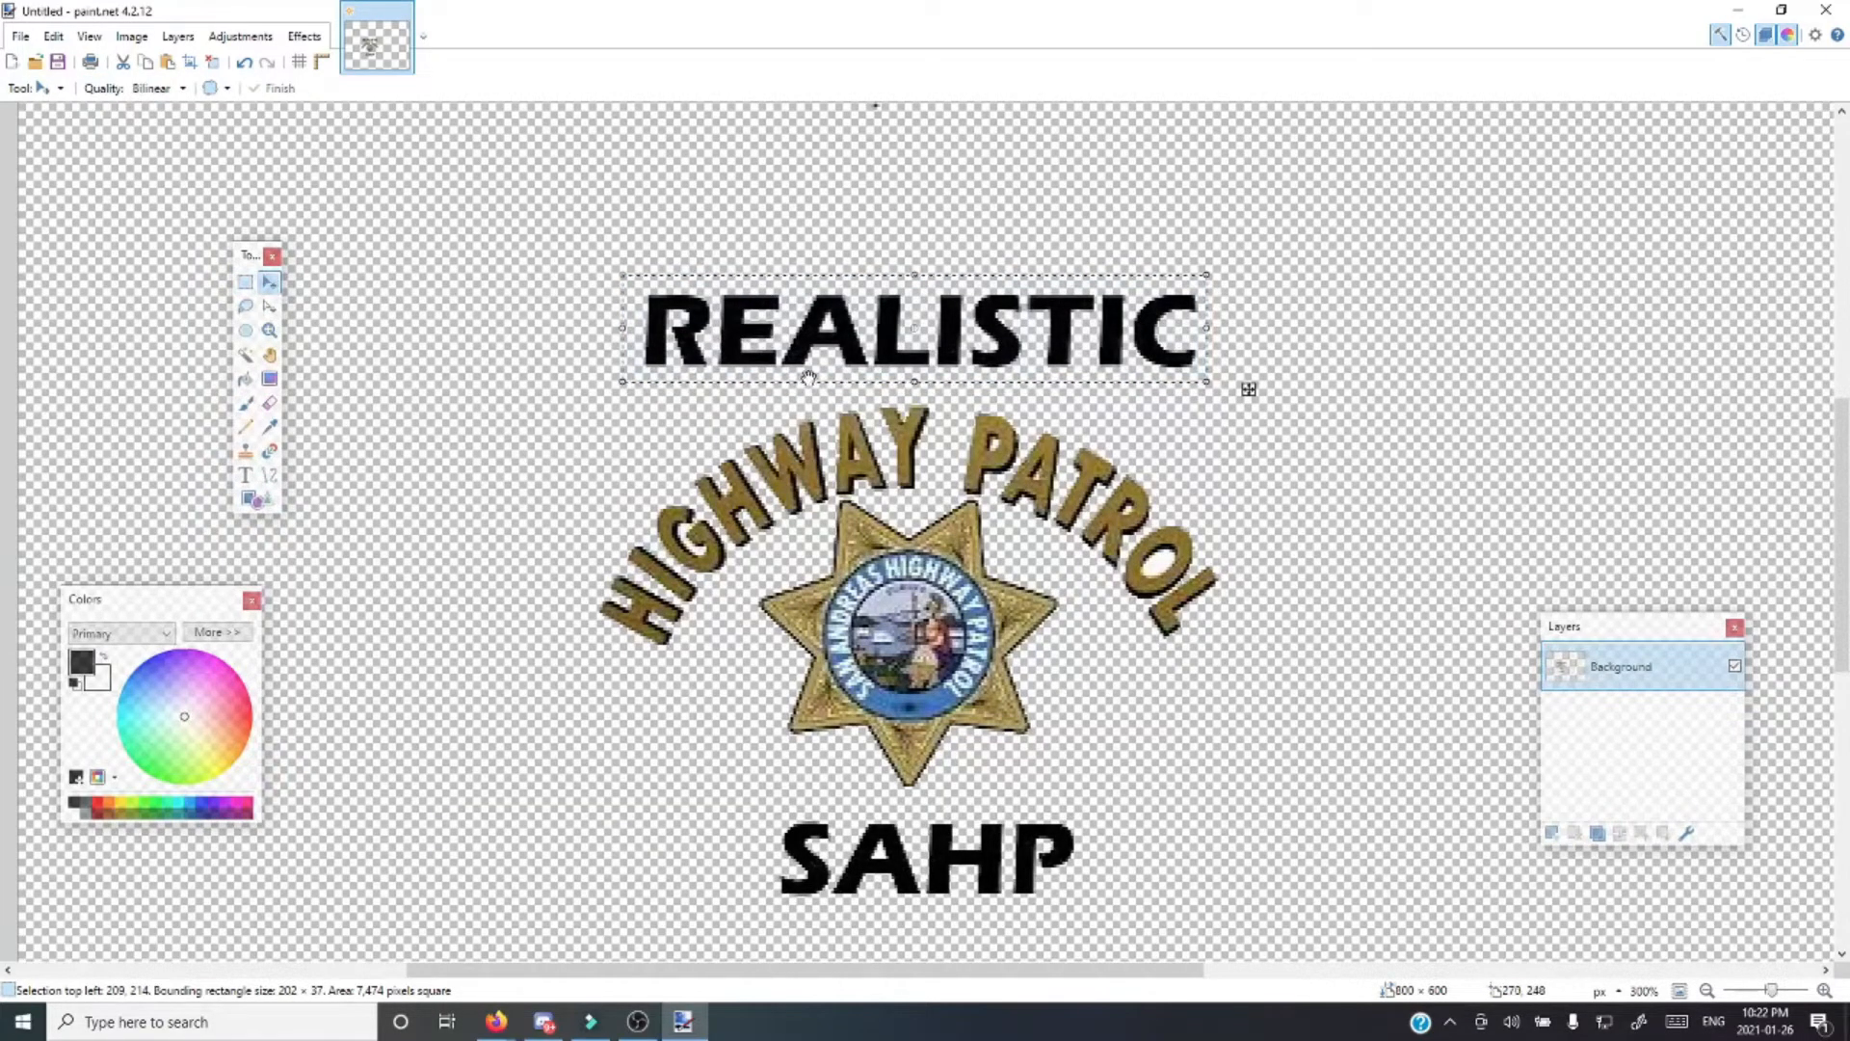
pyautogui.click(123, 62)
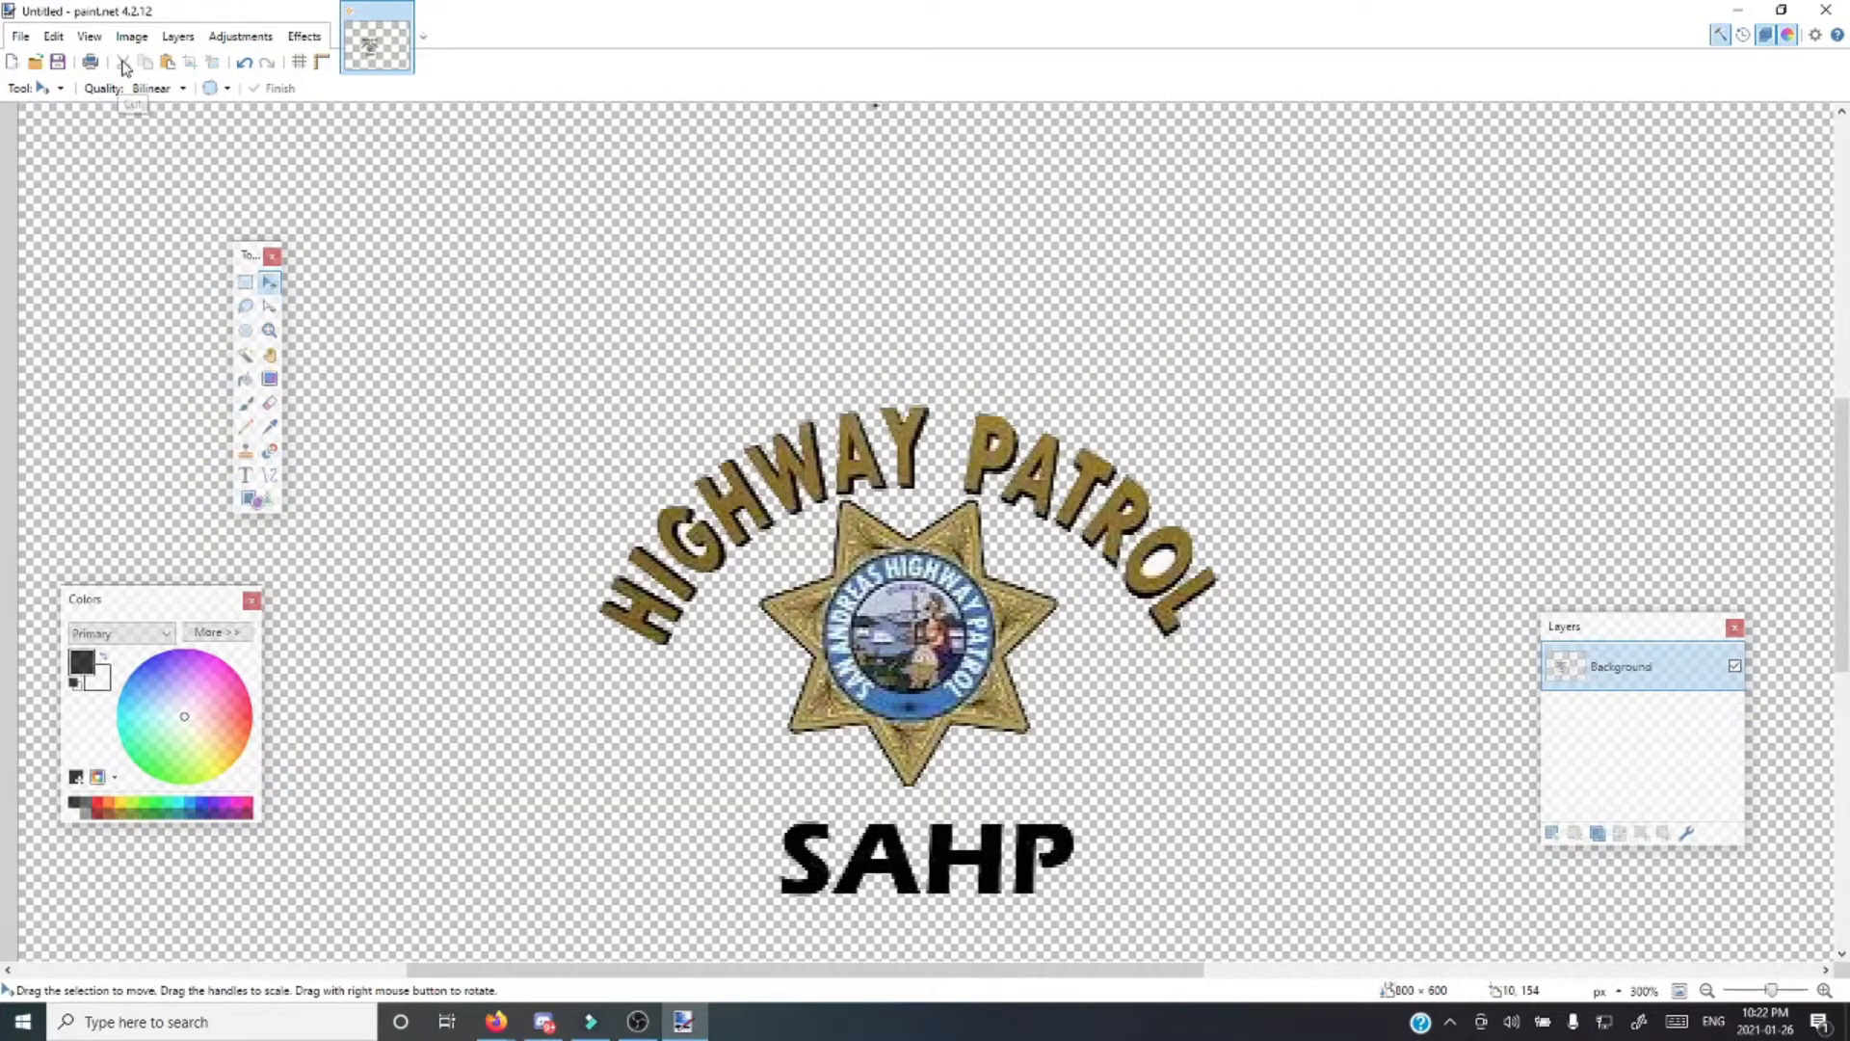
# Remove the SAHP lettering by stretching a rectangular selection below the badge down over it
pyautogui.click(245, 282)
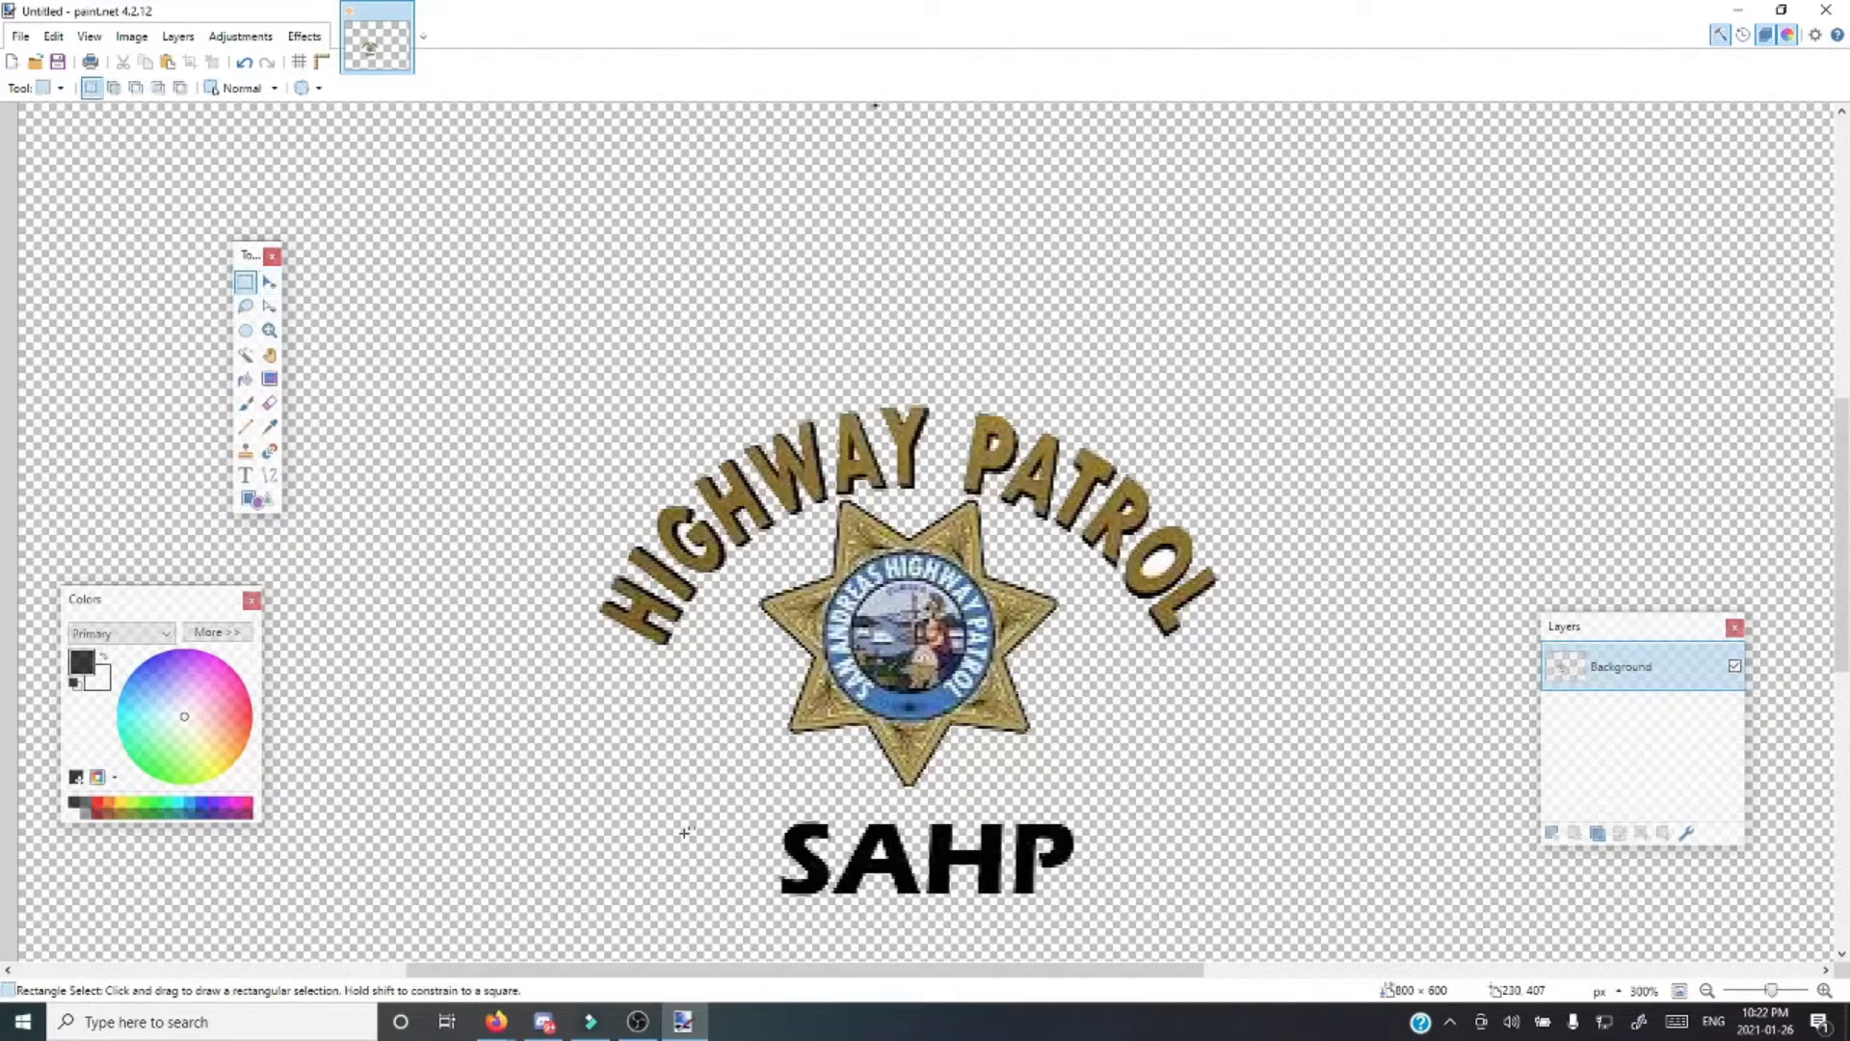
pyautogui.moveTo(632, 811); pyautogui.dragTo(1378, 396)
pyautogui.click(269, 282)
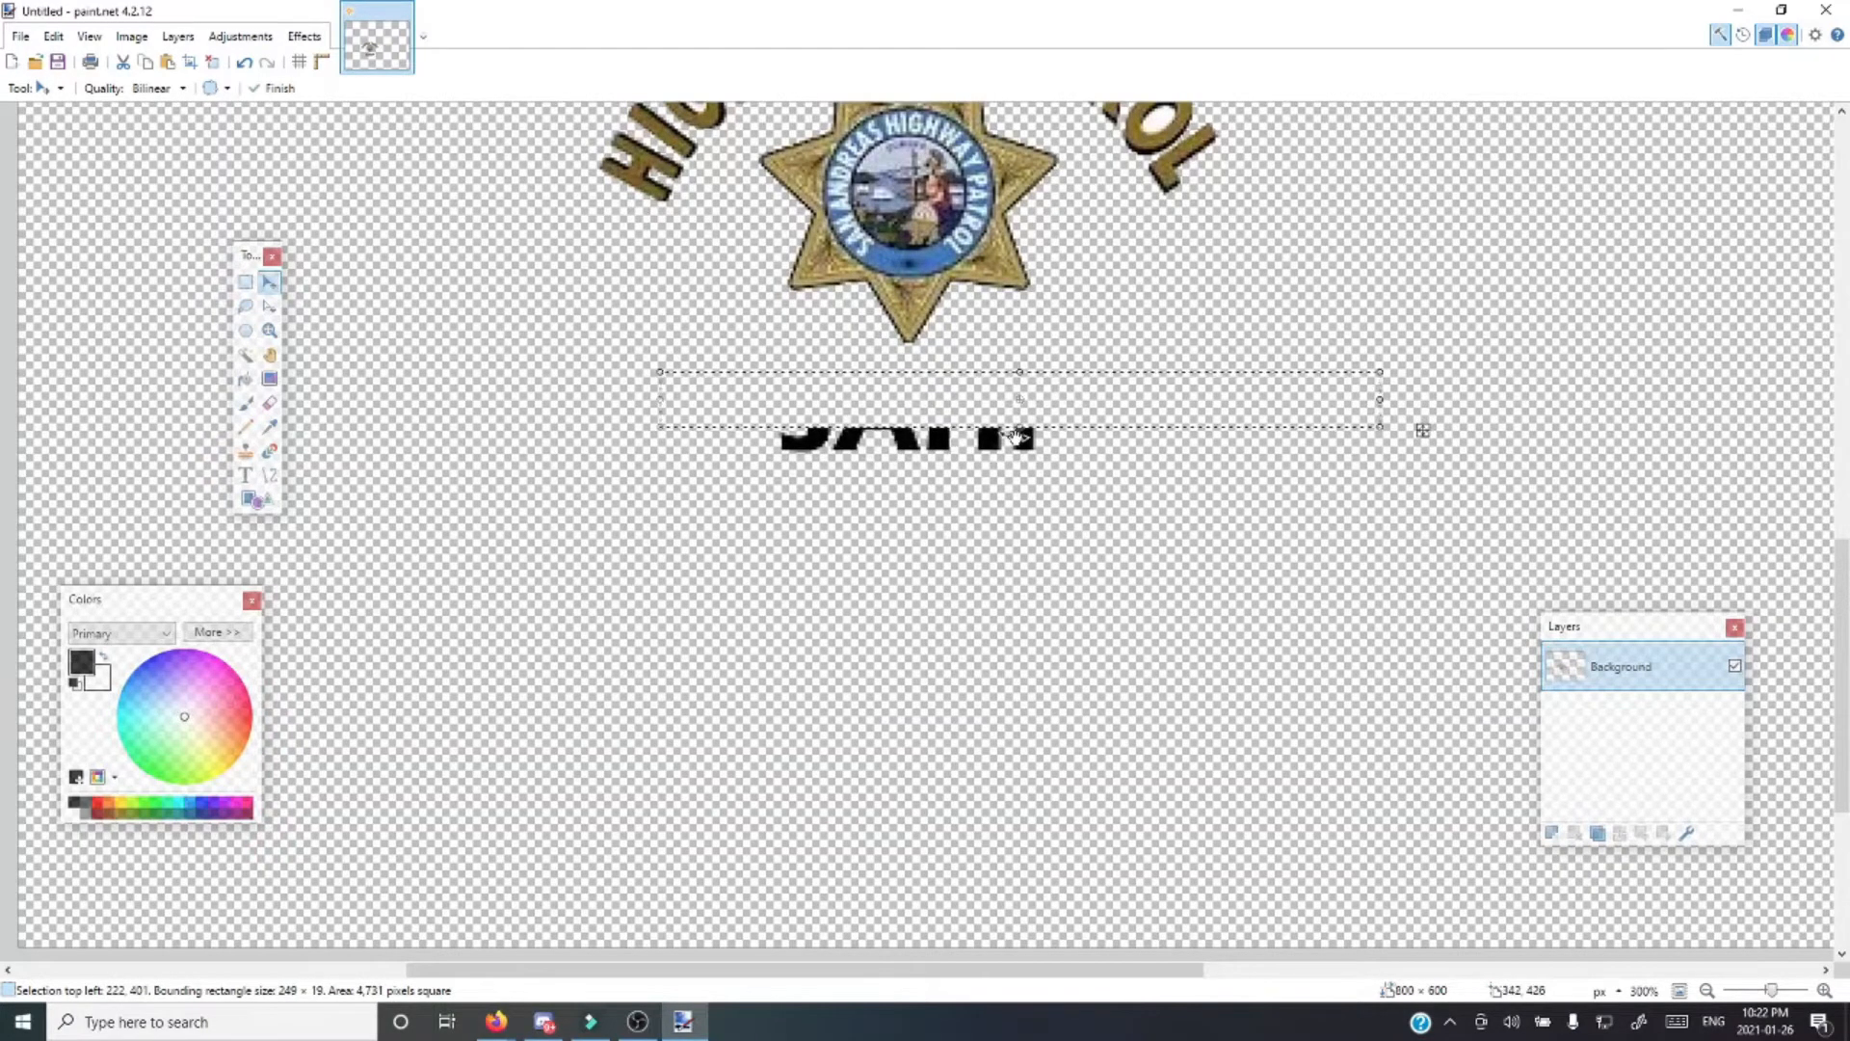
pyautogui.moveTo(1020, 425); pyautogui.dragTo(1020, 504)
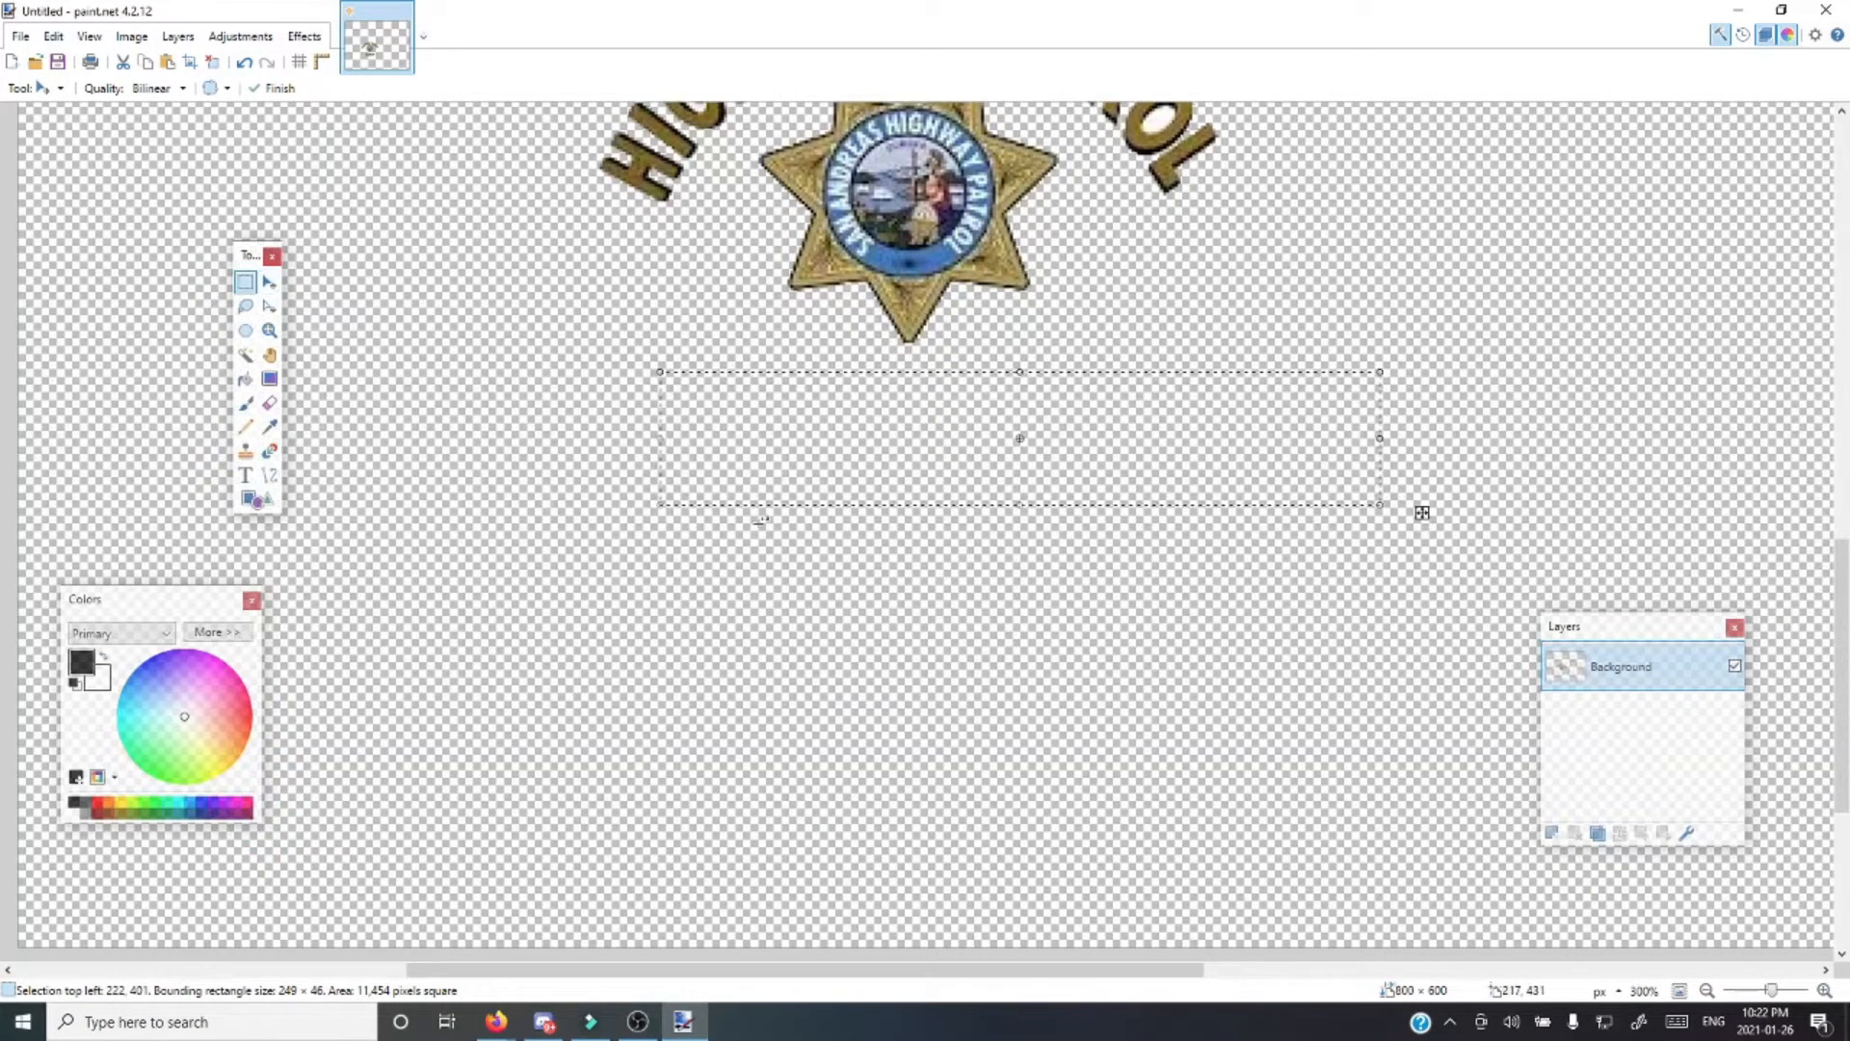
# Select the remaining HIGHWAY PATROL lettering and star badge with one rectangle and shift them slightly on the canvas
pyautogui.click(245, 281)
pyautogui.scroll(3, 321, 284)
pyautogui.moveTo(505, 218); pyautogui.dragTo(1391, 698)
pyautogui.click(269, 281)
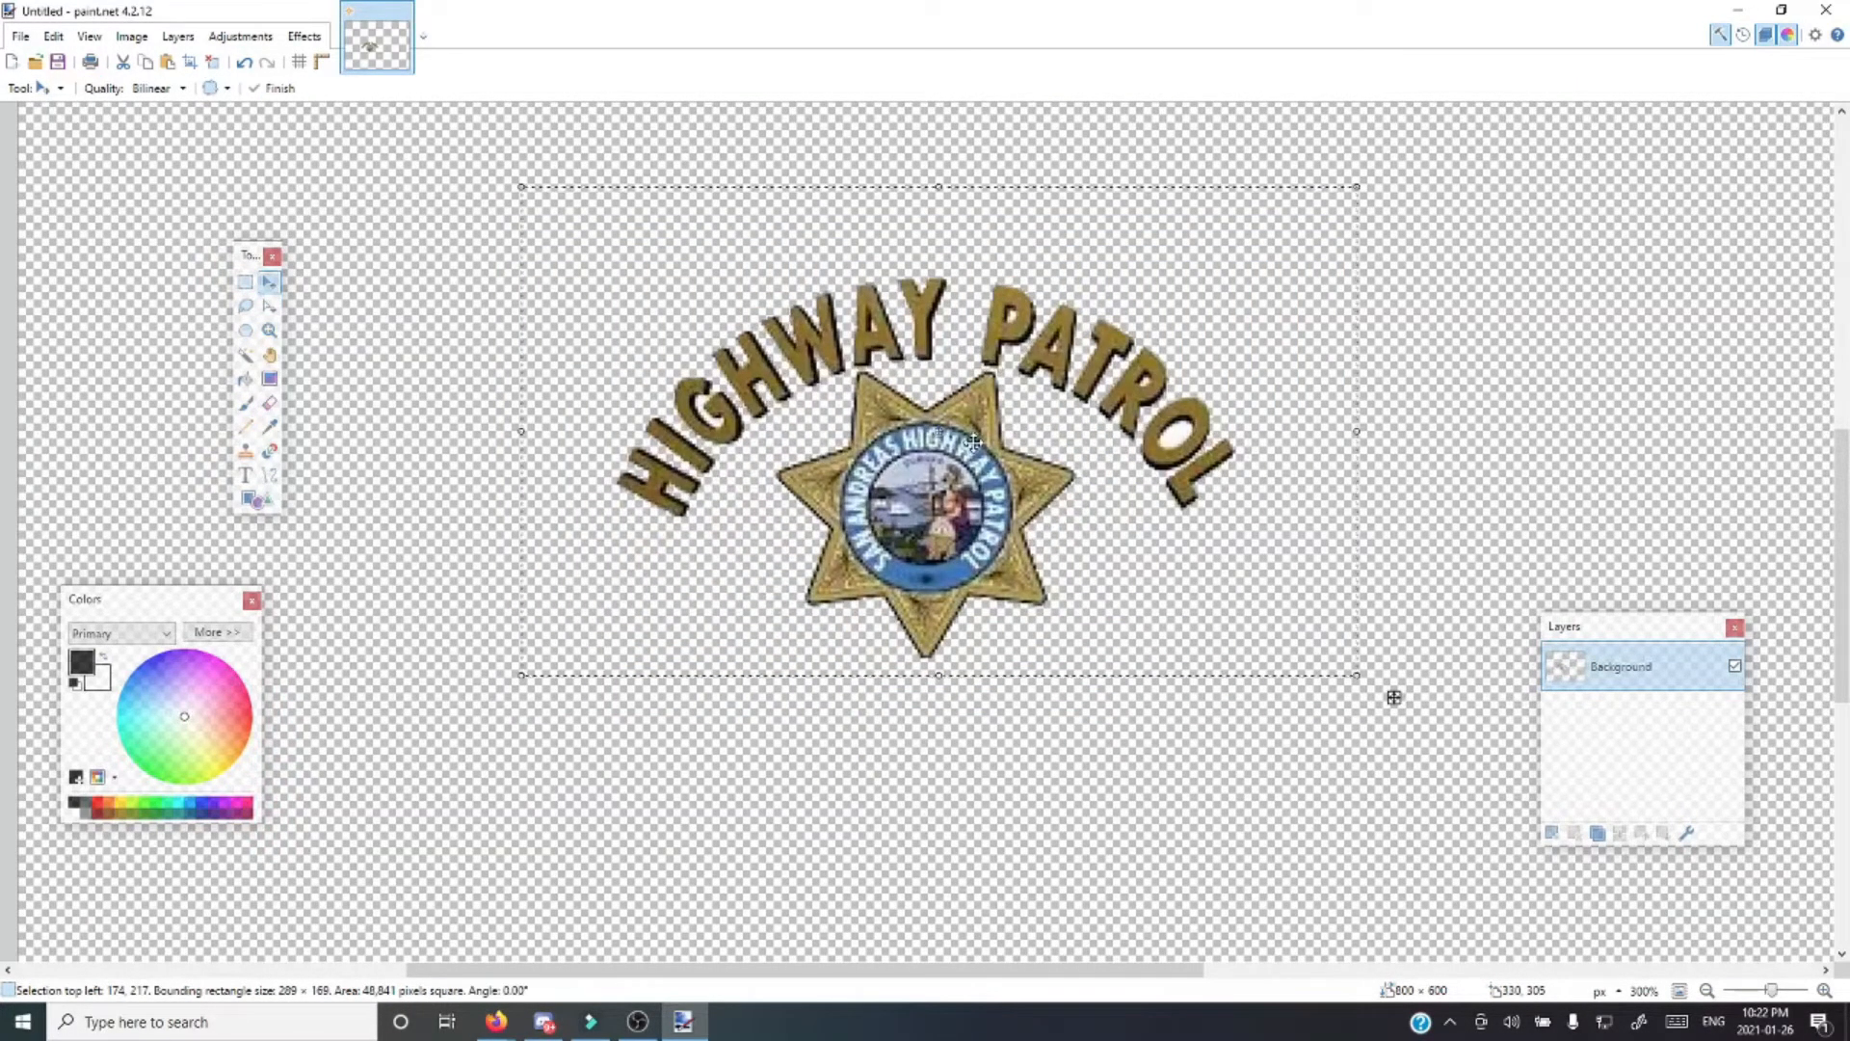
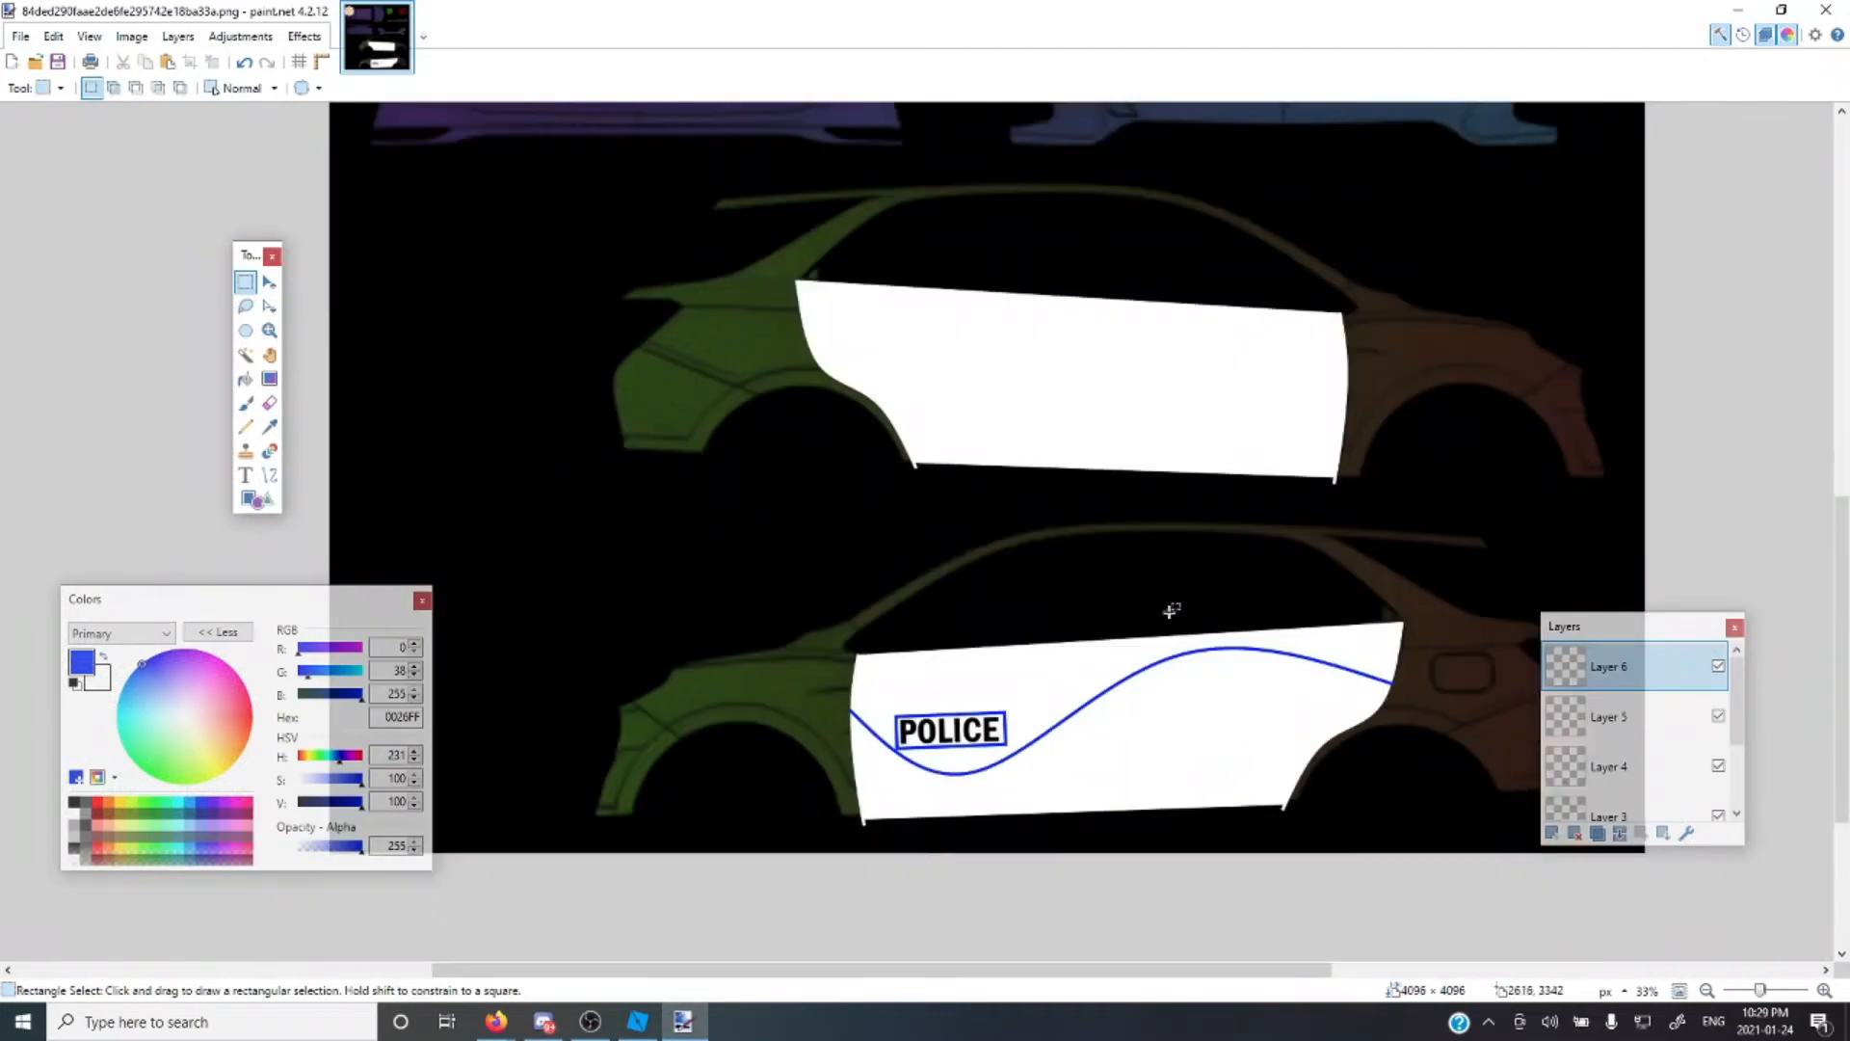
# Delete Layer 6 from the Equinox livery image
pyautogui.scroll(-3, 1170, 611)
pyautogui.moveTo(1759, 990); pyautogui.dragTo(1763, 991)
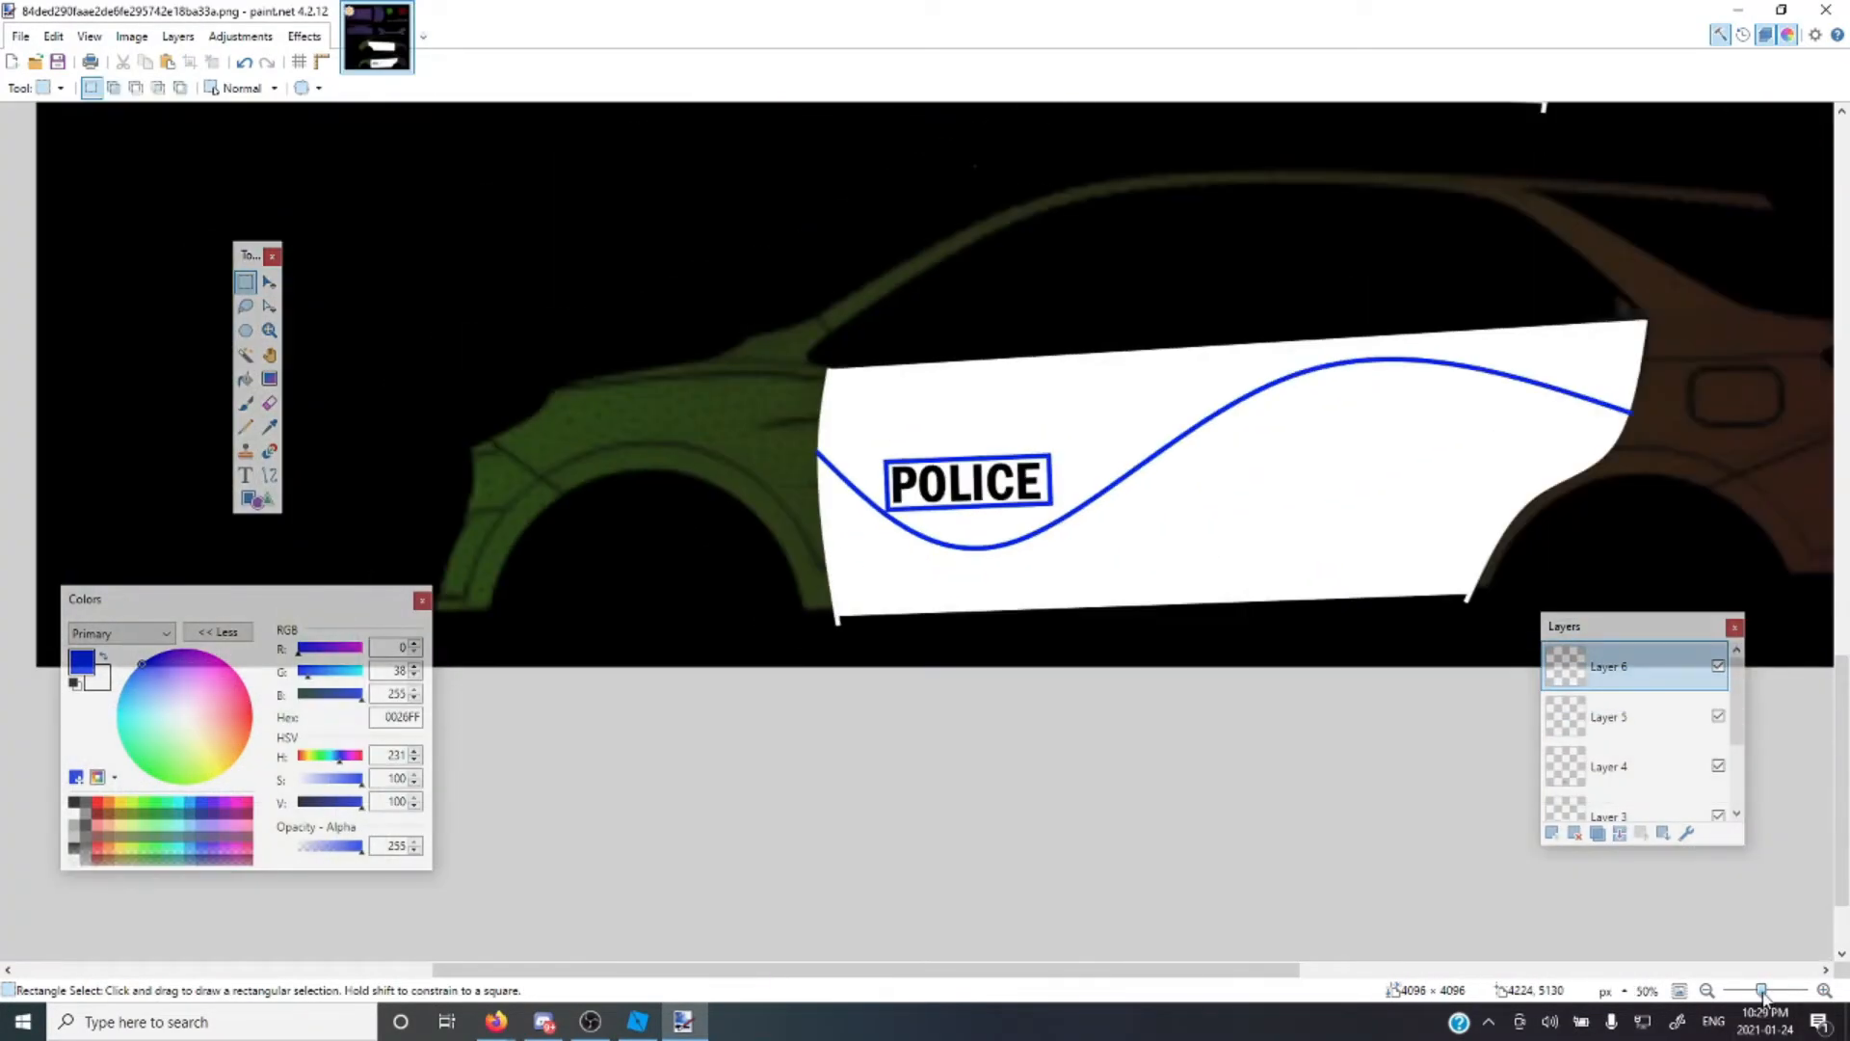
pyautogui.click(1573, 833)
# Add blue CALL ME text in Franklin Gothic Demi, size 86, on the front fender of the lower side view
pyautogui.scroll(2, 681, 661)
pyautogui.scroll(-1, 657, 655)
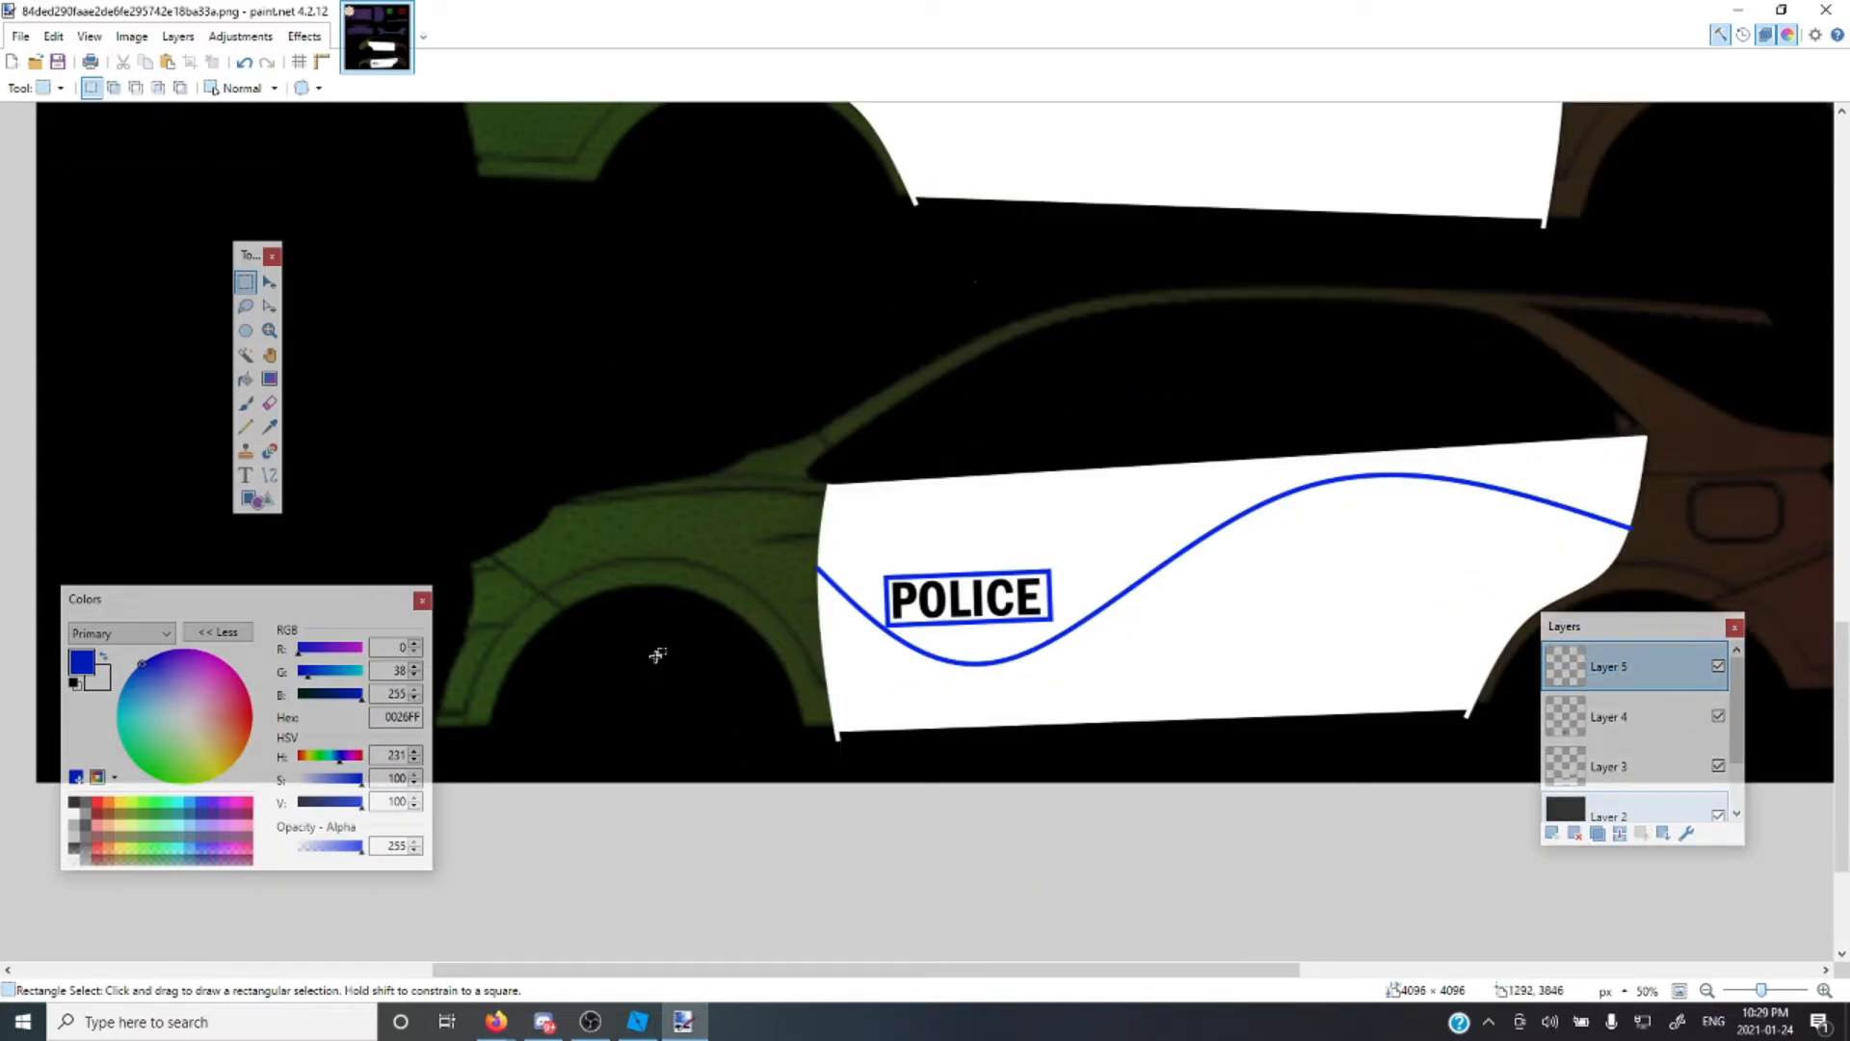
pyautogui.click(245, 475)
pyautogui.click(638, 530)
pyautogui.write('C')
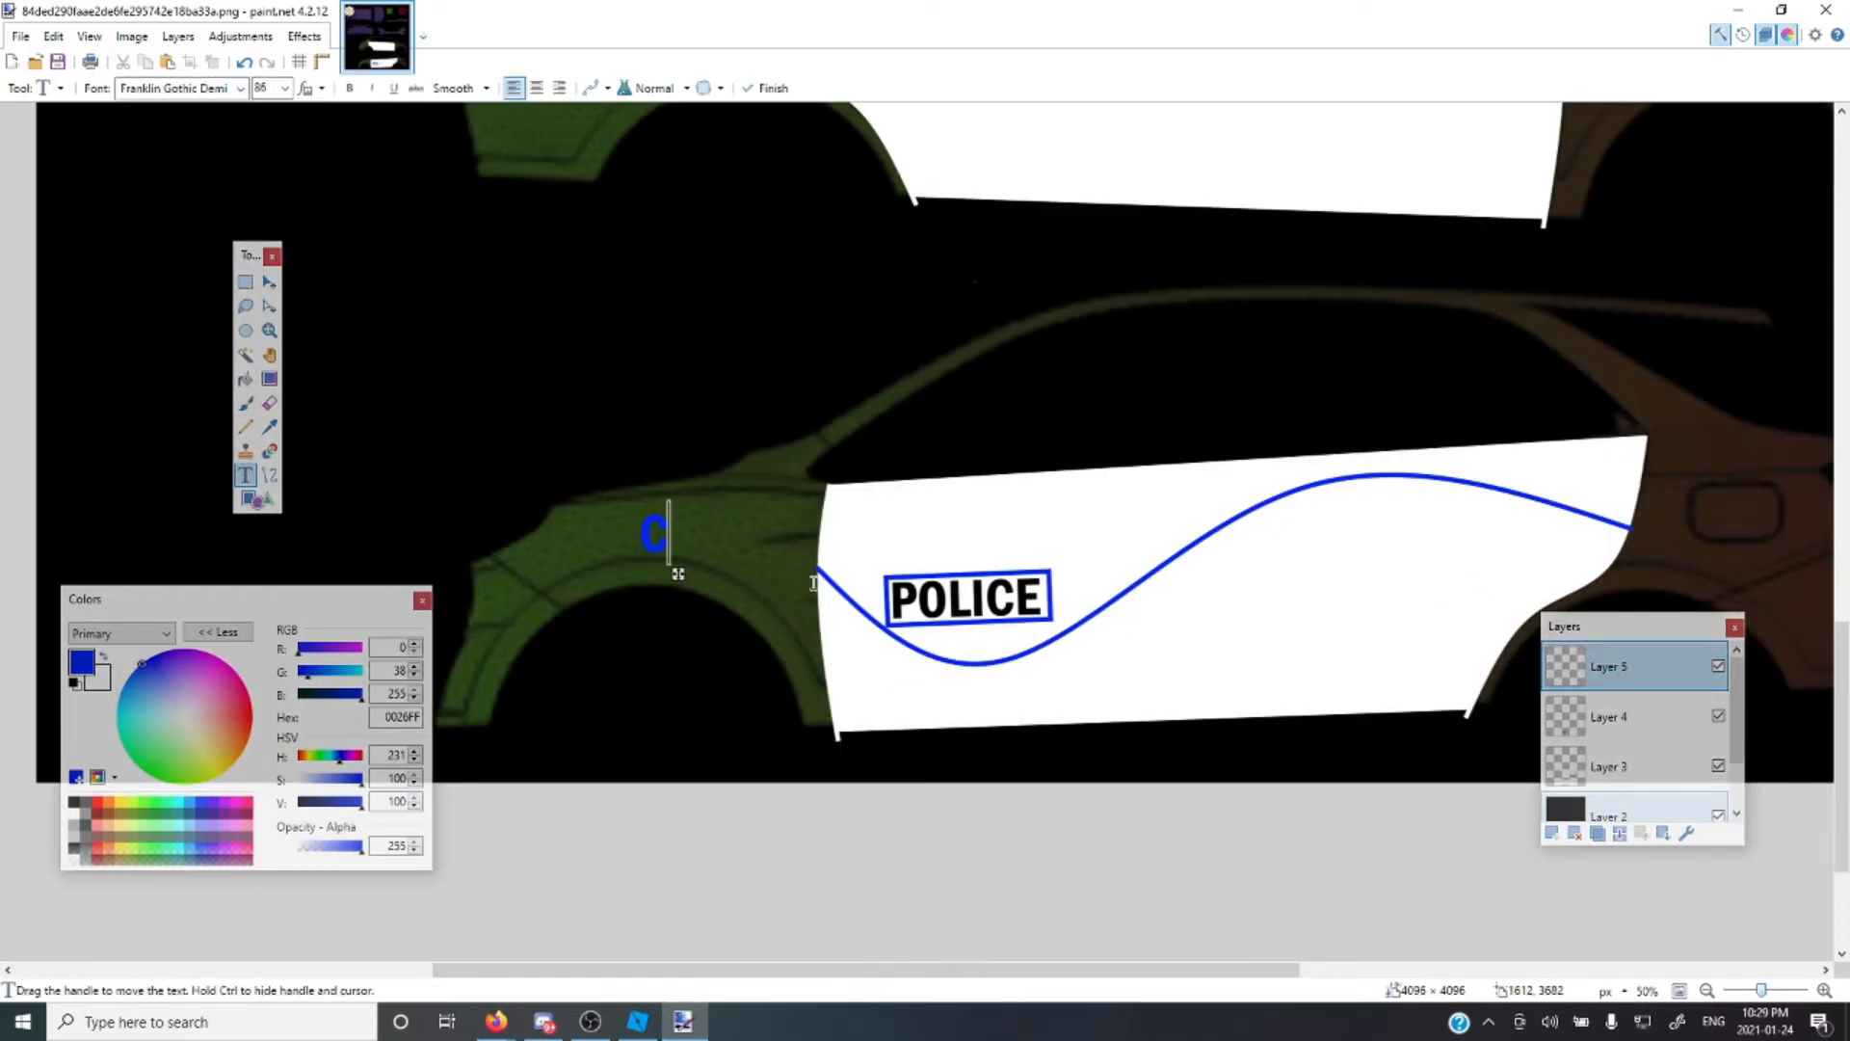
pyautogui.write('ALL ME')
pyautogui.press('Return')
# Select the CALL ME text with a rectangle and shift it toward the front of the car, clear of the door panel
pyautogui.click(269, 282)
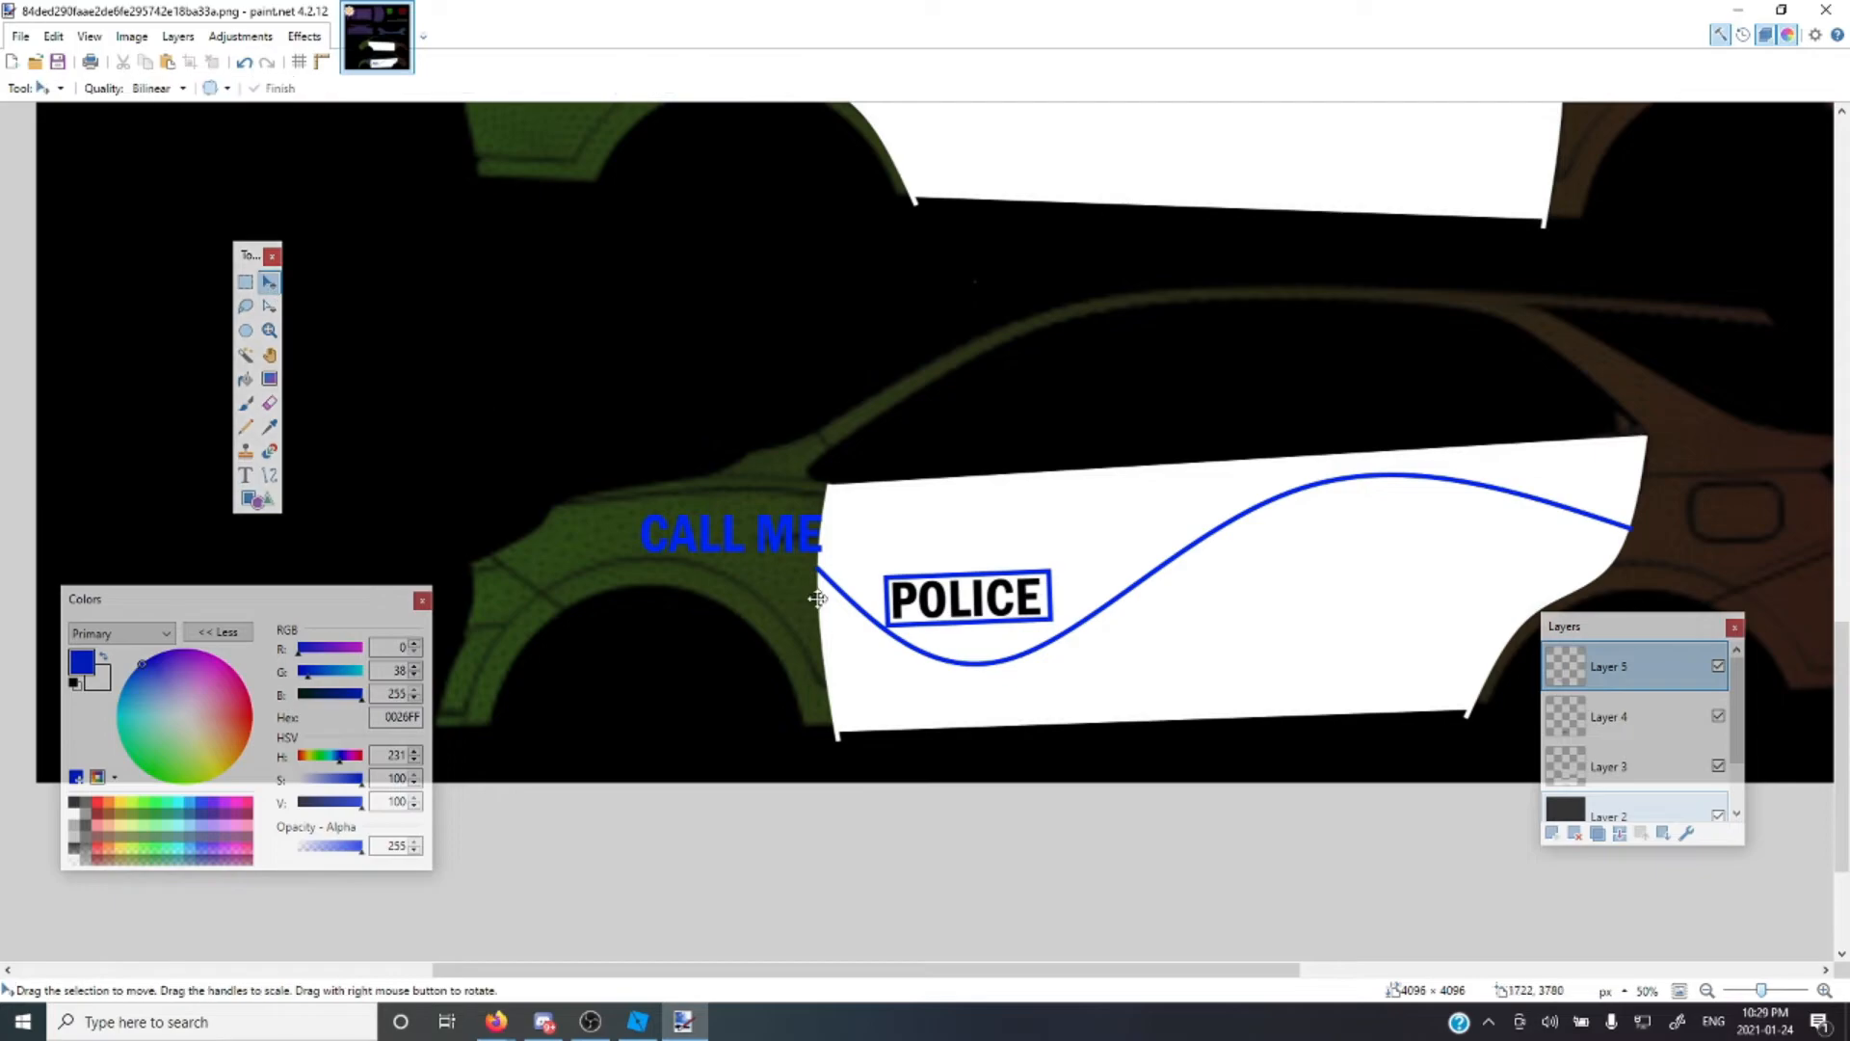
pyautogui.click(246, 281)
pyautogui.moveTo(629, 504); pyautogui.dragTo(828, 562)
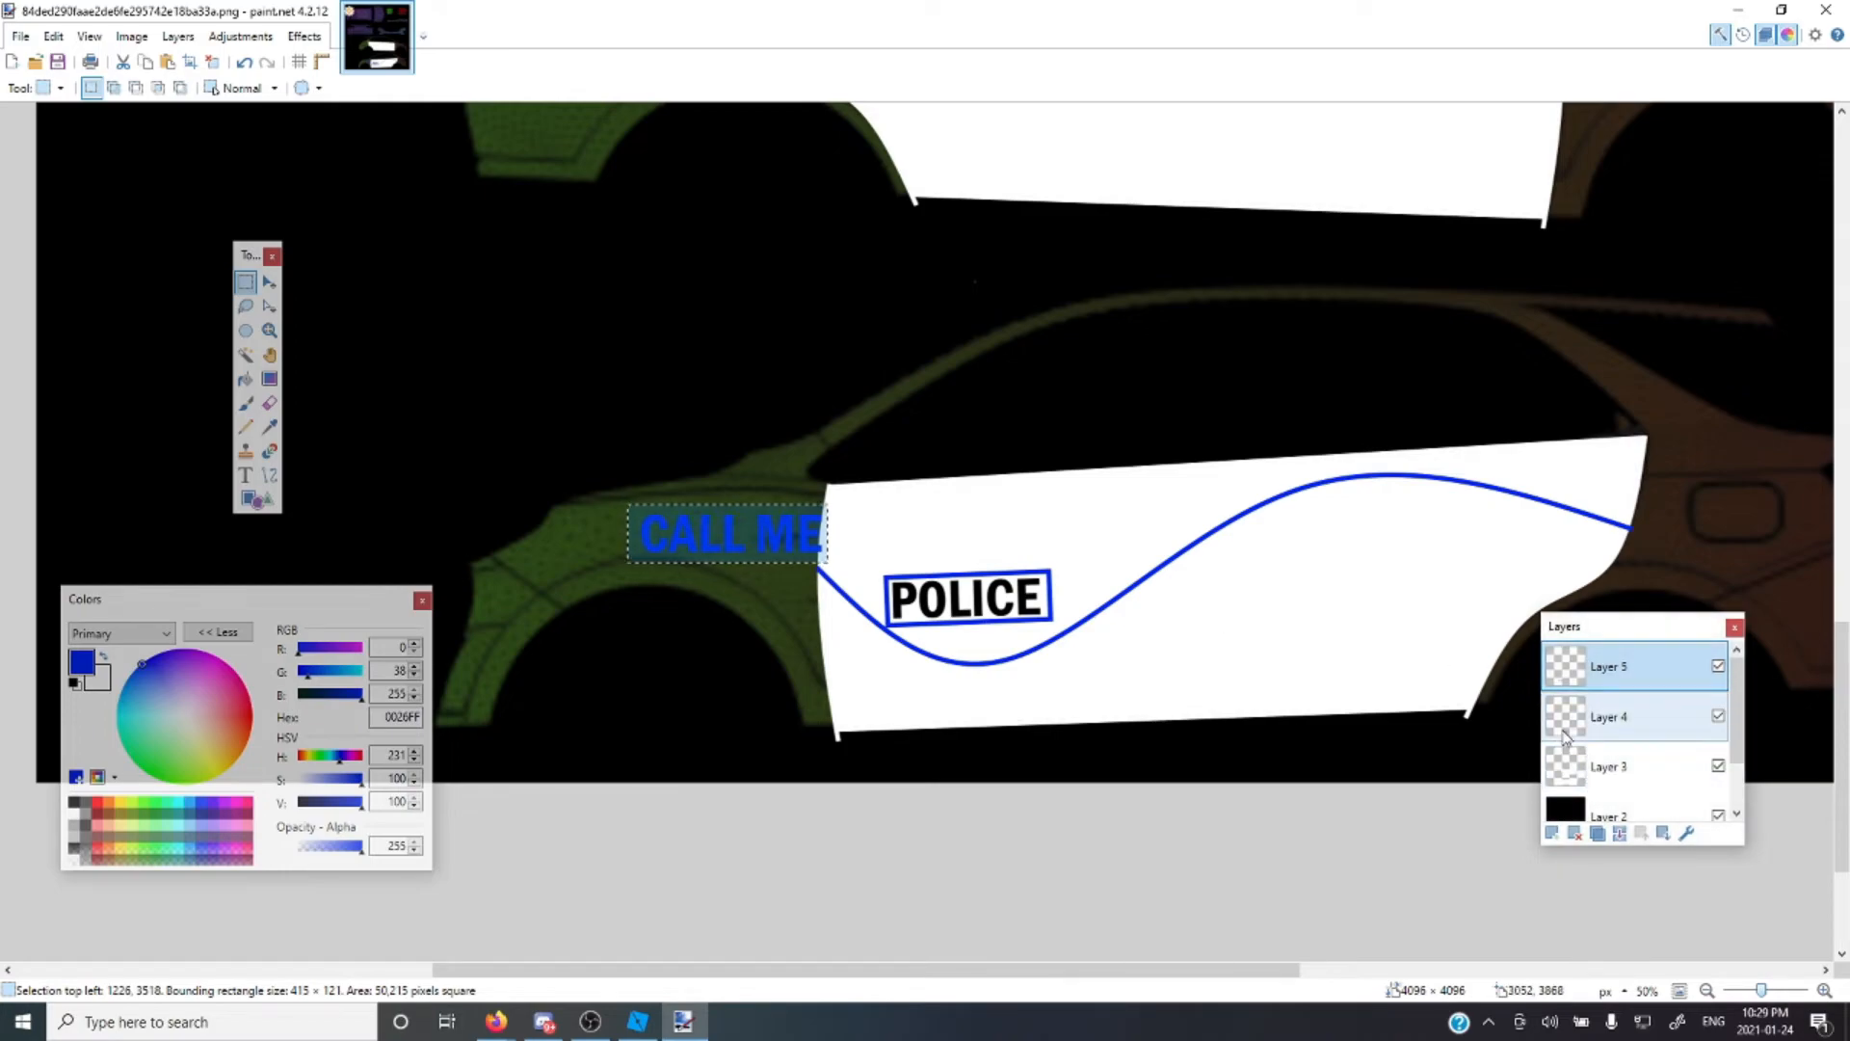
pyautogui.click(269, 281)
pyautogui.moveTo(866, 575); pyautogui.dragTo(810, 569)
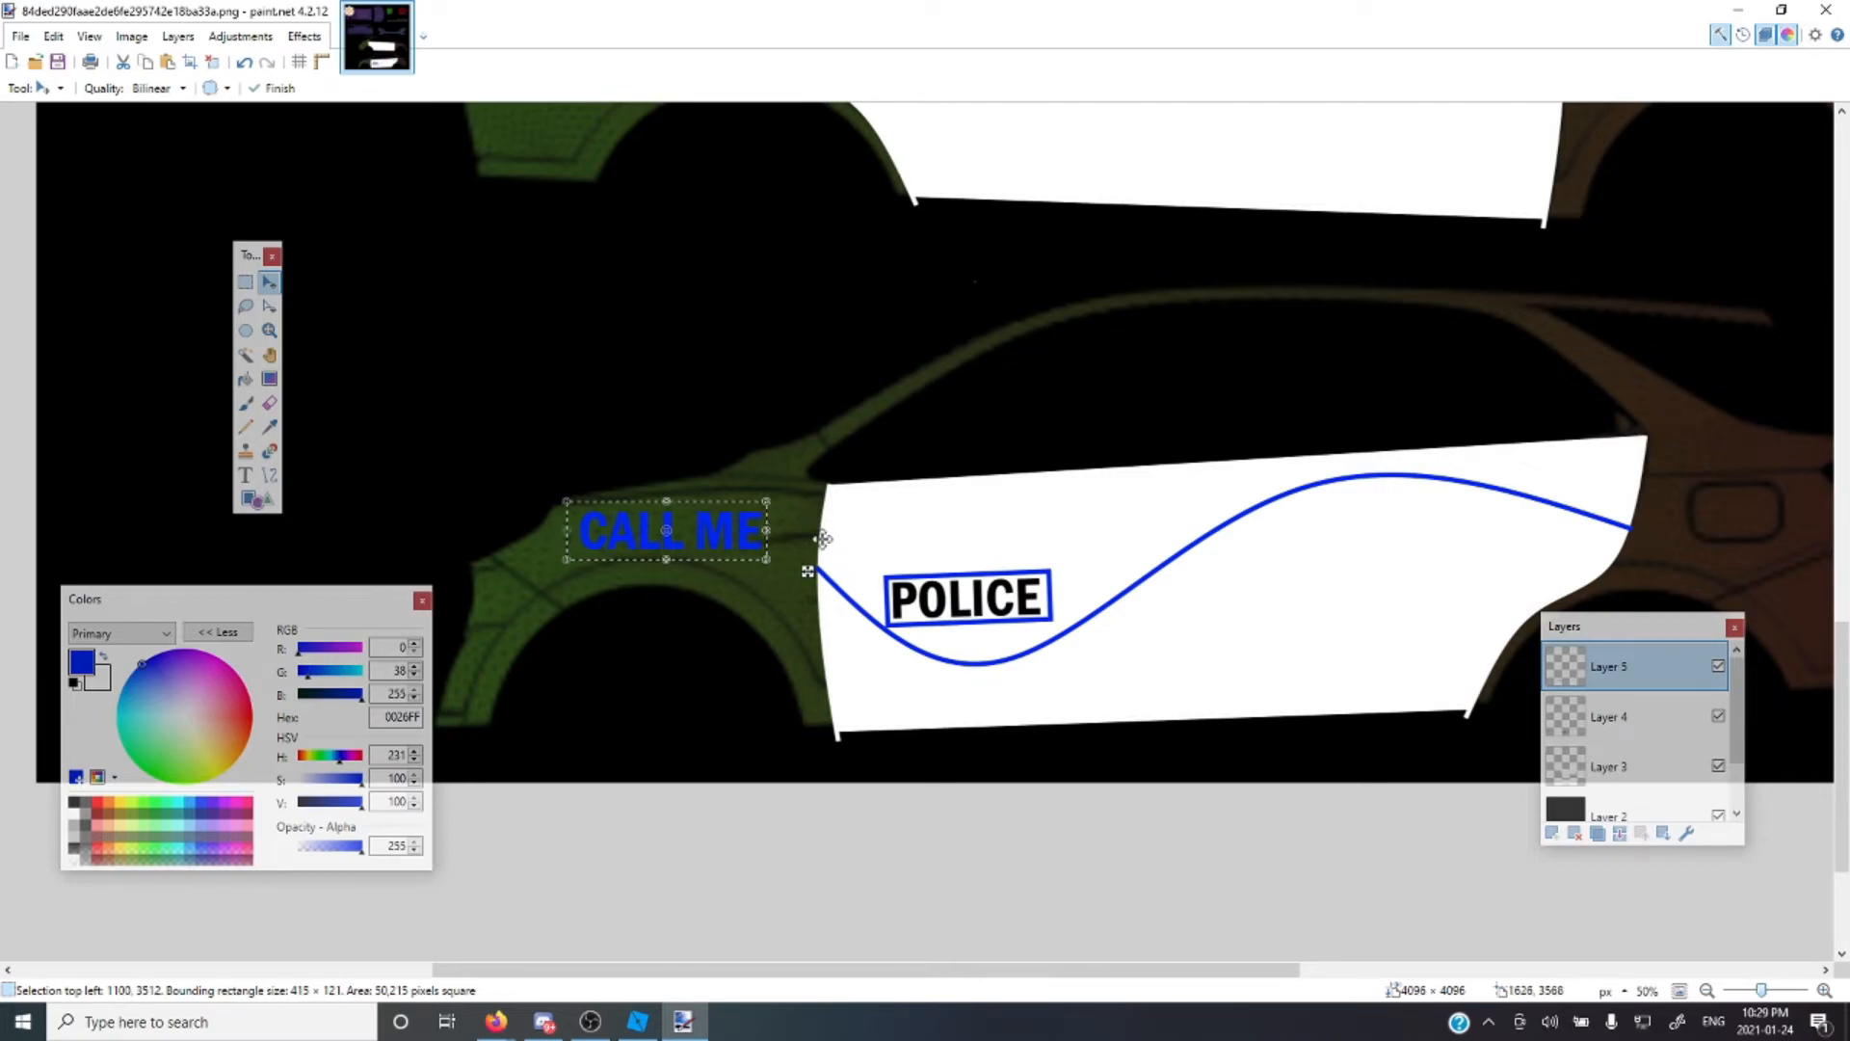
pyautogui.moveTo(808, 574); pyautogui.dragTo(817, 569)
pyautogui.click(245, 282)
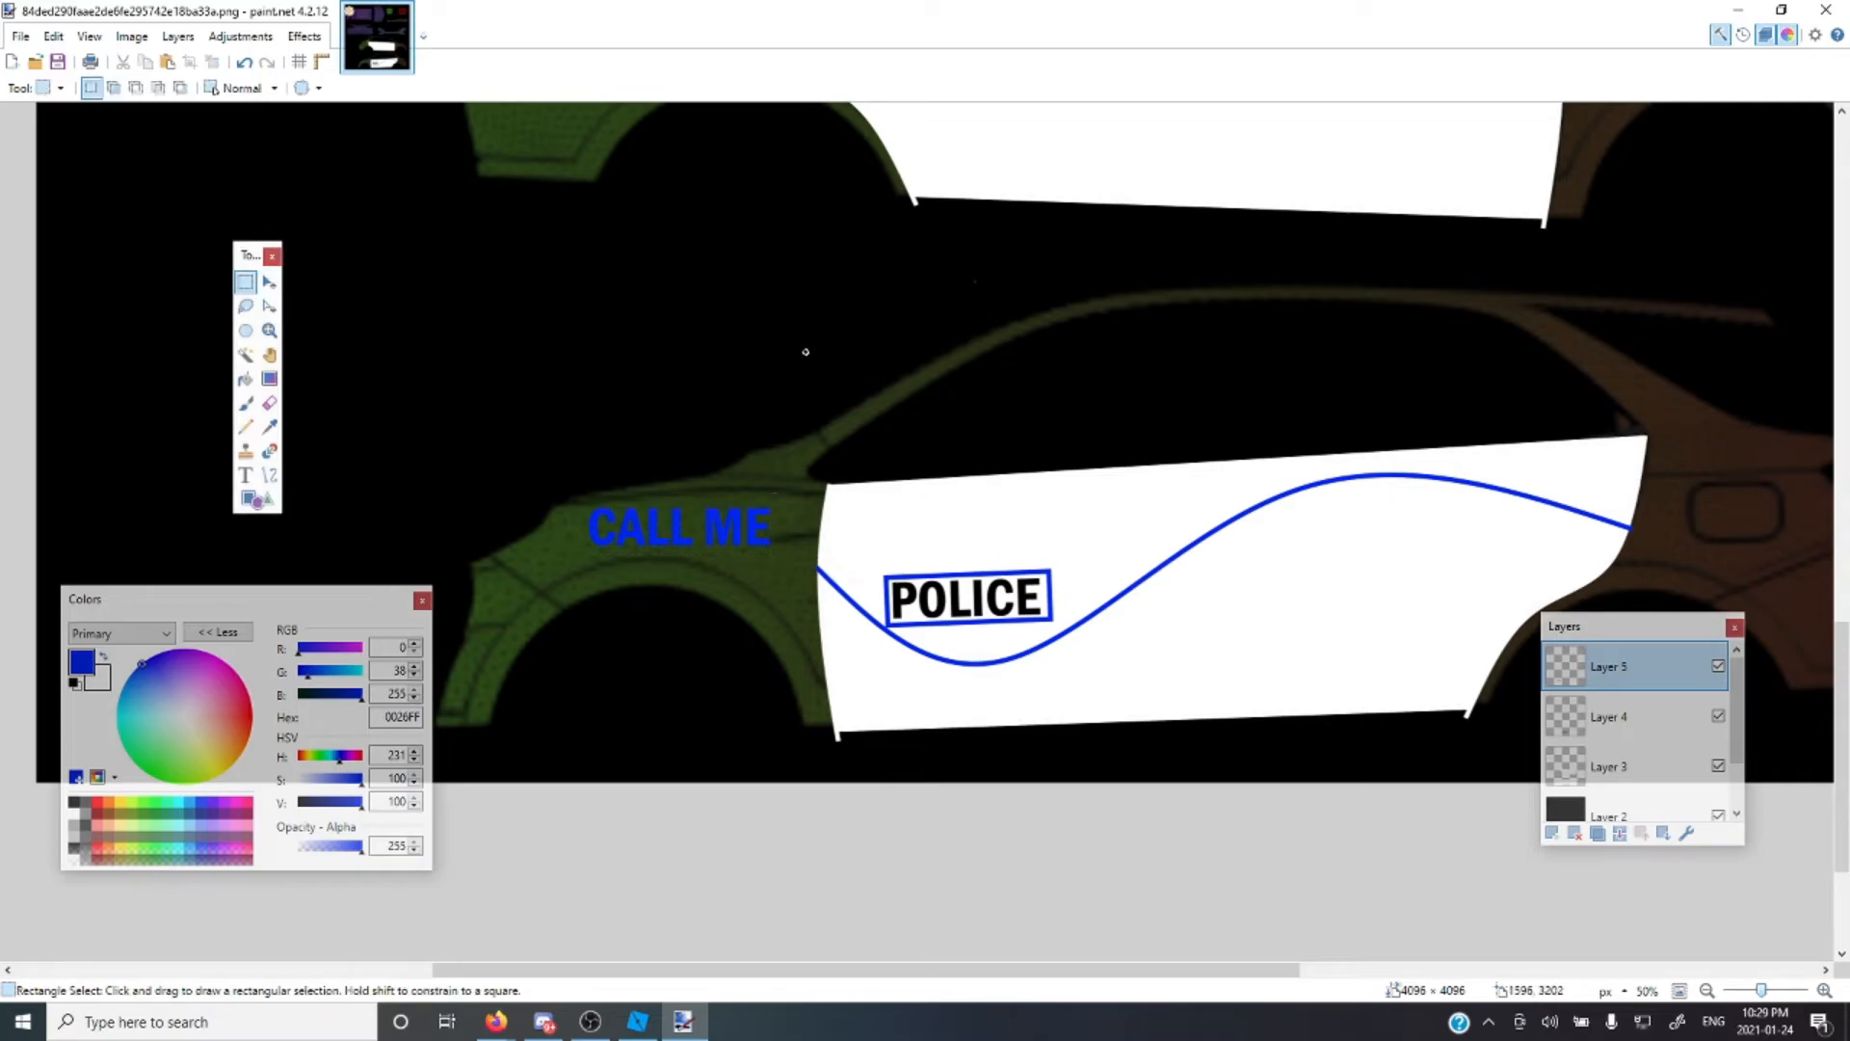
# Merge Layers 5 and 4 down into Layer 3, undoing the extra merge into Layer 2
pyautogui.scroll(2, 1527, 951)
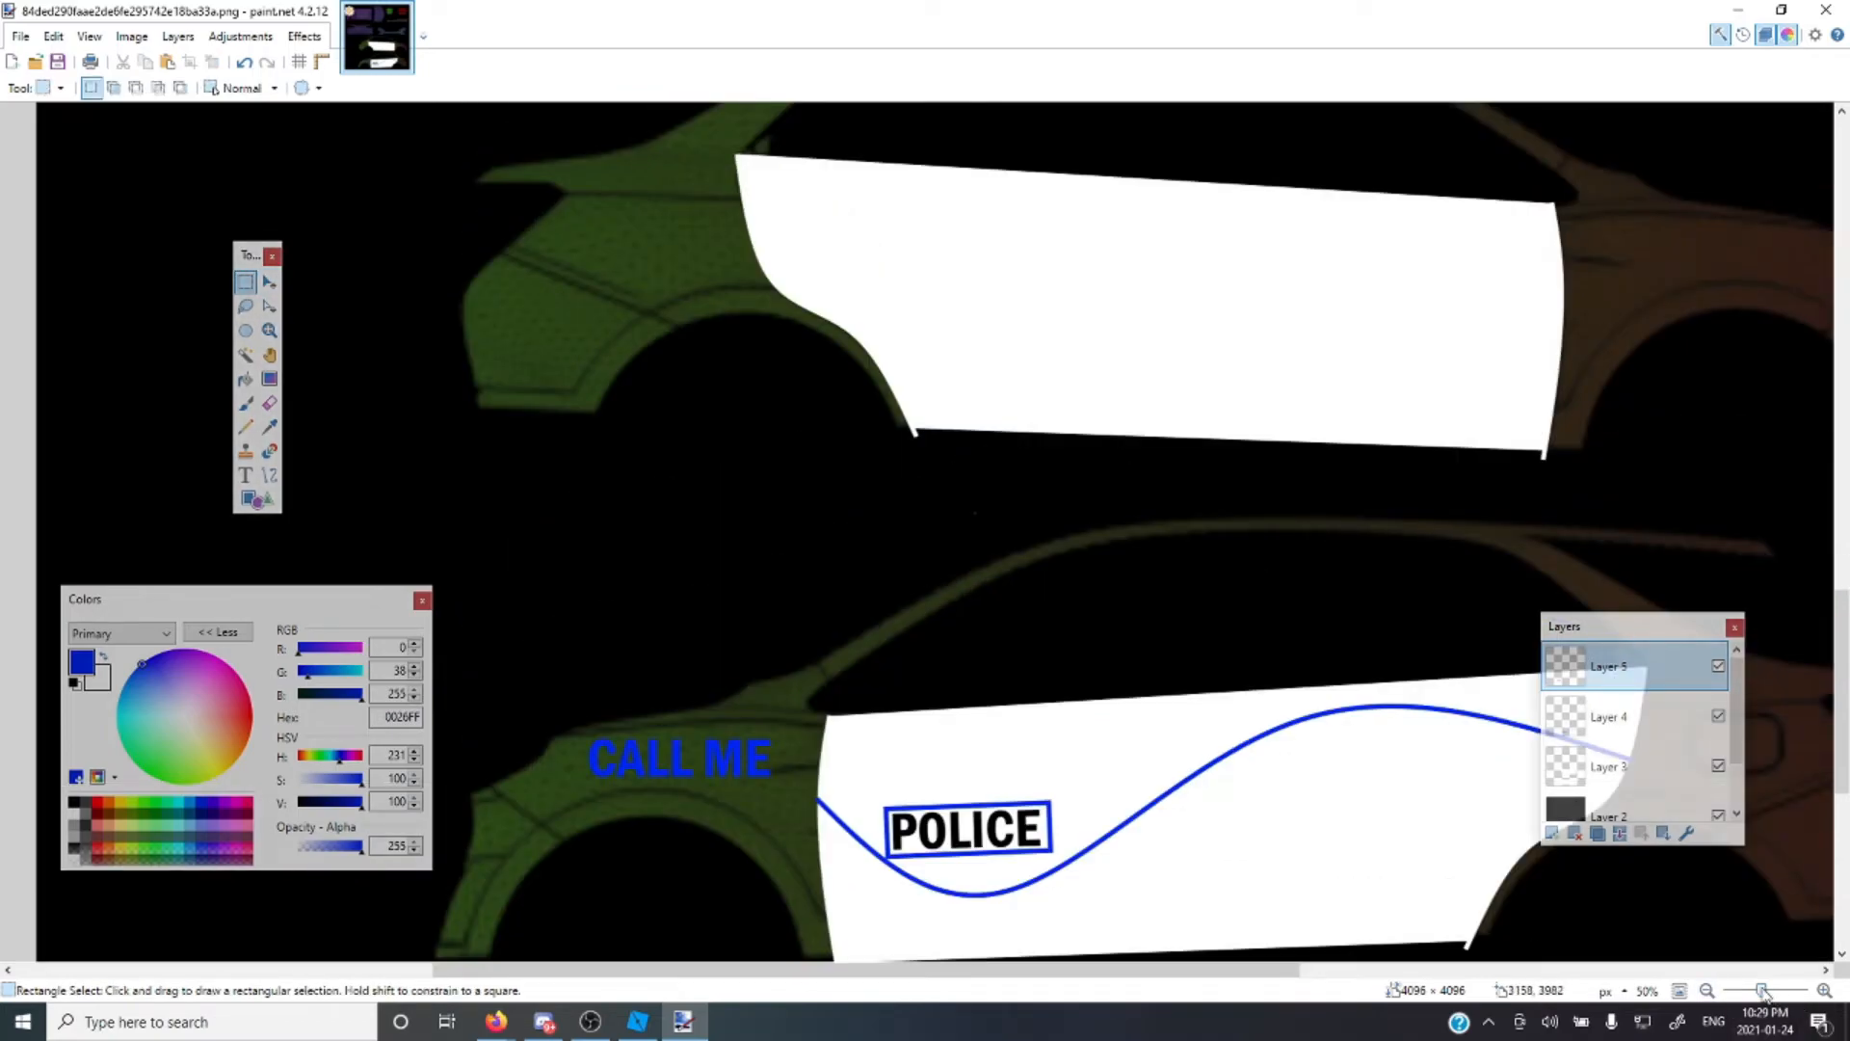
pyautogui.moveTo(1761, 991); pyautogui.dragTo(1758, 993)
pyautogui.scroll(3, 970, 569)
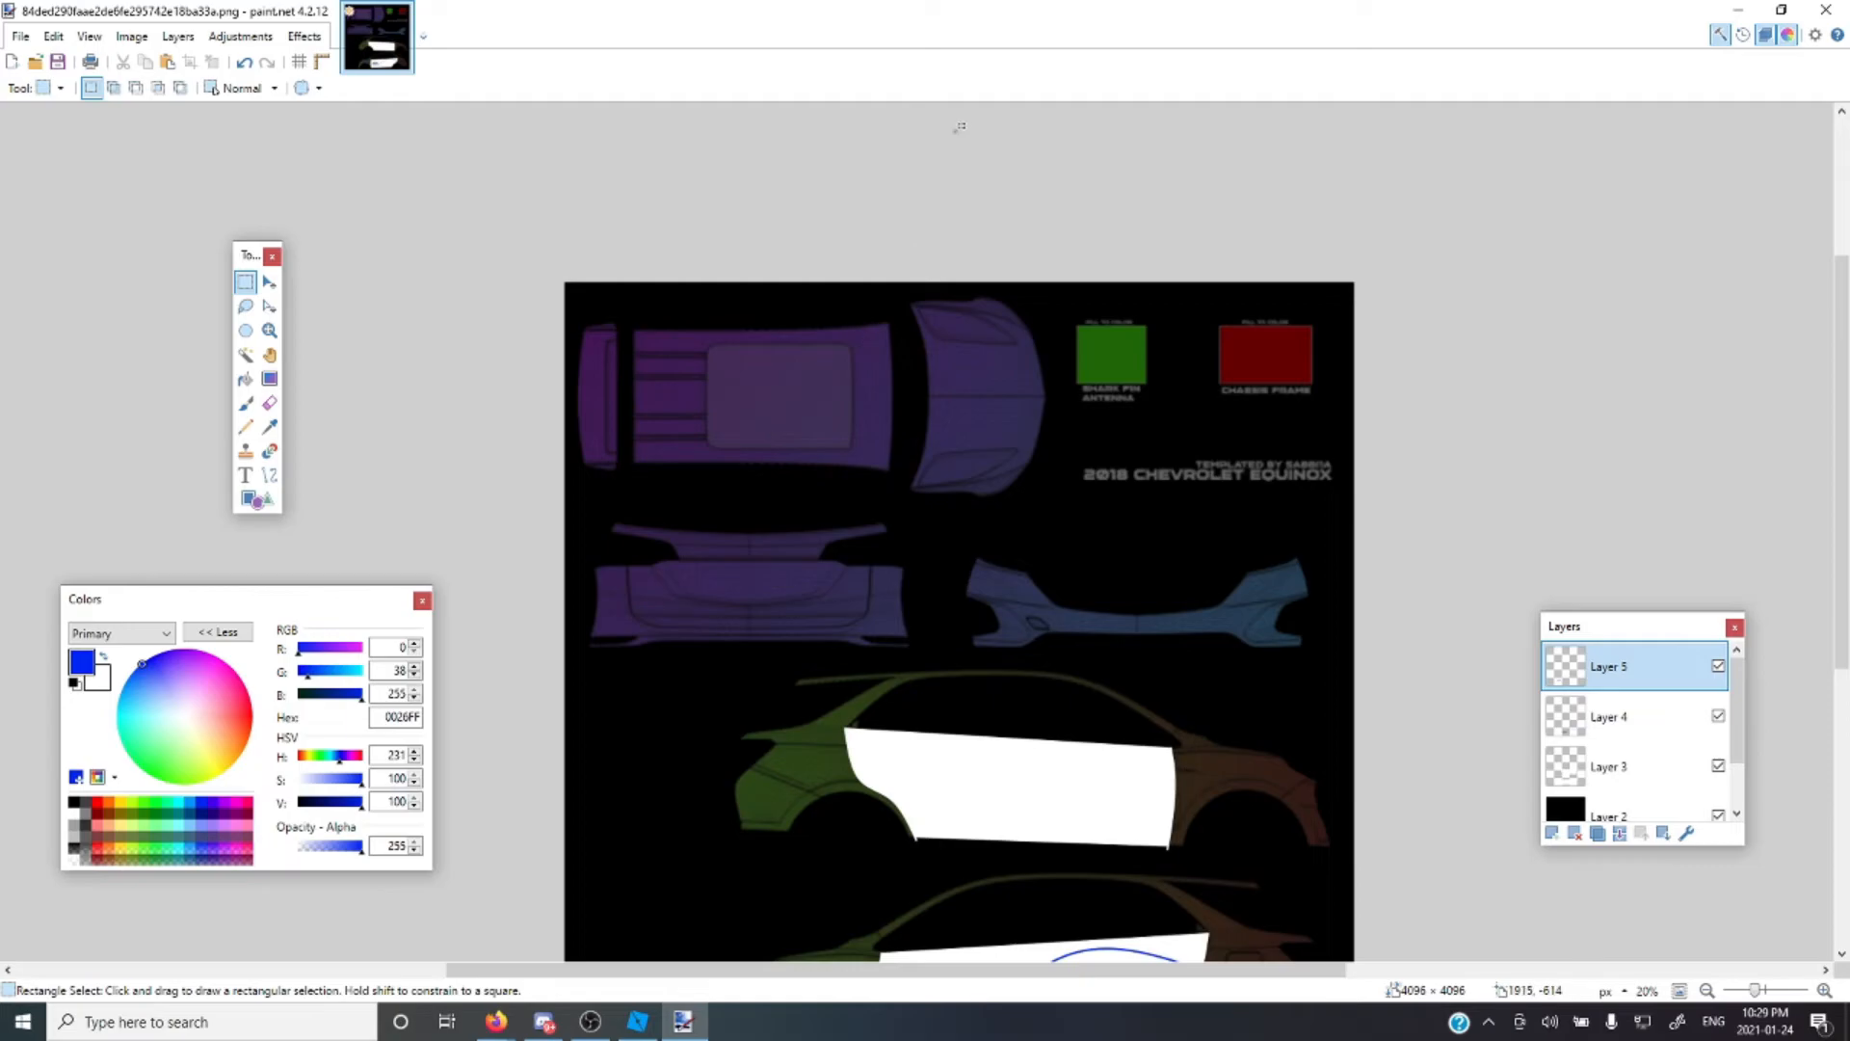
pyautogui.scroll(-2, 1214, 402)
pyautogui.scroll(-1, 987, 368)
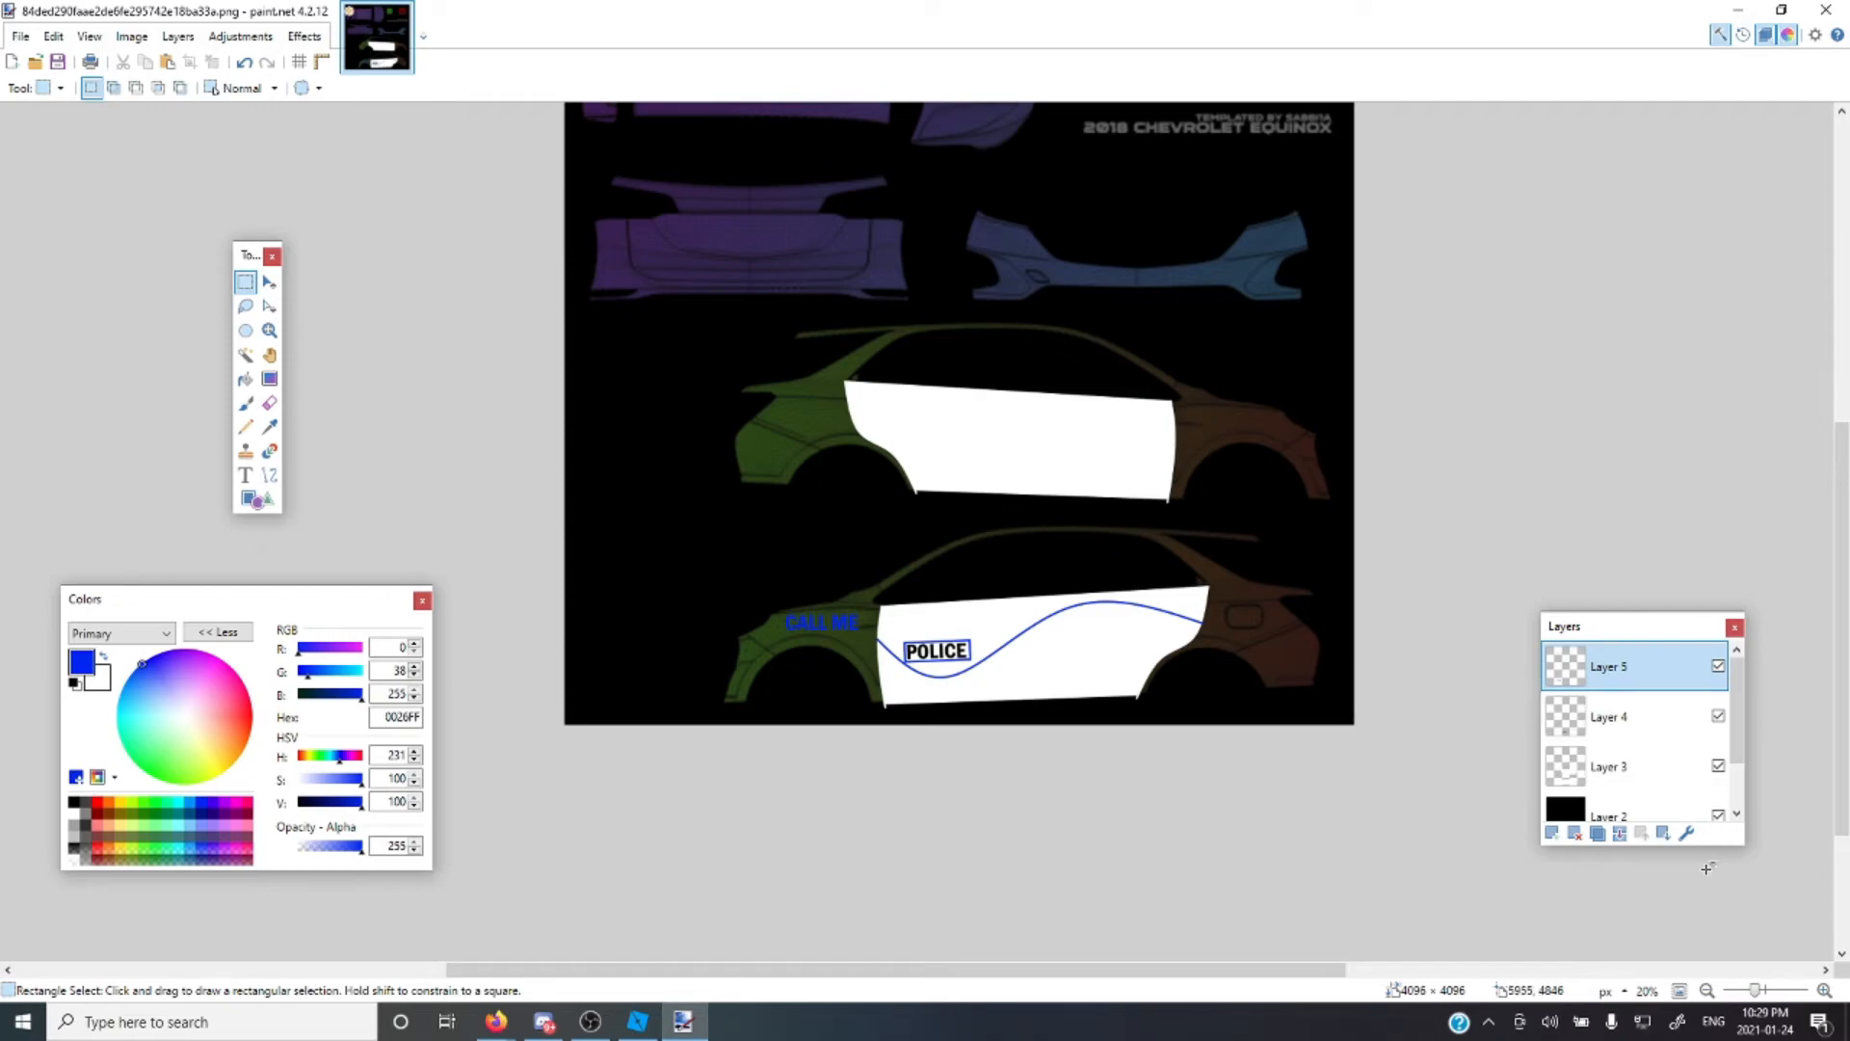
pyautogui.click(1619, 835)
pyautogui.click(1619, 834)
pyautogui.click(1619, 834)
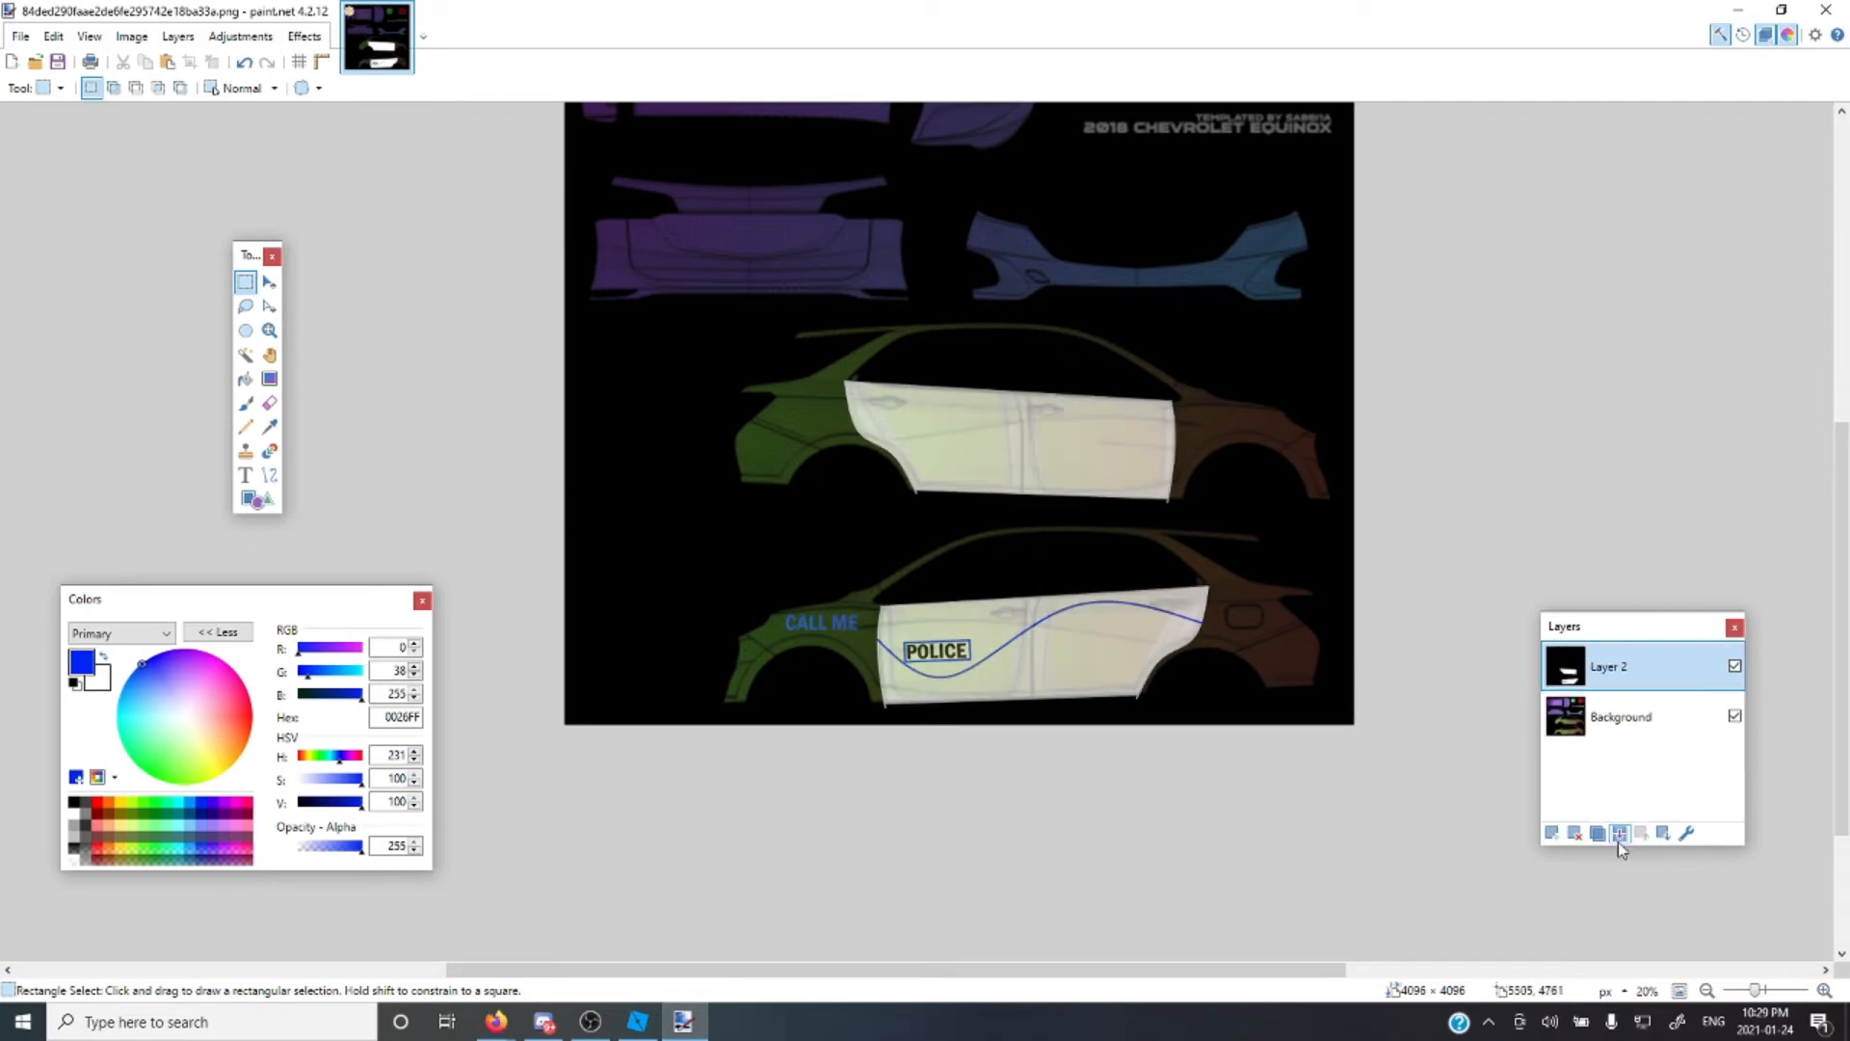
pyautogui.click(244, 62)
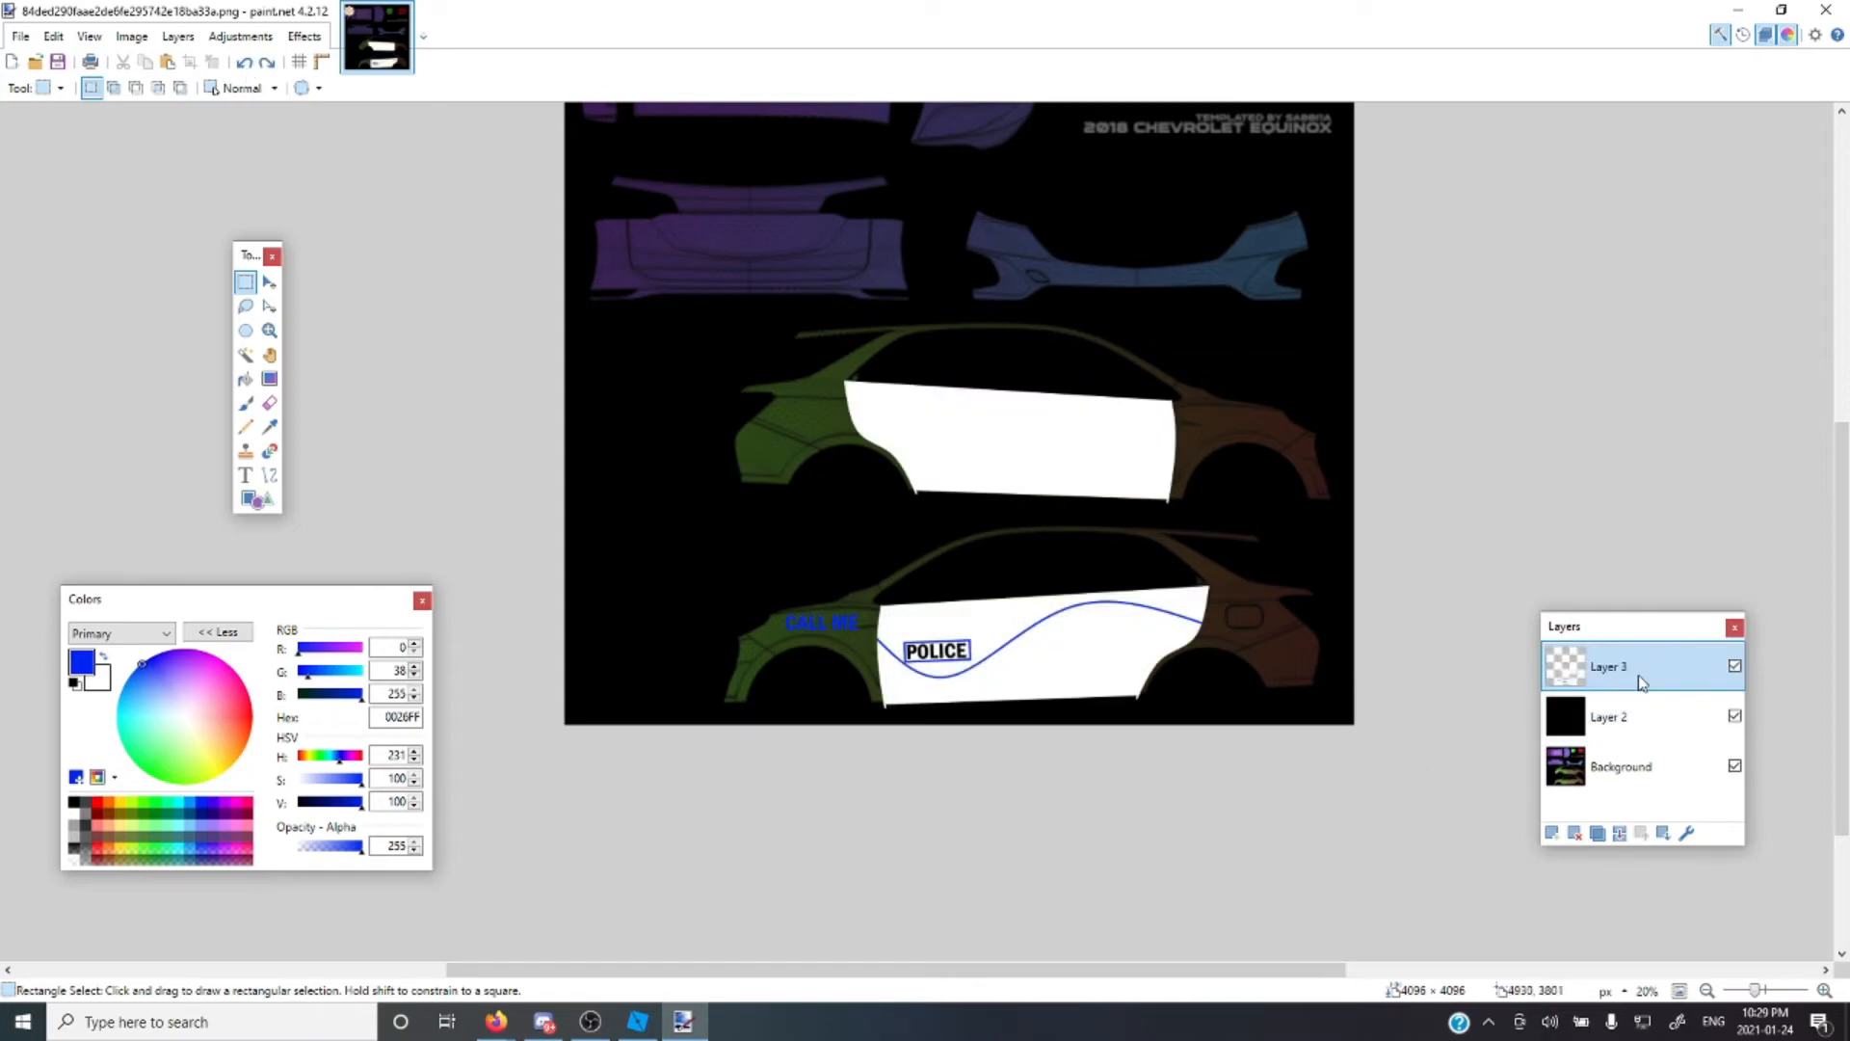
# Set Layer 2's opacity to 255 and merge all layers down into the Background
pyautogui.click(1604, 718)
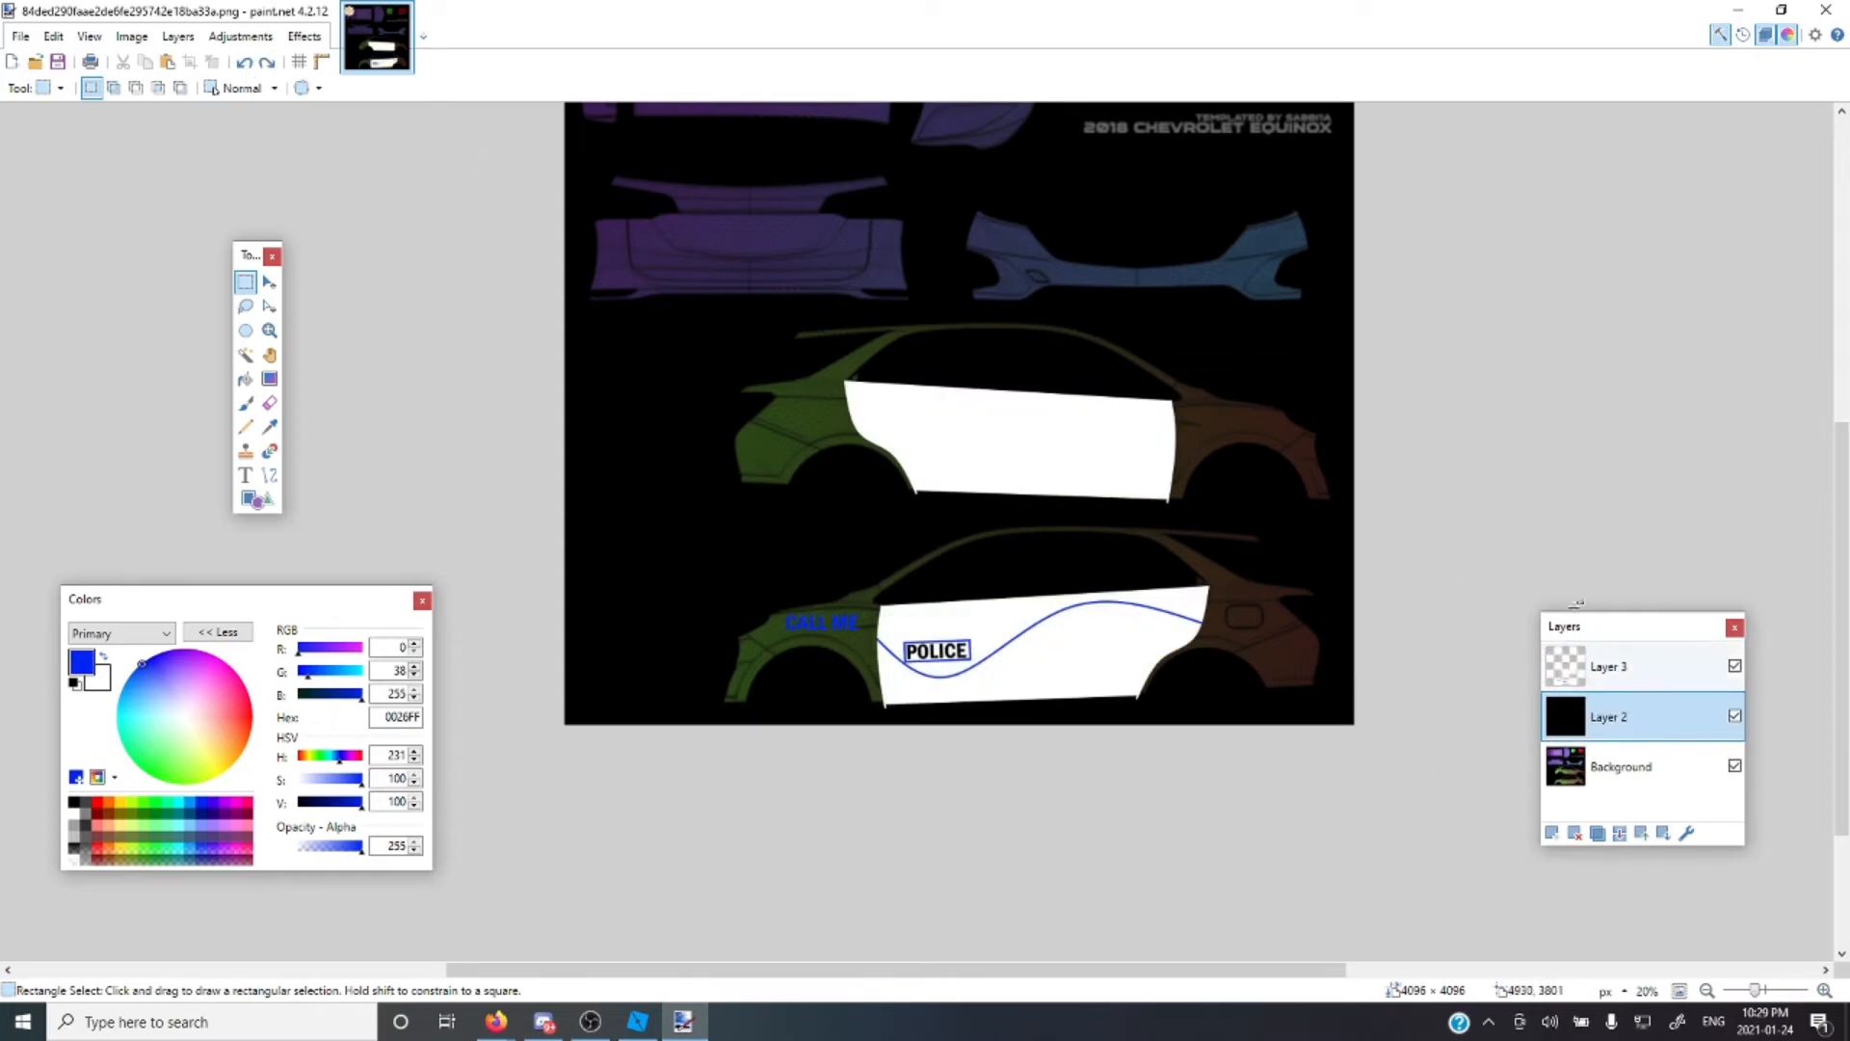
pyautogui.click(1688, 835)
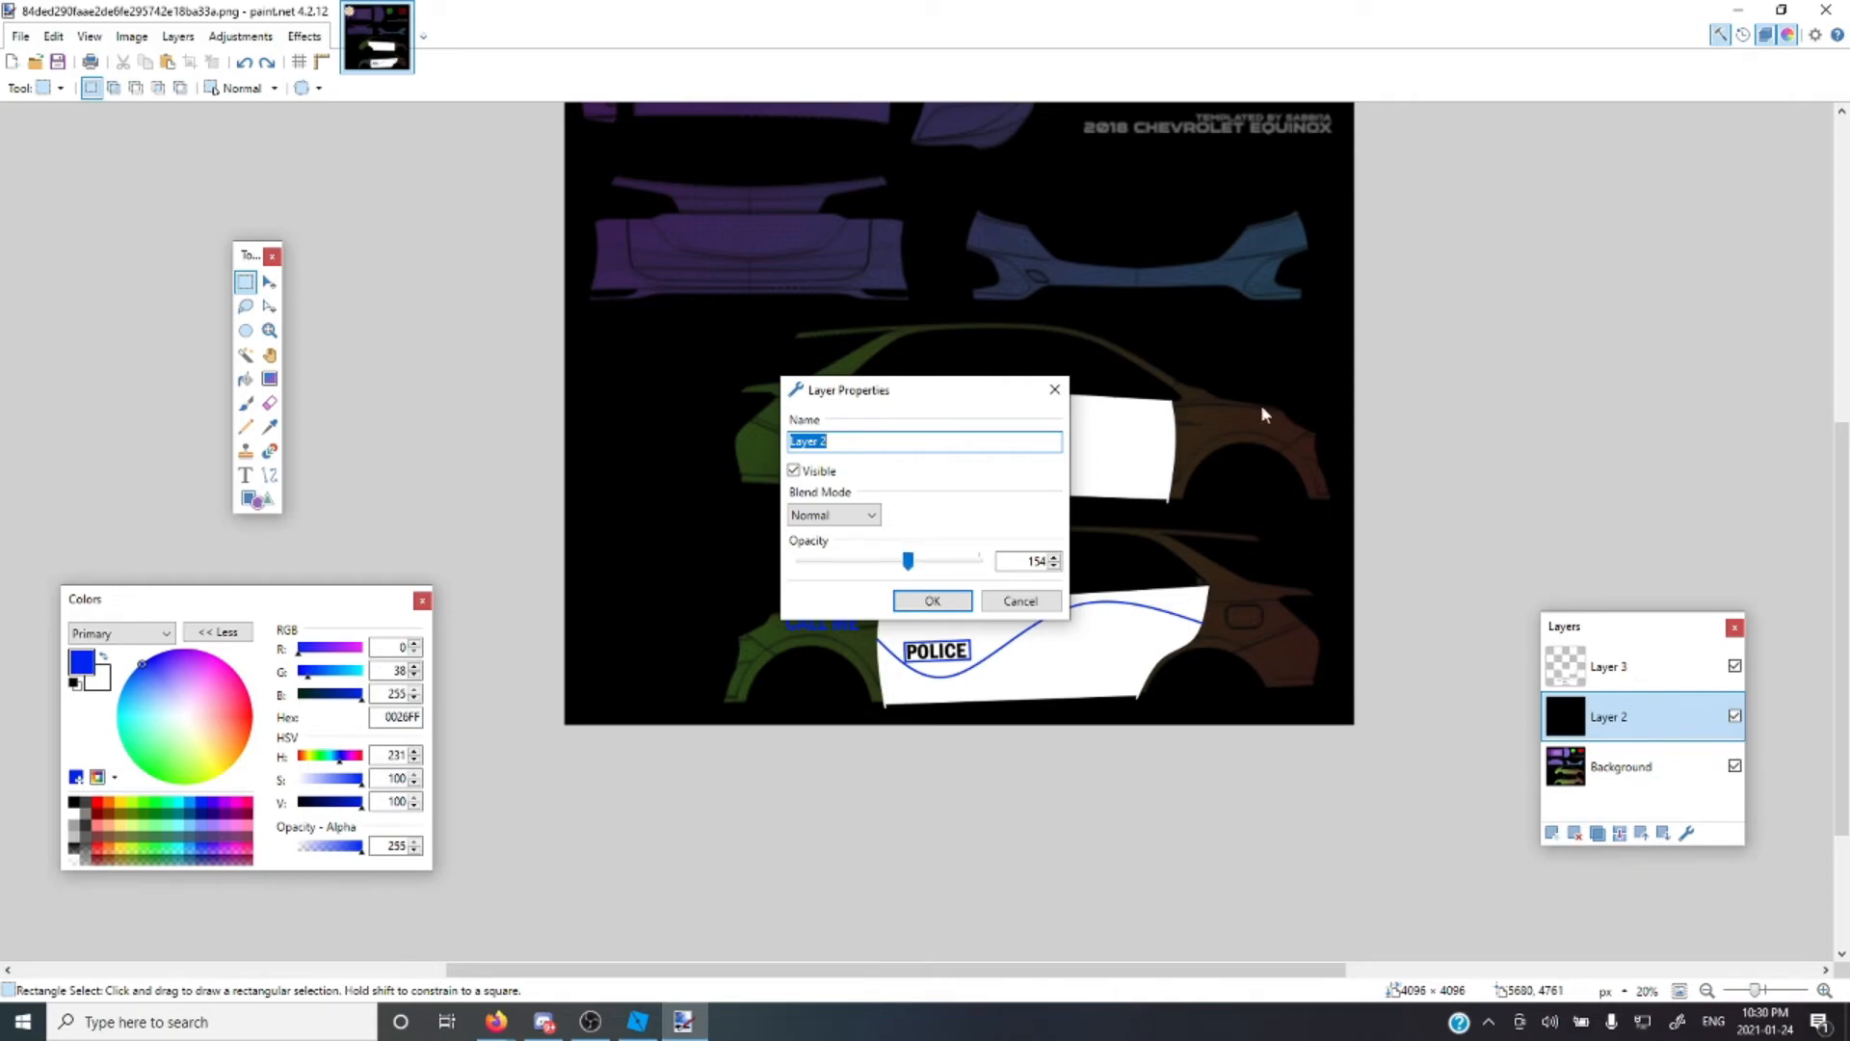
pyautogui.click(909, 561)
pyautogui.moveTo(912, 568); pyautogui.dragTo(1008, 564)
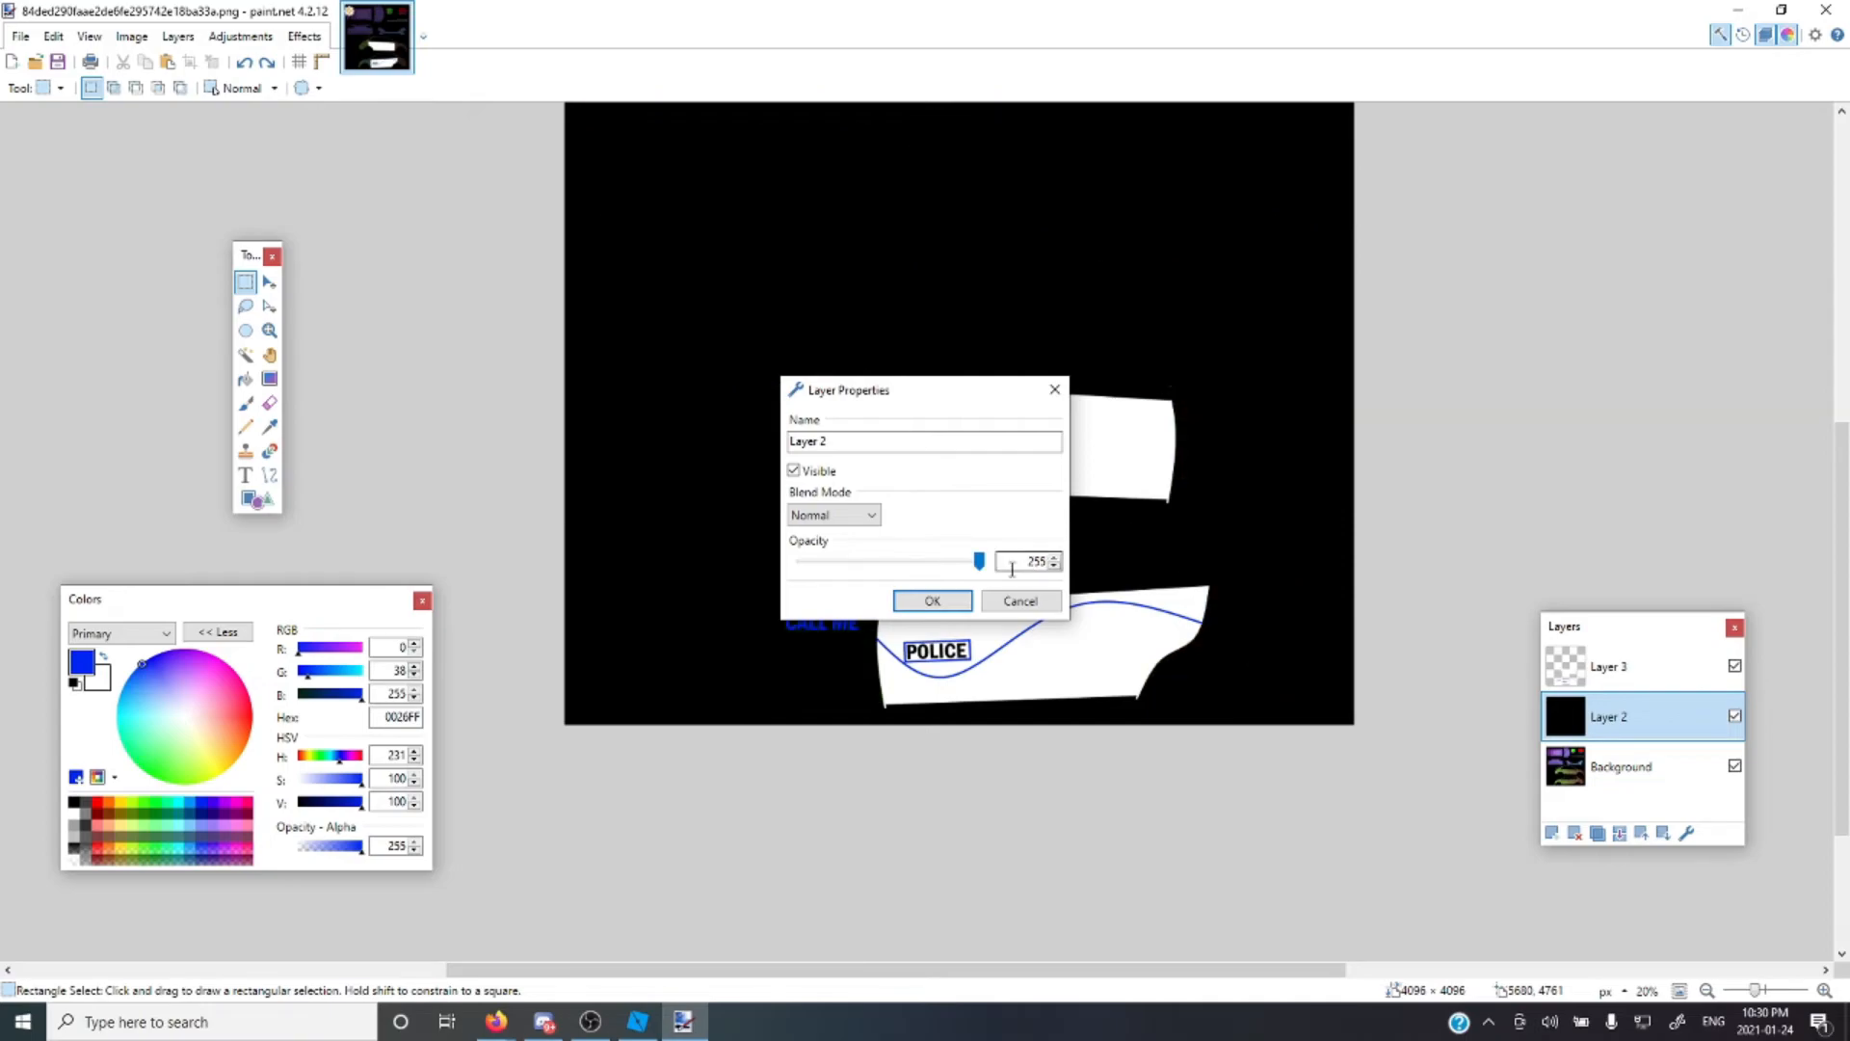
pyautogui.click(931, 600)
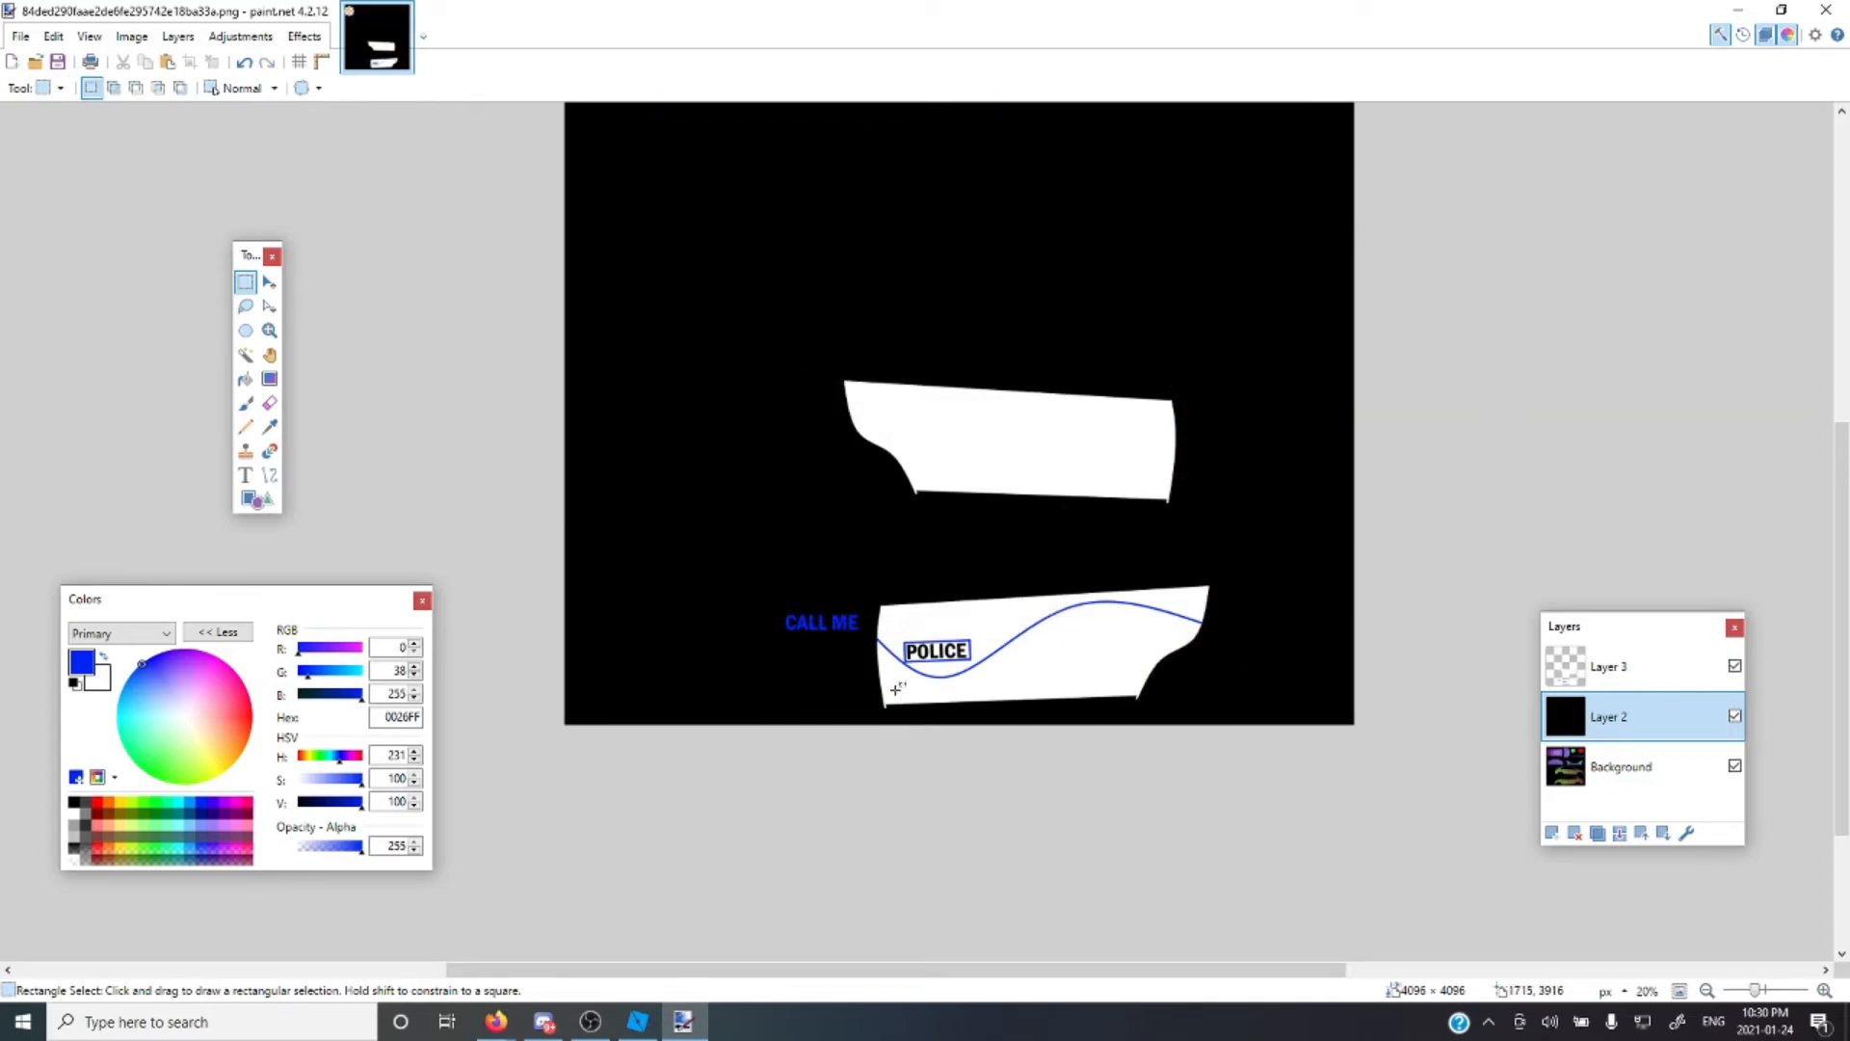
pyautogui.click(1629, 831)
pyautogui.click(1628, 830)
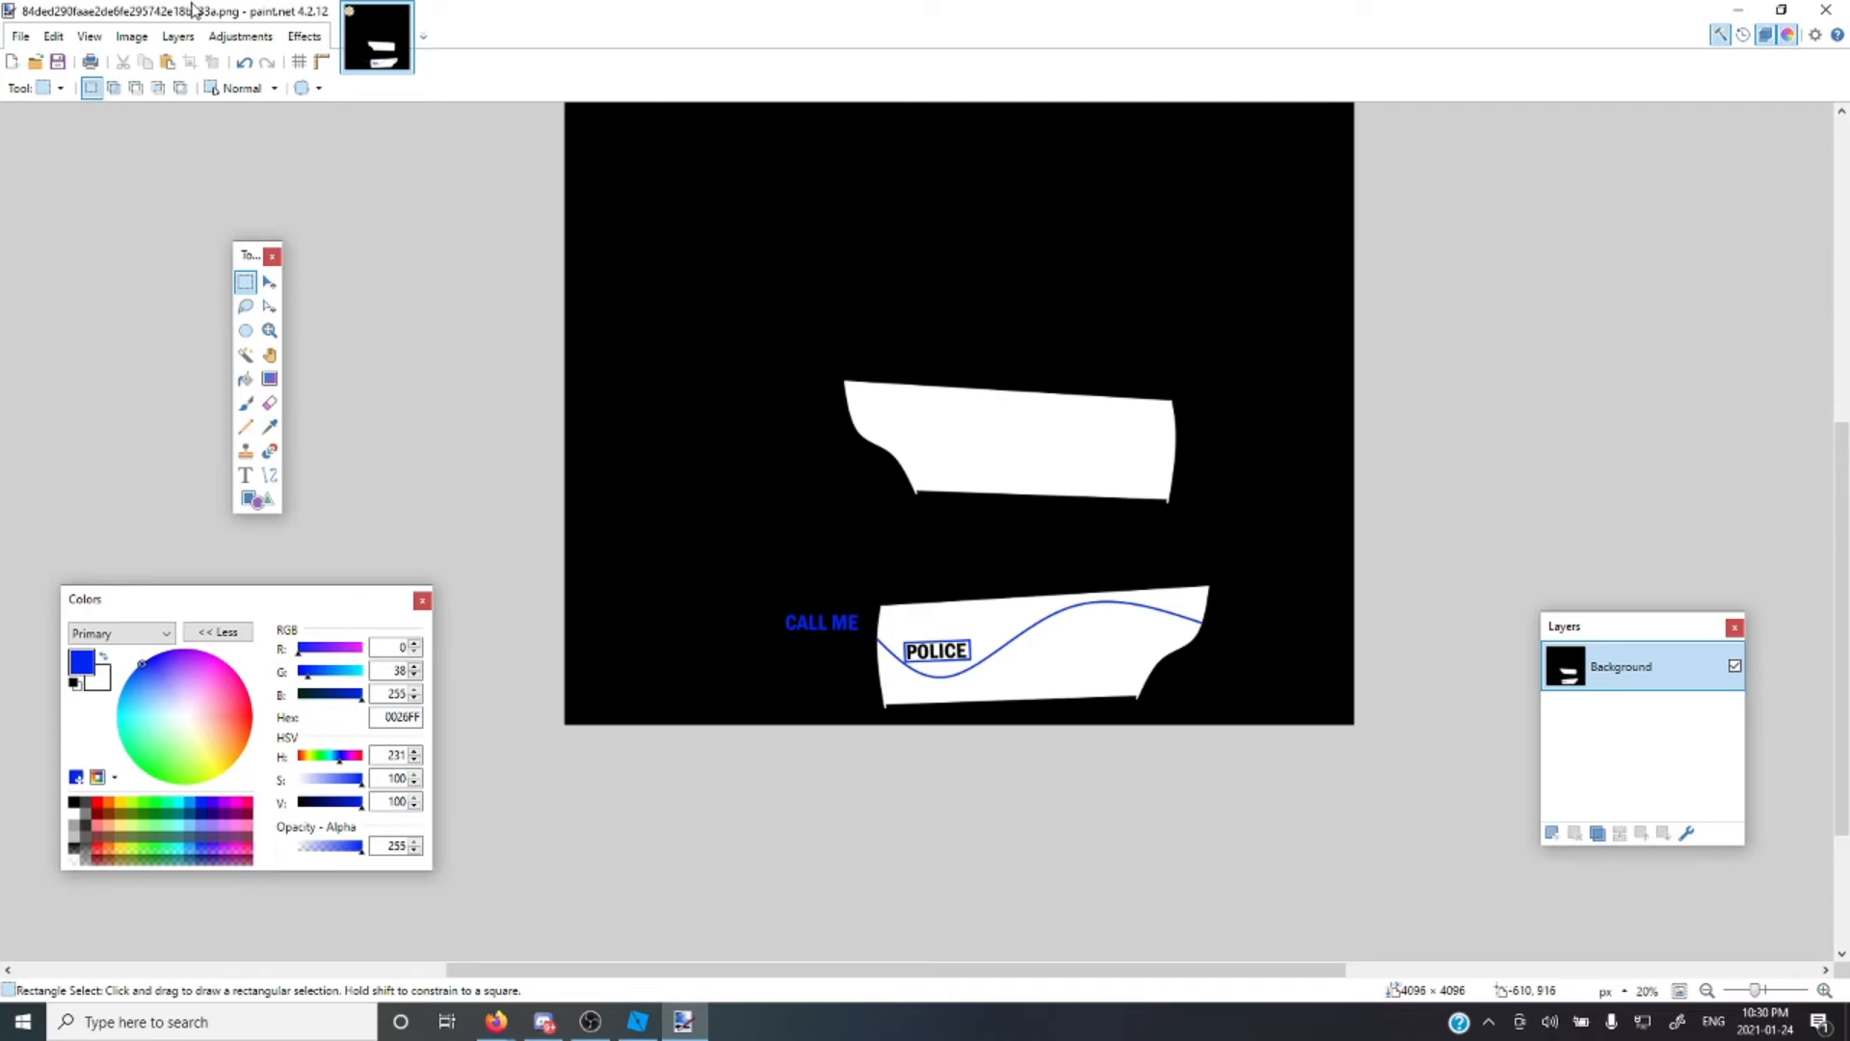
# Save the livery as a new PNG named For Youtube Like And Subscribe in the UV MAP folder, without replacing the existing template file
pyautogui.click(19, 37)
pyautogui.click(683, 412)
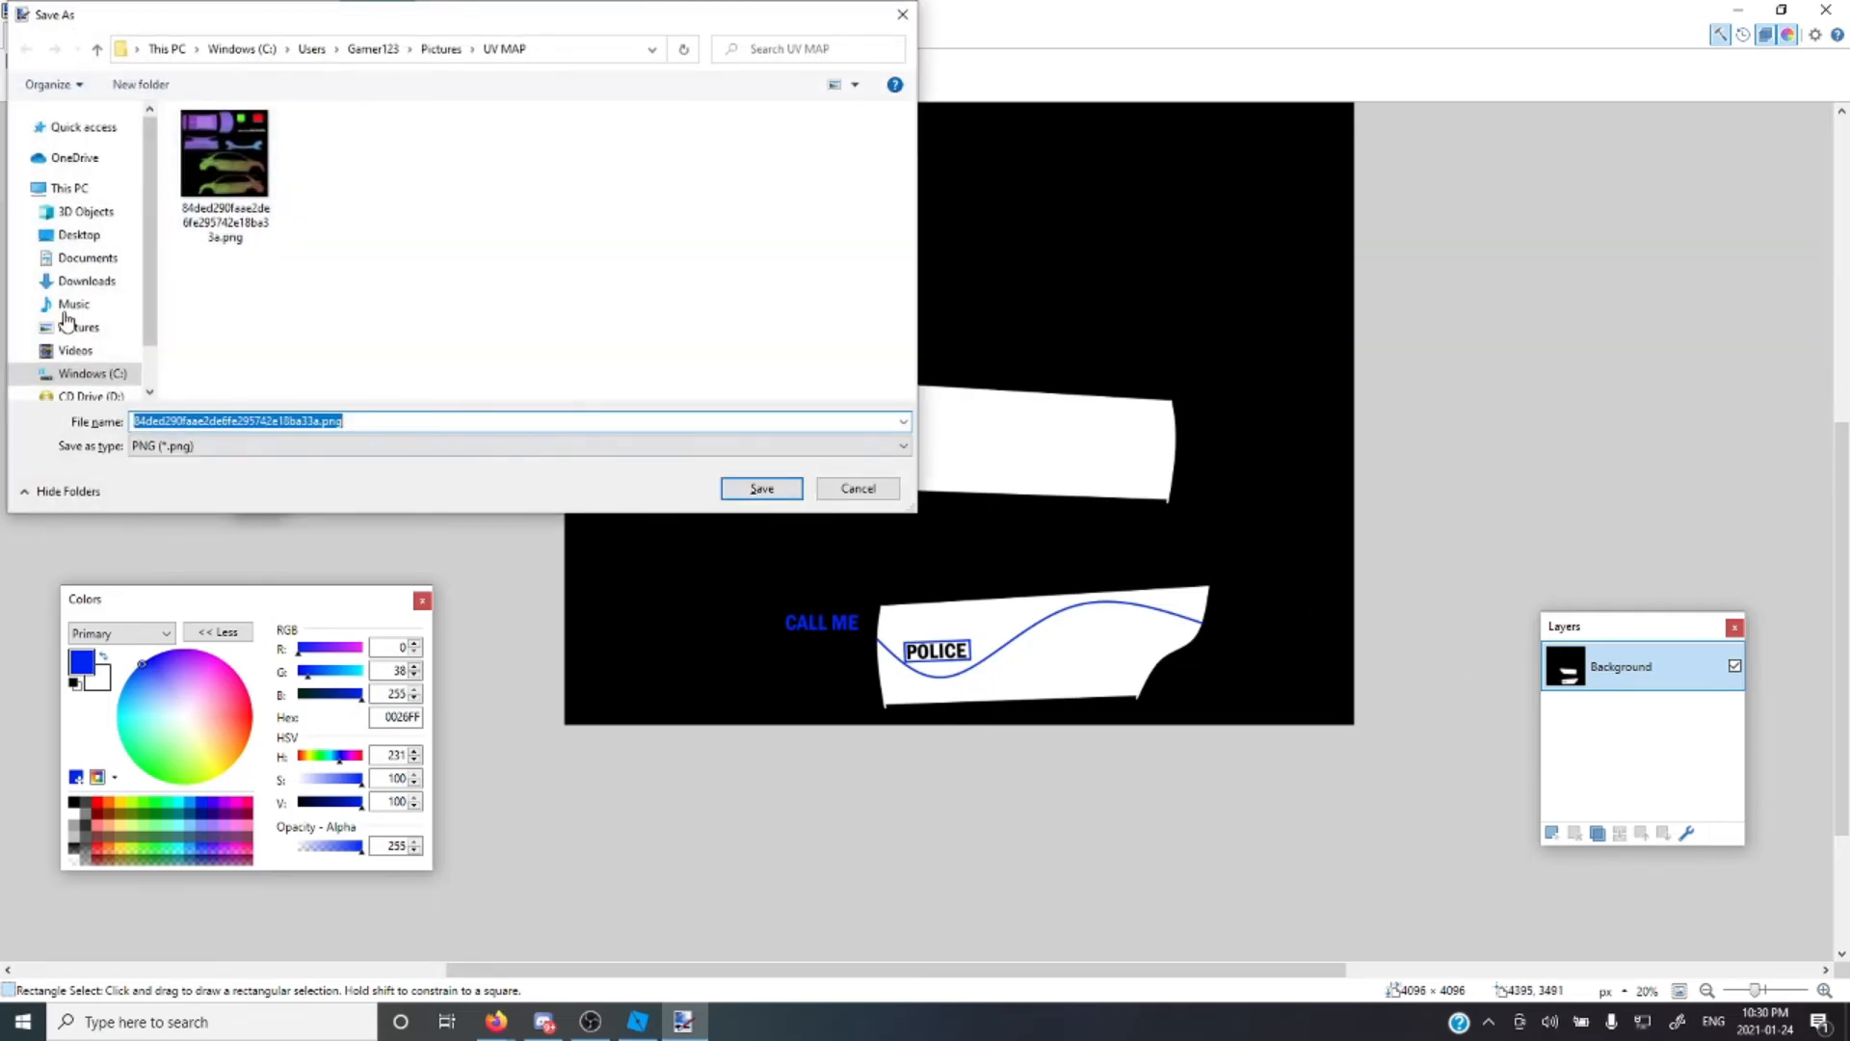
pyautogui.click(598, 447)
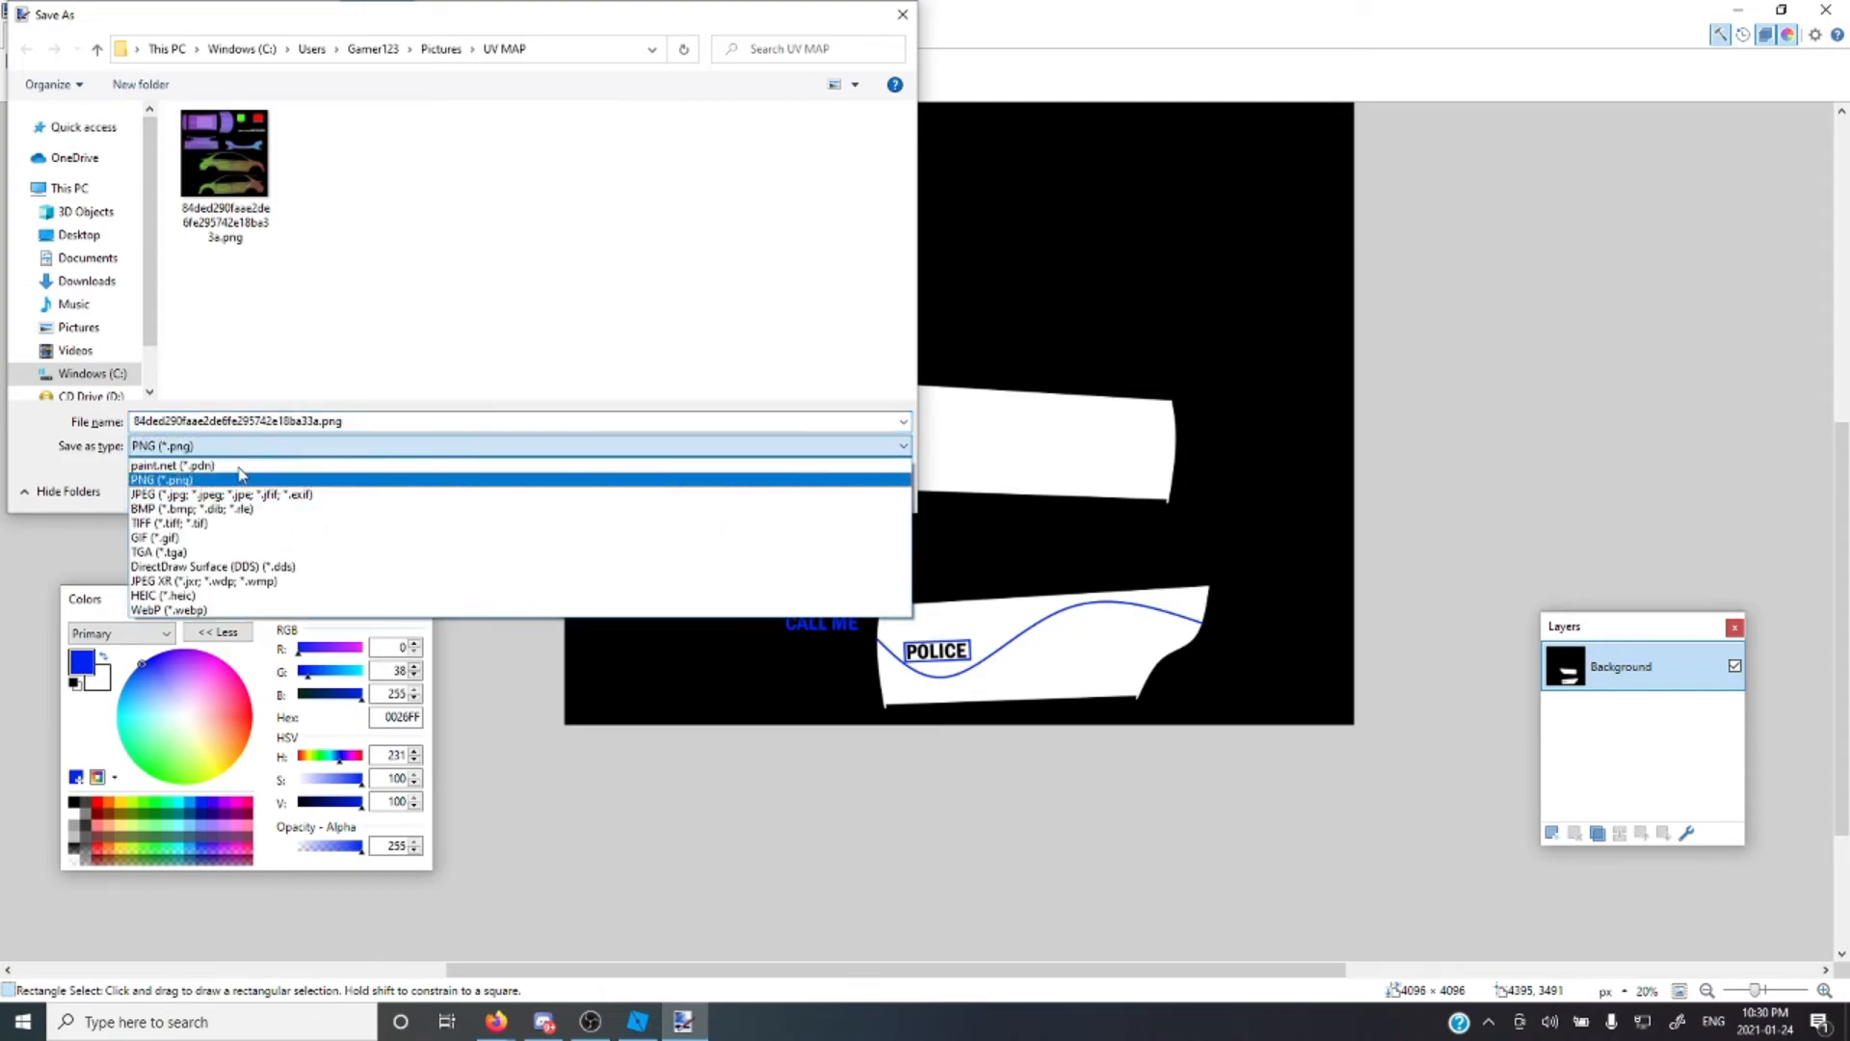
pyautogui.click(233, 481)
pyautogui.click(757, 489)
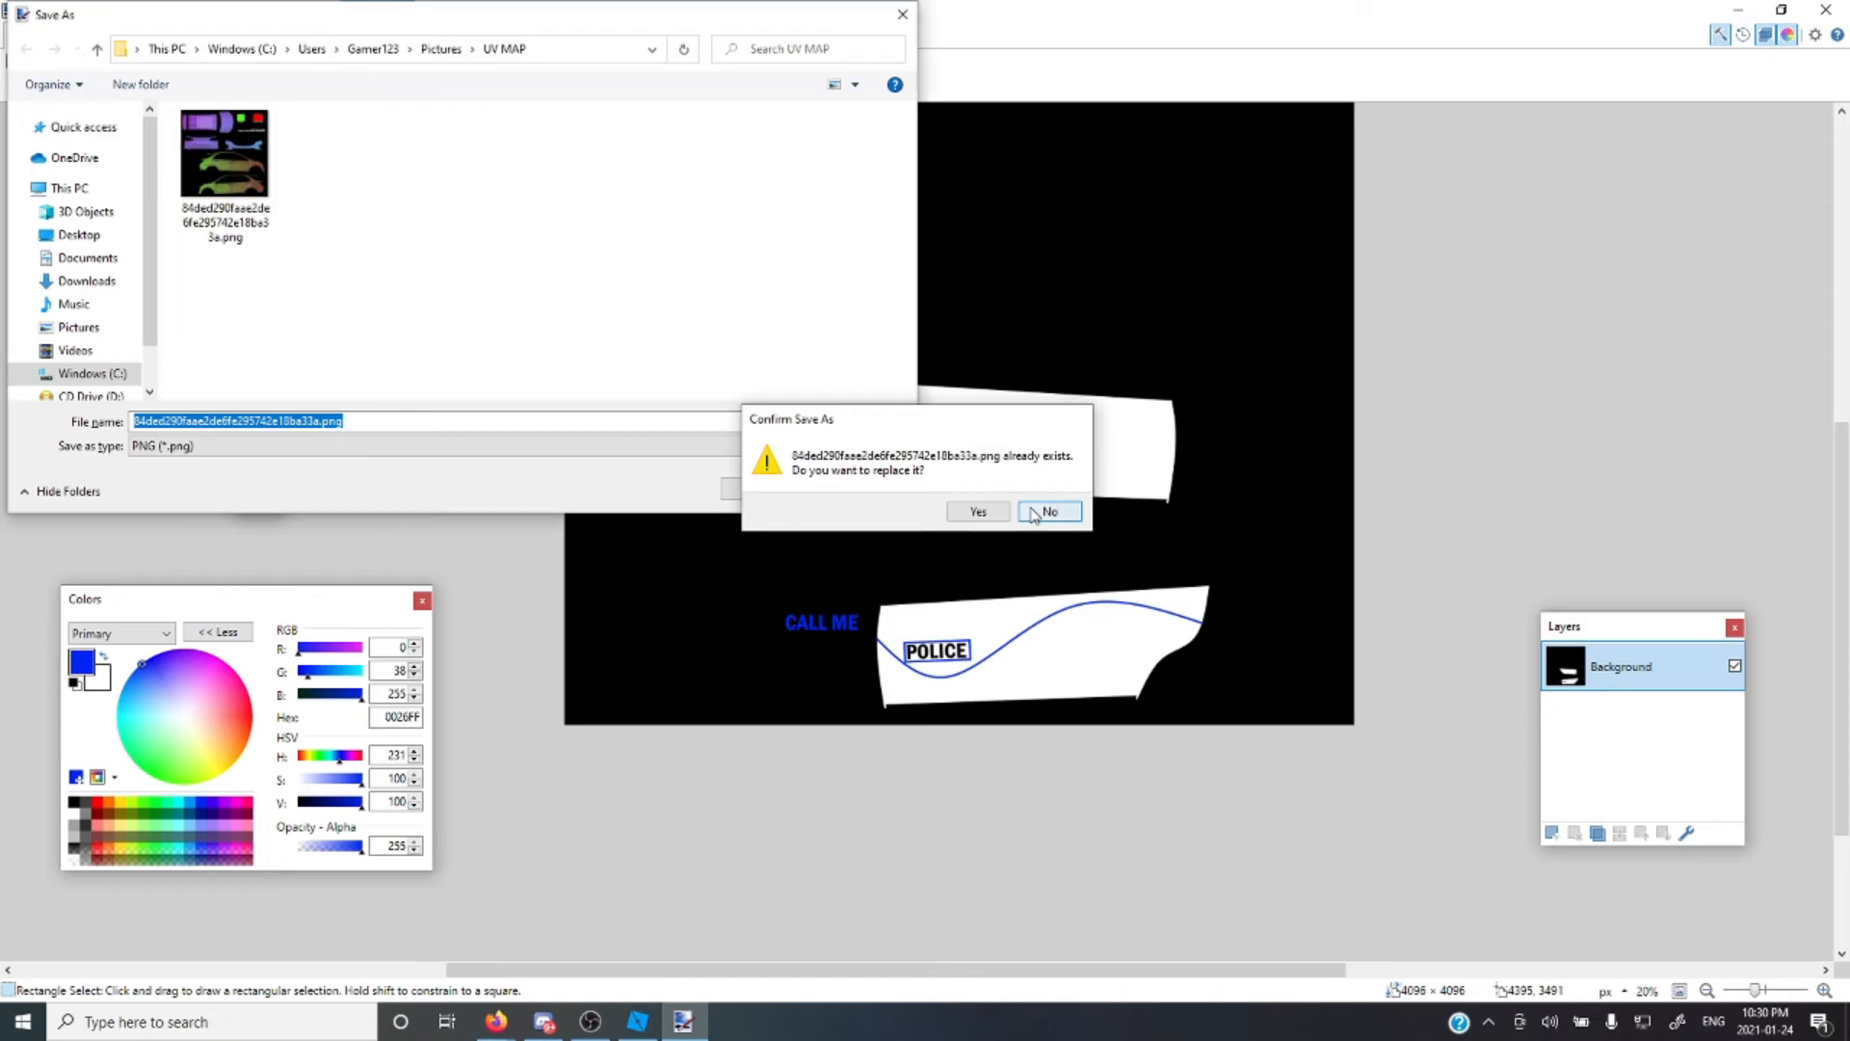
pyautogui.click(1022, 515)
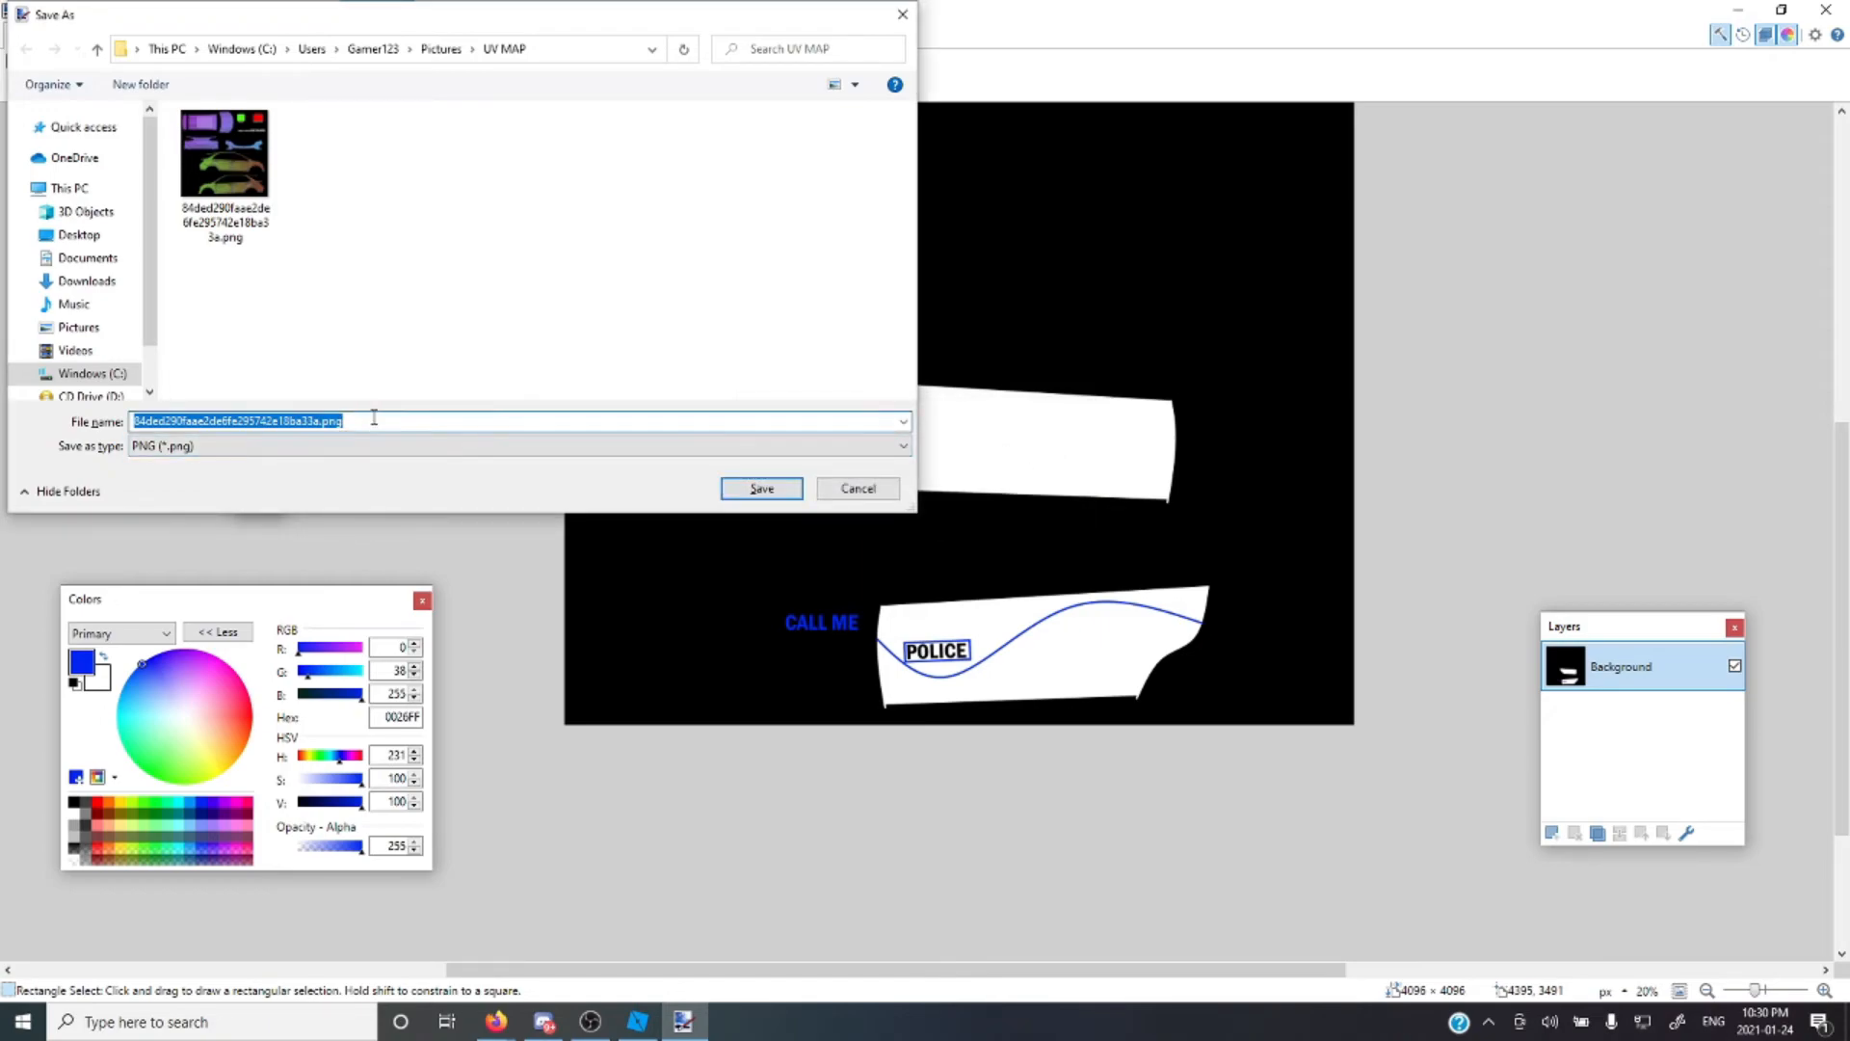
pyautogui.press('BackSpace')
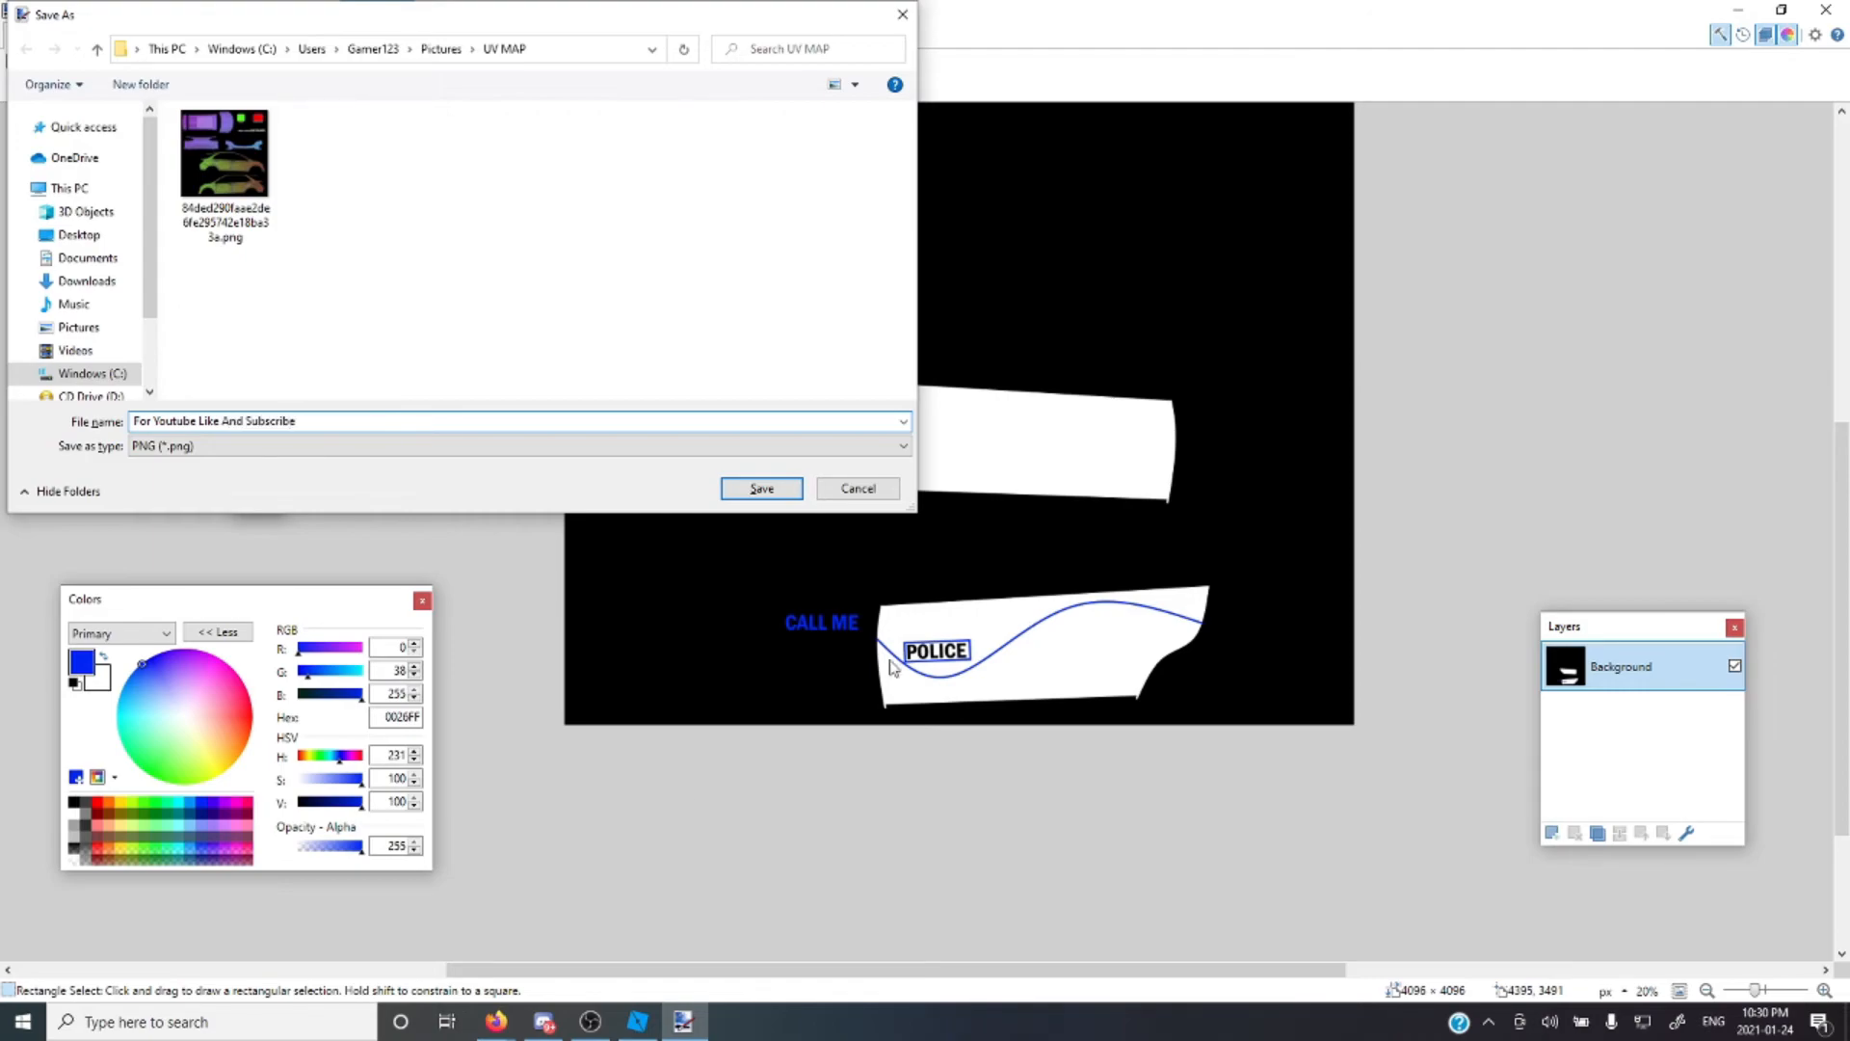
pyautogui.click(761, 489)
# Check the livery in the save preview and confirm the save with 32-bit depth
pyautogui.scroll(-3, 1008, 521)
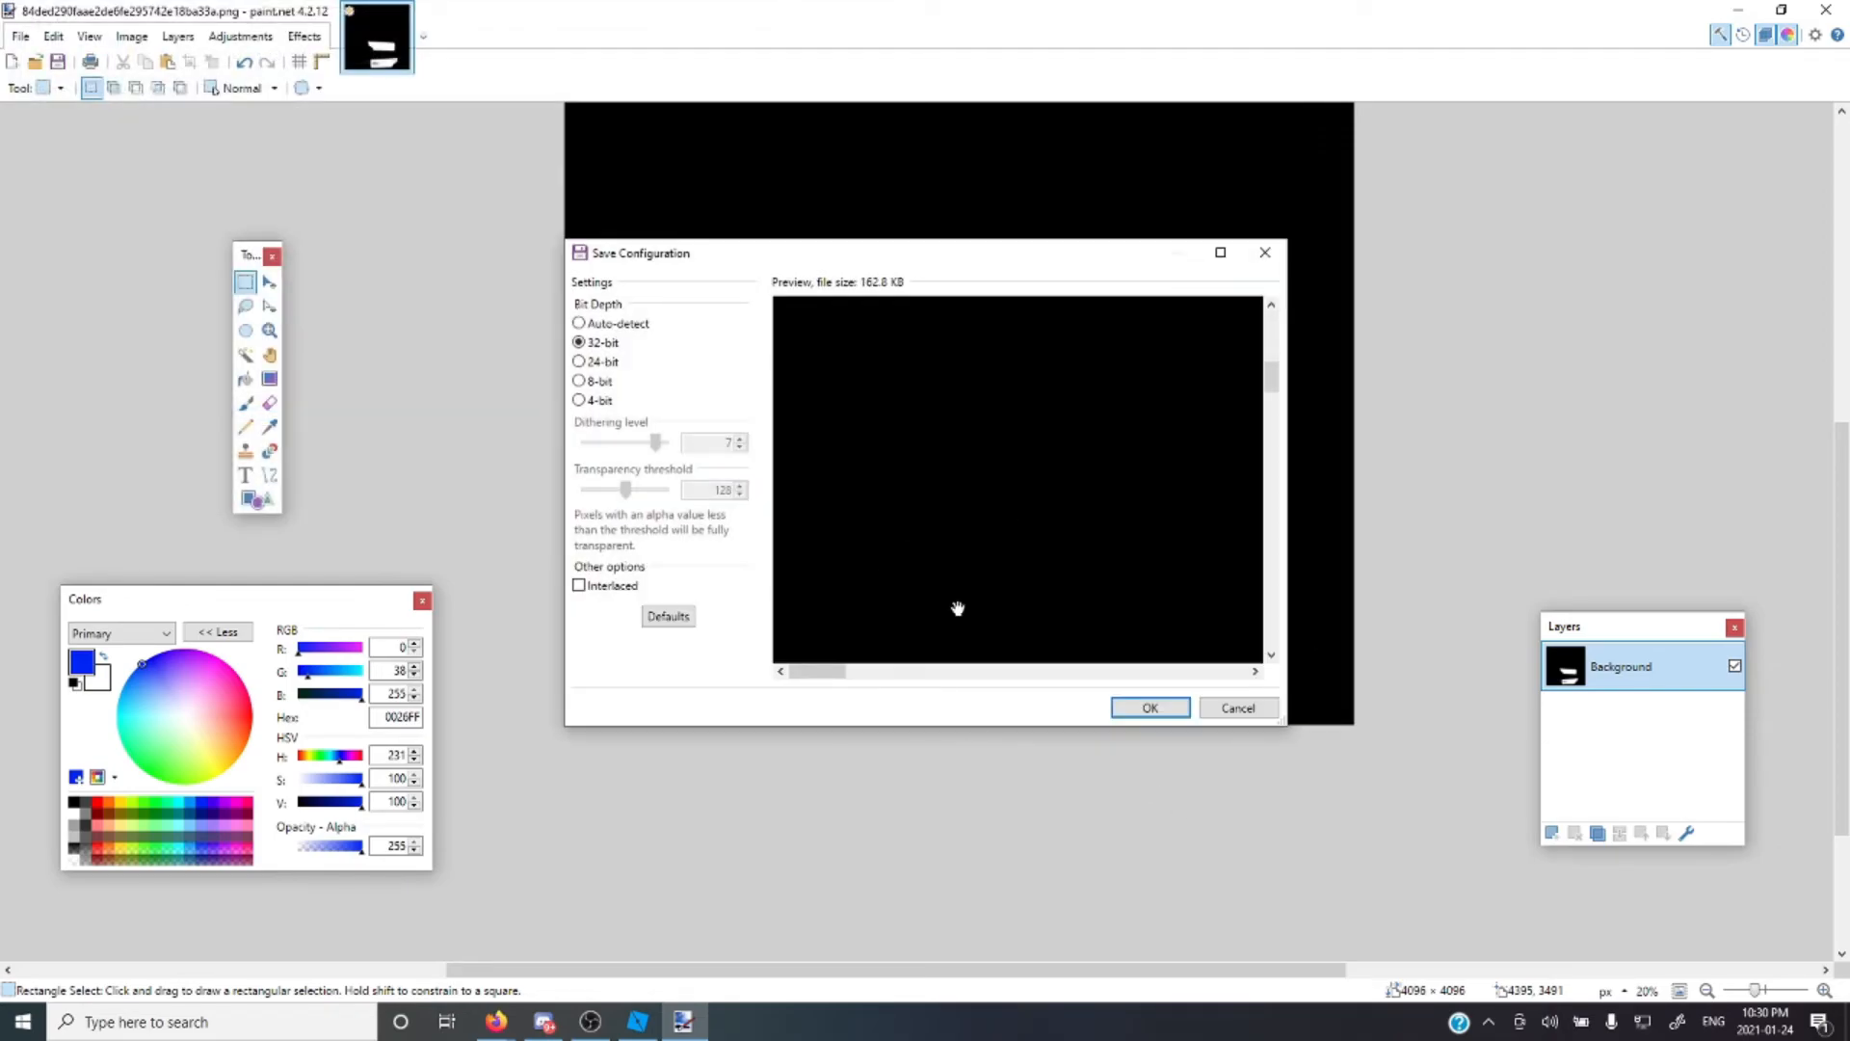
pyautogui.moveTo(824, 677); pyautogui.dragTo(1042, 677)
pyautogui.scroll(-3, 1221, 577)
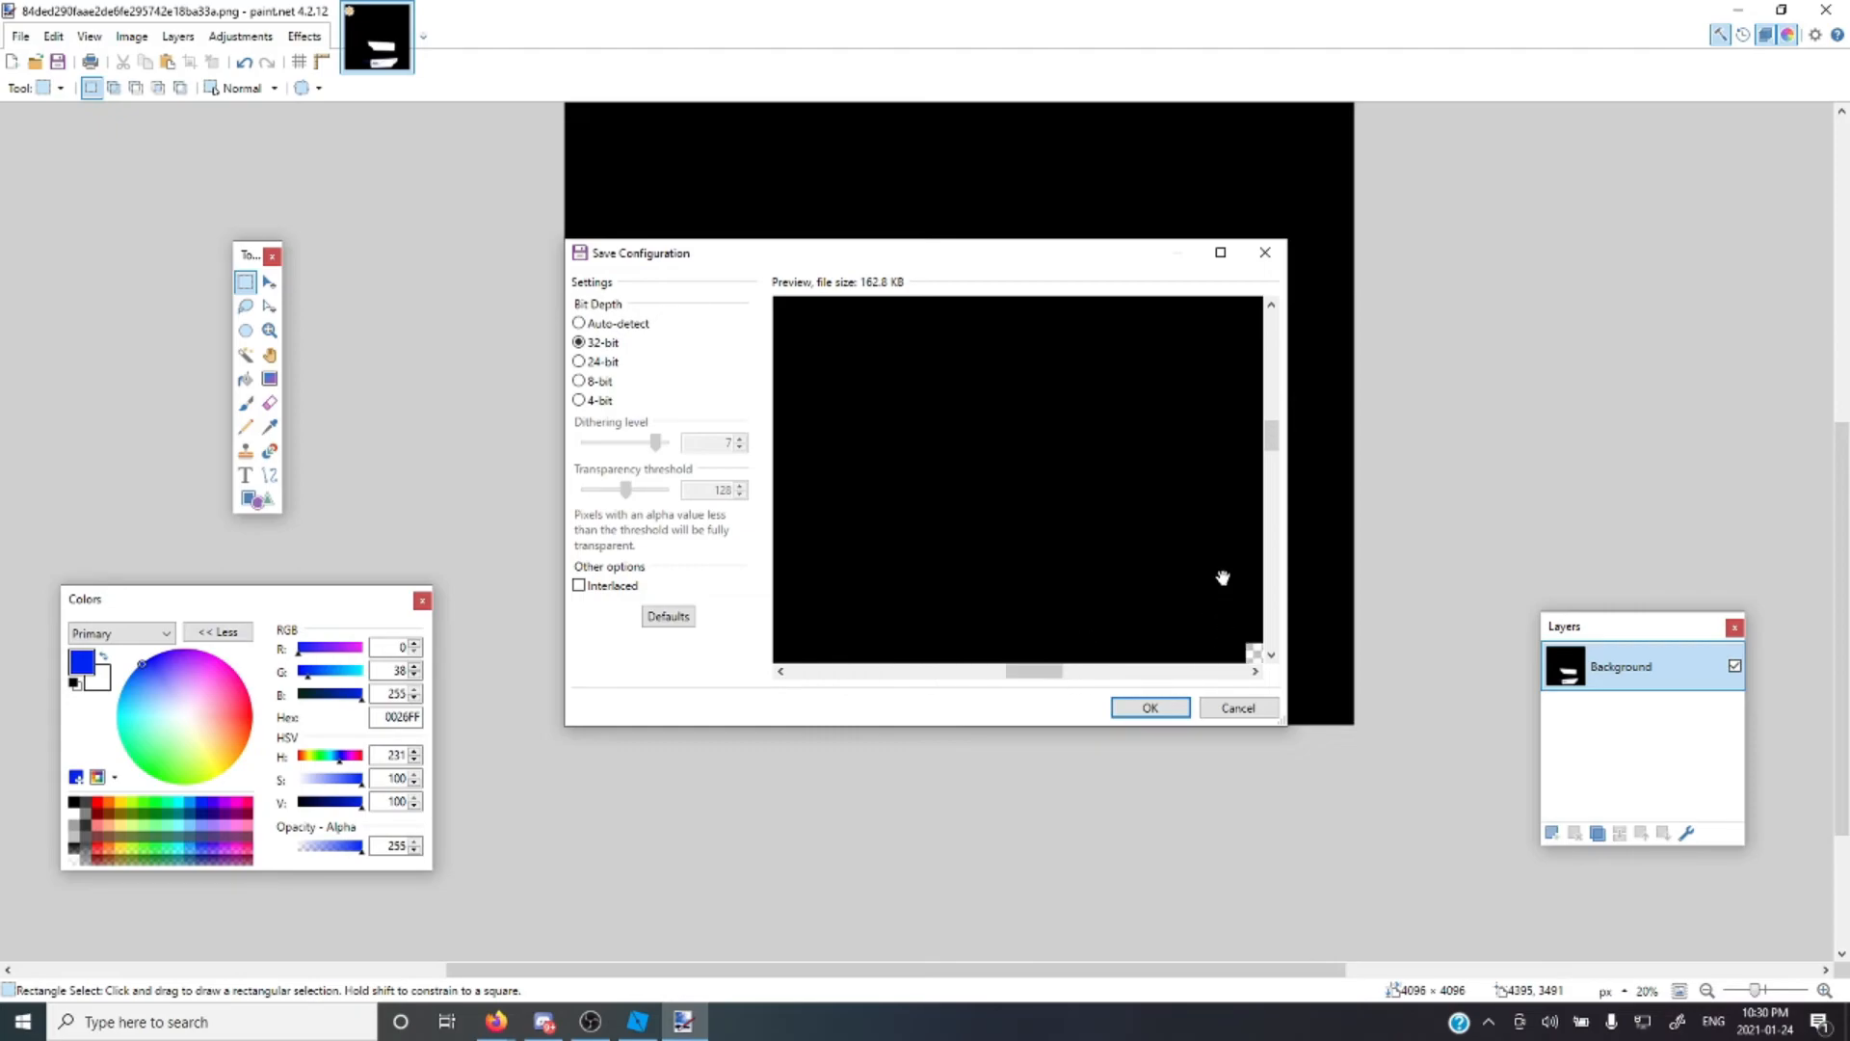
pyautogui.scroll(-10, 1222, 578)
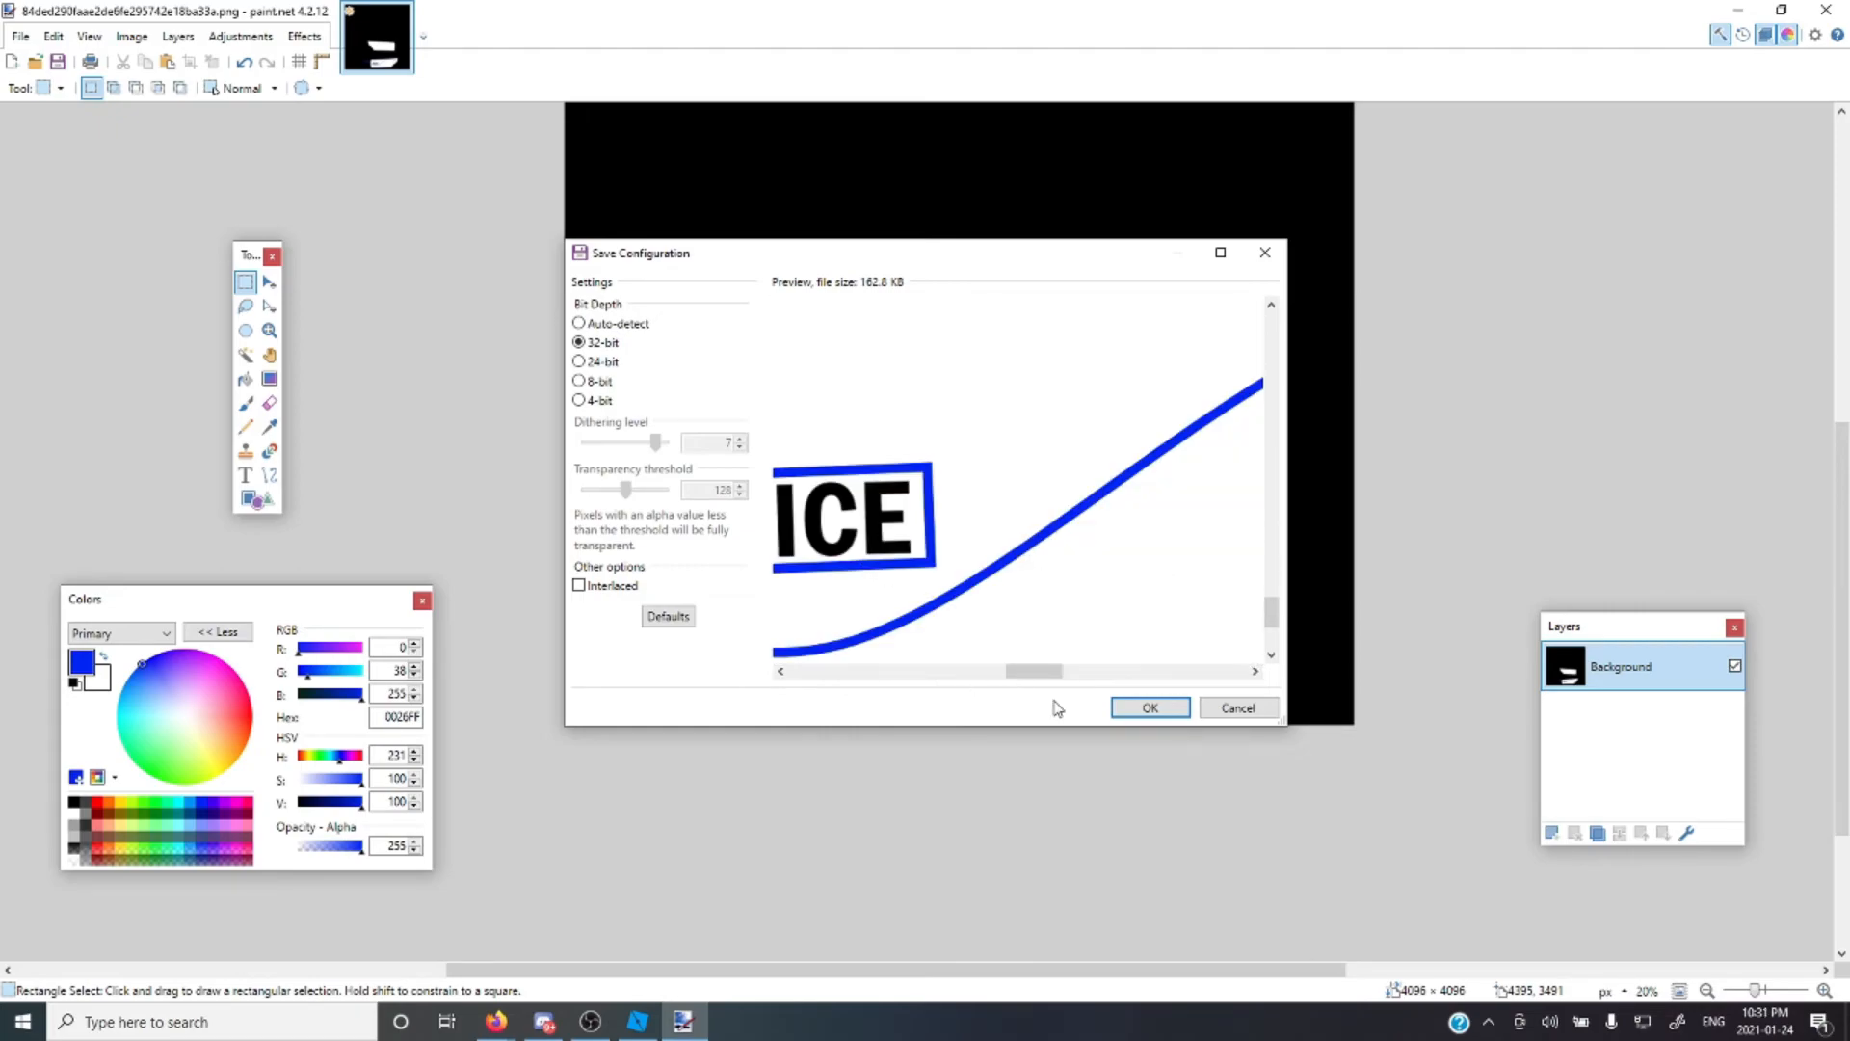
pyautogui.click(1145, 709)
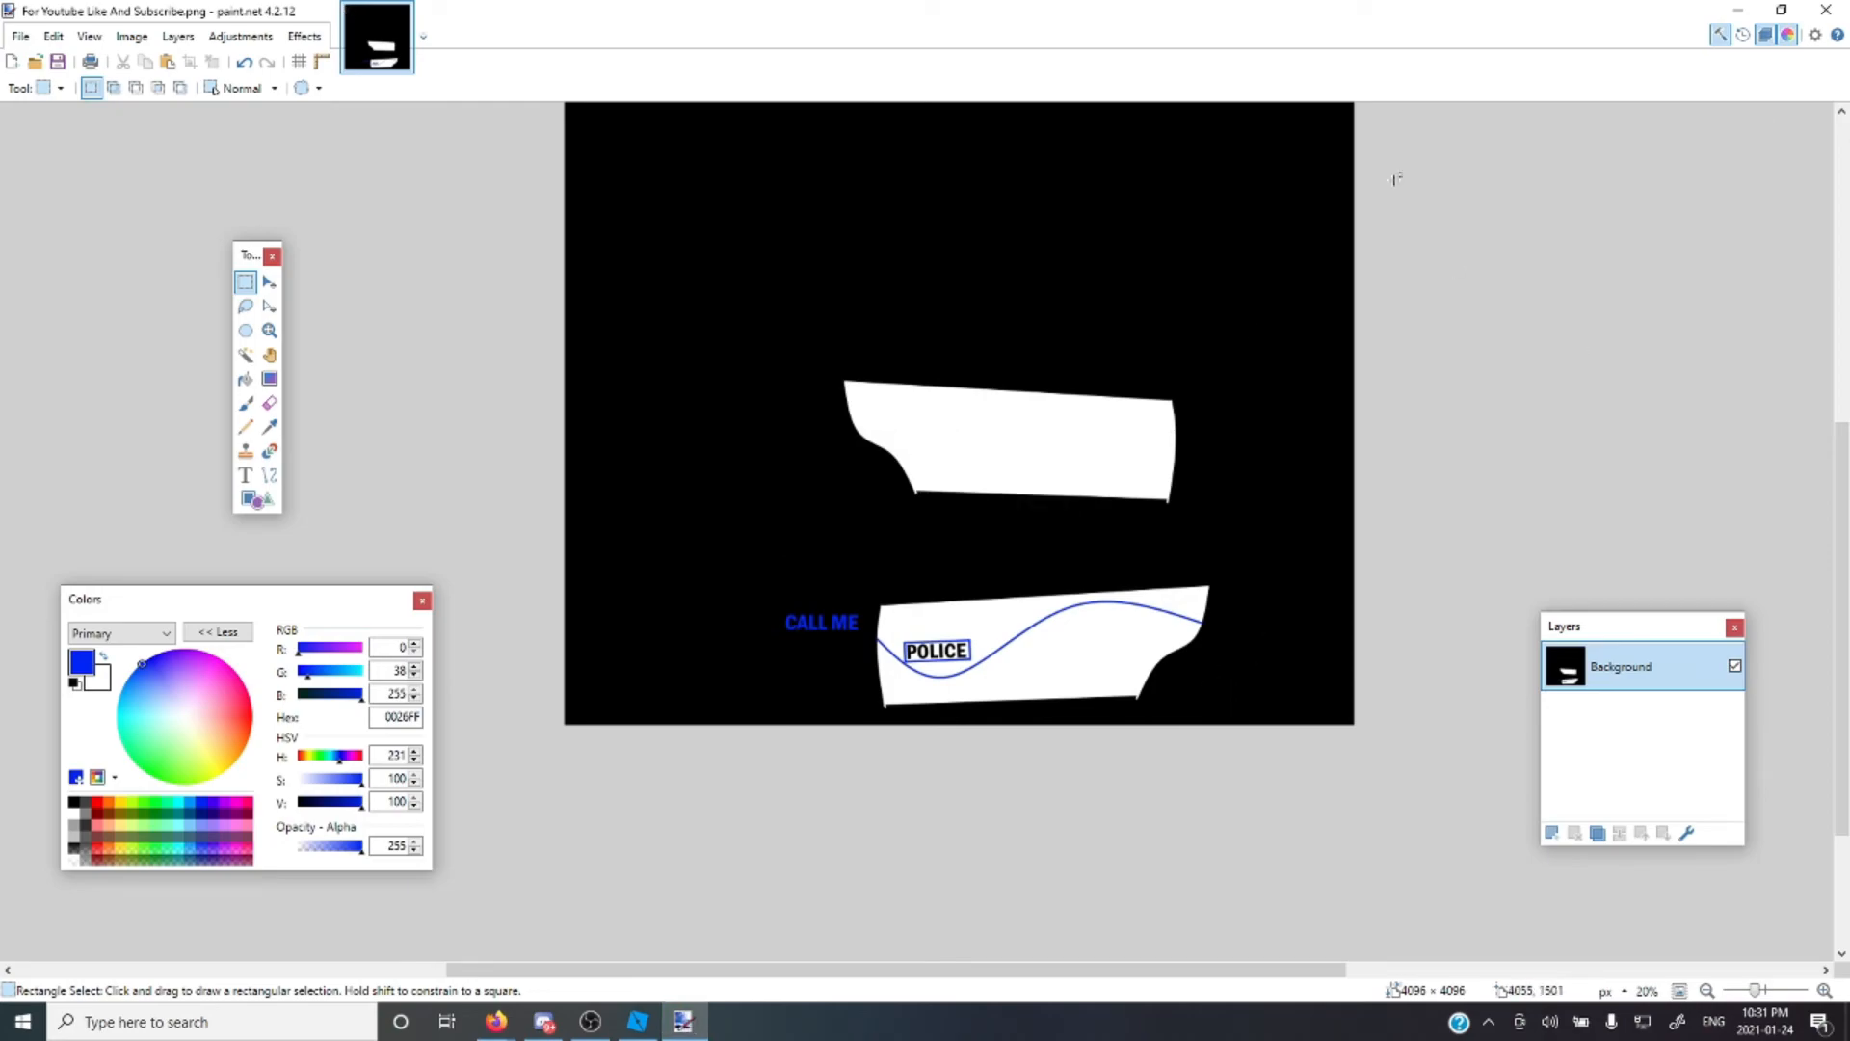
# Switch to the Firefox browser, close the Google Images tab and open the Decals section of Roblox's Create page
pyautogui.click(1737, 9)
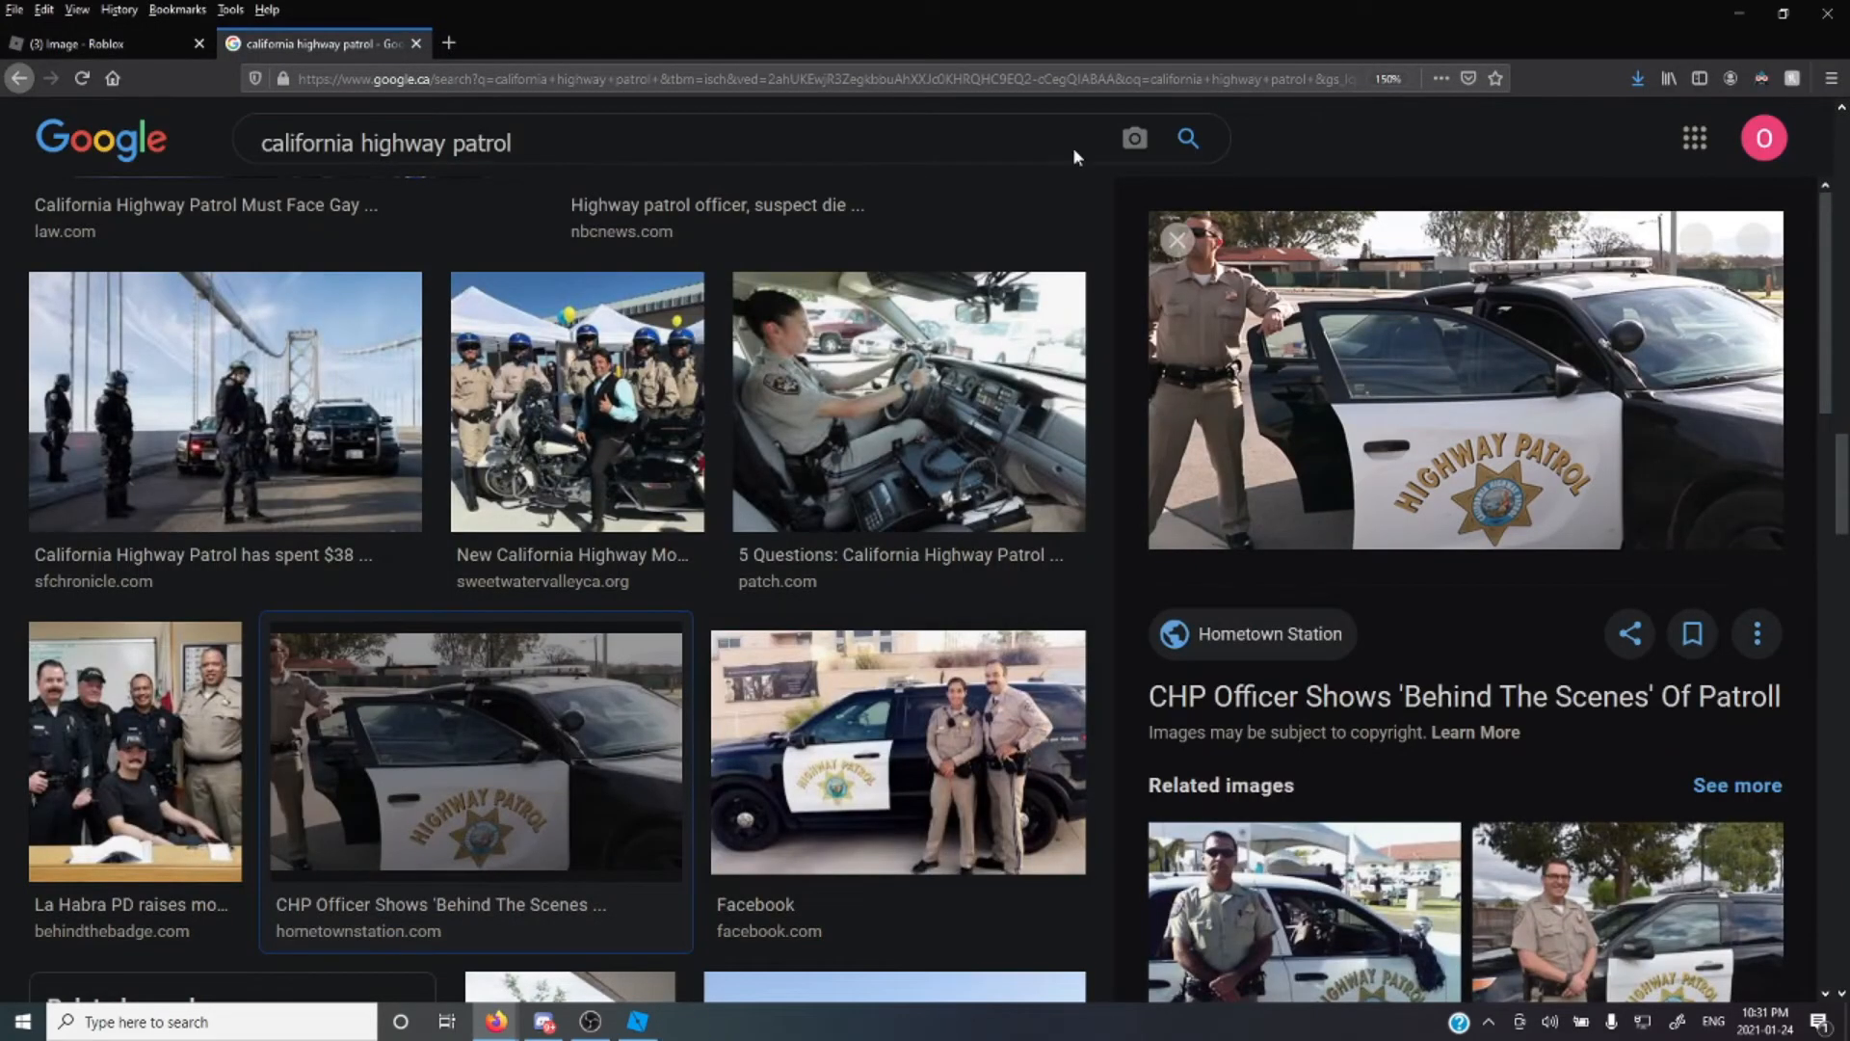
pyautogui.click(416, 44)
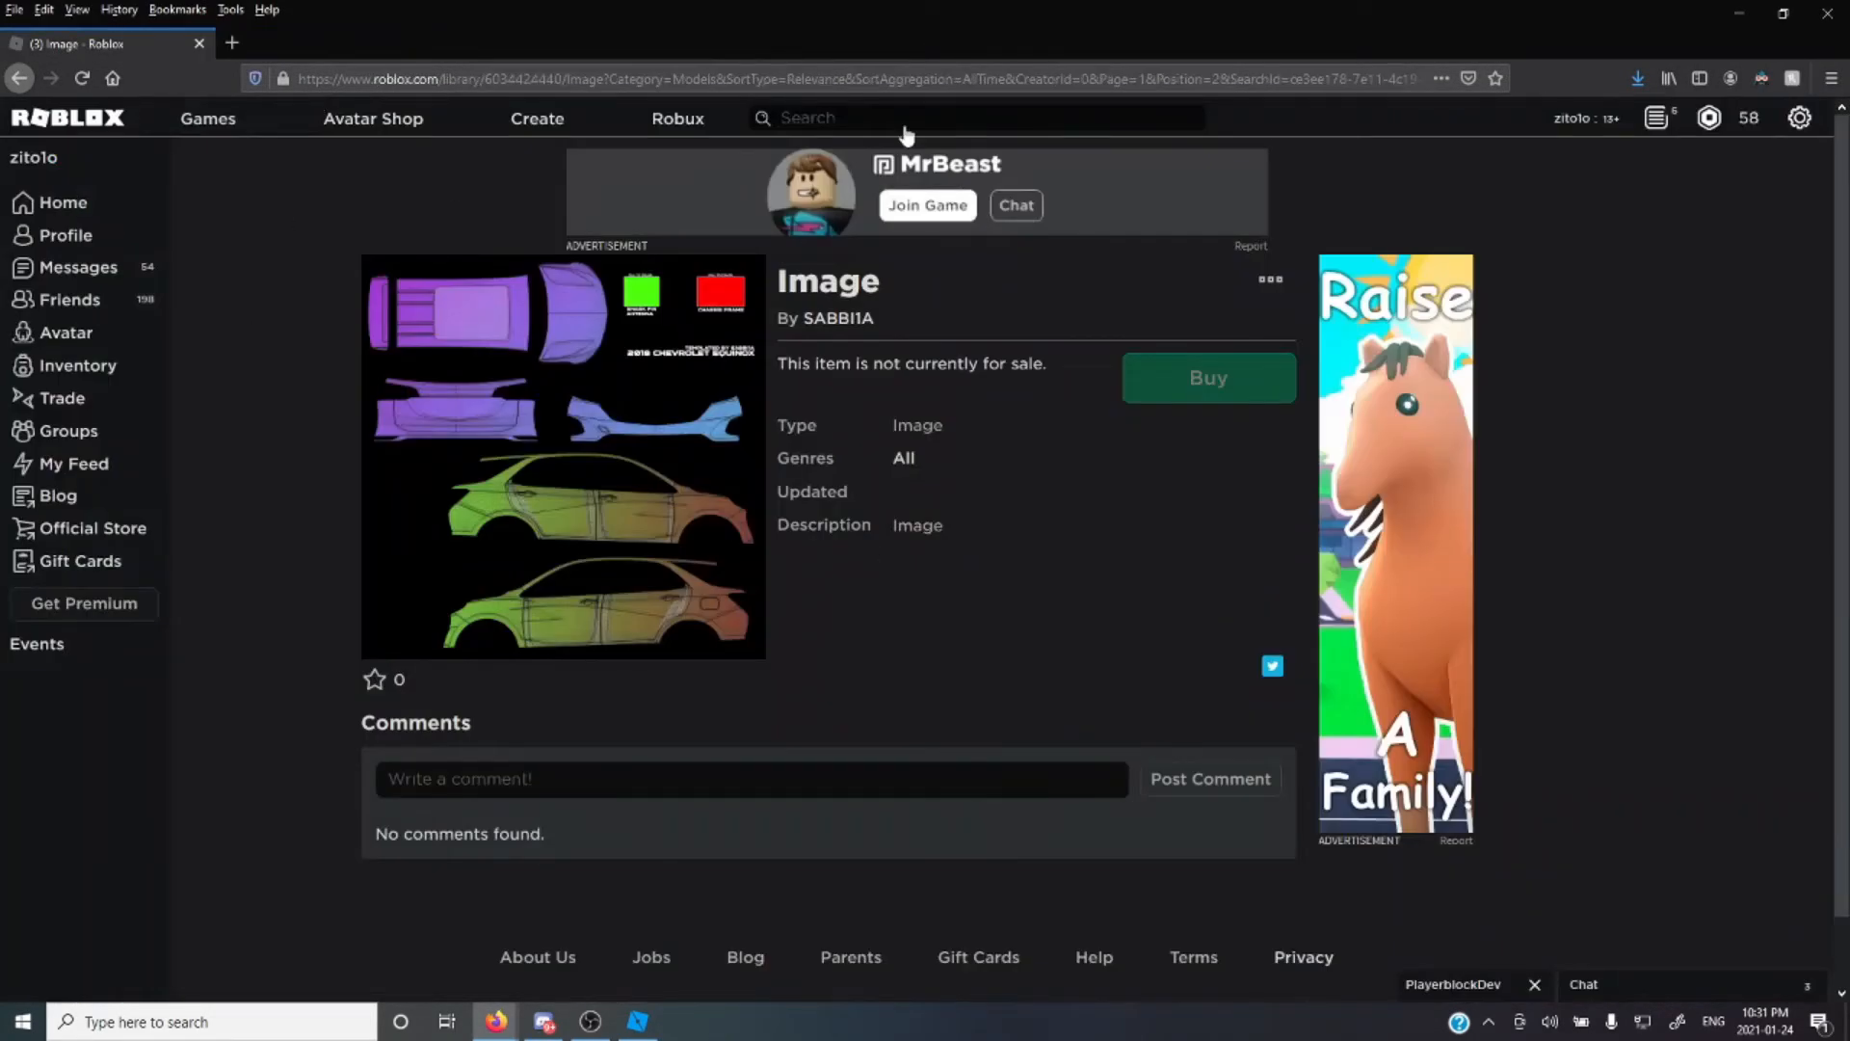
pyautogui.click(540, 123)
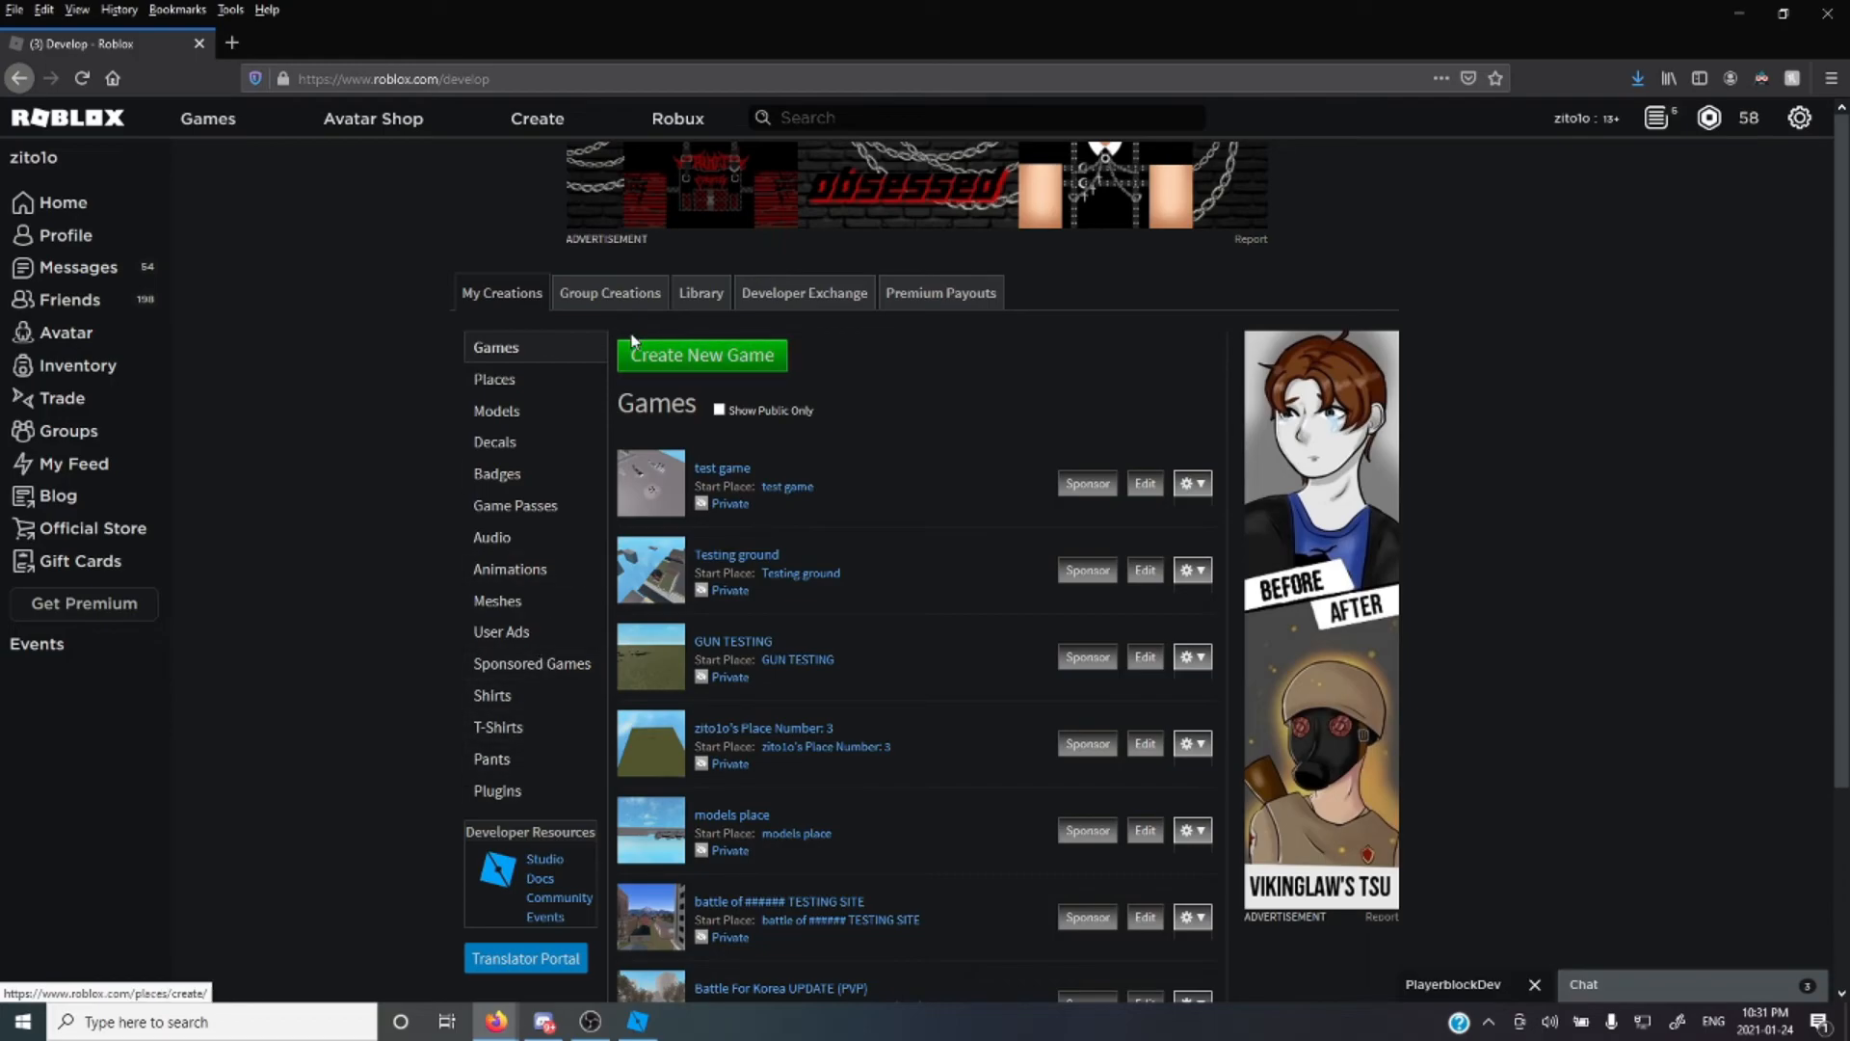
pyautogui.click(511, 453)
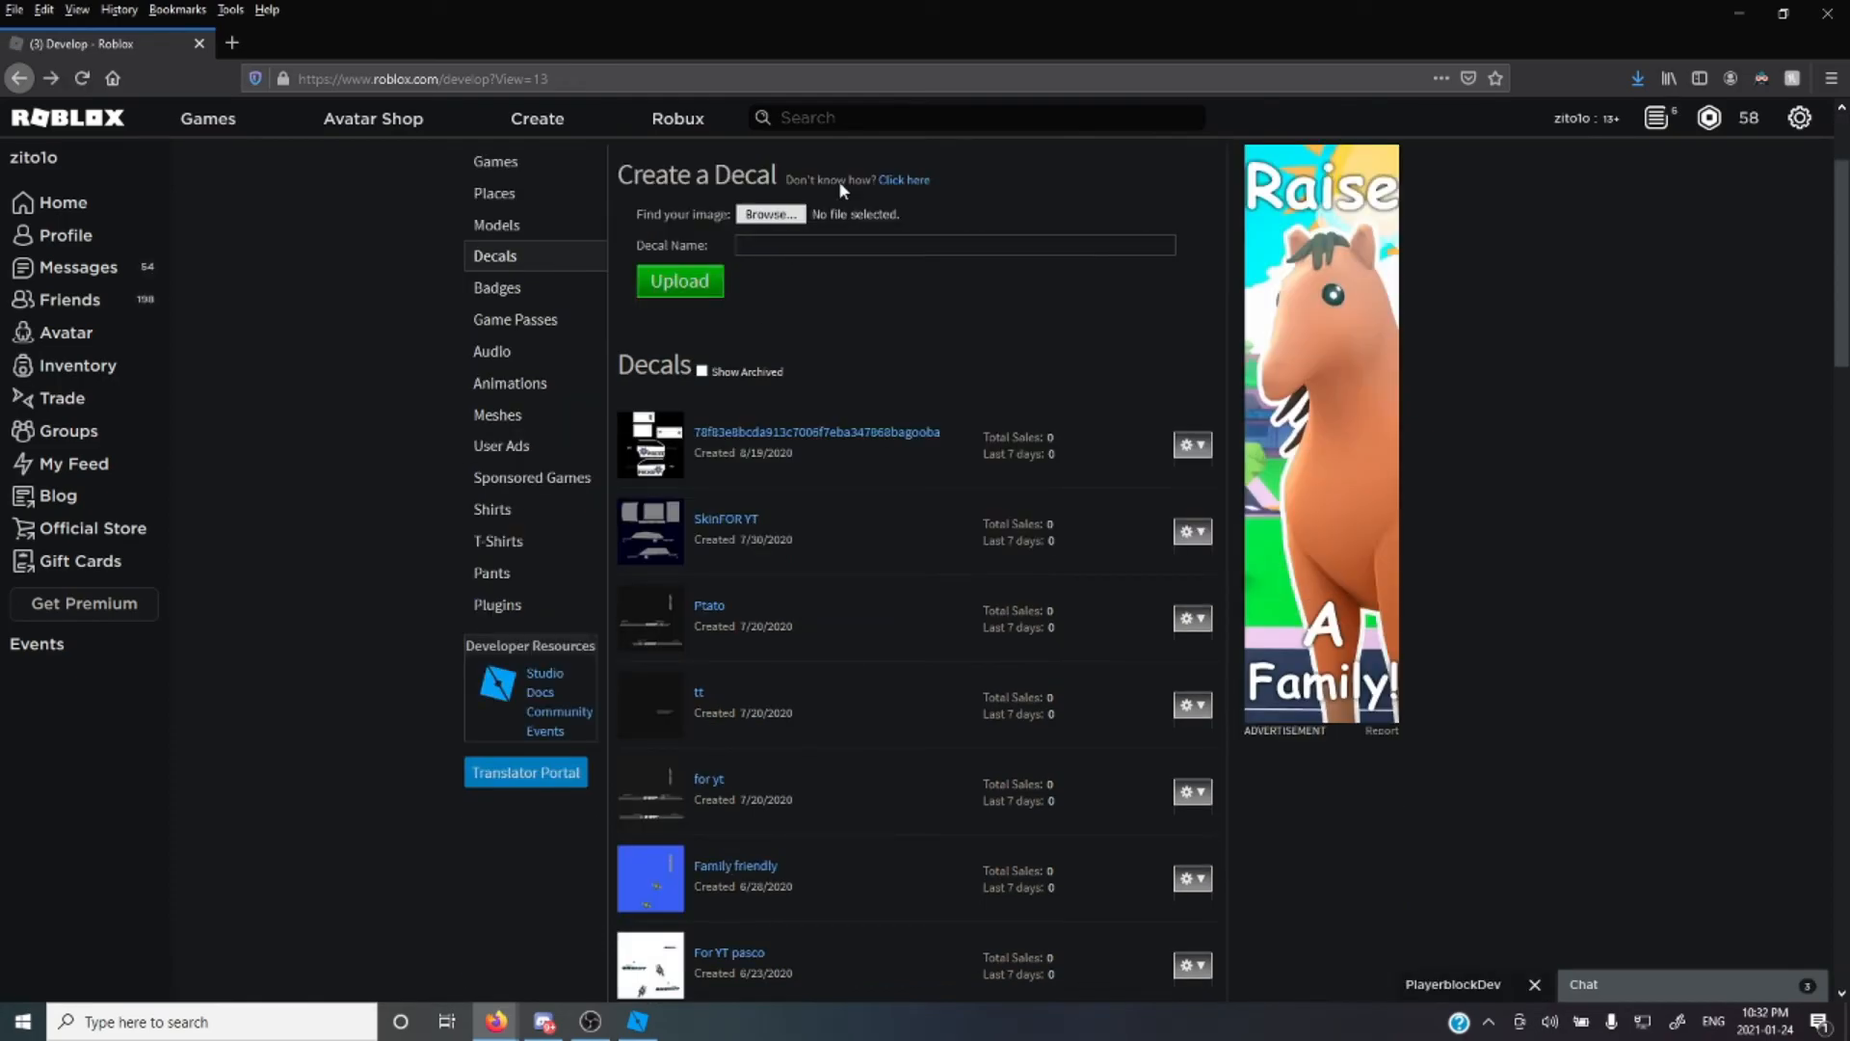
# Choose For Youtube Like And Subscribe.png from the UV MAP folder in Pictures as the decal image
pyautogui.click(770, 214)
pyautogui.moveTo(732, 3); pyautogui.dragTo(760, 77)
pyautogui.click(900, 92)
pyautogui.click(776, 216)
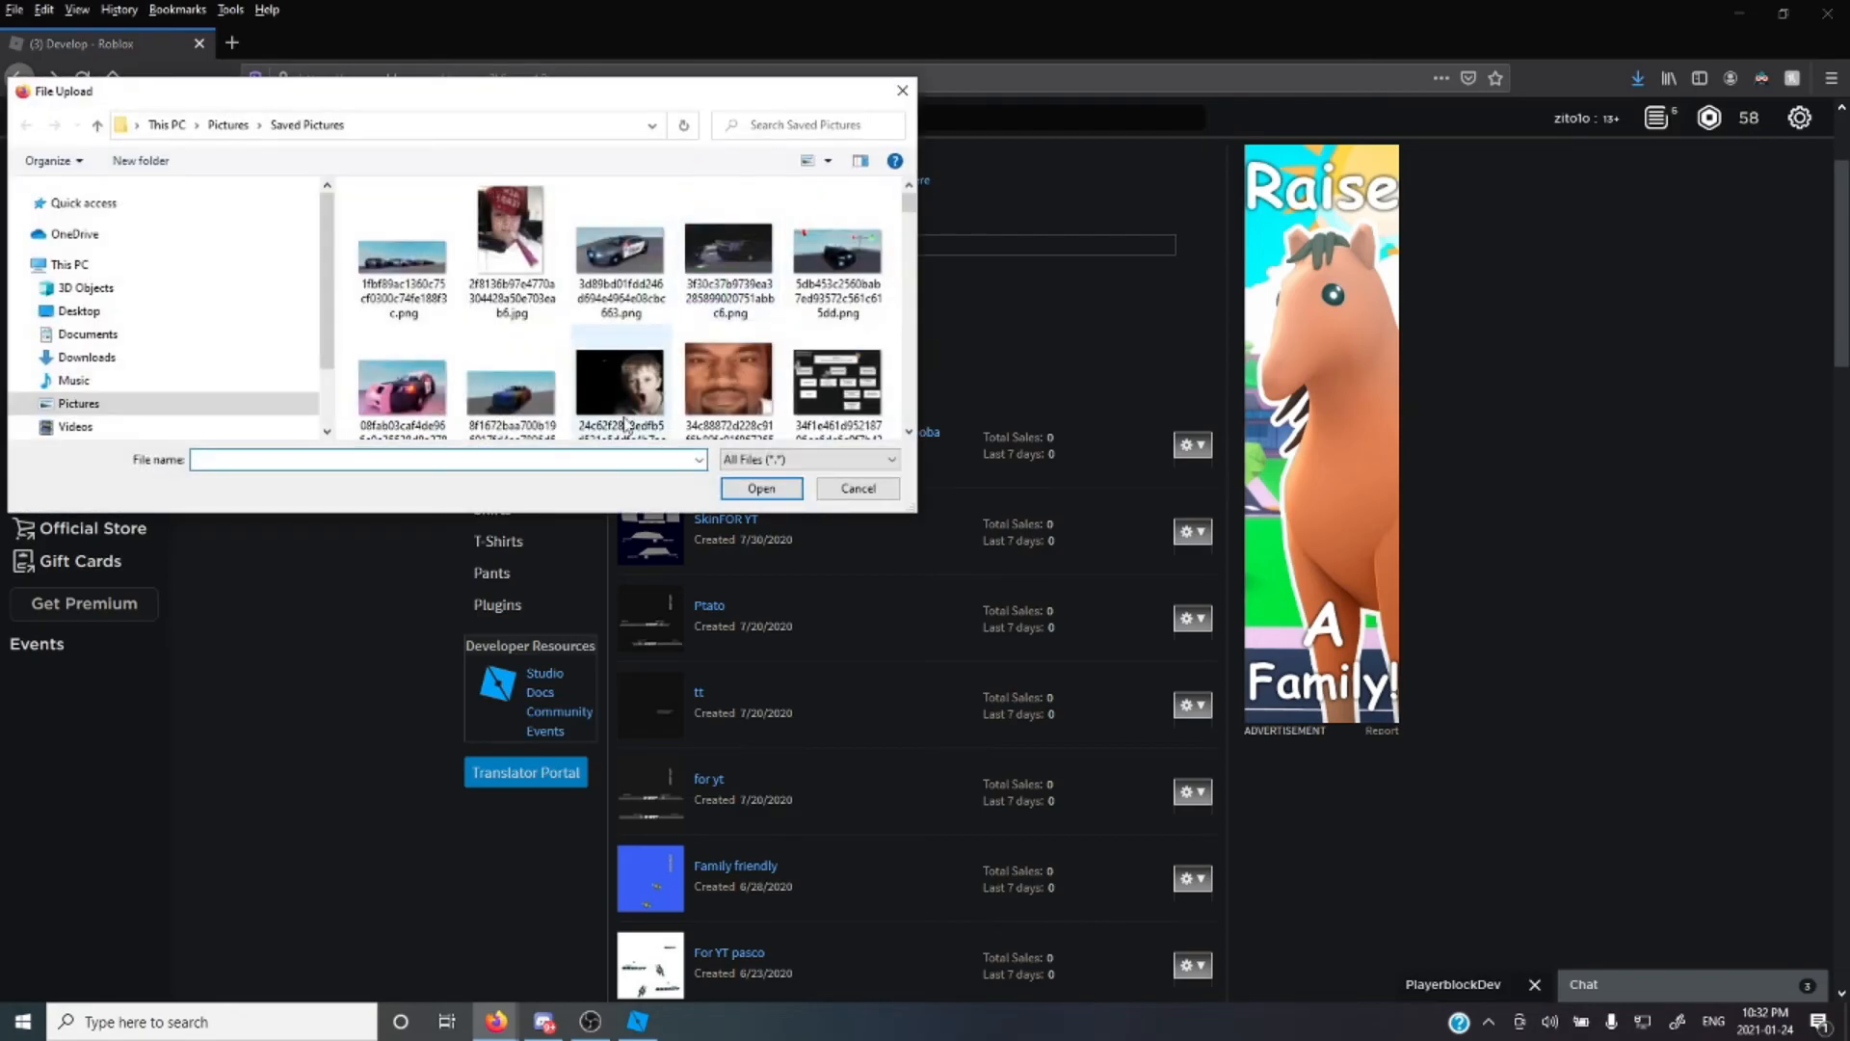
pyautogui.scroll(-1, 106, 361)
pyautogui.click(101, 354)
pyautogui.click(99, 337)
pyautogui.doubleClick(831, 262)
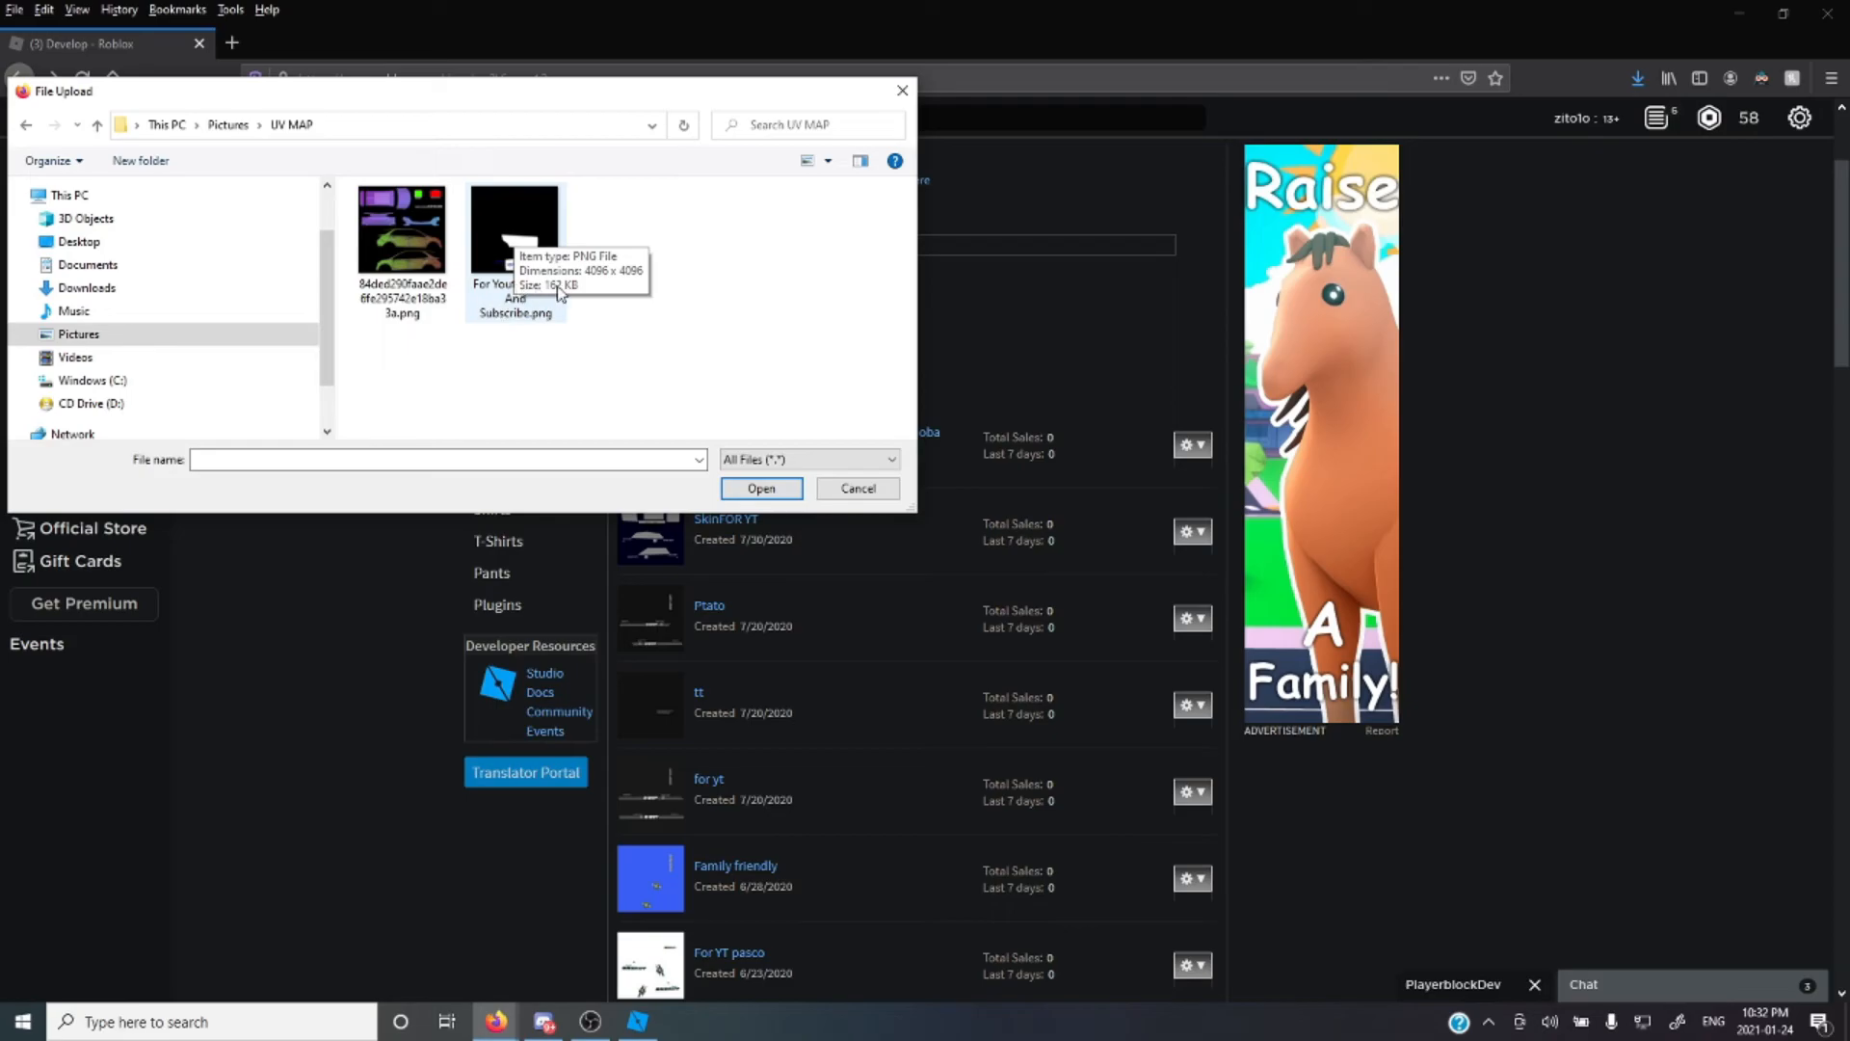
pyautogui.click(518, 238)
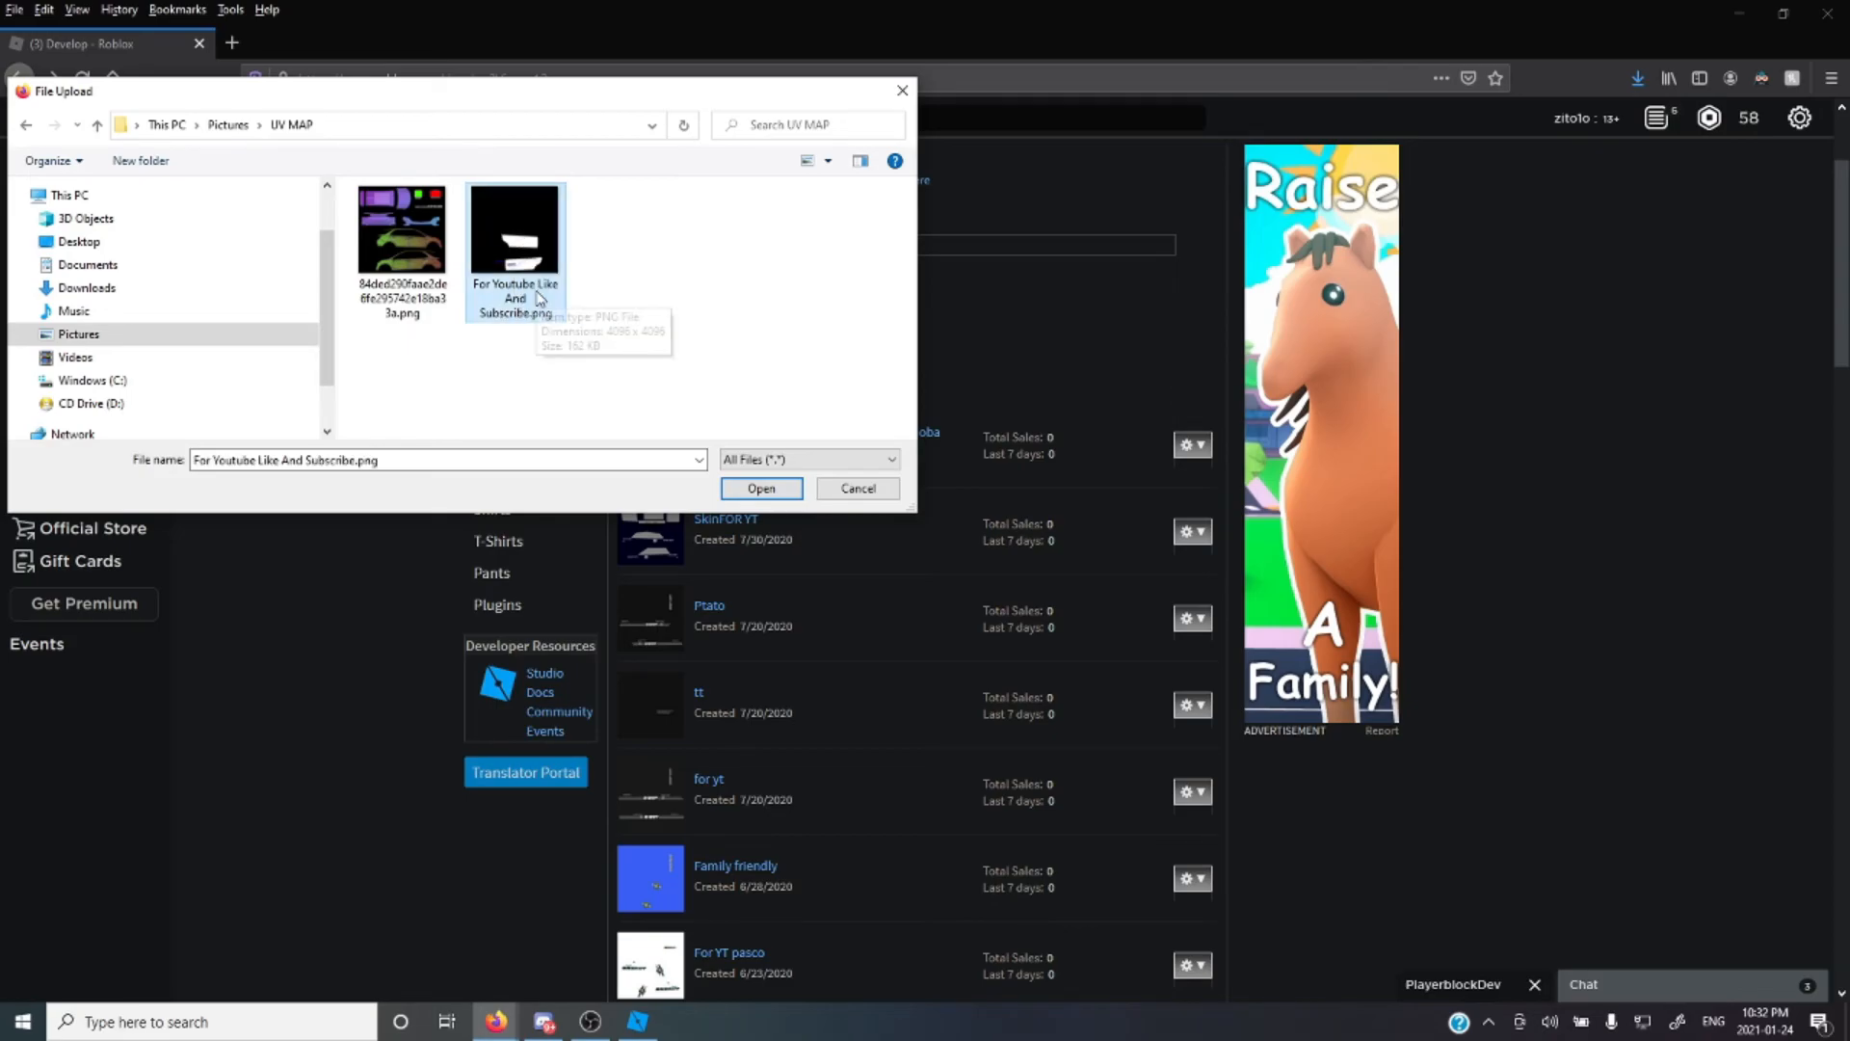
pyautogui.click(761, 490)
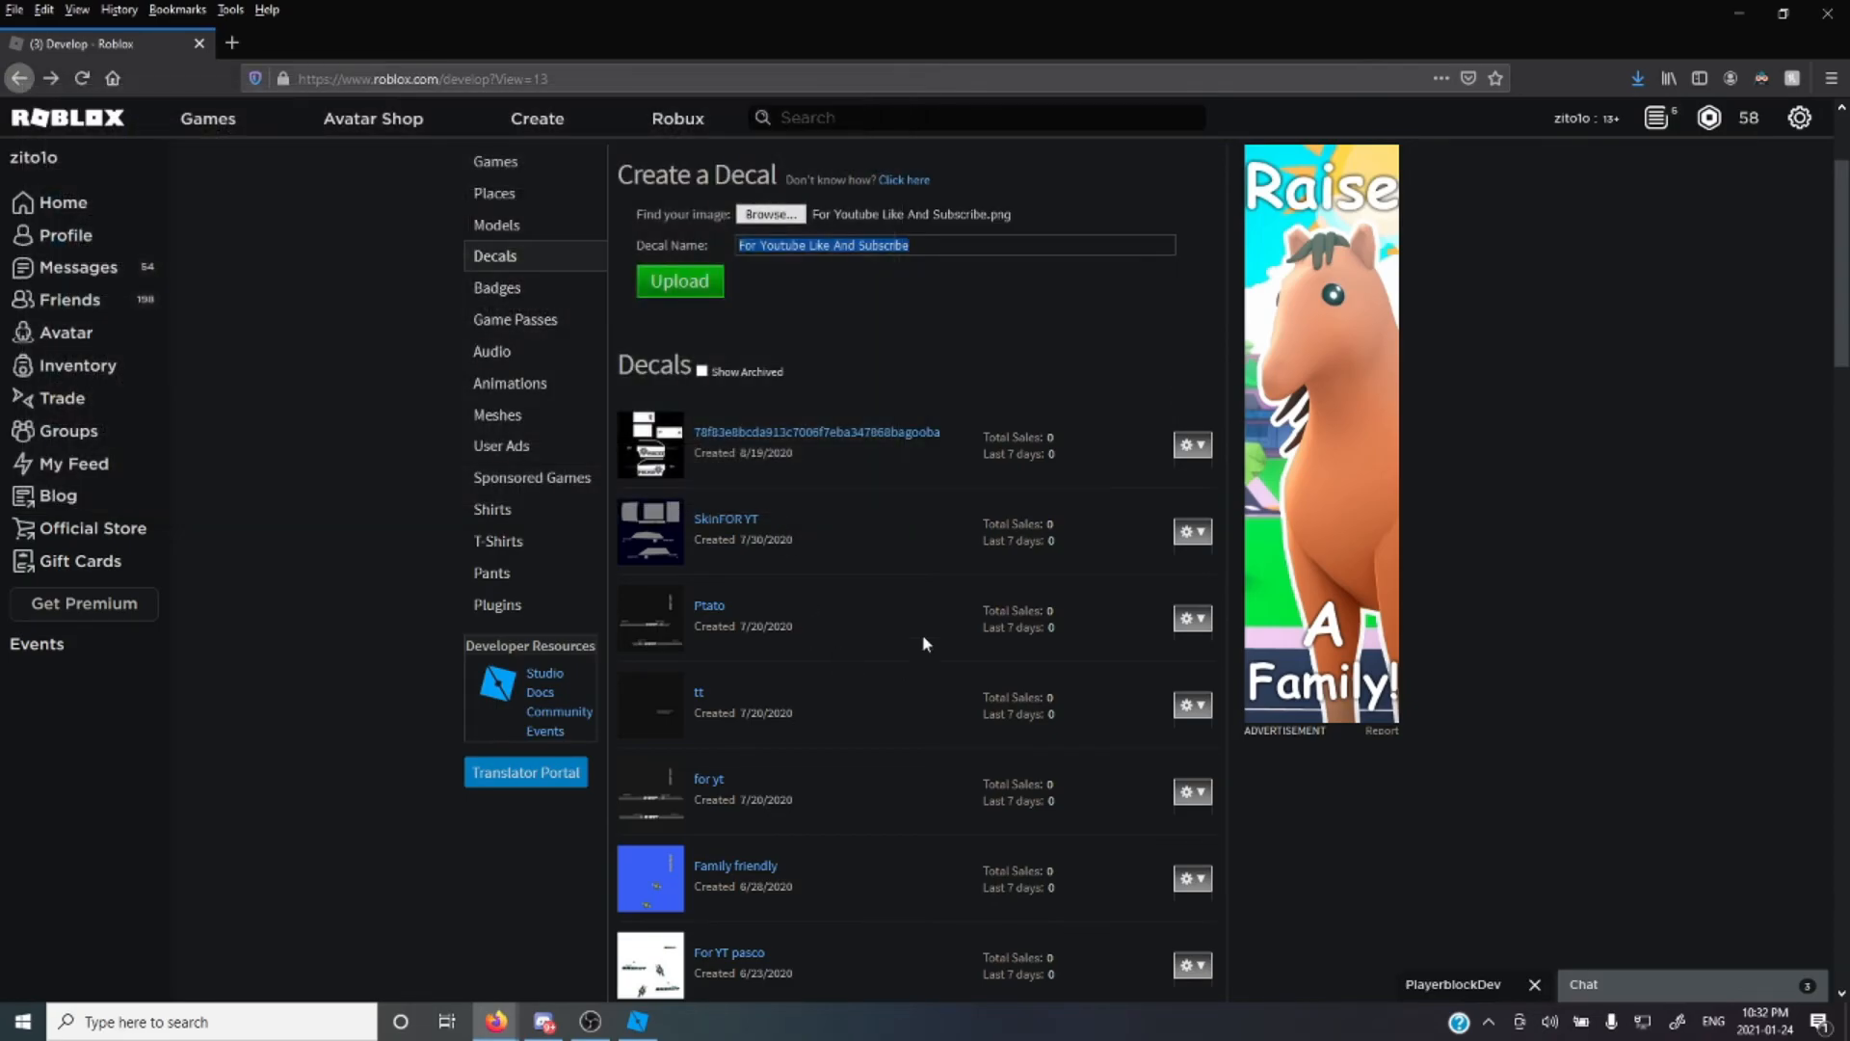
# Upload the decal and open the item page of For Youtube Like And Subscribe
pyautogui.click(680, 280)
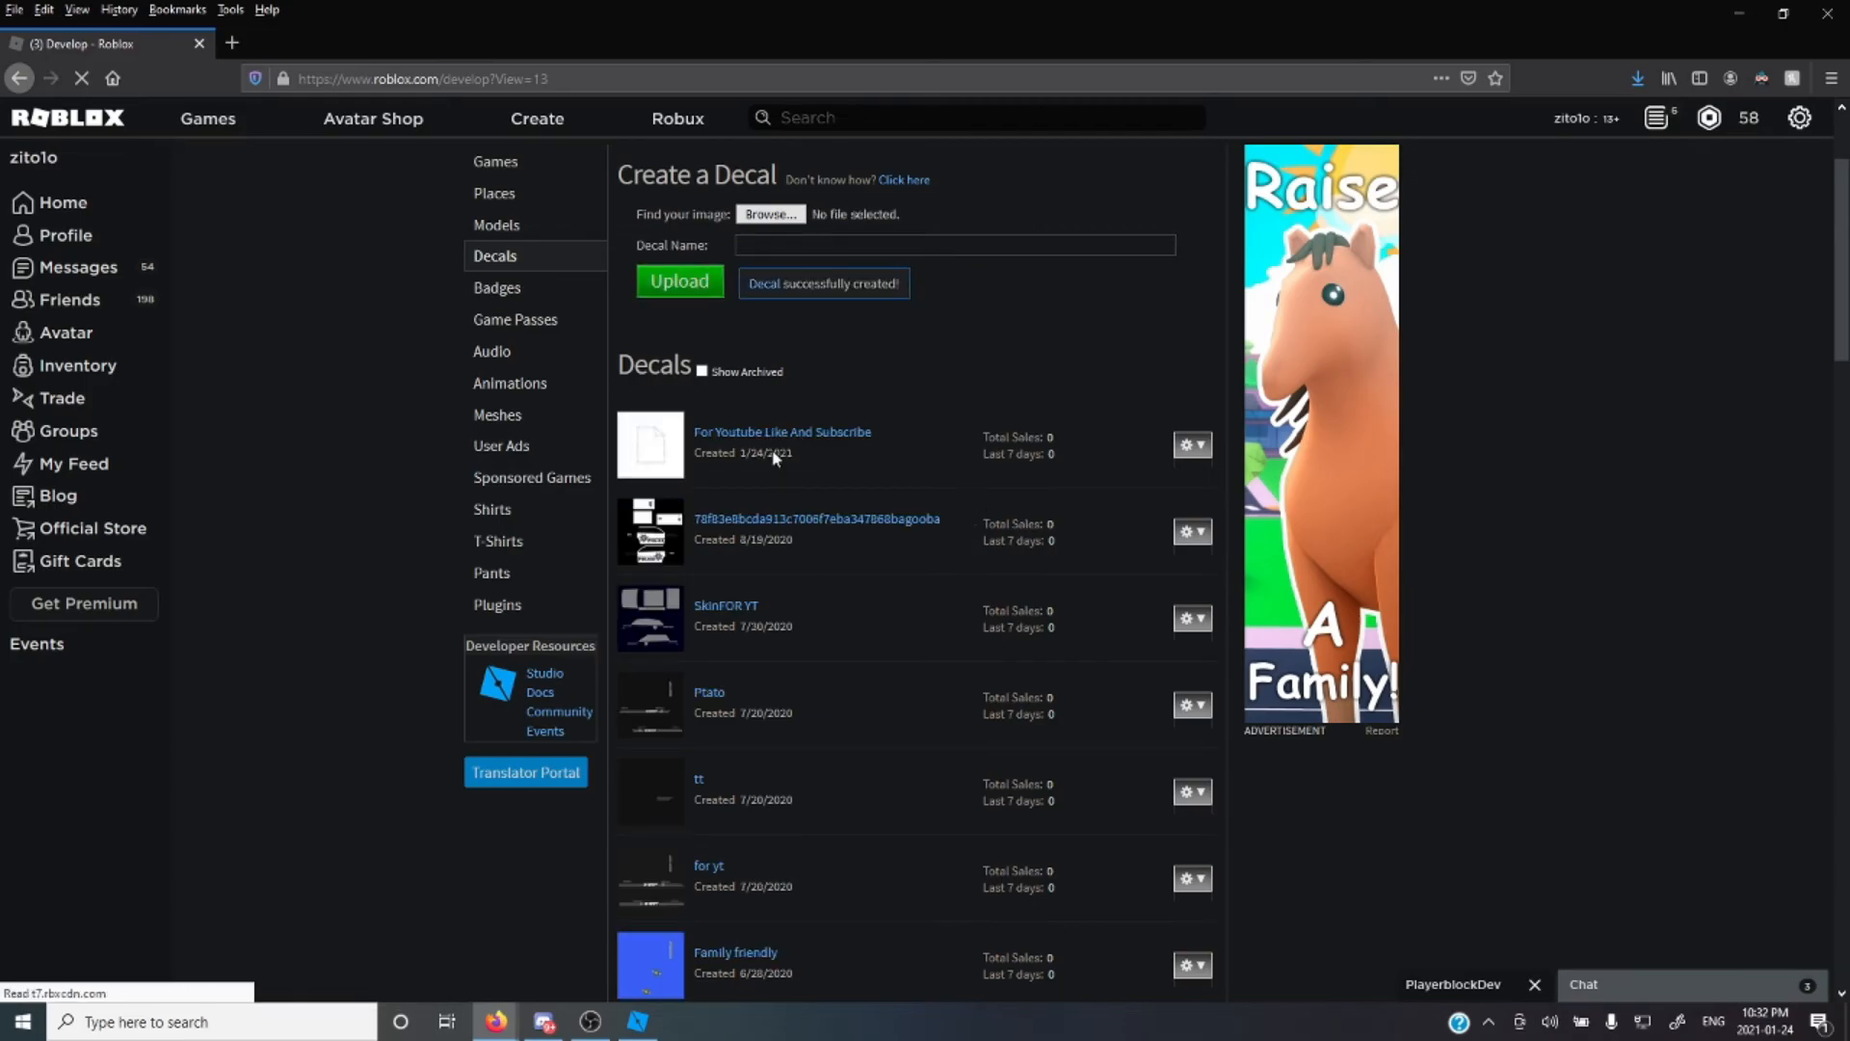
pyautogui.click(761, 433)
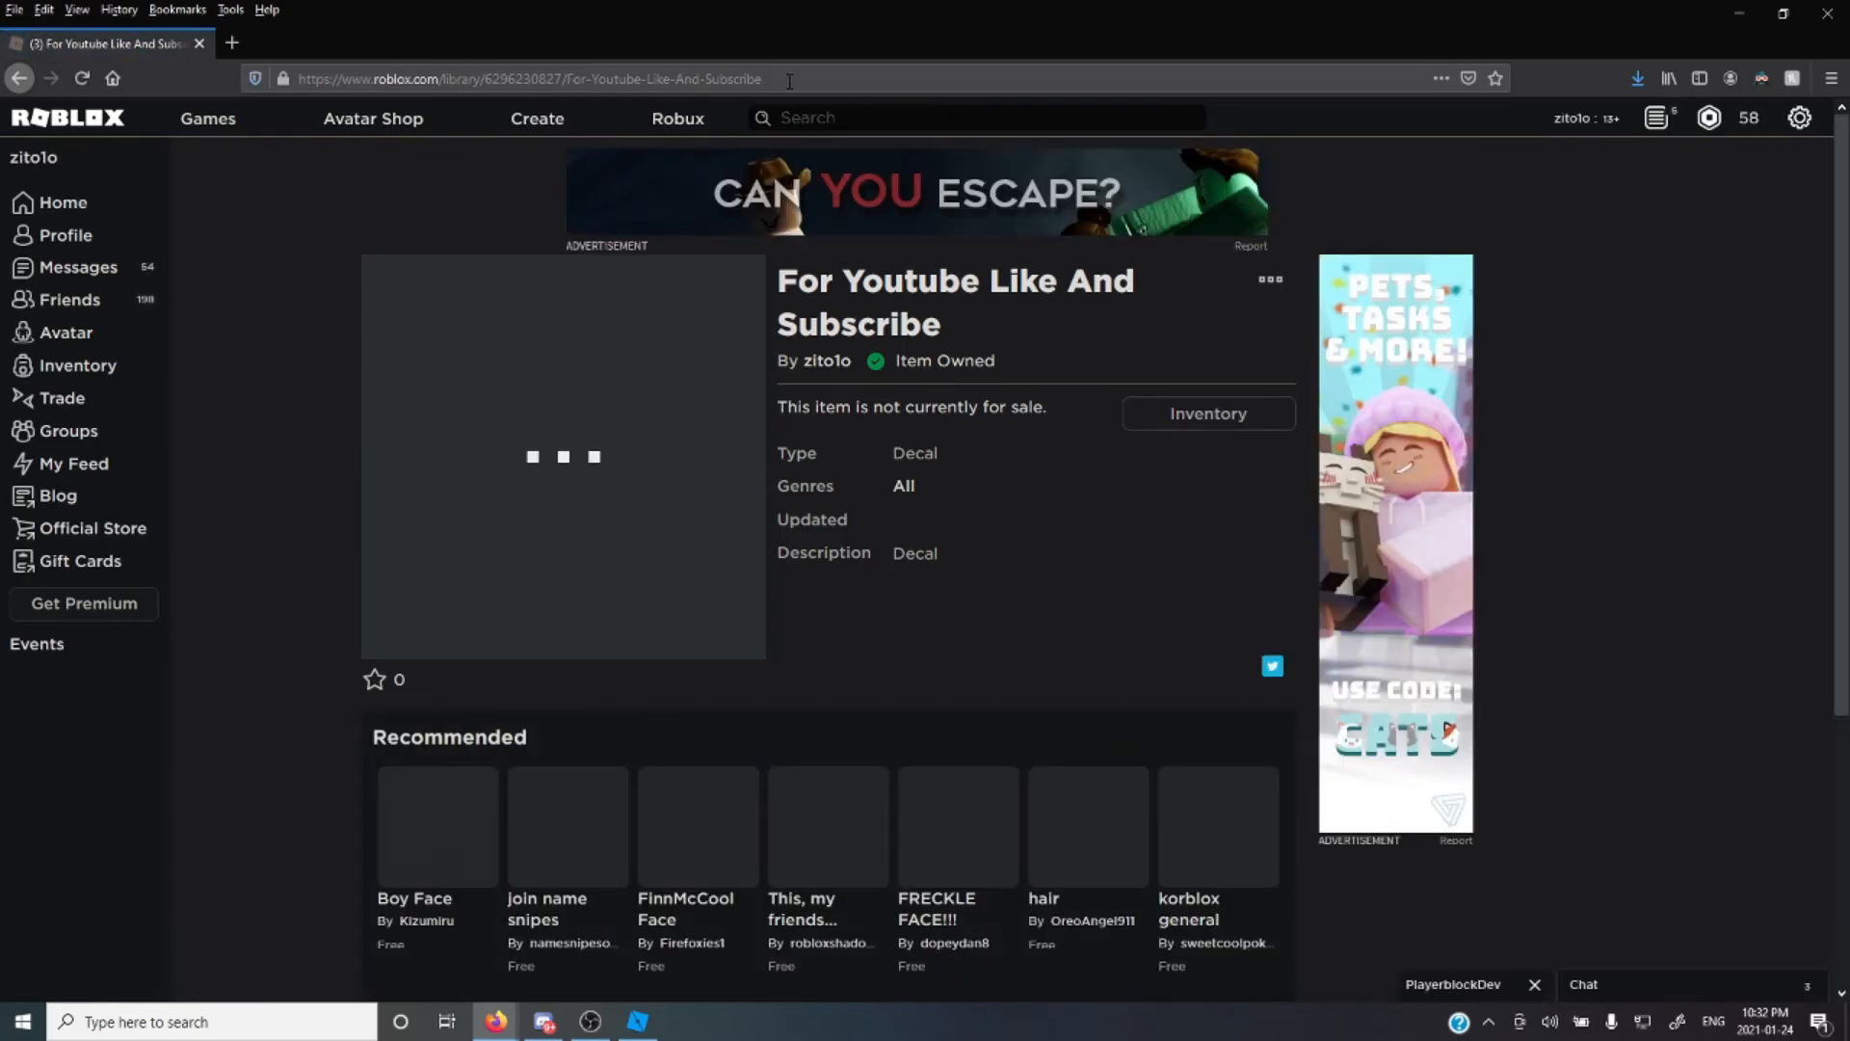
# Copy the web address of the For Youtube Like And Subscribe decal page
pyautogui.click(465, 80)
pyautogui.rightClick(673, 83)
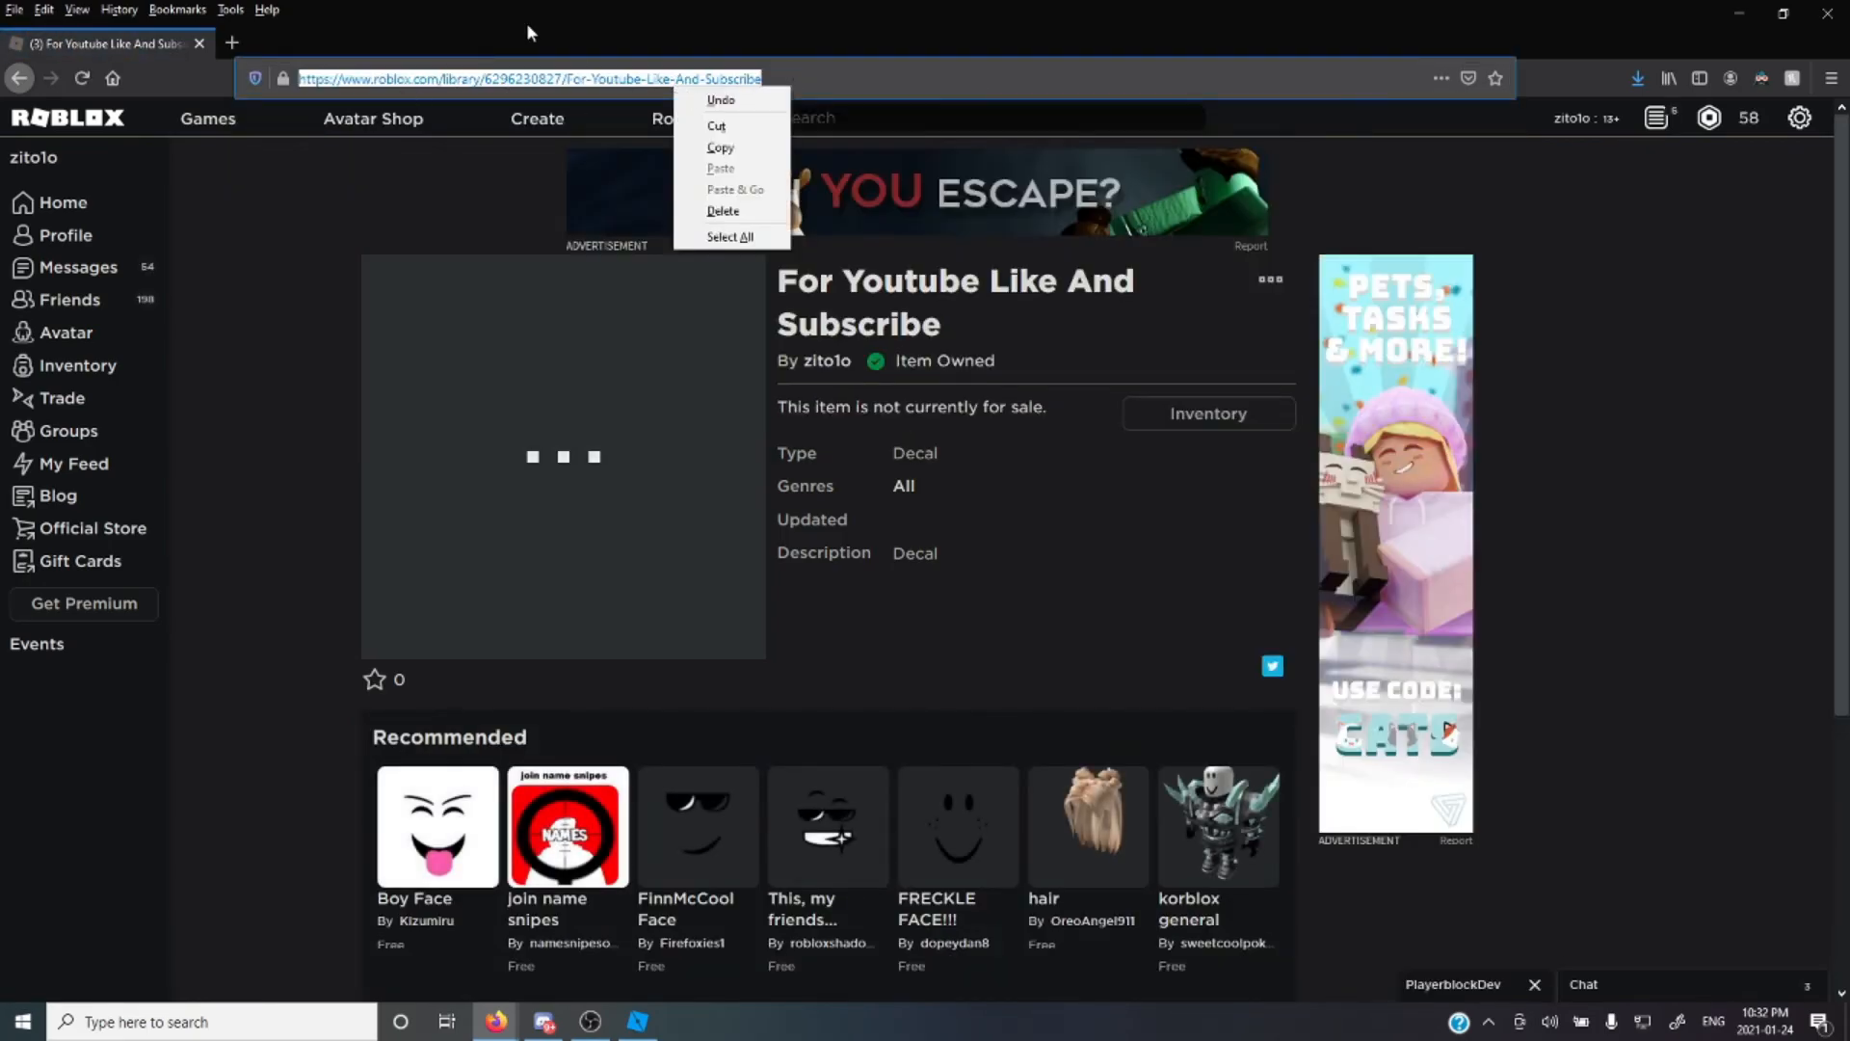
pyautogui.click(718, 147)
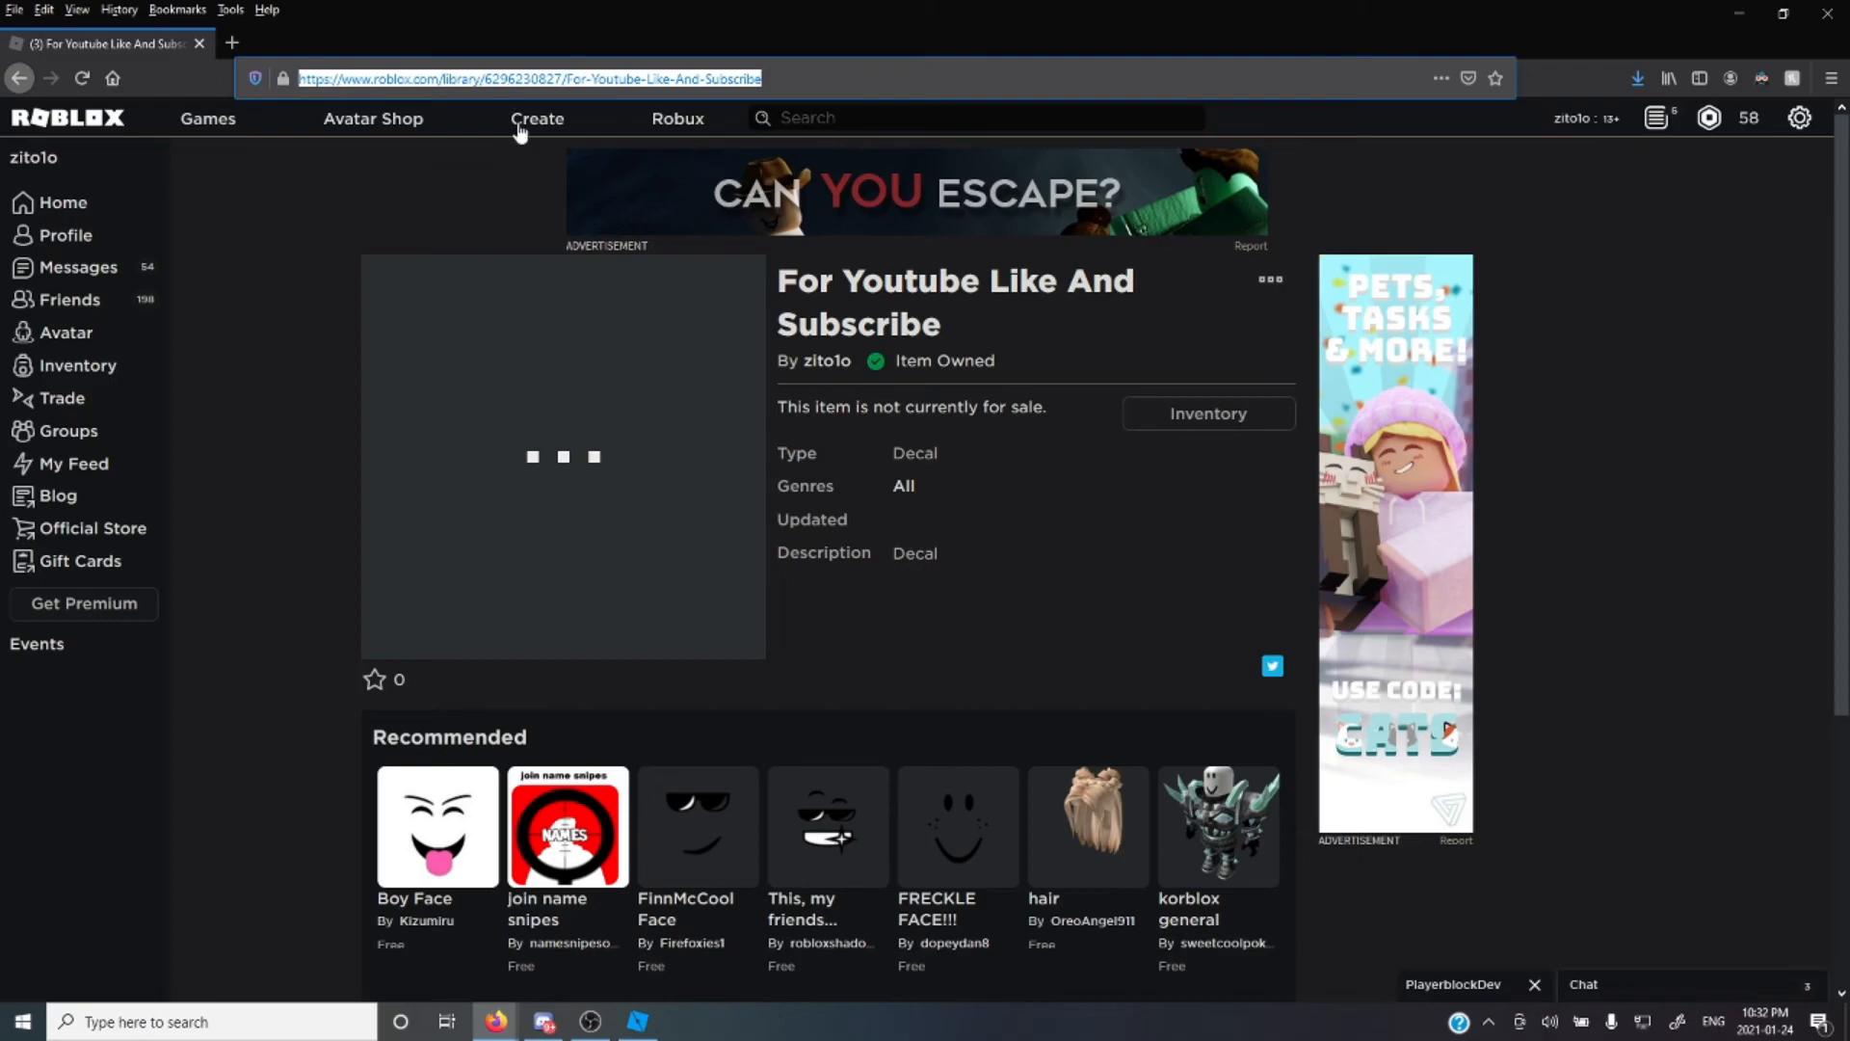
# Switch to Roblox Studio and set the copied decal address as the TextureID of all mesh parts in the Equinox's Color group
pyautogui.click(637, 1021)
pyautogui.click(1493, 472)
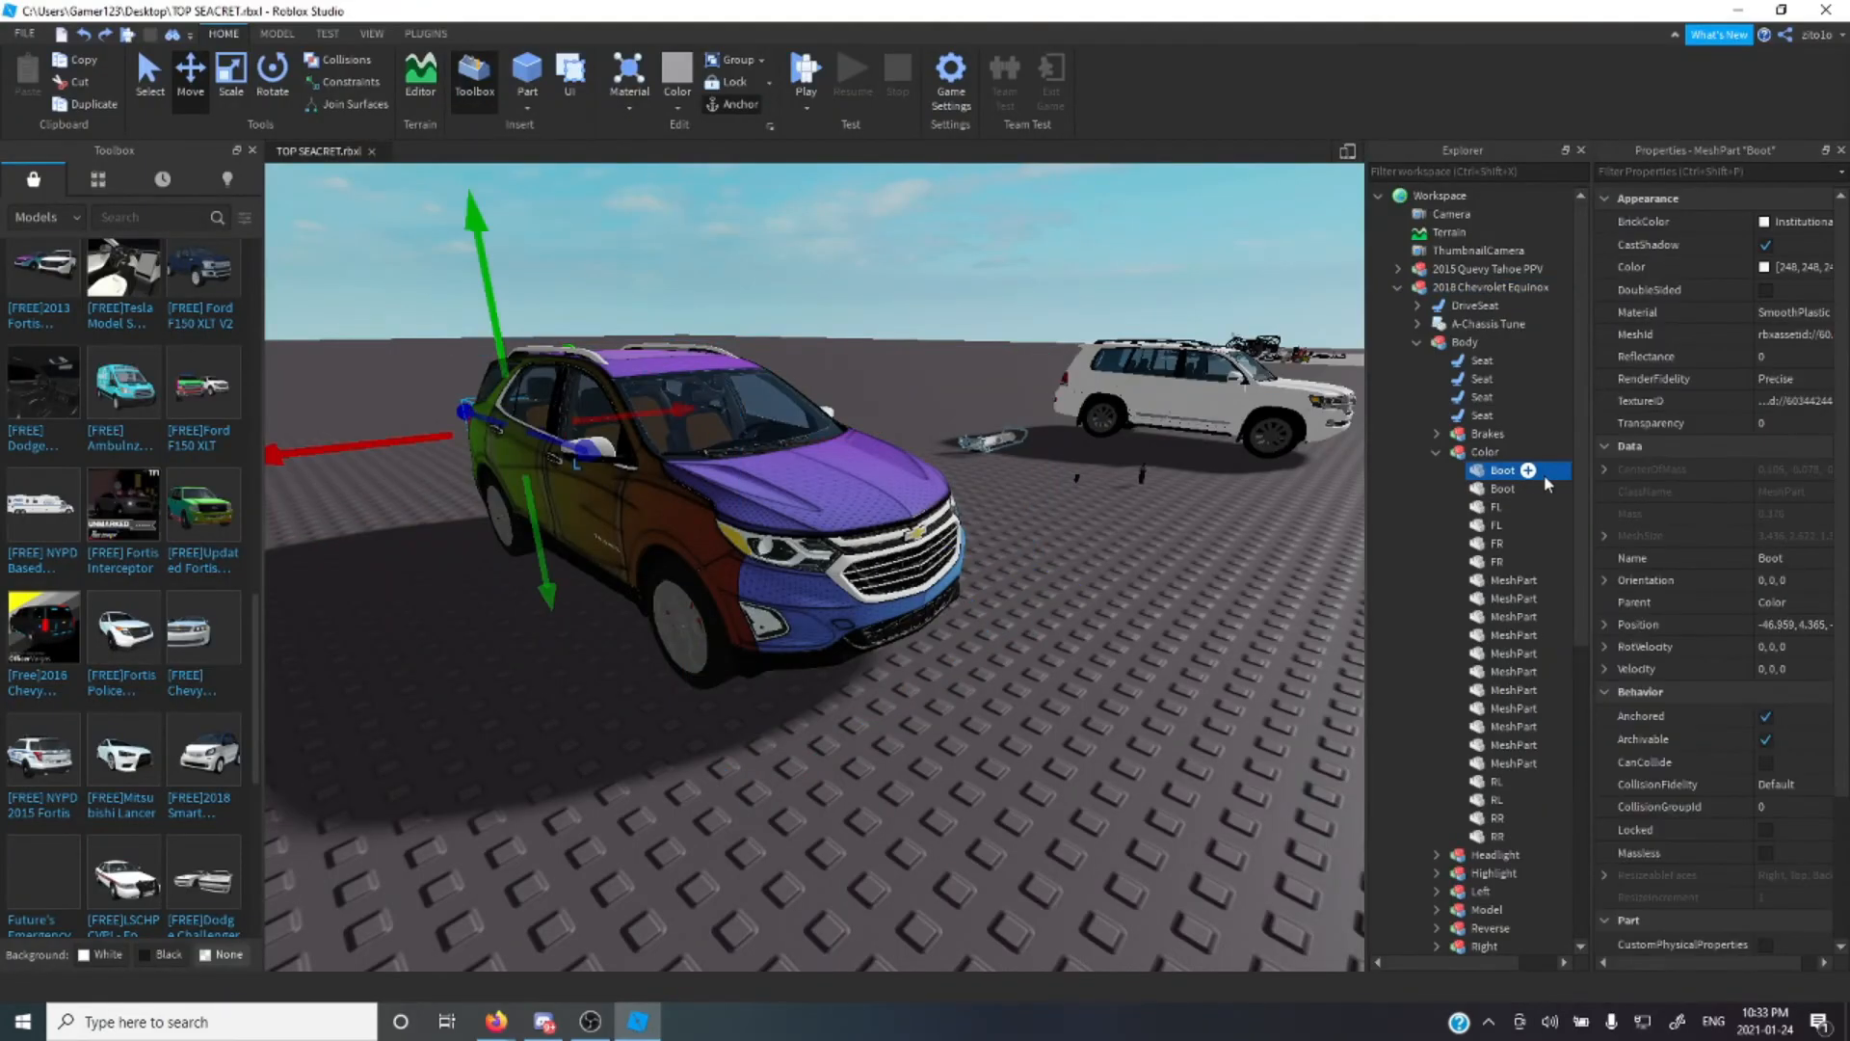
pyautogui.moveTo(1497, 471); pyautogui.dragTo(1501, 837)
pyautogui.click(1777, 401)
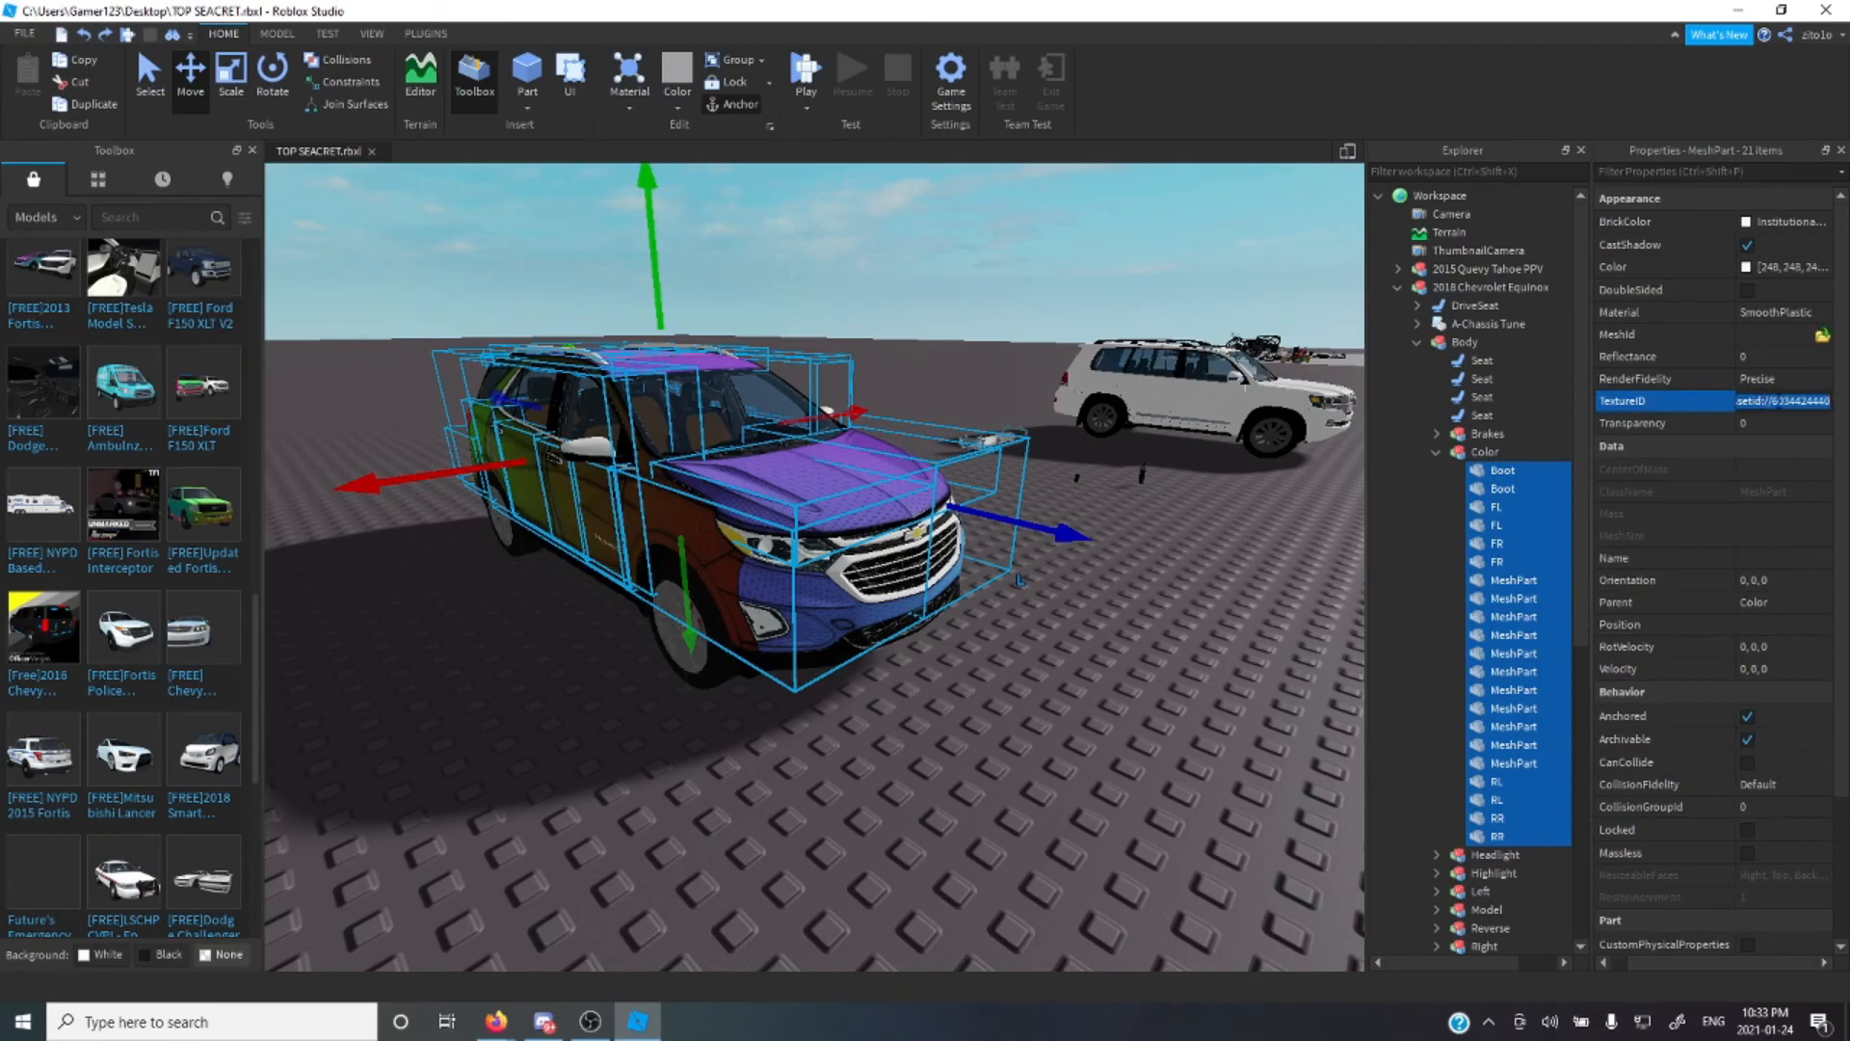
pyautogui.hotkey('ctrl', 'v')
pyautogui.press('Return')
pyautogui.click(989, 746)
# Examine the livery on the Equinox's lettered side, checking the POLICE and CALL ME text, the blue stripe and the EQUINOX badge
pyautogui.press('a')
pyautogui.press('d')
pyautogui.press('d')
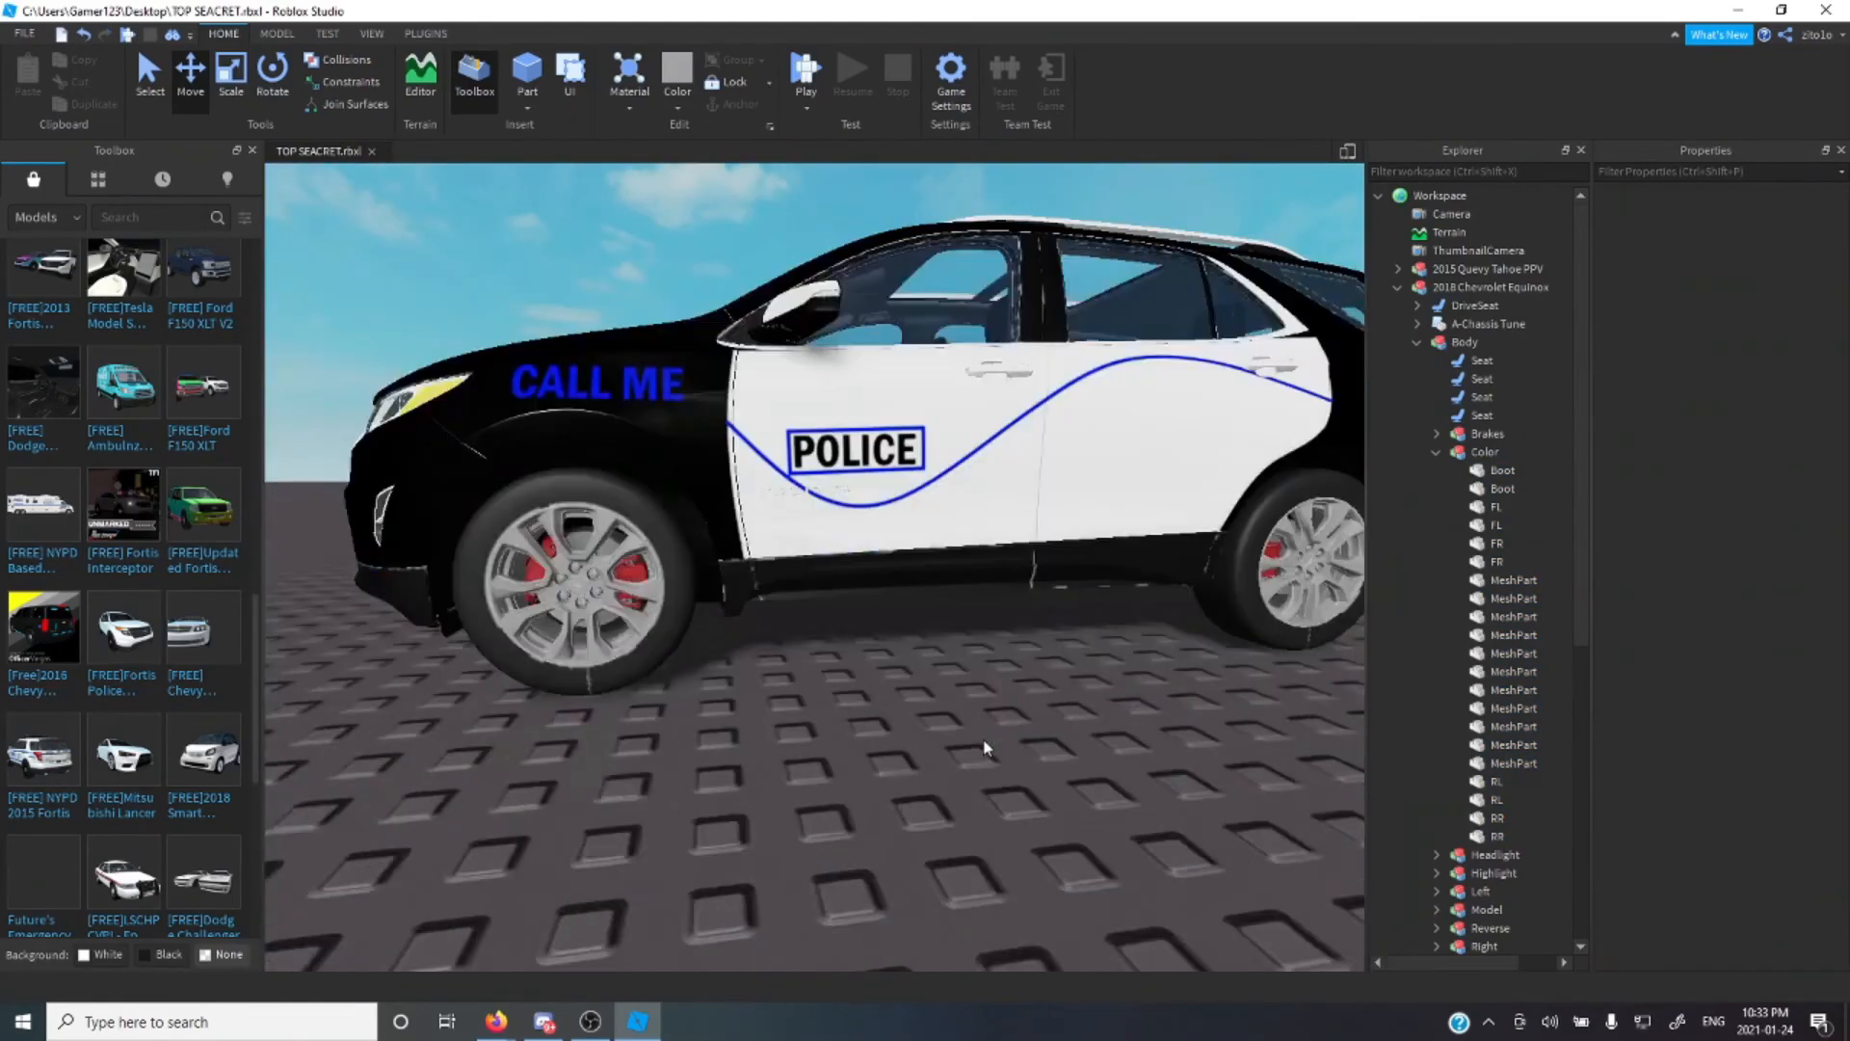
pyautogui.press('w')
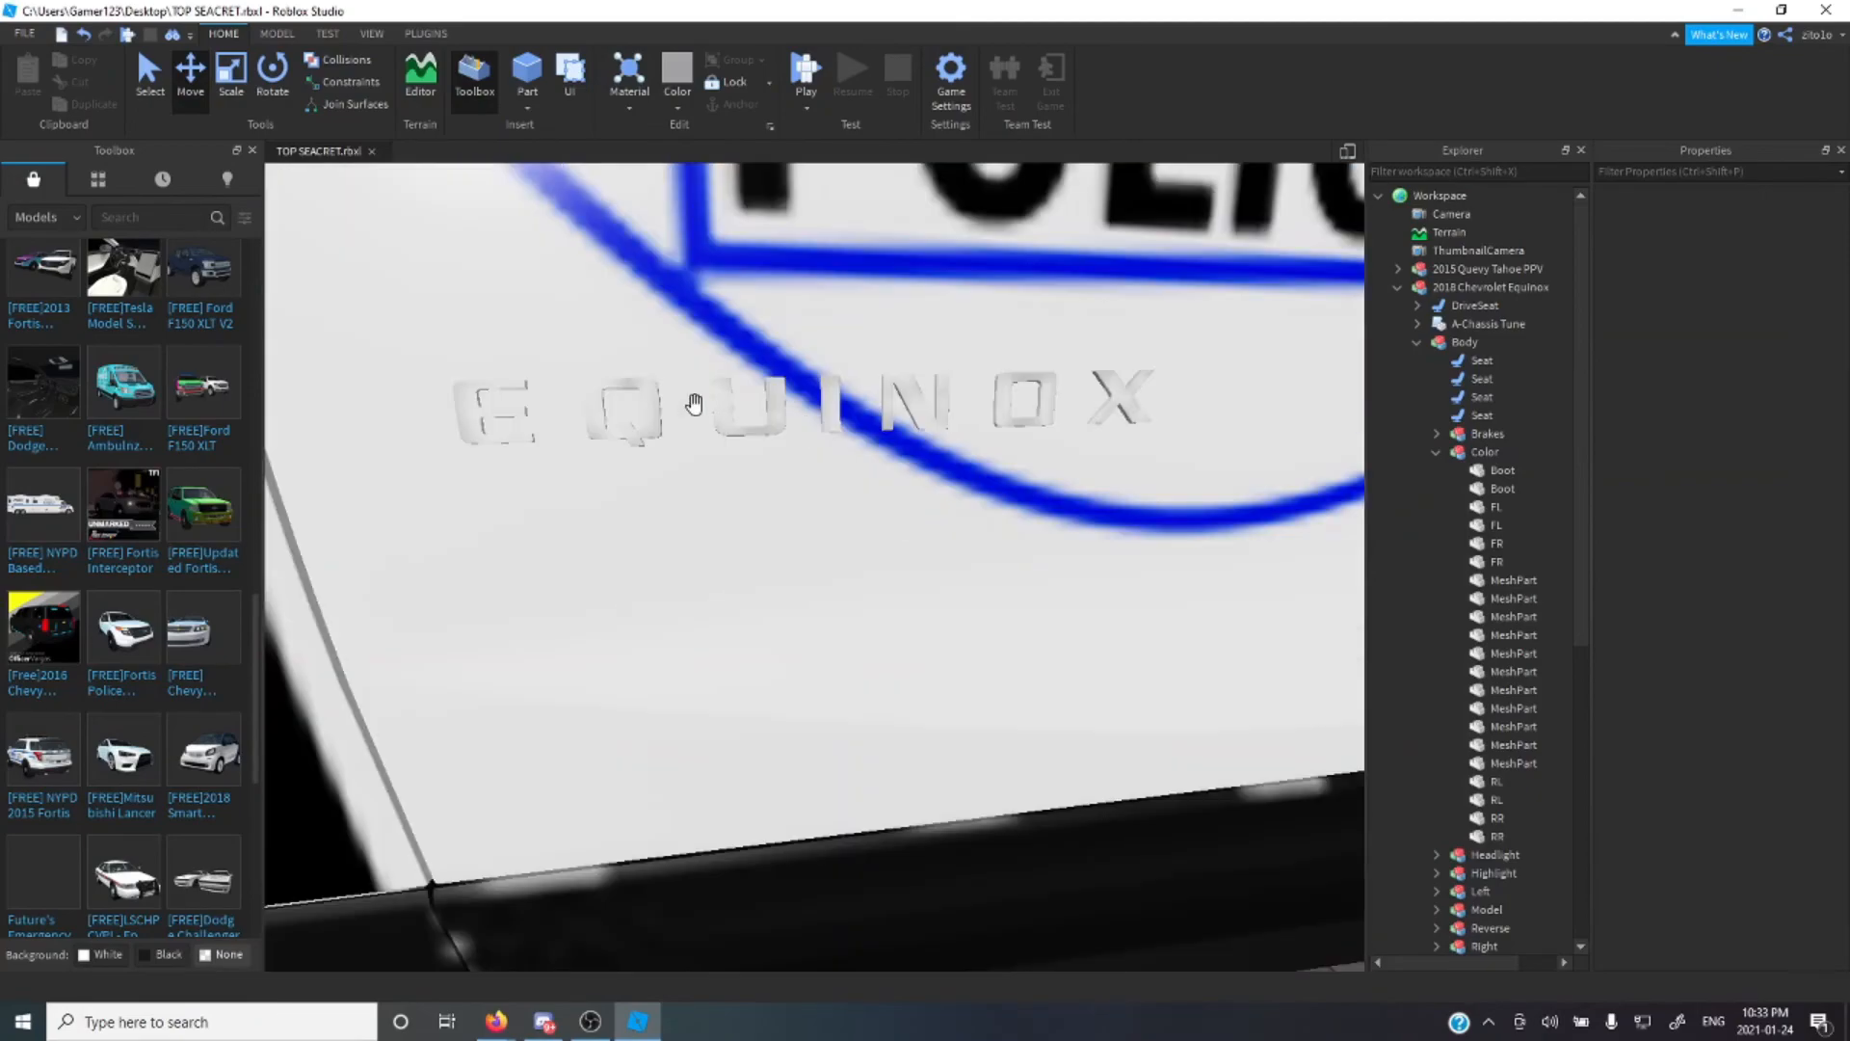
pyautogui.scroll(-3, 655, 407)
pyautogui.scroll(3, 675, 462)
pyautogui.scroll(-2, 638, 453)
pyautogui.scroll(2, 628, 451)
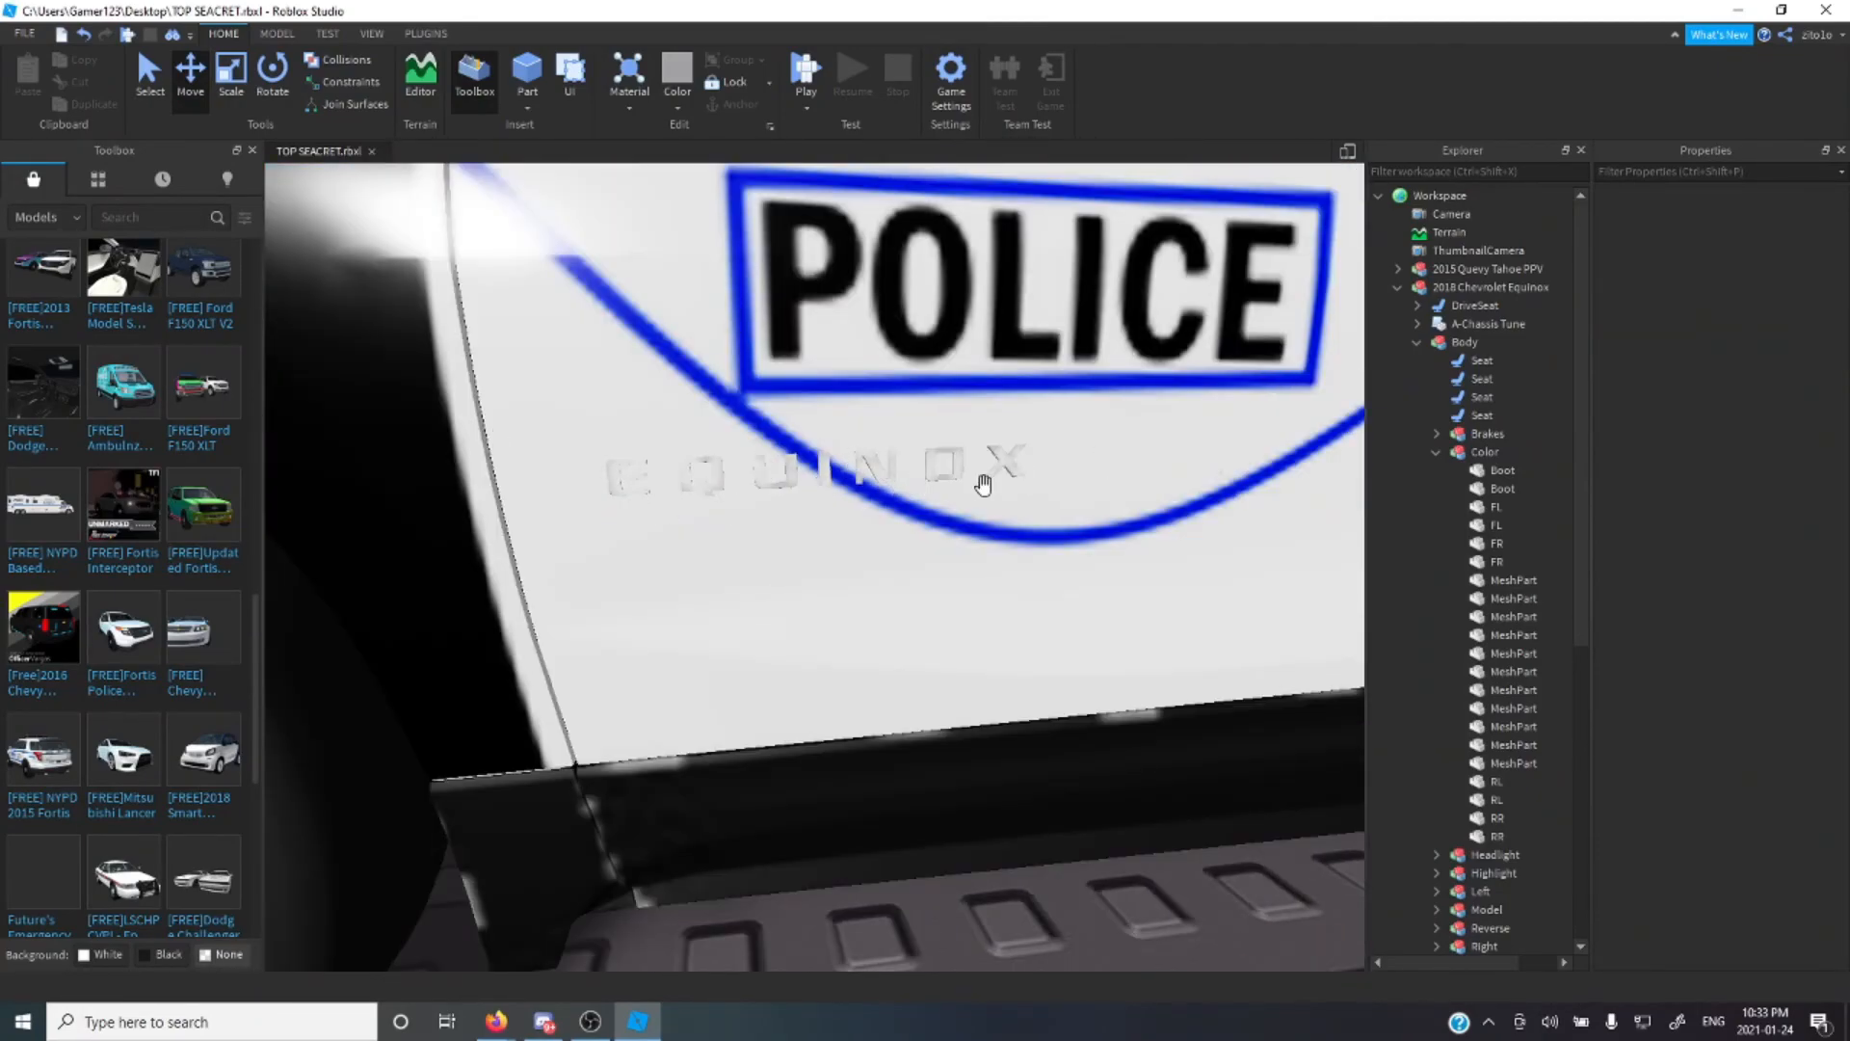
pyautogui.scroll(-3, 822, 446)
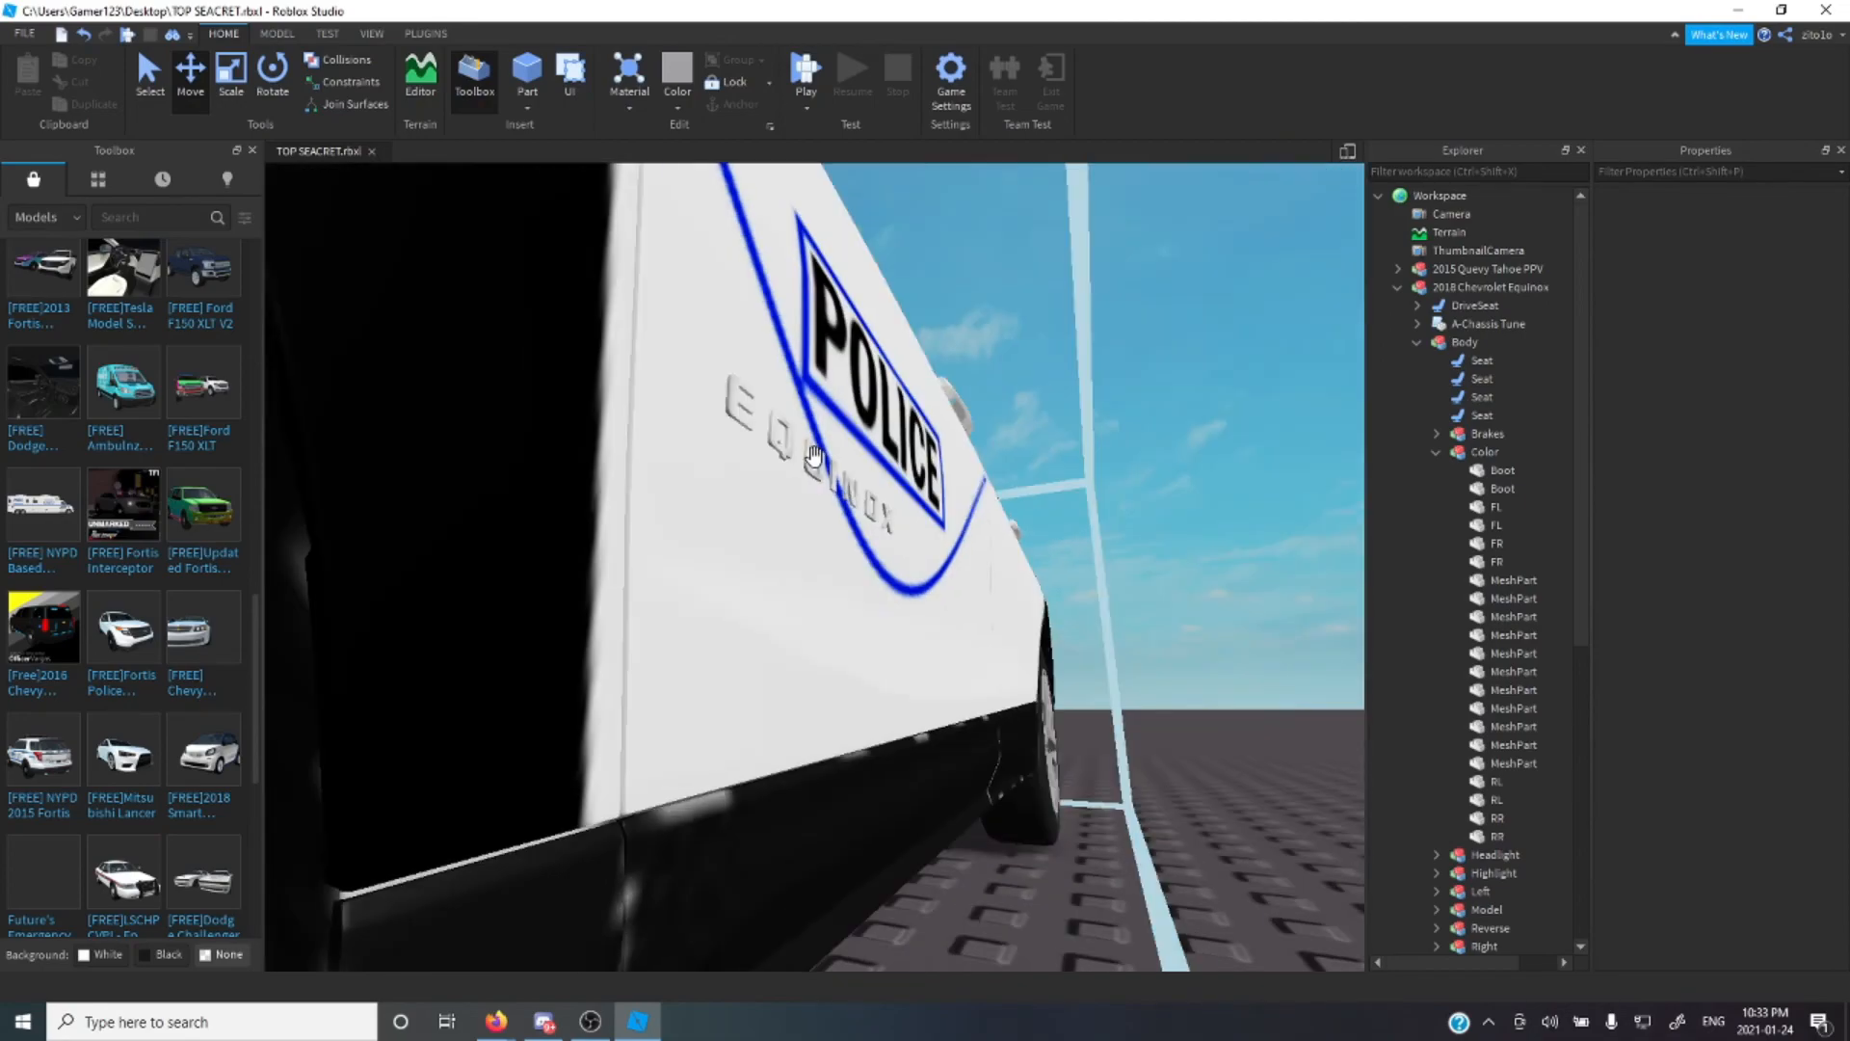
pyautogui.scroll(2, 1108, 506)
pyautogui.scroll(-3, 1090, 520)
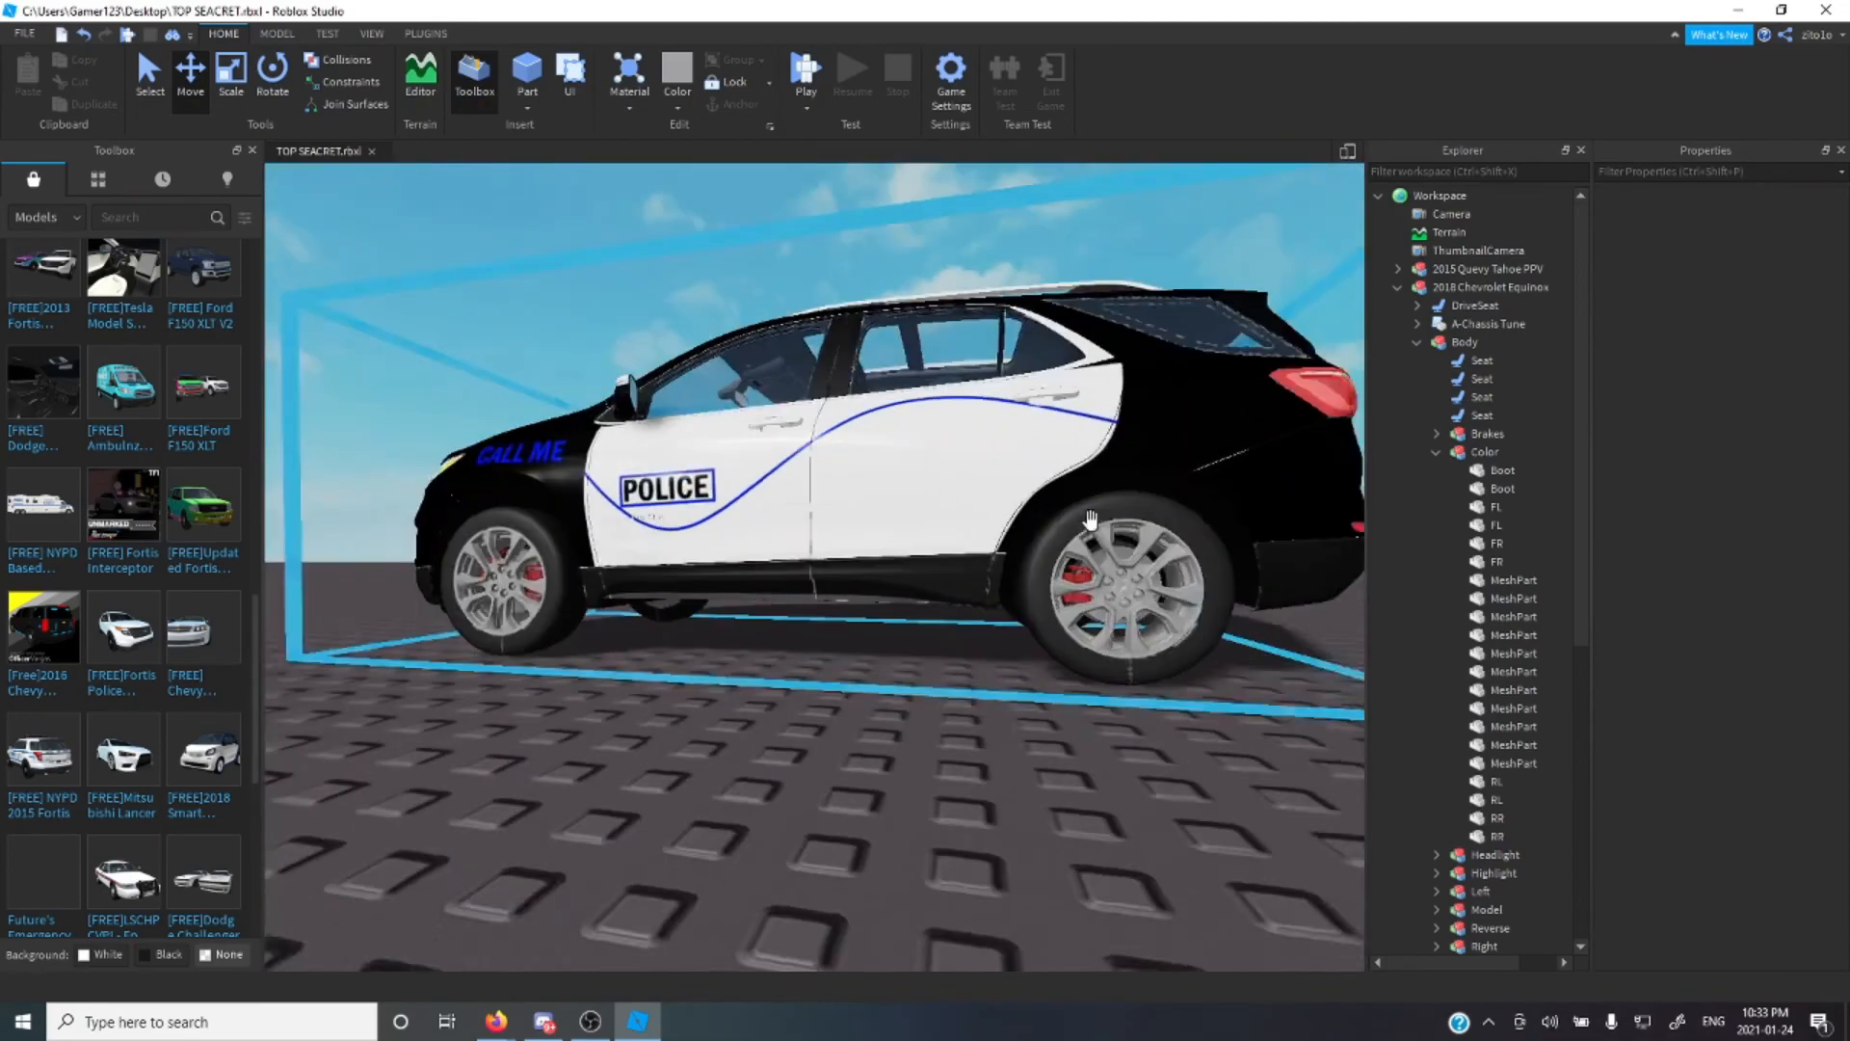
pyautogui.scroll(5, 1090, 520)
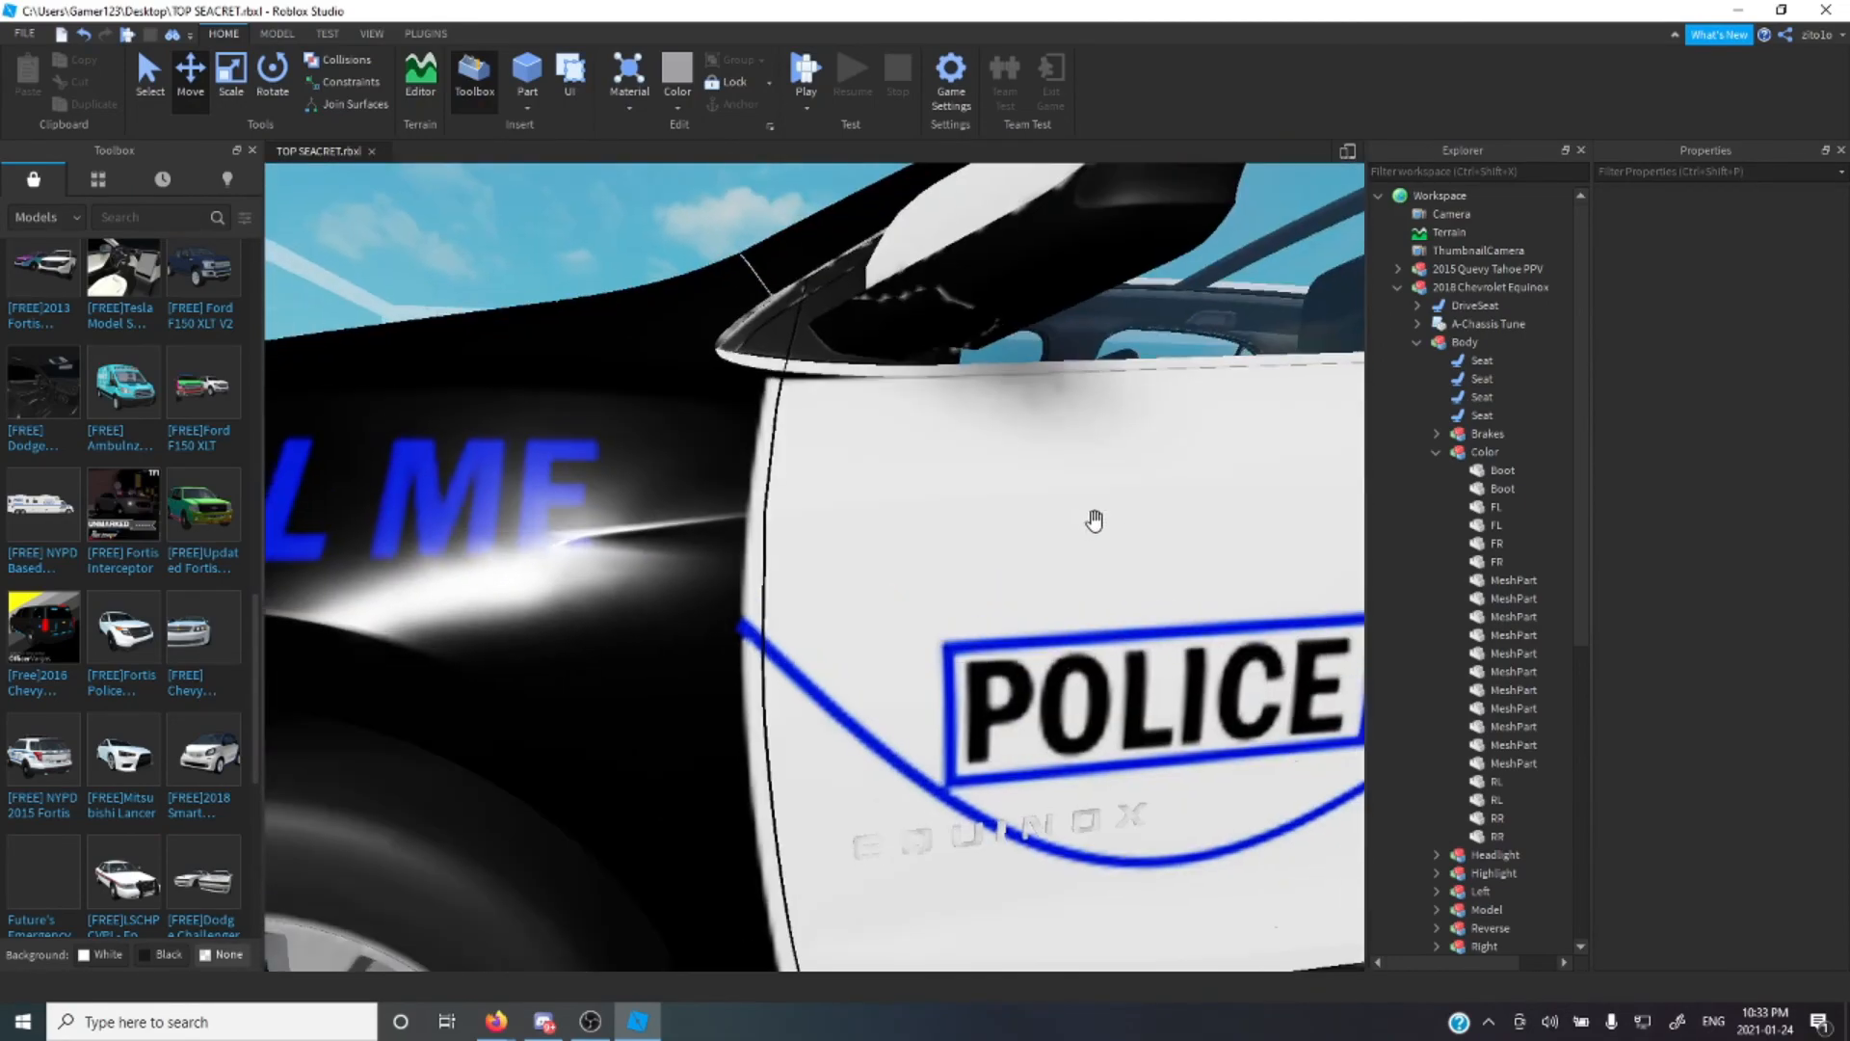
pyautogui.scroll(-2, 1090, 520)
pyautogui.scroll(-3, 1090, 520)
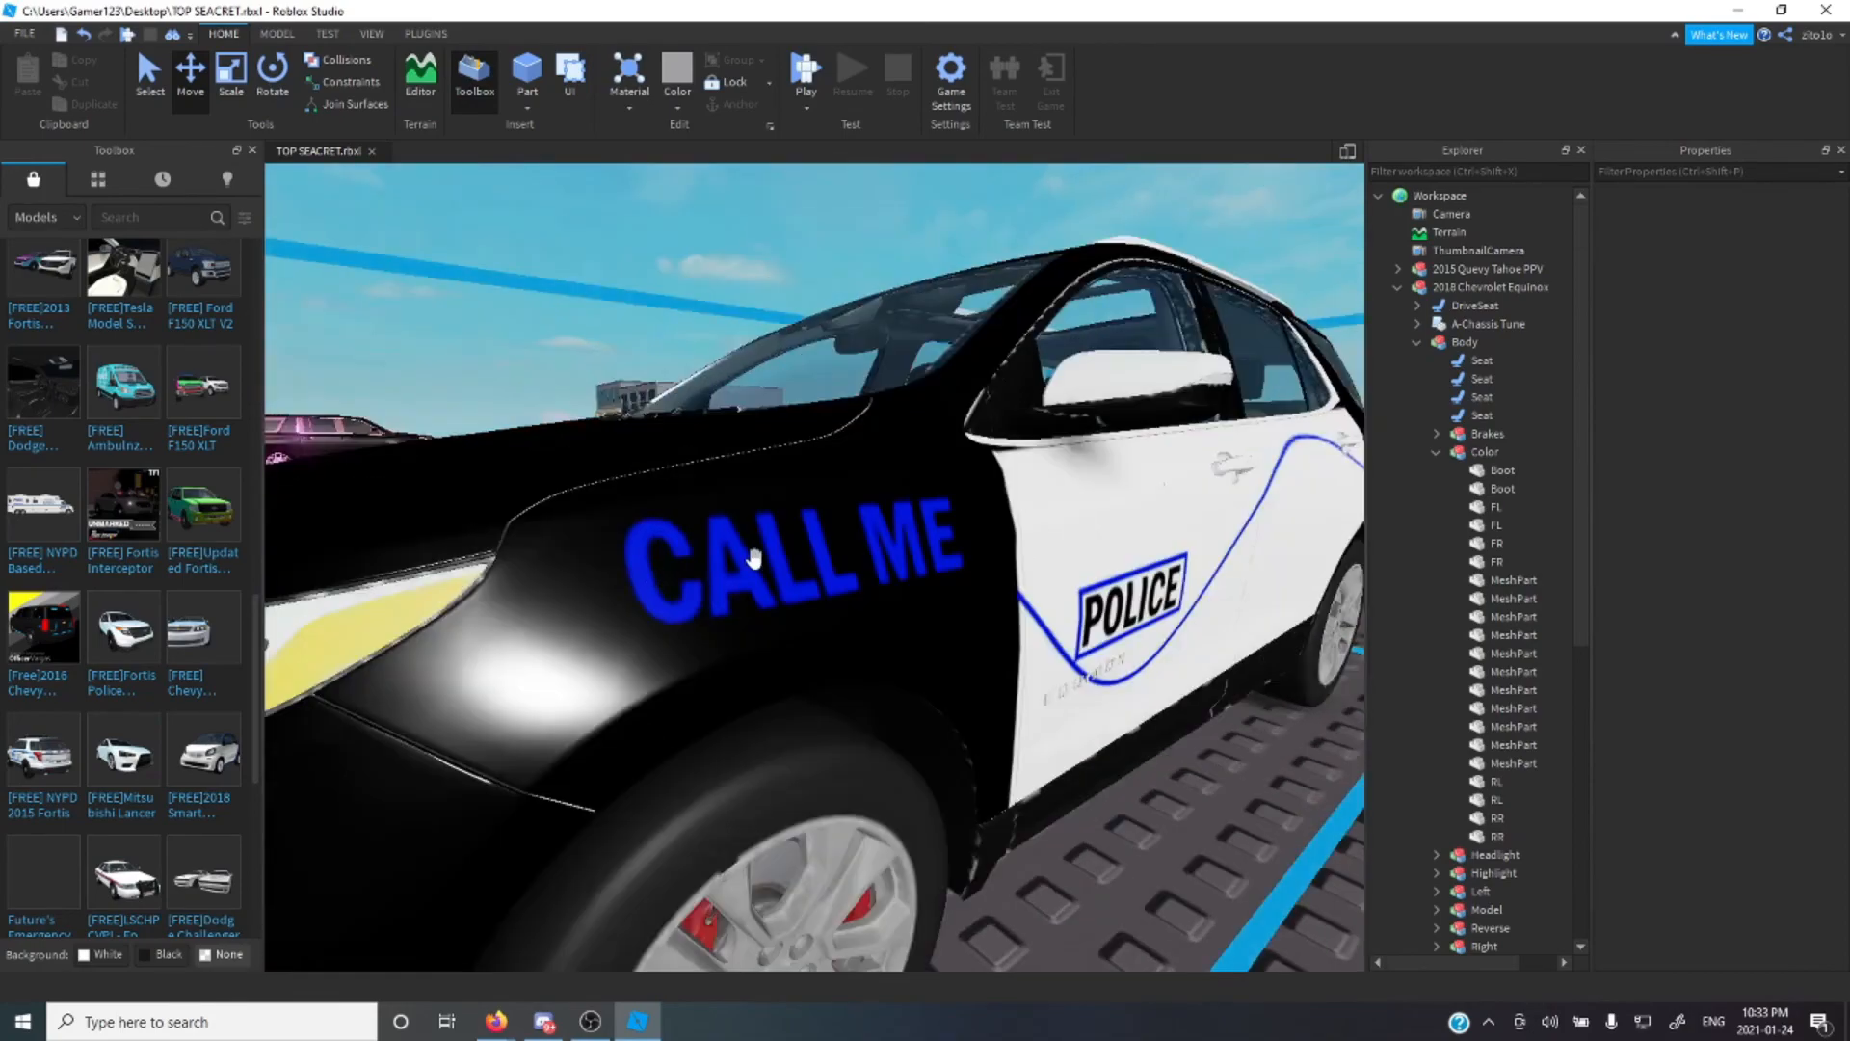
pyautogui.scroll(4, 743, 557)
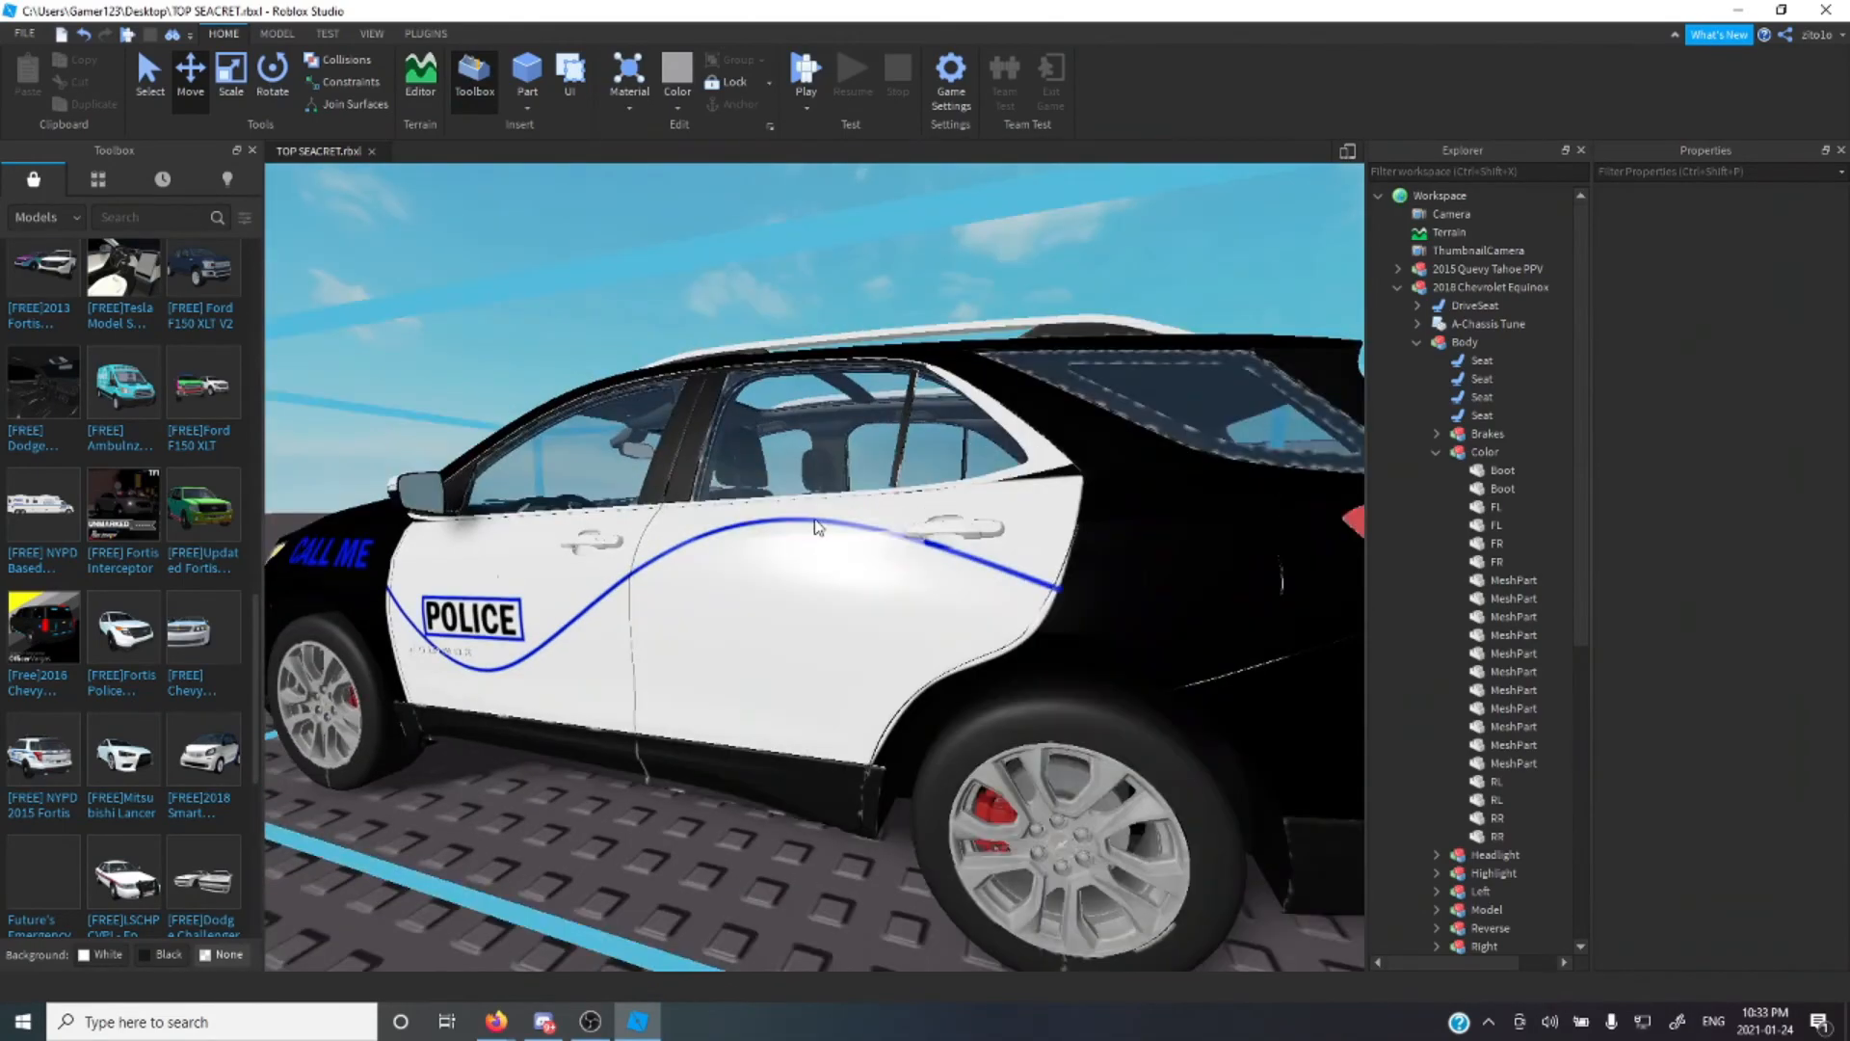
# Inspect the livery on the Equinox's rear, opposite side, roof and front
pyautogui.press('e')
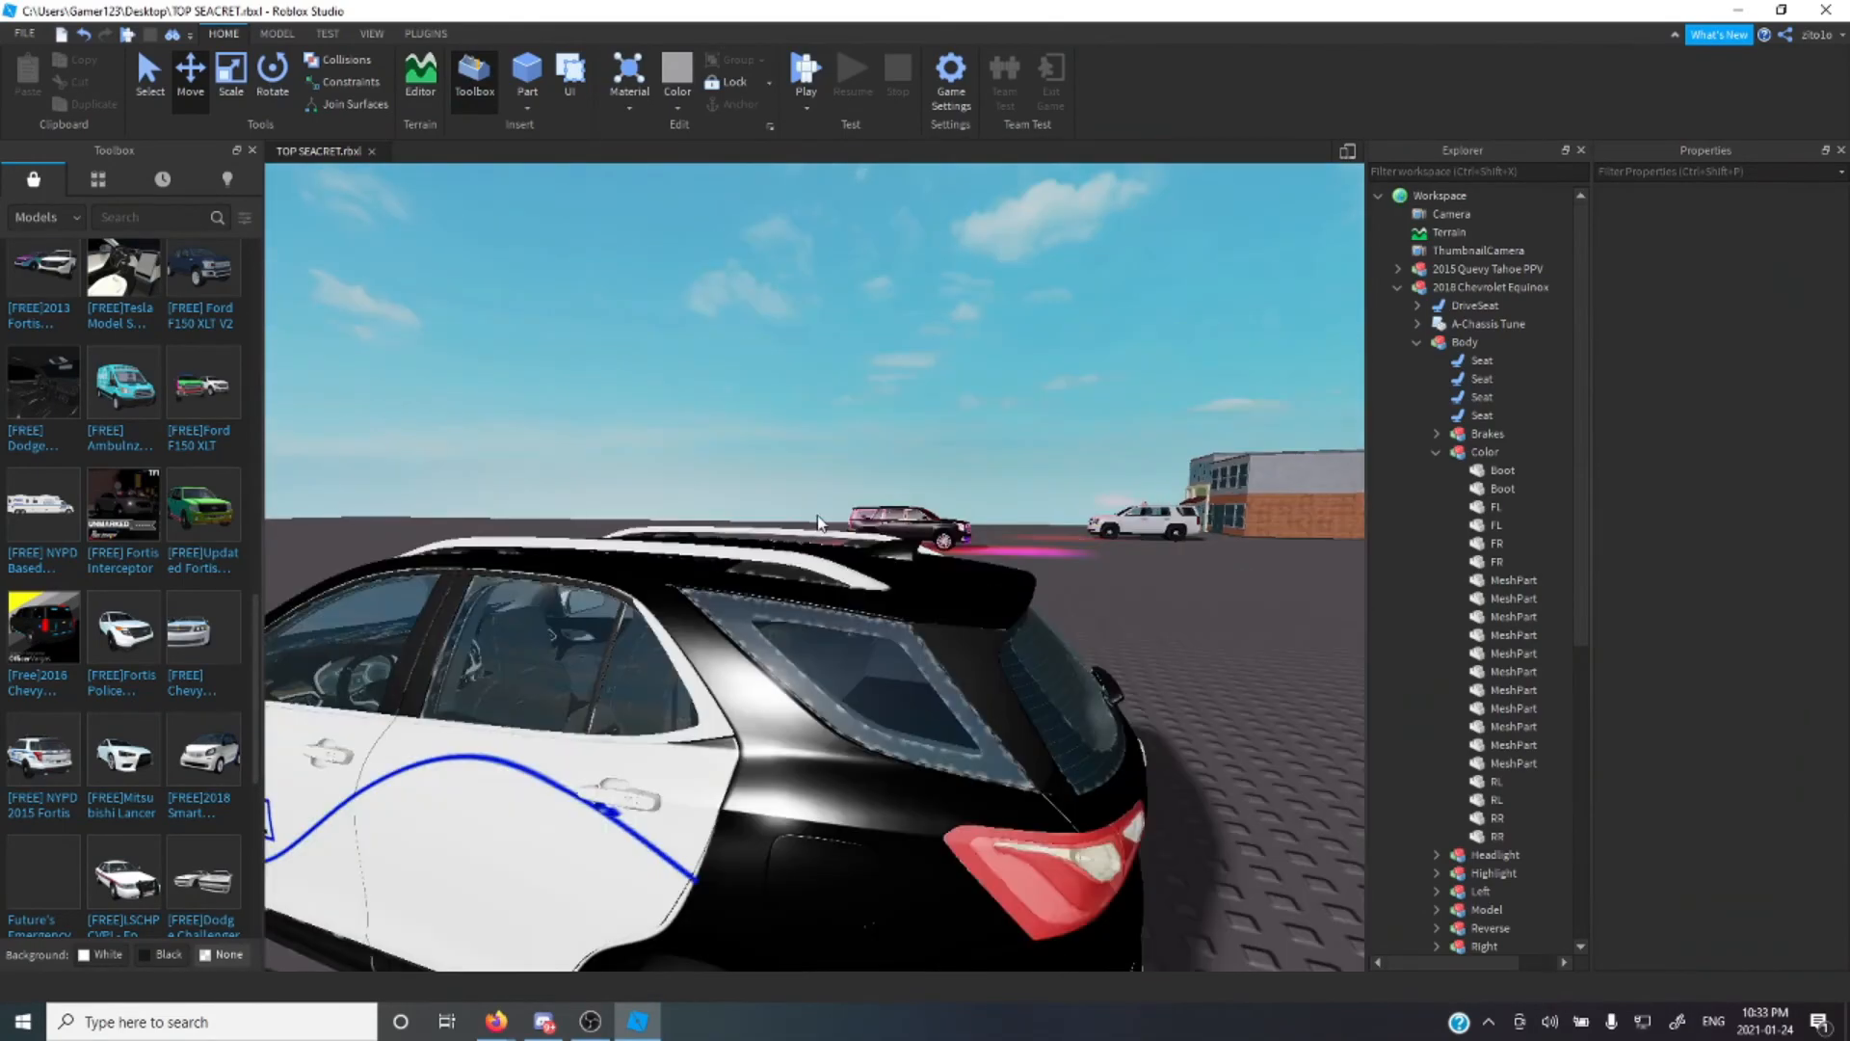
pyautogui.press('d')
pyautogui.press('q')
pyautogui.press('s')
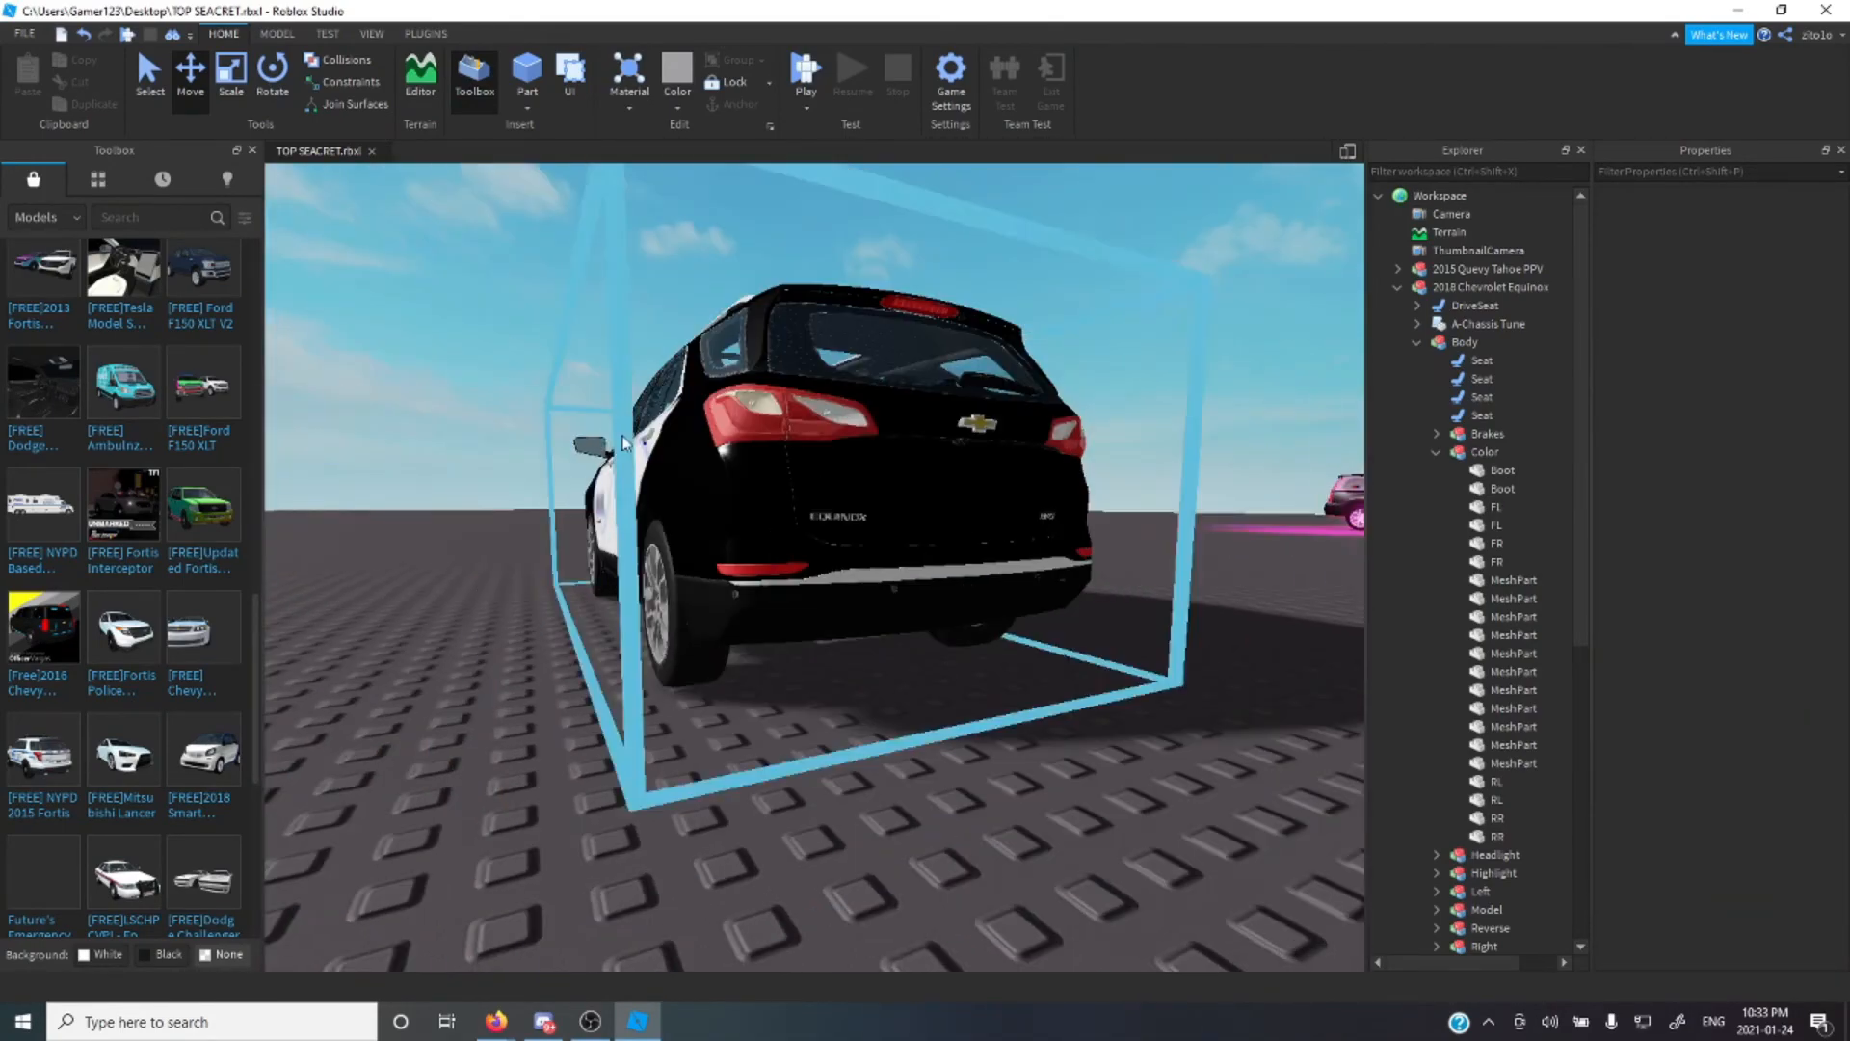
pyautogui.press('a')
pyautogui.press('d')
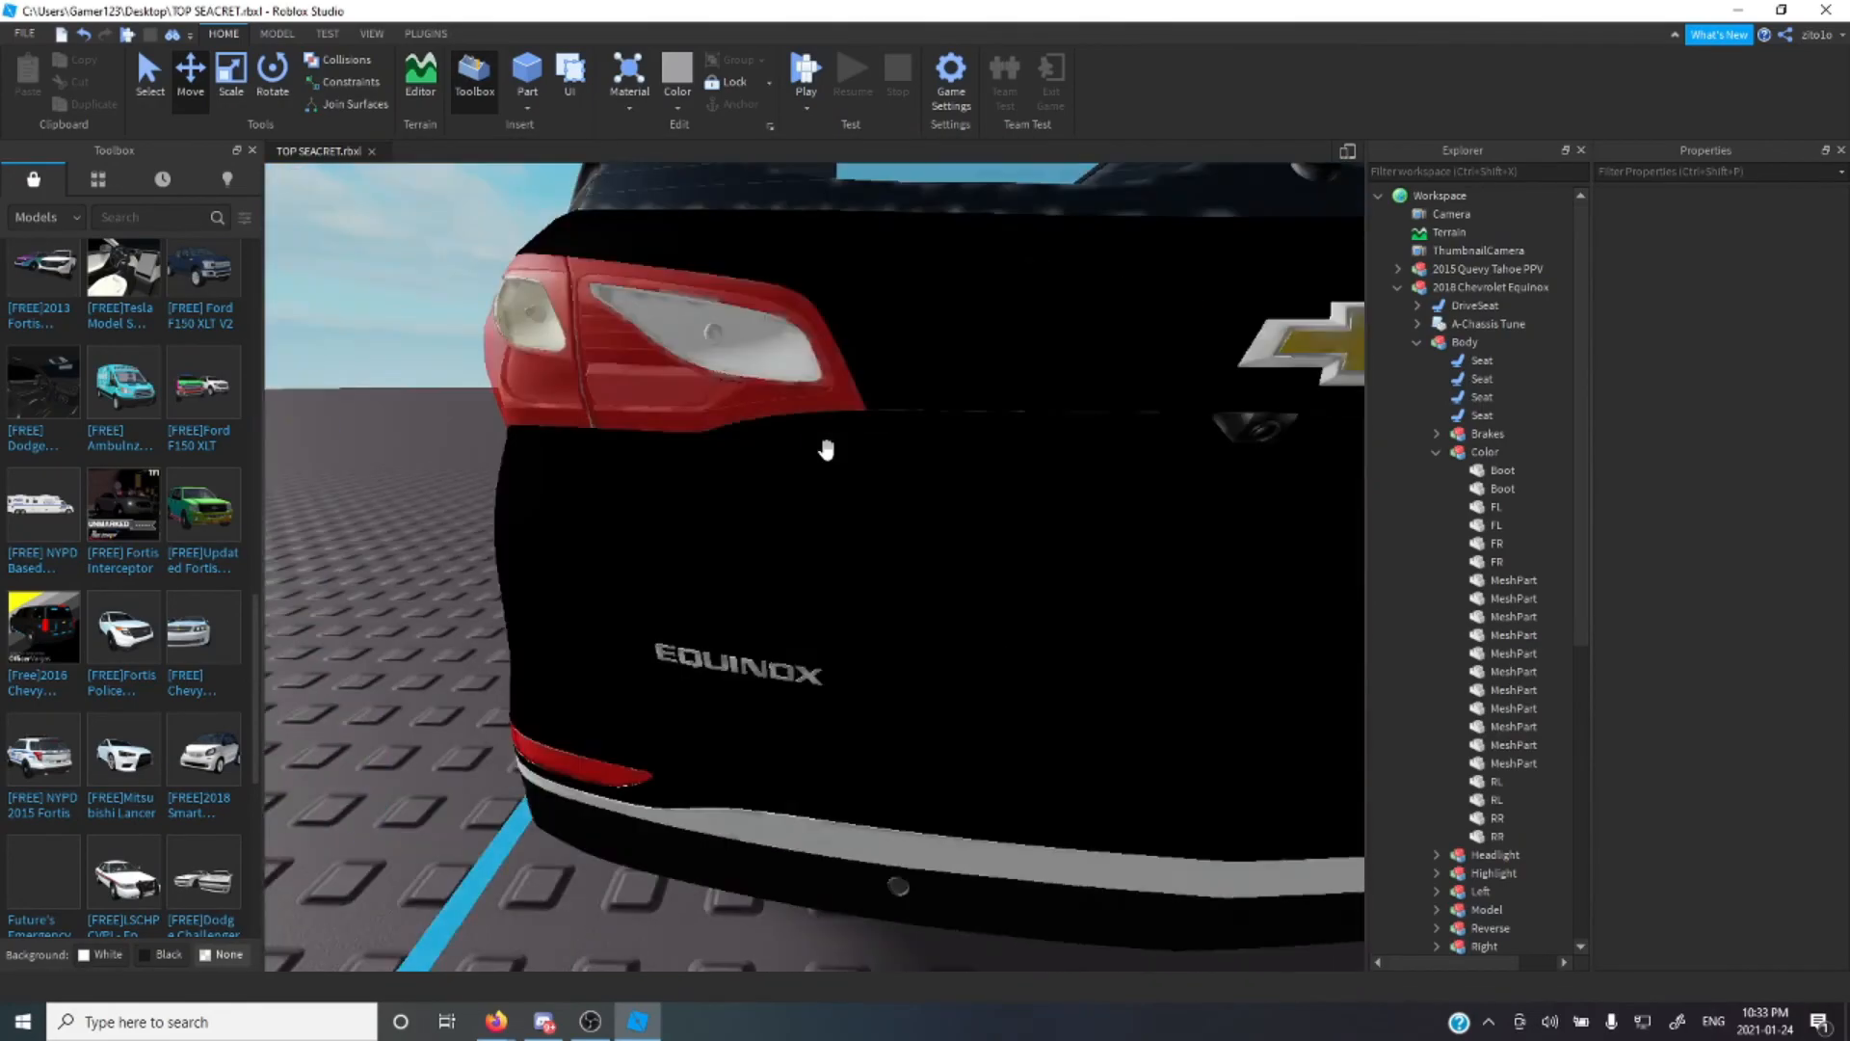
pyautogui.press('s')
pyautogui.press('d')
pyautogui.press('w')
pyautogui.press('d')
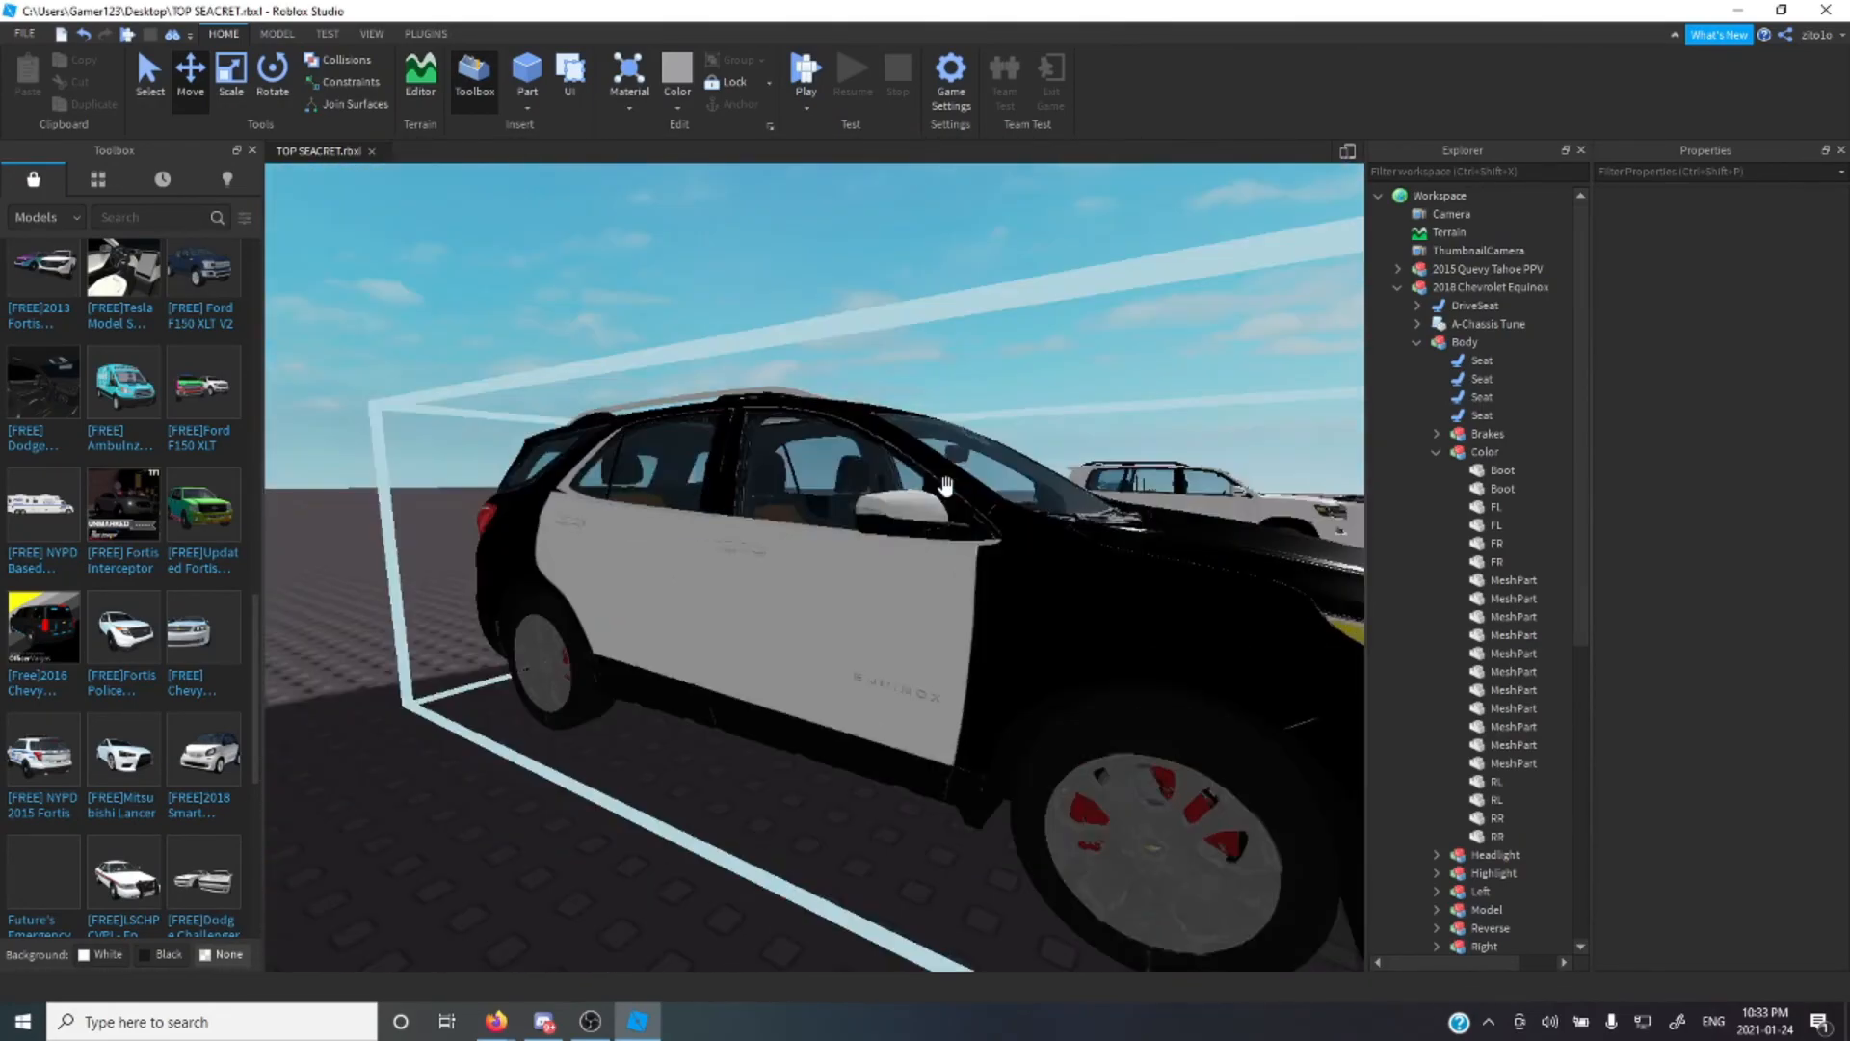
pyautogui.press('w')
pyautogui.press('q')
pyautogui.press('s')
pyautogui.press('e')
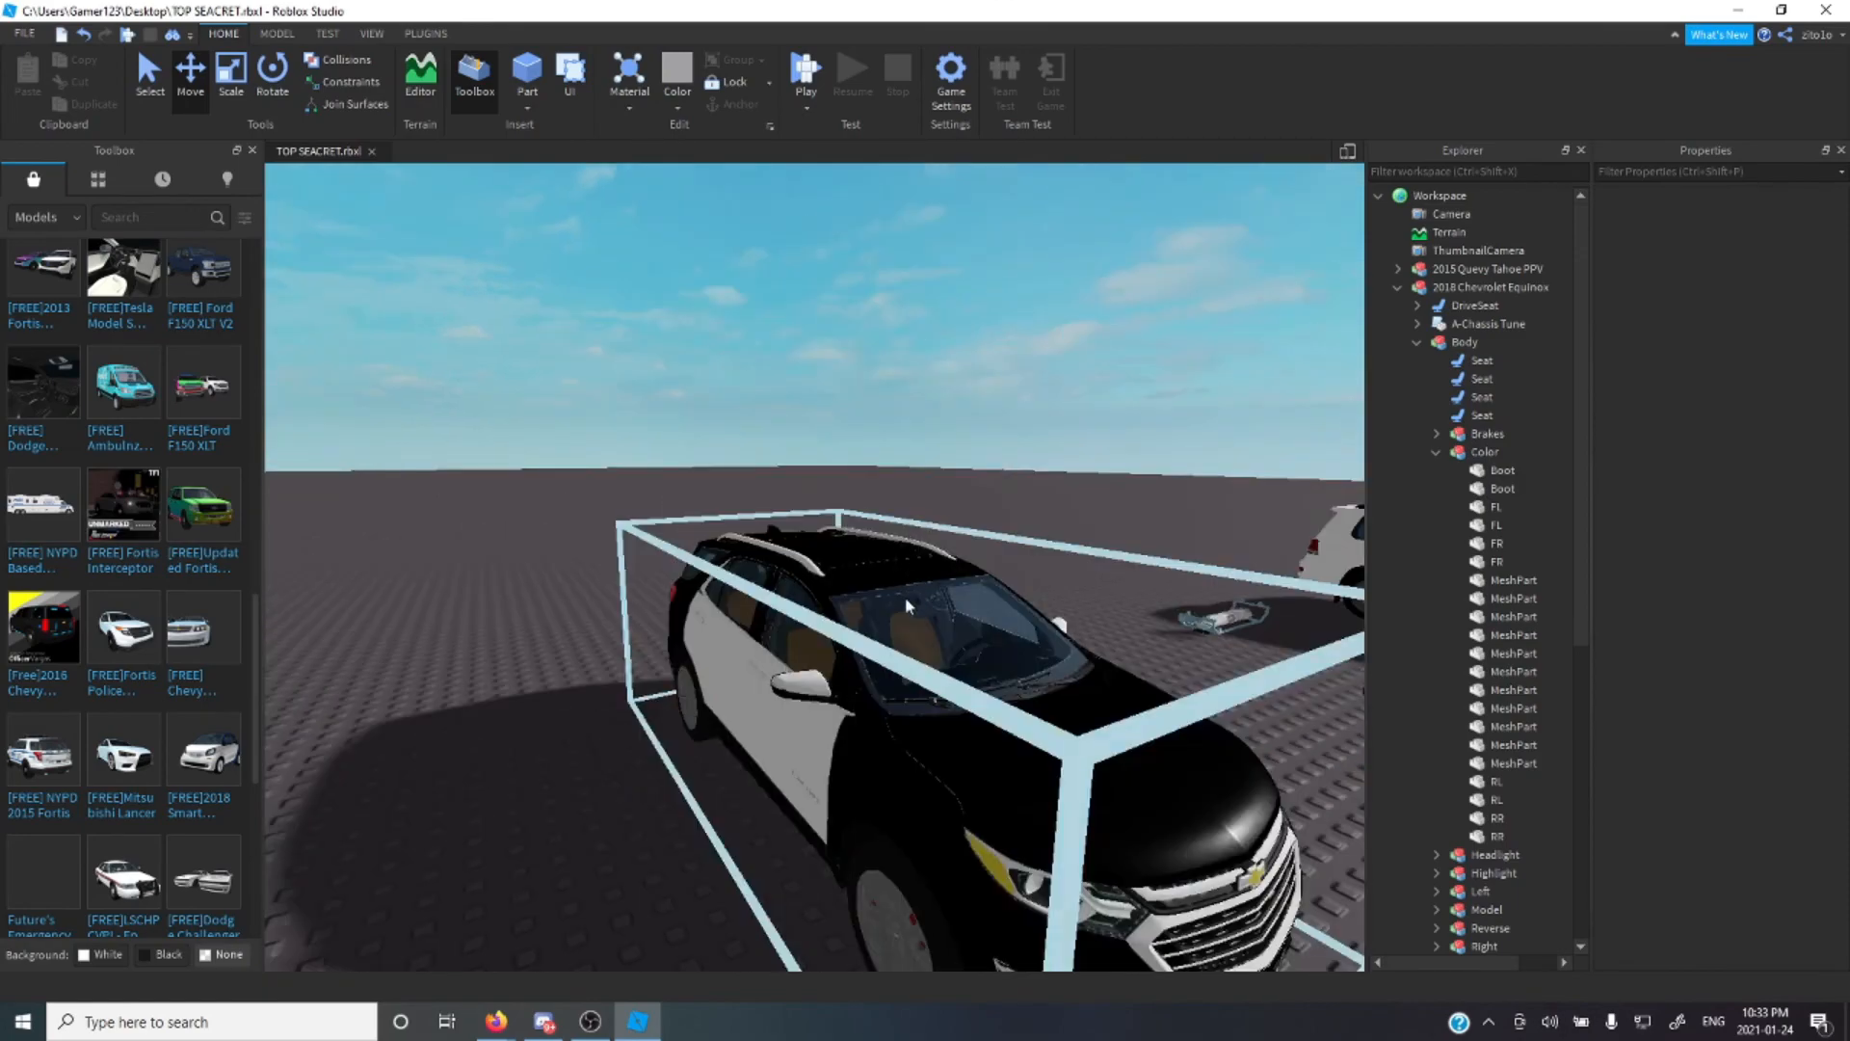
pyautogui.press('d')
pyautogui.press('w')
pyautogui.press('a')
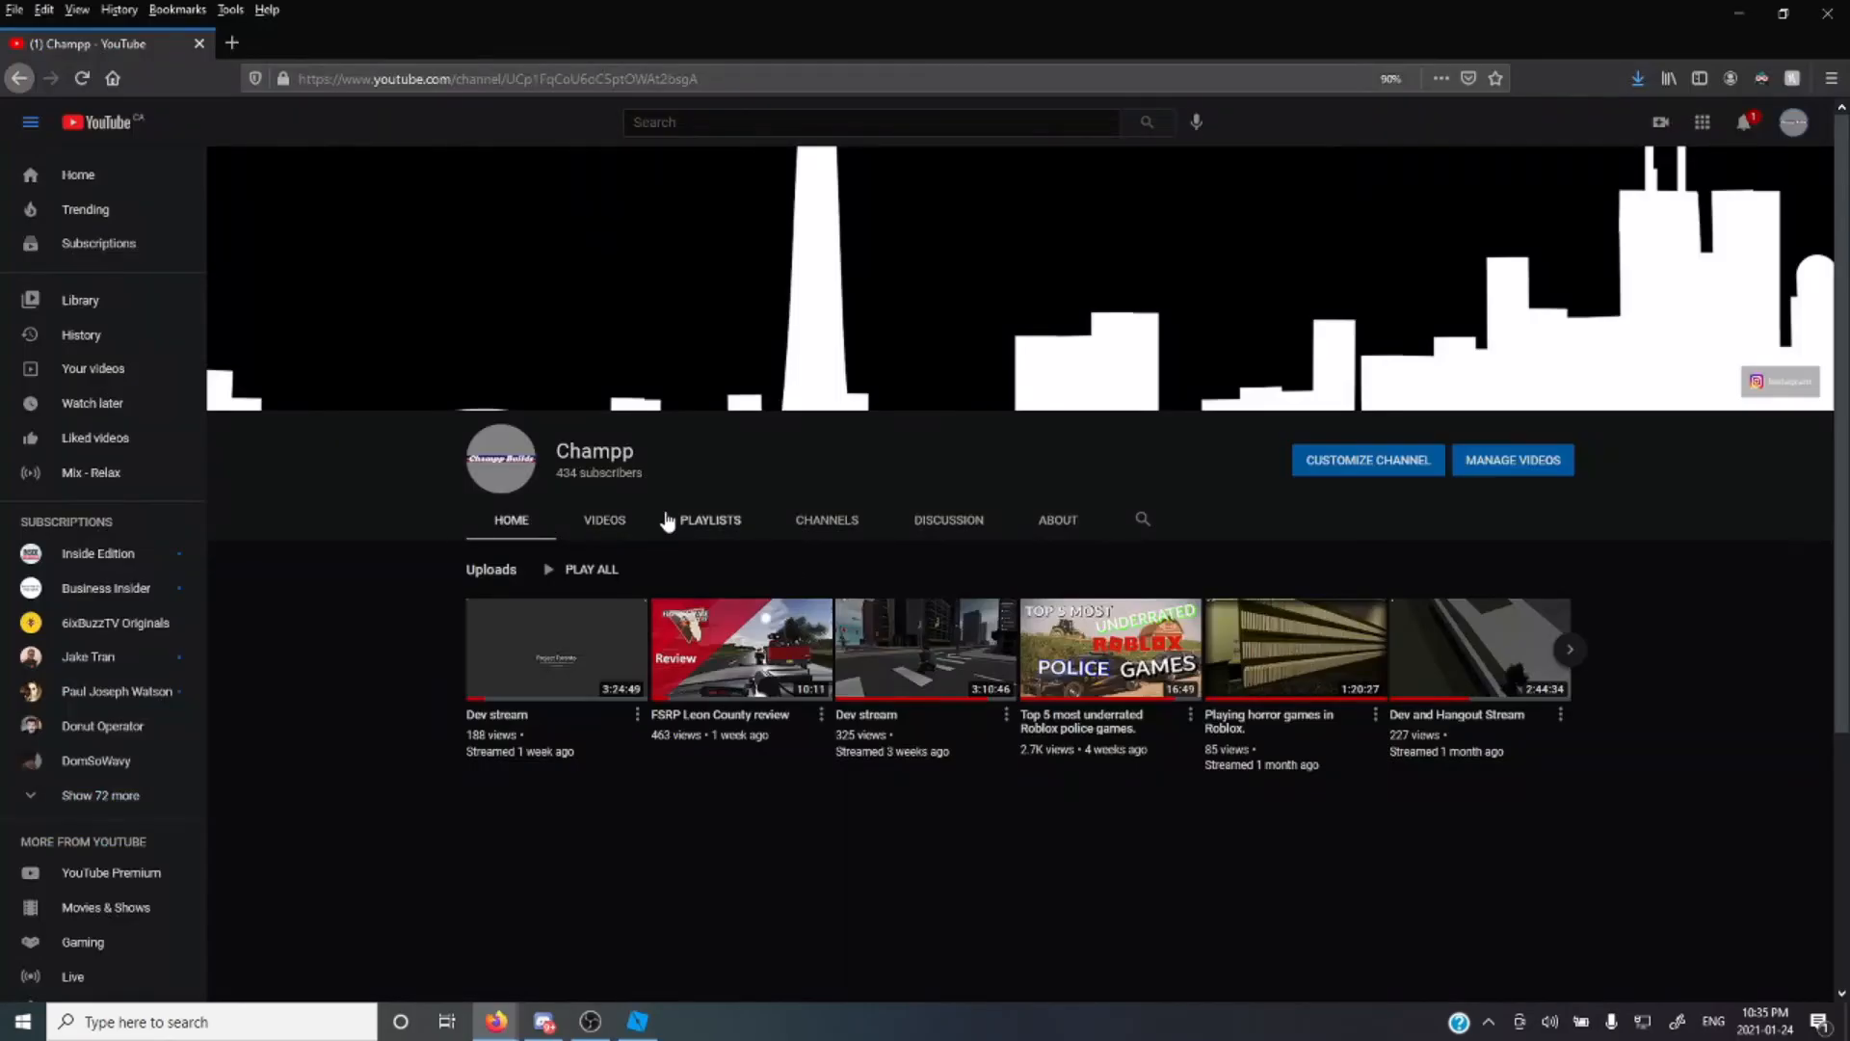
# In Firefox, browse the Champp YouTube channel's uploads and open Las Vegas police department 2018 Tahoe Roblox speed build
pyautogui.click(1575, 652)
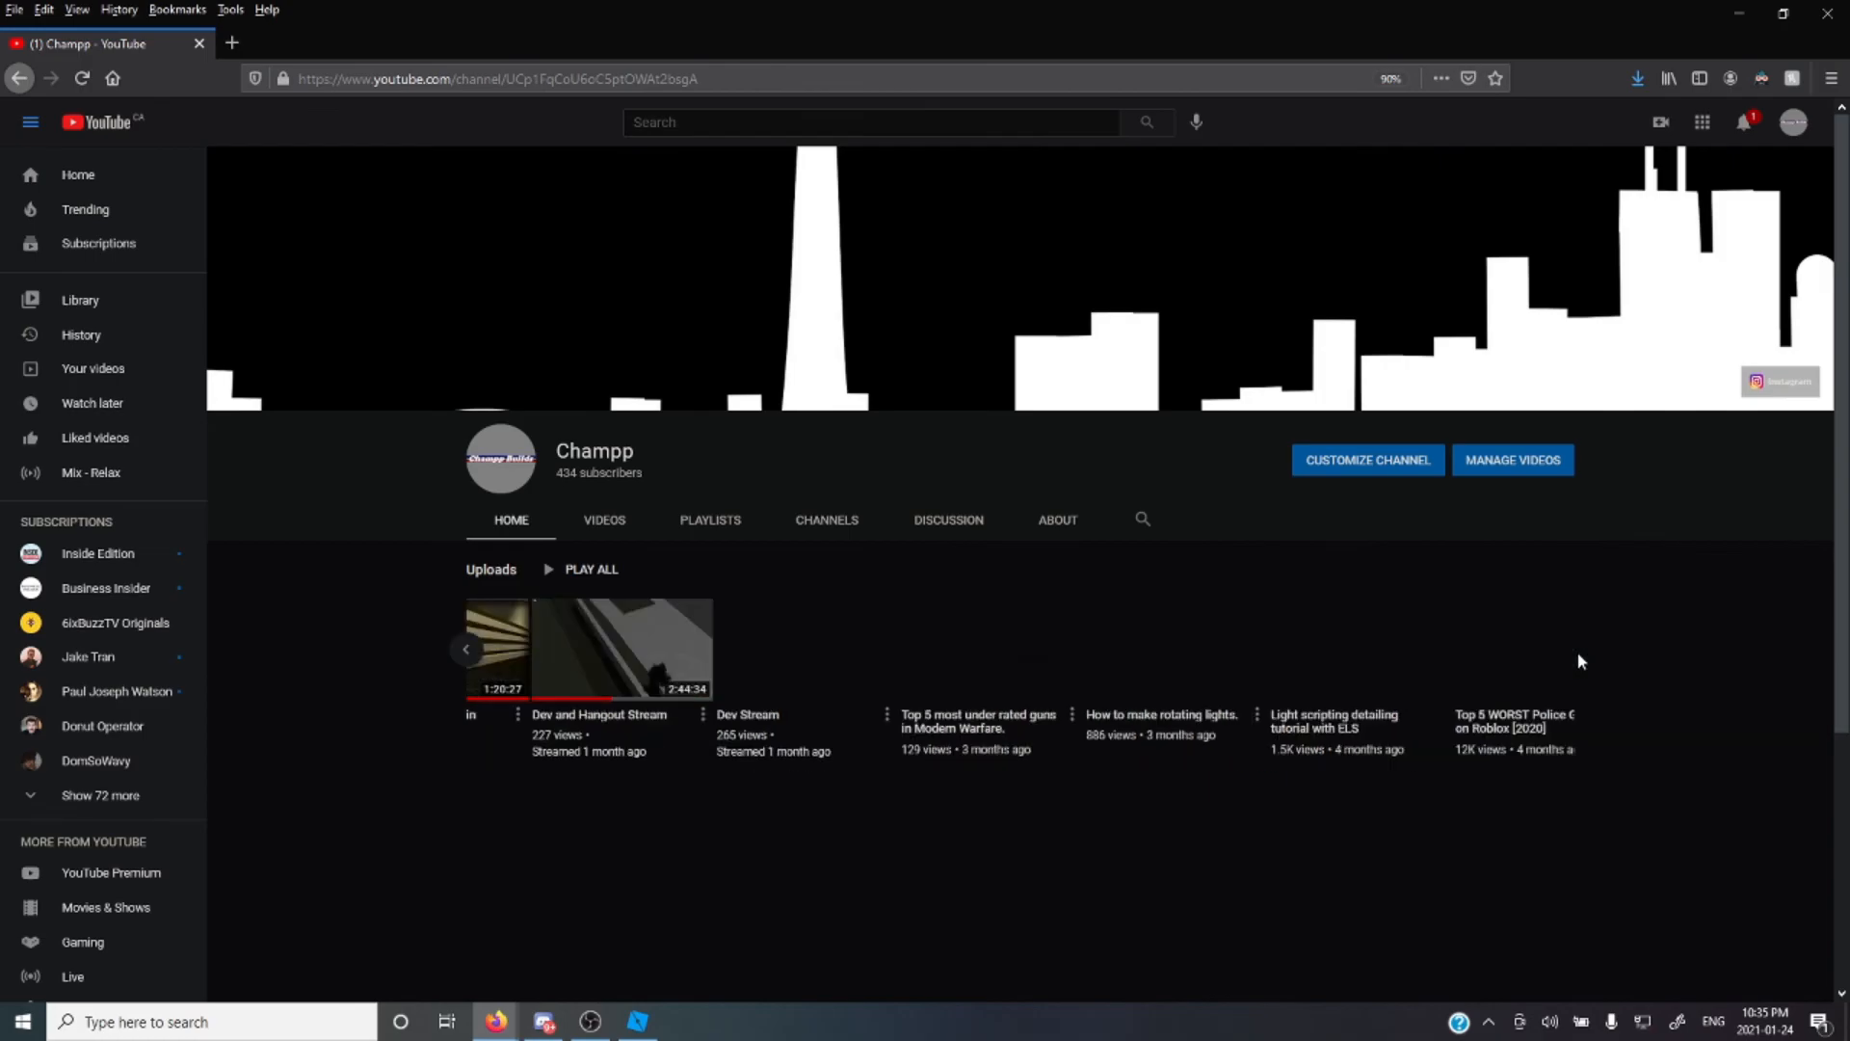
pyautogui.click(605, 539)
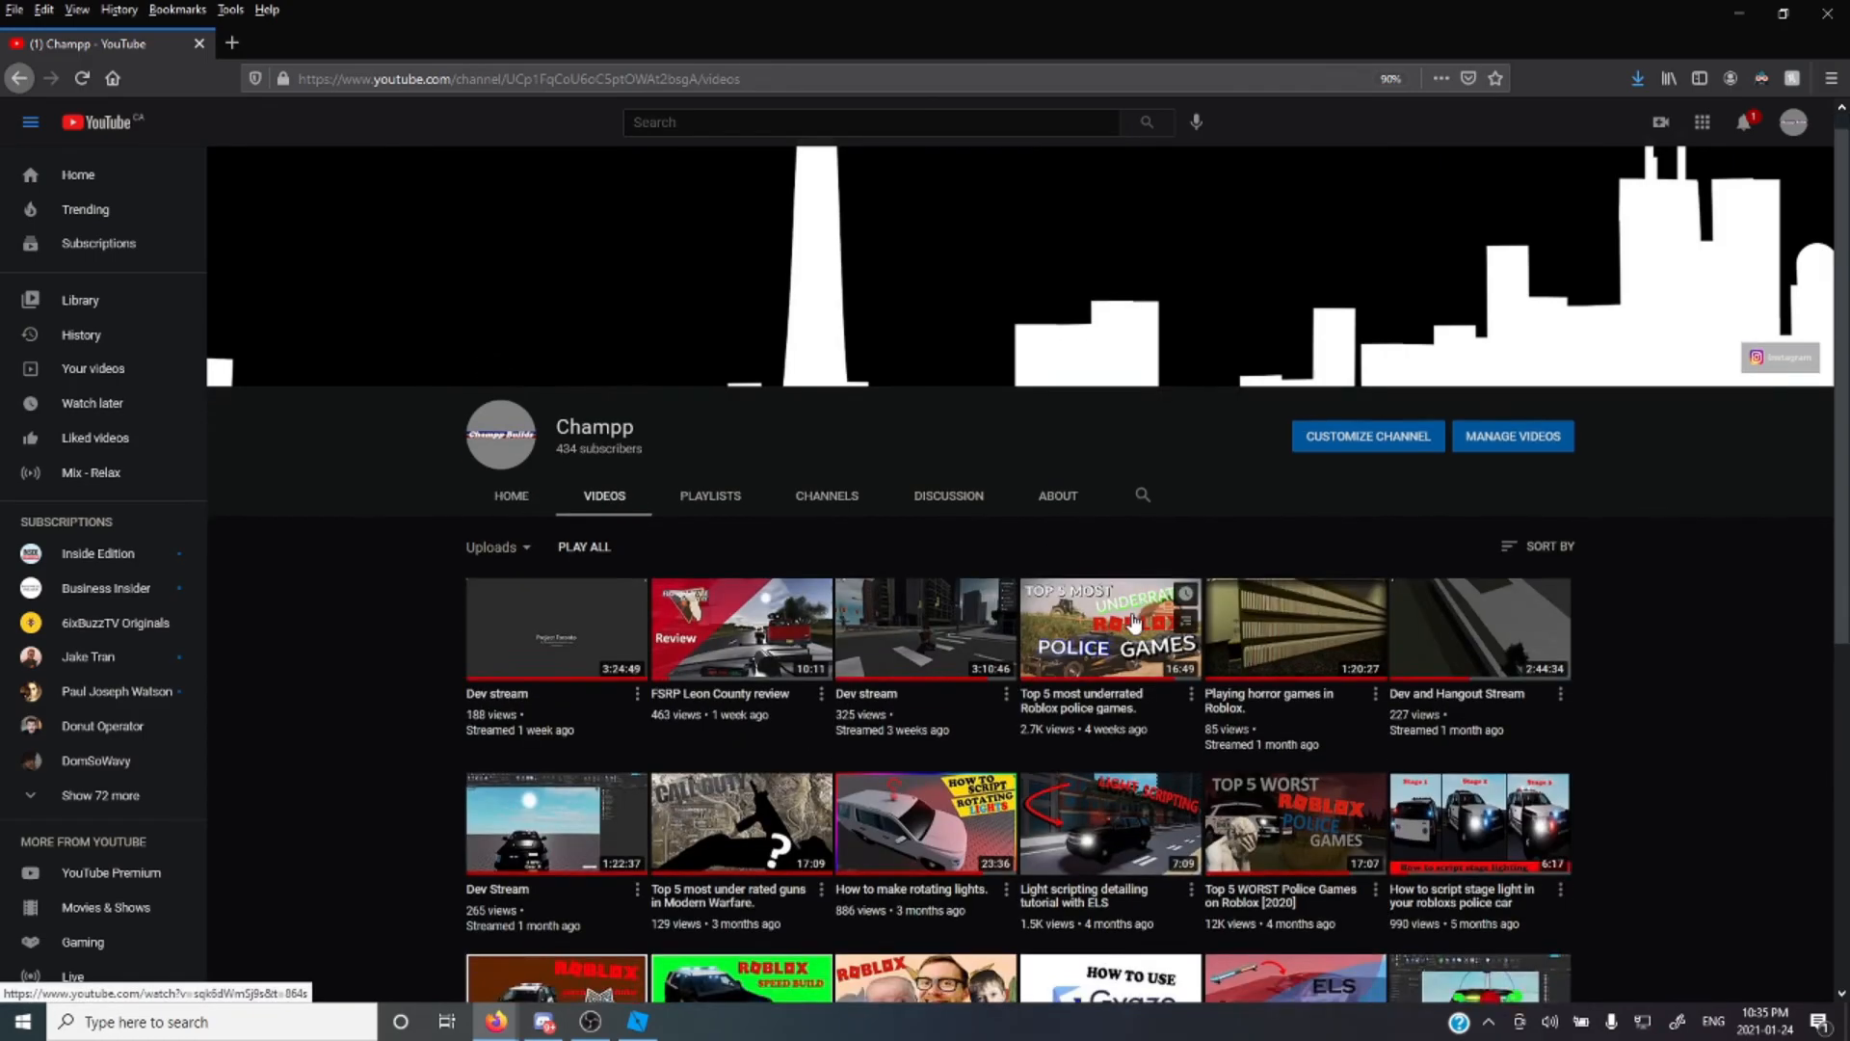
pyautogui.scroll(-4, 809, 679)
pyautogui.scroll(-1, 809, 679)
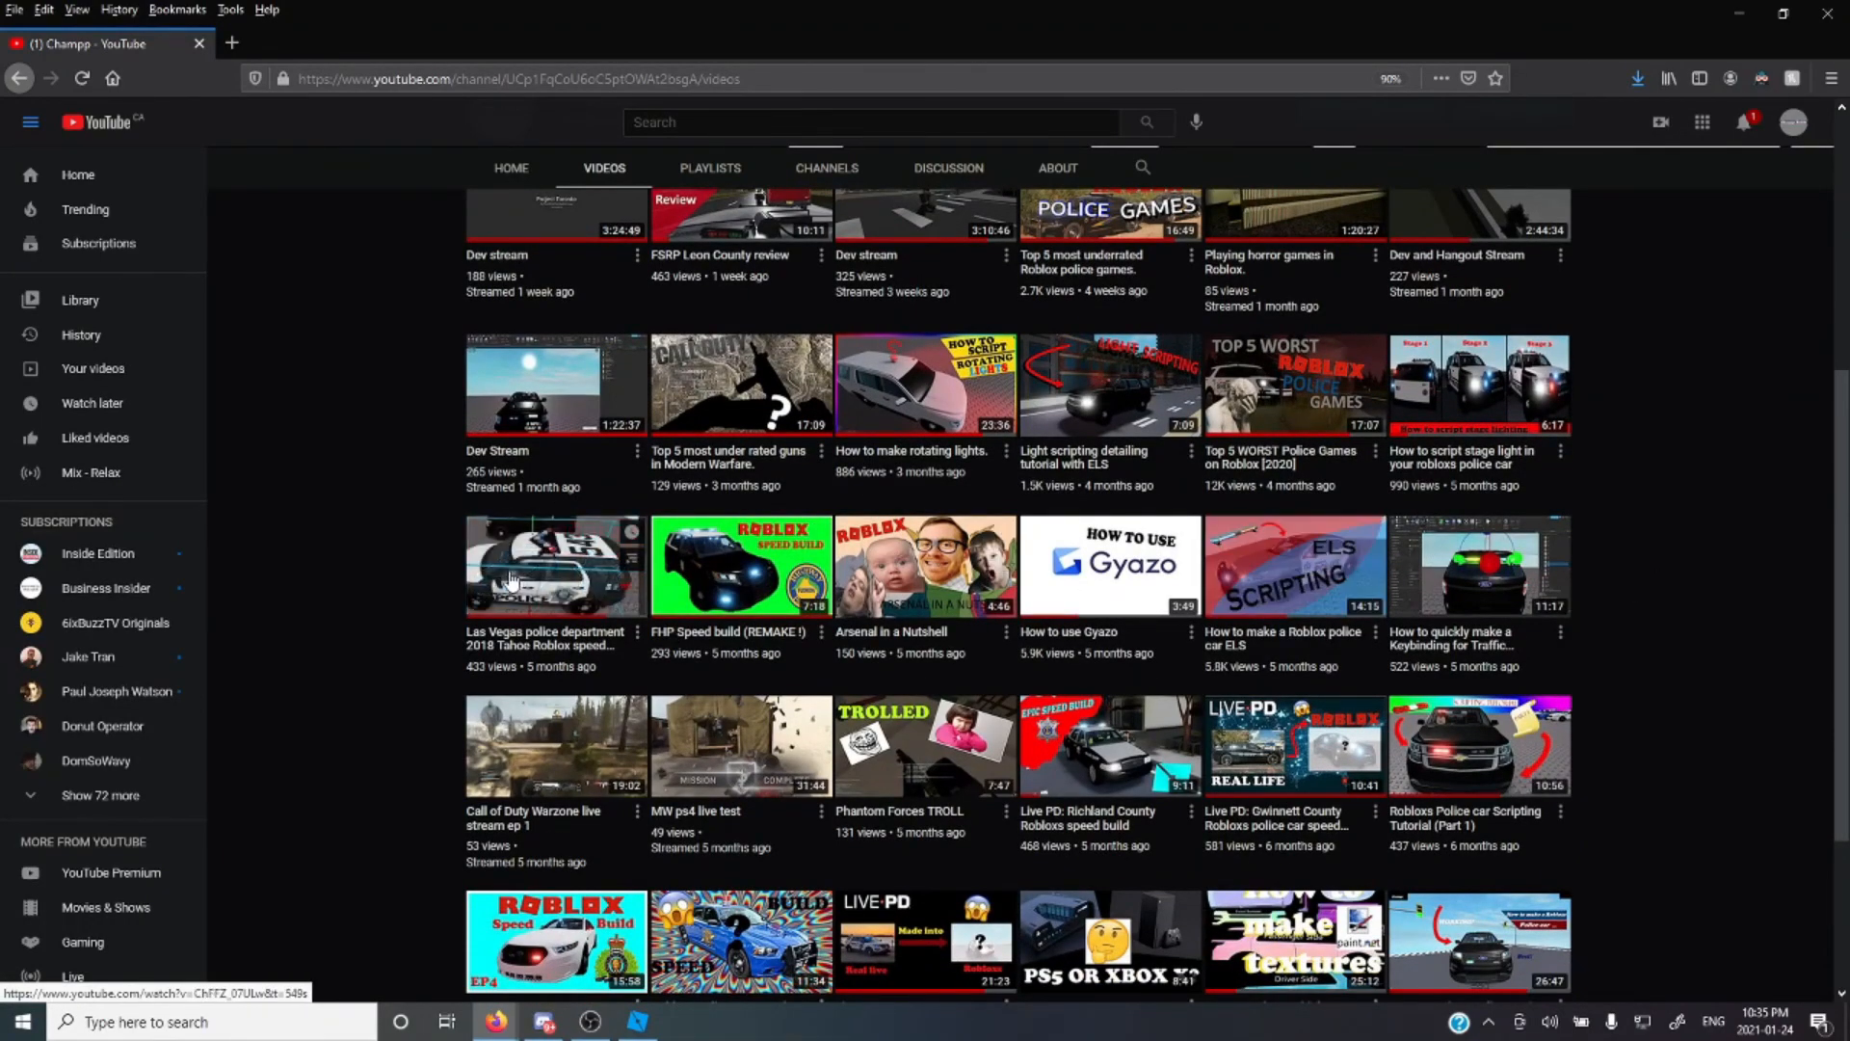
pyautogui.click(546, 587)
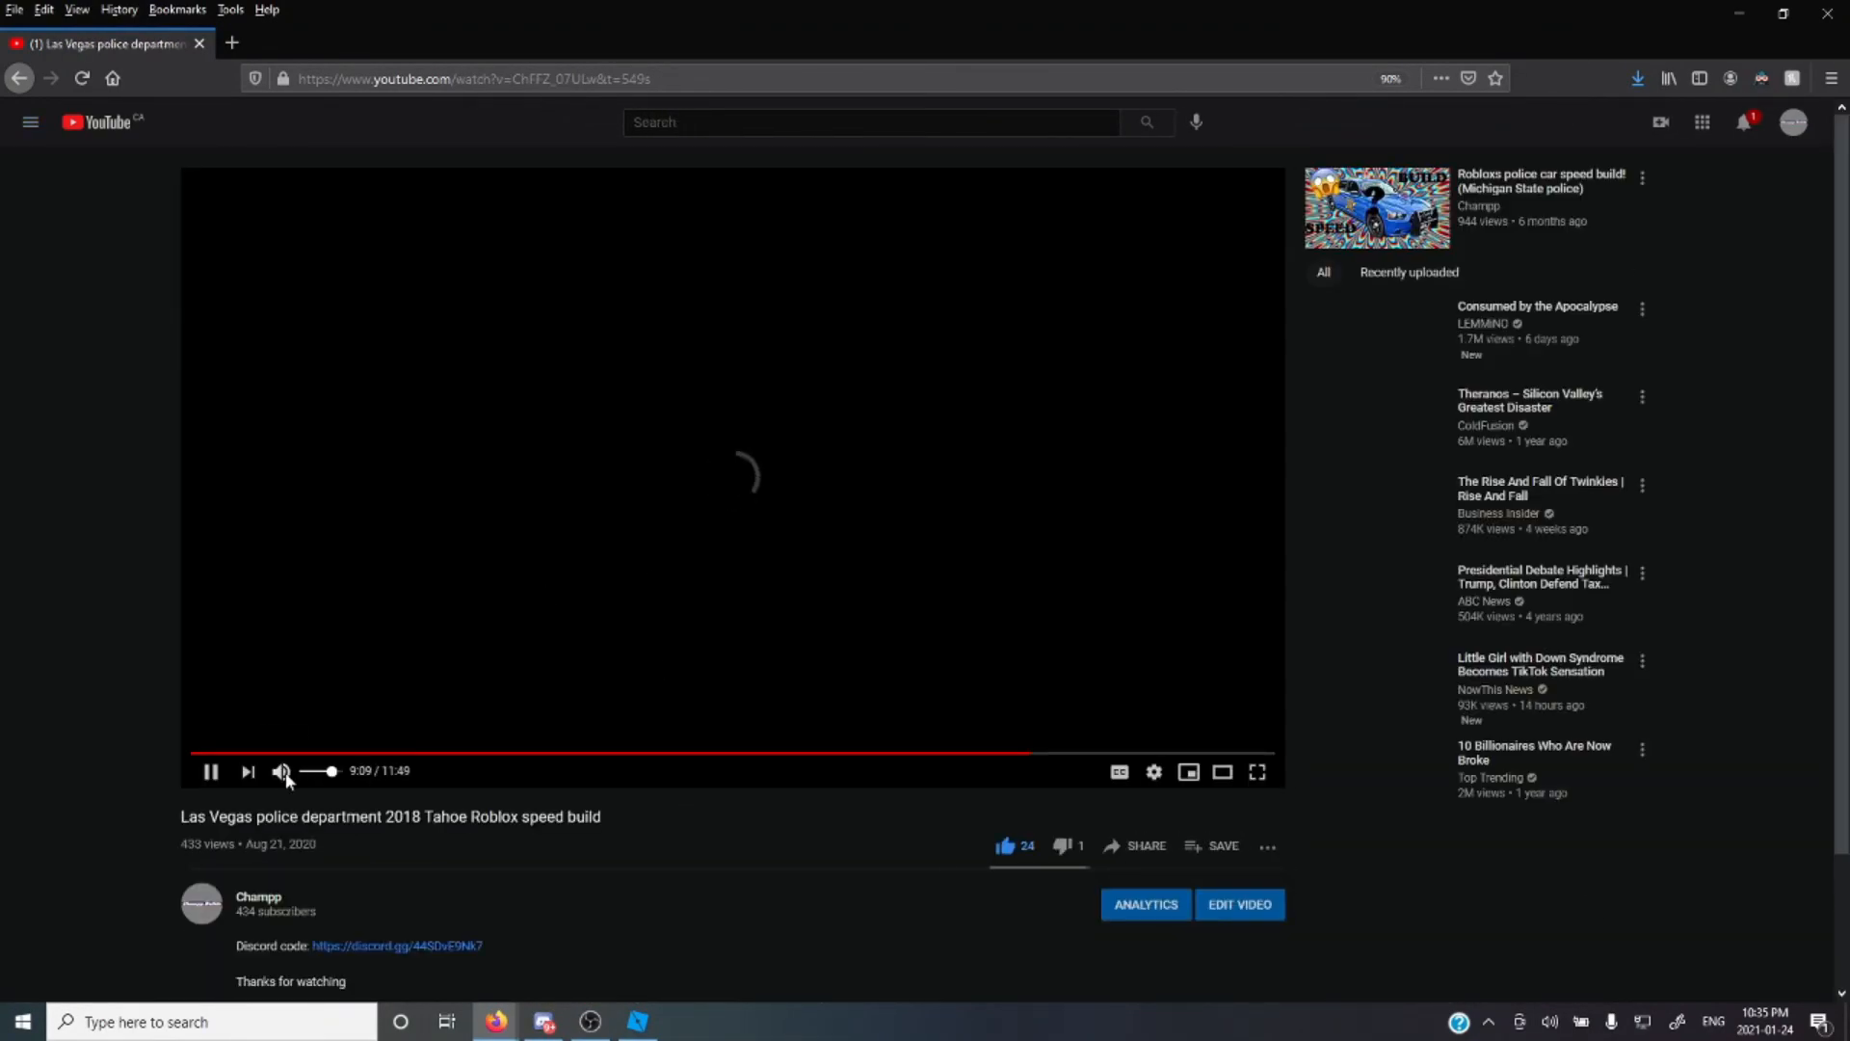
# Mute the video while skipping ahead to the passenger-side livery drawing, and remove its like
pyautogui.click(282, 771)
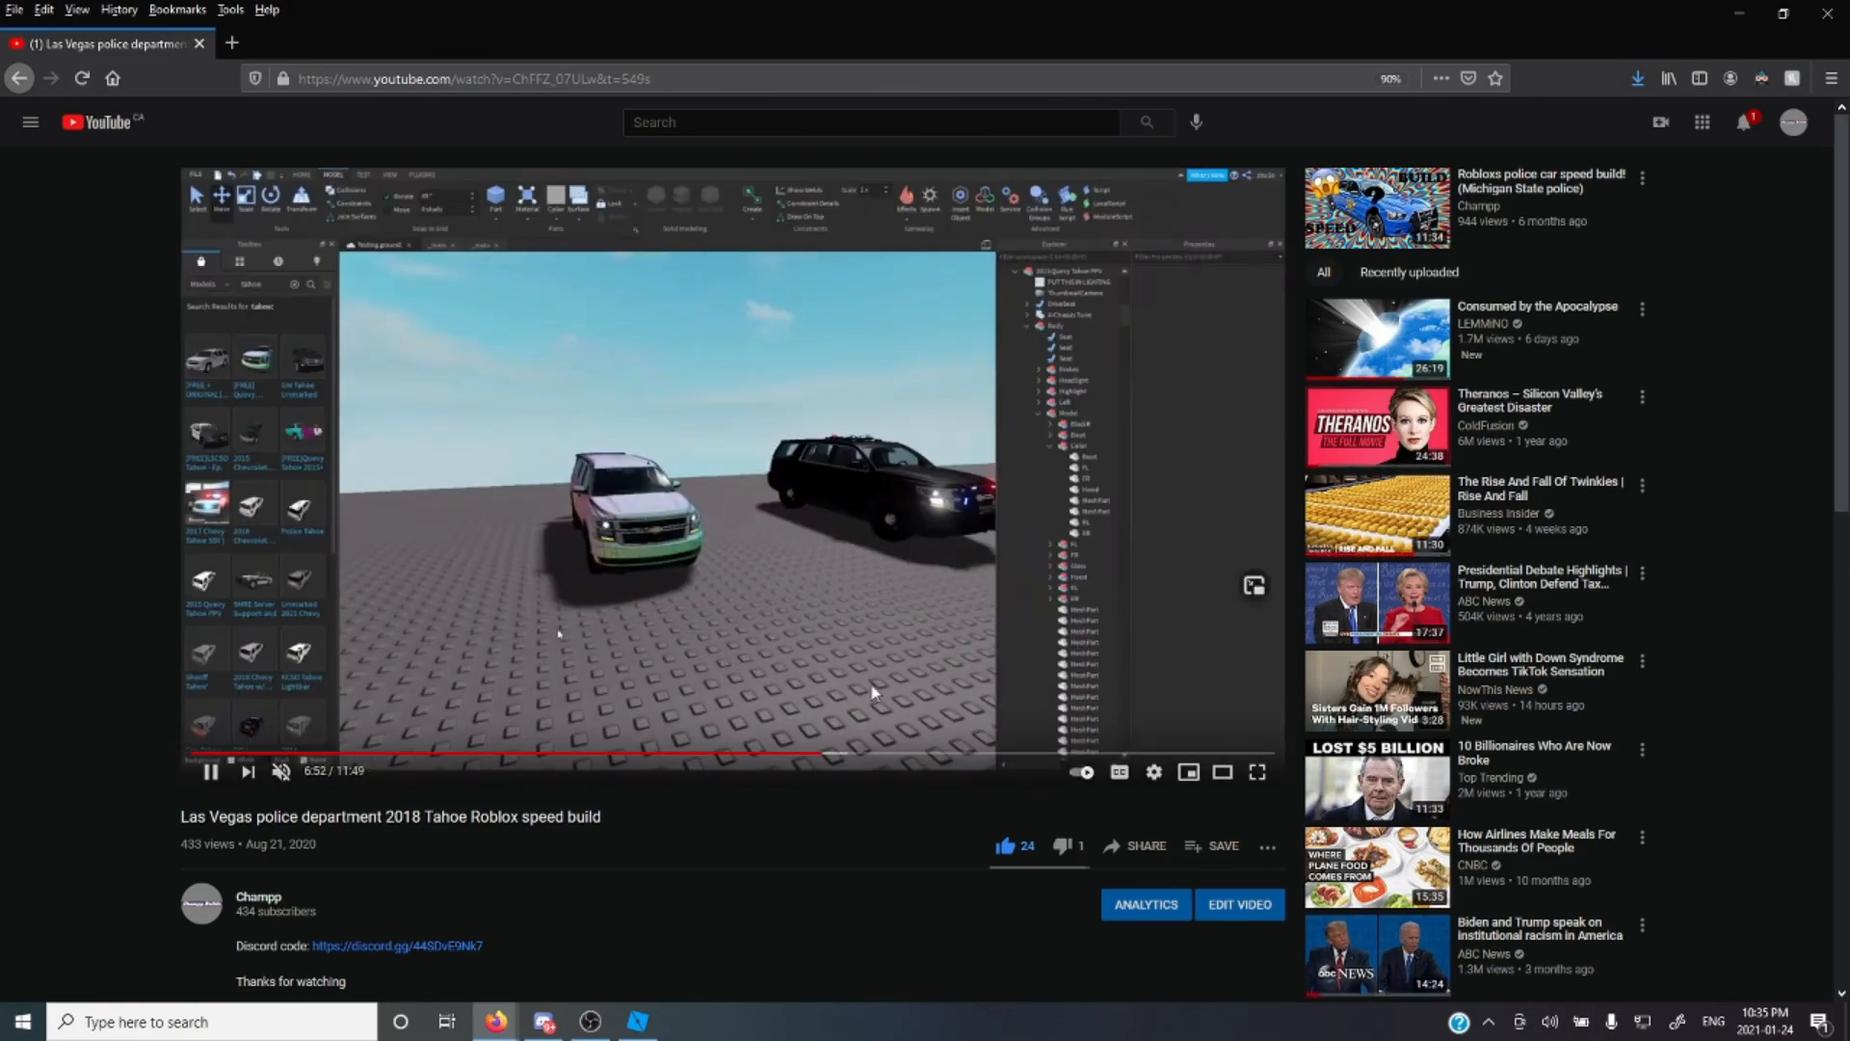
pyautogui.click(723, 549)
pyautogui.click(894, 753)
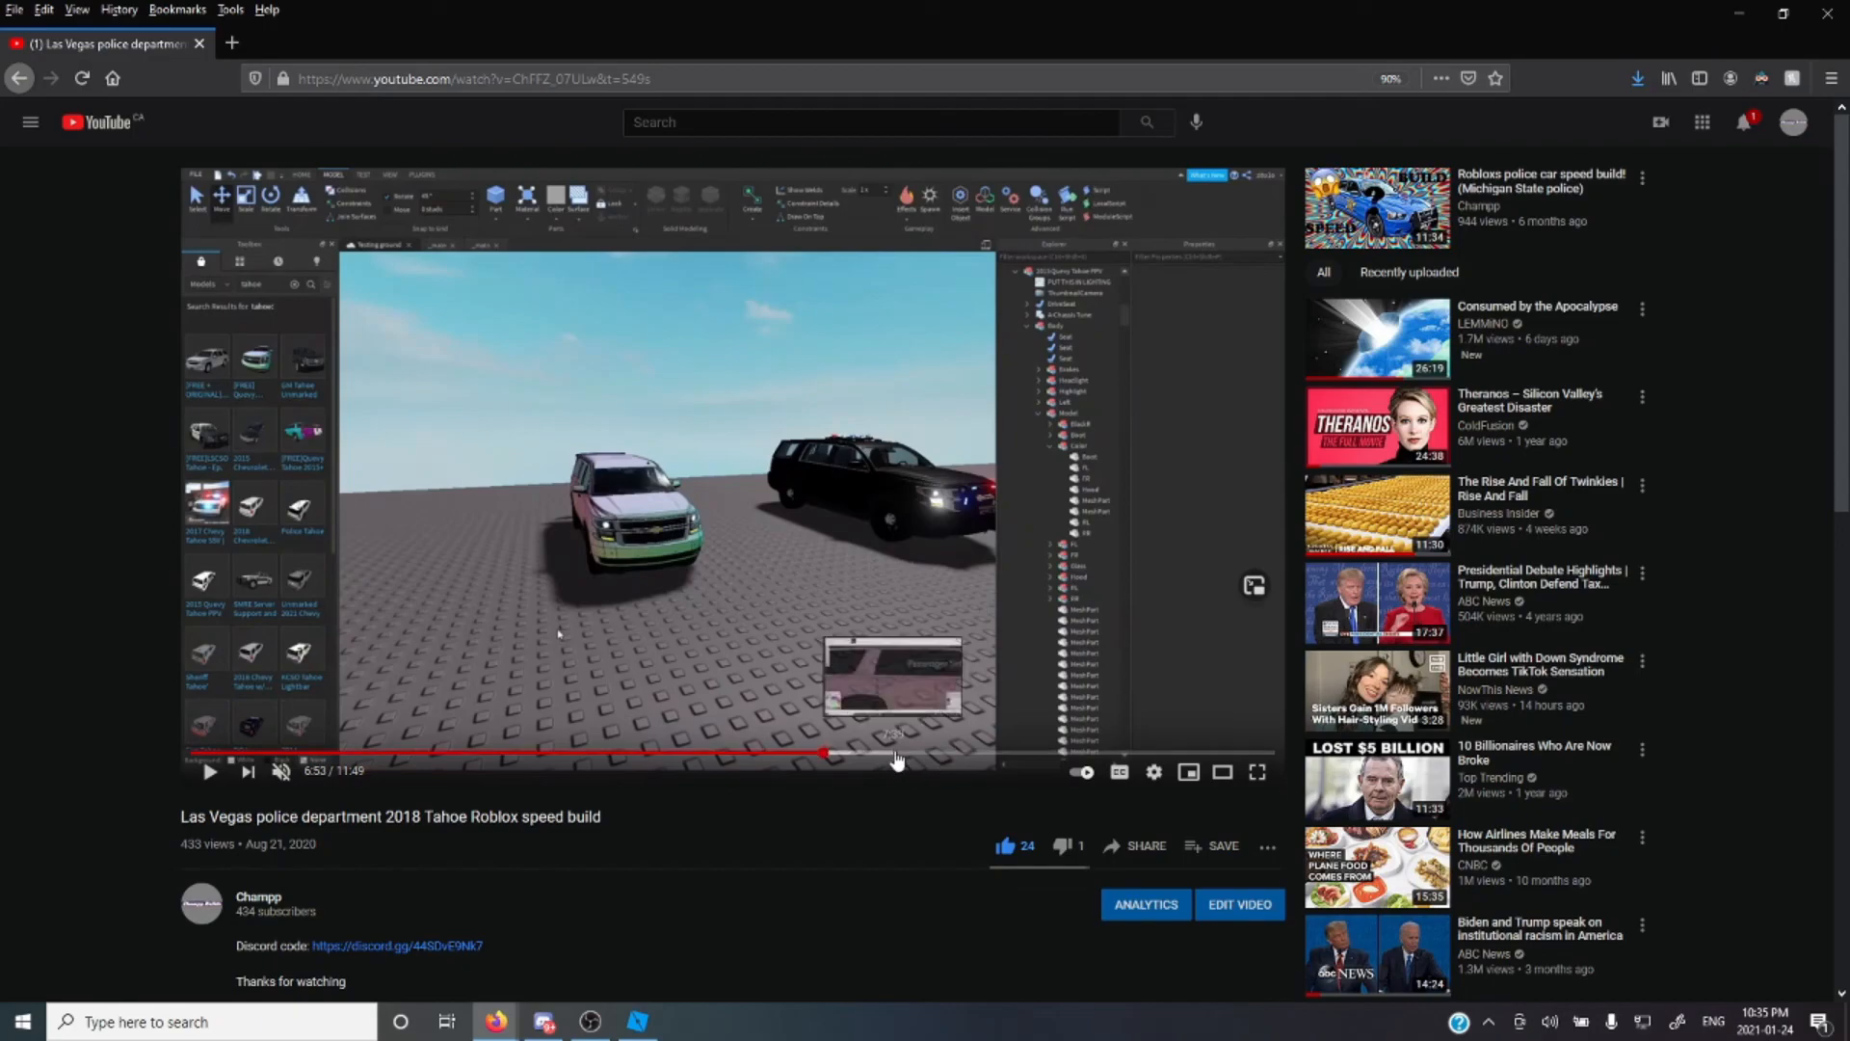
pyautogui.click(1005, 845)
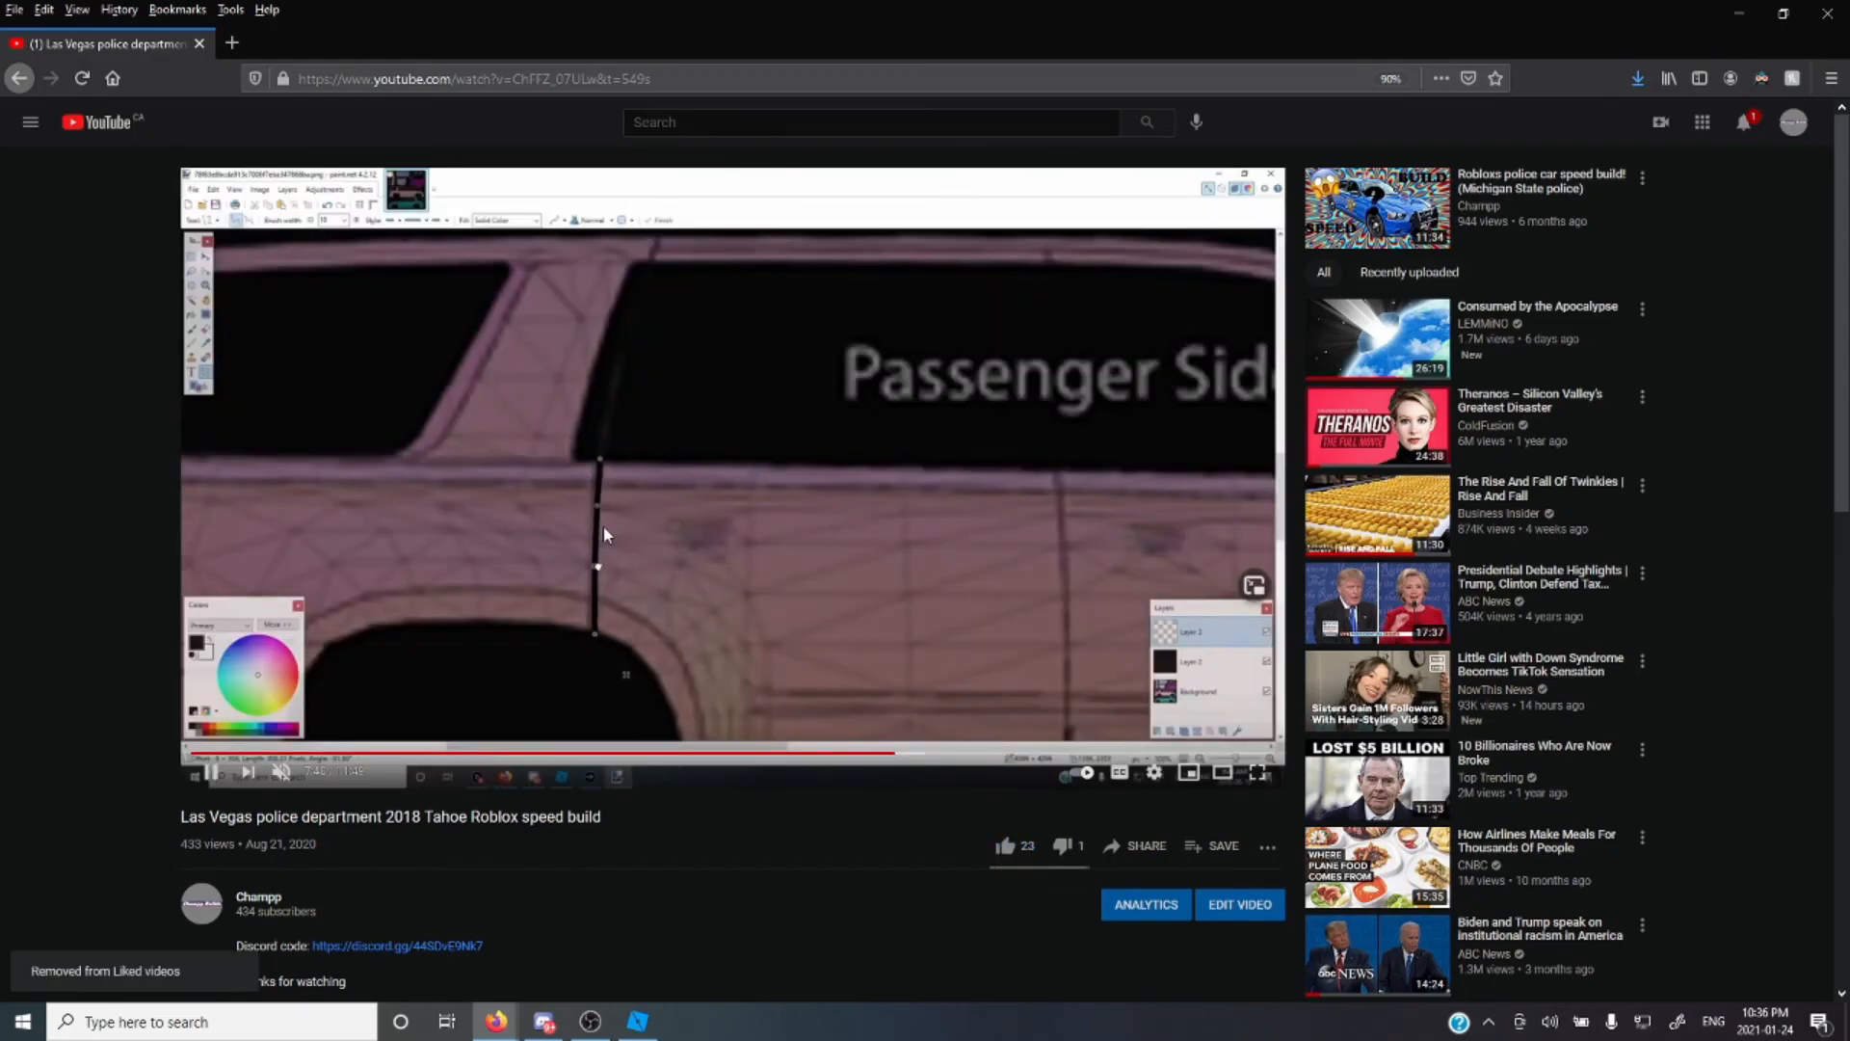